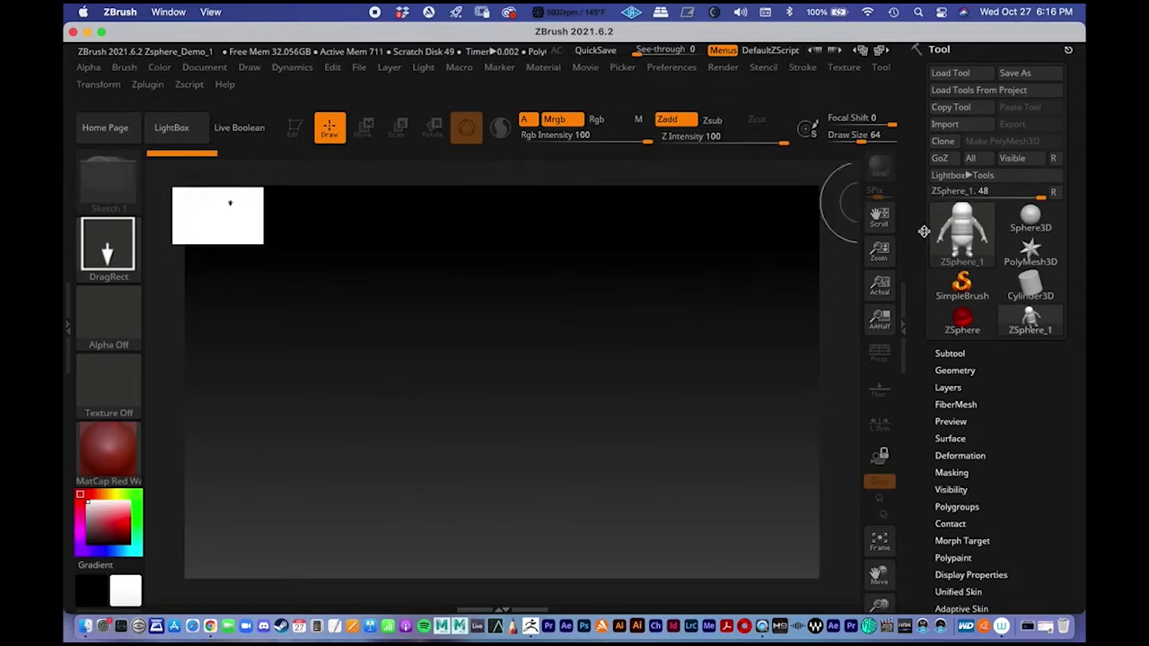
{"action": "left_click_drag", "start_coordinate": [914, 218], "coordinate": [932, 135]}
{"action": "scroll", "coordinate": [932, 134], "scroll_direction": "down", "scroll_amount": 5}
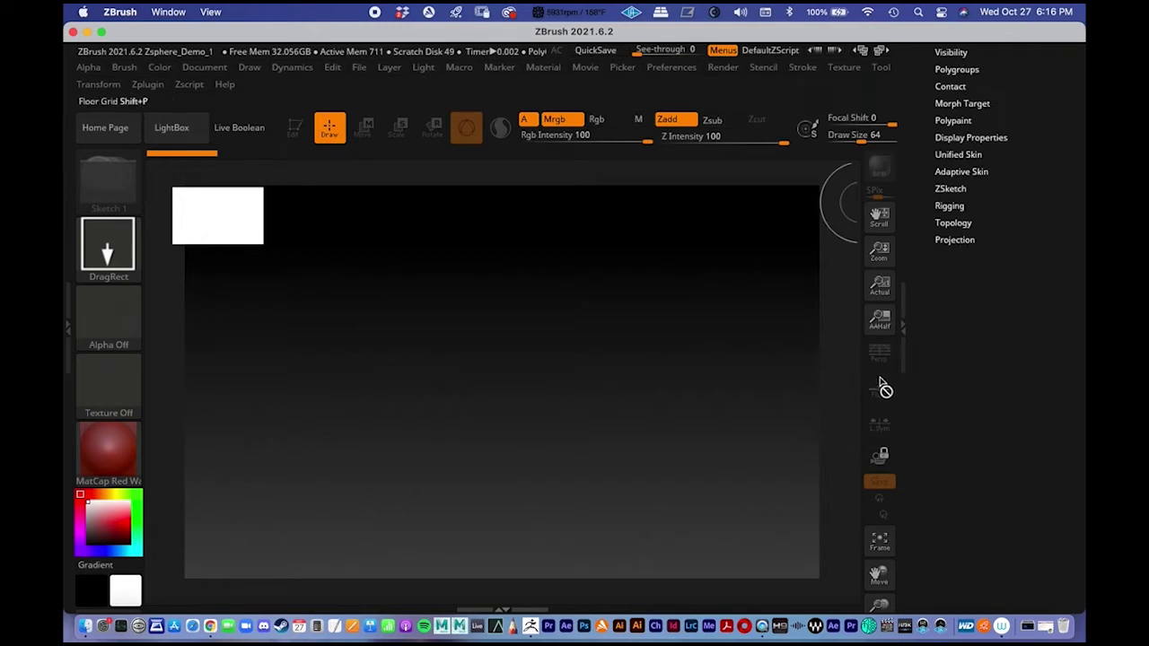
{"action": "left_click_drag", "start_coordinate": [925, 278], "coordinate": [906, 463]}
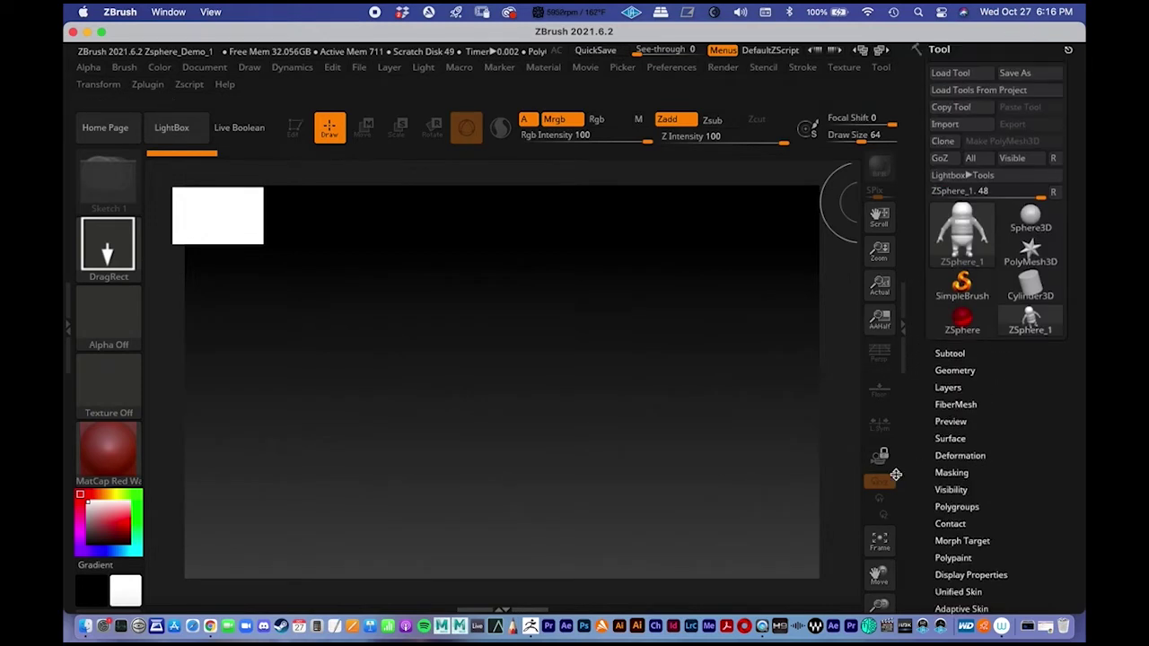
- Choose the Sphere3D mesh, draw a large sphere in the middle of the canvas and turn on Edit mode
{"action": "mouse_move", "coordinate": [954, 261]}
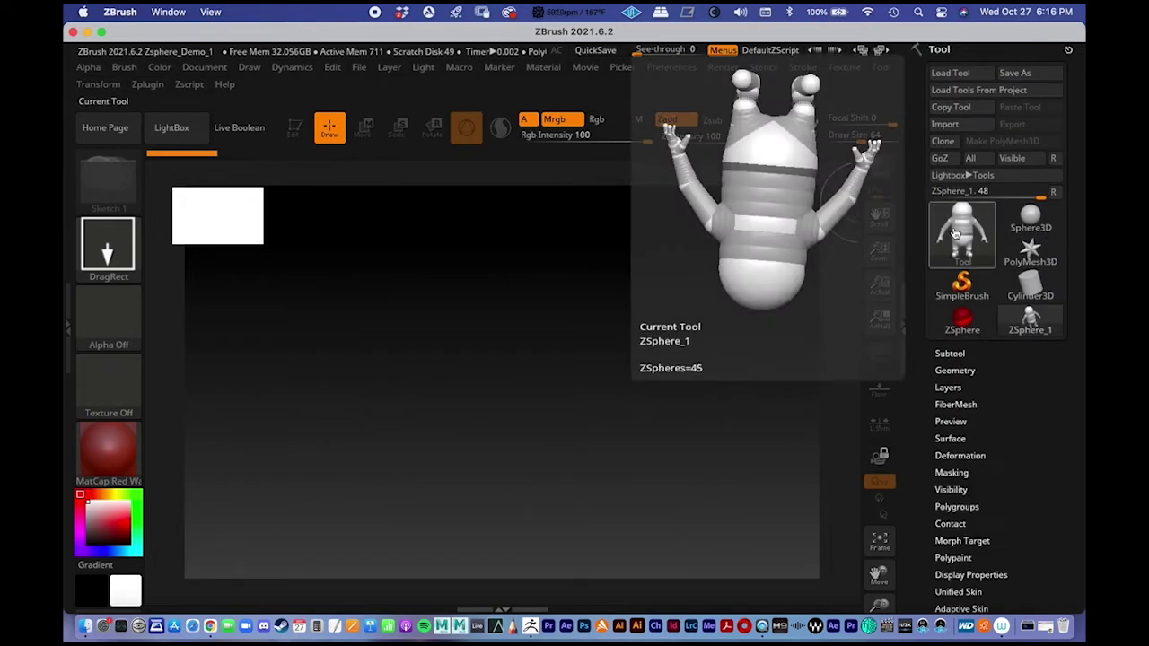
{"action": "left_click", "coordinate": [1029, 217]}
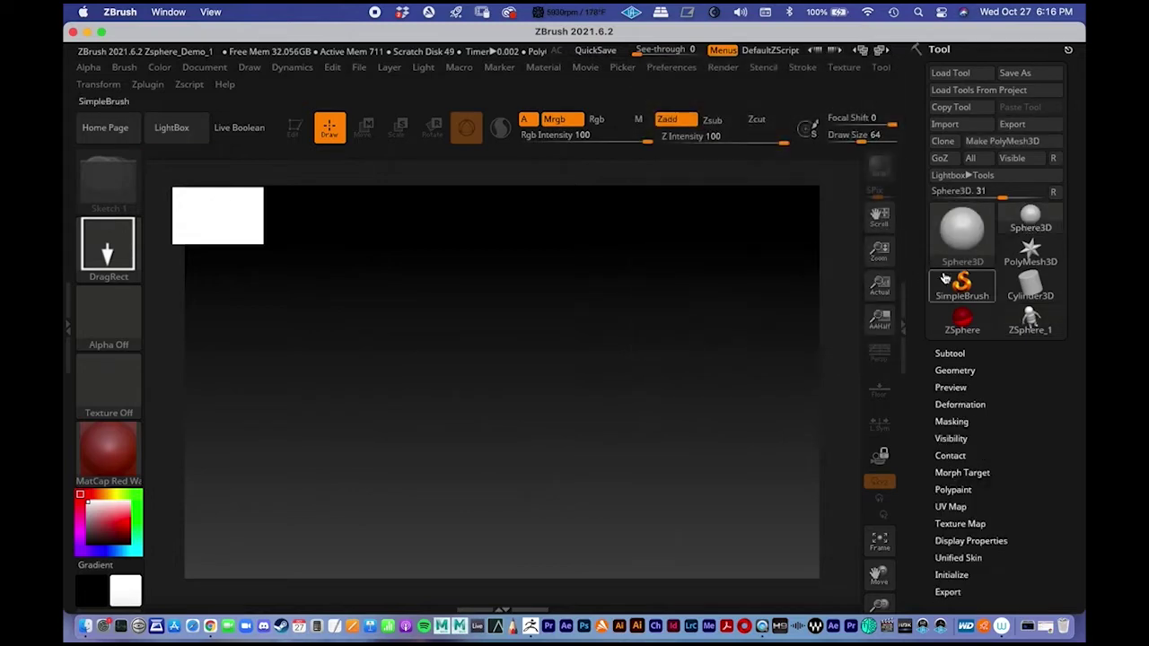
{"action": "left_click", "coordinate": [957, 249]}
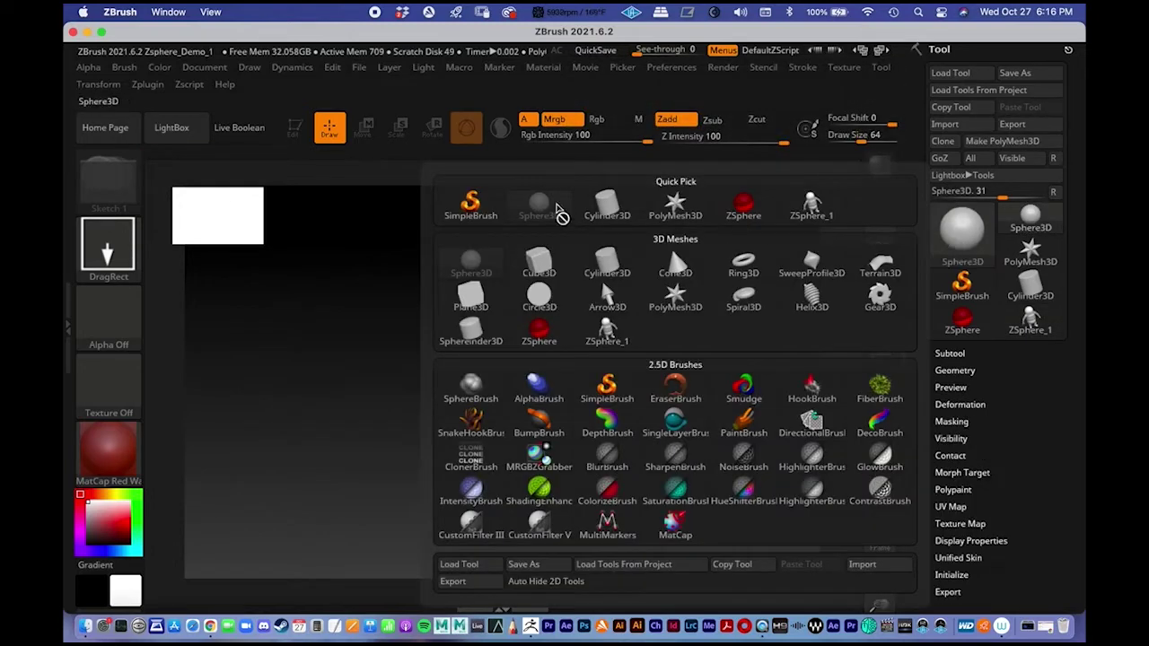
{"action": "left_click", "coordinate": [473, 263]}
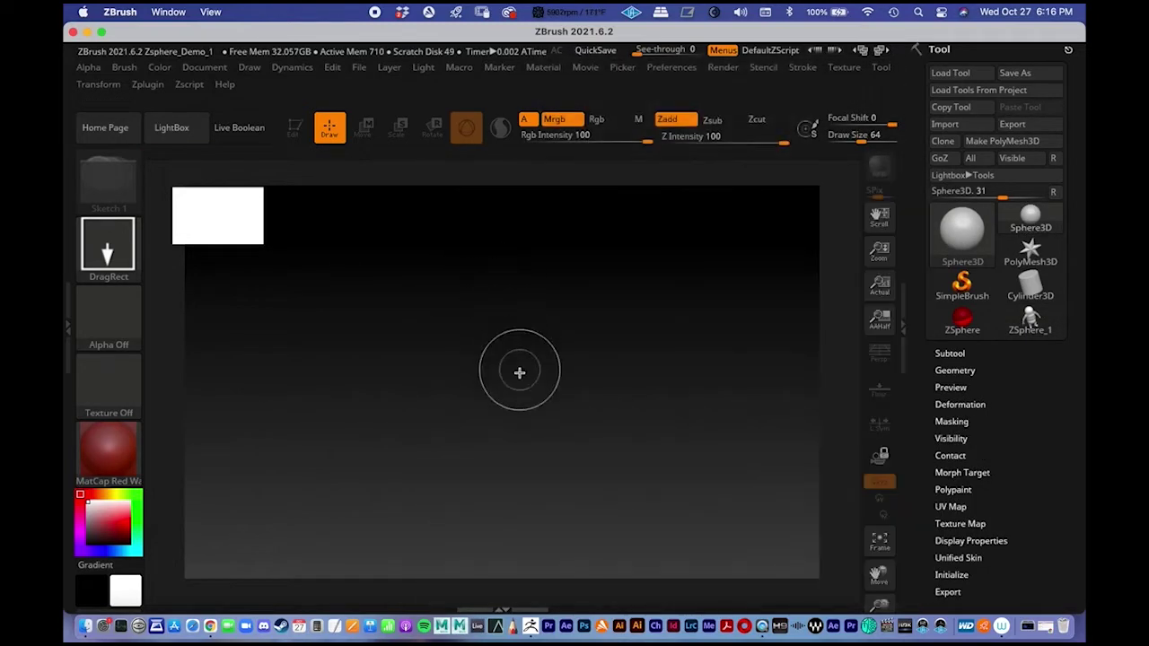
{"action": "left_click_drag", "start_coordinate": [463, 372], "coordinate": [467, 530]}
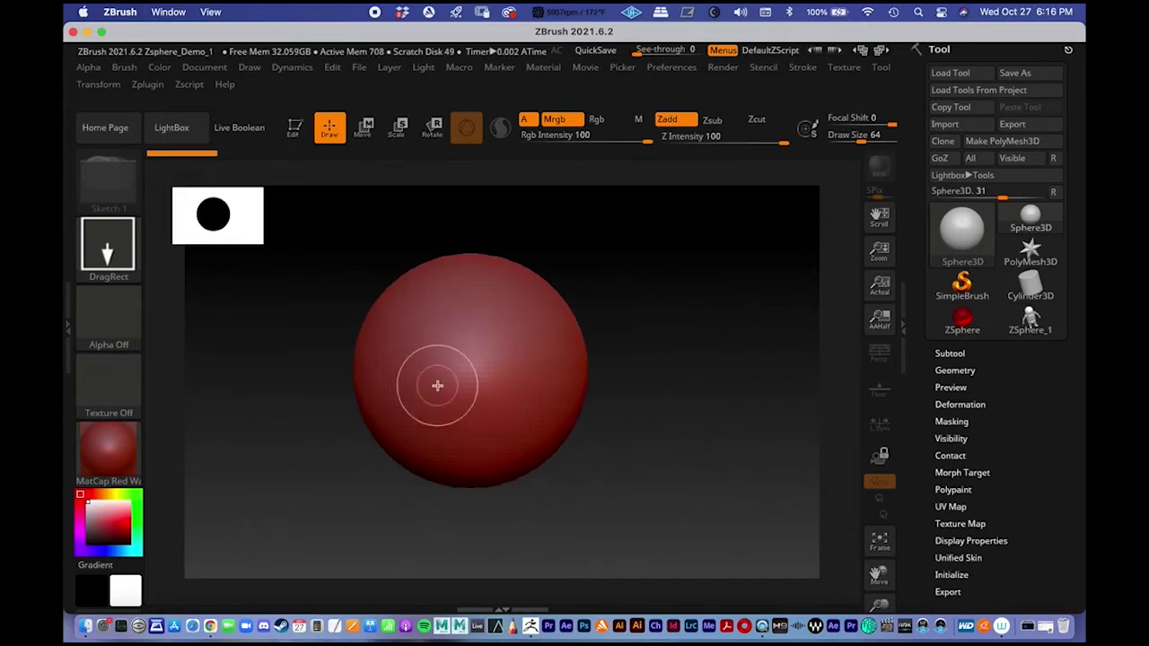
{"action": "left_click", "coordinate": [296, 128]}
- Turn on perspective distortion and show the floor grid beneath the sphere
{"action": "mouse_move", "coordinate": [523, 288]}
{"action": "left_mouse_down"}
{"action": "mouse_move", "coordinate": [541, 264]}
{"action": "mouse_move", "coordinate": [563, 263]}
{"action": "left_mouse_up"}
{"action": "mouse_move", "coordinate": [535, 295]}
{"action": "right_mouse_down", "text": "ctrl"}
{"action": "mouse_move", "coordinate": [513, 261]}
{"action": "mouse_move", "coordinate": [519, 242]}
{"action": "mouse_move", "coordinate": [551, 267]}
{"action": "right_mouse_up", "text": "ctrl"}
{"action": "left_click", "coordinate": [879, 352]}
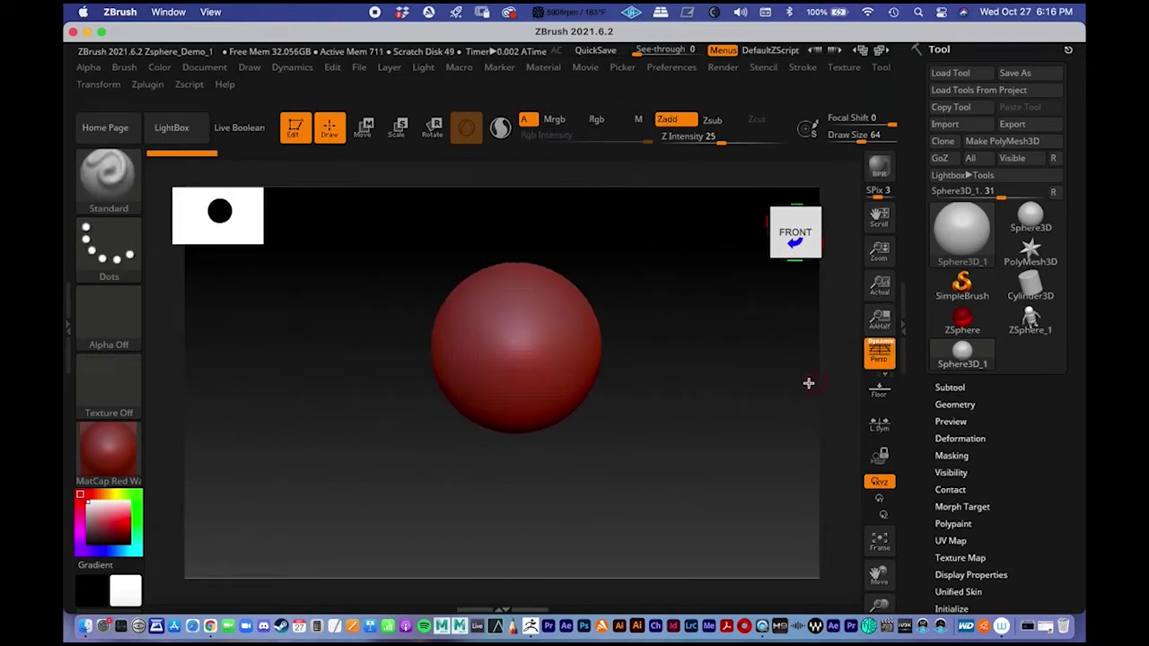
{"action": "right_click_drag", "start_coordinate": [621, 252], "coordinate": [606, 255], "text": "alt"}
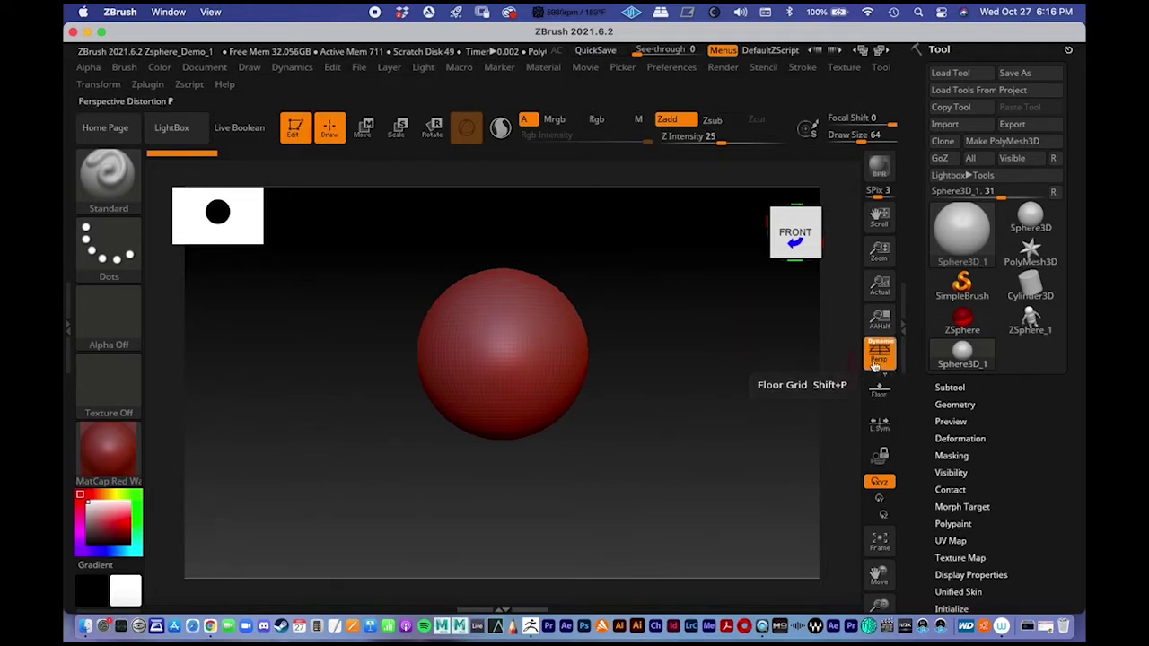
{"action": "left_click", "coordinate": [879, 388]}
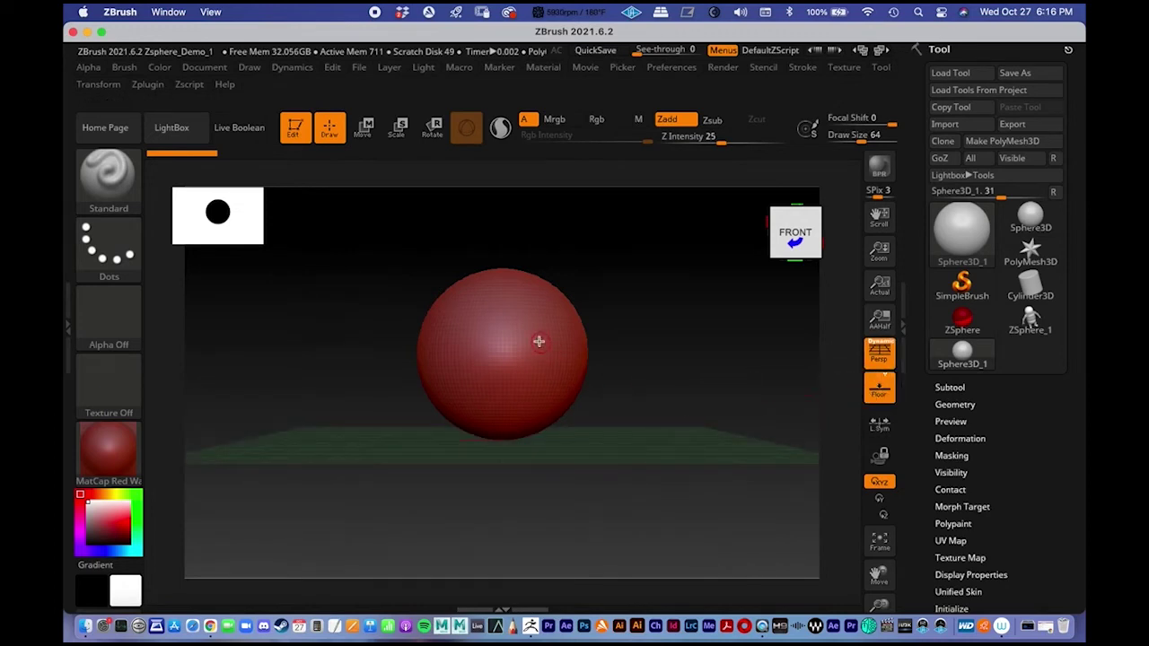
- Enable the X and Z planes of the floor grid in addition to the ground plane
{"action": "left_click_drag", "start_coordinate": [667, 348], "coordinate": [625, 310]}
{"action": "mouse_move", "coordinate": [626, 311]}
{"action": "right_mouse_down", "text": "ctrl"}
{"action": "mouse_move", "coordinate": [584, 264]}
{"action": "mouse_move", "coordinate": [641, 302]}
{"action": "mouse_move", "coordinate": [635, 323]}
{"action": "right_mouse_up", "text": "ctrl"}
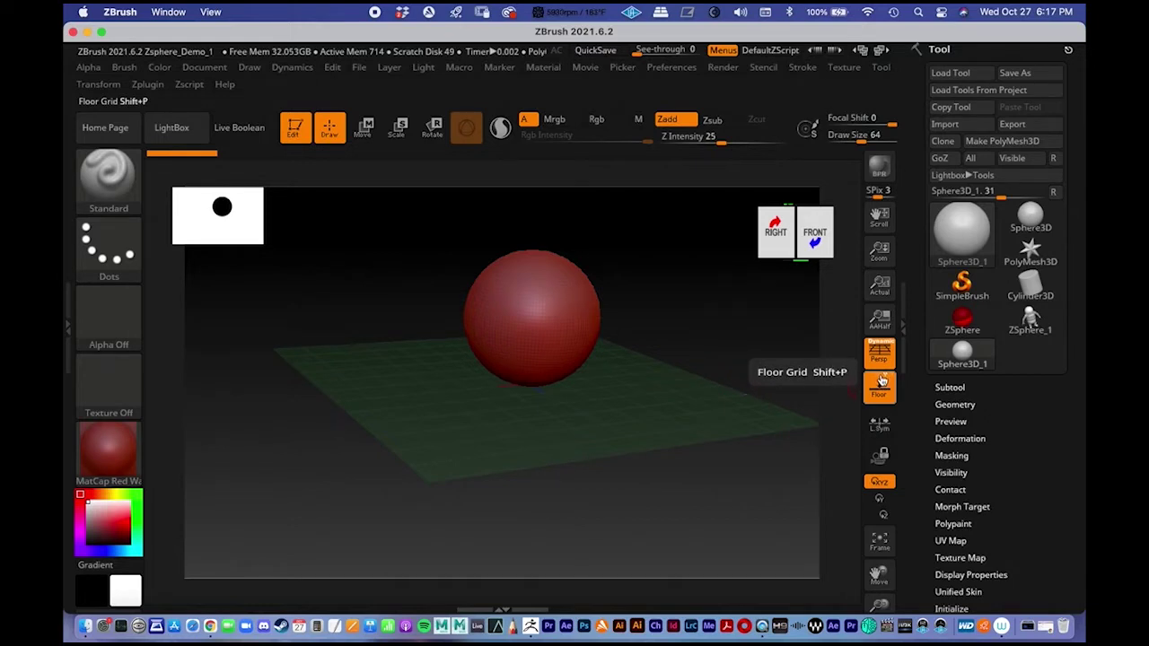
{"action": "left_click", "coordinate": [880, 381]}
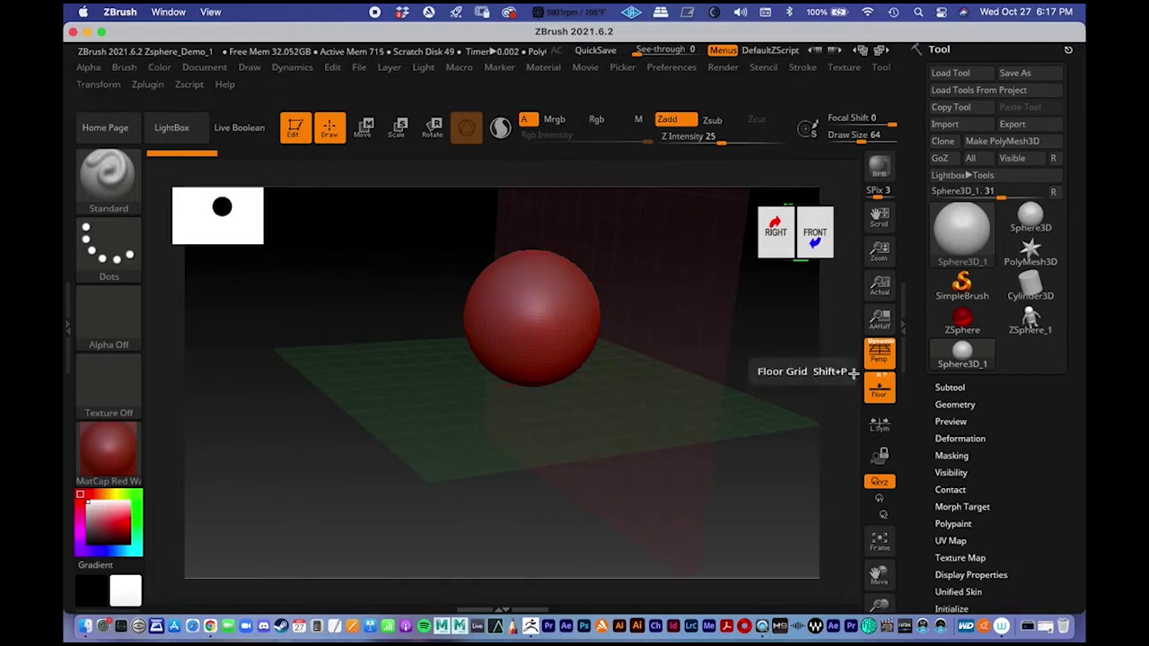
{"action": "left_click_drag", "start_coordinate": [599, 275], "coordinate": [587, 319]}
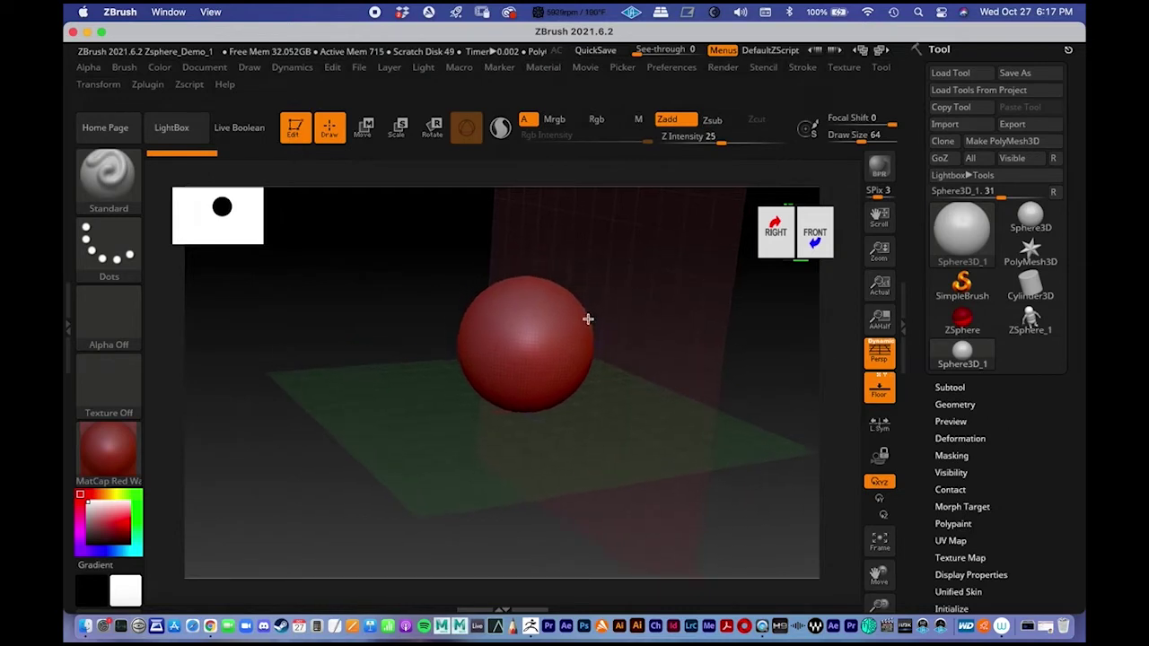
{"action": "left_click", "coordinate": [891, 380]}
{"action": "mouse_move", "coordinate": [607, 367]}
{"action": "left_mouse_down"}
{"action": "mouse_move", "coordinate": [601, 339]}
{"action": "mouse_move", "coordinate": [625, 336]}
{"action": "mouse_move", "coordinate": [624, 354]}
{"action": "left_mouse_up"}
{"action": "mouse_move", "coordinate": [624, 355]}
{"action": "right_mouse_down", "text": "alt"}
{"action": "mouse_move", "coordinate": [615, 313]}
{"action": "mouse_move", "coordinate": [603, 311]}
{"action": "right_mouse_up", "text": "alt"}
{"action": "left_click_drag", "start_coordinate": [698, 330], "coordinate": [631, 320], "text": "shift"}
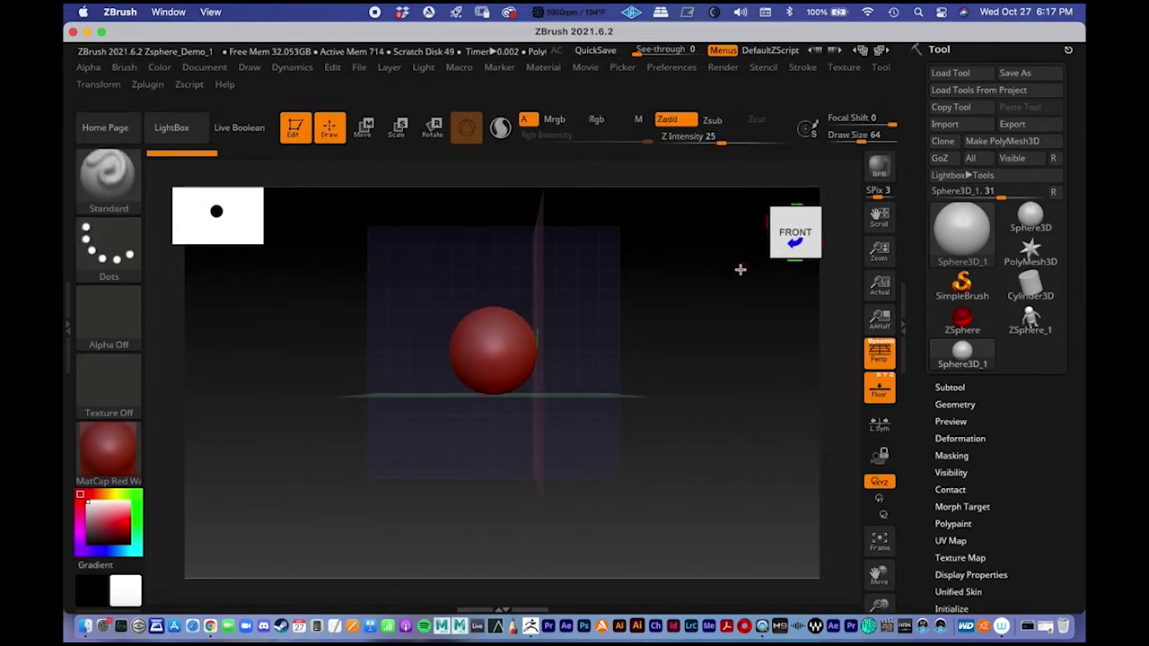
- Turn off perspective and examine the sphere against the grid planes in the top, right and front orthographic views
{"action": "mouse_move", "coordinate": [620, 317]}
{"action": "left_mouse_down"}
{"action": "mouse_move", "coordinate": [710, 308]}
{"action": "mouse_move", "coordinate": [653, 311]}
{"action": "mouse_move", "coordinate": [685, 318]}
{"action": "mouse_move", "coordinate": [610, 441]}
{"action": "mouse_move", "coordinate": [668, 358]}
{"action": "mouse_move", "coordinate": [655, 377]}
{"action": "left_mouse_up"}
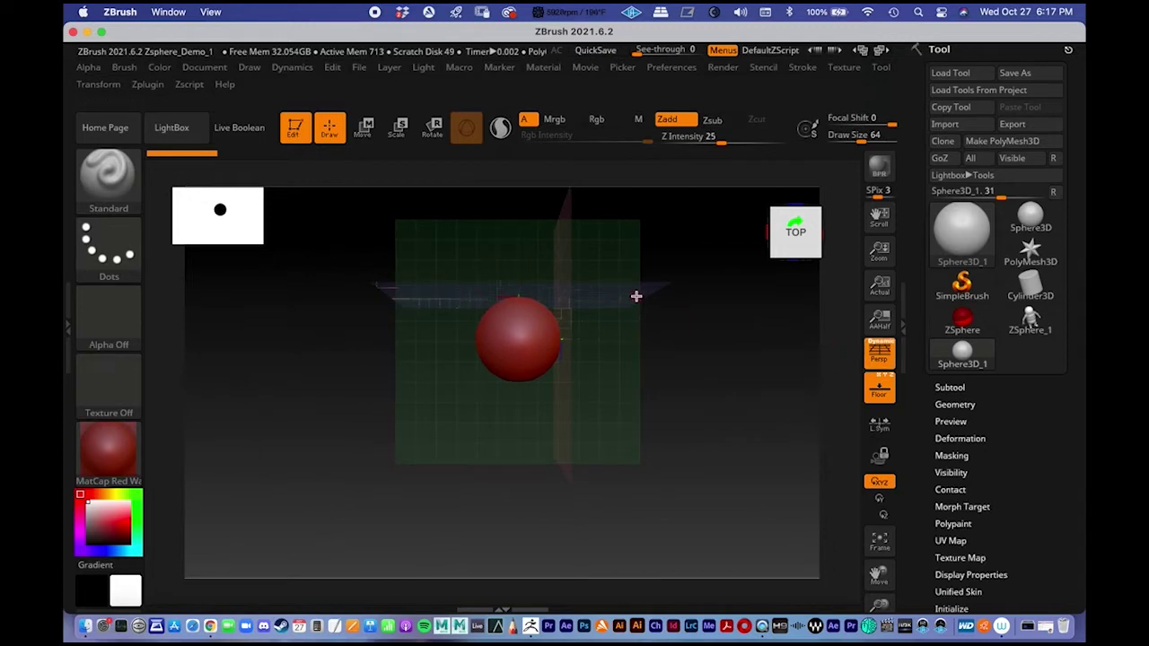
{"action": "mouse_move", "coordinate": [655, 348]}
{"action": "left_mouse_down"}
{"action": "mouse_move", "coordinate": [710, 367]}
{"action": "mouse_move", "coordinate": [710, 342]}
{"action": "mouse_move", "coordinate": [724, 392]}
{"action": "left_mouse_up"}
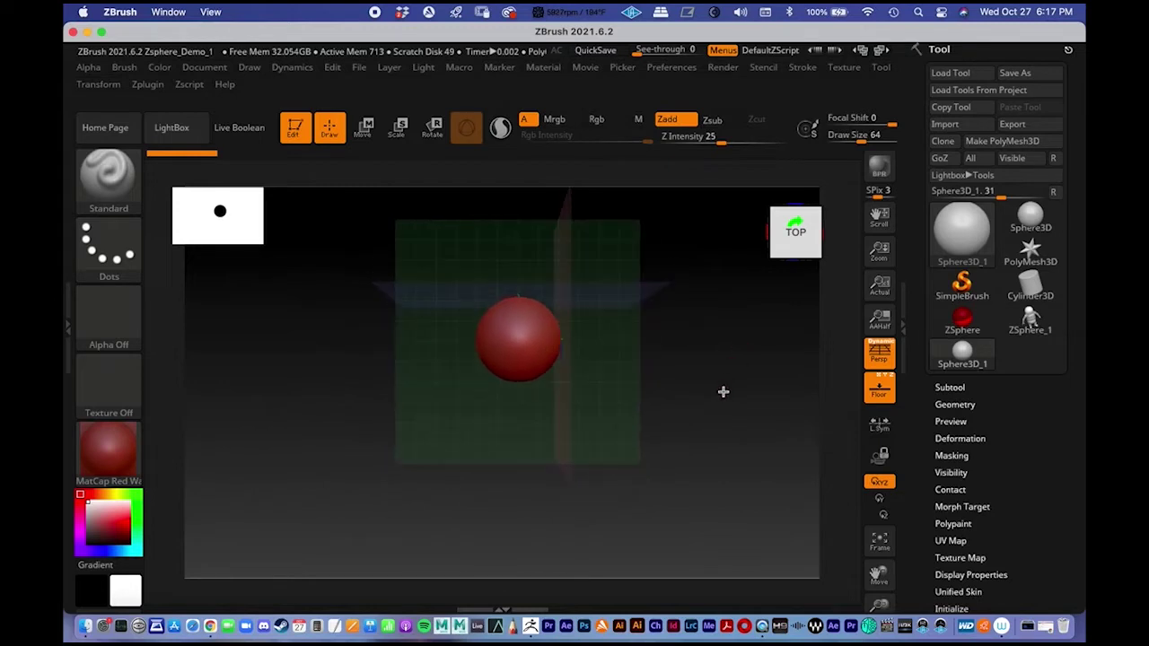
{"action": "left_click", "coordinate": [879, 355]}
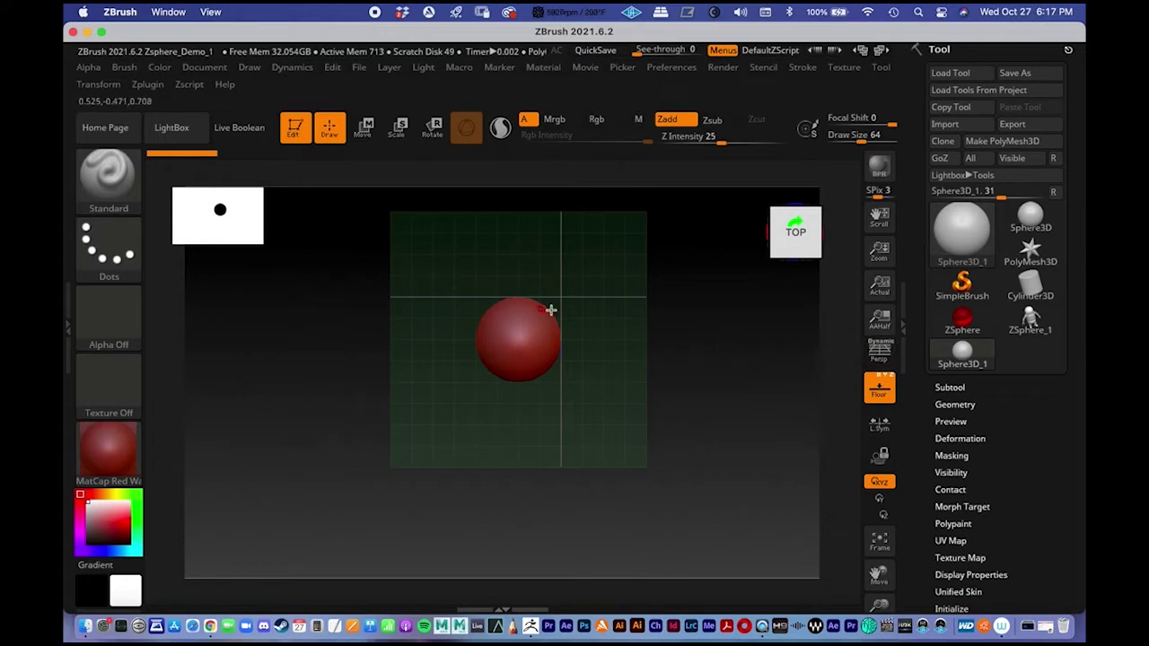
{"action": "left_click_drag", "start_coordinate": [700, 341], "coordinate": [769, 364], "text": "shift"}
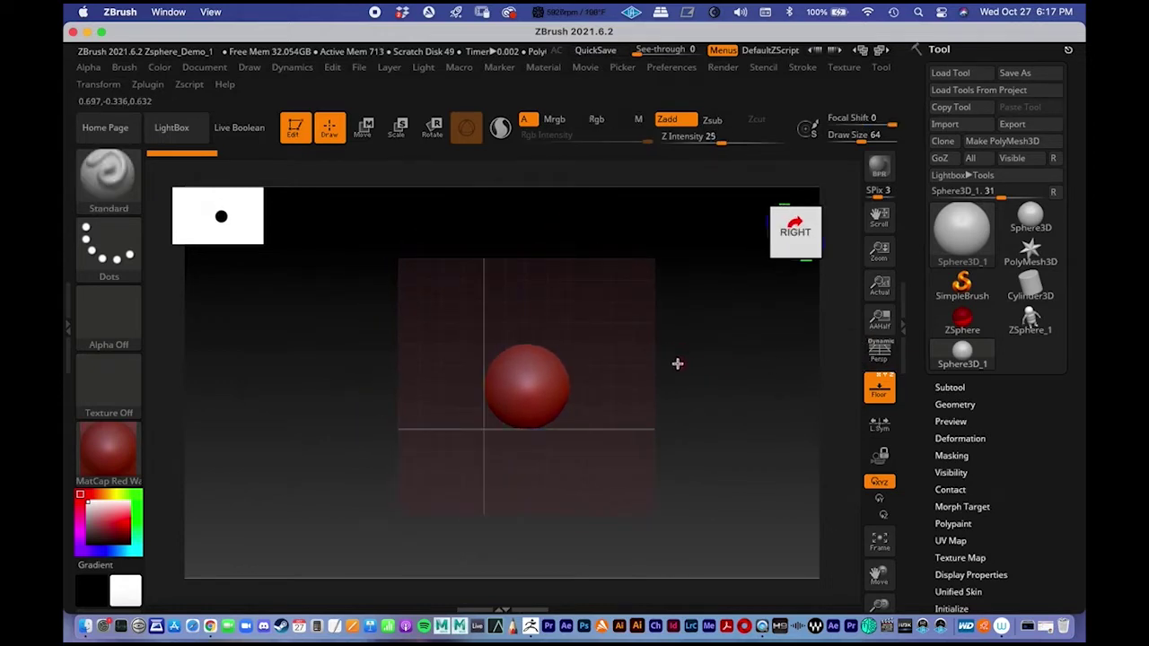
{"action": "left_click_drag", "start_coordinate": [681, 361], "coordinate": [667, 324], "text": "alt"}
{"action": "right_click_drag", "start_coordinate": [666, 324], "coordinate": [700, 334], "text": "ctrl"}
{"action": "mouse_move", "coordinate": [700, 334]}
{"action": "left_mouse_down", "text": "shift"}
{"action": "mouse_move", "coordinate": [772, 354]}
{"action": "mouse_move", "coordinate": [710, 341]}
{"action": "mouse_move", "coordinate": [615, 295]}
{"action": "mouse_move", "coordinate": [610, 329]}
{"action": "left_mouse_up", "text": "shift"}
{"action": "right_click_drag", "start_coordinate": [610, 328], "coordinate": [564, 259], "text": "ctrl"}
{"action": "mouse_move", "coordinate": [610, 288]}
{"action": "left_mouse_down", "text": "alt"}
{"action": "mouse_move", "coordinate": [592, 278]}
{"action": "mouse_move", "coordinate": [608, 289]}
{"action": "left_mouse_up", "text": "alt"}
{"action": "right_click_drag", "start_coordinate": [608, 288], "coordinate": [604, 263], "text": "alt"}
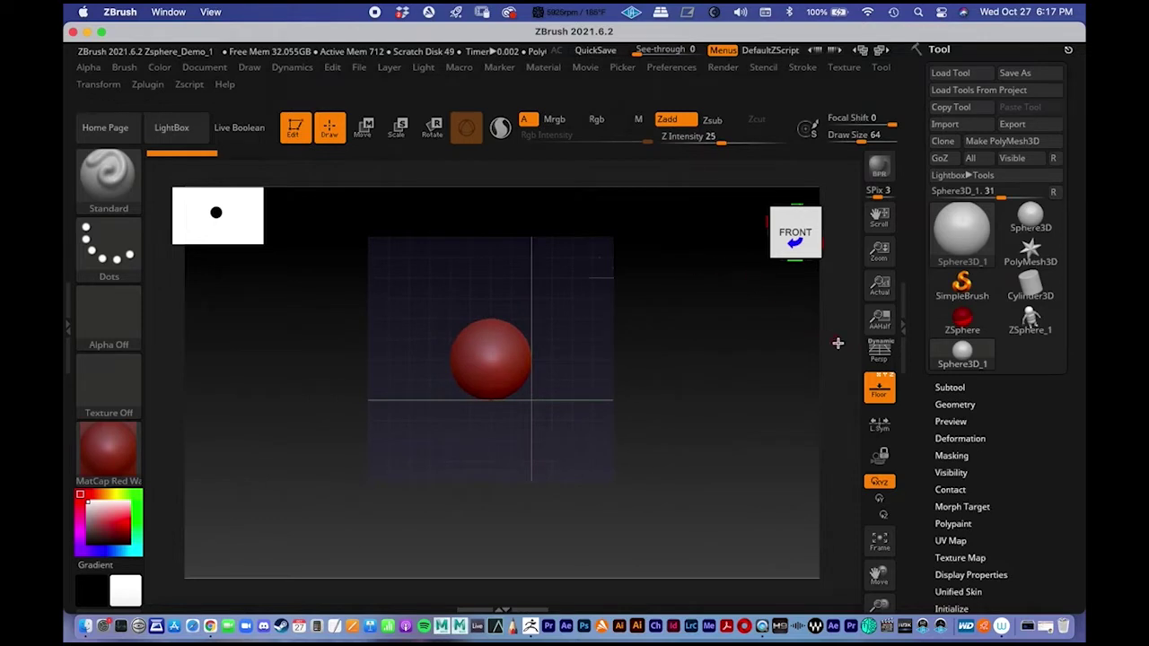
- Turn perspective distortion back on while viewing the grid planes at an angle
{"action": "right_click_drag", "start_coordinate": [629, 367], "coordinate": [686, 357]}
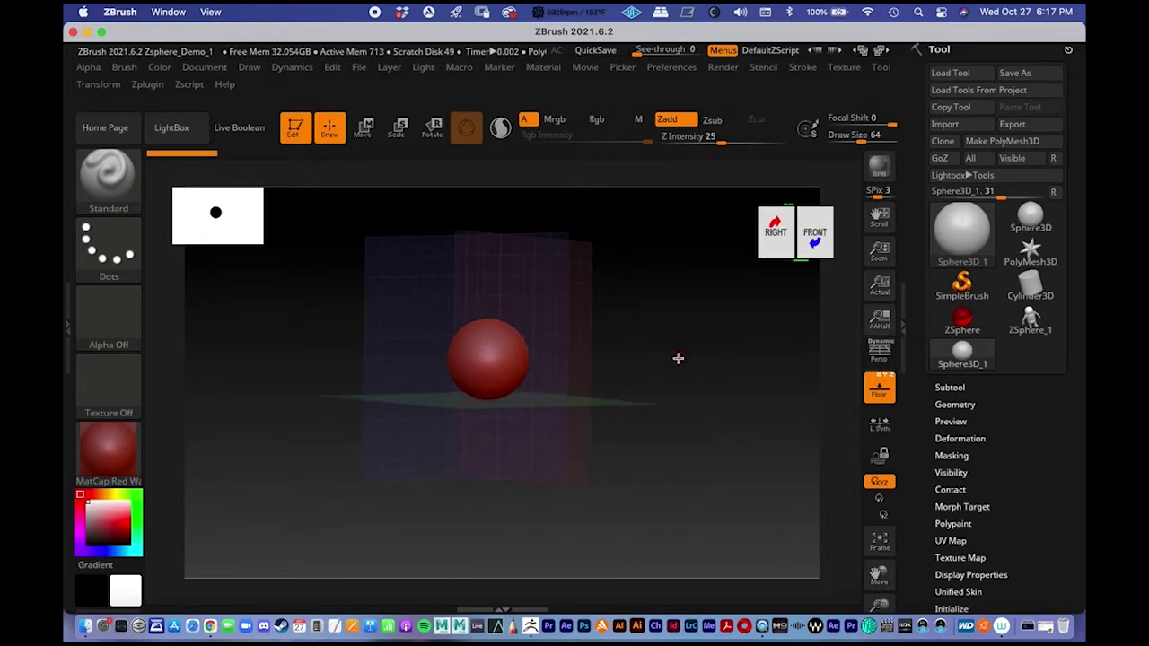
{"action": "left_click", "coordinate": [865, 354]}
{"action": "right_click_drag", "start_coordinate": [585, 302], "coordinate": [720, 326]}
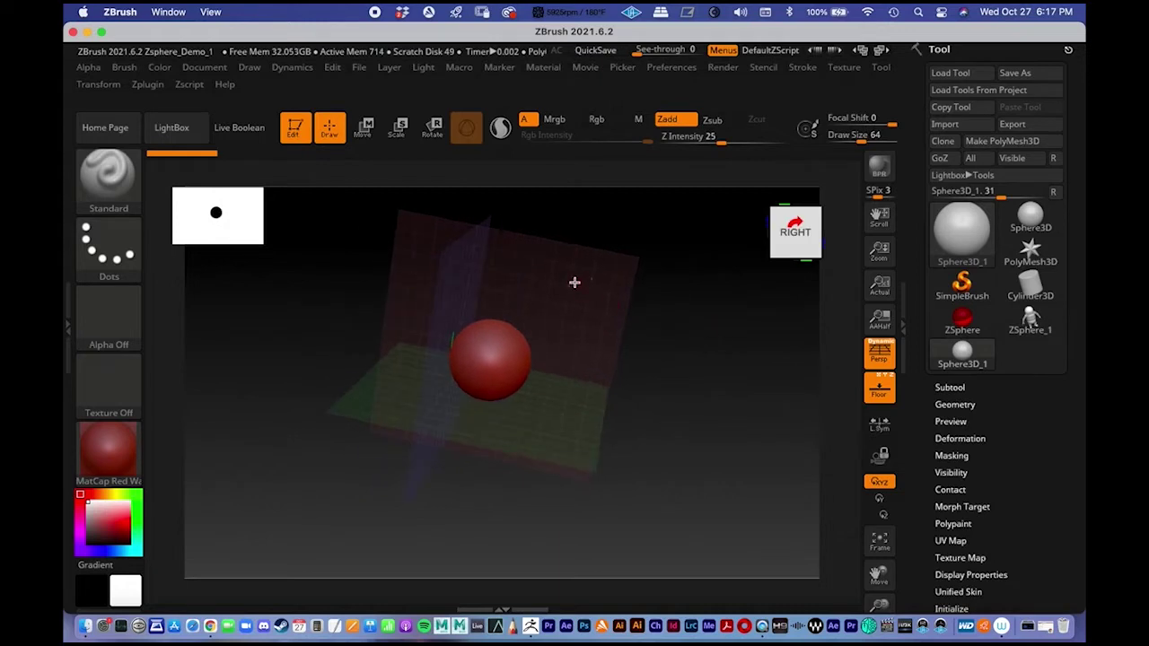
- Dock the Draw palette in the side tray beneath the Tool palette and bring its floor grid settings into view
{"action": "left_click_drag", "start_coordinate": [909, 366], "coordinate": [926, 222]}
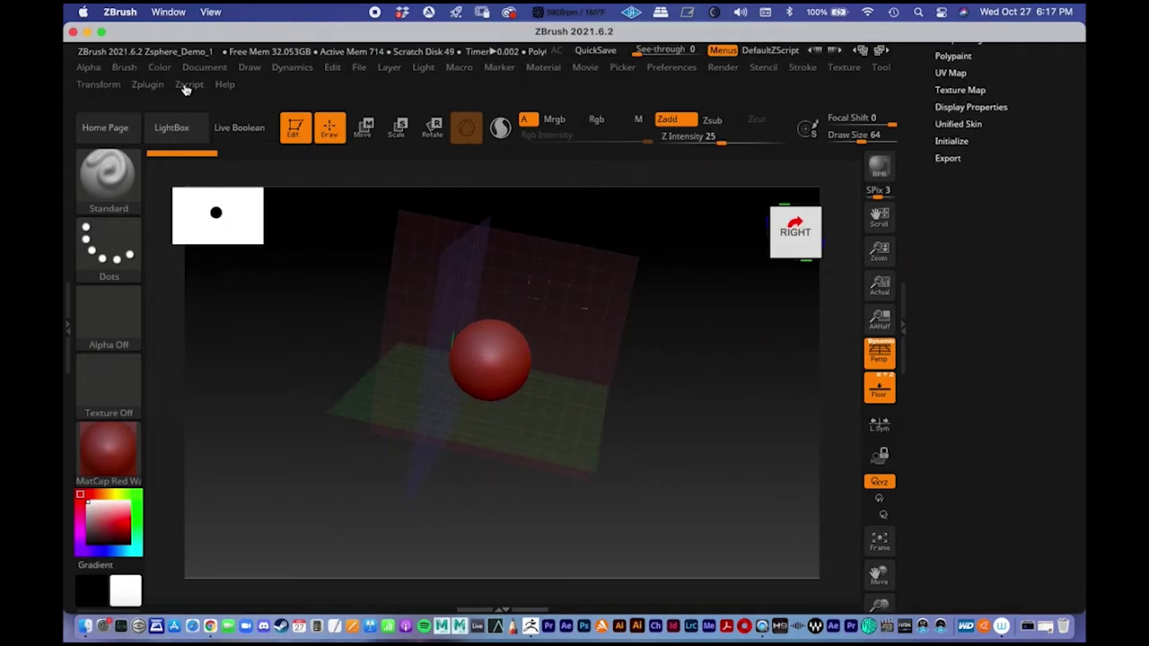
{"action": "left_click", "coordinate": [250, 69]}
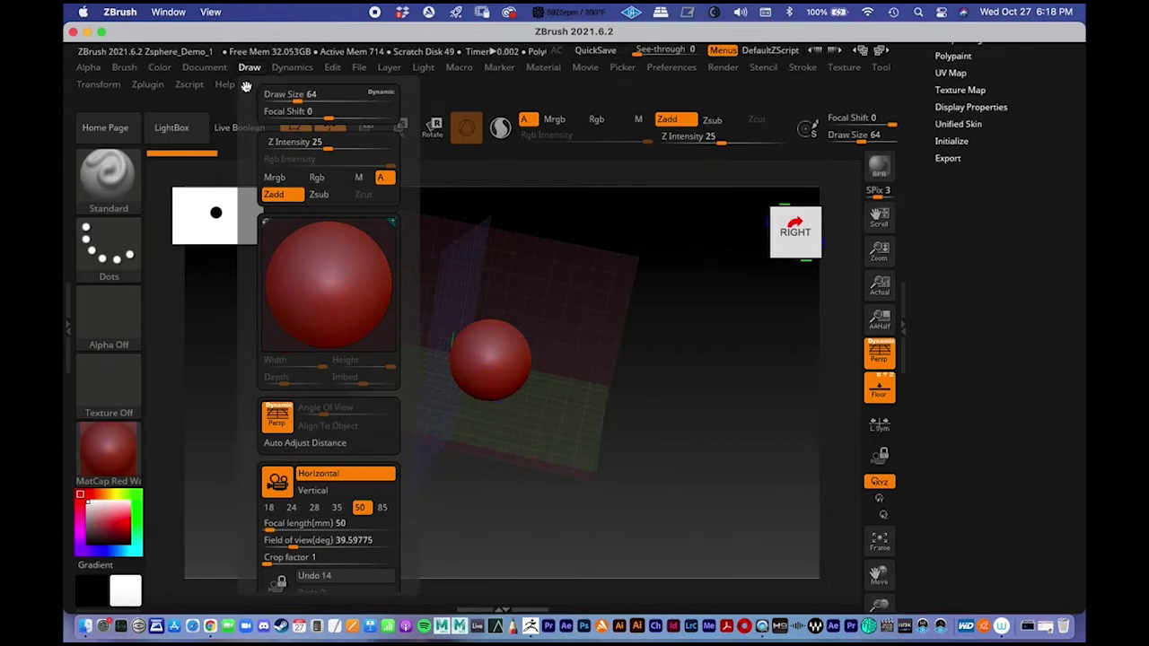
{"action": "left_click_drag", "start_coordinate": [245, 87], "coordinate": [245, 88]}
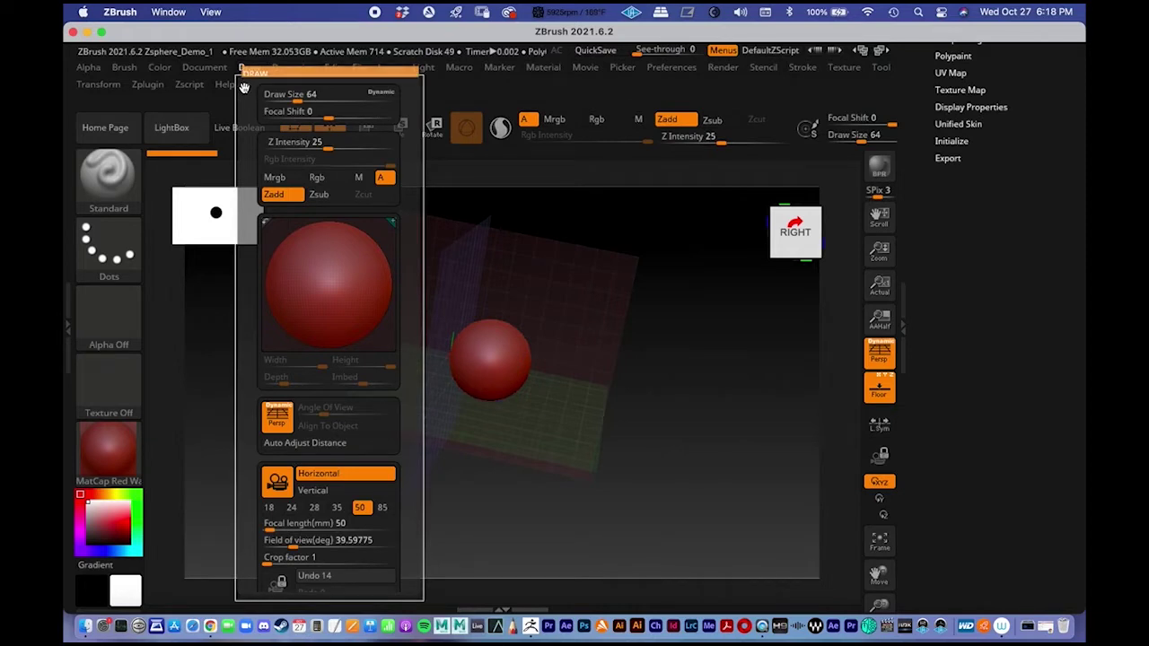
{"action": "mouse_move", "coordinate": [245, 87]}
{"action": "left_mouse_down"}
{"action": "mouse_move", "coordinate": [614, 203]}
{"action": "mouse_move", "coordinate": [949, 251]}
{"action": "mouse_move", "coordinate": [929, 220]}
{"action": "left_mouse_up"}
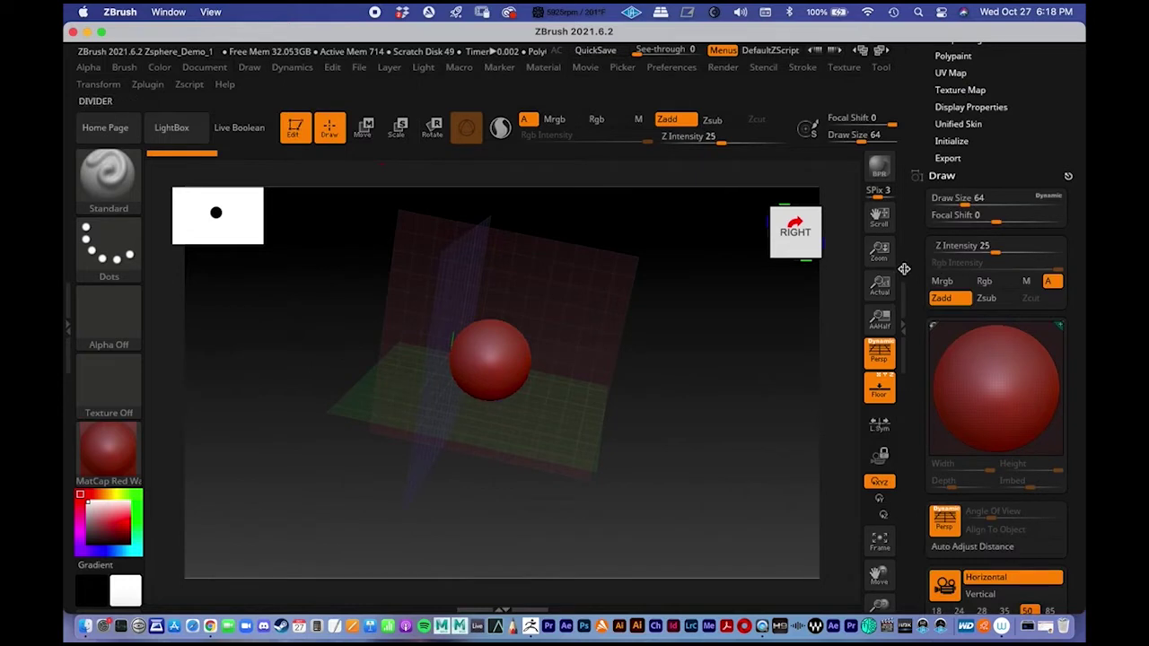
{"action": "mouse_move", "coordinate": [906, 261]}
{"action": "left_mouse_down"}
{"action": "mouse_move", "coordinate": [944, 140]}
{"action": "mouse_move", "coordinate": [945, 58]}
{"action": "mouse_move", "coordinate": [949, 107]}
{"action": "mouse_move", "coordinate": [922, 239]}
{"action": "mouse_move", "coordinate": [916, 439]}
{"action": "mouse_move", "coordinate": [975, 117]}
{"action": "left_mouse_up"}
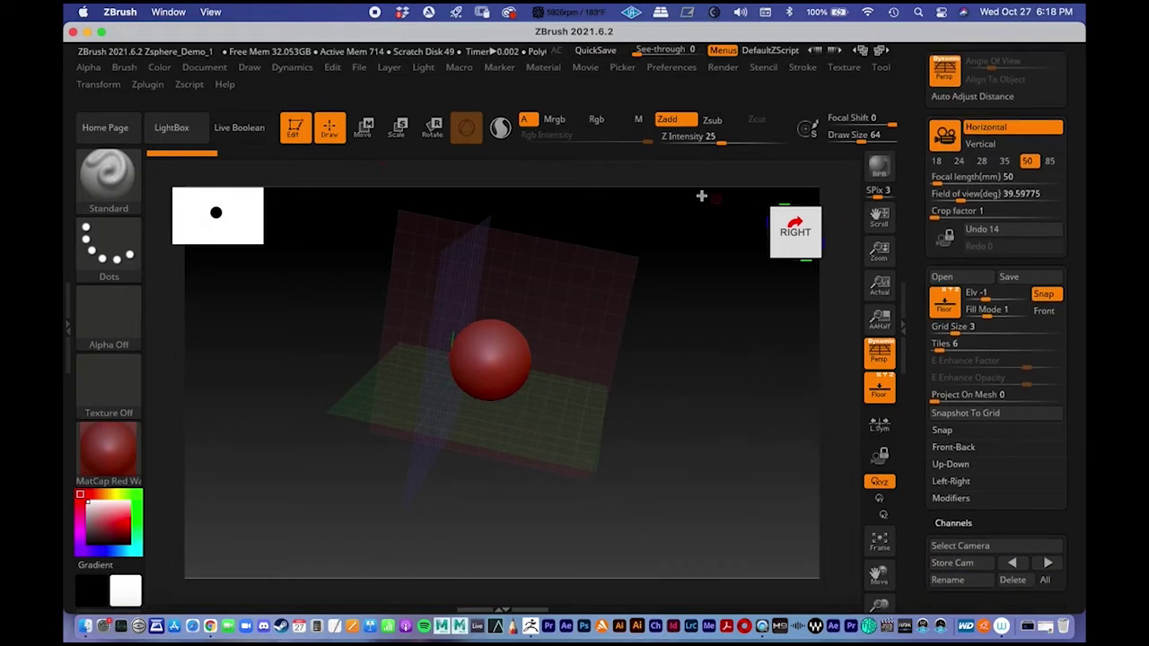
- Reopen the Draw palette from its menu and dock it in the side tray again
{"action": "left_click", "coordinate": [249, 67]}
{"action": "mouse_move", "coordinate": [246, 308]}
{"action": "left_mouse_down"}
{"action": "mouse_move", "coordinate": [250, 180]}
{"action": "mouse_move", "coordinate": [252, 290]}
{"action": "left_mouse_up"}
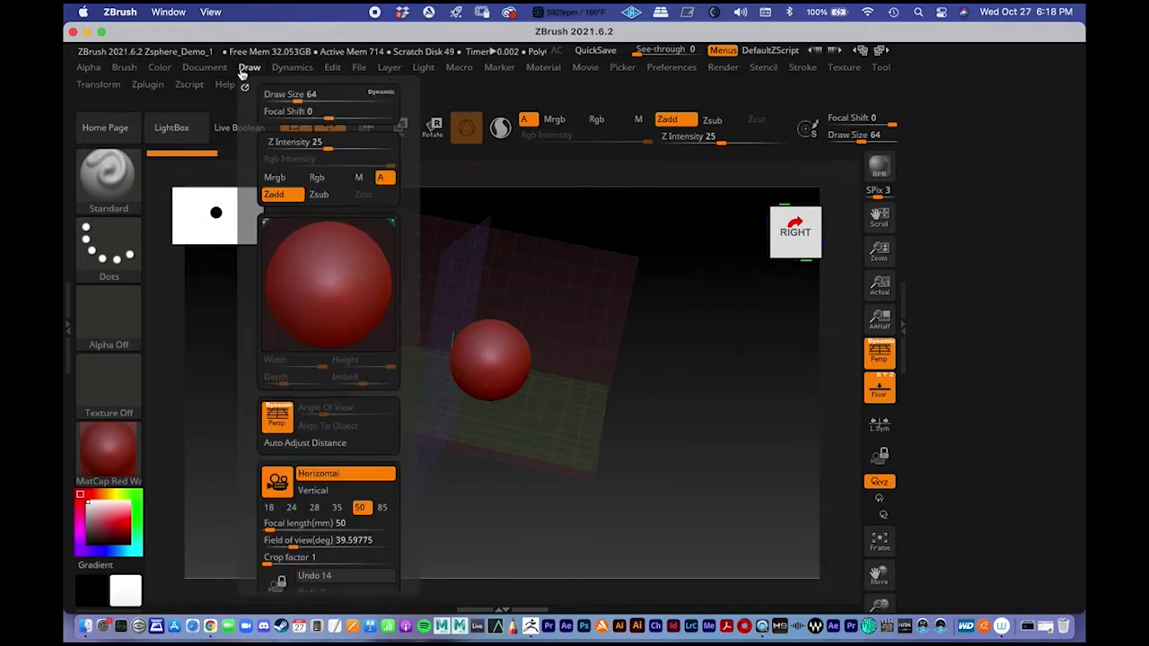
{"action": "left_click", "coordinate": [249, 67]}
{"action": "scroll", "coordinate": [248, 81], "scroll_direction": "down", "scroll_amount": 10}
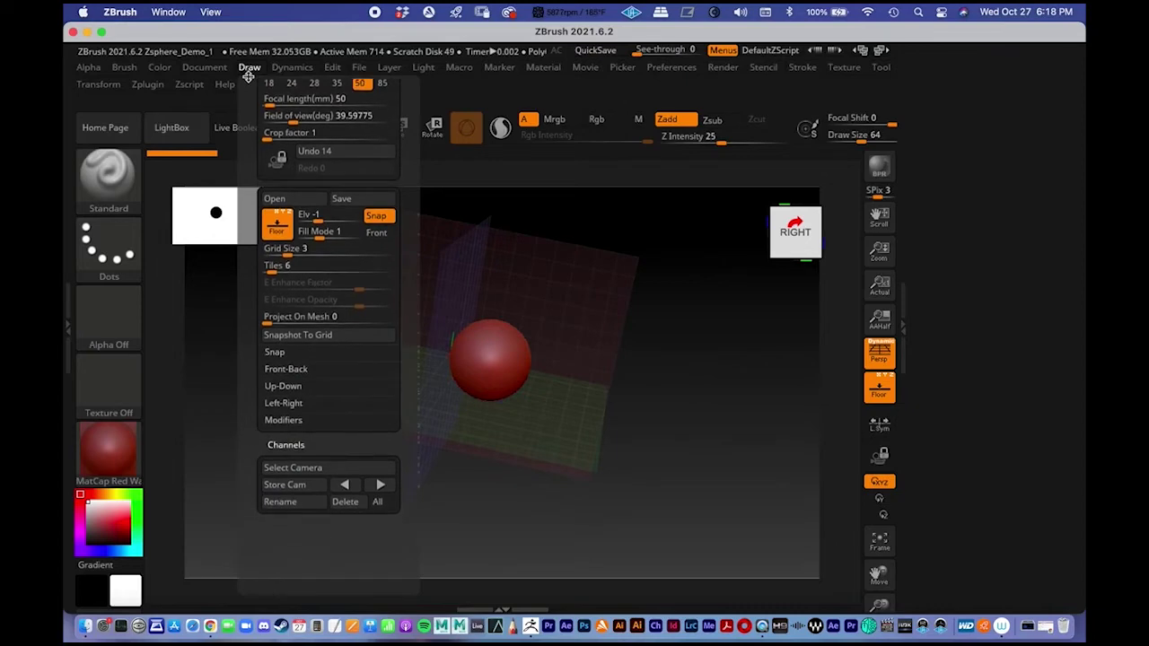
{"action": "left_click_drag", "start_coordinate": [249, 70], "coordinate": [826, 269]}
{"action": "mouse_move", "coordinate": [920, 273]}
{"action": "left_mouse_down"}
{"action": "mouse_move", "coordinate": [921, 254]}
{"action": "mouse_move", "coordinate": [915, 275]}
{"action": "left_mouse_up"}
- Face the sphere from the front and expand the Front-Back grid settings in the Draw palette
{"action": "left_click_drag", "start_coordinate": [726, 358], "coordinate": [681, 333], "text": "shift"}
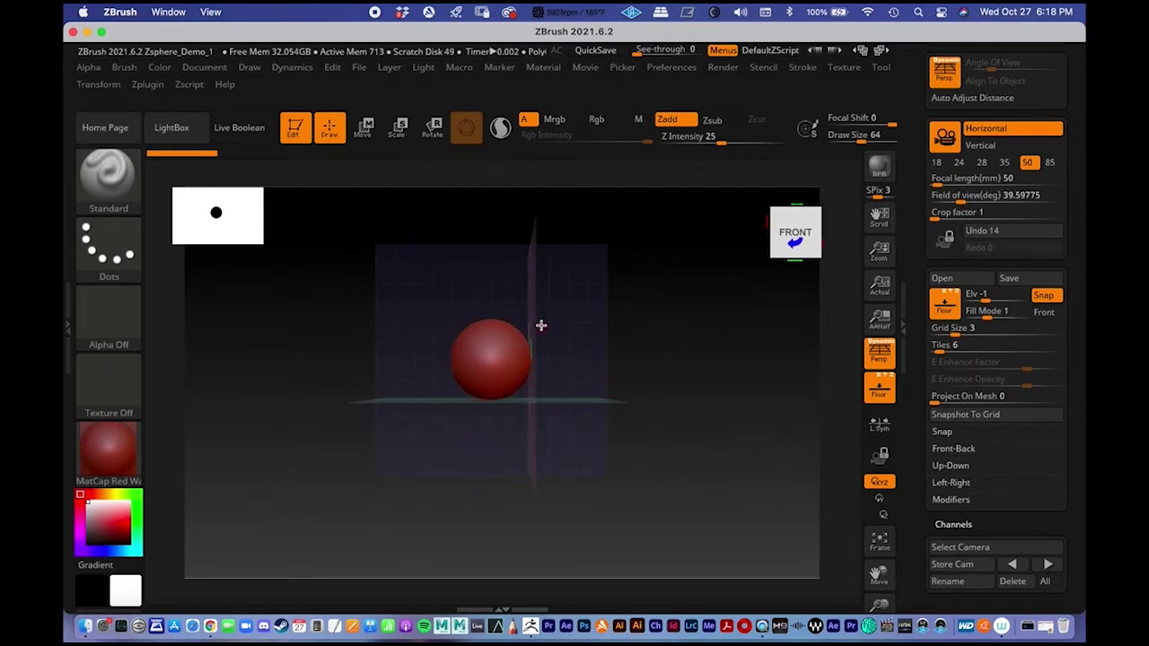
{"action": "left_click_drag", "start_coordinate": [540, 335], "coordinate": [526, 292], "text": "shift"}
{"action": "left_click_drag", "start_coordinate": [405, 283], "coordinate": [424, 267]}
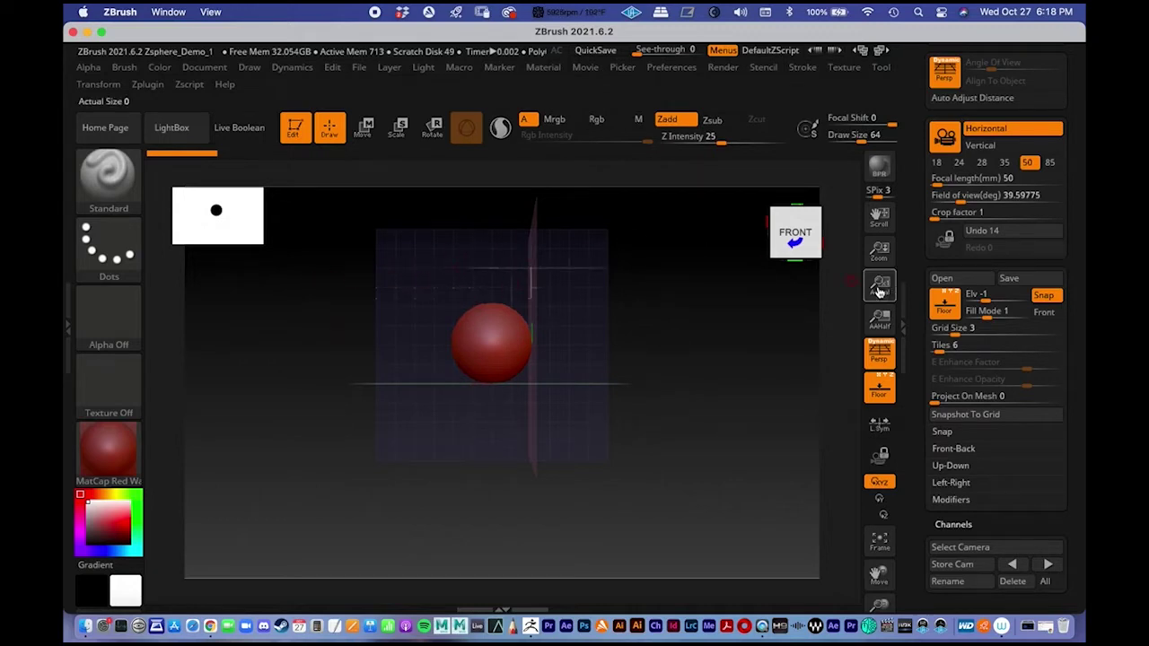
{"action": "left_click_drag", "start_coordinate": [918, 266], "coordinate": [907, 351]}
{"action": "scroll", "coordinate": [906, 351], "scroll_direction": "up", "scroll_amount": 5}
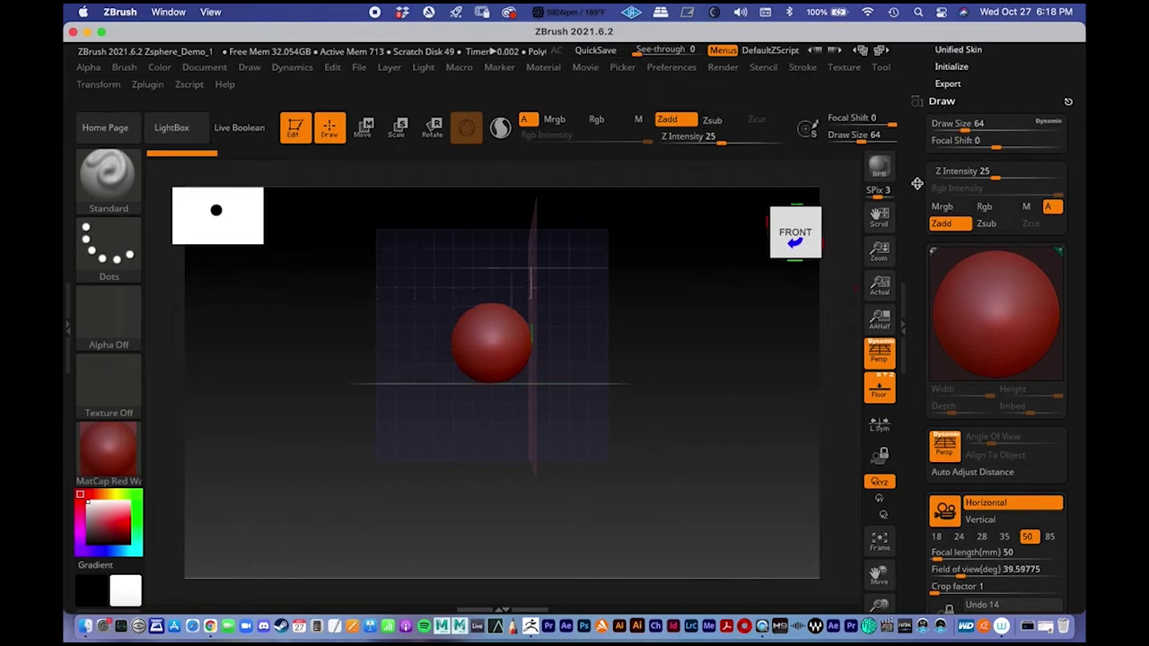
{"action": "scroll", "coordinate": [916, 183], "scroll_direction": "down", "scroll_amount": 4}
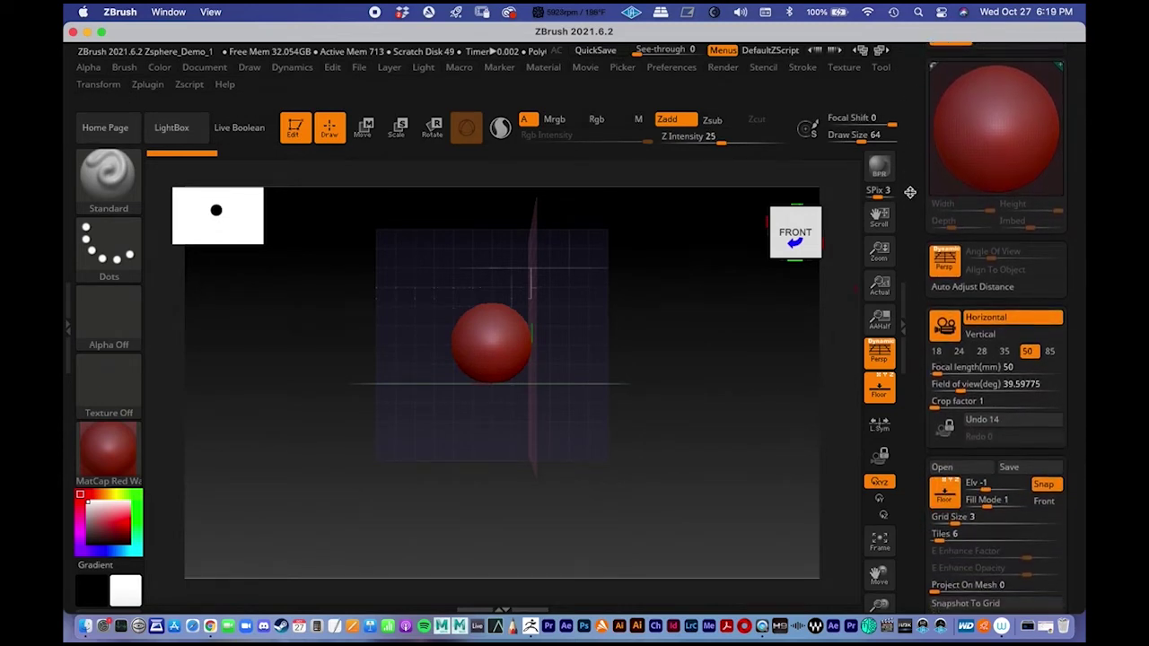
{"action": "scroll", "coordinate": [909, 193], "scroll_direction": "down", "scroll_amount": 5}
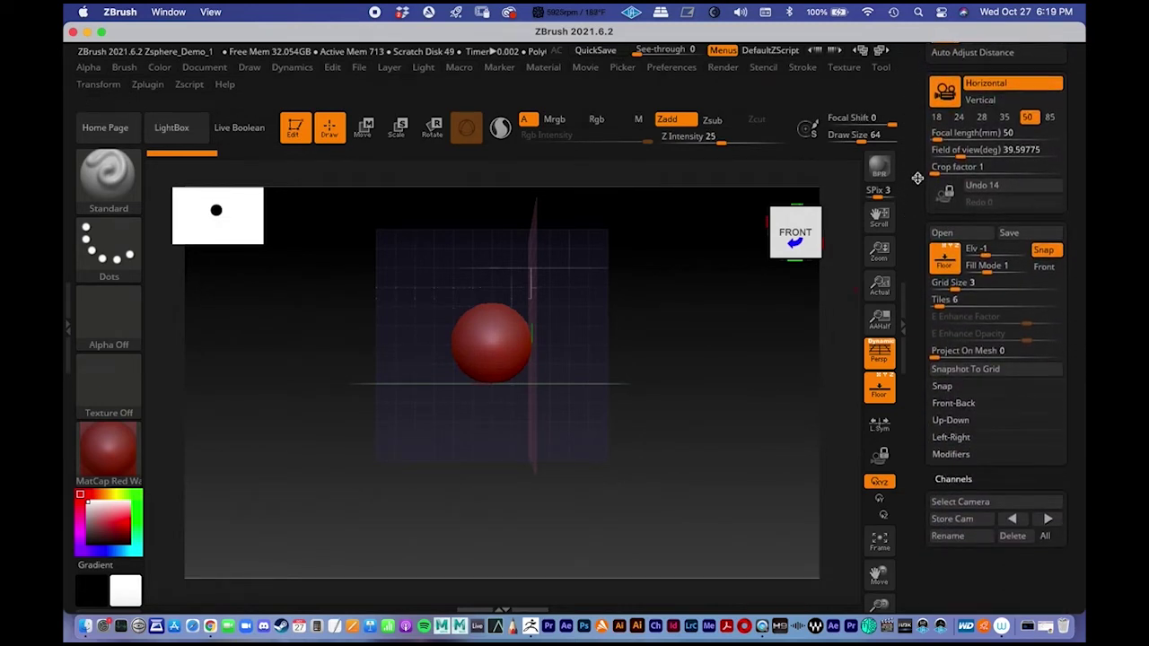
{"action": "scroll", "coordinate": [918, 178], "scroll_direction": "down", "scroll_amount": 1}
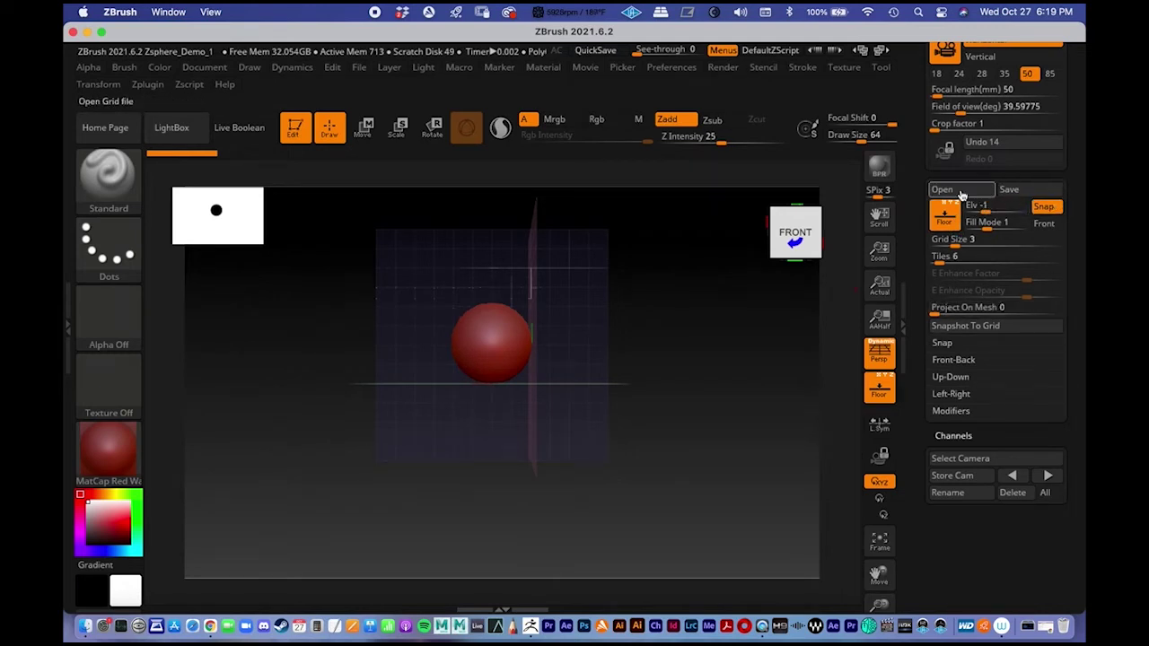
{"action": "left_click", "coordinate": [955, 361]}
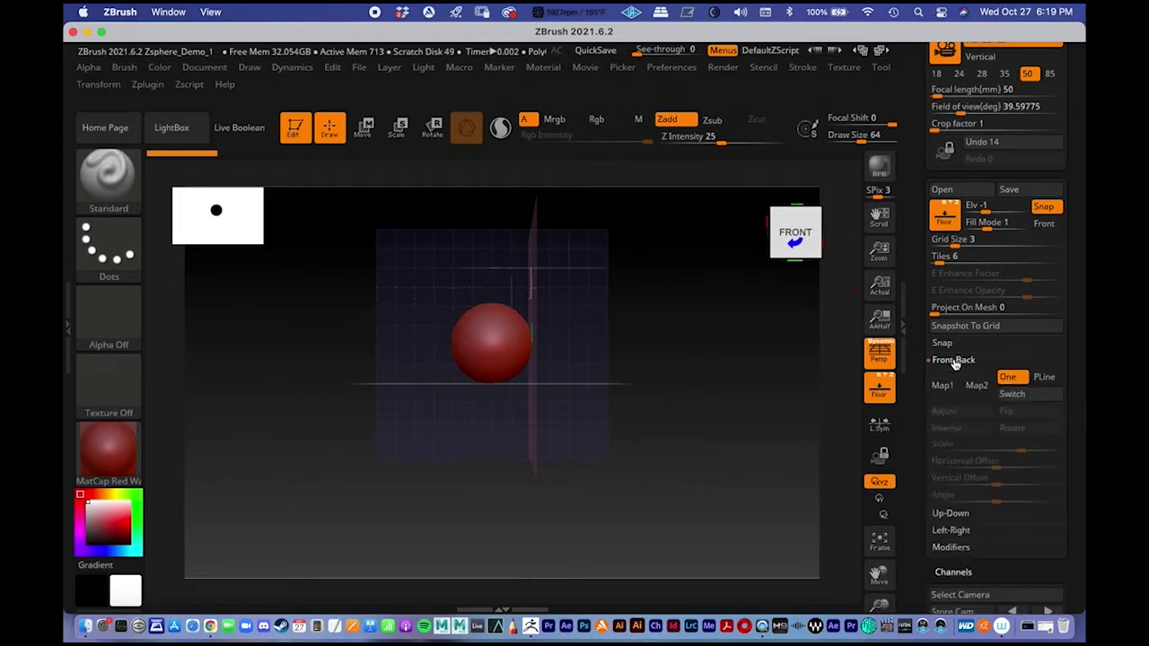
- Open the texture import for Map1 of the Front-Back grid plane
{"action": "left_click", "coordinate": [955, 361]}
{"action": "left_click", "coordinate": [955, 361]}
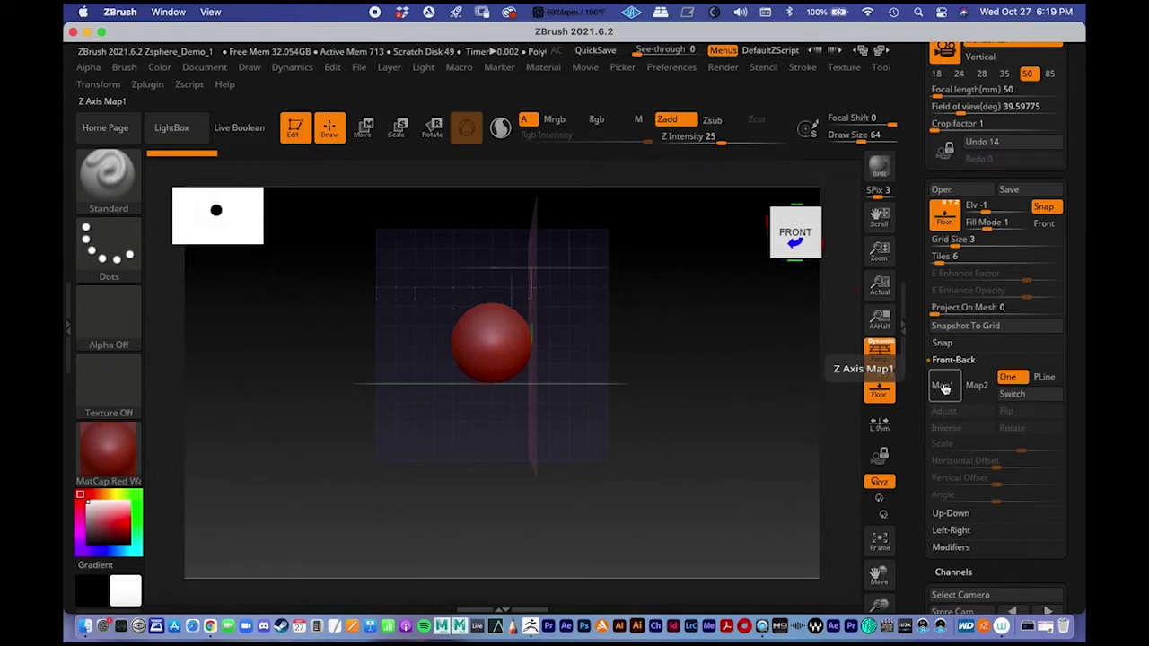
{"action": "left_click", "coordinate": [943, 386]}
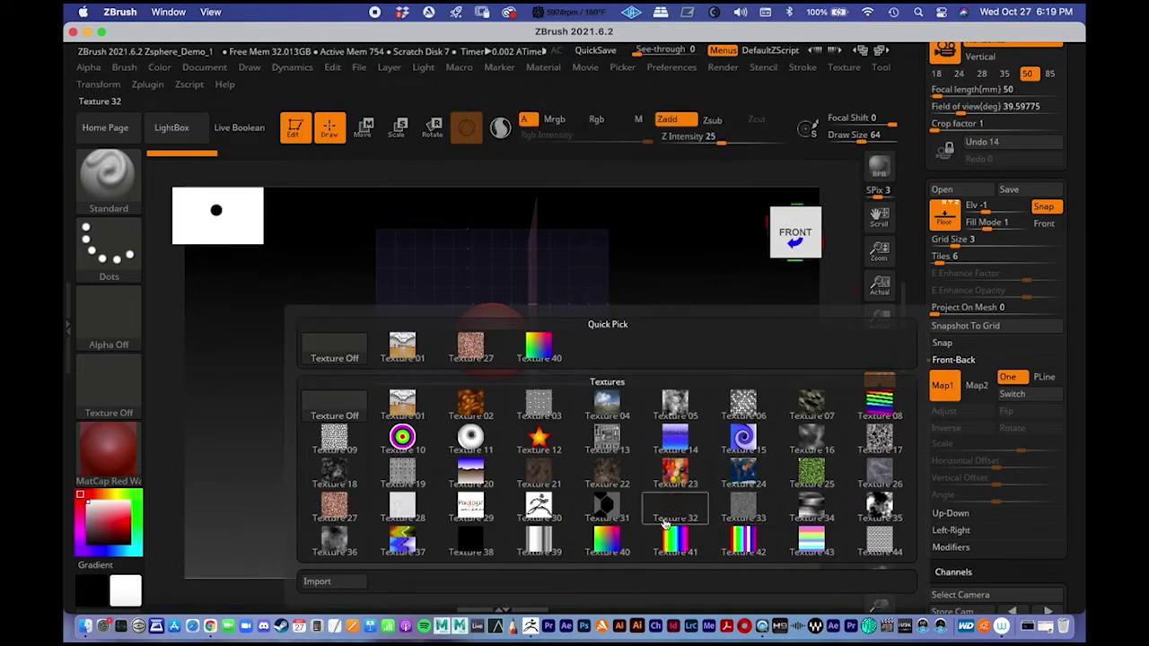
{"action": "mouse_move", "coordinate": [668, 512]}
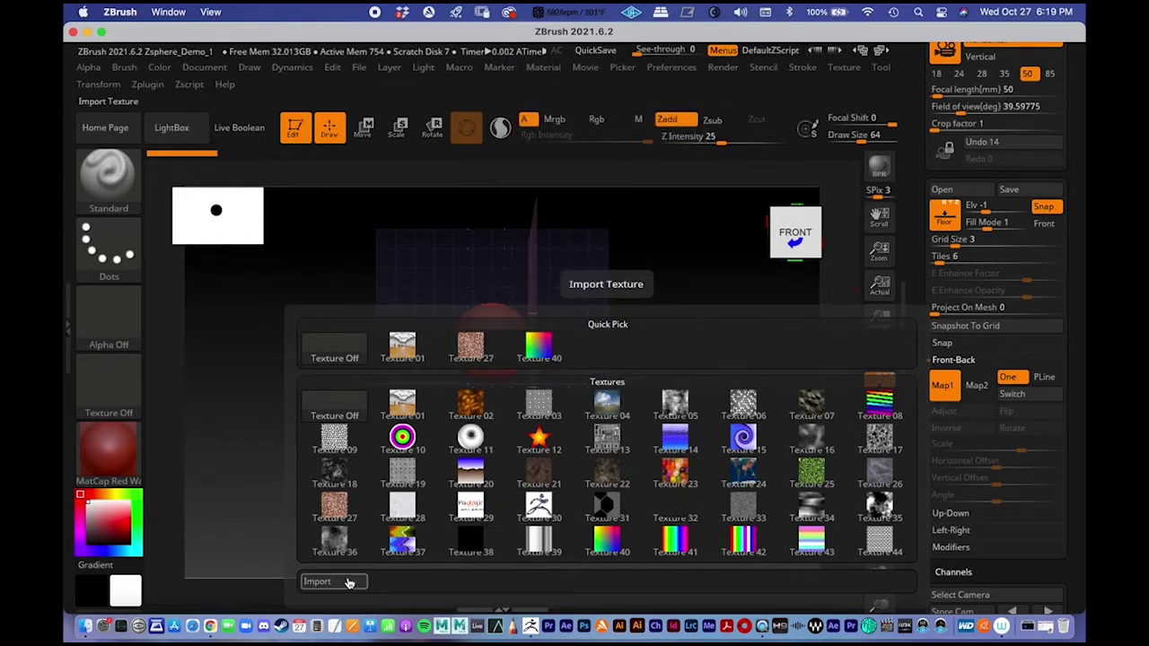
{"action": "left_click", "coordinate": [348, 582]}
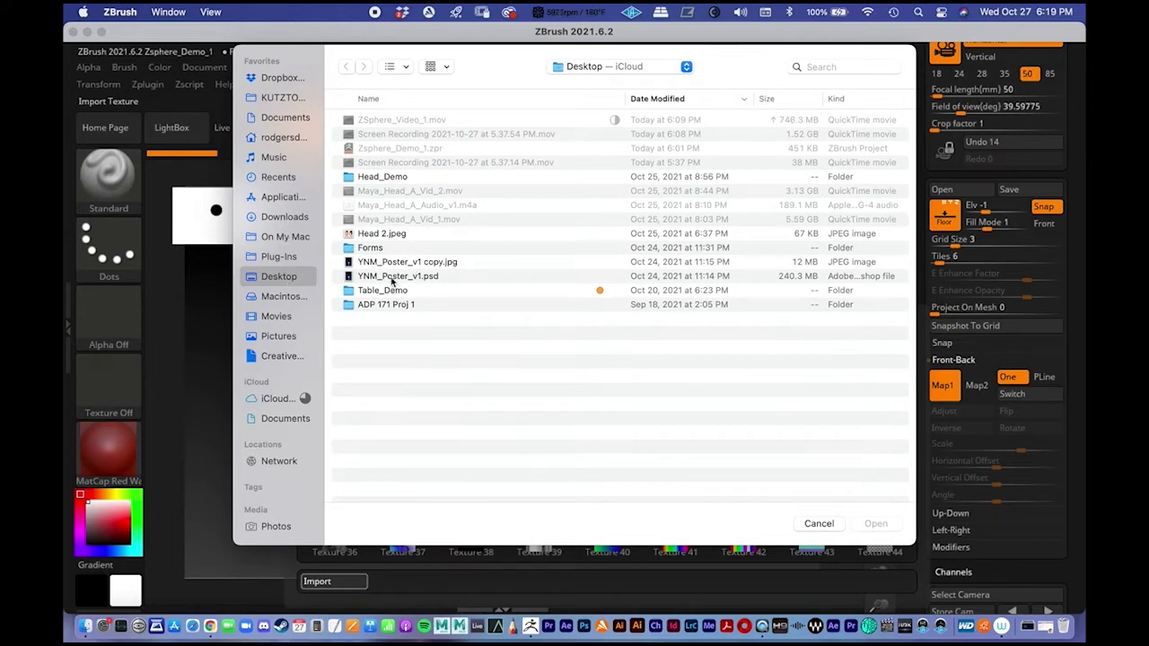
- Load Head_Front_1.jpg from the sourceimages folder inside Head_Demo as the Front-Back reference image
{"action": "left_click", "coordinate": [378, 179]}
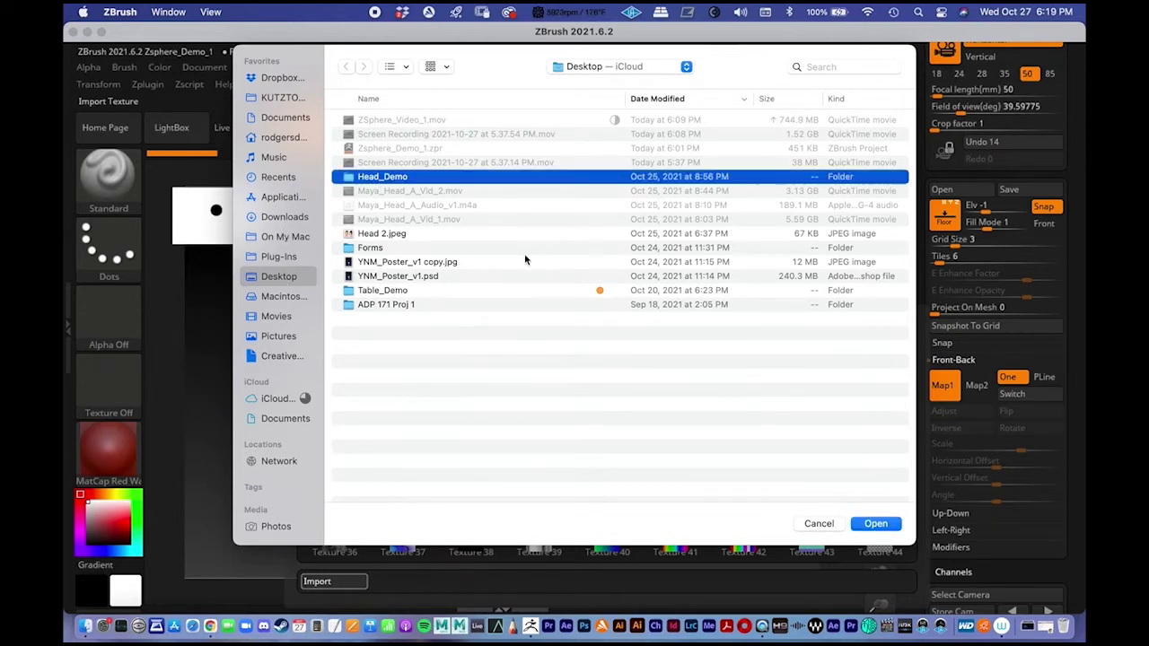
{"action": "double_click", "coordinate": [363, 179]}
{"action": "double_click", "coordinate": [390, 137]}
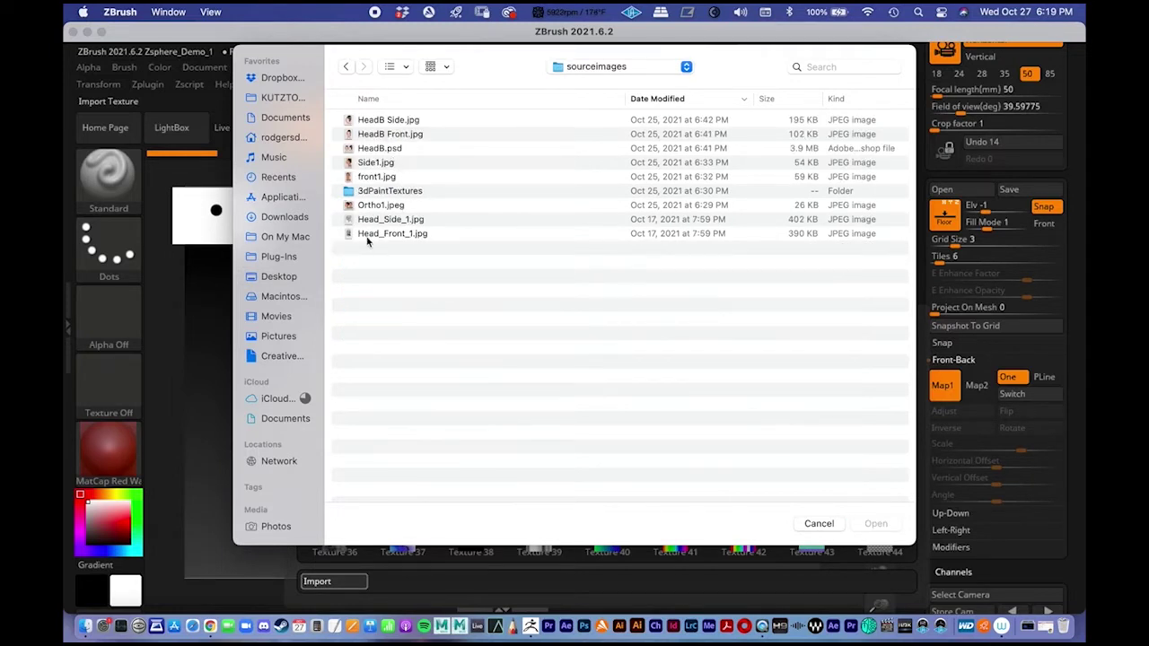
{"action": "left_click", "coordinate": [379, 235]}
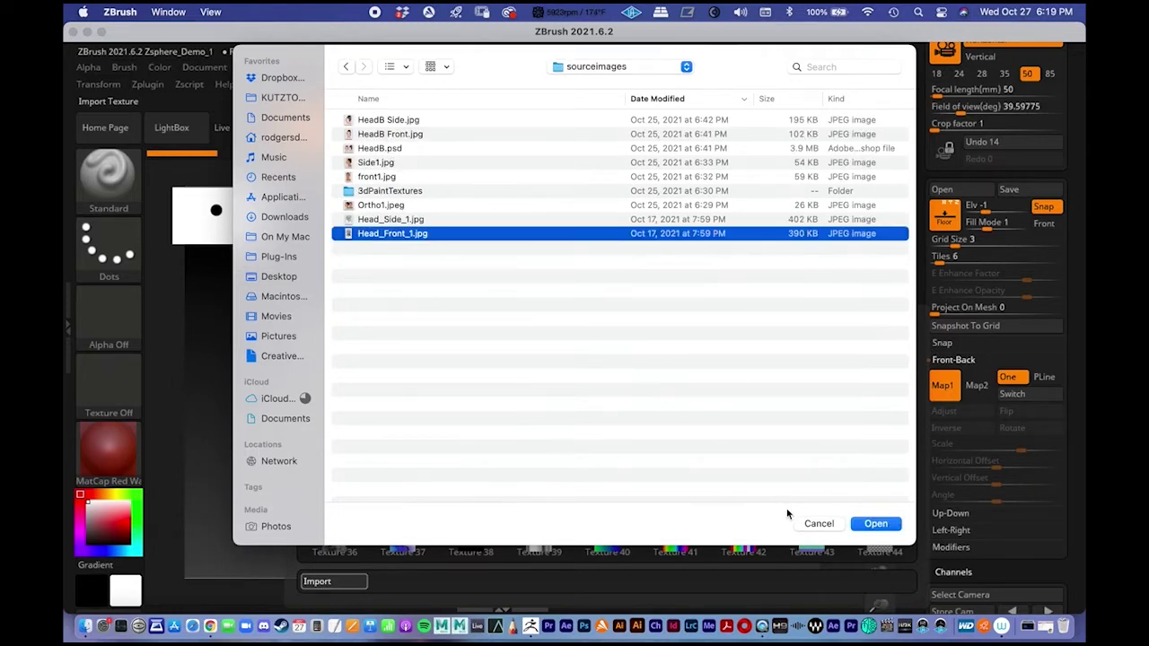
{"action": "key", "text": "space"}
{"action": "key", "text": "space"}
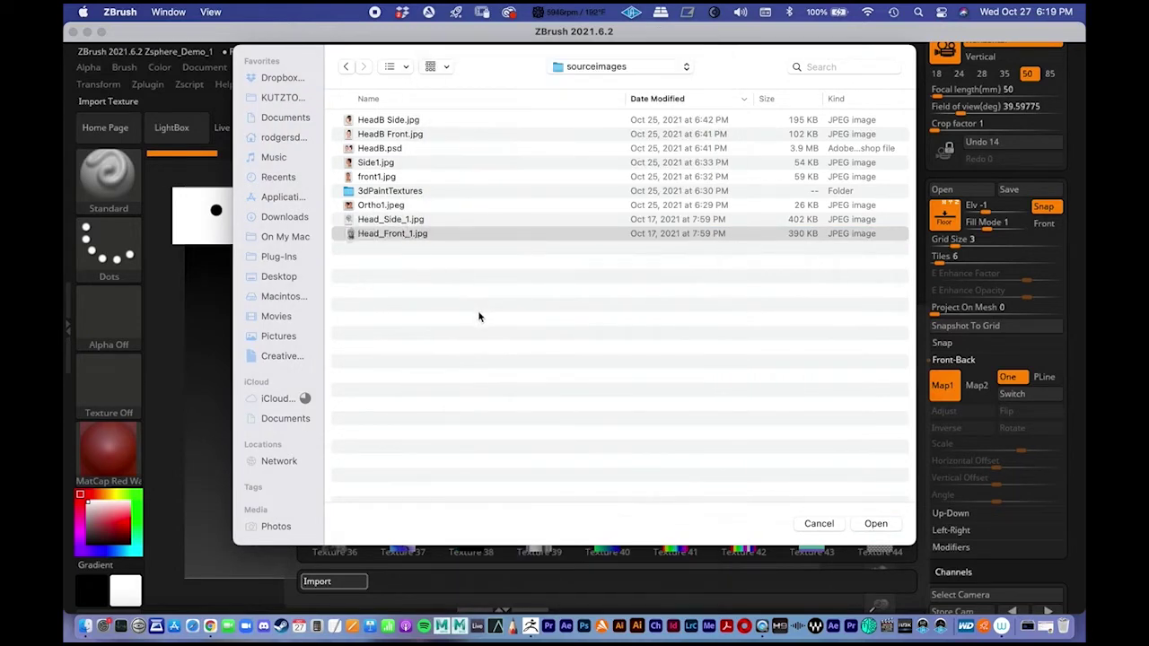
{"action": "left_click", "coordinate": [875, 523]}
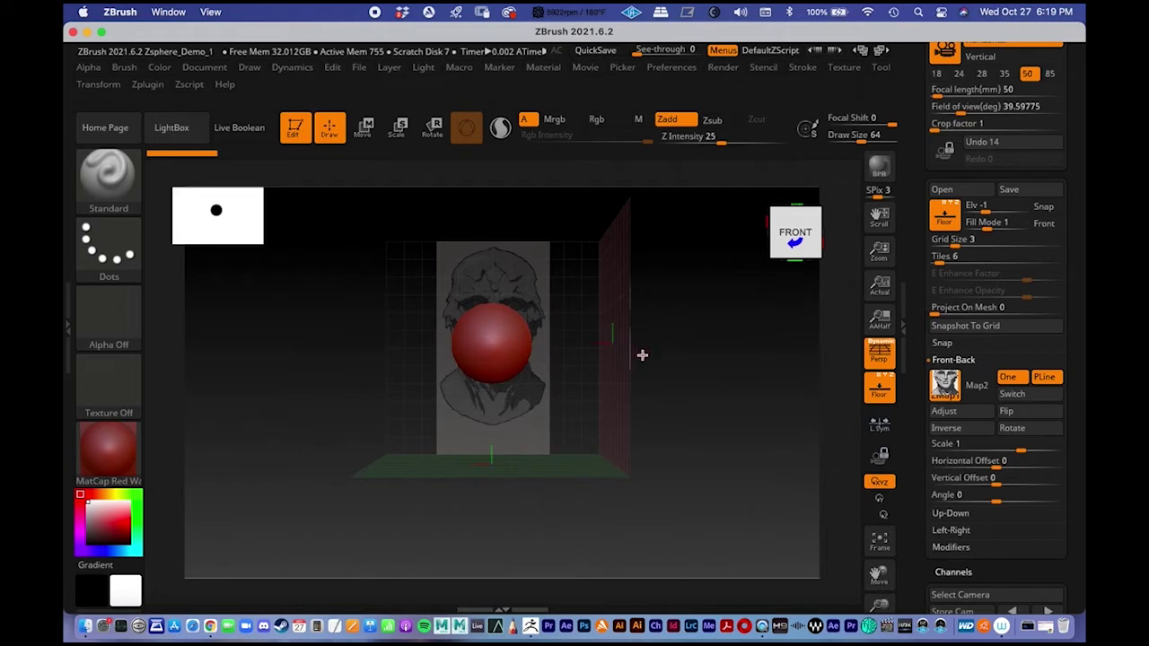
- Turn perspective distortion off in a close front view and activate symmetry for the sphere
{"action": "mouse_move", "coordinate": [682, 358]}
{"action": "left_mouse_down"}
{"action": "mouse_move", "coordinate": [724, 372]}
{"action": "mouse_move", "coordinate": [687, 374]}
{"action": "left_mouse_up"}
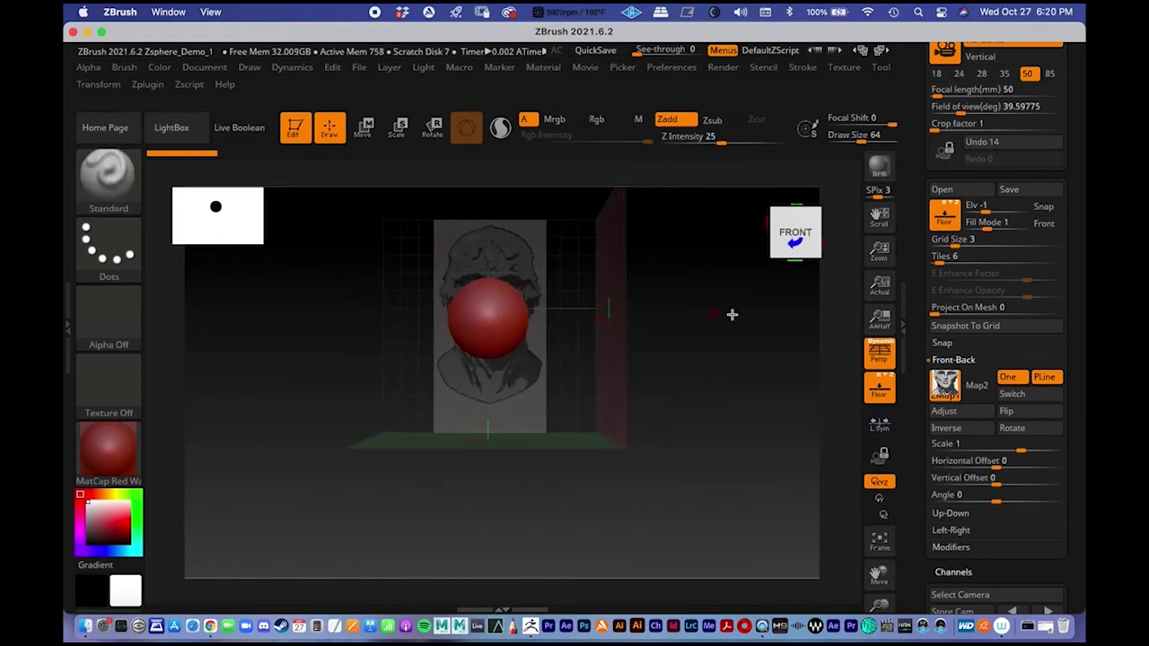
{"action": "left_click", "coordinate": [880, 352]}
{"action": "mouse_move", "coordinate": [488, 286]}
{"action": "right_mouse_down", "text": "alt"}
{"action": "mouse_move", "coordinate": [498, 337]}
{"action": "mouse_move", "coordinate": [690, 356]}
{"action": "mouse_move", "coordinate": [629, 336]}
{"action": "right_mouse_up", "text": "alt"}
{"action": "right_click_drag", "start_coordinate": [510, 257], "coordinate": [513, 283], "text": "alt"}
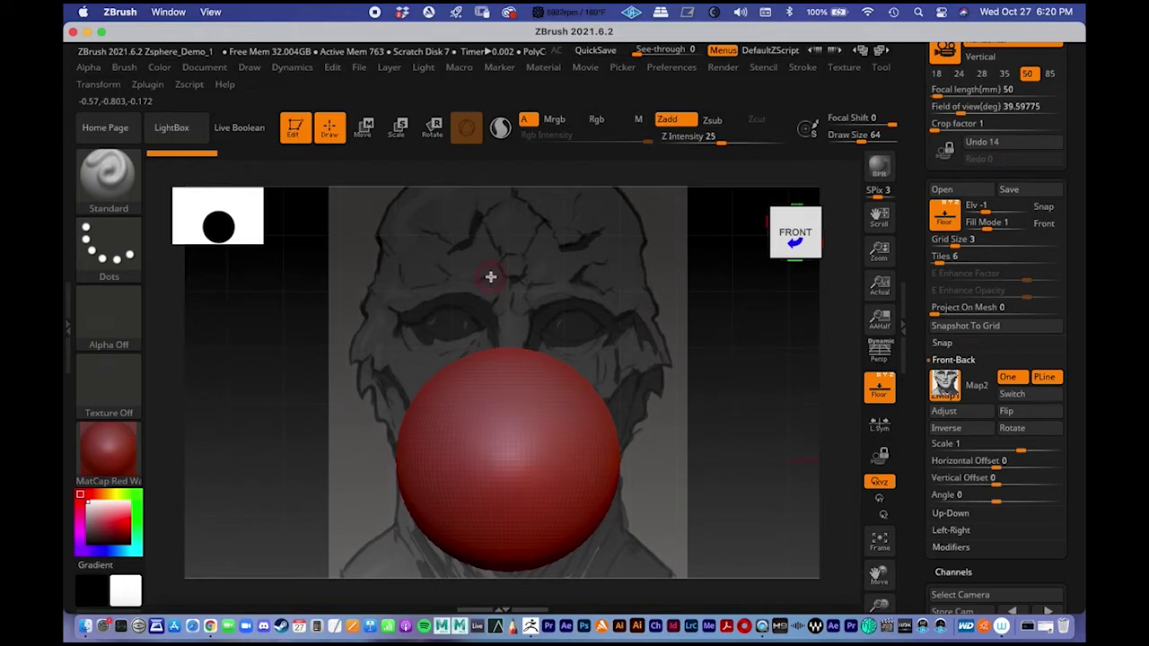
{"action": "left_click", "coordinate": [101, 89]}
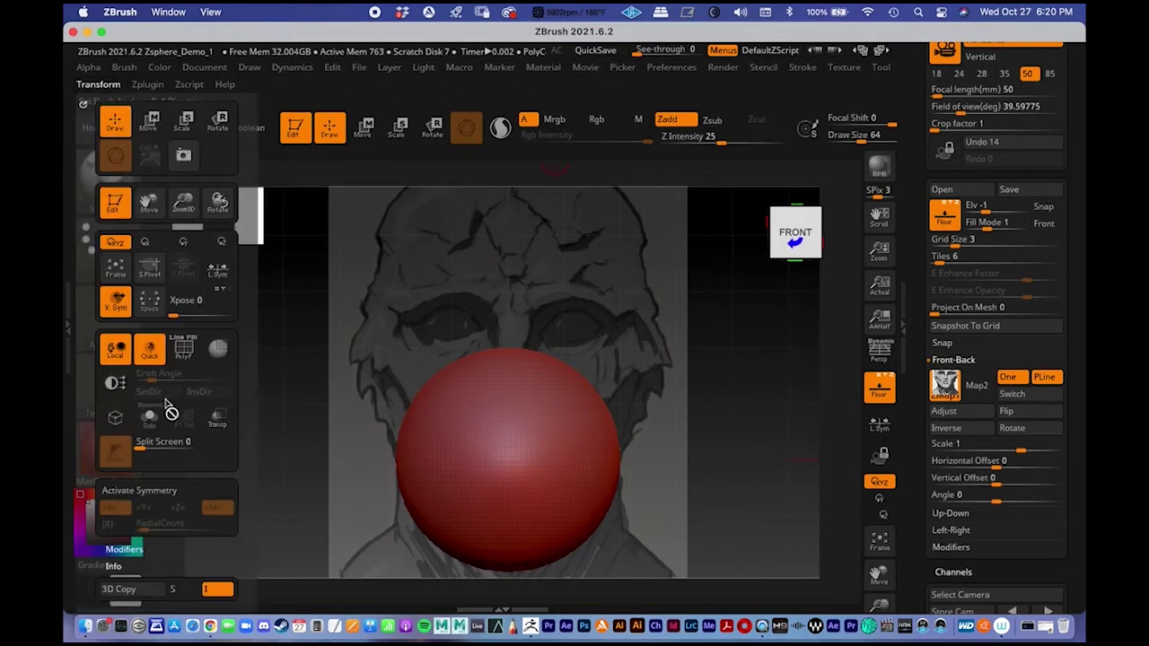
{"action": "left_click", "coordinate": [157, 493]}
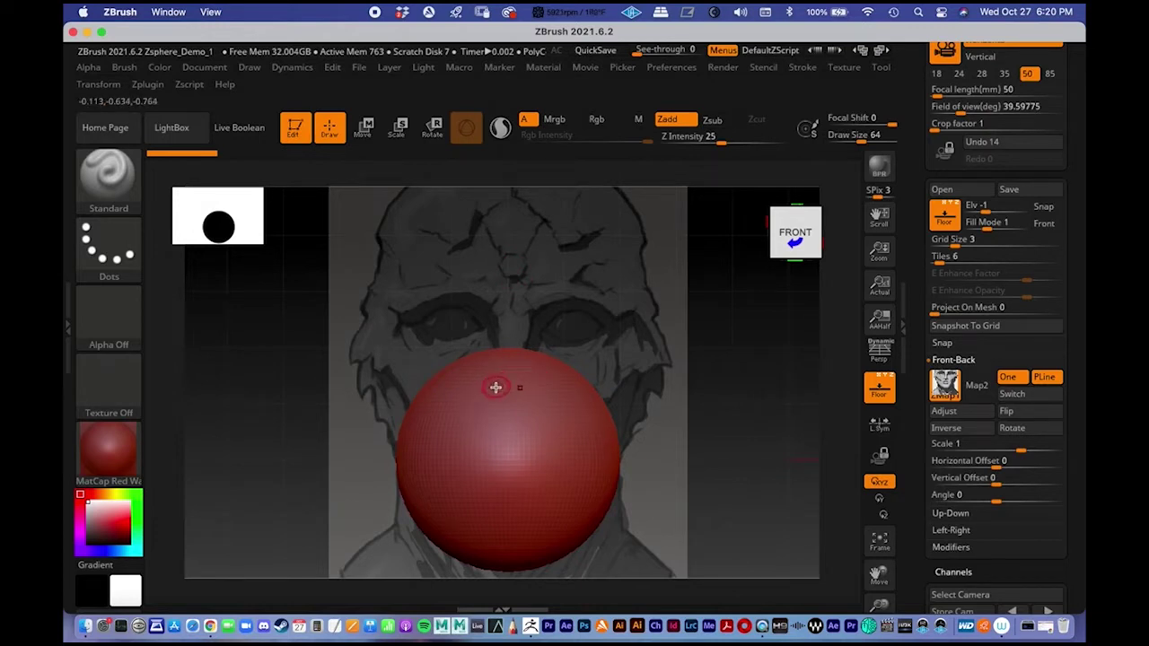
- Check the sphere's center with the Move gizmo and shift the front reference image to a horizontal offset of -0.01264
{"action": "left_click", "coordinate": [363, 126]}
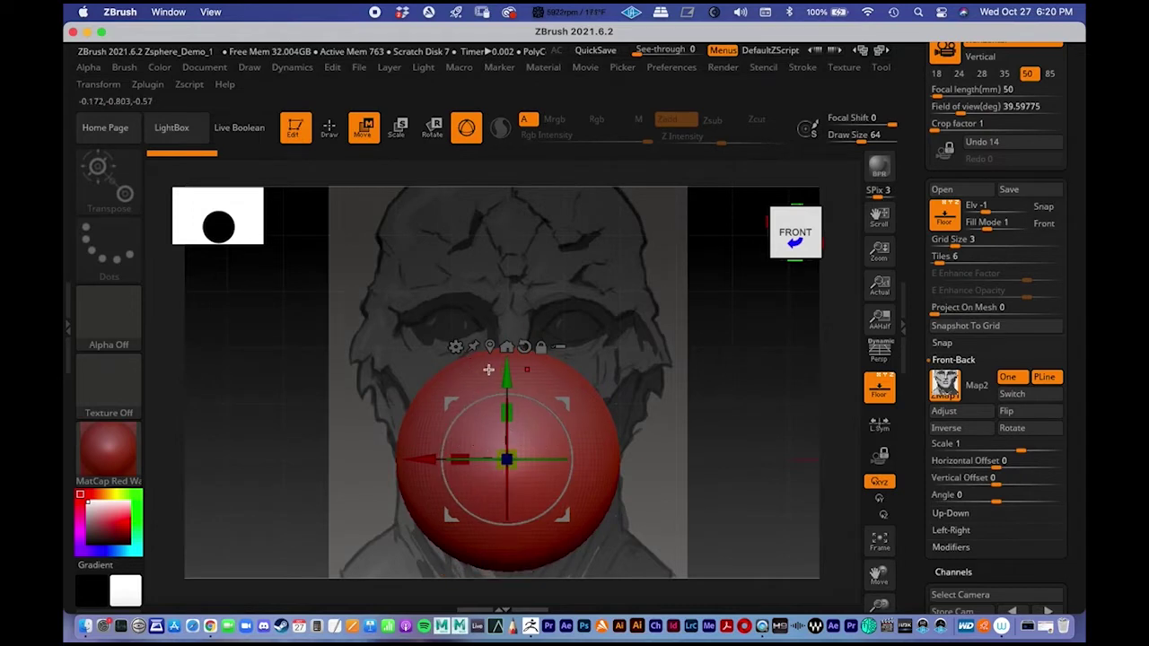
{"action": "left_click", "coordinate": [329, 126]}
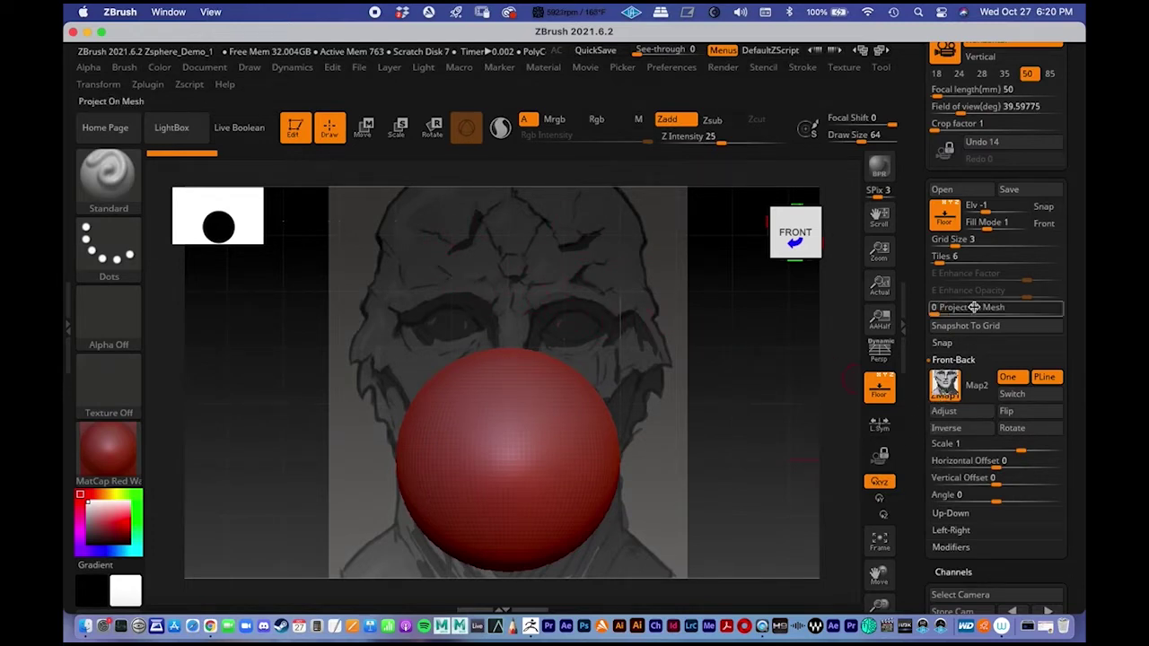
{"action": "mouse_move", "coordinate": [947, 388]}
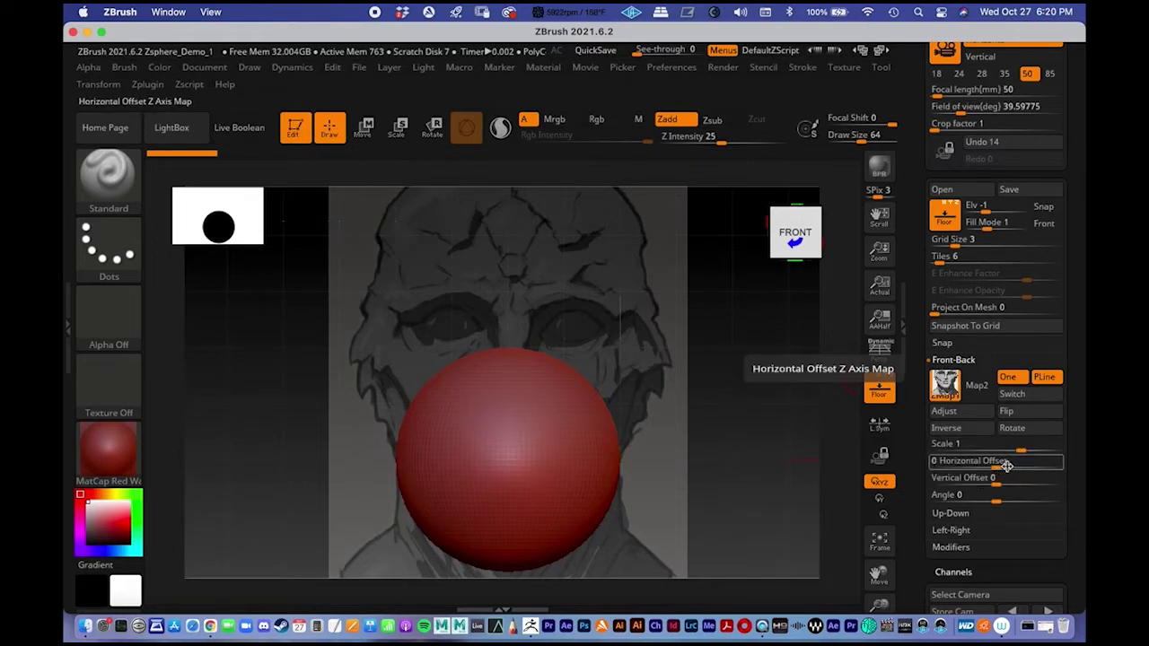
{"action": "left_click_drag", "start_coordinate": [997, 462], "coordinate": [988, 466]}
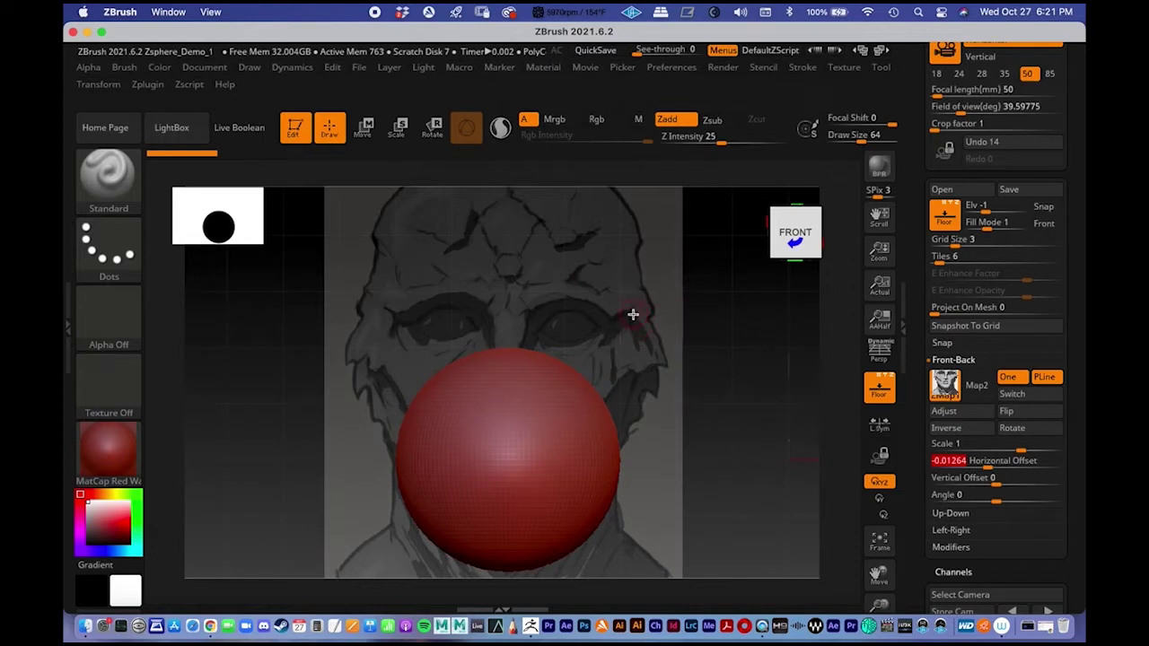
- Face the sphere from the right and load Head_Side_1.jpg as Map1 of the Left-Right grid plane
{"action": "mouse_move", "coordinate": [591, 345]}
{"action": "right_mouse_down", "text": "alt"}
{"action": "mouse_move", "coordinate": [546, 211]}
{"action": "mouse_move", "coordinate": [534, 243]}
{"action": "mouse_move", "coordinate": [557, 214]}
{"action": "mouse_move", "coordinate": [523, 150]}
{"action": "right_mouse_up", "text": "alt"}
{"action": "mouse_move", "coordinate": [547, 285]}
{"action": "left_mouse_down", "text": "shift"}
{"action": "mouse_move", "coordinate": [618, 314]}
{"action": "mouse_move", "coordinate": [534, 273]}
{"action": "mouse_move", "coordinate": [512, 284]}
{"action": "mouse_move", "coordinate": [572, 306]}
{"action": "left_mouse_up", "text": "shift"}
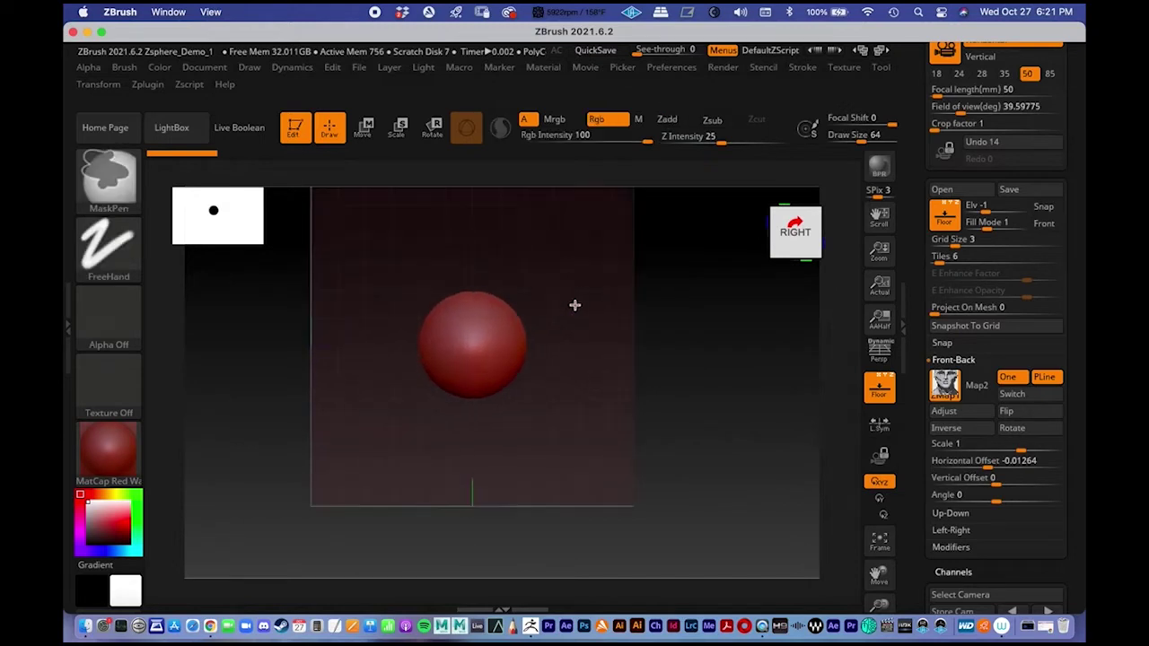
{"action": "left_click", "coordinate": [953, 360]}
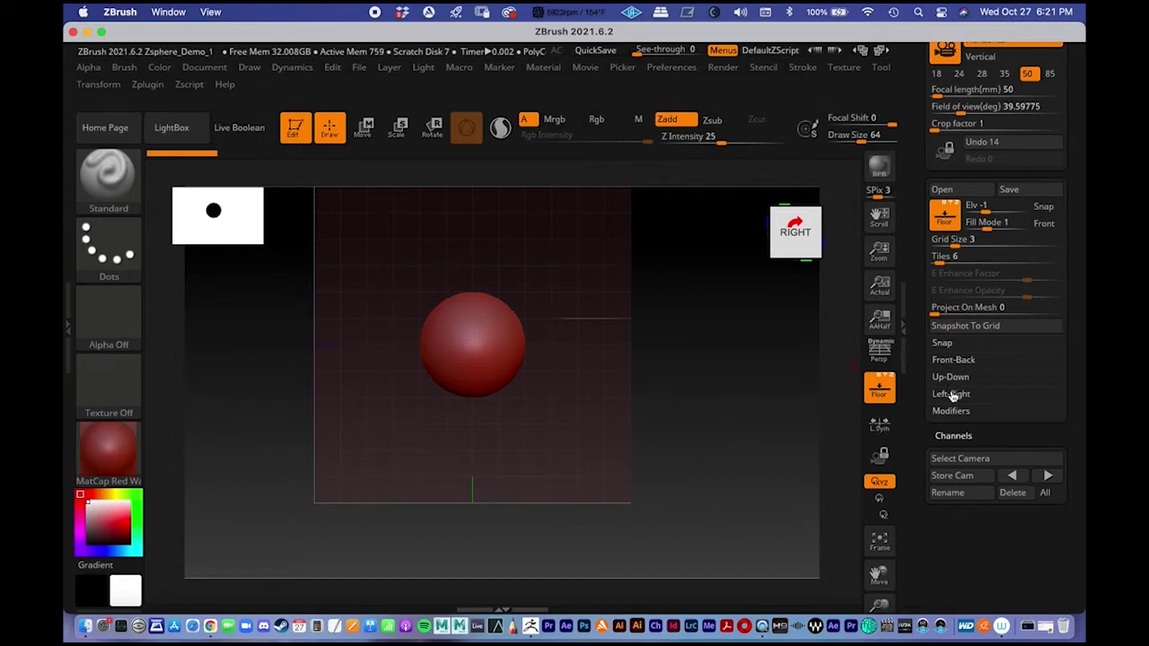
{"action": "left_click", "coordinate": [951, 395]}
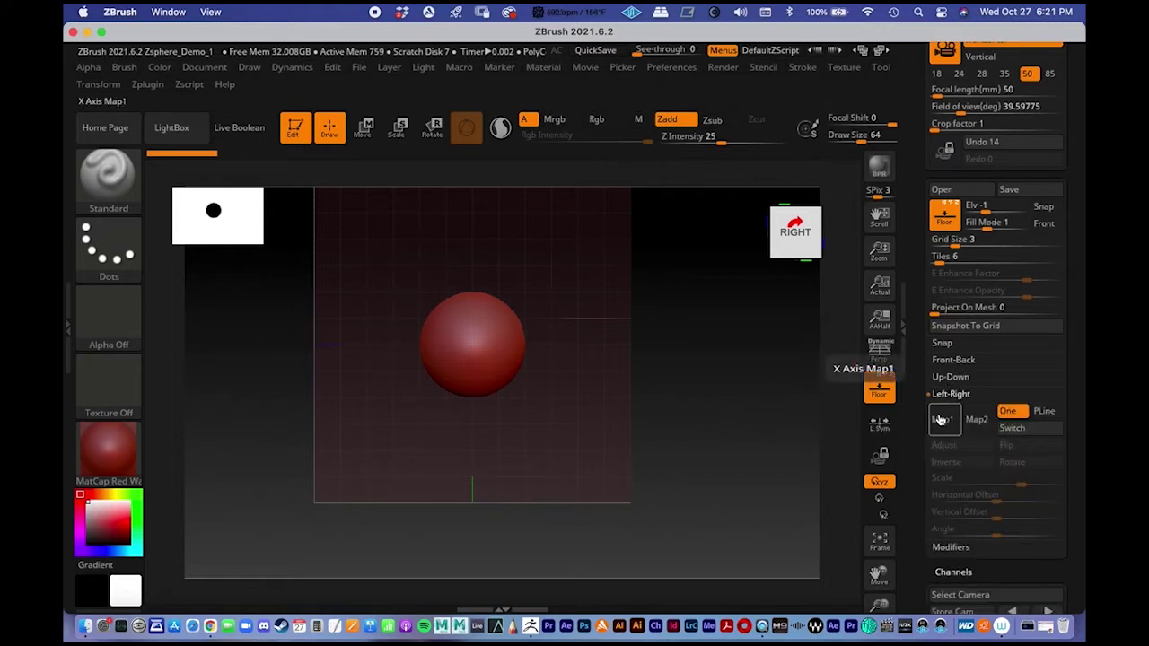
{"action": "left_click", "coordinate": [943, 420]}
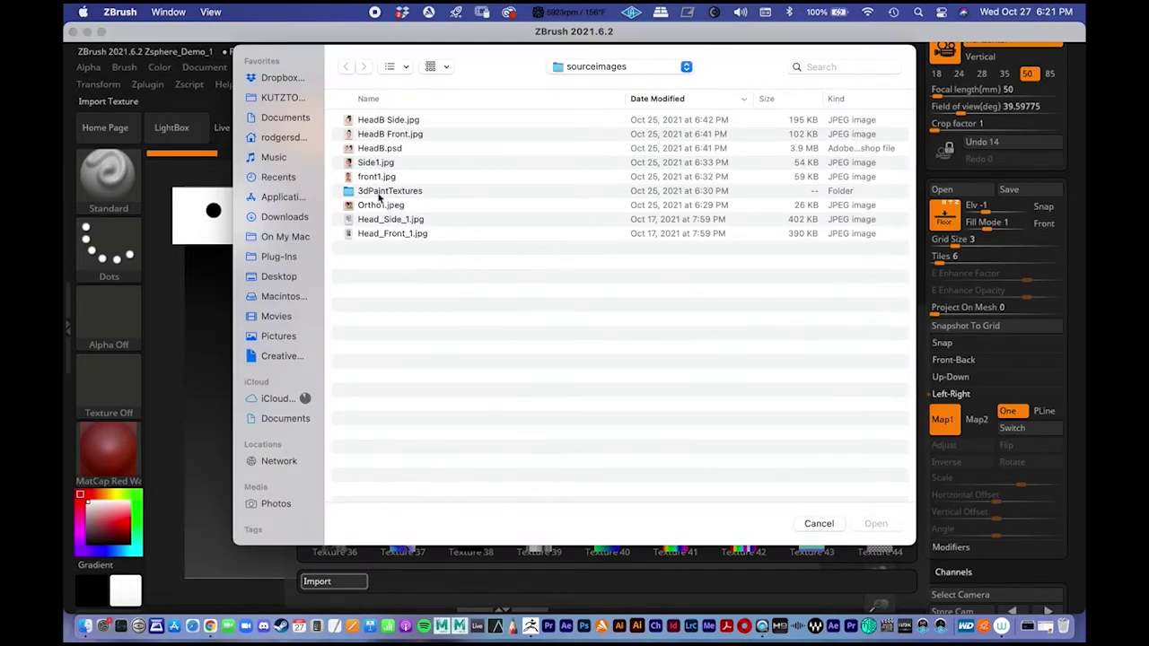
{"action": "left_click", "coordinate": [386, 219]}
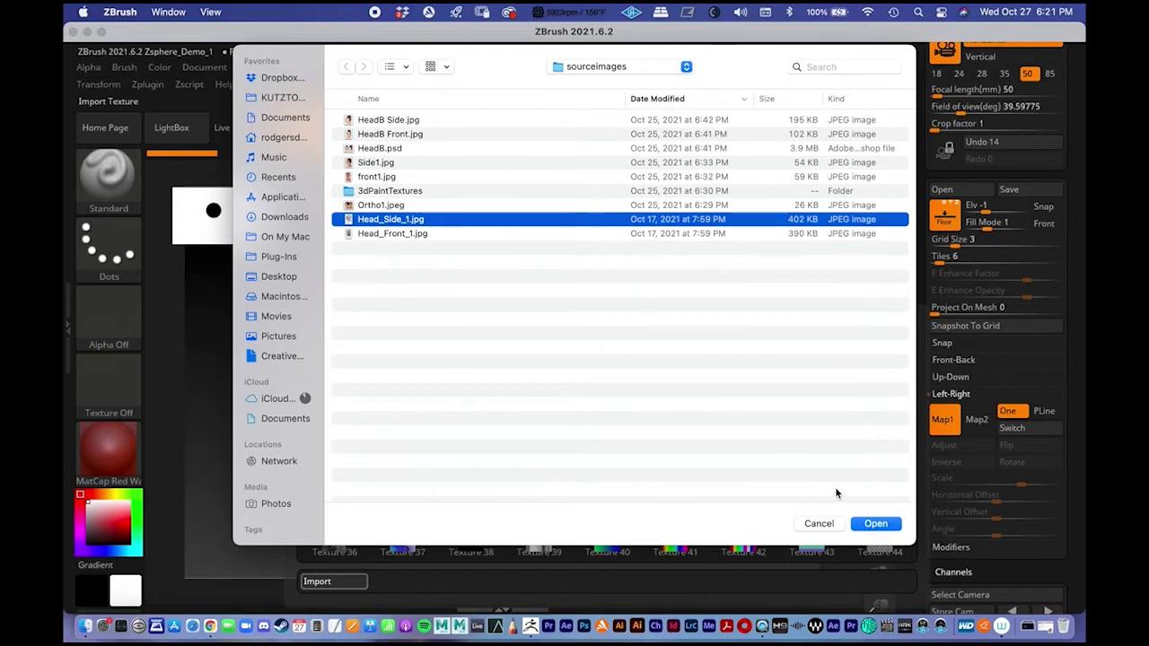
{"action": "left_click", "coordinate": [876, 524]}
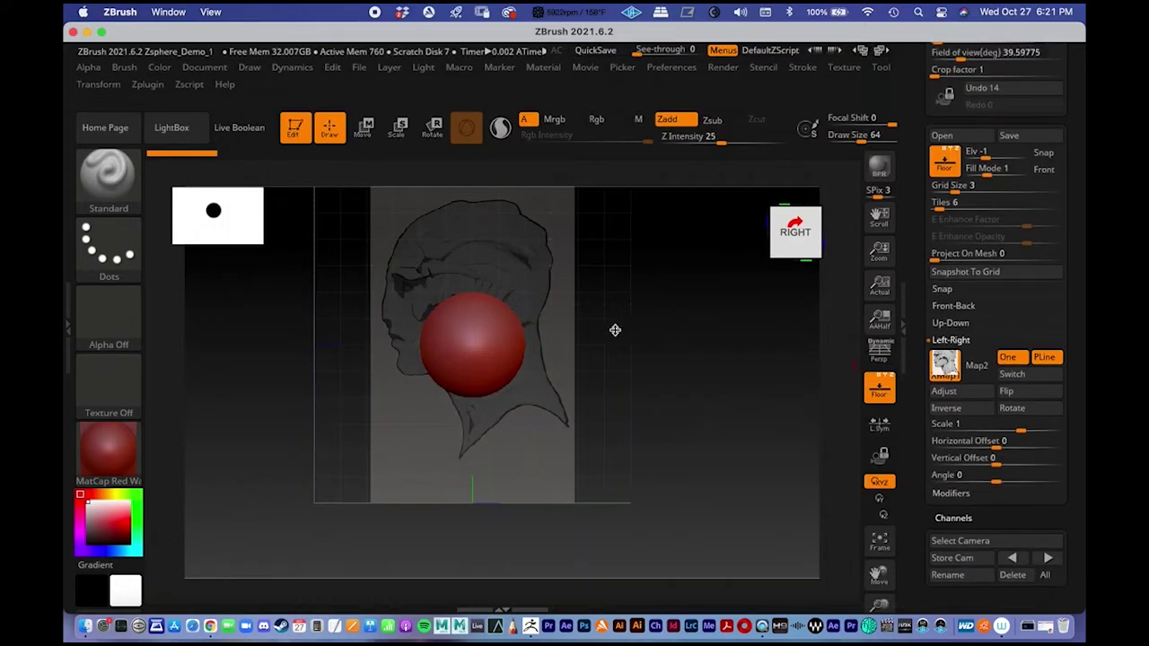
- Try rotating the Left-Right reference image on its grid plane through one full turn
{"action": "left_click_drag", "start_coordinate": [918, 387], "coordinate": [909, 370]}
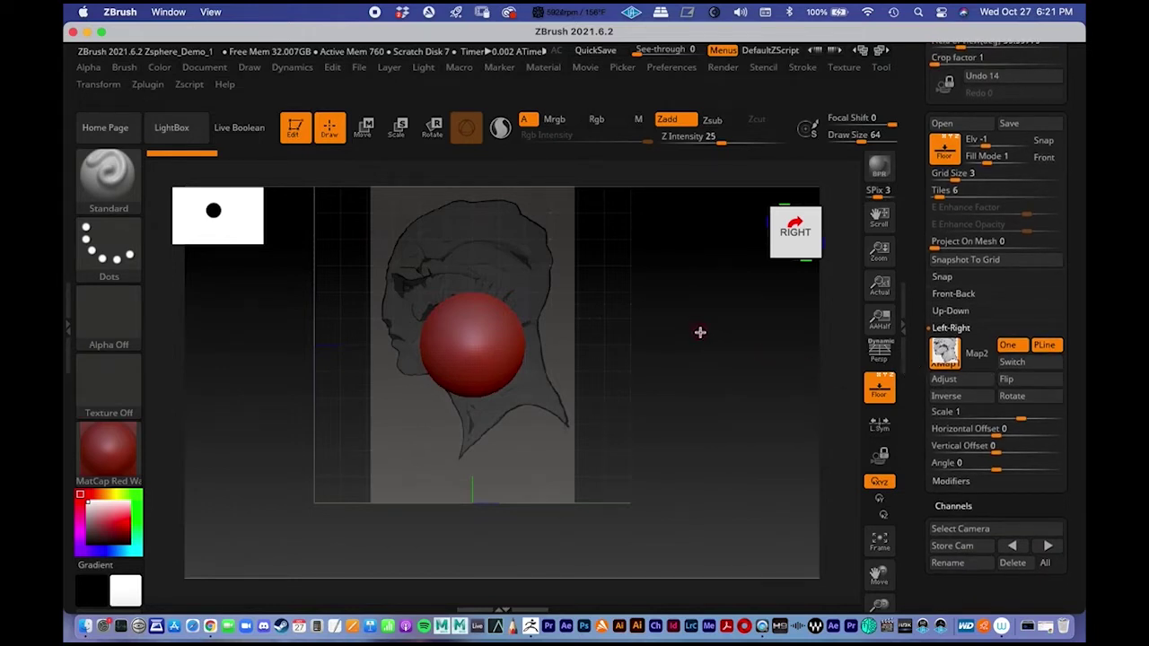
{"action": "left_click_drag", "start_coordinate": [698, 333], "coordinate": [673, 342]}
{"action": "right_click_drag", "start_coordinate": [464, 305], "coordinate": [479, 326], "text": "alt"}
{"action": "left_click_drag", "start_coordinate": [651, 361], "coordinate": [620, 374]}
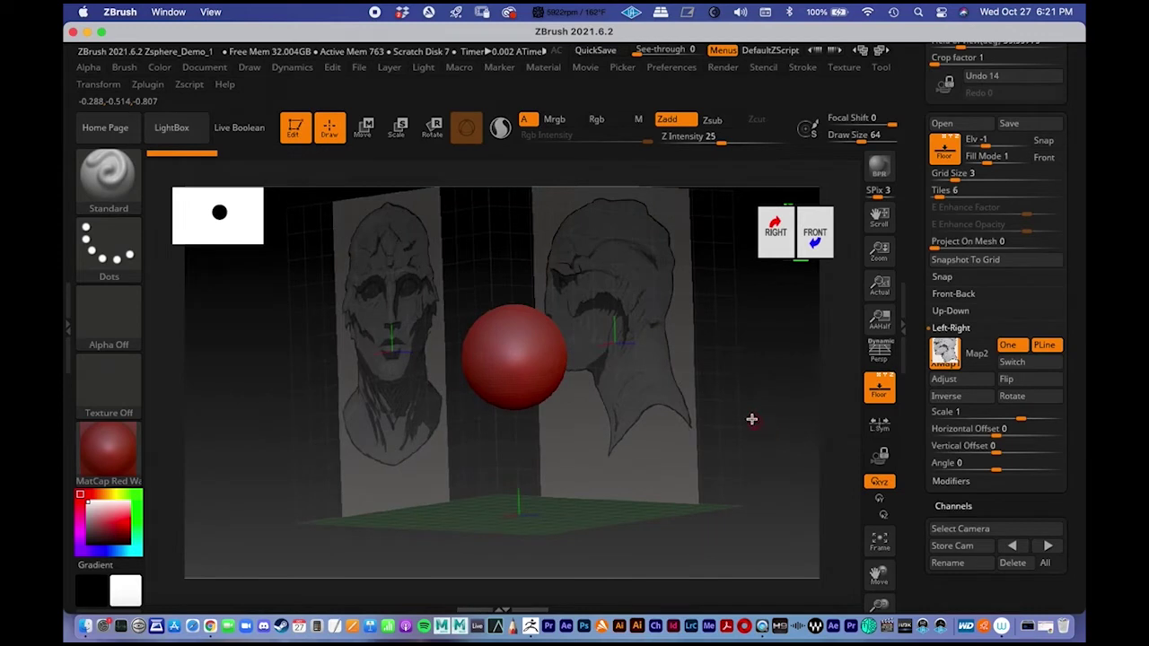
{"action": "mouse_move", "coordinate": [947, 359]}
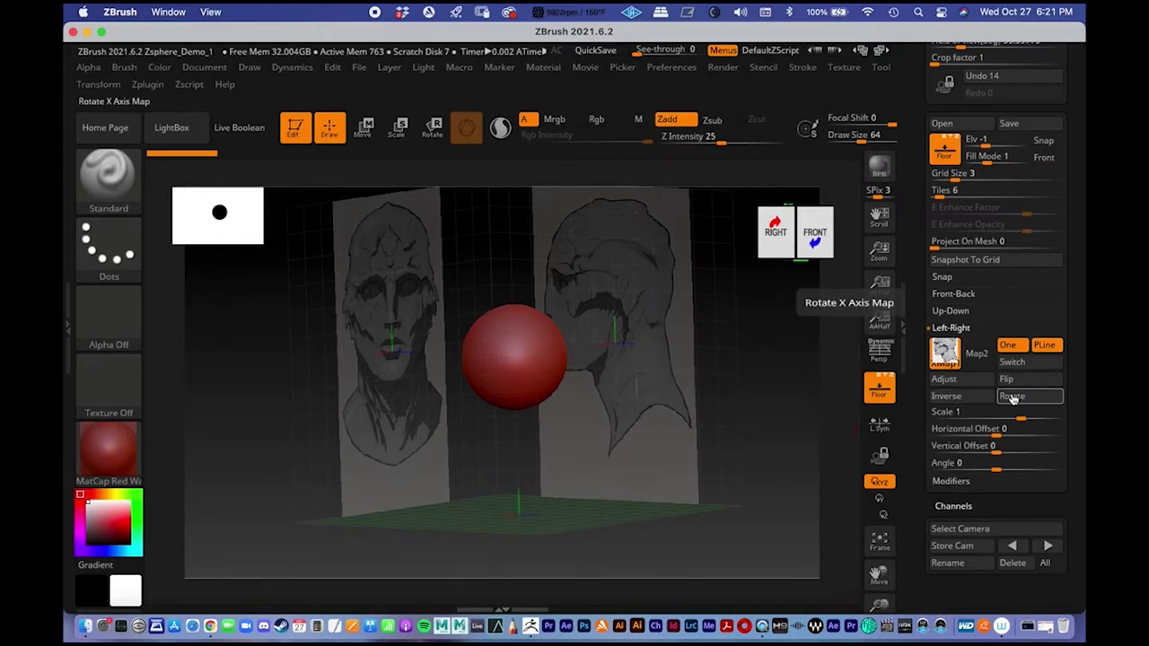
{"action": "left_click", "coordinate": [1013, 398]}
{"action": "left_click", "coordinate": [1012, 398]}
{"action": "left_click", "coordinate": [1012, 398]}
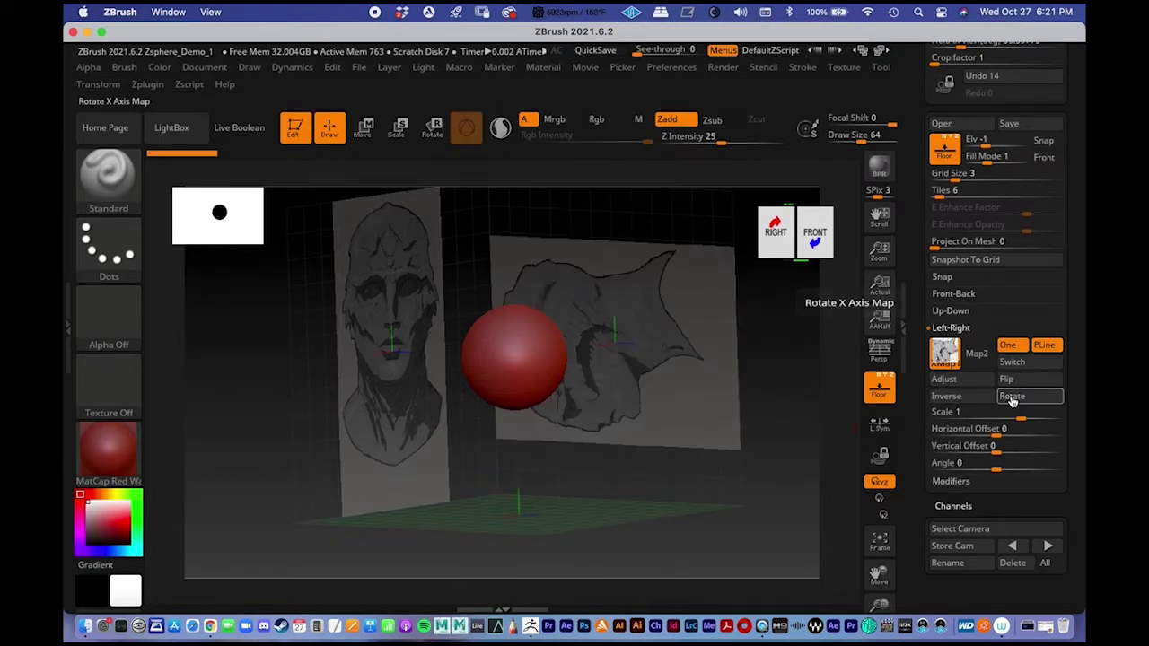
{"action": "left_click", "coordinate": [1012, 398]}
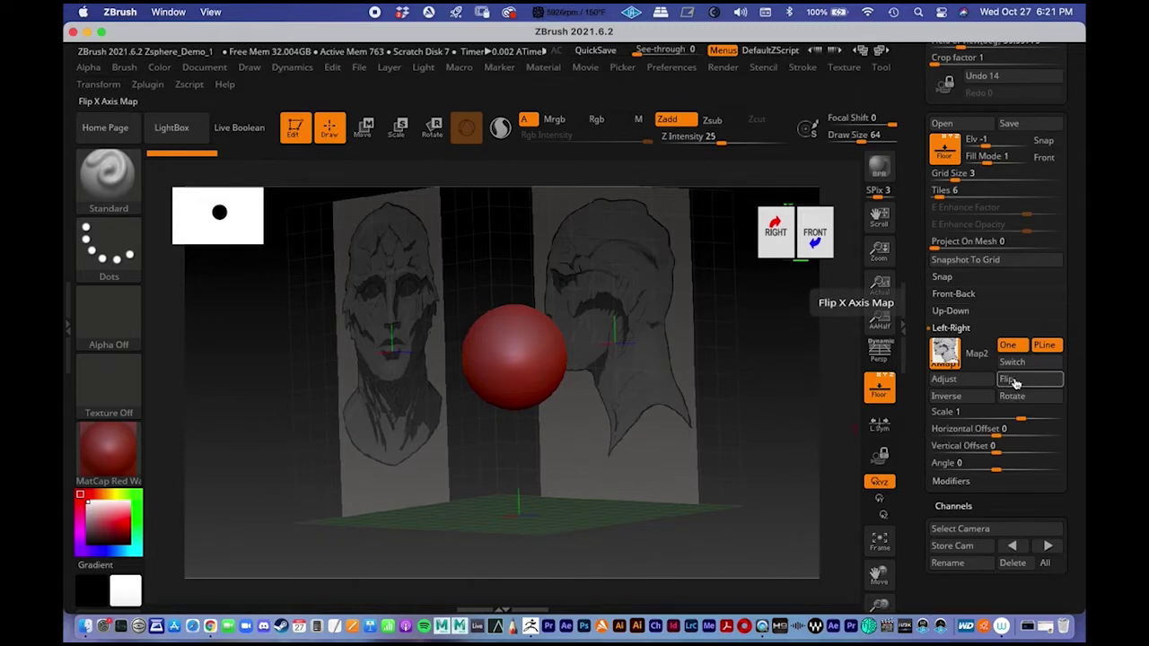
- Flip the side head image on the Left-Right plane and compare it with the front image at an angle
{"action": "left_click", "coordinate": [1014, 380]}
{"action": "left_click_drag", "start_coordinate": [639, 329], "coordinate": [583, 333]}
{"action": "left_click", "coordinate": [557, 326]}
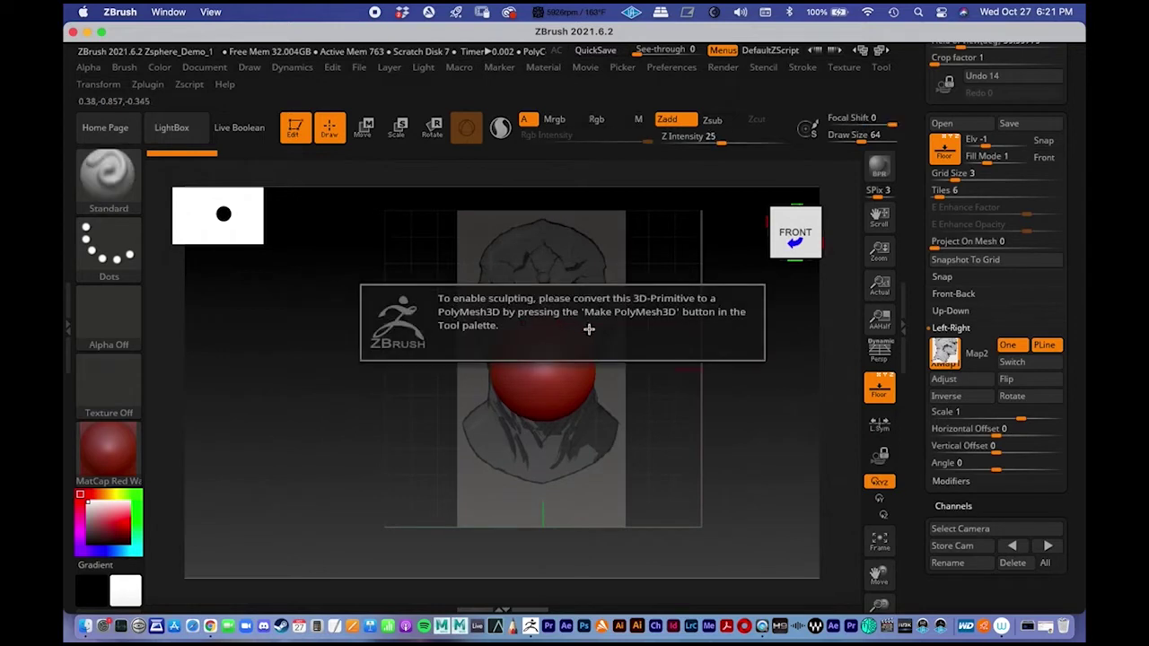
{"action": "left_click_drag", "start_coordinate": [634, 303], "coordinate": [532, 322]}
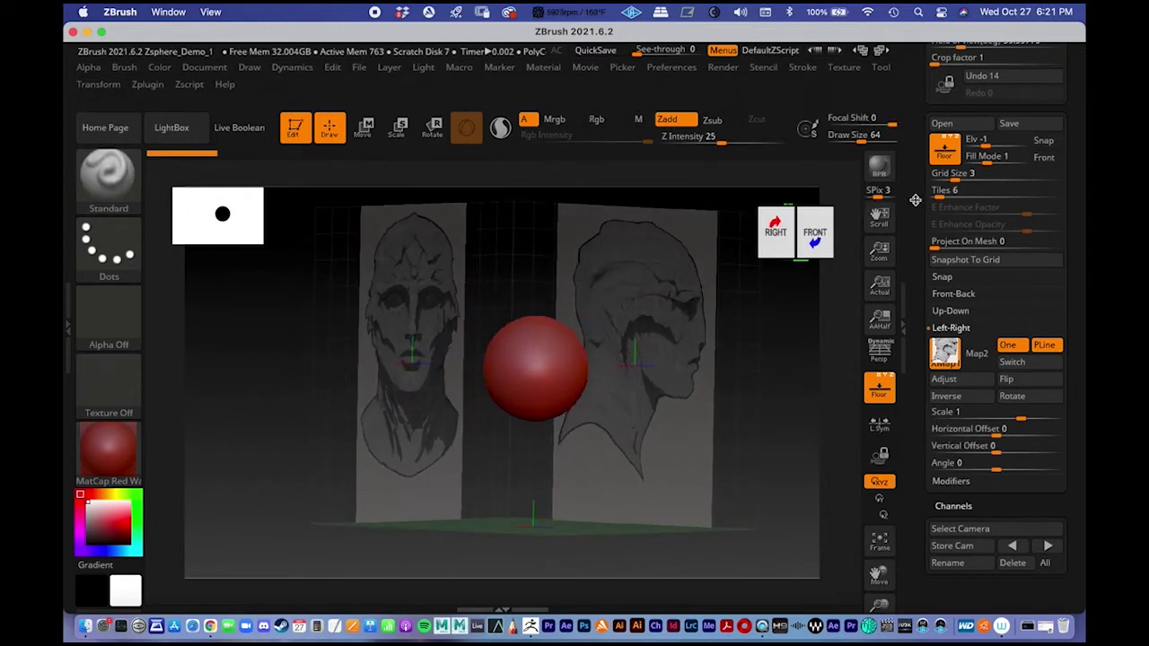
{"action": "left_click_drag", "start_coordinate": [636, 300], "coordinate": [623, 333]}
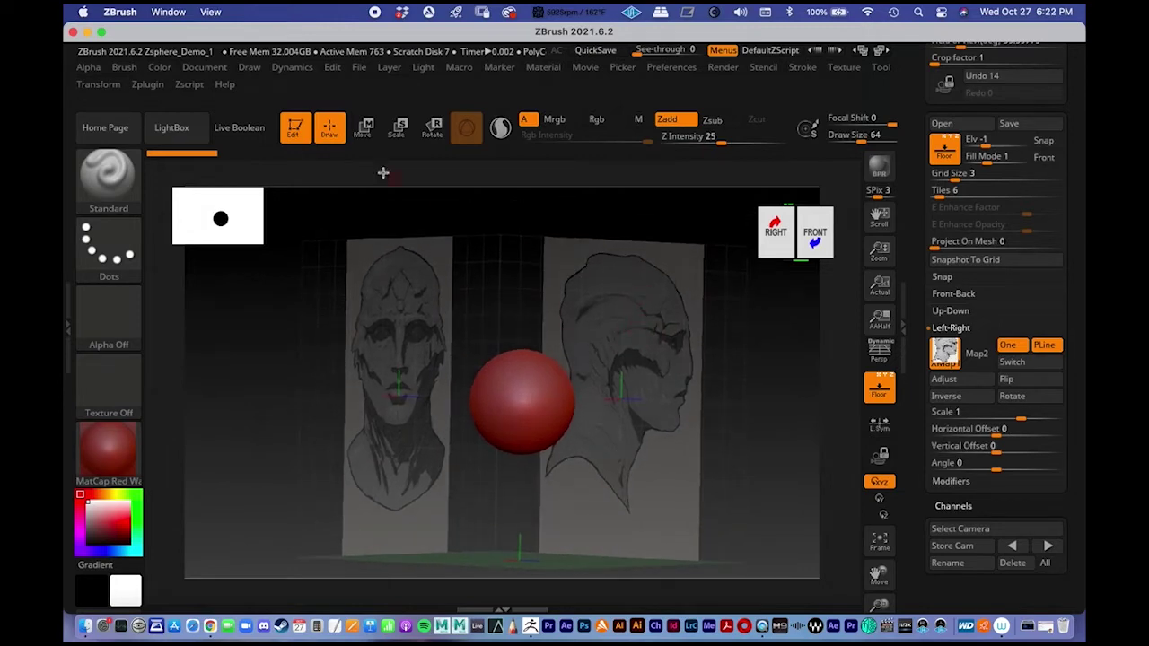
- Convert the sphere primitive to a PolyMesh3D and bring the Draw palette's Left-Right grid settings back into view
{"action": "left_click_drag", "start_coordinate": [903, 207], "coordinate": [917, 386]}
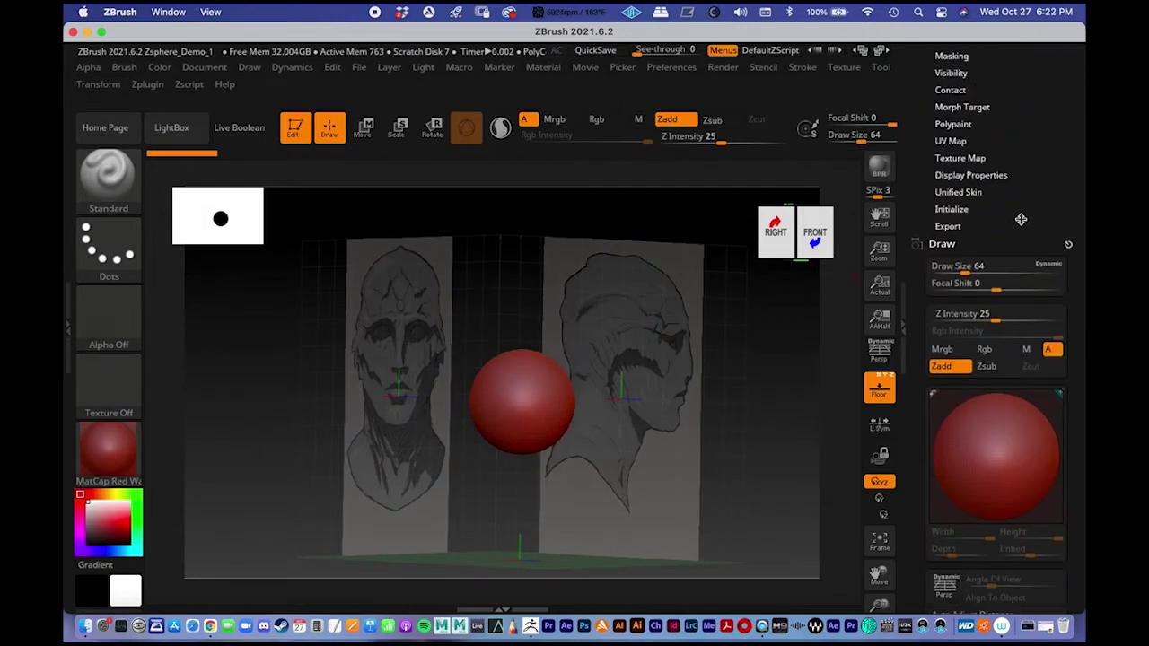
{"action": "left_click_drag", "start_coordinate": [918, 185], "coordinate": [910, 348]}
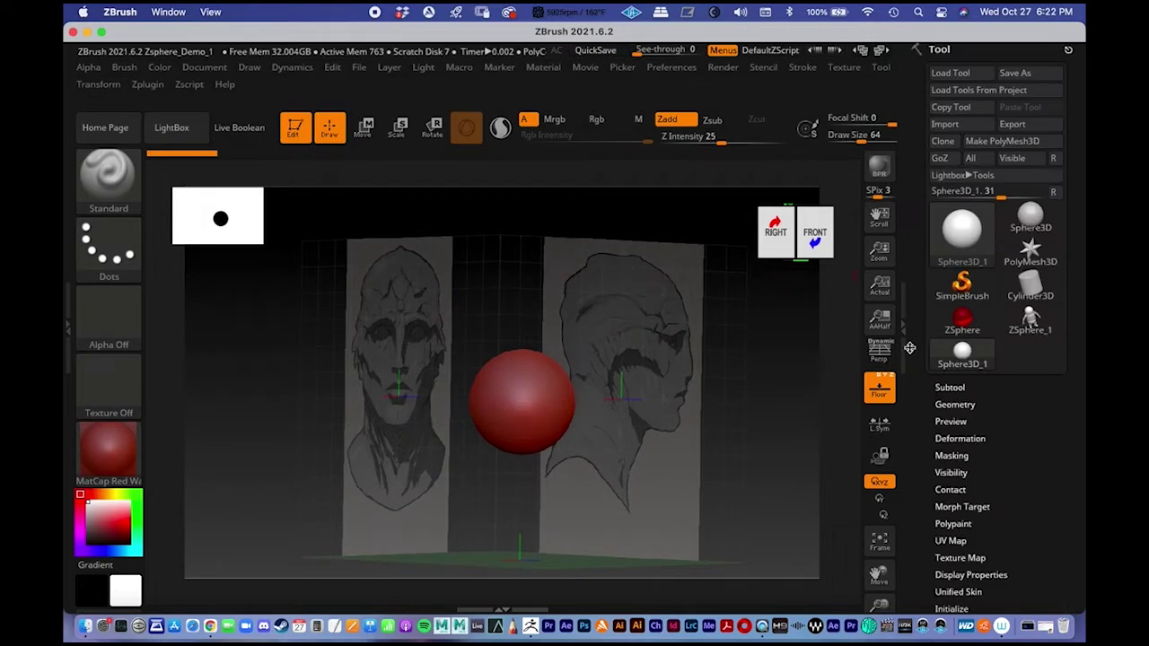
{"action": "left_click", "coordinate": [1001, 141]}
{"action": "scroll", "coordinate": [905, 325], "scroll_direction": "down", "scroll_amount": 15}
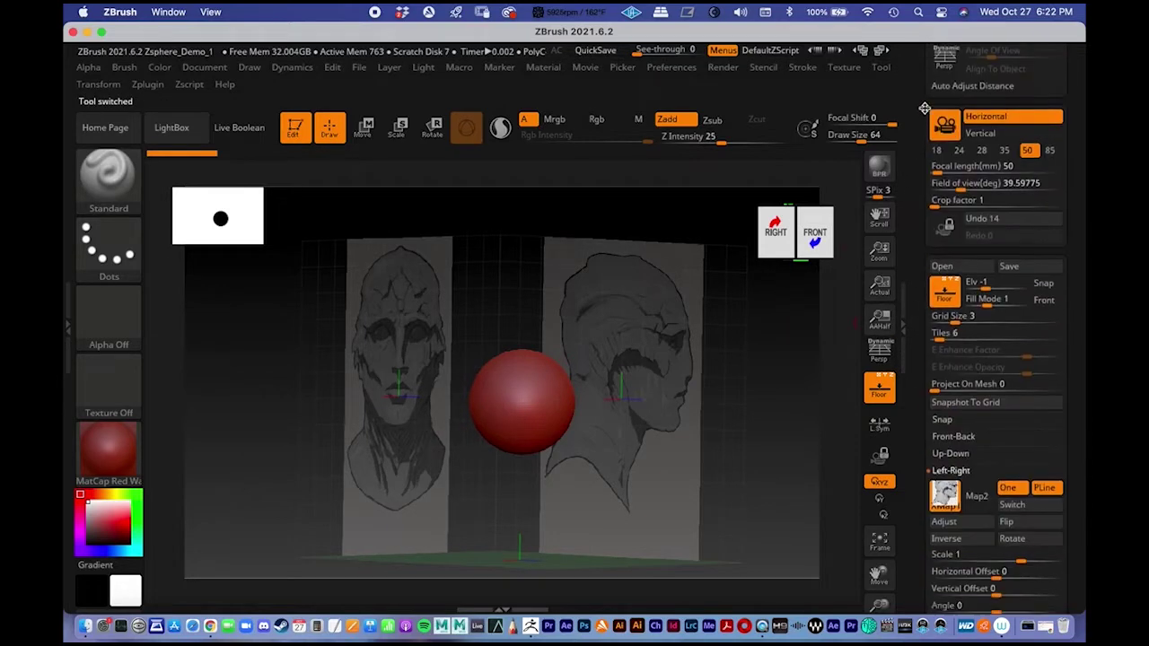
{"action": "left_click_drag", "start_coordinate": [906, 373], "coordinate": [906, 314]}
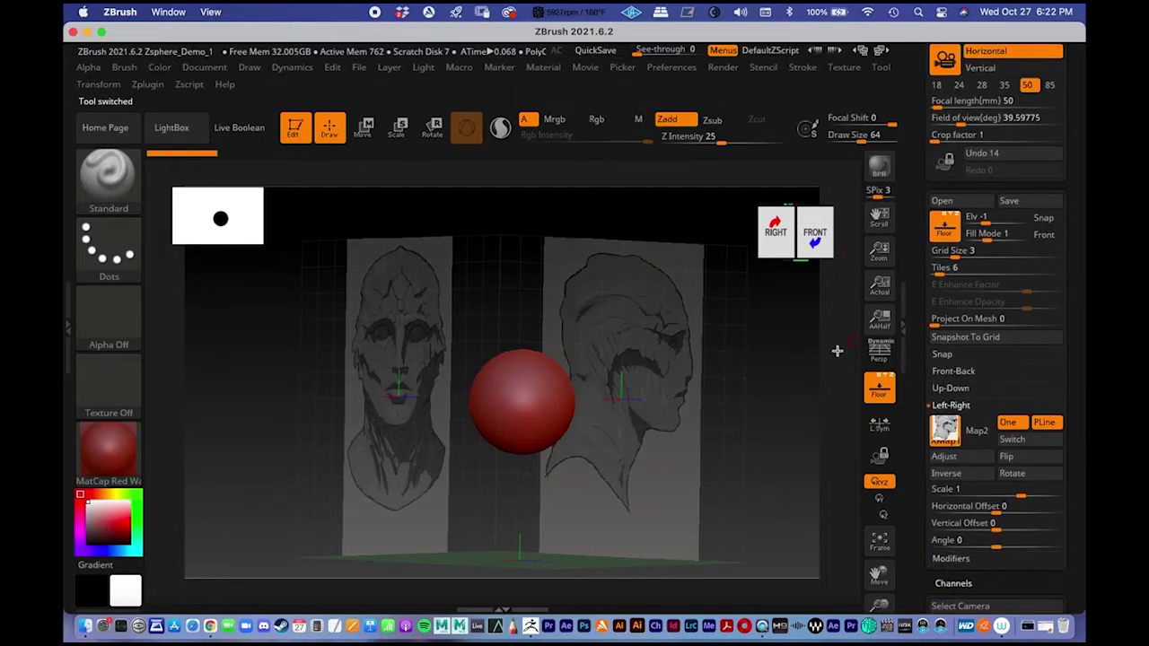
- Examine how the front and side head images line up around the sphere from angled, front and right views
{"action": "left_click_drag", "start_coordinate": [754, 387], "coordinate": [658, 345], "text": "shift"}
{"action": "mouse_move", "coordinate": [566, 254]}
{"action": "left_mouse_down"}
{"action": "mouse_move", "coordinate": [592, 272]}
{"action": "mouse_move", "coordinate": [655, 260]}
{"action": "left_mouse_up"}
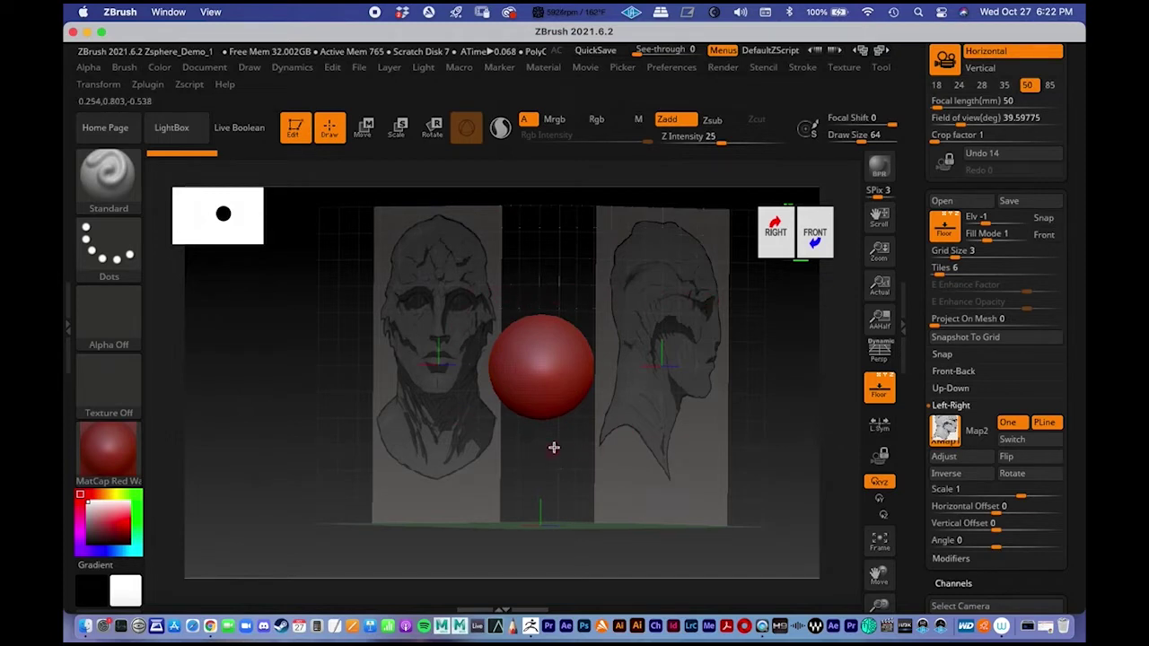
{"action": "left_click_drag", "start_coordinate": [608, 437], "coordinate": [582, 441], "text": "shift"}
{"action": "left_click_drag", "start_coordinate": [587, 360], "coordinate": [569, 373], "text": "alt"}
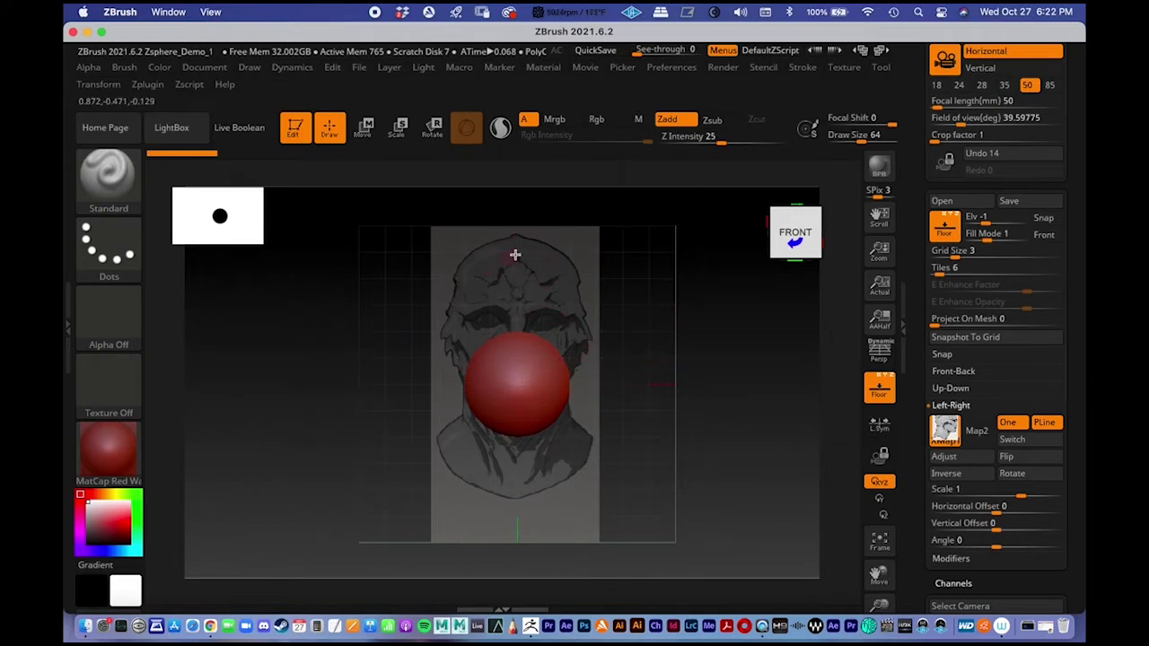
{"action": "left_click_drag", "start_coordinate": [713, 353], "coordinate": [658, 334], "text": "shift"}
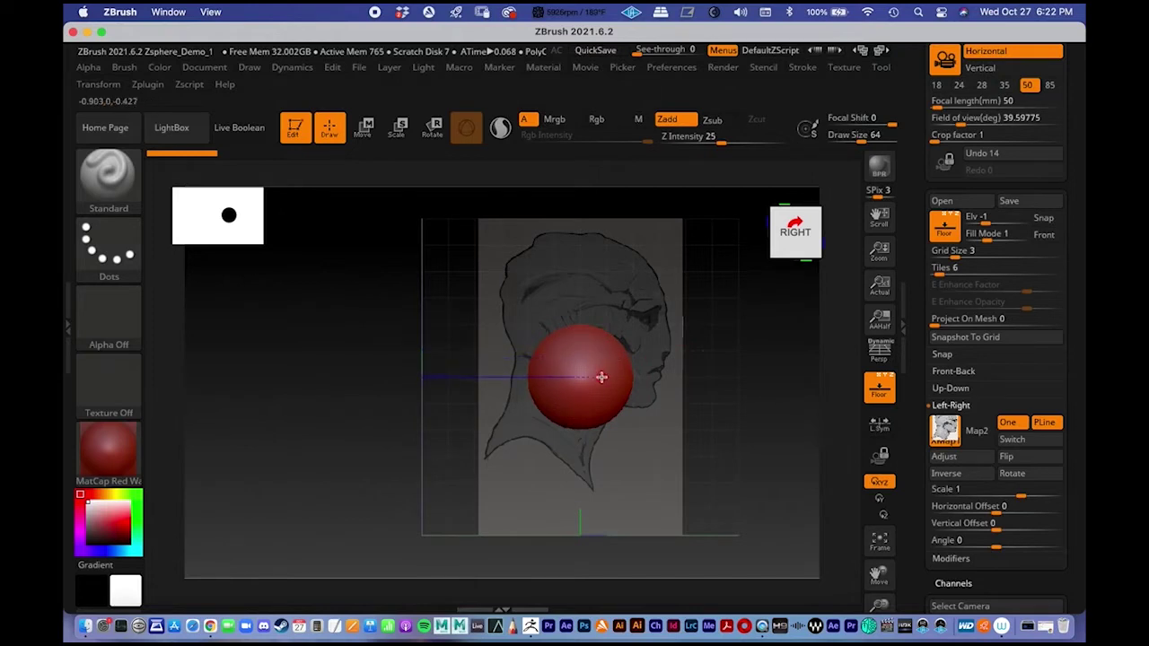
{"action": "left_click_drag", "start_coordinate": [732, 383], "coordinate": [683, 378]}
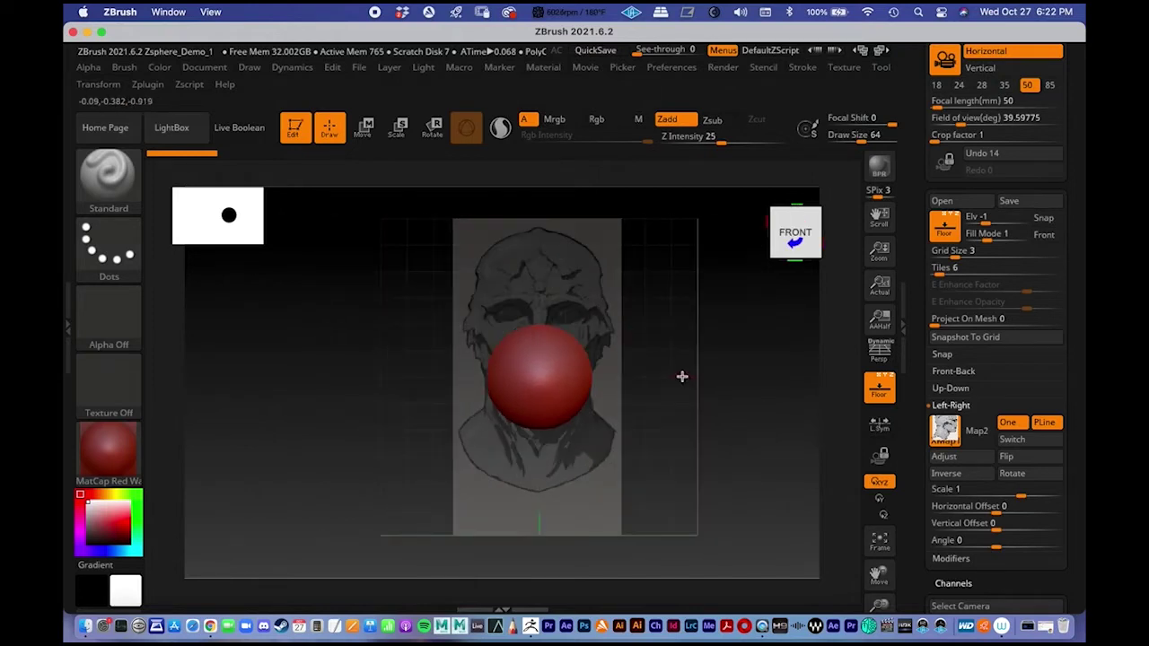
{"action": "left_click_drag", "start_coordinate": [536, 315], "coordinate": [458, 311], "text": "alt"}
{"action": "mouse_move", "coordinate": [474, 303]}
{"action": "right_mouse_down", "text": "alt"}
{"action": "mouse_move", "coordinate": [533, 387]}
{"action": "mouse_move", "coordinate": [516, 326]}
{"action": "mouse_move", "coordinate": [531, 336]}
{"action": "right_mouse_up", "text": "alt"}
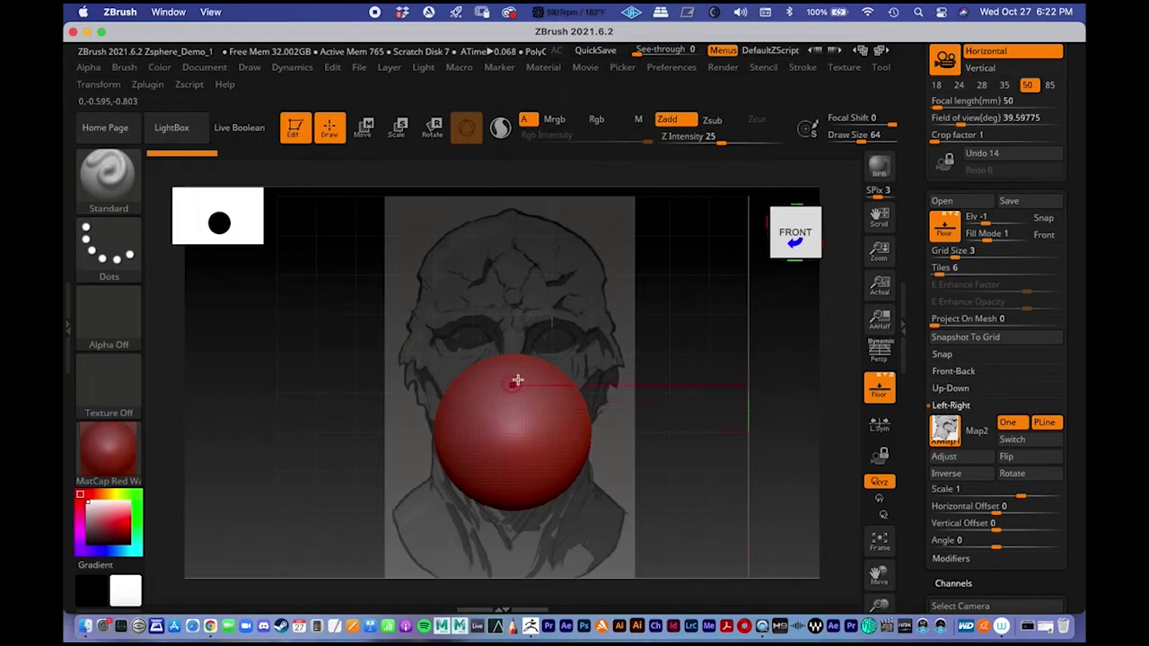
{"action": "left_click_drag", "start_coordinate": [561, 329], "coordinate": [562, 316], "text": "alt"}
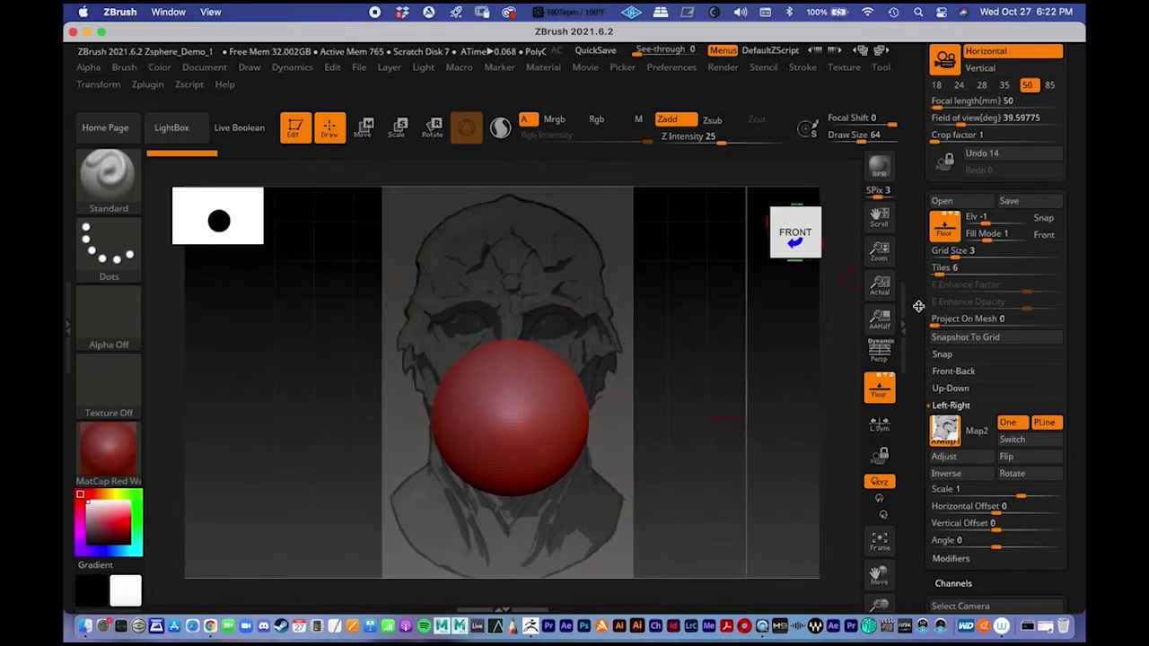
{"action": "scroll", "coordinate": [916, 307], "scroll_direction": "down", "scroll_amount": 3}
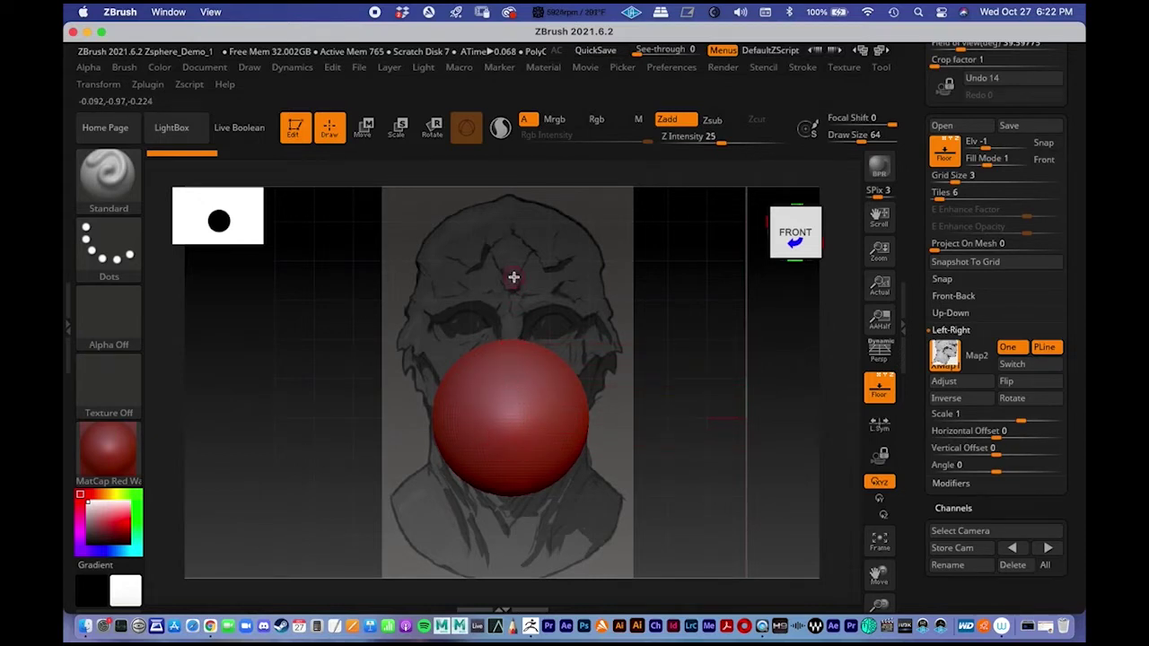
{"action": "left_click_drag", "start_coordinate": [595, 293], "coordinate": [634, 292]}
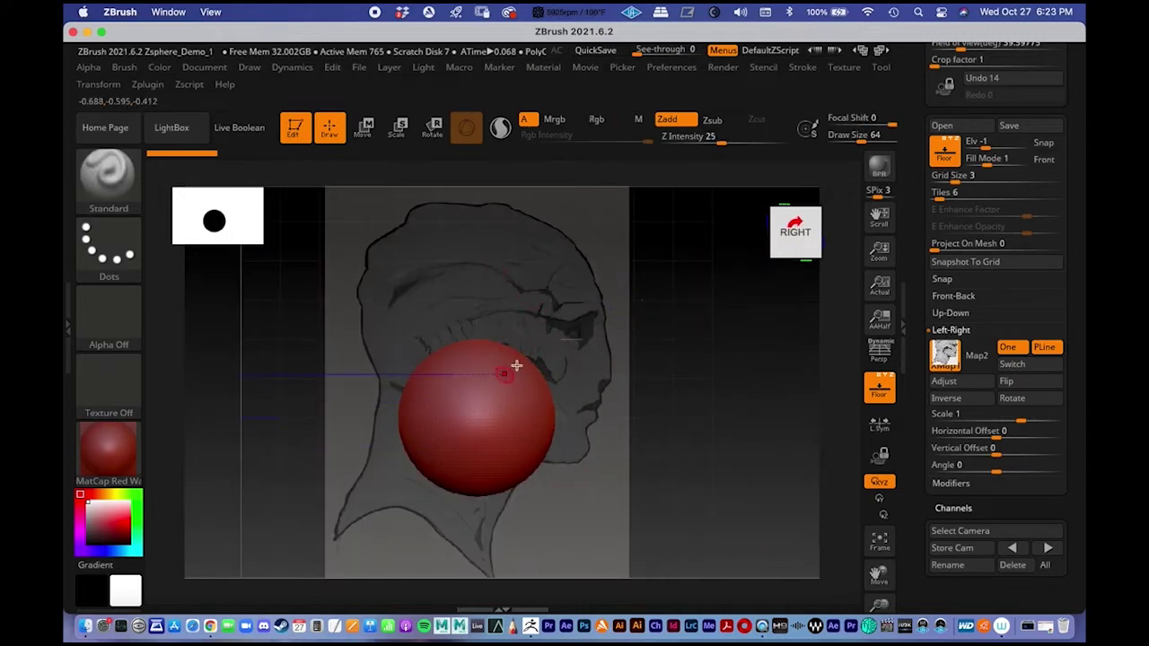
{"action": "left_click_drag", "start_coordinate": [583, 351], "coordinate": [571, 288]}
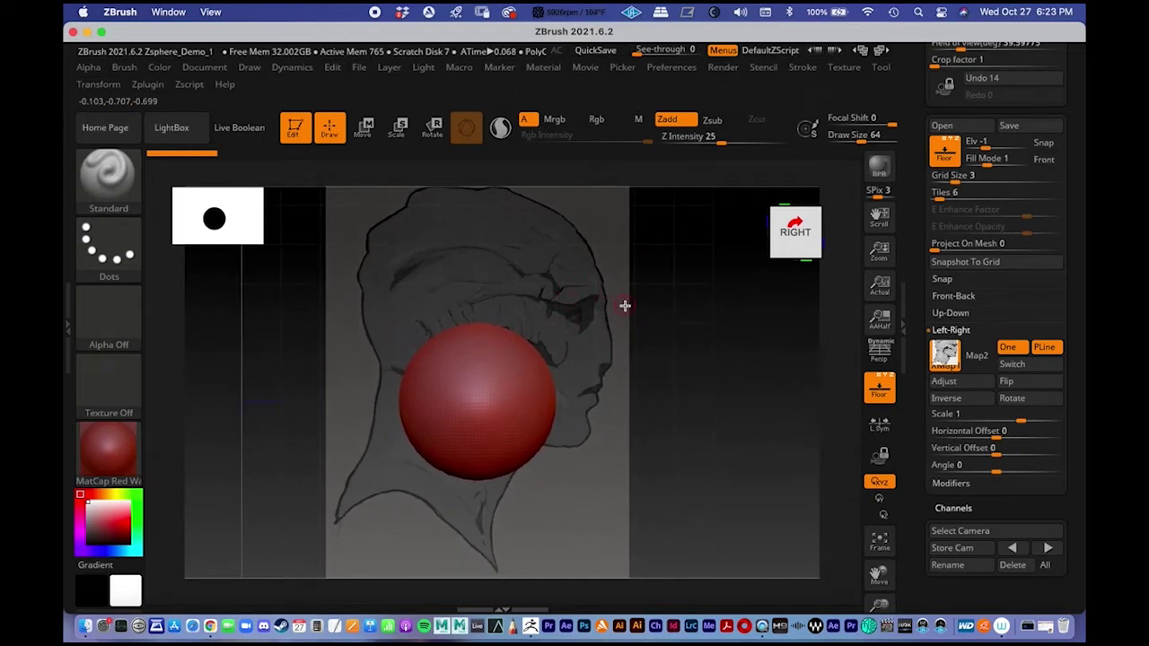
- Collapse the Left-Right grid settings and enable the floor grid's Front option so the reference images overlay the sphere
{"action": "left_click", "coordinate": [951, 331]}
{"action": "left_click", "coordinate": [954, 300]}
{"action": "left_click", "coordinate": [947, 304]}
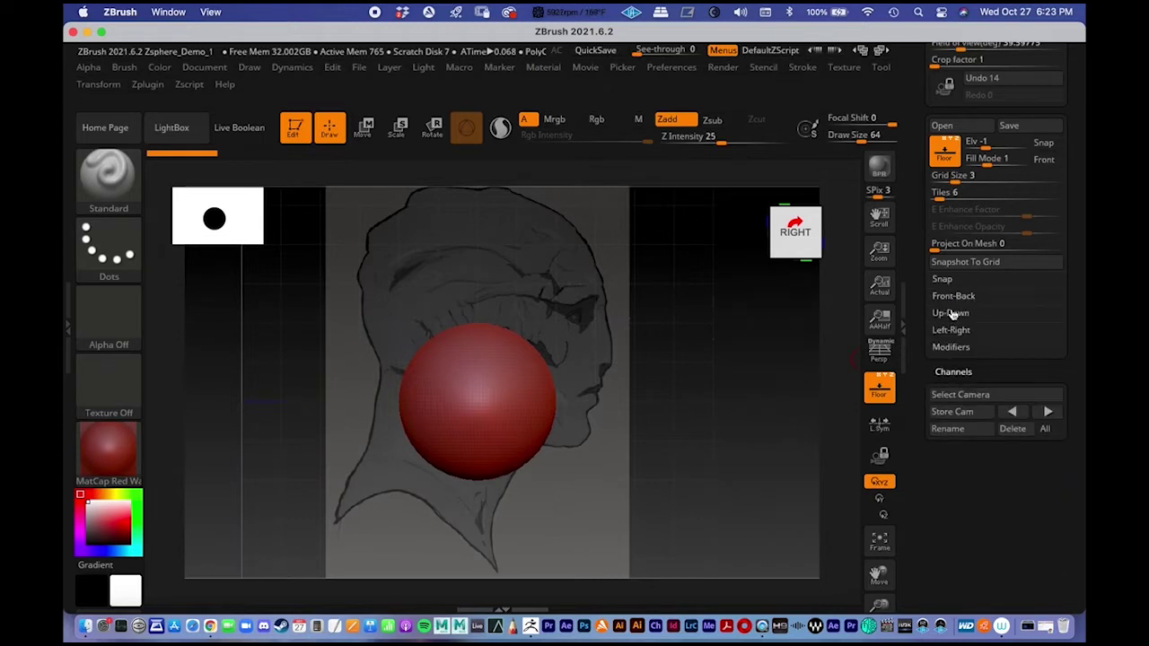
{"action": "left_click", "coordinate": [1044, 159]}
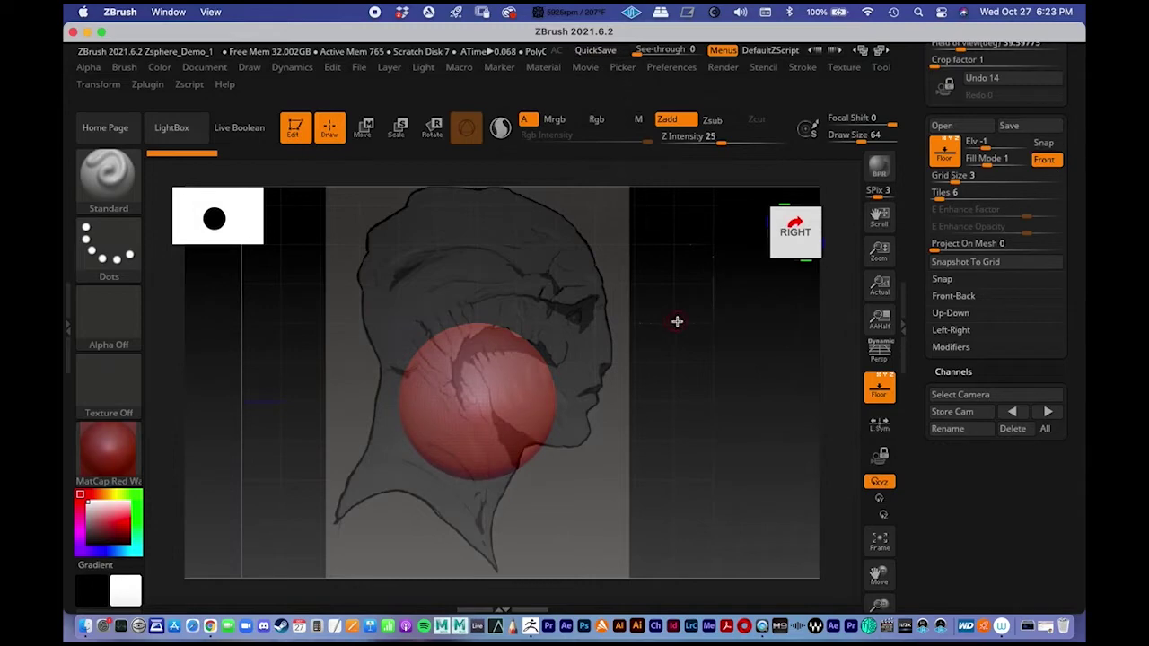
- Check the overlaid head images against the sphere from the front and right views
{"action": "mouse_move", "coordinate": [671, 361]}
{"action": "left_mouse_down"}
{"action": "mouse_move", "coordinate": [562, 342]}
{"action": "mouse_move", "coordinate": [475, 246]}
{"action": "mouse_move", "coordinate": [488, 279]}
{"action": "mouse_move", "coordinate": [472, 308]}
{"action": "mouse_move", "coordinate": [510, 266]}
{"action": "mouse_move", "coordinate": [601, 293]}
{"action": "mouse_move", "coordinate": [523, 315]}
{"action": "mouse_move", "coordinate": [561, 311]}
{"action": "left_mouse_up"}
{"action": "mouse_move", "coordinate": [561, 312]}
{"action": "right_mouse_down"}
{"action": "mouse_move", "coordinate": [497, 307]}
{"action": "mouse_move", "coordinate": [503, 267]}
{"action": "mouse_move", "coordinate": [564, 271]}
{"action": "mouse_move", "coordinate": [547, 256]}
{"action": "mouse_move", "coordinate": [550, 276]}
{"action": "right_mouse_up"}
{"action": "right_click_drag", "start_coordinate": [653, 326], "coordinate": [658, 338], "text": "alt"}
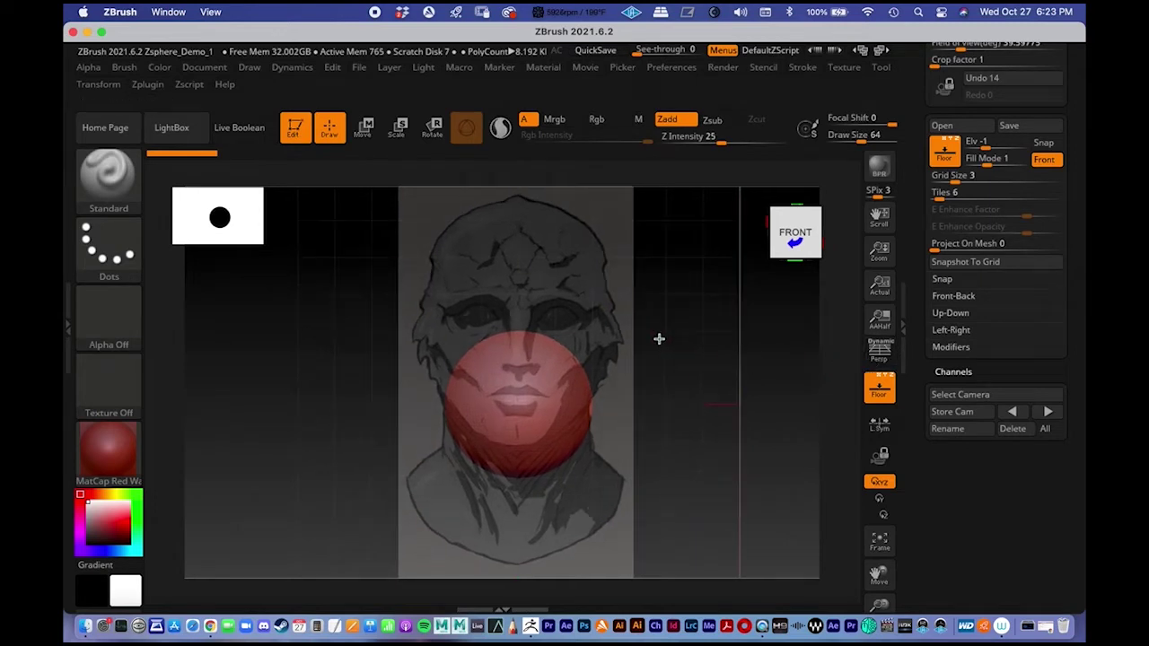
{"action": "left_click_drag", "start_coordinate": [759, 349], "coordinate": [684, 296]}
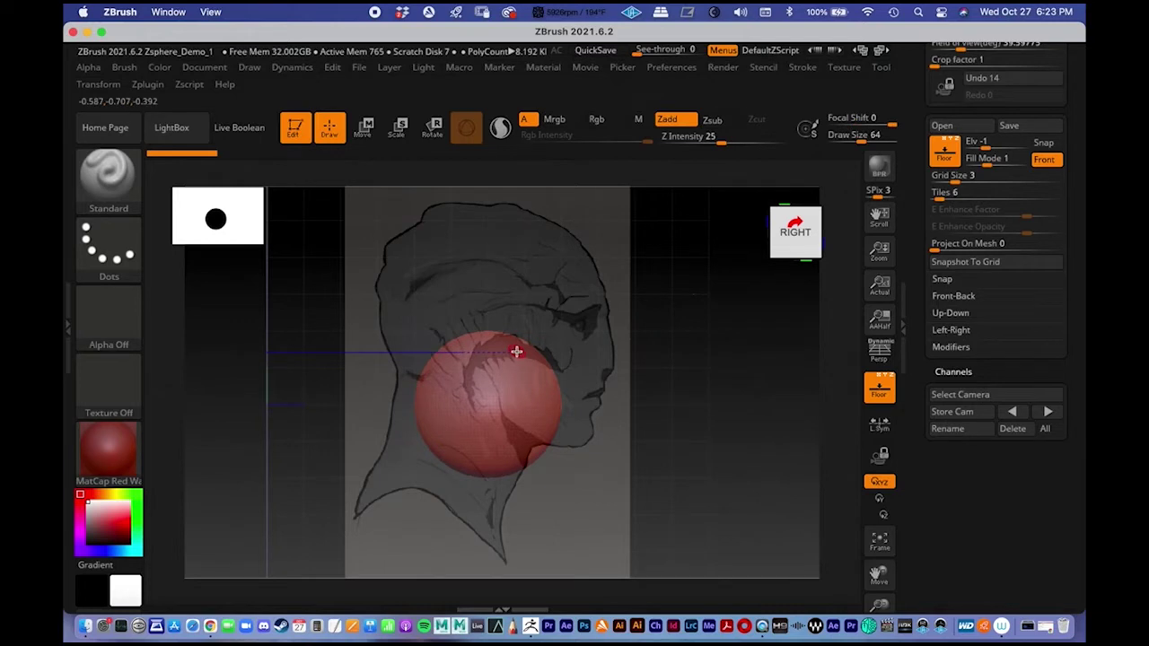
{"action": "left_click_drag", "start_coordinate": [570, 345], "coordinate": [515, 326]}
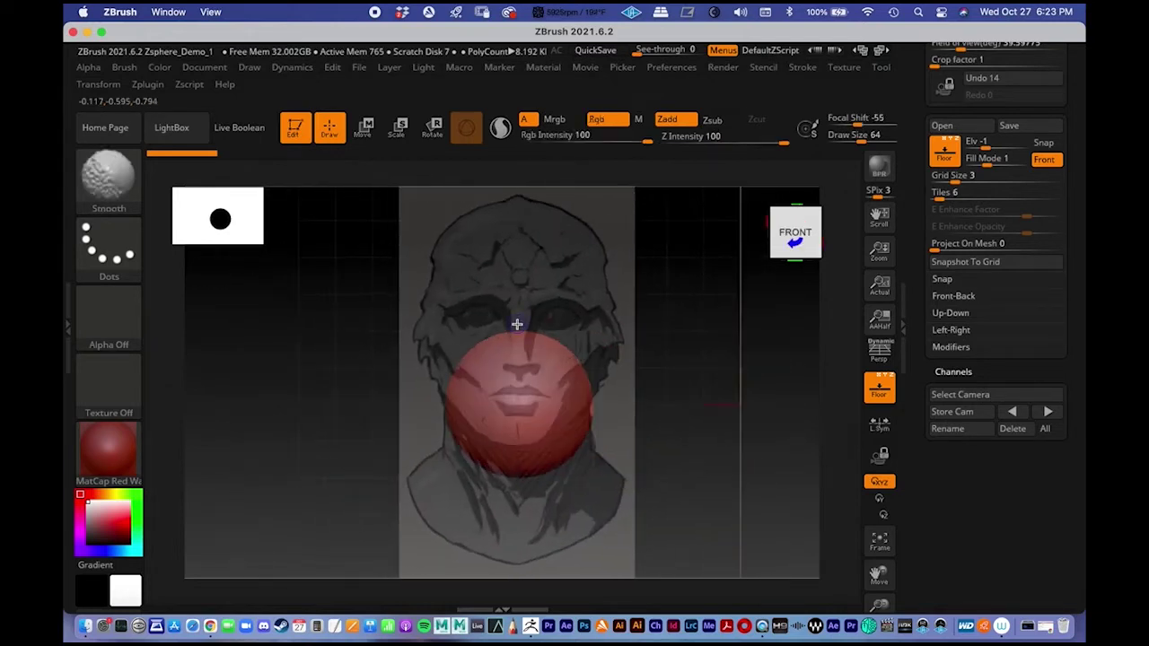
{"action": "right_click_drag", "start_coordinate": [537, 304], "coordinate": [529, 276], "text": "alt"}
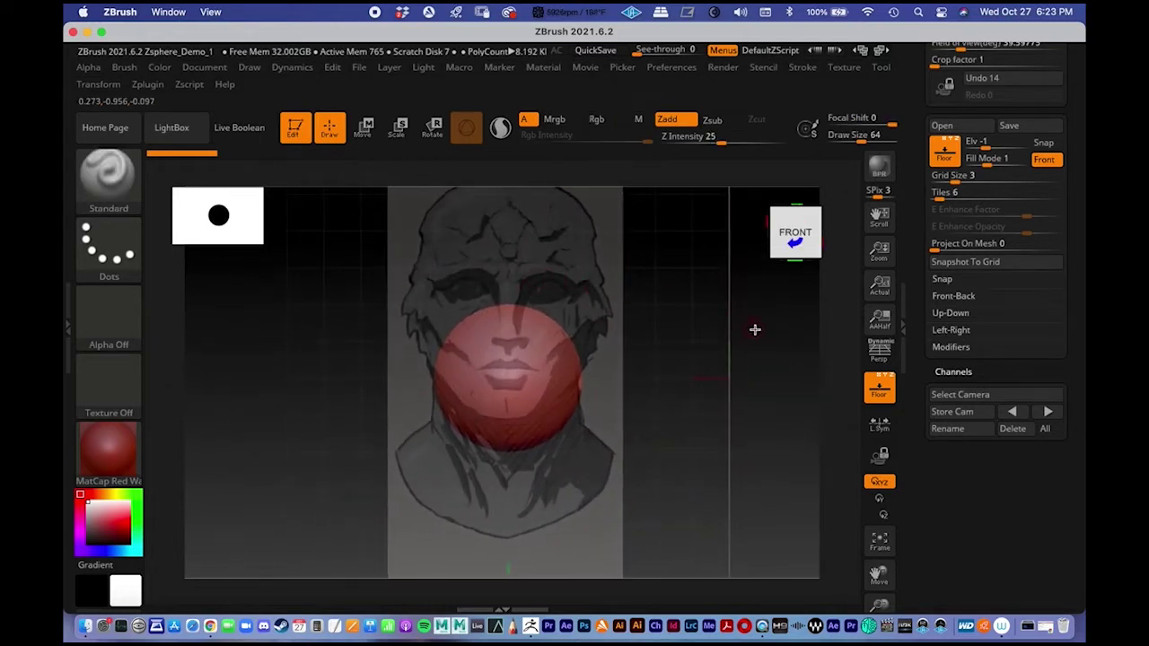
- Compare the reference planes with perspective distortion on and off, ending in an orthographic right view
{"action": "left_click", "coordinate": [877, 360]}
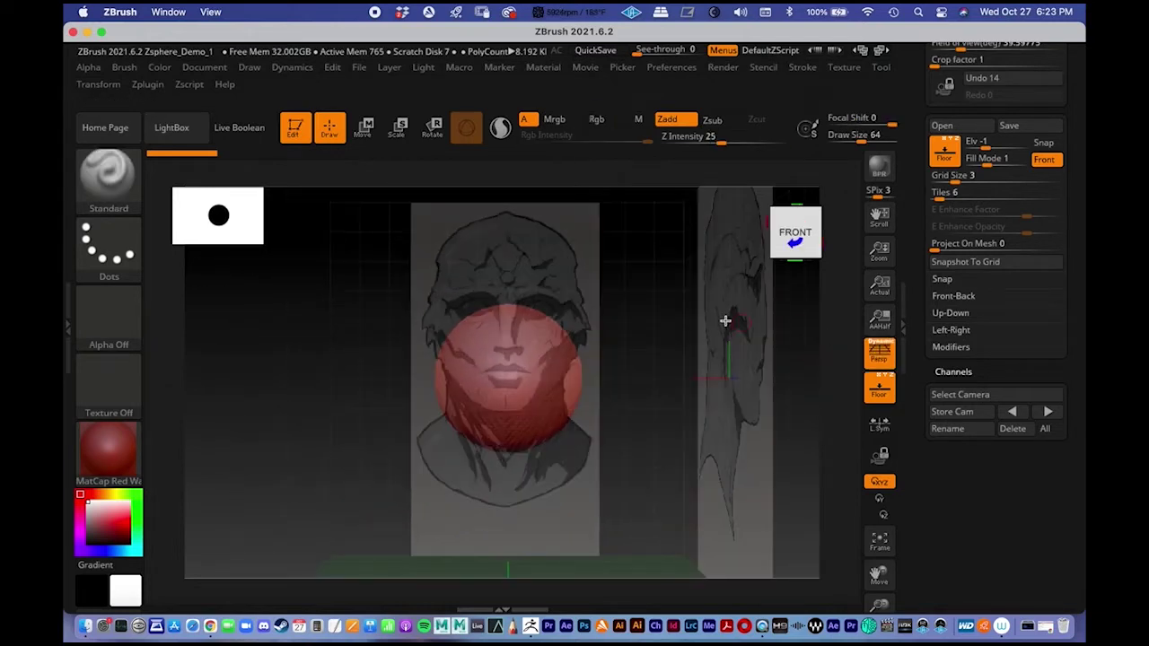
{"action": "left_click", "coordinate": [876, 363]}
{"action": "left_click", "coordinate": [878, 359]}
{"action": "left_click_drag", "start_coordinate": [628, 323], "coordinate": [546, 332]}
{"action": "left_click", "coordinate": [877, 360]}
{"action": "mouse_move", "coordinate": [546, 332]}
{"action": "right_mouse_down", "text": "alt"}
{"action": "mouse_move", "coordinate": [584, 346]}
{"action": "mouse_move", "coordinate": [561, 289]}
{"action": "right_mouse_up", "text": "alt"}
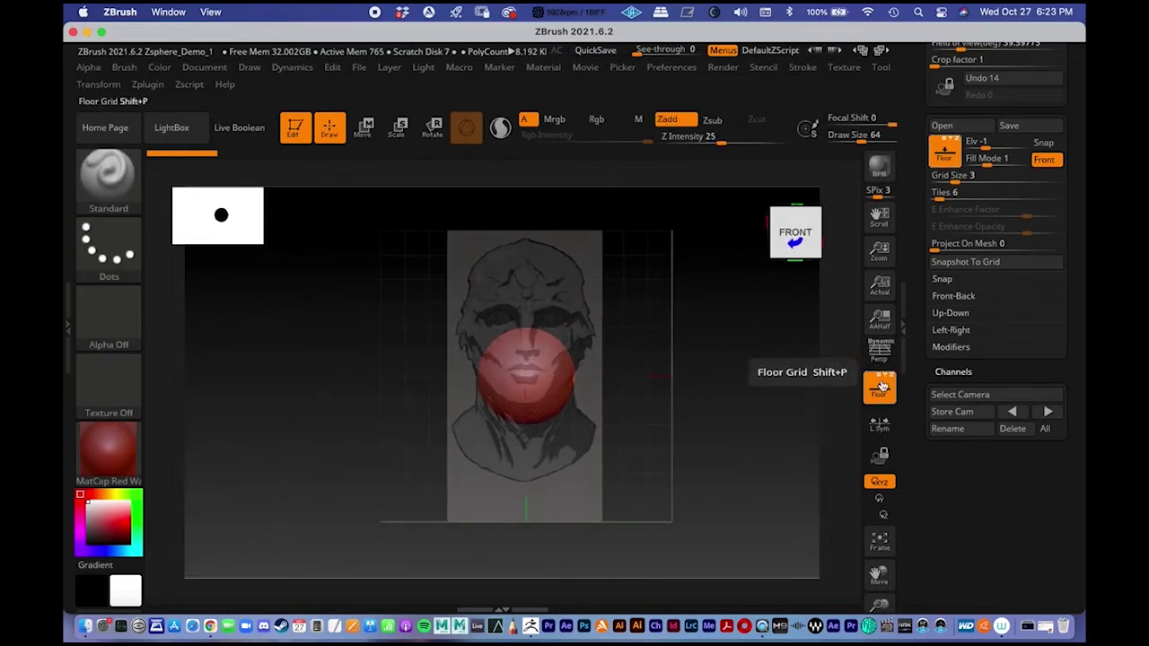
{"action": "left_click_drag", "start_coordinate": [577, 290], "coordinate": [595, 305], "text": "shift"}
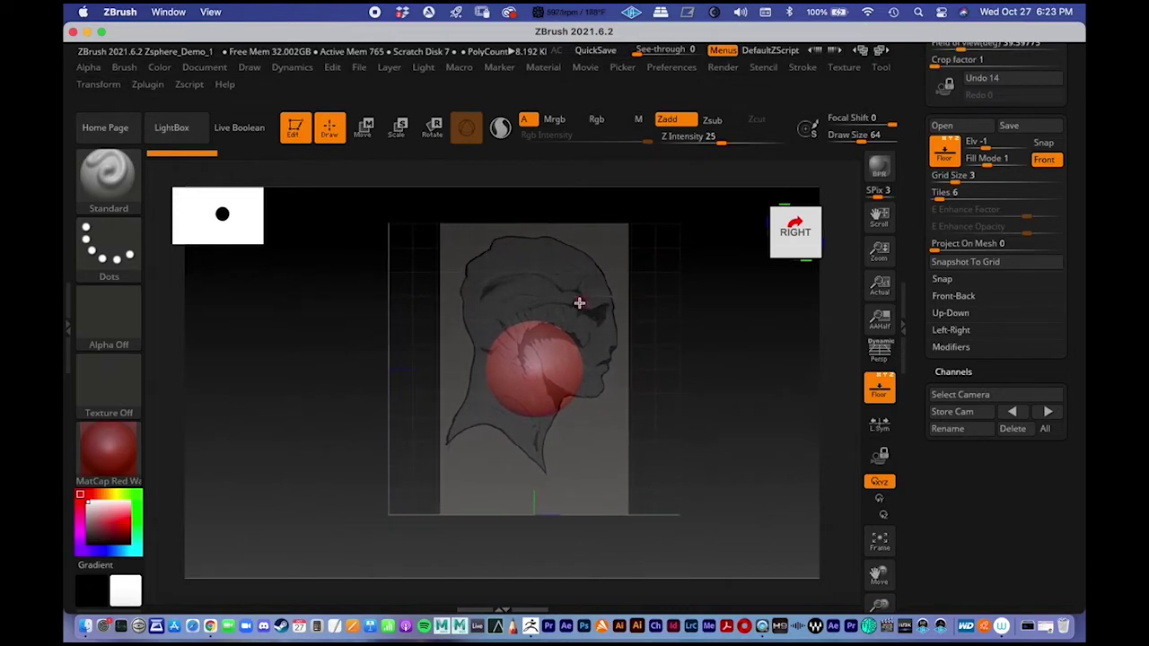
- Try hiding and restoring the floor grid with perspective on, and return to an orthographic view with the grid shown
{"action": "left_click", "coordinate": [877, 358]}
{"action": "left_click", "coordinate": [879, 388]}
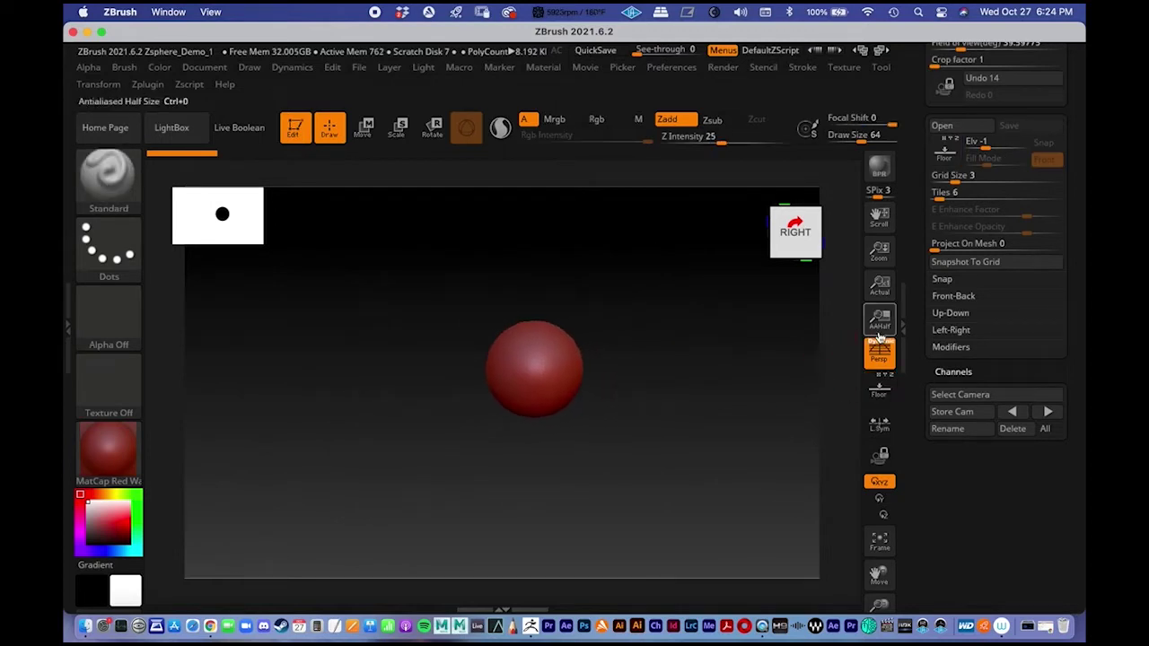
{"action": "key", "text": "shift+p"}
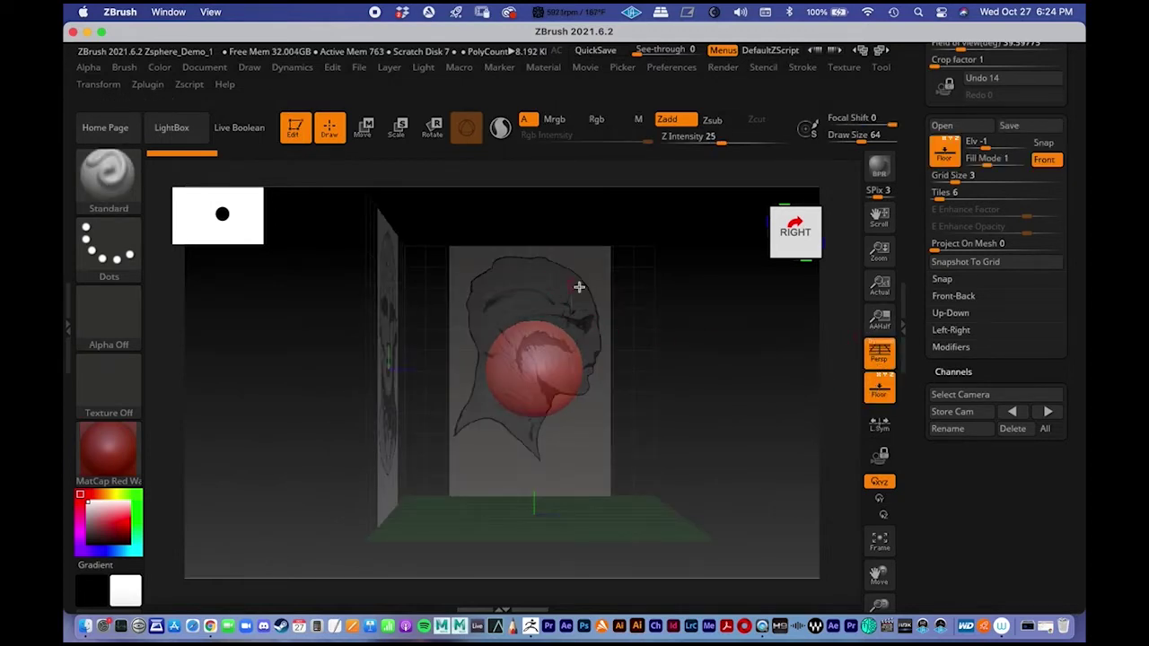
{"action": "left_click", "coordinate": [879, 388]}
{"action": "left_click", "coordinate": [879, 388]}
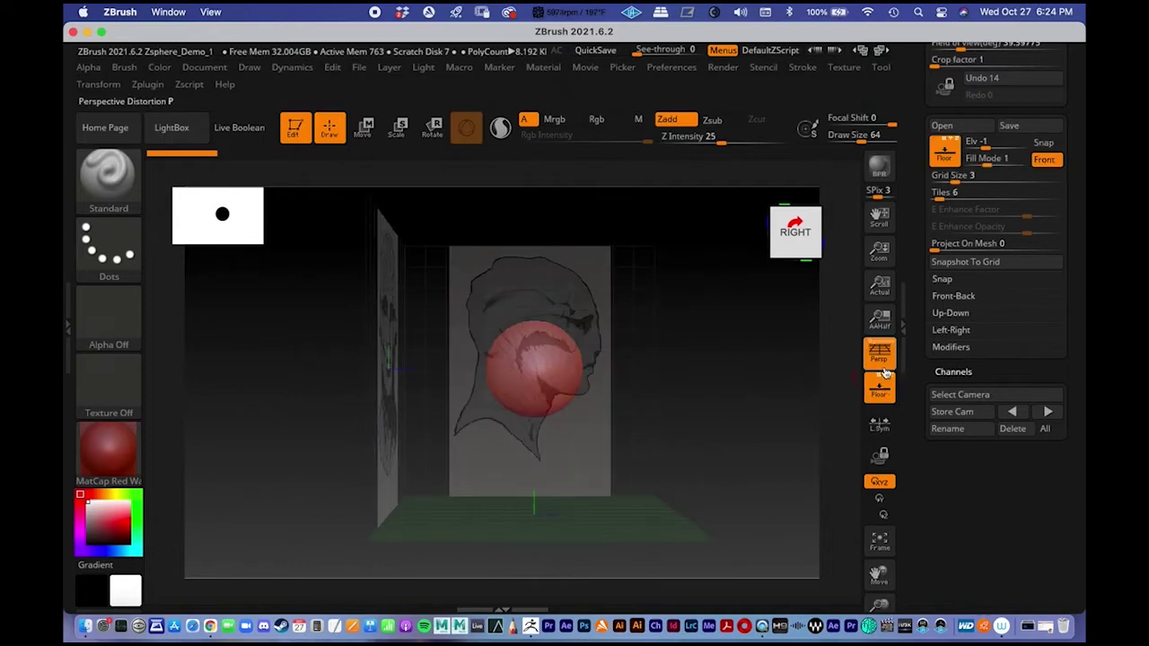
{"action": "left_click", "coordinate": [880, 353]}
- Select the Move brush and enlarge its draw size to about 351 over the side head view
{"action": "mouse_move", "coordinate": [539, 289]}
{"action": "right_mouse_down", "text": "alt"}
{"action": "mouse_move", "coordinate": [479, 299]}
{"action": "mouse_move", "coordinate": [529, 309]}
{"action": "mouse_move", "coordinate": [467, 294]}
{"action": "mouse_move", "coordinate": [577, 312]}
{"action": "right_mouse_up", "text": "alt"}
{"action": "key", "text": "space"}
{"action": "left_click", "coordinate": [469, 345]}
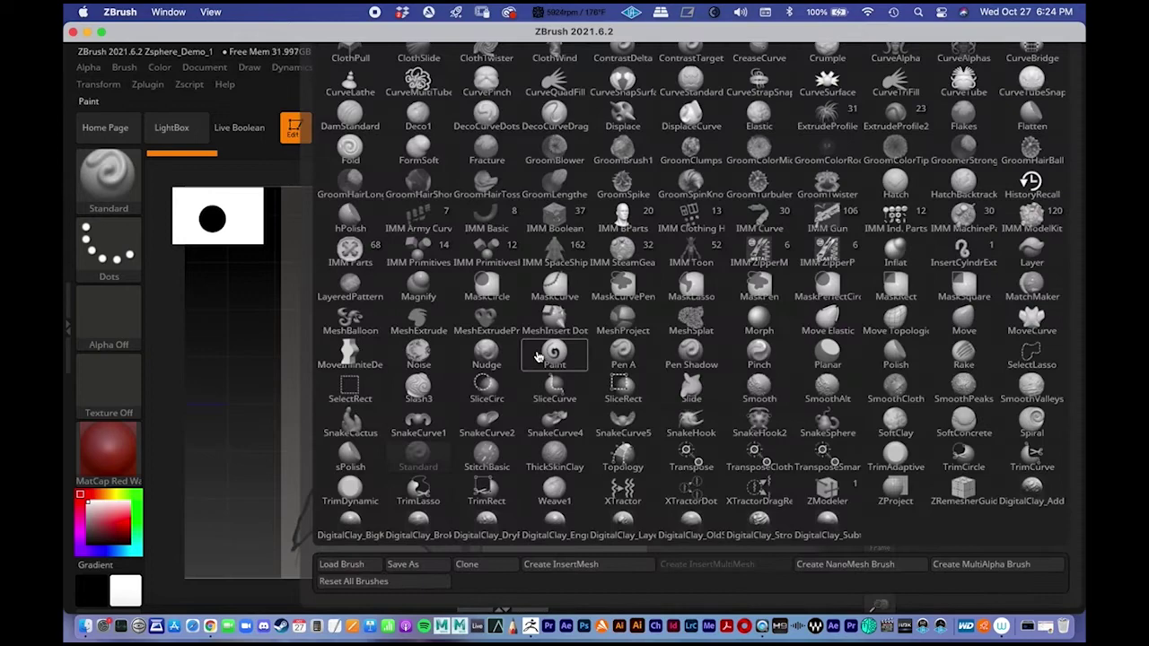
{"action": "key", "text": "m"}
{"action": "key", "text": "v"}
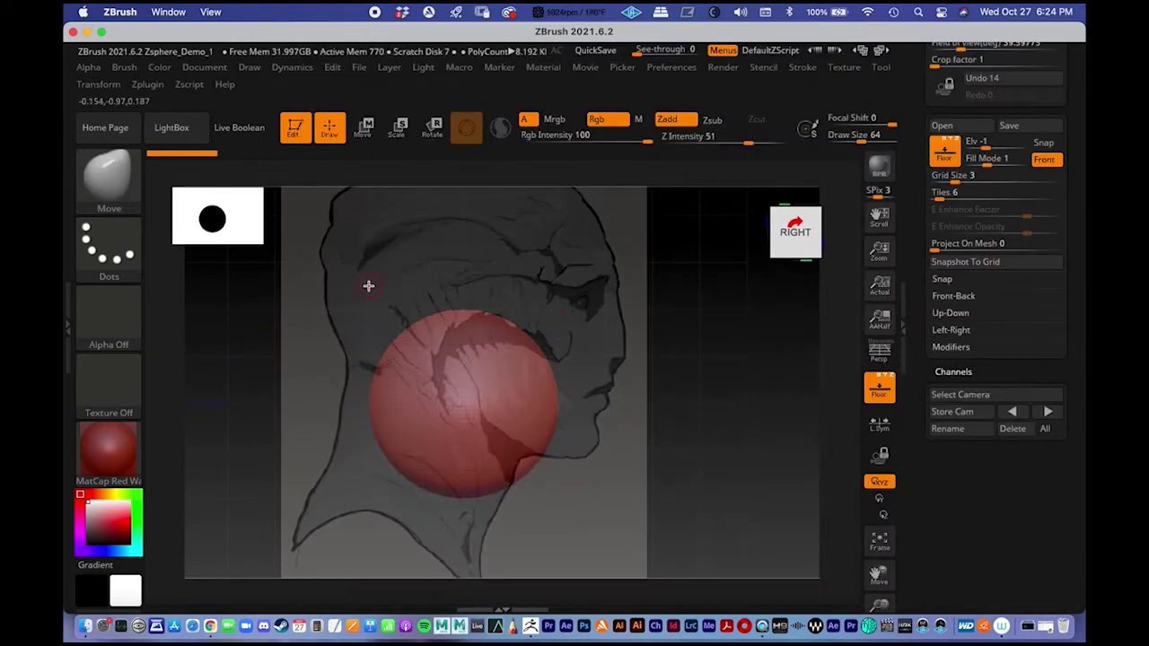
{"action": "key", "text": "space"}
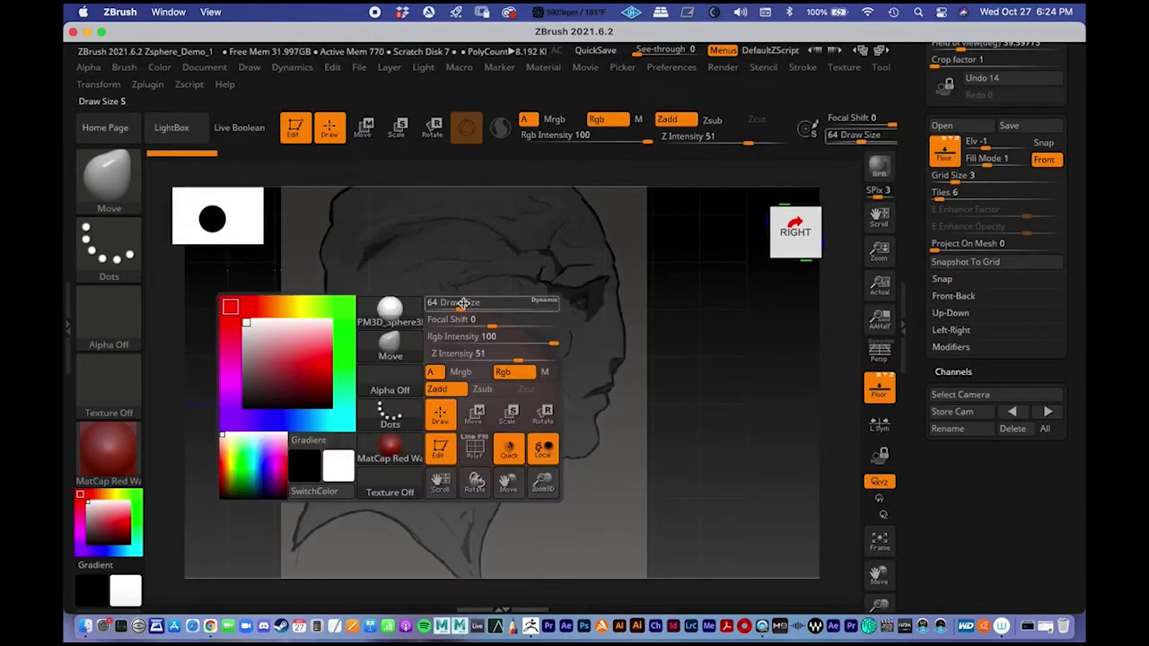
{"action": "left_click_drag", "start_coordinate": [461, 302], "coordinate": [493, 303]}
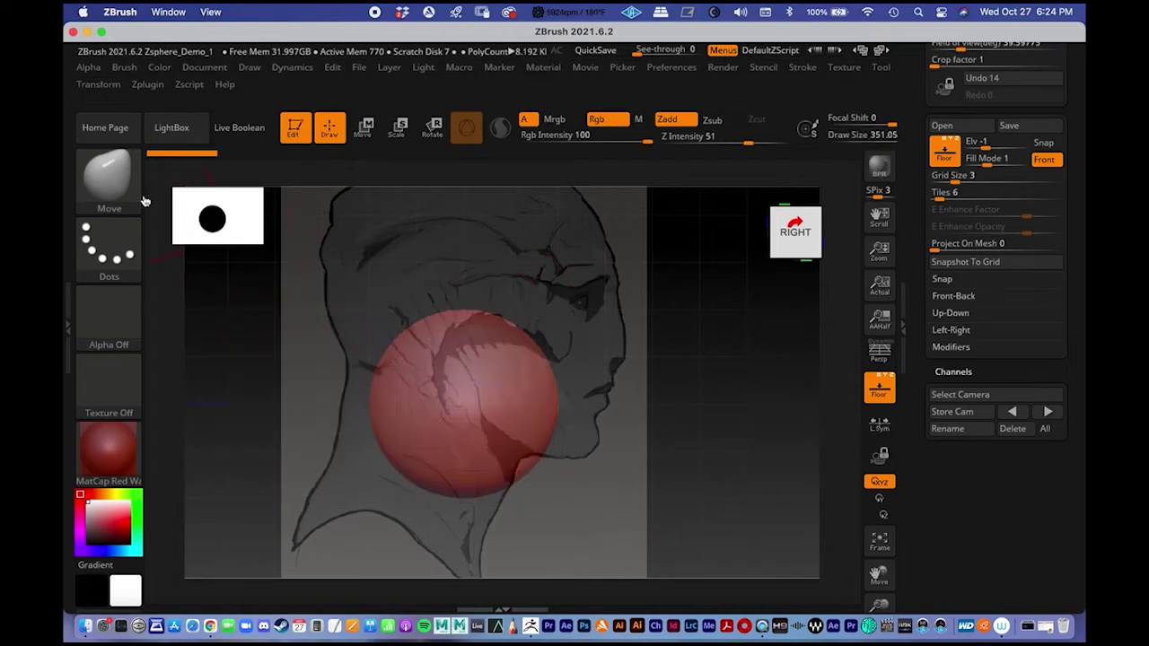
{"action": "left_click", "coordinate": [109, 177]}
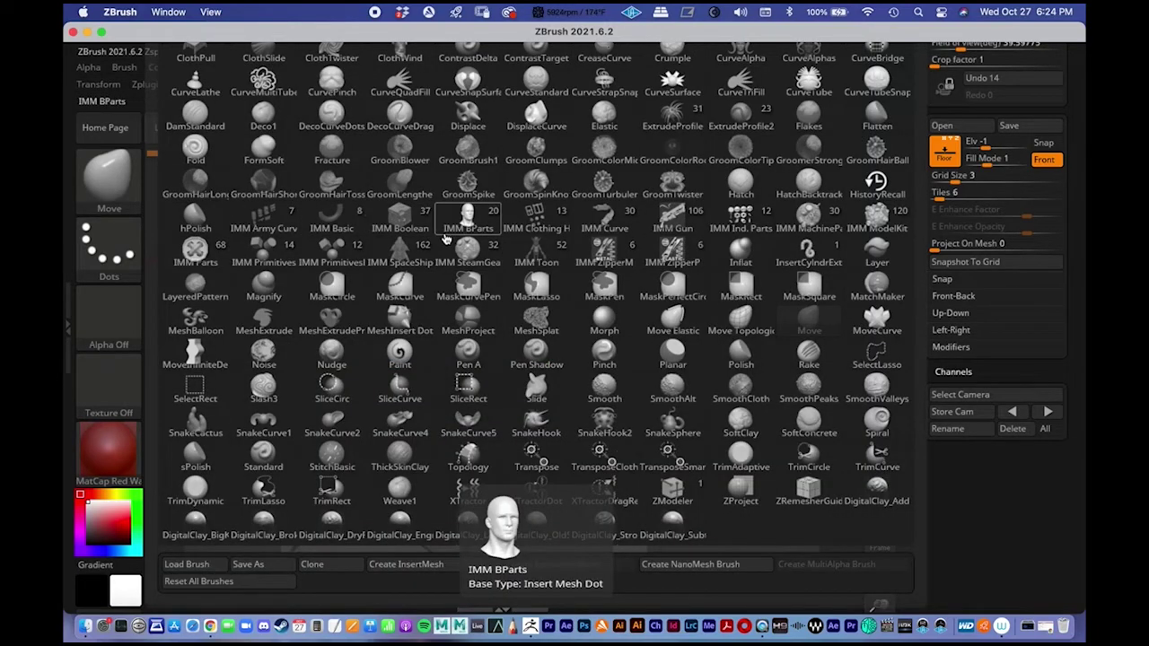
{"action": "key", "text": "m"}
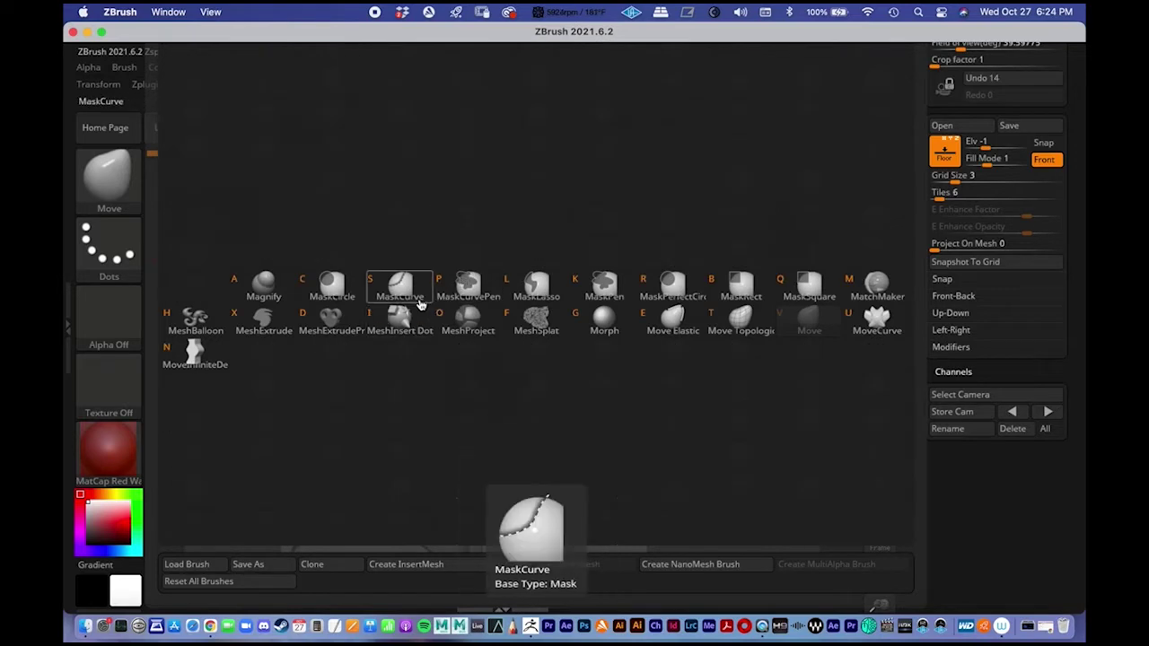
{"action": "left_click", "coordinate": [808, 331]}
- Try pulling the top of the sphere up toward the crown of the side head image
{"action": "mouse_move", "coordinate": [532, 320]}
{"action": "left_mouse_down", "text": "alt"}
{"action": "mouse_move", "coordinate": [531, 349]}
{"action": "mouse_move", "coordinate": [505, 323]}
{"action": "mouse_move", "coordinate": [510, 356]}
{"action": "mouse_move", "coordinate": [469, 175]}
{"action": "mouse_move", "coordinate": [477, 179]}
{"action": "left_mouse_up", "text": "alt"}
{"action": "mouse_move", "coordinate": [532, 347]}
{"action": "left_mouse_down"}
{"action": "mouse_move", "coordinate": [542, 233]}
{"action": "mouse_move", "coordinate": [546, 296]}
{"action": "left_mouse_up"}
{"action": "key", "text": "ctrl+z"}
{"action": "key", "text": "ctrl+z"}
- Set the Move brush's draw size to 1000 and try stretching the sphere upward toward the crown
{"action": "key", "text": "space"}
{"action": "left_click_drag", "start_coordinate": [494, 351], "coordinate": [542, 352]}
{"action": "mouse_move", "coordinate": [461, 347]}
{"action": "left_mouse_down"}
{"action": "mouse_move", "coordinate": [459, 160]}
{"action": "mouse_move", "coordinate": [462, 186]}
{"action": "left_mouse_up"}
{"action": "mouse_move", "coordinate": [509, 310]}
{"action": "right_mouse_down", "text": "alt"}
{"action": "mouse_move", "coordinate": [501, 341]}
{"action": "mouse_move", "coordinate": [533, 333]}
{"action": "mouse_move", "coordinate": [498, 313]}
{"action": "mouse_move", "coordinate": [535, 327]}
{"action": "right_mouse_up", "text": "alt"}
{"action": "mouse_move", "coordinate": [536, 343]}
{"action": "left_mouse_down"}
{"action": "mouse_move", "coordinate": [464, 289]}
{"action": "mouse_move", "coordinate": [500, 256]}
{"action": "mouse_move", "coordinate": [580, 264]}
{"action": "mouse_move", "coordinate": [493, 302]}
{"action": "left_mouse_up"}
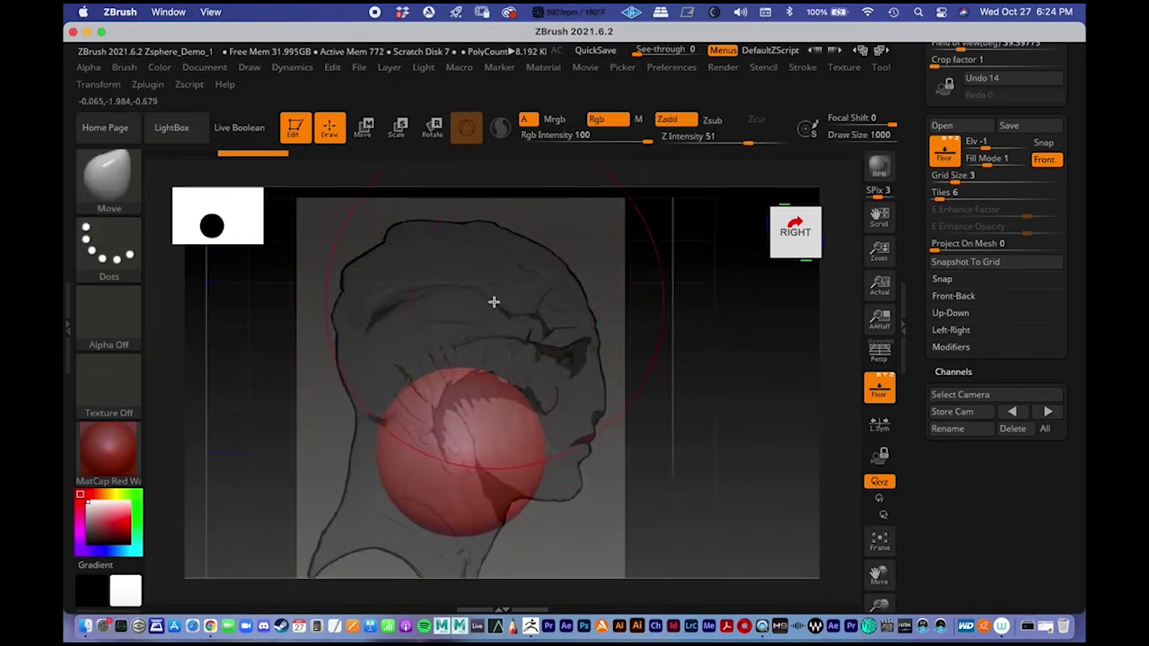
- Try pulling the sphere's top upward with large and small Move brushes, reducing the draw size to about 167
{"action": "key", "text": "space"}
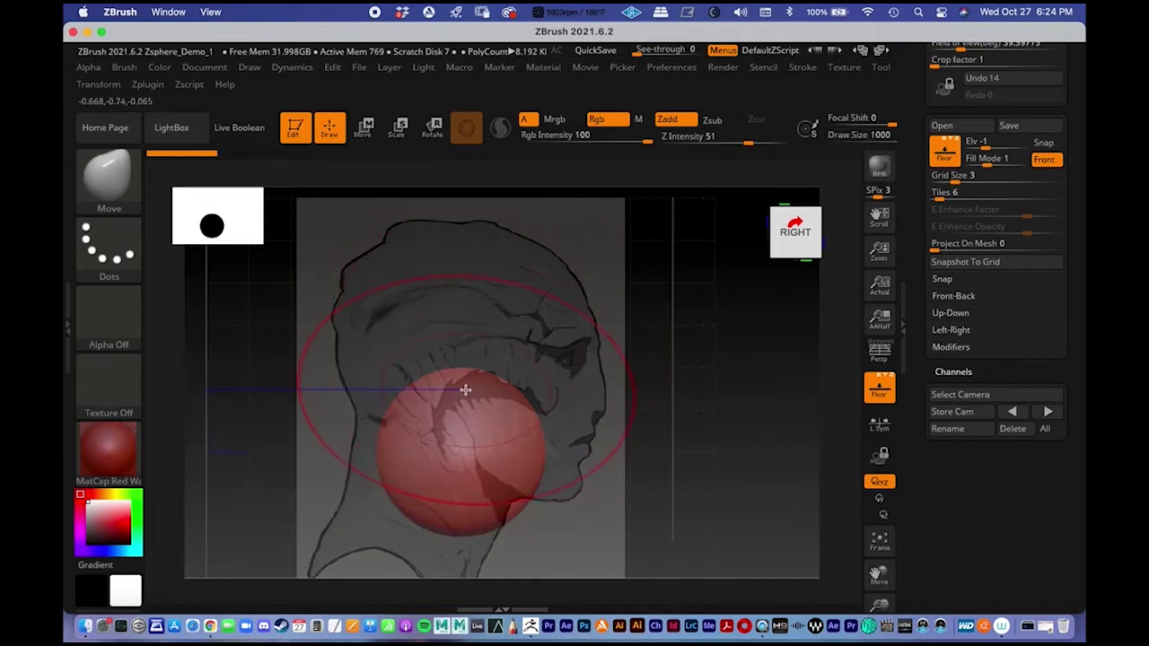
{"action": "mouse_move", "coordinate": [469, 380]}
{"action": "left_mouse_down"}
{"action": "mouse_move", "coordinate": [463, 210]}
{"action": "mouse_move", "coordinate": [618, 308]}
{"action": "mouse_move", "coordinate": [371, 308]}
{"action": "mouse_move", "coordinate": [484, 312]}
{"action": "mouse_move", "coordinate": [423, 314]}
{"action": "mouse_move", "coordinate": [460, 224]}
{"action": "mouse_move", "coordinate": [464, 155]}
{"action": "left_mouse_up"}
{"action": "key", "text": "super+z"}
{"action": "key", "text": "space"}
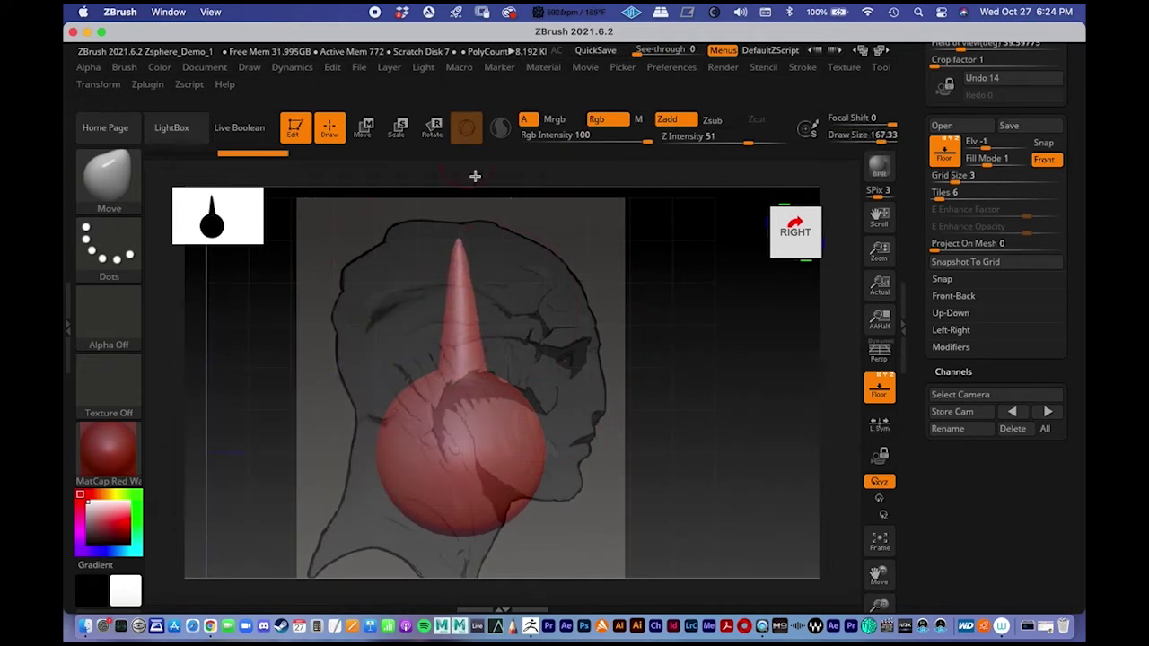
{"action": "key", "text": "super+z"}
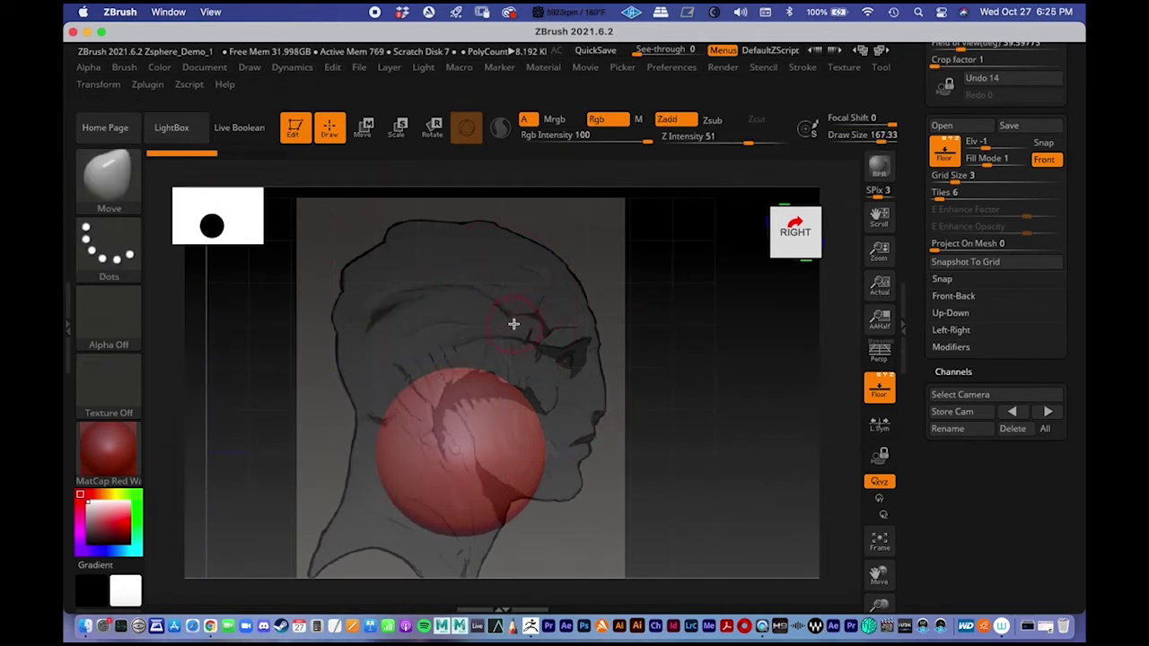
- Set the draw size to about 814 and pull the sphere out to the crown, forehead, face and chin outline
{"action": "key", "text": "space"}
{"action": "left_click_drag", "start_coordinate": [506, 347], "coordinate": [633, 351]}
{"action": "mouse_move", "coordinate": [461, 360]}
{"action": "left_mouse_down"}
{"action": "mouse_move", "coordinate": [470, 290]}
{"action": "mouse_move", "coordinate": [453, 217]}
{"action": "mouse_move", "coordinate": [507, 297]}
{"action": "mouse_move", "coordinate": [544, 267]}
{"action": "mouse_move", "coordinate": [569, 367]}
{"action": "mouse_move", "coordinate": [597, 360]}
{"action": "left_mouse_up"}
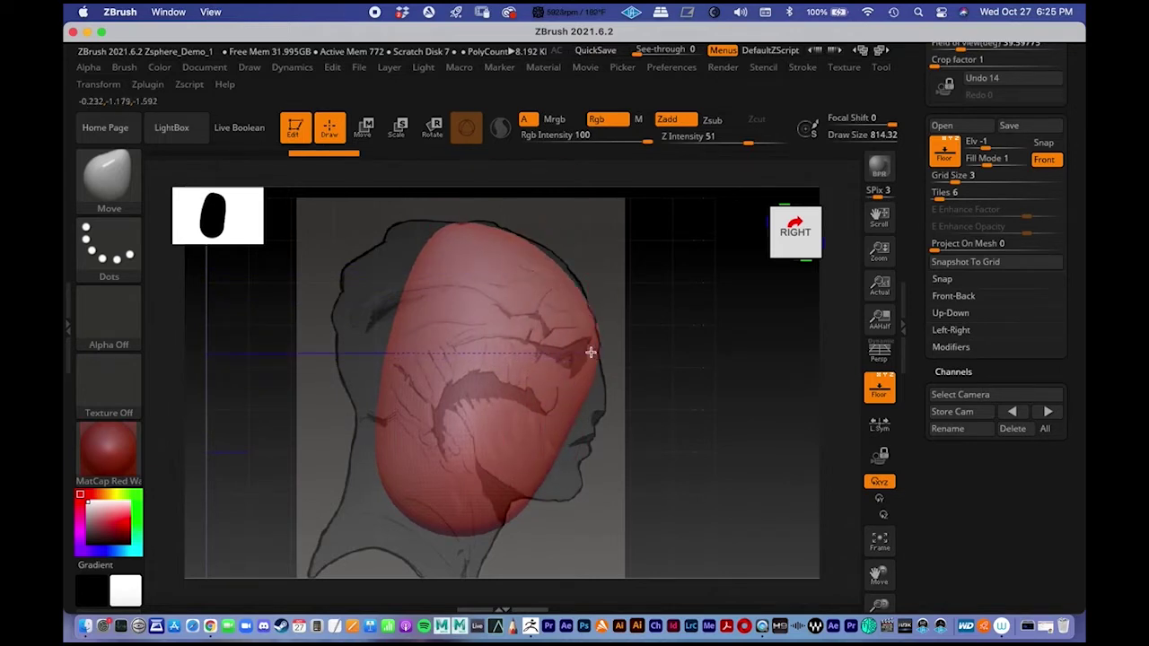
{"action": "left_click_drag", "start_coordinate": [551, 443], "coordinate": [581, 477]}
{"action": "left_click_drag", "start_coordinate": [599, 420], "coordinate": [594, 410]}
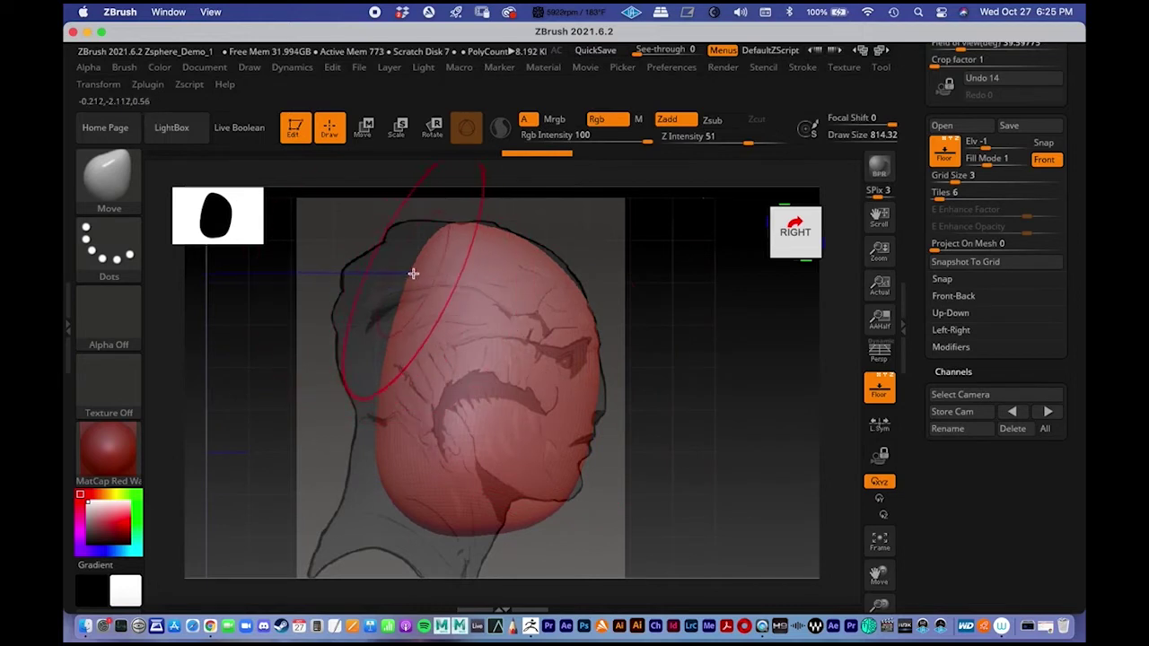
- Pull the back of the form outward to match the rear skull outline in the side image
{"action": "left_click_drag", "start_coordinate": [410, 269], "coordinate": [370, 266]}
{"action": "left_click_drag", "start_coordinate": [374, 363], "coordinate": [344, 364]}
{"action": "left_click_drag", "start_coordinate": [361, 280], "coordinate": [352, 279]}
- Pull the lower part of the form down to the back and front tips of the neck outline
{"action": "right_click_drag", "start_coordinate": [424, 311], "coordinate": [437, 211], "text": "alt"}
{"action": "mouse_move", "coordinate": [404, 370]}
{"action": "left_mouse_down"}
{"action": "mouse_move", "coordinate": [379, 390]}
{"action": "mouse_move", "coordinate": [328, 494]}
{"action": "left_mouse_up"}
{"action": "mouse_move", "coordinate": [429, 435]}
{"action": "left_mouse_down"}
{"action": "mouse_move", "coordinate": [474, 476]}
{"action": "mouse_move", "coordinate": [488, 530]}
{"action": "left_mouse_up"}
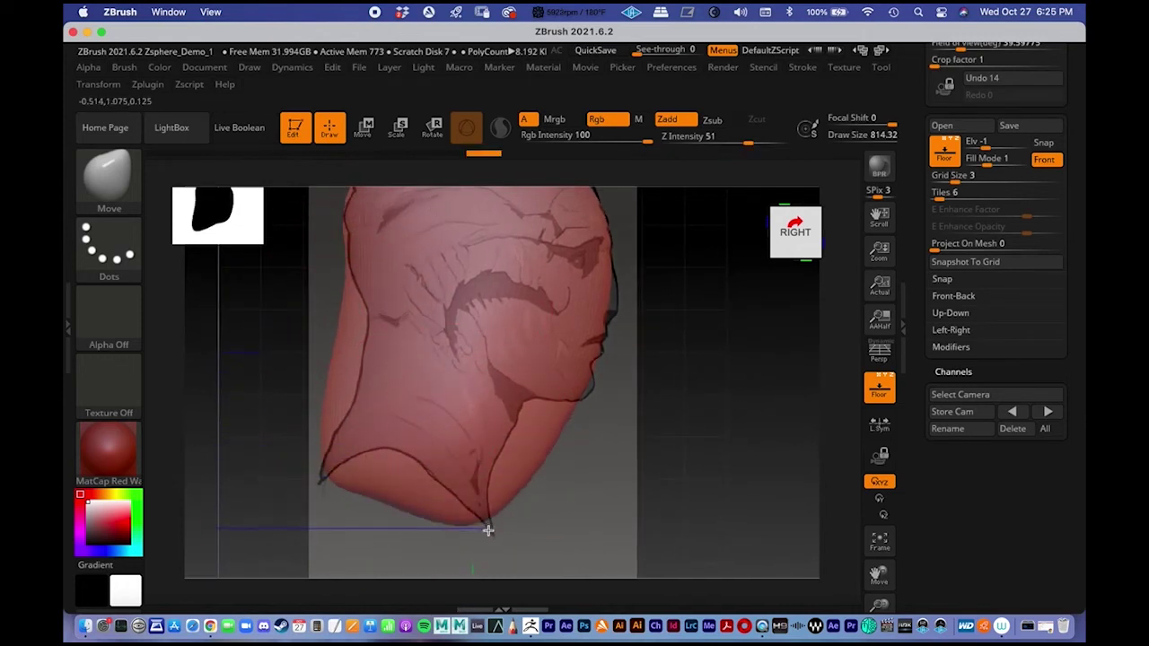
- Set the draw size to 445 and push the throat in below the chin to follow the side outline
{"action": "key", "text": "space"}
{"action": "left_click", "coordinate": [430, 363]}
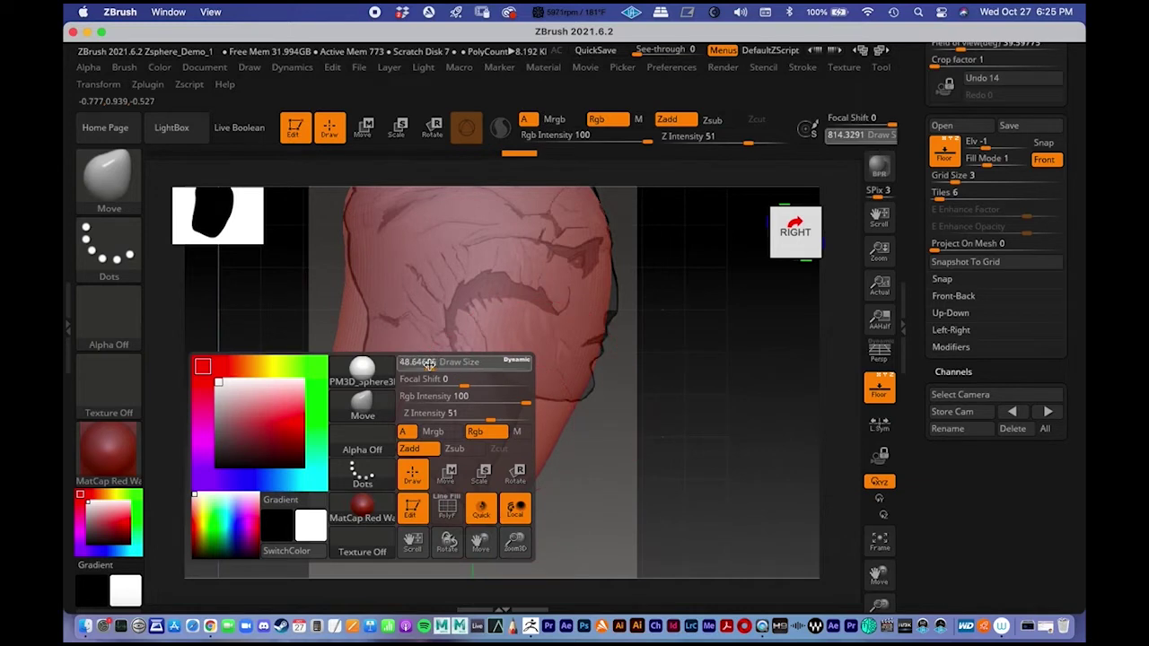
{"action": "left_click_drag", "start_coordinate": [464, 365], "coordinate": [485, 364]}
{"action": "left_click_drag", "start_coordinate": [553, 436], "coordinate": [537, 410]}
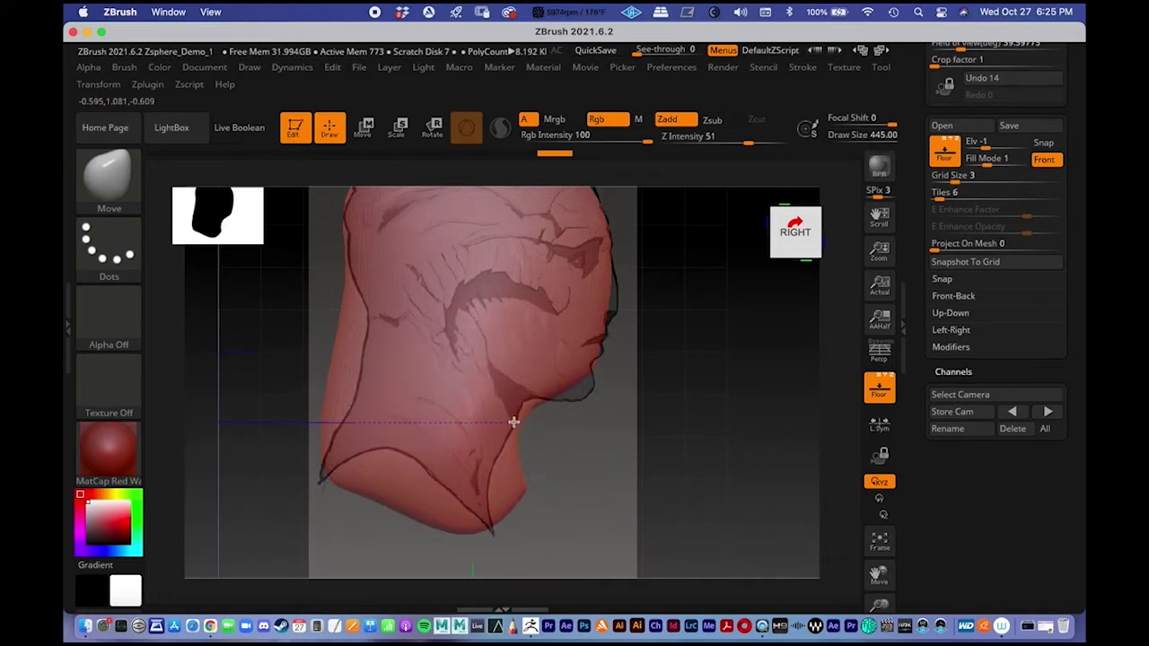
{"action": "left_click_drag", "start_coordinate": [587, 407], "coordinate": [599, 357]}
{"action": "mouse_move", "coordinate": [540, 410]}
{"action": "left_mouse_down"}
{"action": "mouse_move", "coordinate": [531, 408]}
{"action": "mouse_move", "coordinate": [558, 429]}
{"action": "left_mouse_up"}
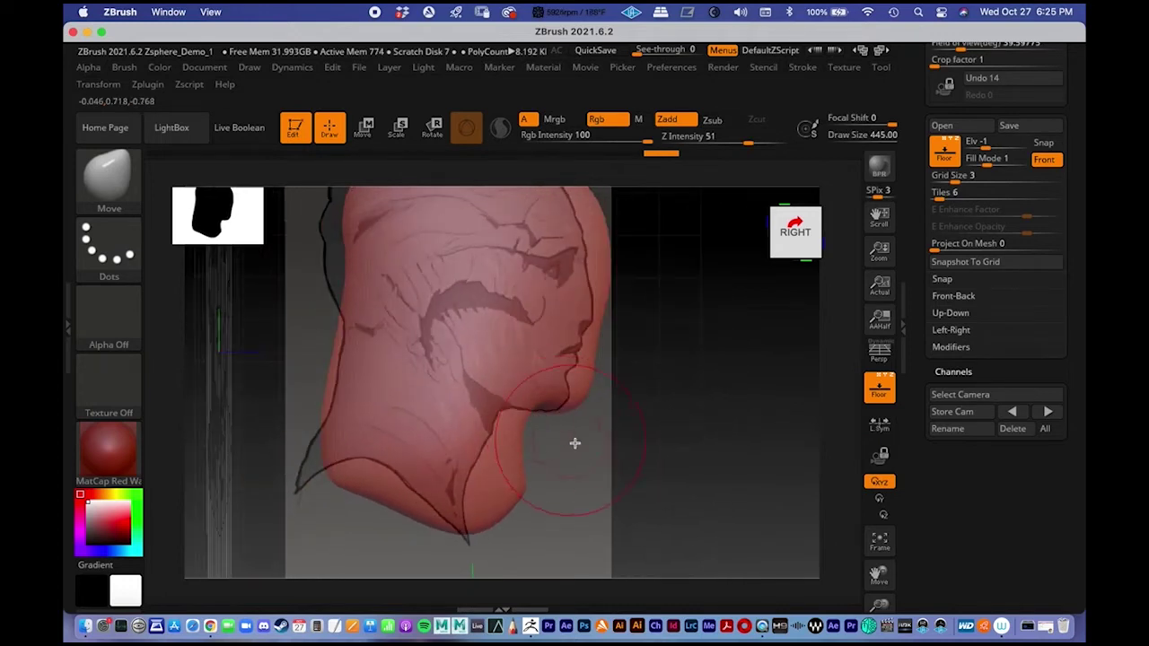
- Shape the front of the neck and curve its bottom edge upward to match the side outline
{"action": "right_click_drag", "start_coordinate": [565, 437], "coordinate": [595, 451]}
{"action": "mouse_move", "coordinate": [518, 421]}
{"action": "left_mouse_down"}
{"action": "mouse_move", "coordinate": [490, 514]}
{"action": "mouse_move", "coordinate": [407, 497]}
{"action": "mouse_move", "coordinate": [404, 484]}
{"action": "left_mouse_up"}
{"action": "right_click_drag", "start_coordinate": [375, 470], "coordinate": [369, 469]}
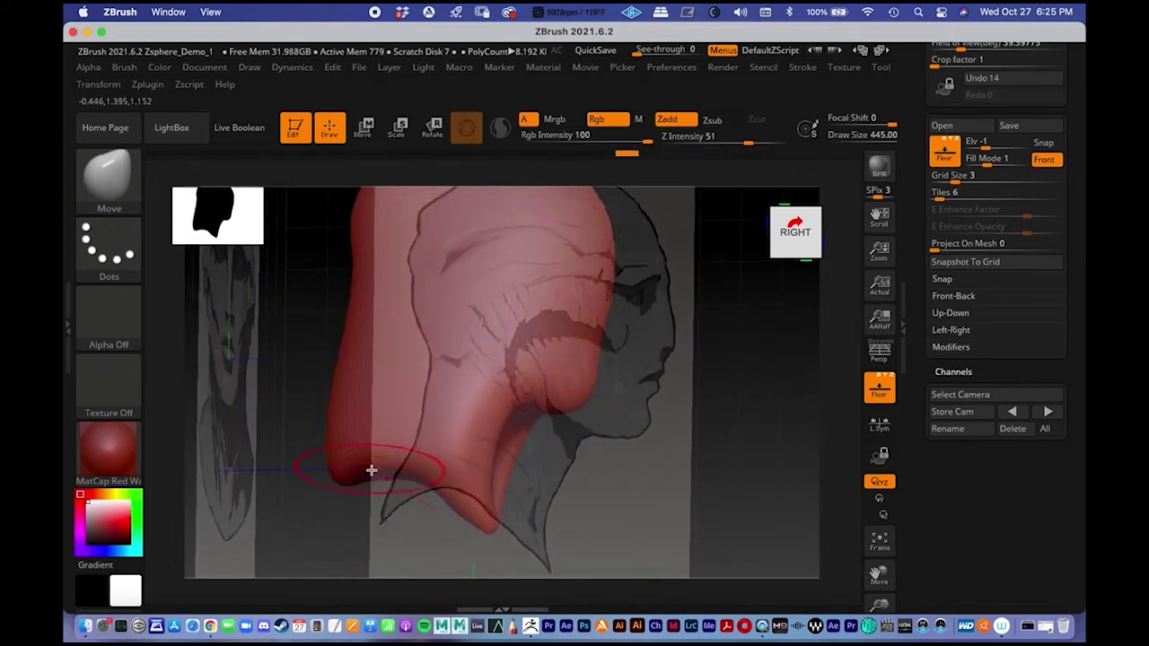
{"action": "key", "text": "ctrl+shift+z"}
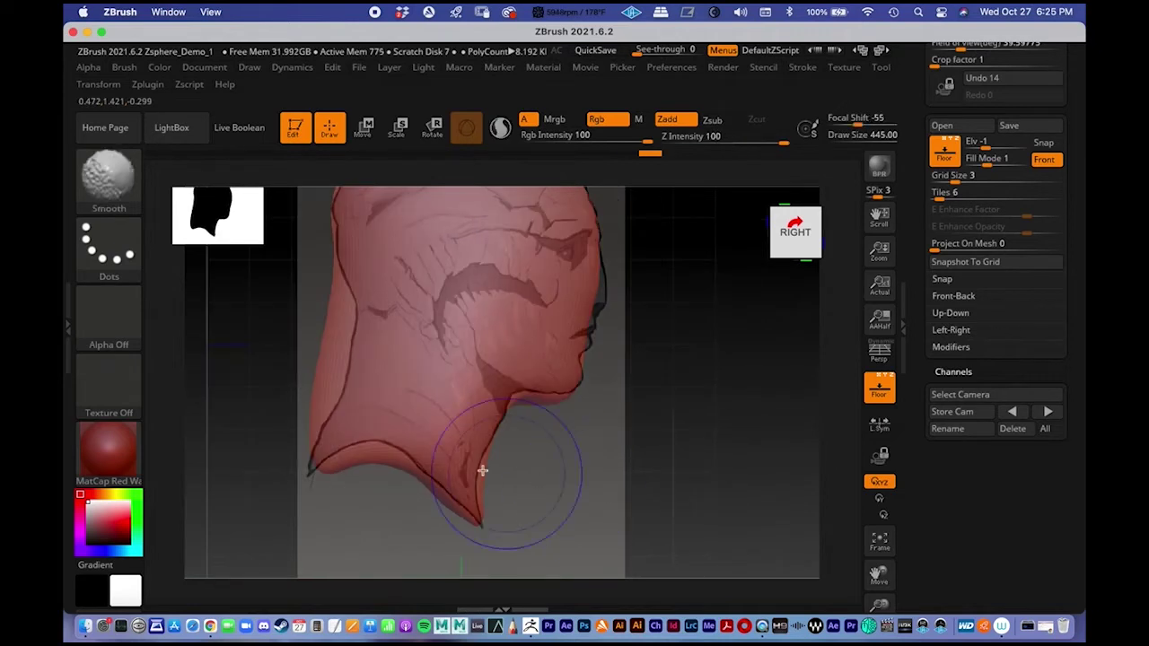
{"action": "left_click_drag", "start_coordinate": [372, 458], "coordinate": [354, 428]}
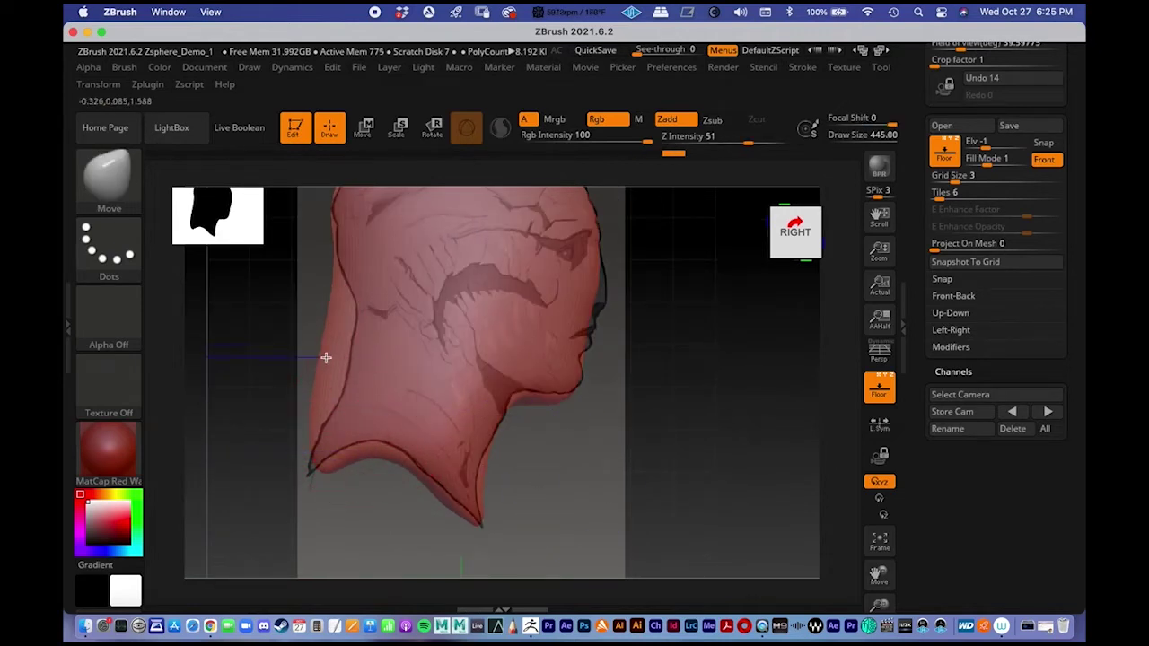
- Push the back of the neck inward and adjust the neck base to fit the side outline
{"action": "left_click_drag", "start_coordinate": [351, 362], "coordinate": [354, 361]}
{"action": "left_click_drag", "start_coordinate": [331, 311], "coordinate": [348, 304]}
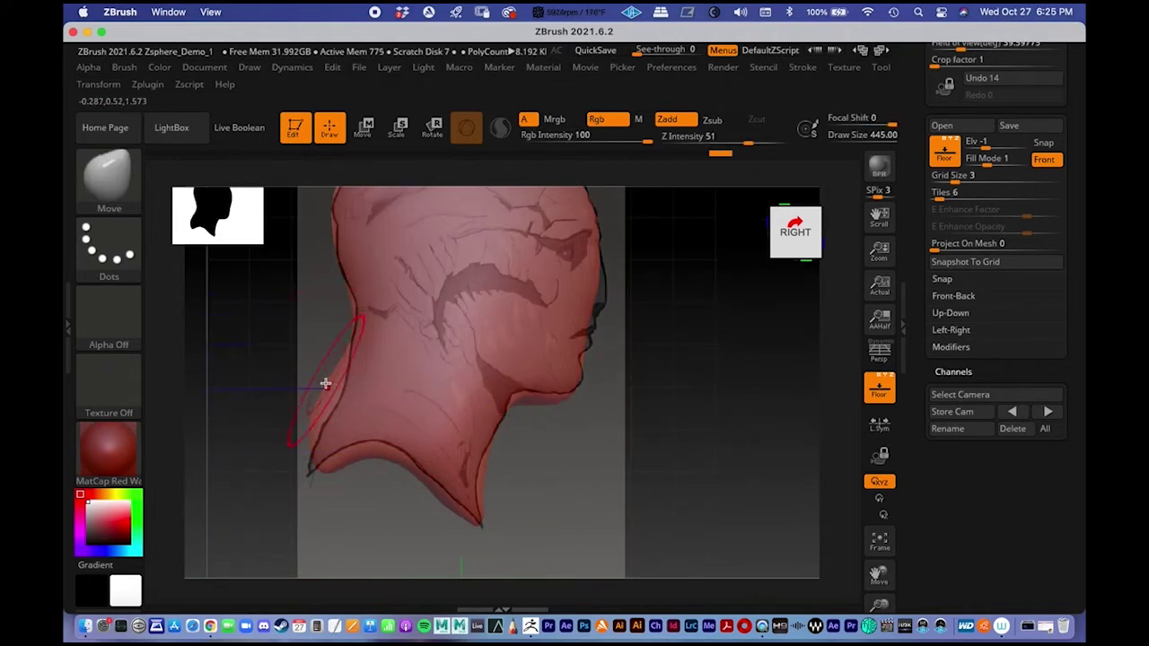
{"action": "mouse_move", "coordinate": [340, 411]}
{"action": "left_mouse_down"}
{"action": "mouse_move", "coordinate": [329, 419]}
{"action": "mouse_move", "coordinate": [357, 453]}
{"action": "left_mouse_up"}
{"action": "left_click_drag", "start_coordinate": [487, 478], "coordinate": [483, 476]}
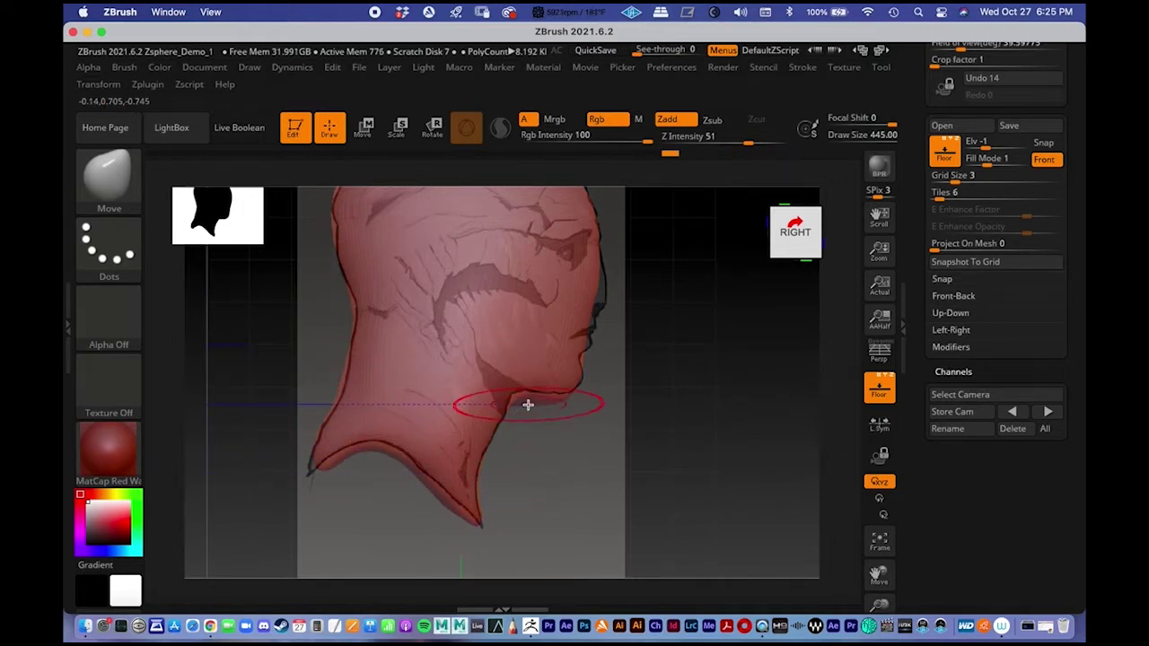
- Refine the chin, mouth and nose edge of the face against the side profile
{"action": "left_click_drag", "start_coordinate": [585, 358], "coordinate": [583, 356]}
{"action": "left_click_drag", "start_coordinate": [601, 303], "coordinate": [604, 303]}
{"action": "mouse_move", "coordinate": [501, 327]}
{"action": "right_mouse_down", "text": "alt"}
{"action": "mouse_move", "coordinate": [524, 407]}
{"action": "mouse_move", "coordinate": [514, 431]}
{"action": "right_mouse_up", "text": "alt"}
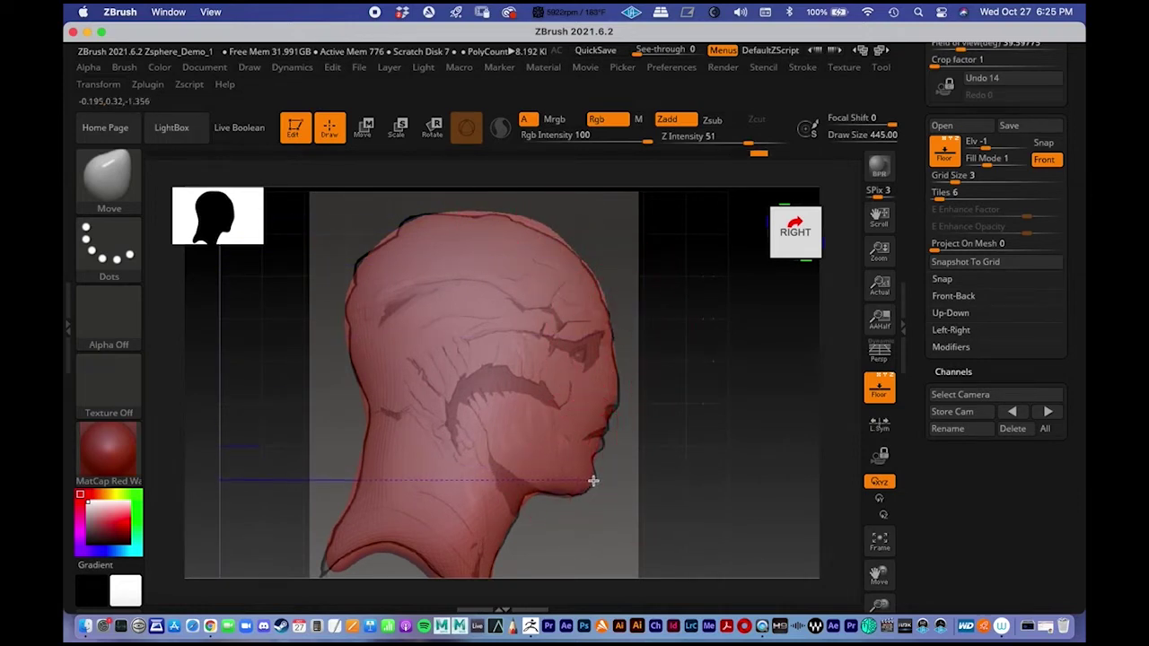
- In the front view, widen the skull and temples to the reference outline, using a draw size of about 500
{"action": "left_click_drag", "start_coordinate": [625, 392], "coordinate": [654, 405], "text": "shift"}
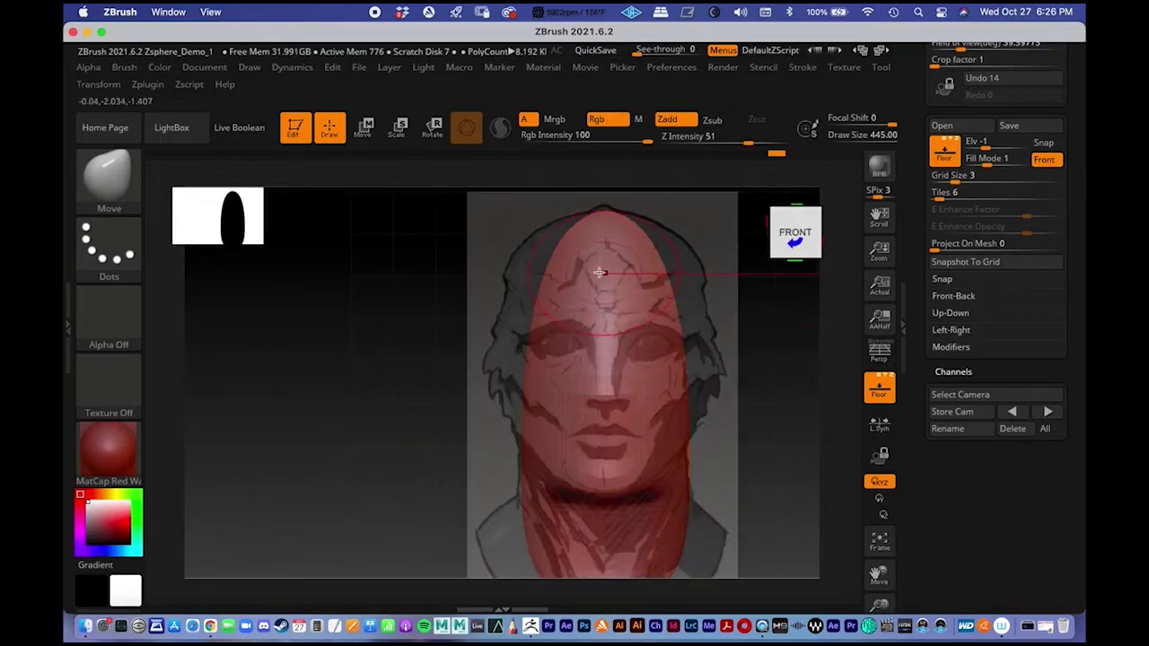
{"action": "right_click_drag", "start_coordinate": [608, 275], "coordinate": [514, 263], "text": "alt"}
{"action": "left_click_drag", "start_coordinate": [546, 231], "coordinate": [580, 223]}
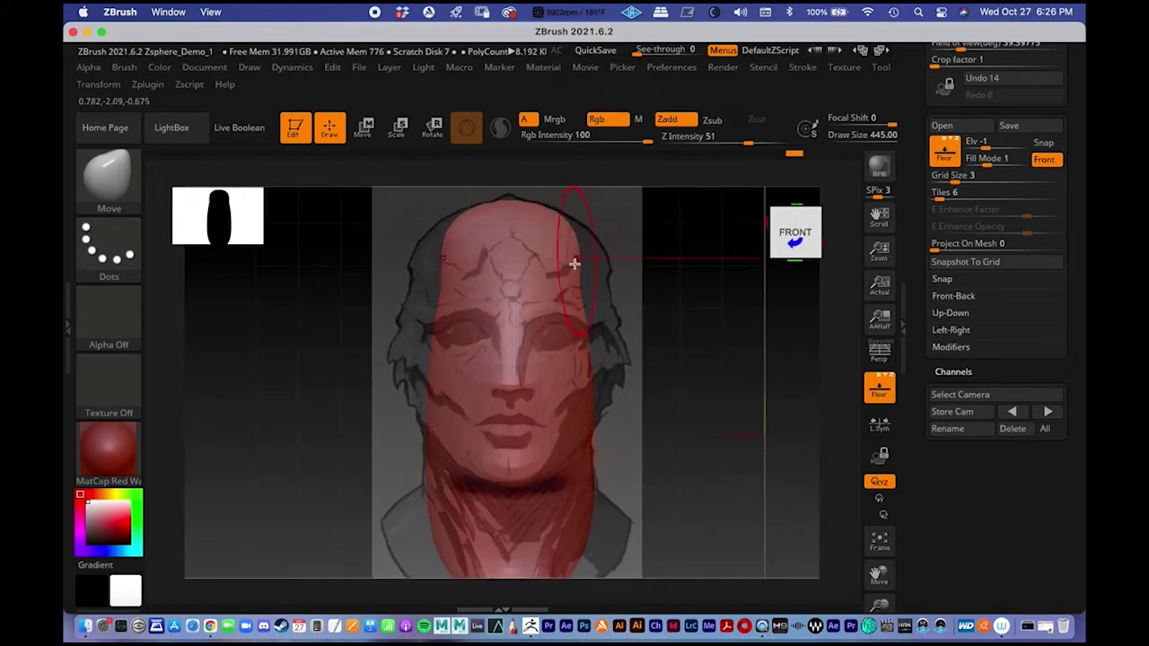
{"action": "right_click", "coordinate": [592, 258]}
{"action": "left_click_drag", "start_coordinate": [592, 258], "coordinate": [599, 259]}
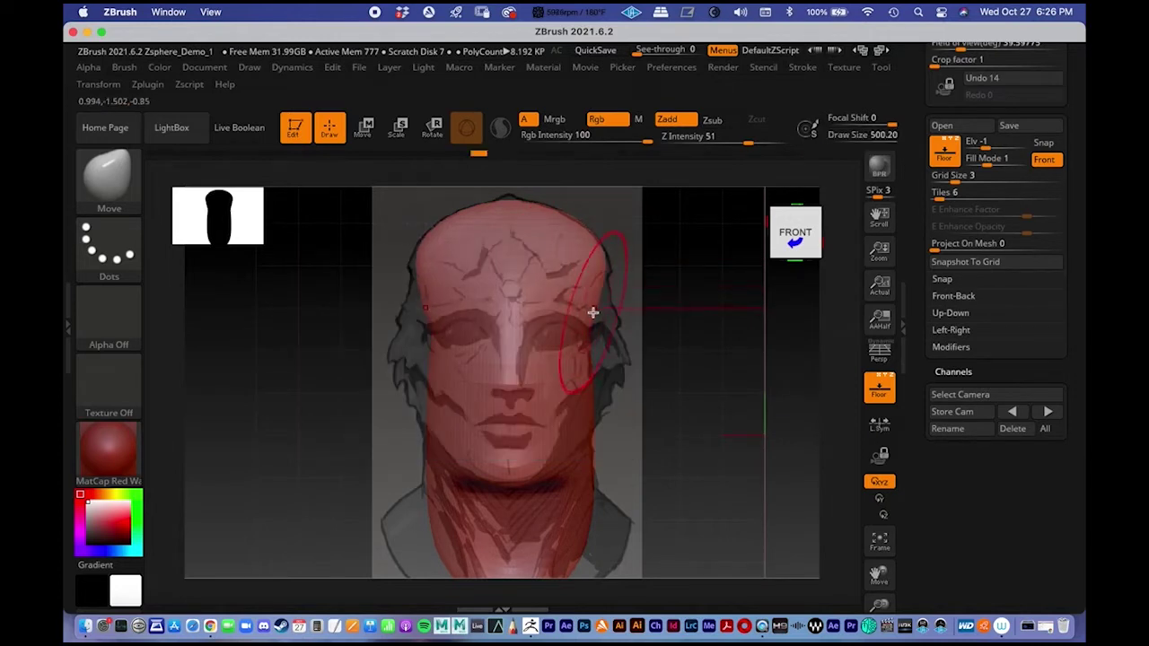
{"action": "mouse_move", "coordinate": [586, 362]}
{"action": "left_mouse_down"}
{"action": "mouse_move", "coordinate": [621, 375]}
{"action": "mouse_move", "coordinate": [609, 399]}
{"action": "left_mouse_up"}
- Pull the neck base outward and down to match the shoulder outline in the front image
{"action": "right_click_drag", "start_coordinate": [562, 359], "coordinate": [543, 199], "text": "alt"}
{"action": "mouse_move", "coordinate": [558, 387]}
{"action": "left_mouse_down"}
{"action": "mouse_move", "coordinate": [580, 372]}
{"action": "mouse_move", "coordinate": [610, 392]}
{"action": "mouse_move", "coordinate": [587, 326]}
{"action": "left_mouse_up"}
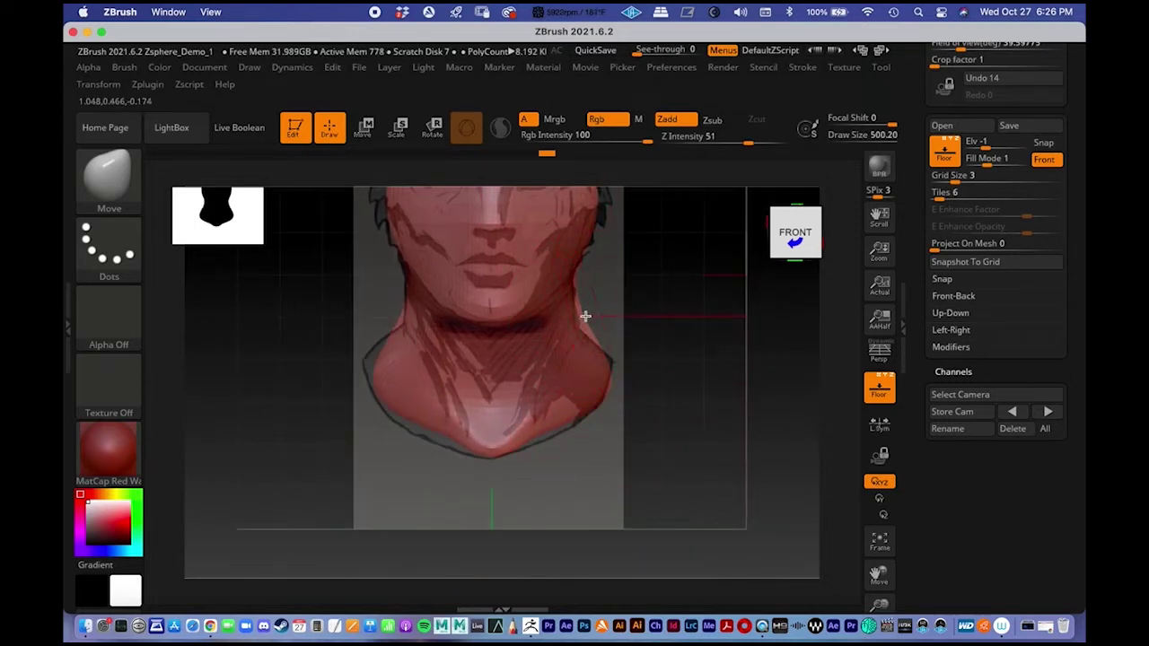
{"action": "left_click_drag", "start_coordinate": [564, 401], "coordinate": [542, 438]}
{"action": "left_click_drag", "start_coordinate": [446, 429], "coordinate": [436, 439]}
{"action": "left_click_drag", "start_coordinate": [370, 367], "coordinate": [357, 365]}
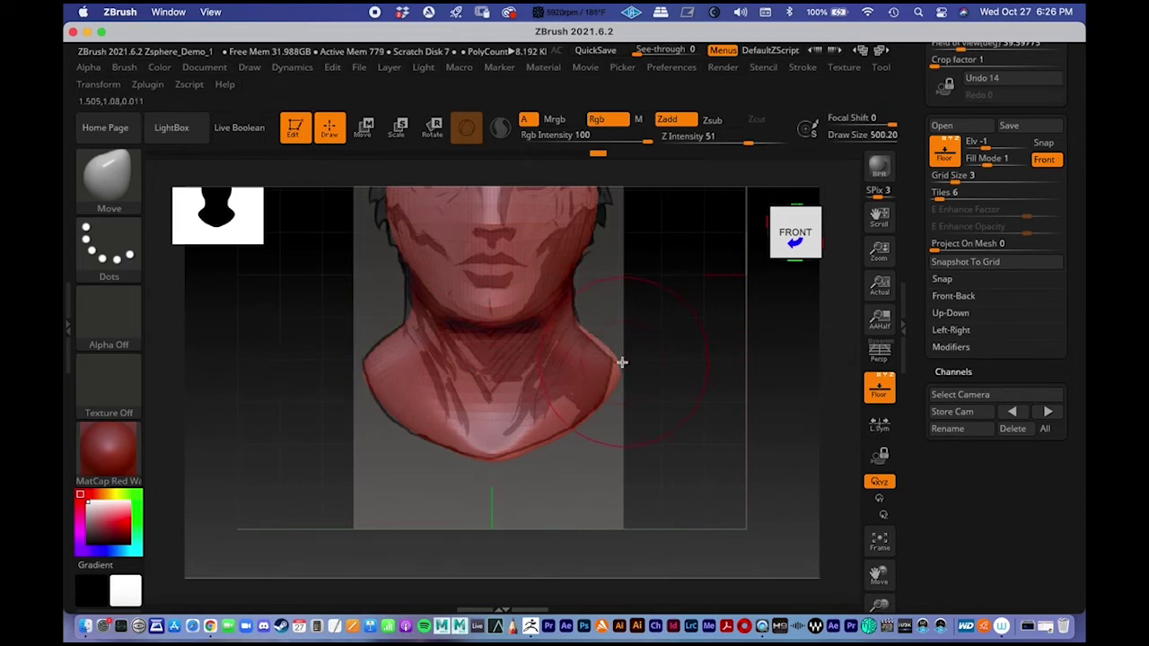
{"action": "left_click_drag", "start_coordinate": [612, 364], "coordinate": [611, 368]}
- Turn on perspective, hide the floor grid and smooth the top and front of the head
{"action": "mouse_move", "coordinate": [525, 310]}
{"action": "right_mouse_down", "text": "alt"}
{"action": "mouse_move", "coordinate": [544, 459]}
{"action": "mouse_move", "coordinate": [605, 352]}
{"action": "right_mouse_up", "text": "alt"}
{"action": "left_click_drag", "start_coordinate": [607, 347], "coordinate": [668, 406]}
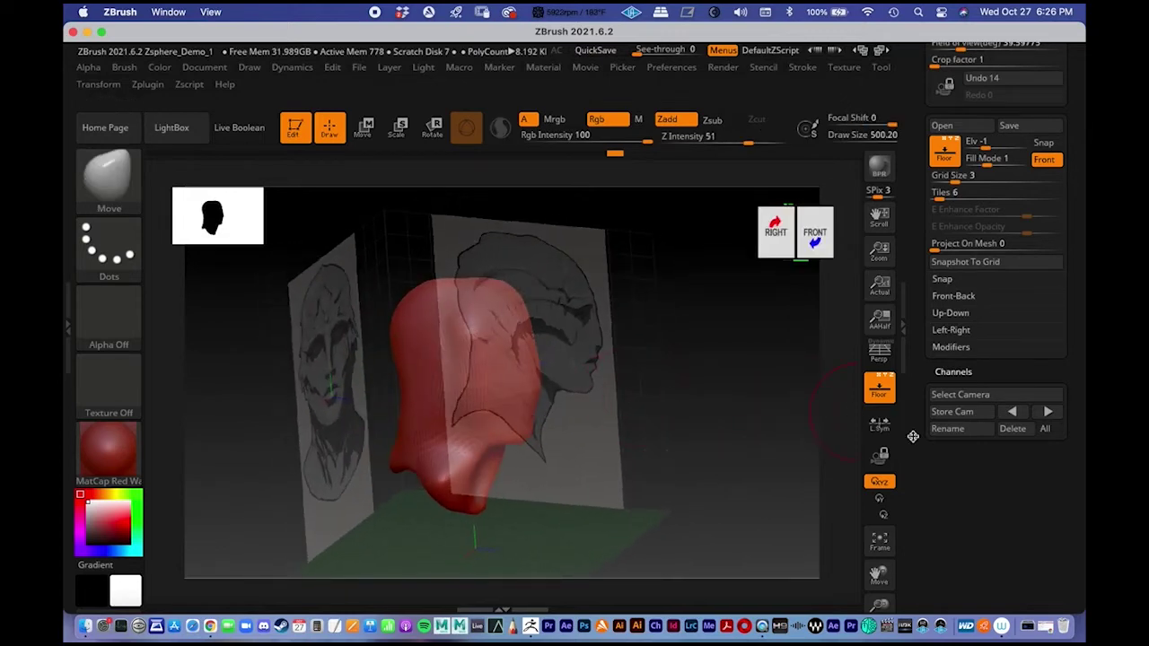
{"action": "left_click", "coordinate": [880, 357]}
{"action": "left_click", "coordinate": [879, 384]}
{"action": "left_click_drag", "start_coordinate": [612, 330], "coordinate": [664, 405]}
{"action": "mouse_move", "coordinate": [619, 224]}
{"action": "left_mouse_down"}
{"action": "mouse_move", "coordinate": [664, 398]}
{"action": "mouse_move", "coordinate": [505, 310]}
{"action": "mouse_move", "coordinate": [491, 333]}
{"action": "mouse_move", "coordinate": [485, 285]}
{"action": "mouse_move", "coordinate": [484, 303]}
{"action": "left_mouse_up"}
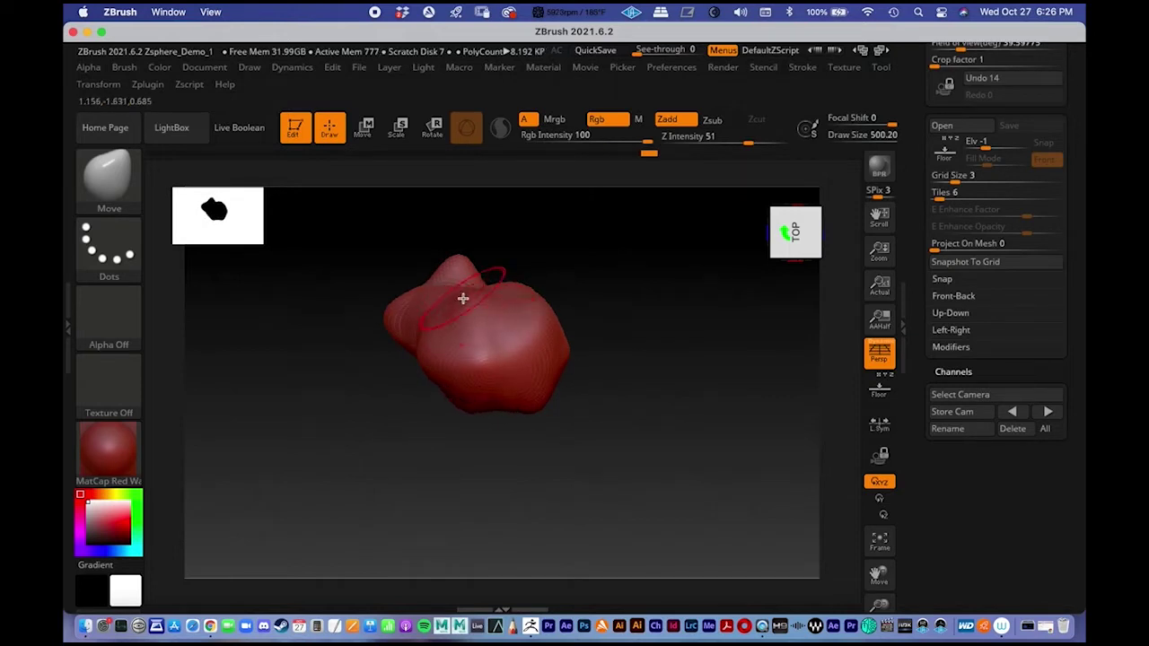
{"action": "key", "text": "shift"}
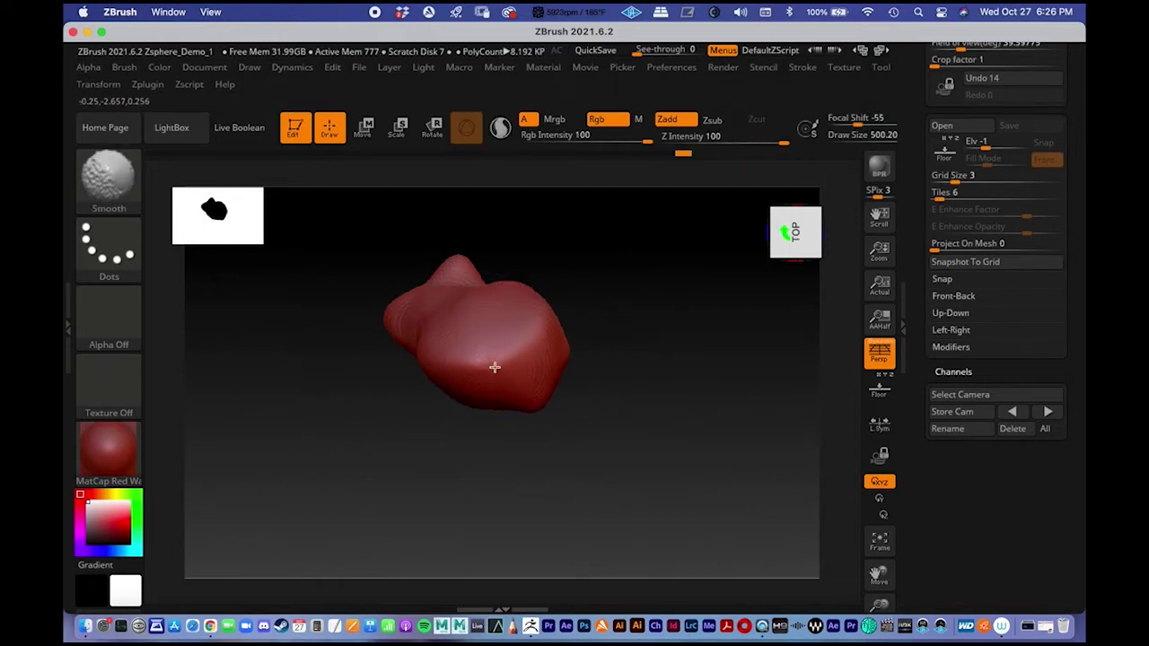
{"action": "left_click_drag", "start_coordinate": [646, 399], "coordinate": [616, 310], "text": "shift"}
- Adjust the jaw area and smooth the side of the face
{"action": "left_click_drag", "start_coordinate": [672, 375], "coordinate": [534, 366]}
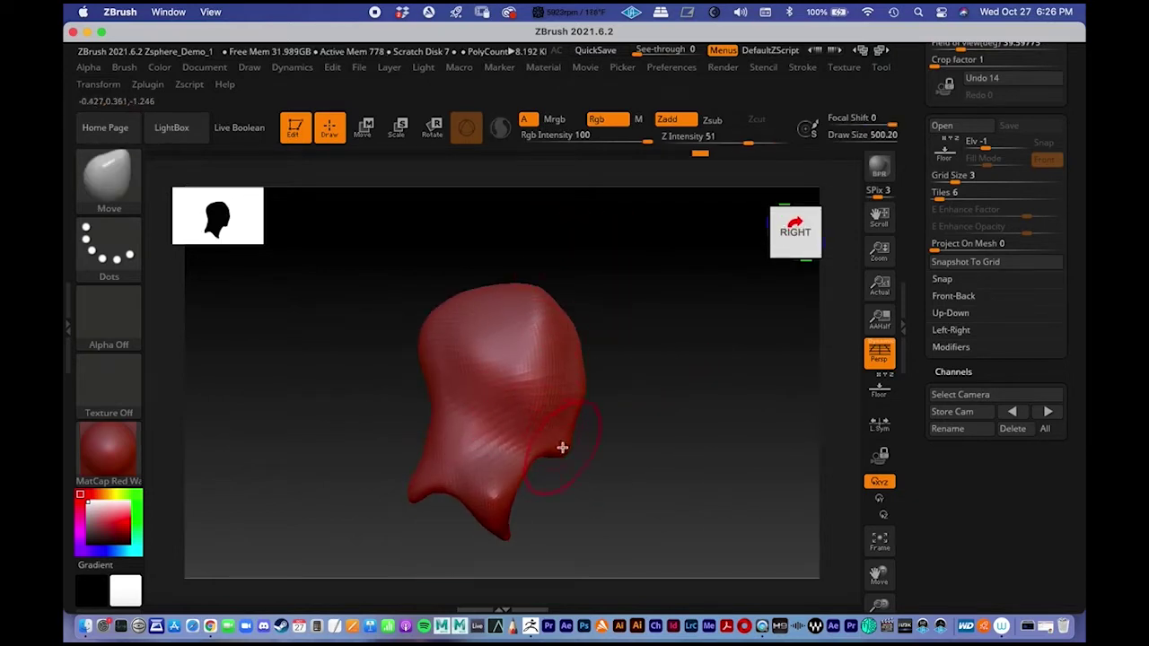
{"action": "left_click_drag", "start_coordinate": [566, 447], "coordinate": [593, 374]}
{"action": "left_click_drag", "start_coordinate": [657, 346], "coordinate": [646, 352]}
{"action": "left_click_drag", "start_coordinate": [551, 341], "coordinate": [556, 355], "text": "shift"}
{"action": "left_click_drag", "start_coordinate": [682, 382], "coordinate": [539, 418]}
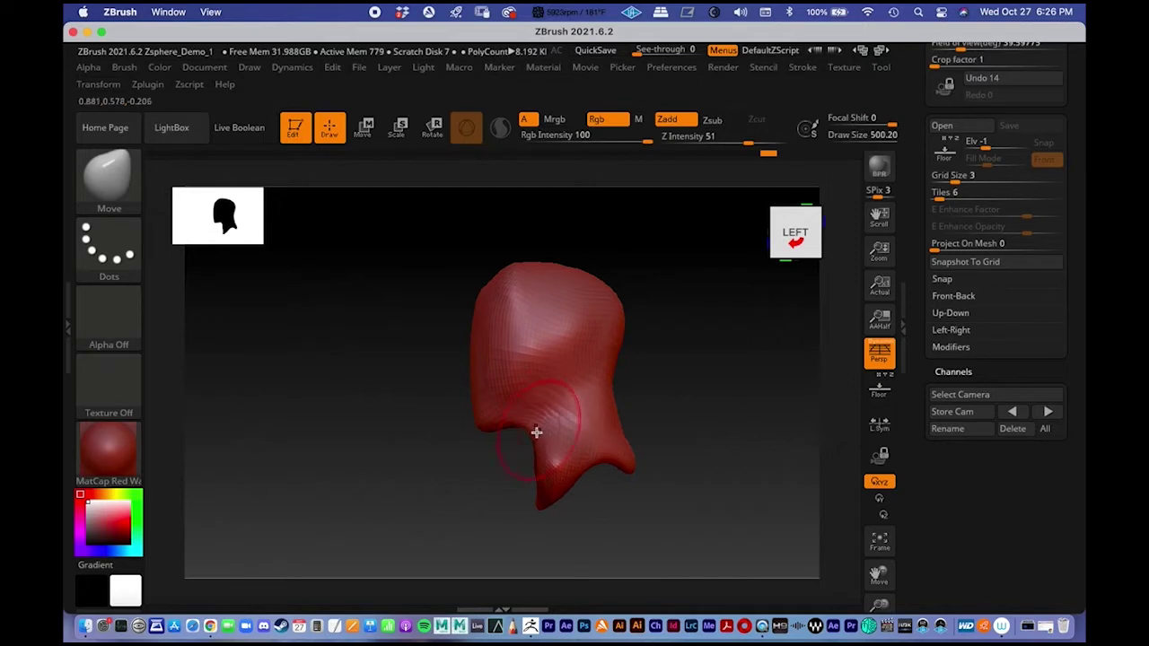
- Round out the temples and crown of the skull, smoothing the surface and lifting the upper rear
{"action": "left_click_drag", "start_coordinate": [618, 380], "coordinate": [563, 323]}
{"action": "mouse_move", "coordinate": [482, 339]}
{"action": "left_mouse_down"}
{"action": "mouse_move", "coordinate": [470, 368]}
{"action": "mouse_move", "coordinate": [541, 338]}
{"action": "mouse_move", "coordinate": [625, 351]}
{"action": "mouse_move", "coordinate": [574, 385]}
{"action": "mouse_move", "coordinate": [589, 273]}
{"action": "left_mouse_up"}
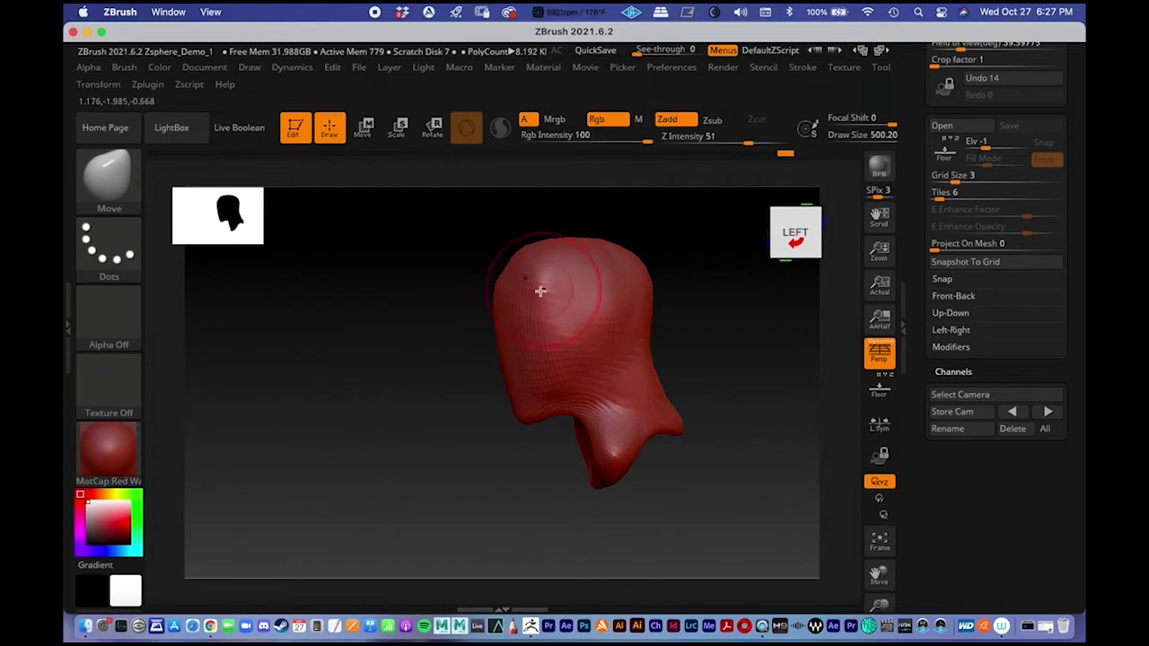
{"action": "key", "text": "shift"}
{"action": "mouse_move", "coordinate": [720, 377]}
{"action": "left_mouse_down"}
{"action": "mouse_move", "coordinate": [710, 364]}
{"action": "mouse_move", "coordinate": [767, 373]}
{"action": "left_mouse_up"}
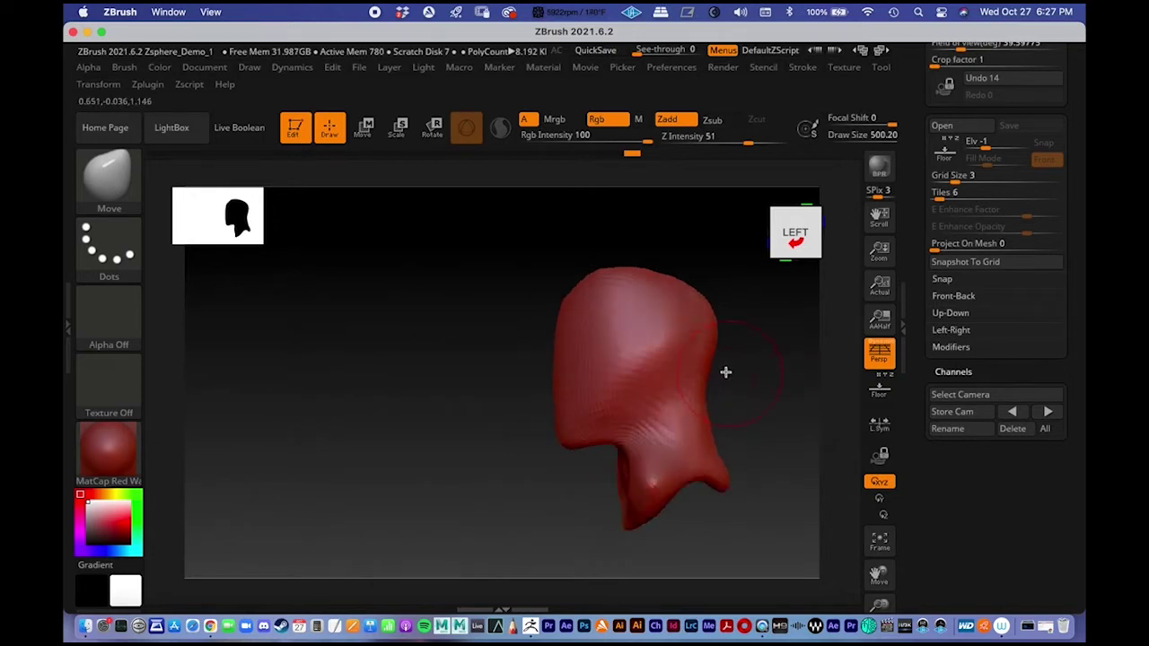
{"action": "left_click_drag", "start_coordinate": [731, 377], "coordinate": [642, 371], "text": "alt"}
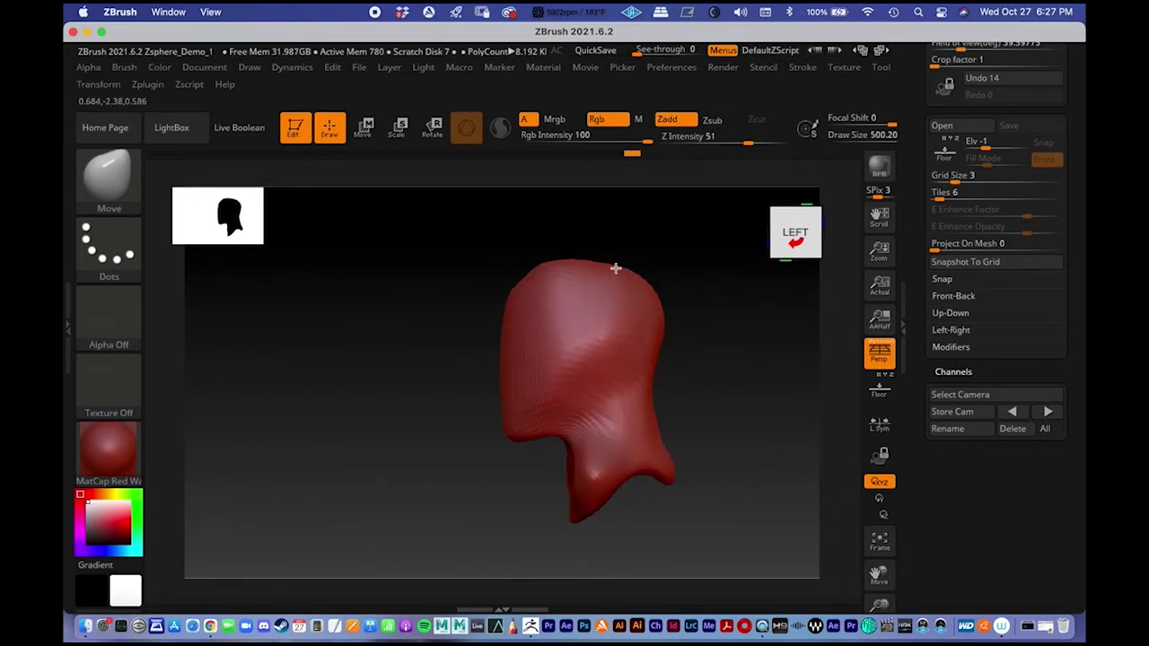
{"action": "left_click_drag", "start_coordinate": [617, 272], "coordinate": [612, 262]}
{"action": "left_click_drag", "start_coordinate": [432, 286], "coordinate": [502, 292]}
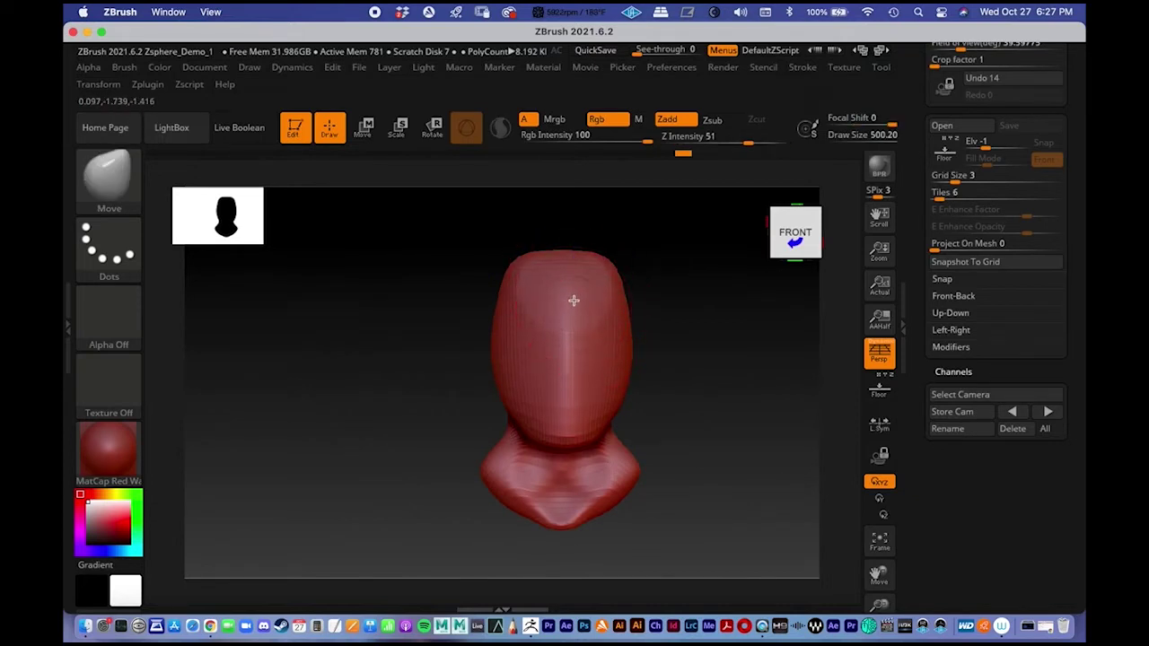
- Reshape and smooth the shoulder base, and refine the neck below the jaw at a draw size of about 311
{"action": "mouse_move", "coordinate": [655, 364]}
{"action": "left_mouse_down"}
{"action": "mouse_move", "coordinate": [687, 375]}
{"action": "mouse_move", "coordinate": [661, 341]}
{"action": "mouse_move", "coordinate": [590, 449]}
{"action": "left_mouse_up"}
{"action": "left_click_drag", "start_coordinate": [667, 469], "coordinate": [649, 515], "text": "shift"}
{"action": "right_click_drag", "start_coordinate": [588, 398], "coordinate": [583, 368], "text": "alt"}
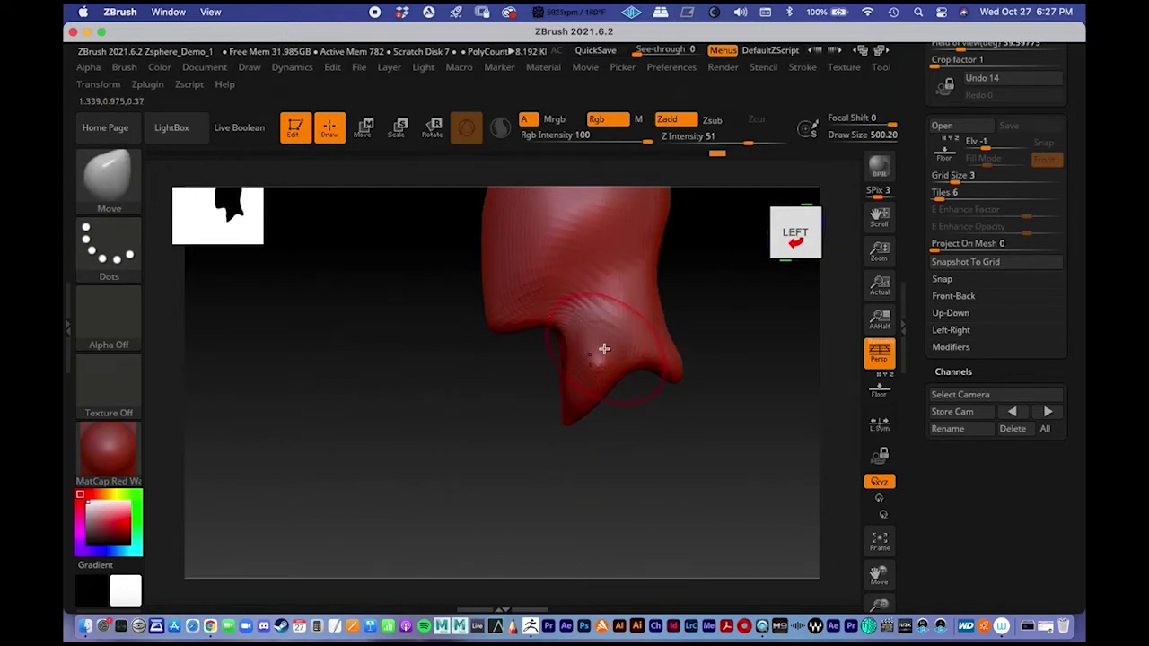
{"action": "mouse_move", "coordinate": [577, 409]}
{"action": "left_mouse_down"}
{"action": "mouse_move", "coordinate": [616, 469]}
{"action": "mouse_move", "coordinate": [606, 365]}
{"action": "mouse_move", "coordinate": [587, 359]}
{"action": "left_mouse_up"}
{"action": "mouse_move", "coordinate": [685, 367]}
{"action": "left_mouse_down"}
{"action": "mouse_move", "coordinate": [588, 357]}
{"action": "mouse_move", "coordinate": [547, 372]}
{"action": "mouse_move", "coordinate": [533, 361]}
{"action": "left_mouse_up"}
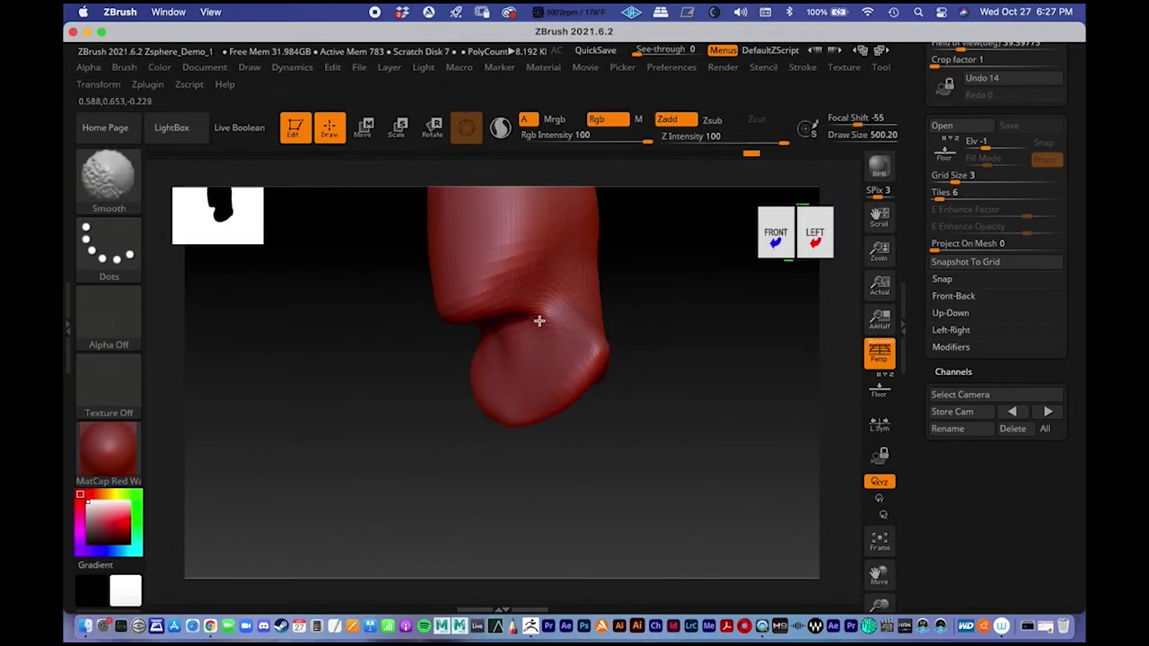
{"action": "key", "text": "shift"}
{"action": "key", "text": "space"}
{"action": "left_click_drag", "start_coordinate": [610, 302], "coordinate": [544, 301]}
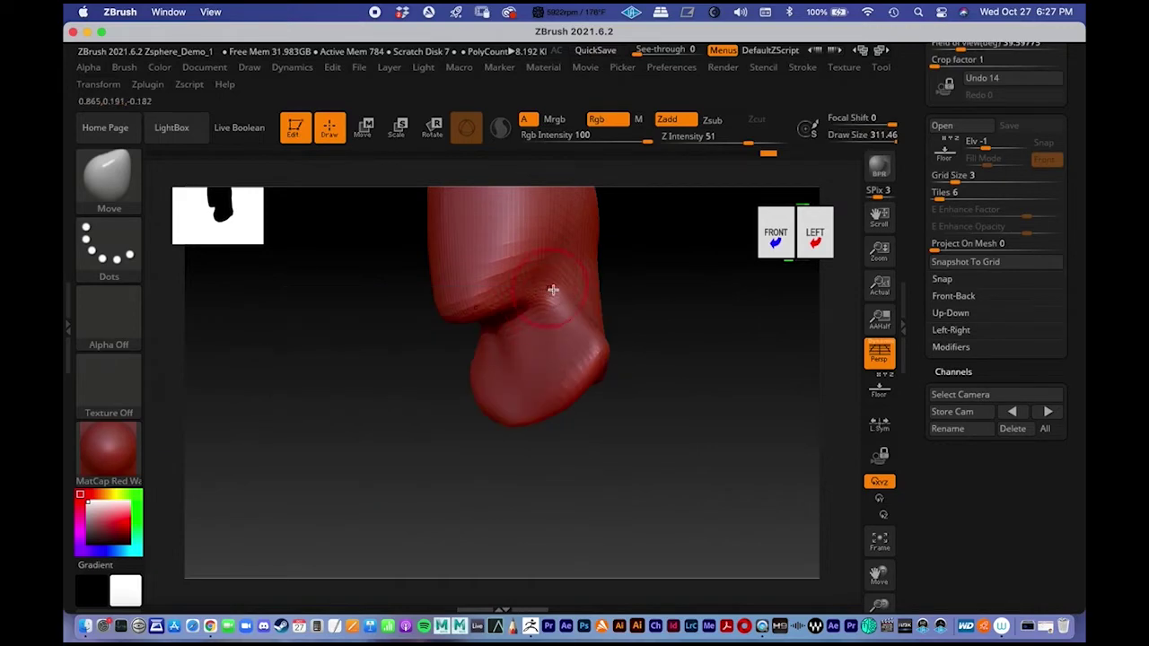
- Show the floor grid without perspective and realign the neck's lower tip and throat with the front and side outlines
{"action": "left_click", "coordinate": [878, 387]}
{"action": "left_click_drag", "start_coordinate": [659, 369], "coordinate": [676, 379], "text": "shift"}
{"action": "left_click_drag", "start_coordinate": [580, 316], "coordinate": [599, 414], "text": "alt"}
{"action": "left_click", "coordinate": [881, 363]}
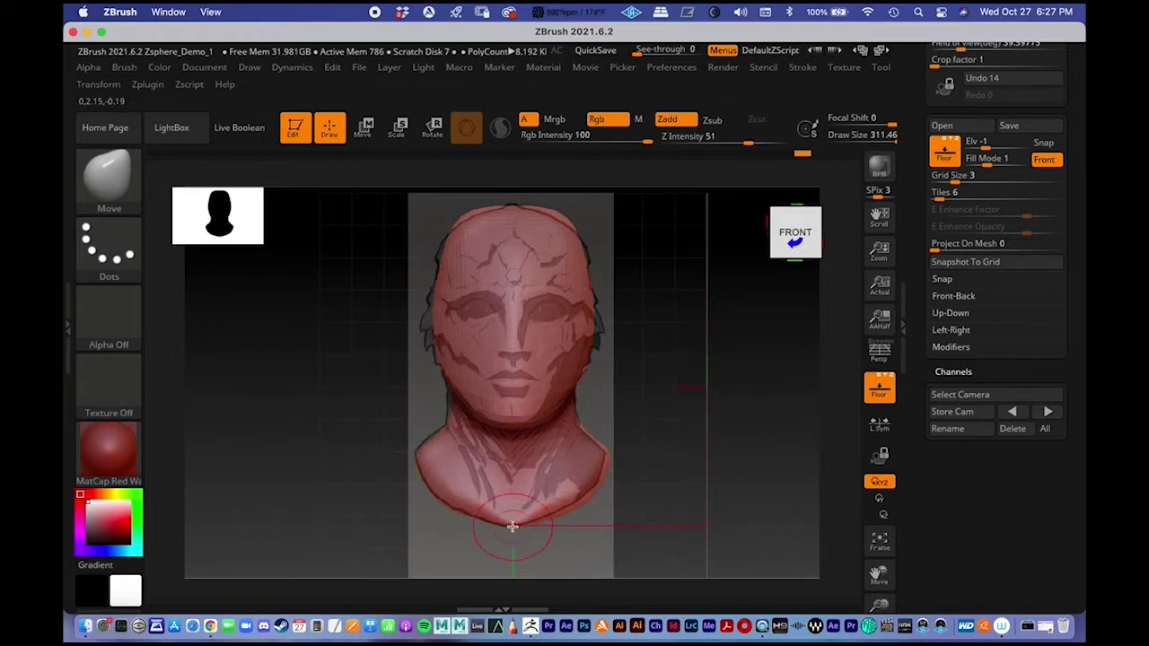
{"action": "left_click_drag", "start_coordinate": [623, 392], "coordinate": [664, 392], "text": "shift"}
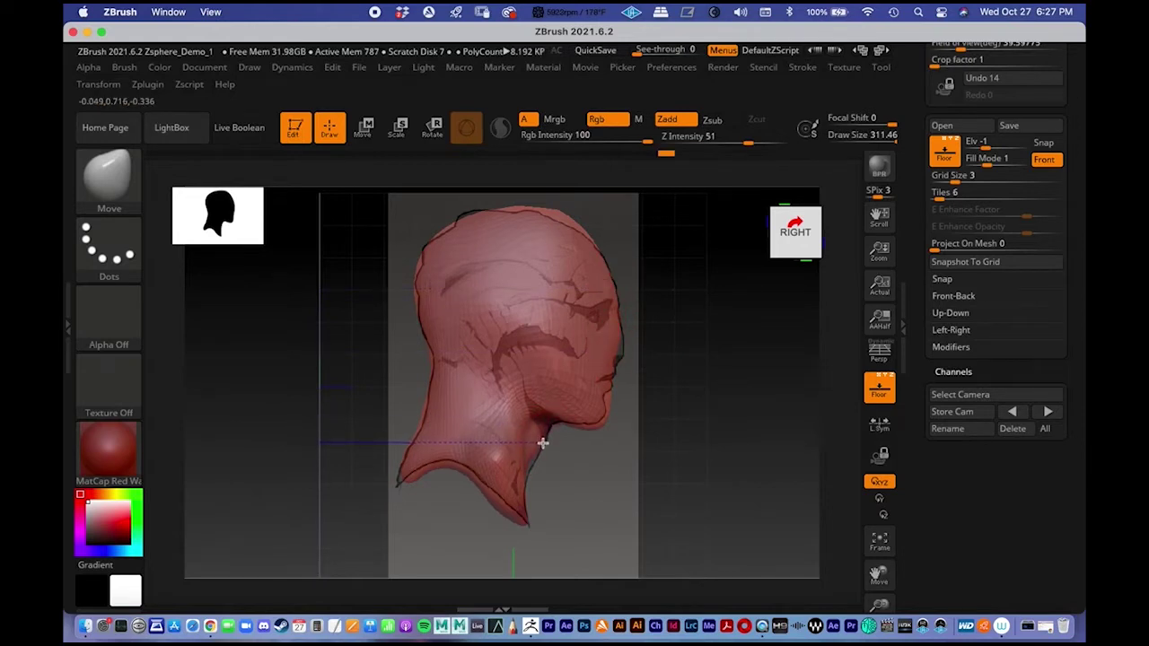
- Set the draw size to about 400 and round the upper back of the skull
{"action": "mouse_move", "coordinate": [652, 267]}
{"action": "left_mouse_down"}
{"action": "mouse_move", "coordinate": [685, 339]}
{"action": "mouse_move", "coordinate": [658, 380]}
{"action": "mouse_move", "coordinate": [487, 326]}
{"action": "mouse_move", "coordinate": [503, 323]}
{"action": "left_mouse_up"}
{"action": "key", "text": "space"}
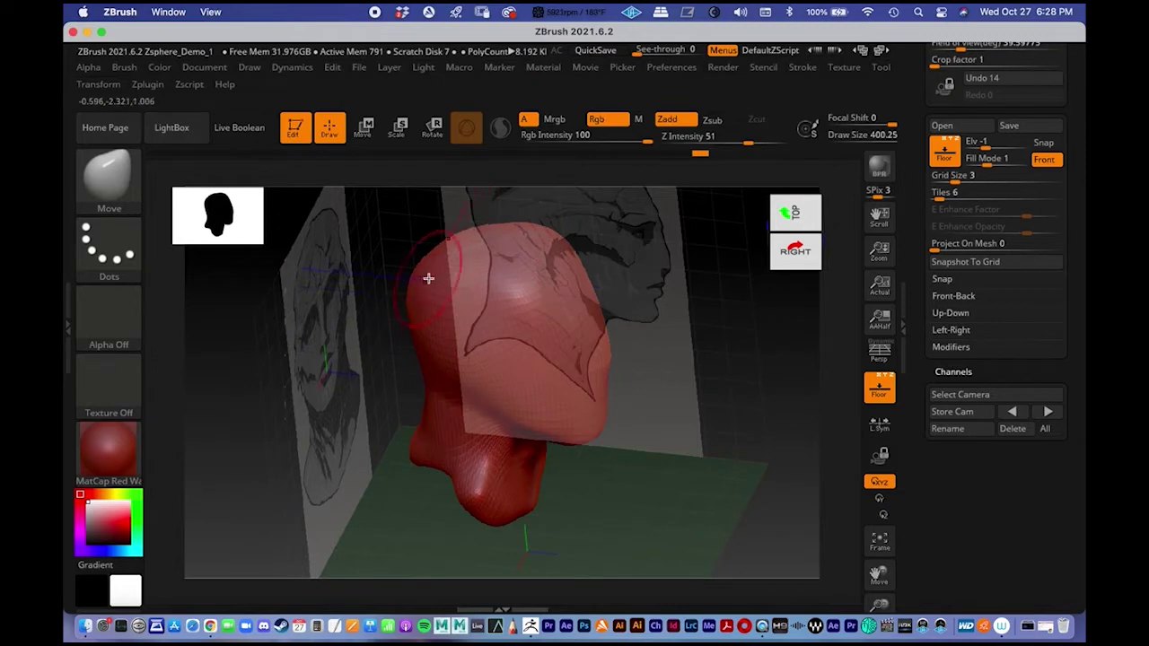
{"action": "left_click_drag", "start_coordinate": [697, 339], "coordinate": [707, 329], "text": "shift"}
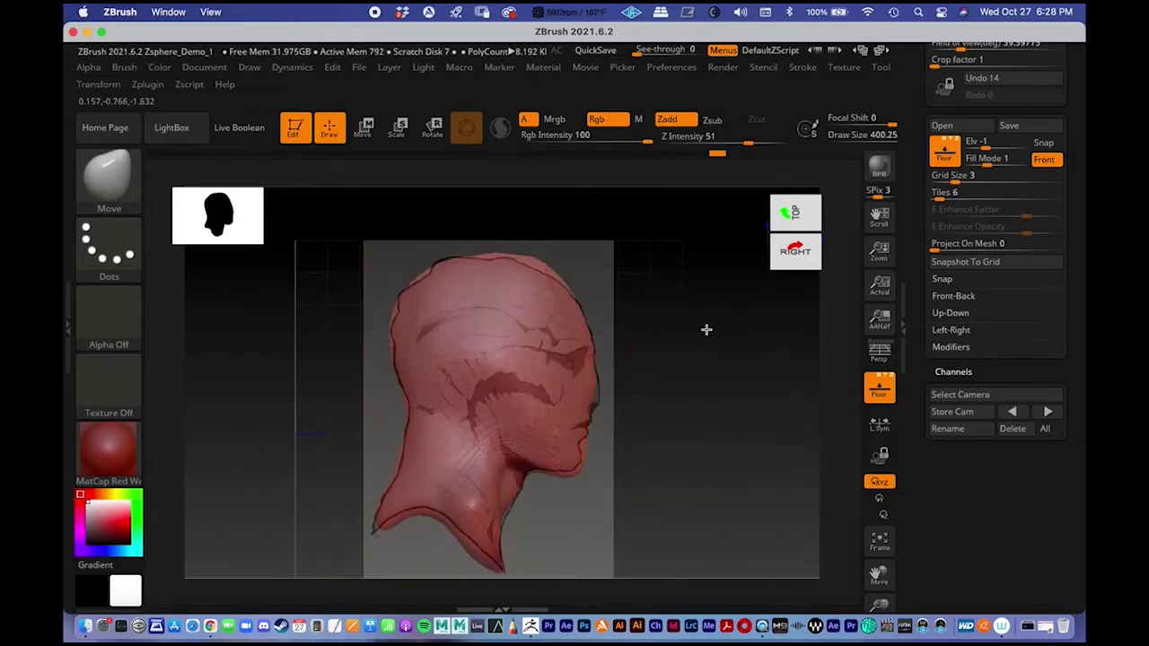
- Hide the floor grid, turn perspective on and reduce the draw size to about 217 for the neck area
{"action": "left_click_drag", "start_coordinate": [675, 377], "coordinate": [628, 334], "text": "alt"}
{"action": "left_click", "coordinate": [870, 387]}
{"action": "key", "text": "p"}
{"action": "mouse_move", "coordinate": [793, 386]}
{"action": "left_mouse_down"}
{"action": "mouse_move", "coordinate": [631, 338]}
{"action": "mouse_move", "coordinate": [647, 332]}
{"action": "mouse_move", "coordinate": [559, 230]}
{"action": "mouse_move", "coordinate": [654, 333]}
{"action": "left_mouse_up"}
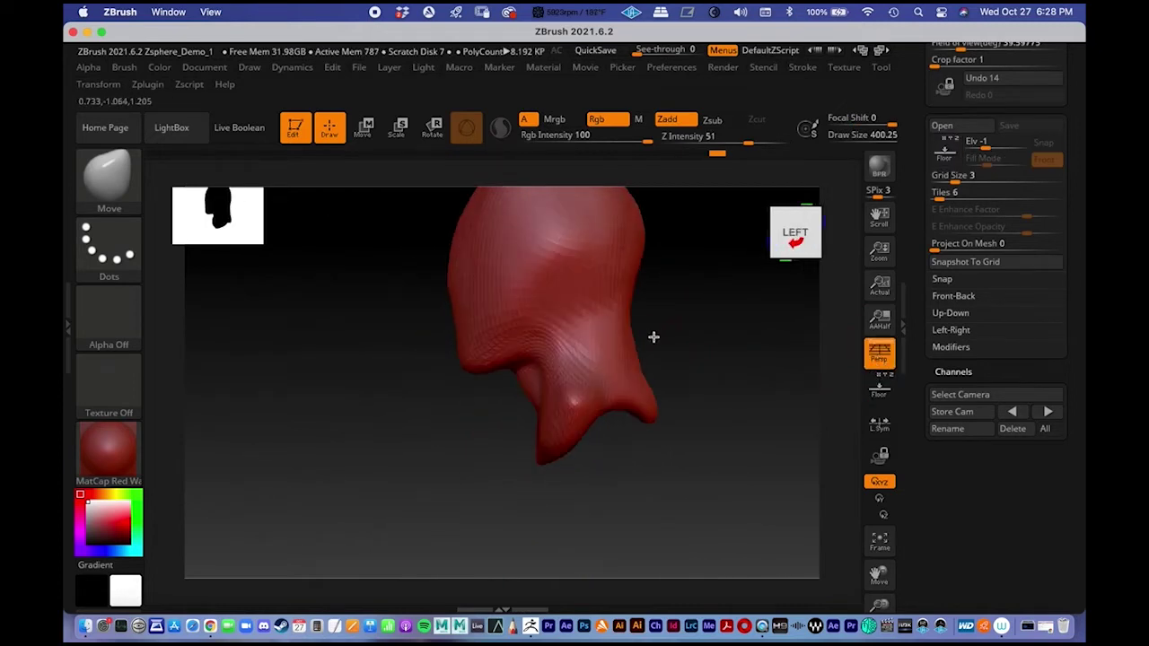
{"action": "key", "text": "space"}
{"action": "mouse_move", "coordinate": [573, 356]}
{"action": "left_mouse_down"}
{"action": "mouse_move", "coordinate": [547, 359]}
{"action": "mouse_move", "coordinate": [569, 347]}
{"action": "left_mouse_up"}
{"action": "left_click", "coordinate": [109, 175]}
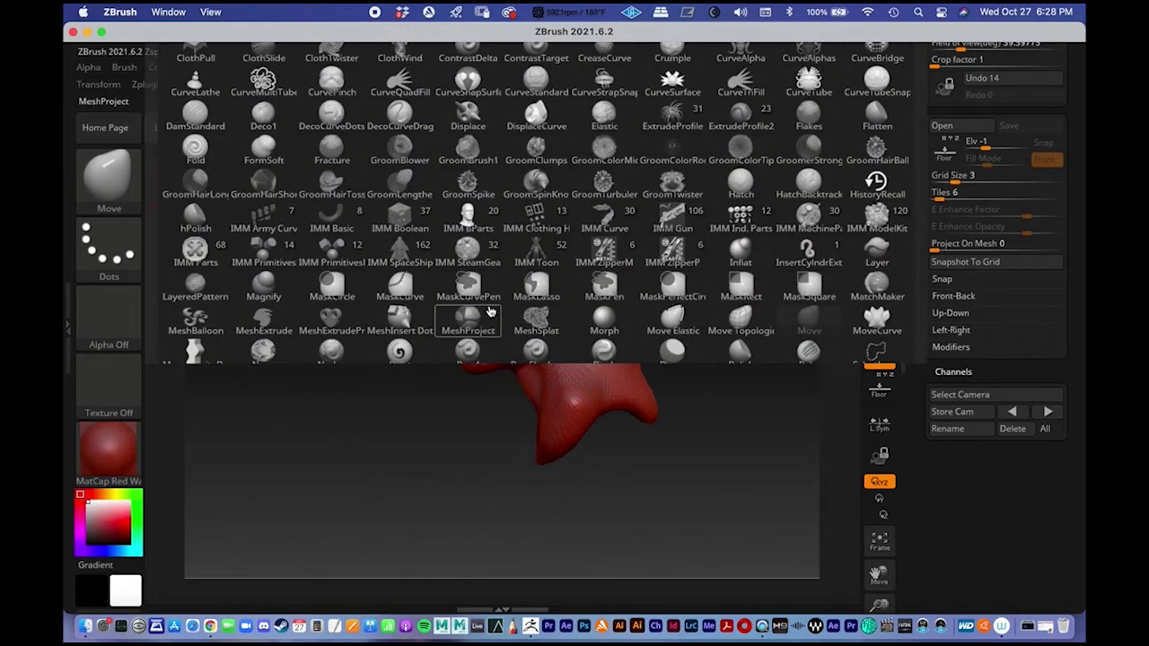
{"action": "key", "text": "m"}
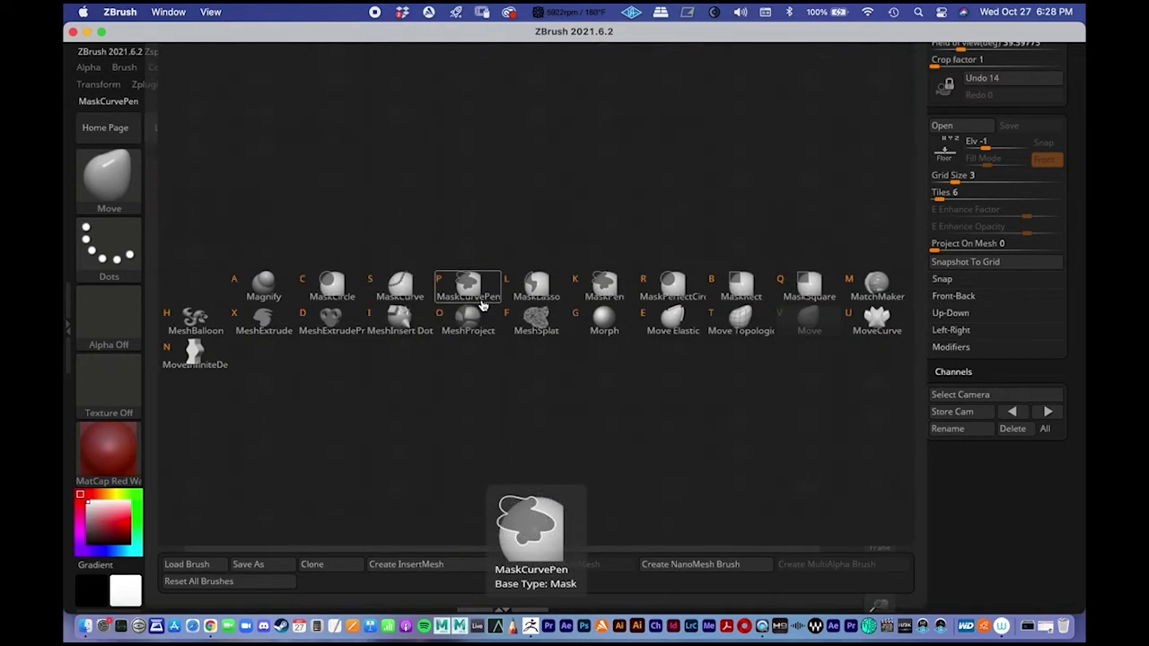
{"action": "key", "text": "f"}
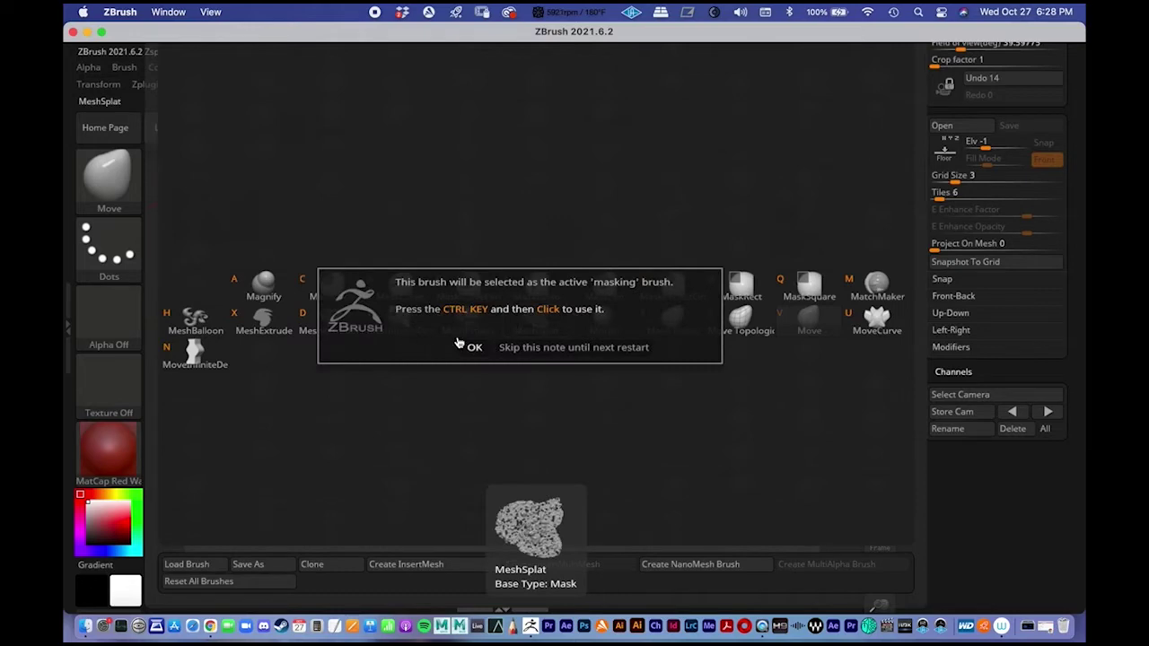
{"action": "left_click", "coordinate": [475, 350]}
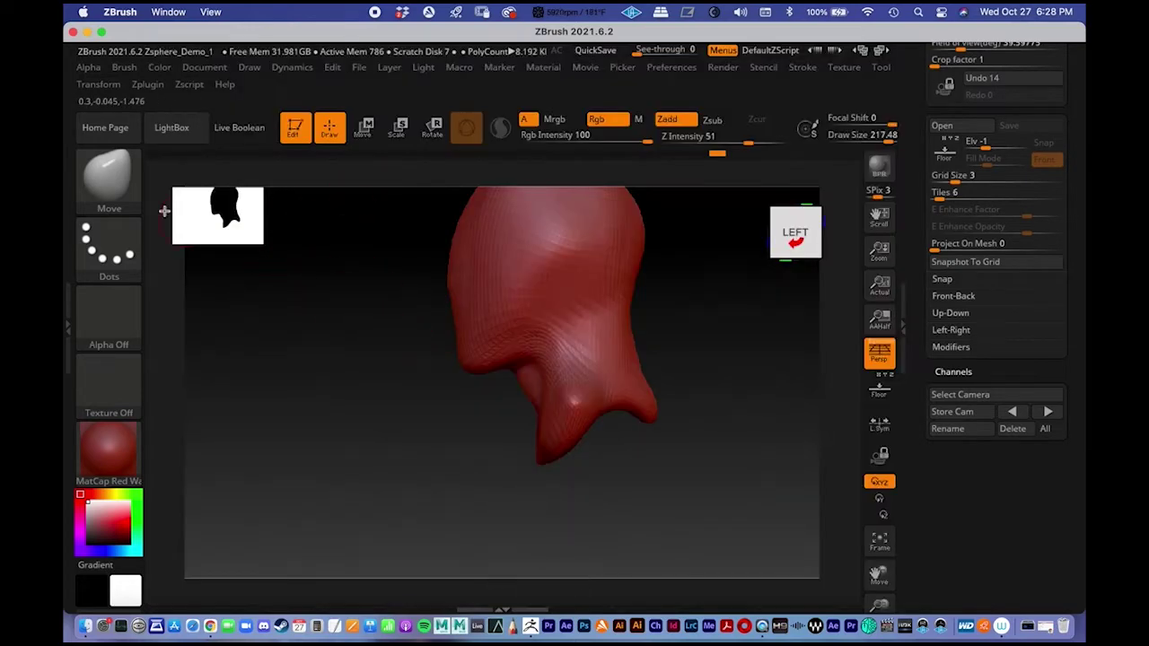
- Switch to the ClayTubes brush and divide the head mesh to subdivision level 2
{"action": "key", "text": "b"}
{"action": "key", "text": "c"}
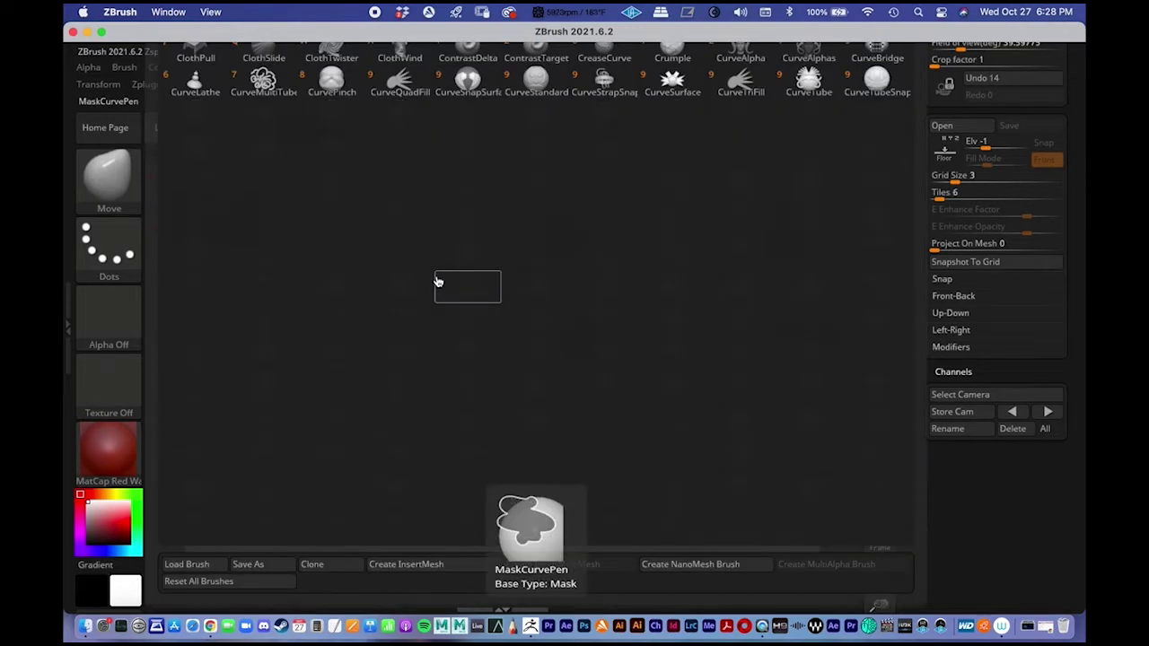
{"action": "key", "text": "t"}
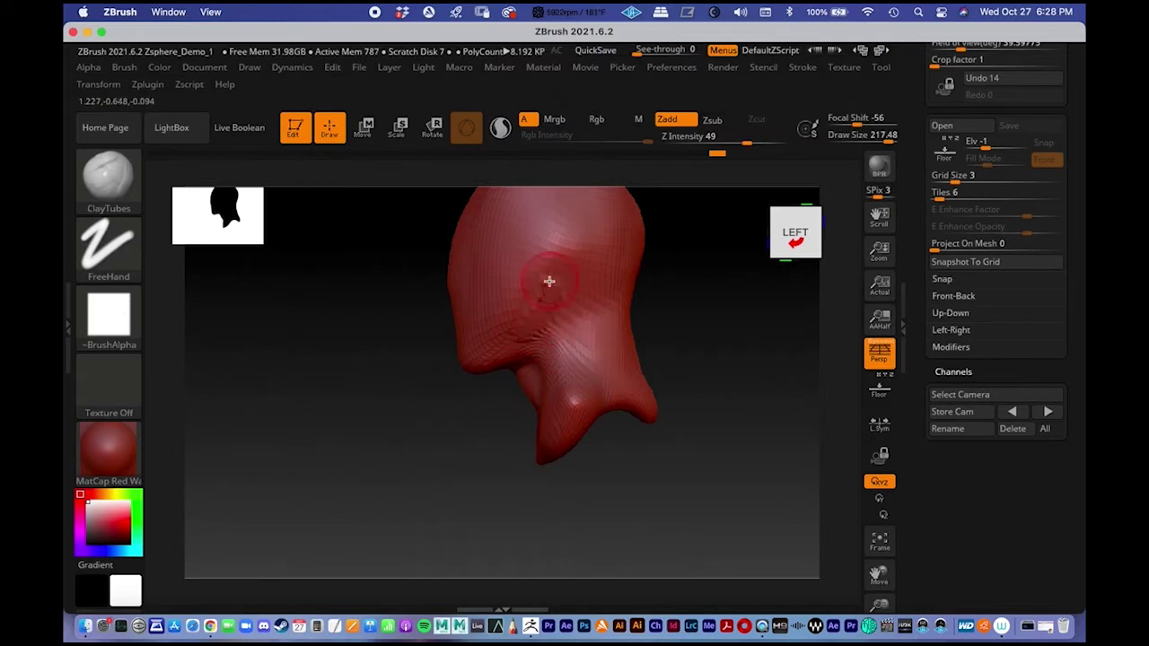
{"action": "left_click_drag", "start_coordinate": [669, 316], "coordinate": [772, 323], "text": "shift"}
{"action": "left_click_drag", "start_coordinate": [613, 323], "coordinate": [624, 359], "text": "alt"}
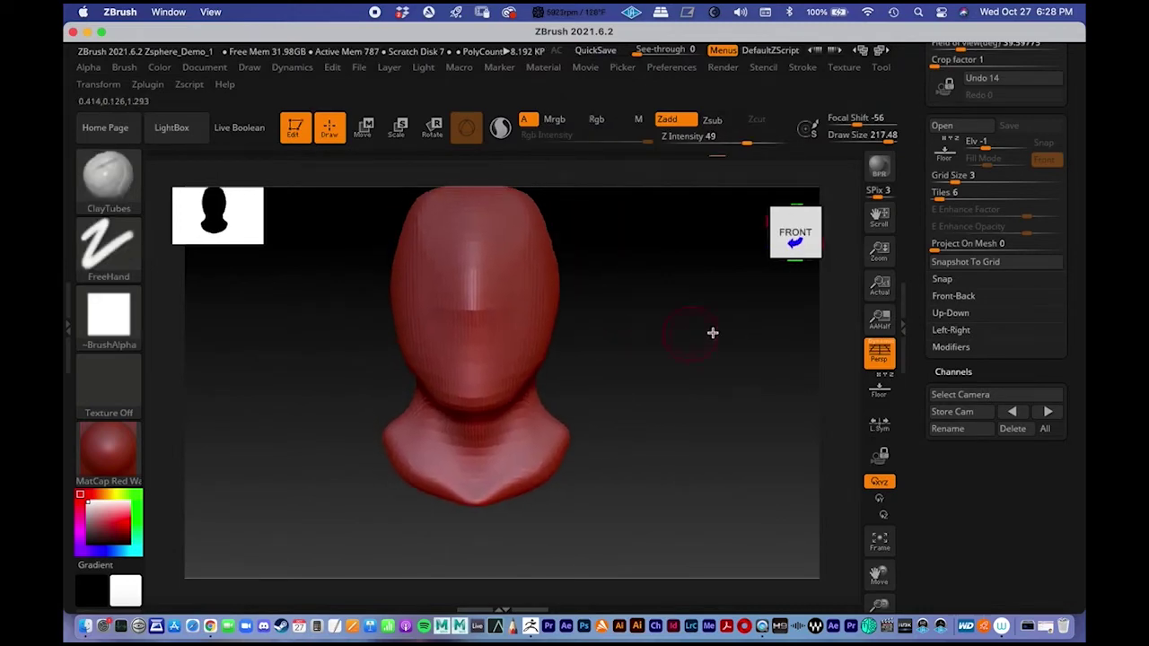
{"action": "mouse_move", "coordinate": [916, 258]}
{"action": "left_mouse_down"}
{"action": "mouse_move", "coordinate": [907, 452]}
{"action": "mouse_move", "coordinate": [926, 530]}
{"action": "left_mouse_up"}
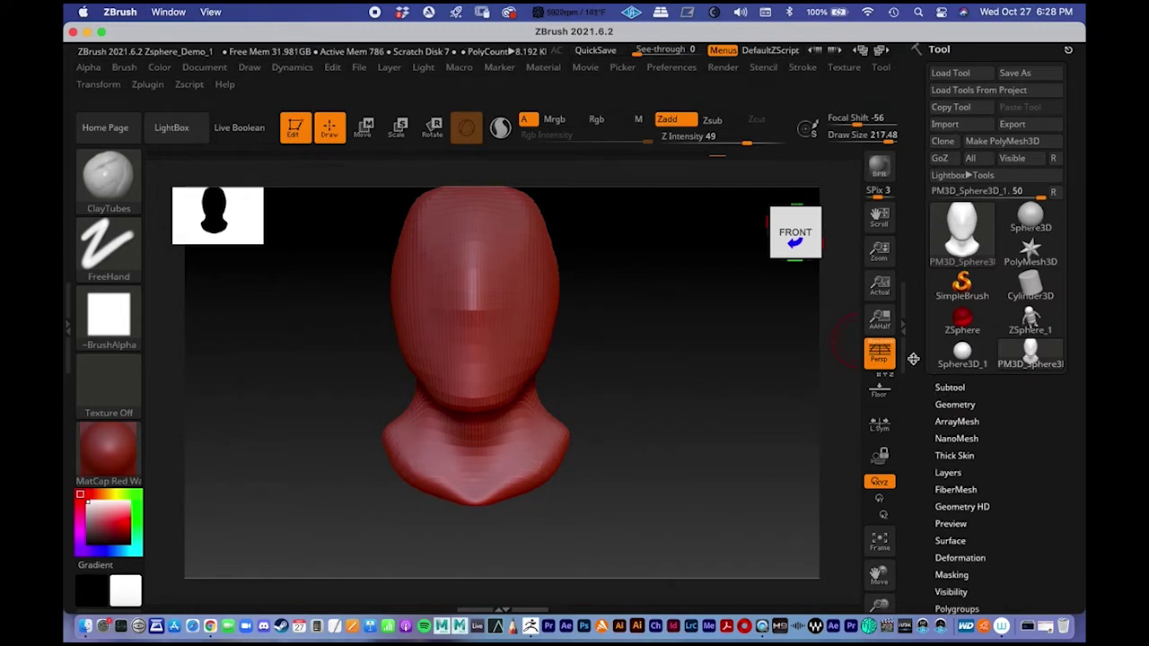
{"action": "left_click", "coordinate": [952, 405]}
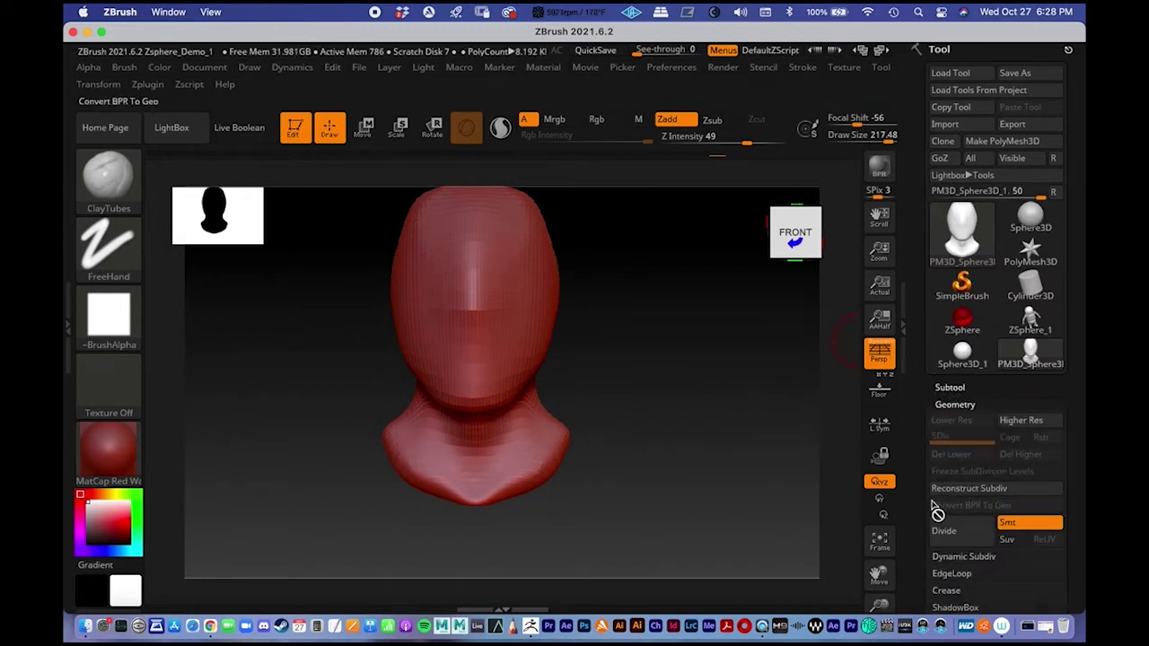
{"action": "left_click", "coordinate": [943, 530]}
{"action": "left_click_drag", "start_coordinate": [700, 356], "coordinate": [552, 321]}
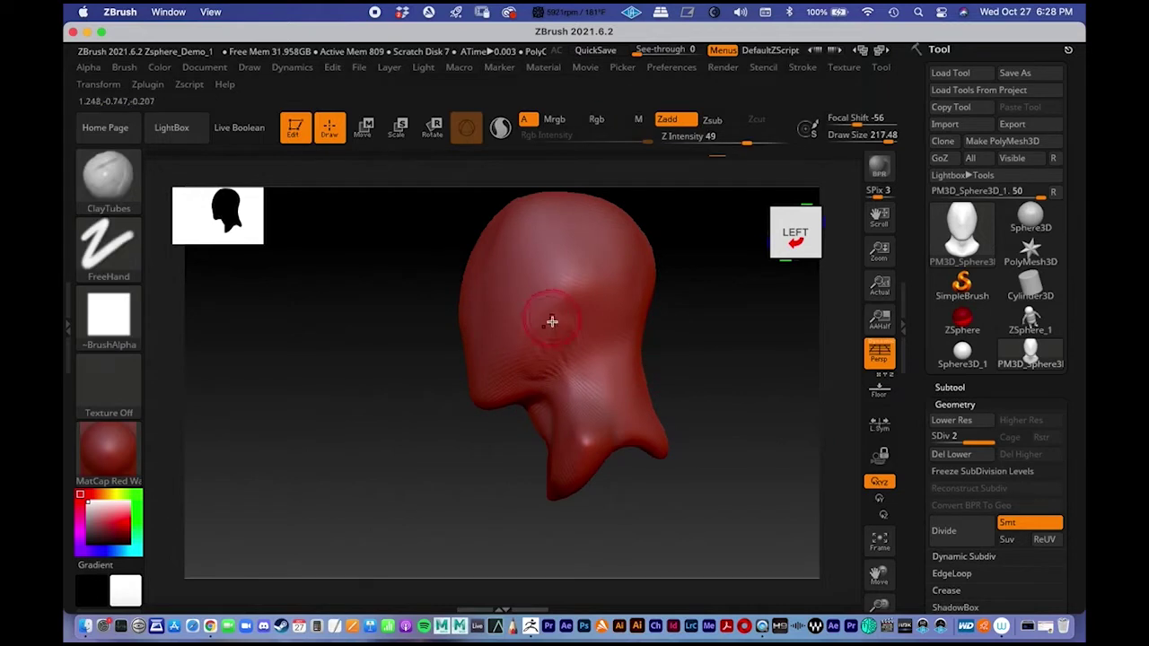
- Smooth the jawline, then build up and smooth the side neck muscles and collarbone area with ClayTubes at draw size about 217
{"action": "mouse_move", "coordinate": [513, 382]}
{"action": "left_mouse_down", "text": "shift"}
{"action": "mouse_move", "coordinate": [557, 329]}
{"action": "mouse_move", "coordinate": [542, 357]}
{"action": "mouse_move", "coordinate": [543, 339]}
{"action": "left_mouse_up", "text": "shift"}
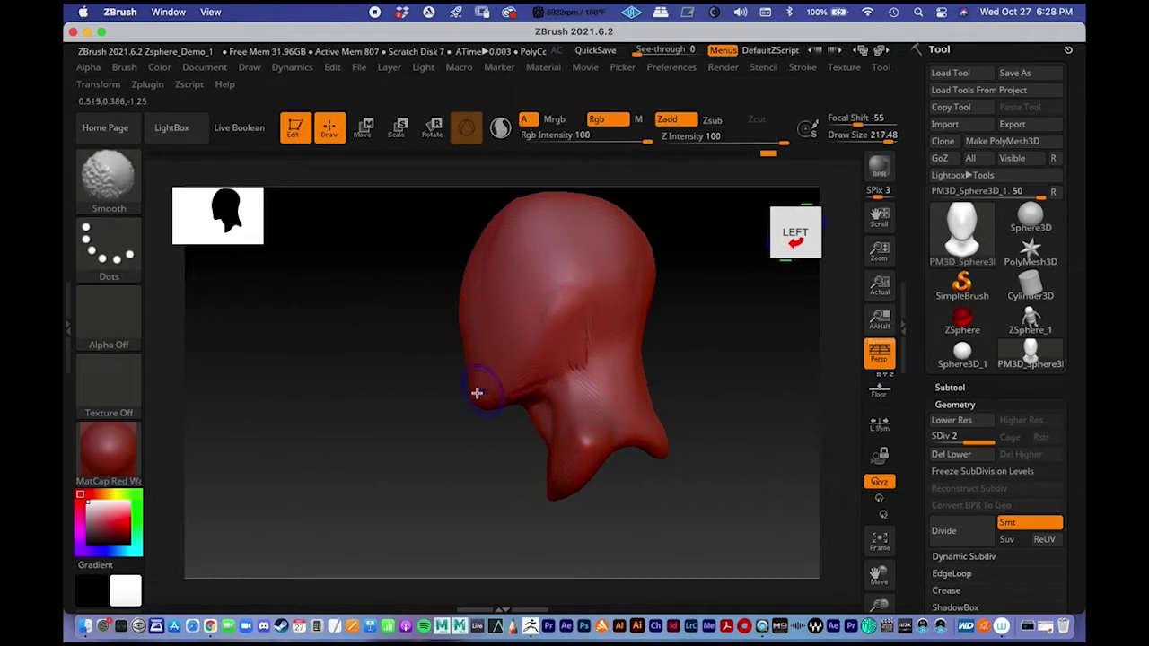
{"action": "left_click_drag", "start_coordinate": [392, 397], "coordinate": [467, 403], "text": "shift"}
{"action": "mouse_move", "coordinate": [658, 334]}
{"action": "left_mouse_down"}
{"action": "mouse_move", "coordinate": [613, 326]}
{"action": "mouse_move", "coordinate": [592, 337]}
{"action": "left_mouse_up"}
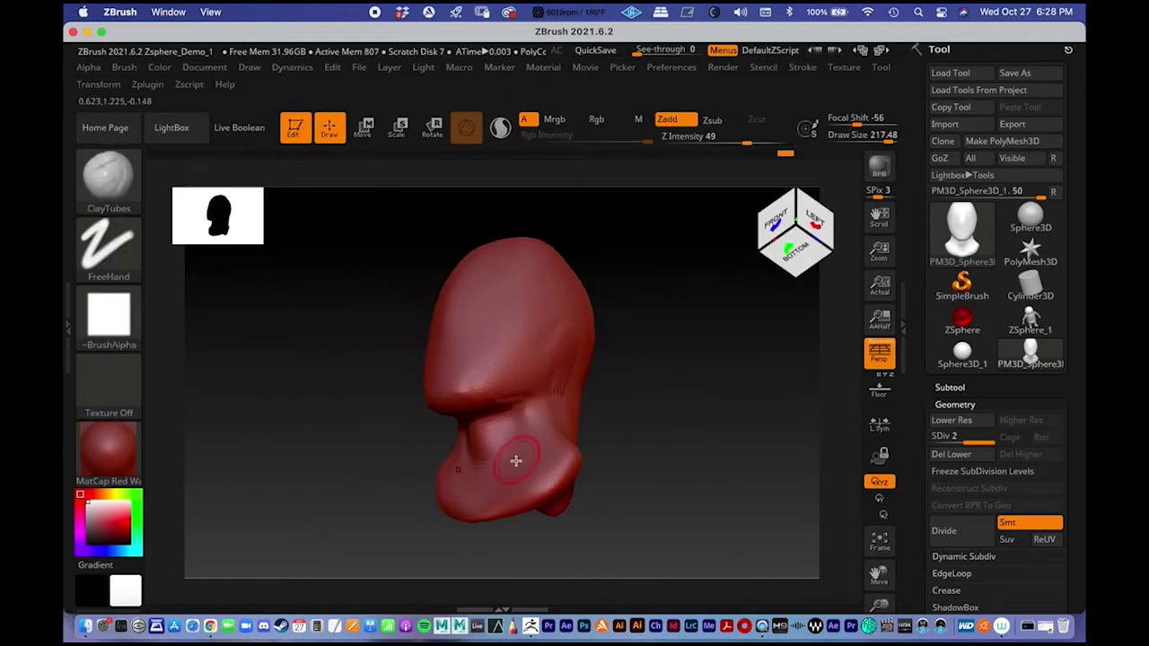
{"action": "left_click_drag", "start_coordinate": [493, 470], "coordinate": [558, 392], "text": "shift"}
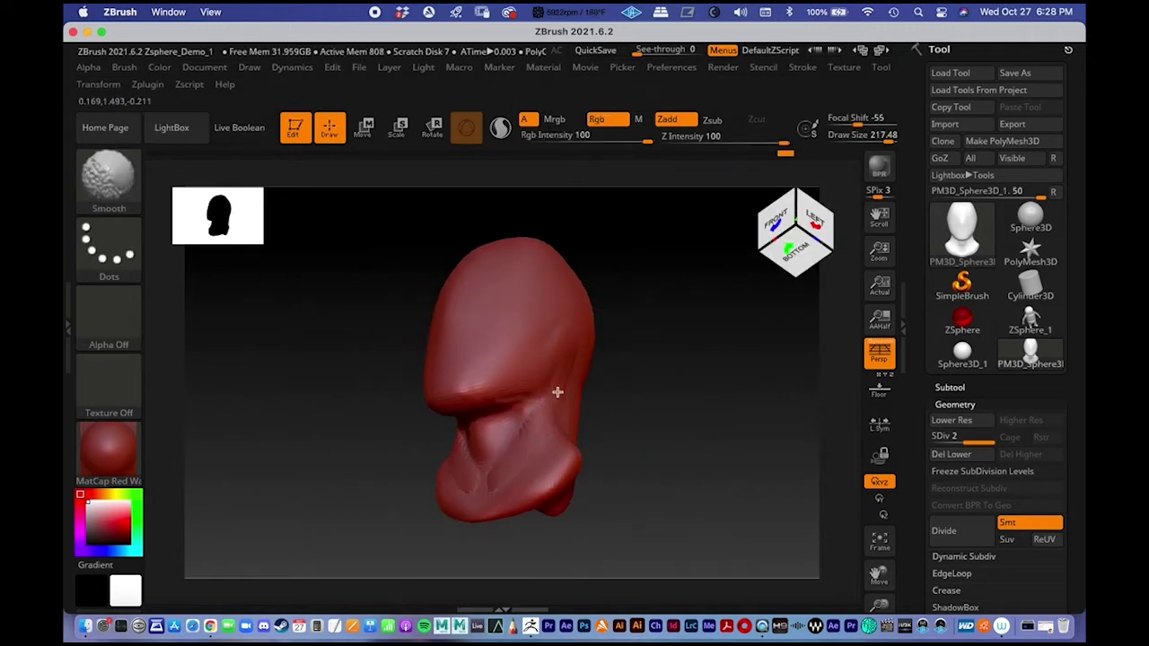
{"action": "left_click_drag", "start_coordinate": [495, 483], "coordinate": [479, 507], "text": "shift"}
{"action": "key", "text": "shift"}
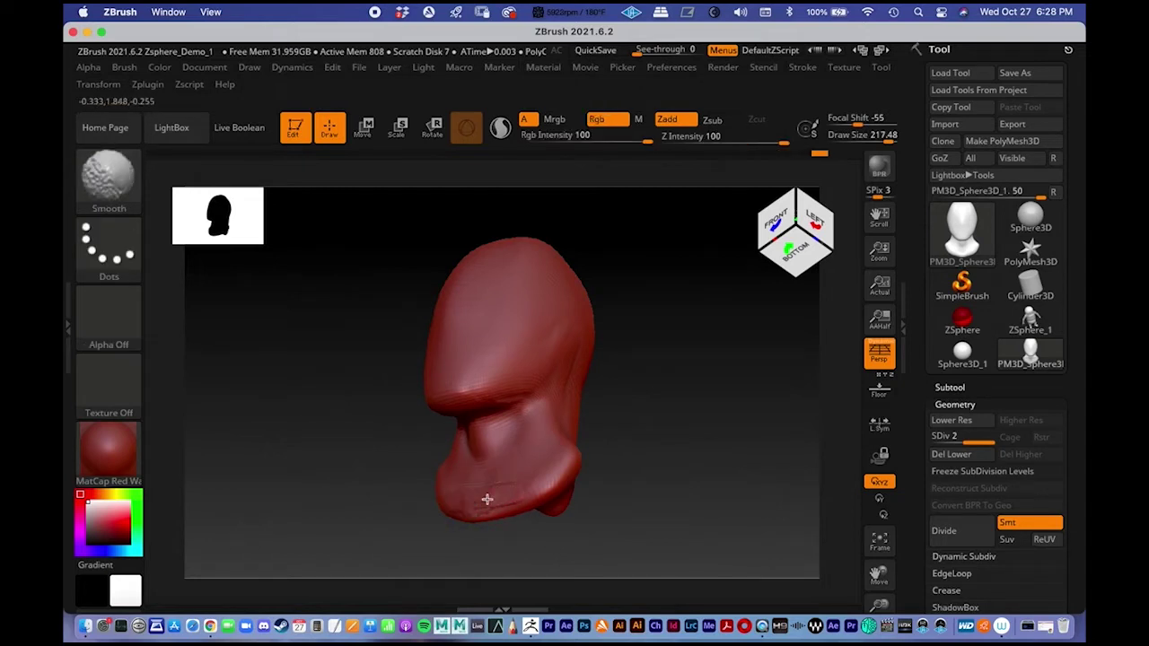
- Add clay down the side of the neck from behind the jaw and undo the last stroke
{"action": "left_click_drag", "start_coordinate": [646, 431], "coordinate": [610, 454]}
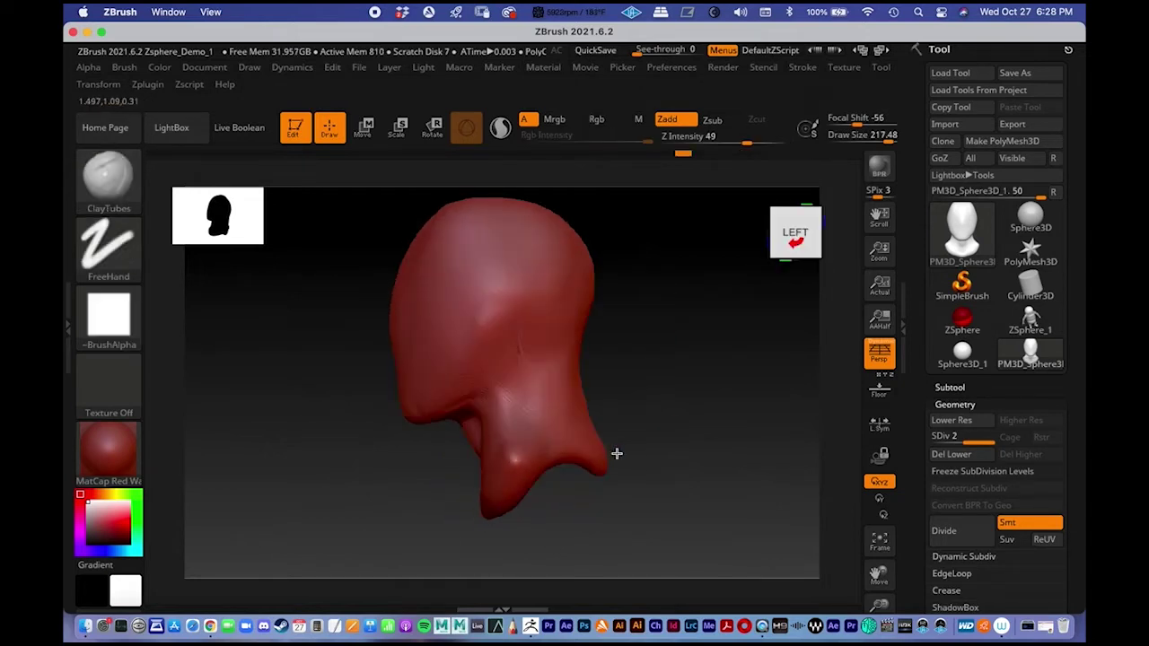
{"action": "mouse_move", "coordinate": [519, 343]}
{"action": "left_mouse_down"}
{"action": "mouse_move", "coordinate": [513, 397]}
{"action": "mouse_move", "coordinate": [510, 313]}
{"action": "mouse_move", "coordinate": [494, 426]}
{"action": "left_mouse_up"}
{"action": "mouse_move", "coordinate": [629, 396]}
{"action": "left_mouse_down"}
{"action": "mouse_move", "coordinate": [682, 361]}
{"action": "mouse_move", "coordinate": [652, 374]}
{"action": "mouse_move", "coordinate": [673, 345]}
{"action": "mouse_move", "coordinate": [639, 323]}
{"action": "left_mouse_up"}
{"action": "key", "text": "ctrl"}
{"action": "key", "text": "ctrl+z"}
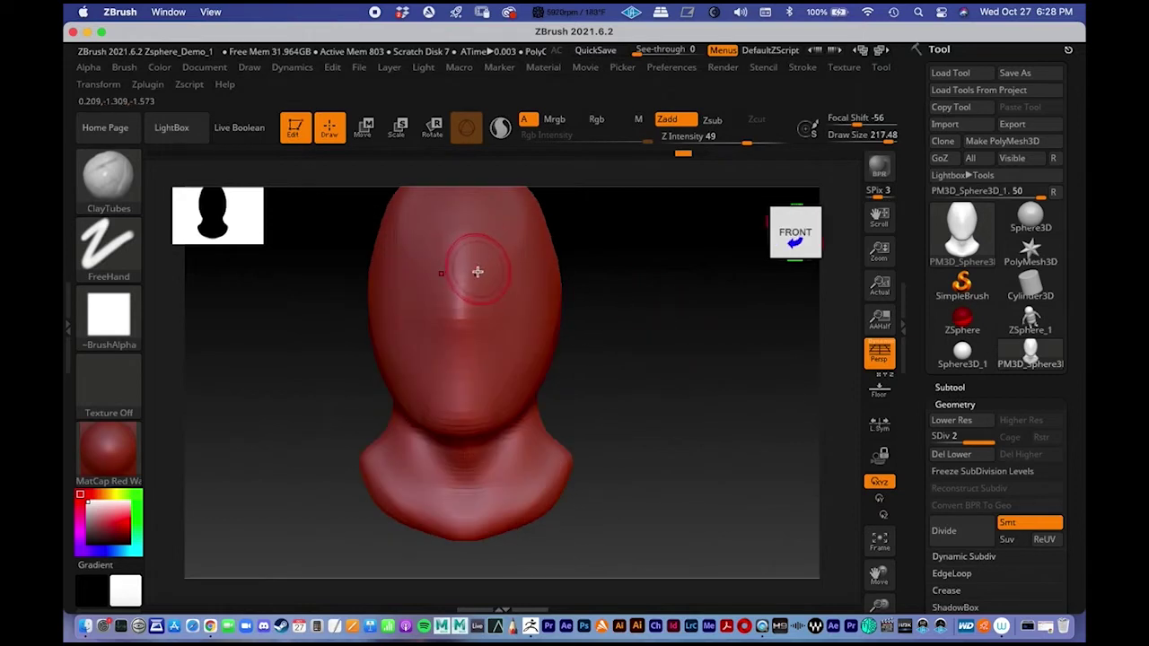
- Reduce the draw size to about 136 and show the front reference on the floor grid with perspective off
{"action": "key", "text": "space"}
{"action": "left_click_drag", "start_coordinate": [472, 276], "coordinate": [463, 279]}
{"action": "left_click_drag", "start_coordinate": [595, 342], "coordinate": [597, 364], "text": "alt"}
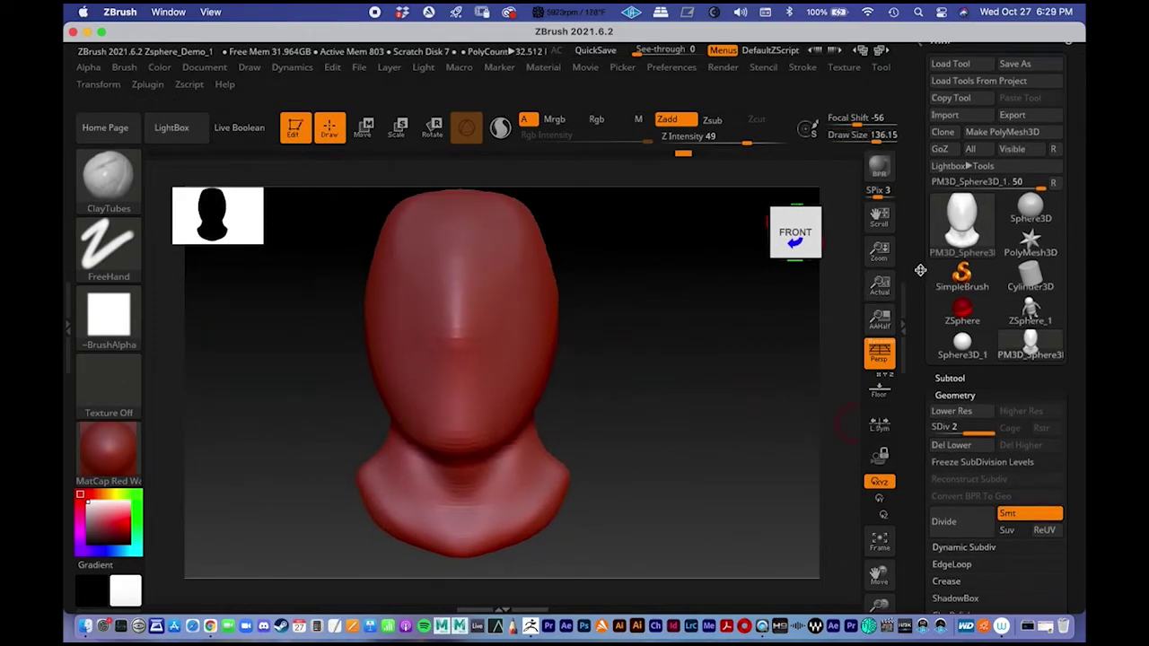
{"action": "scroll", "coordinate": [917, 261], "scroll_direction": "down", "scroll_amount": 5}
{"action": "scroll", "coordinate": [915, 248], "scroll_direction": "up", "scroll_amount": 4}
{"action": "scroll", "coordinate": [915, 248], "scroll_direction": "up", "scroll_amount": 1}
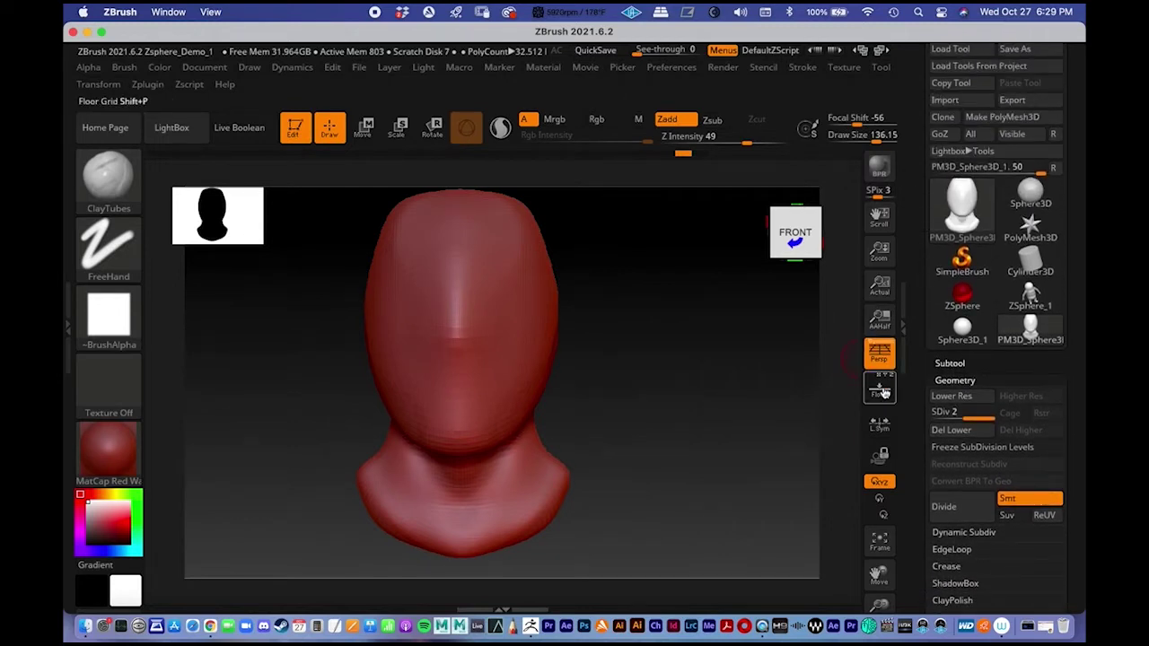
{"action": "left_click", "coordinate": [878, 381]}
{"action": "key", "text": "p"}
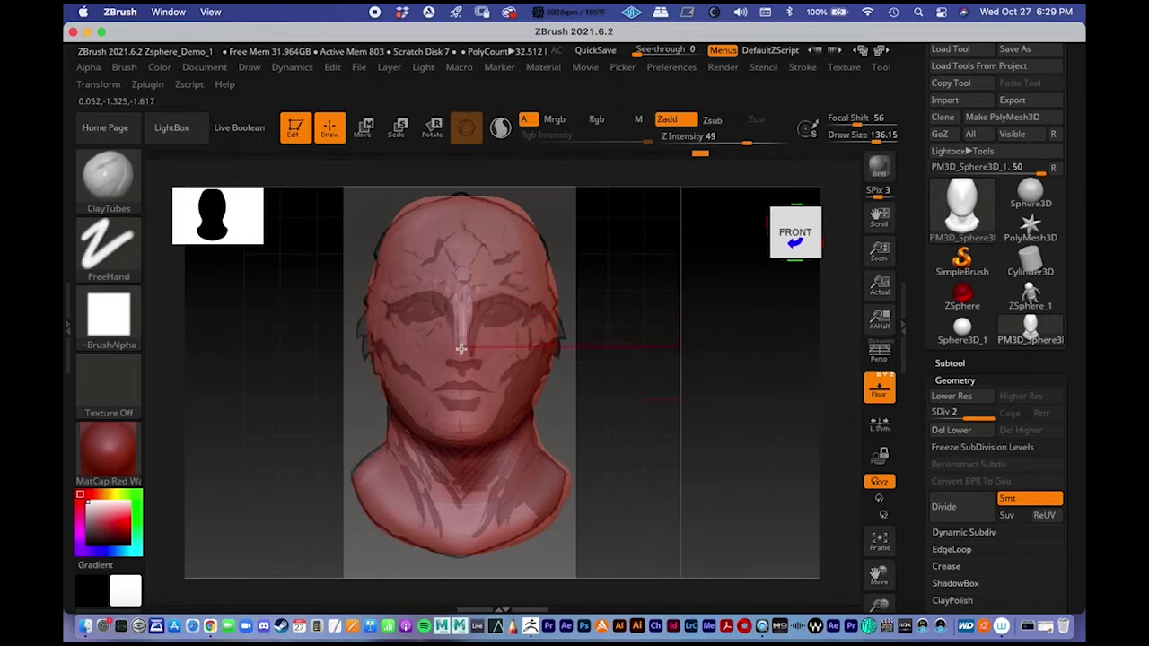
- Block in the nose, brow ridge and cheekbones over the front reference, reducing the draw size to about 37 for smaller details
{"action": "left_click_drag", "start_coordinate": [463, 348], "coordinate": [464, 345]}
{"action": "left_click_drag", "start_coordinate": [465, 290], "coordinate": [510, 277]}
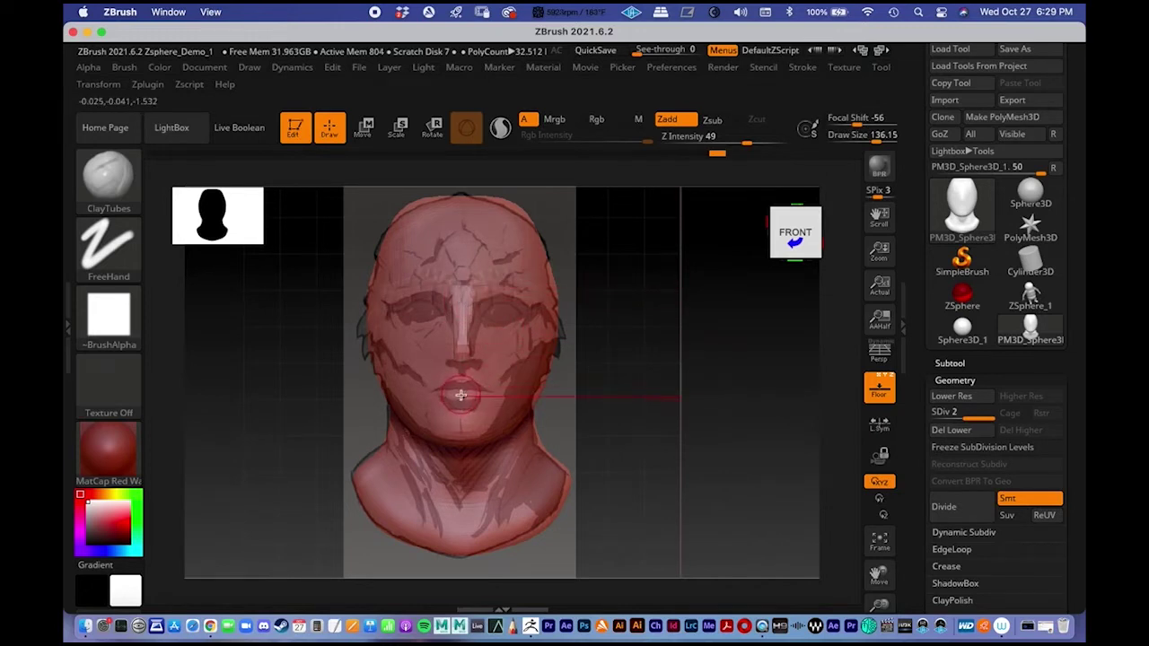
{"action": "key", "text": "space"}
{"action": "left_click", "coordinate": [435, 370]}
{"action": "left_click_drag", "start_coordinate": [436, 369], "coordinate": [444, 369]}
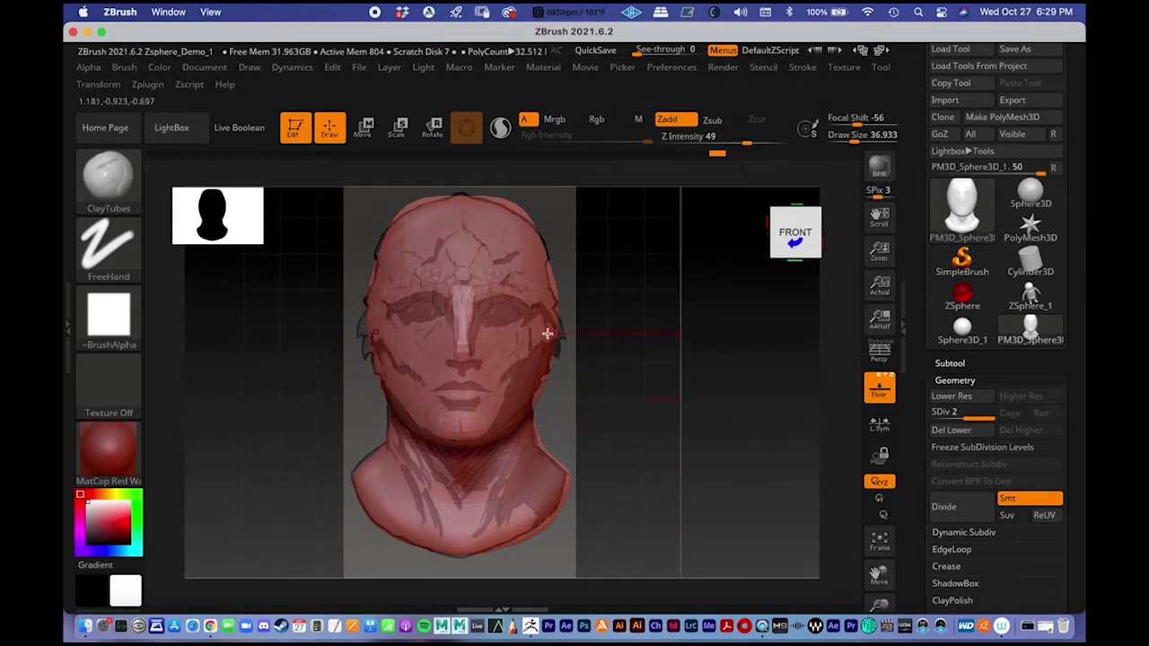
- Switch to the Move brush at draw size about 158 and pull the ear areas out from the sides of the head
{"action": "key", "text": "space"}
{"action": "left_click", "coordinate": [507, 386]}
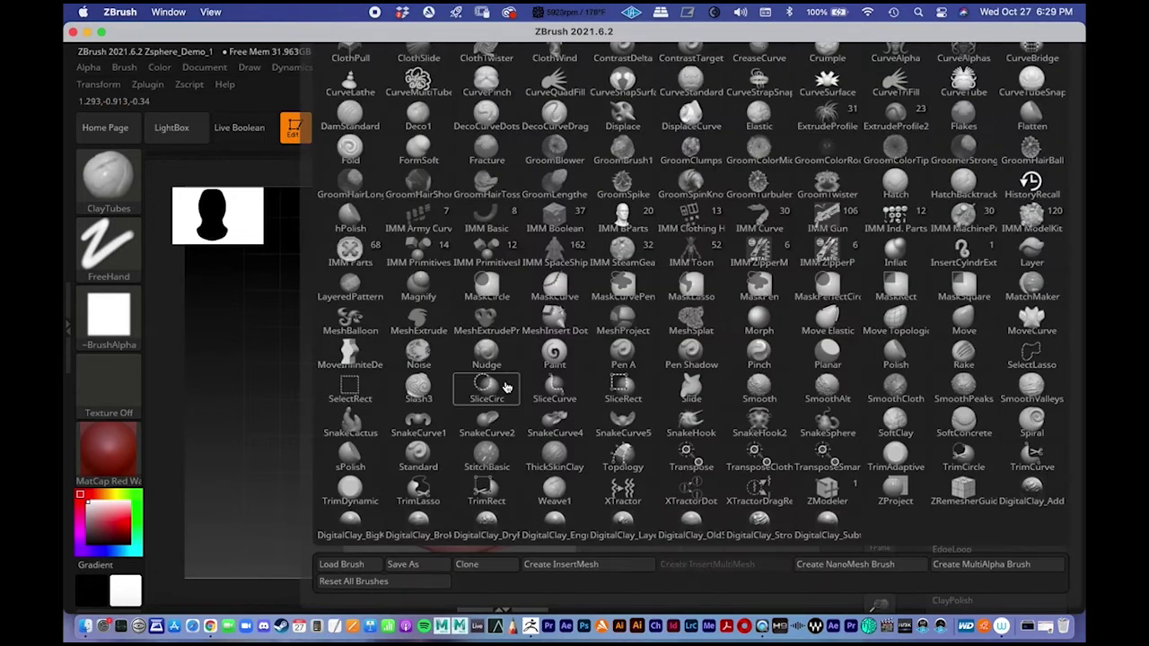
{"action": "key", "text": "m"}
{"action": "key", "text": "v"}
{"action": "key", "text": "space"}
{"action": "mouse_move", "coordinate": [558, 336]}
{"action": "left_mouse_down"}
{"action": "mouse_move", "coordinate": [662, 329]}
{"action": "mouse_move", "coordinate": [654, 343]}
{"action": "mouse_move", "coordinate": [594, 363]}
{"action": "left_mouse_up"}
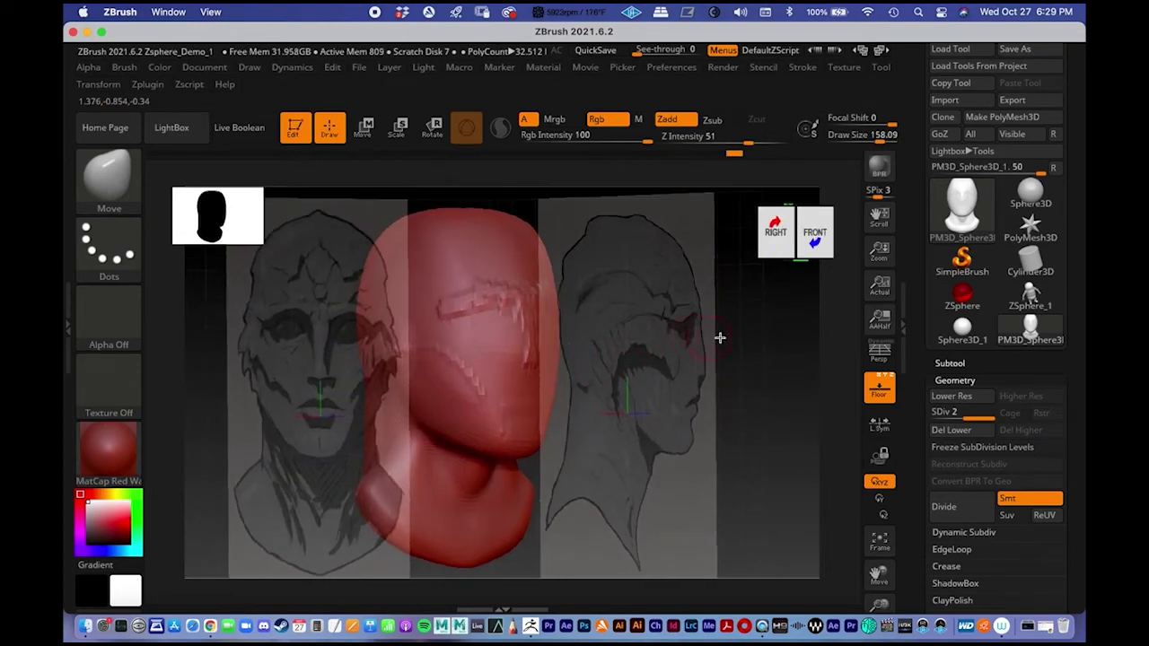
- Hide the floor grid, turn perspective on and divide the mesh to subdivision level 3
{"action": "left_click", "coordinate": [879, 392]}
{"action": "left_click", "coordinate": [878, 352]}
{"action": "left_click_drag", "start_coordinate": [617, 344], "coordinate": [494, 302]}
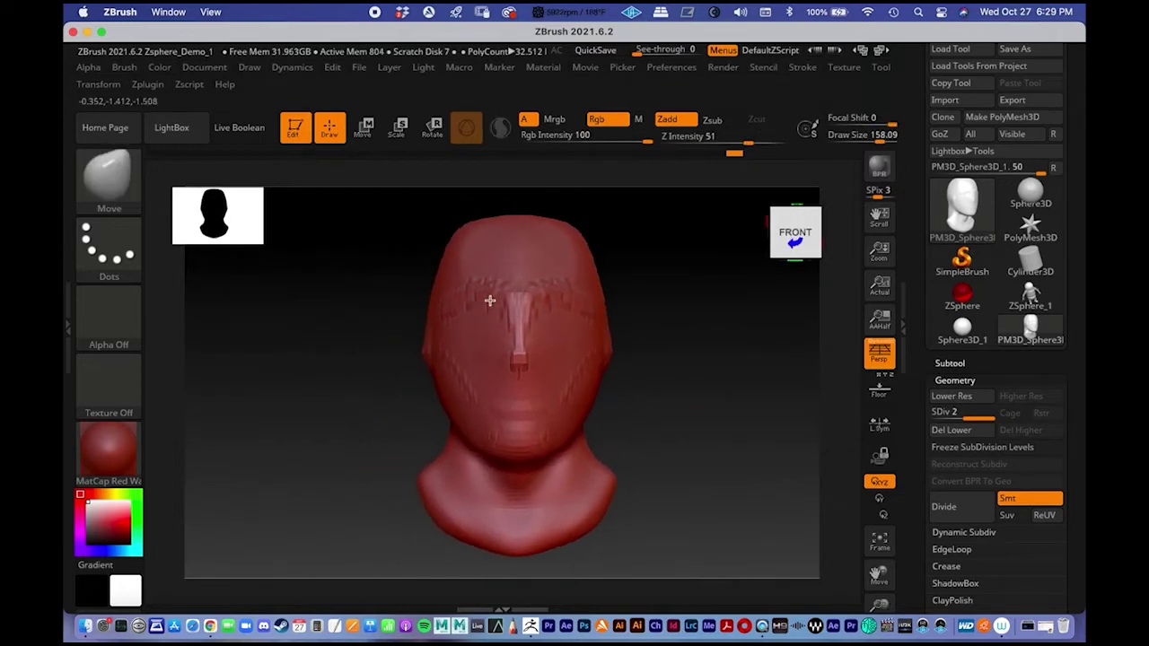
{"action": "left_click", "coordinate": [944, 507]}
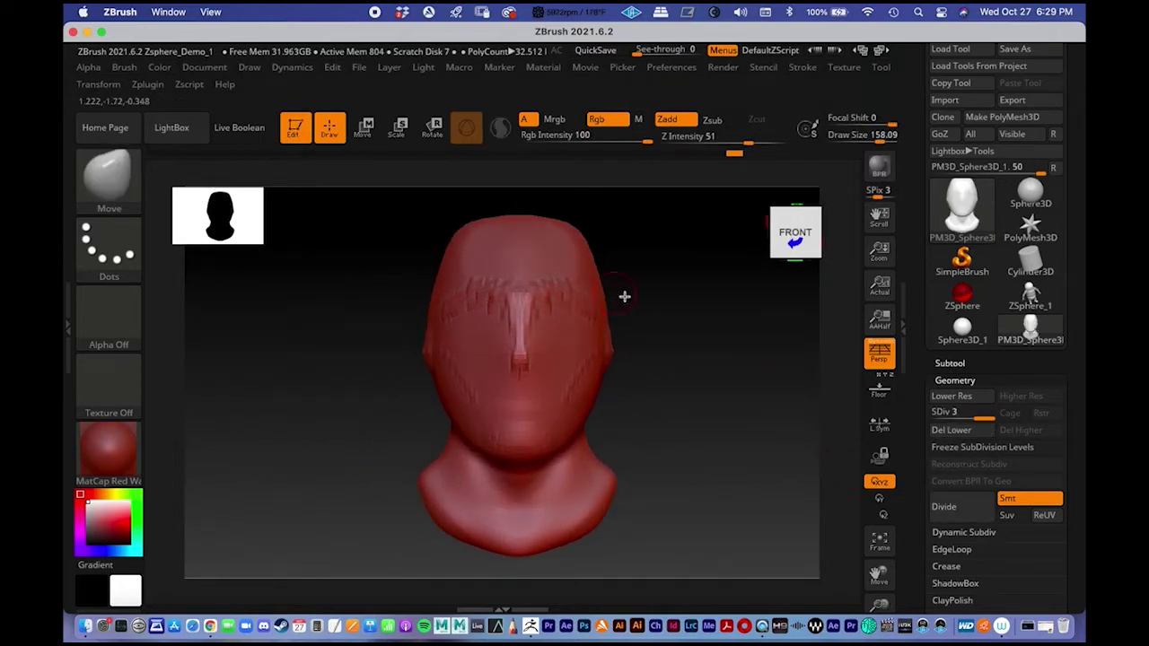
{"action": "mouse_move", "coordinate": [503, 314]}
{"action": "right_mouse_down", "text": "alt"}
{"action": "mouse_move", "coordinate": [470, 290]}
{"action": "mouse_move", "coordinate": [531, 316]}
{"action": "right_mouse_up", "text": "alt"}
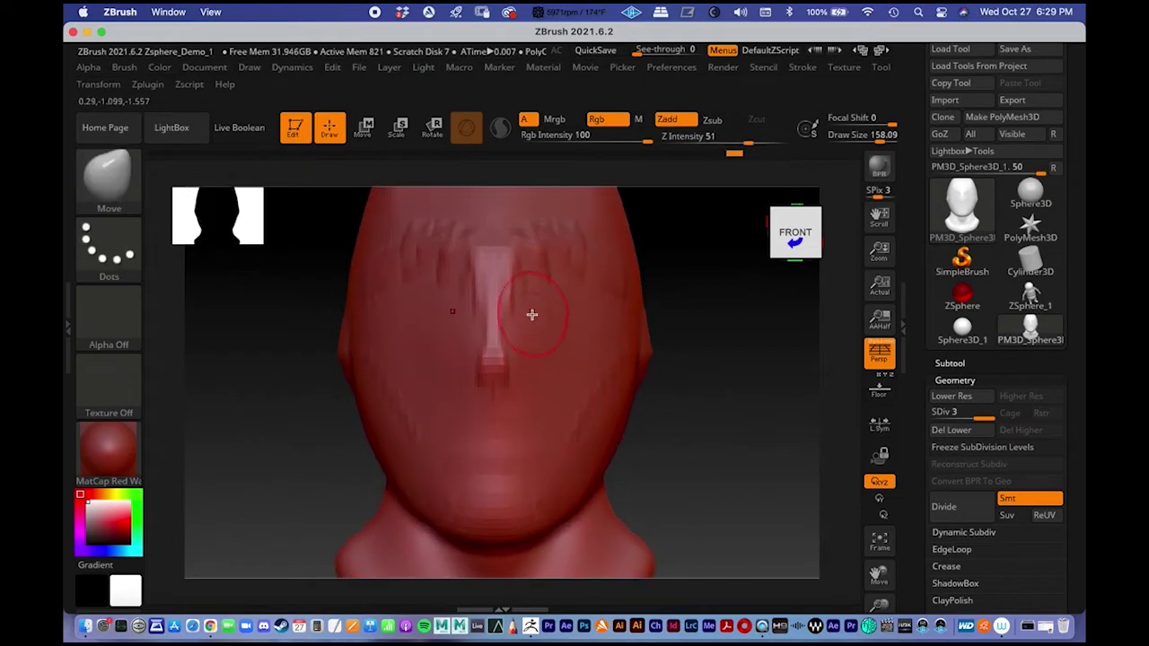
- Reduce the draw size to about 116 and switch back to the ClayTubes brush, keeping the mesh in 3D mode
{"action": "key", "text": "space"}
{"action": "left_click_drag", "start_coordinate": [527, 311], "coordinate": [521, 314]}
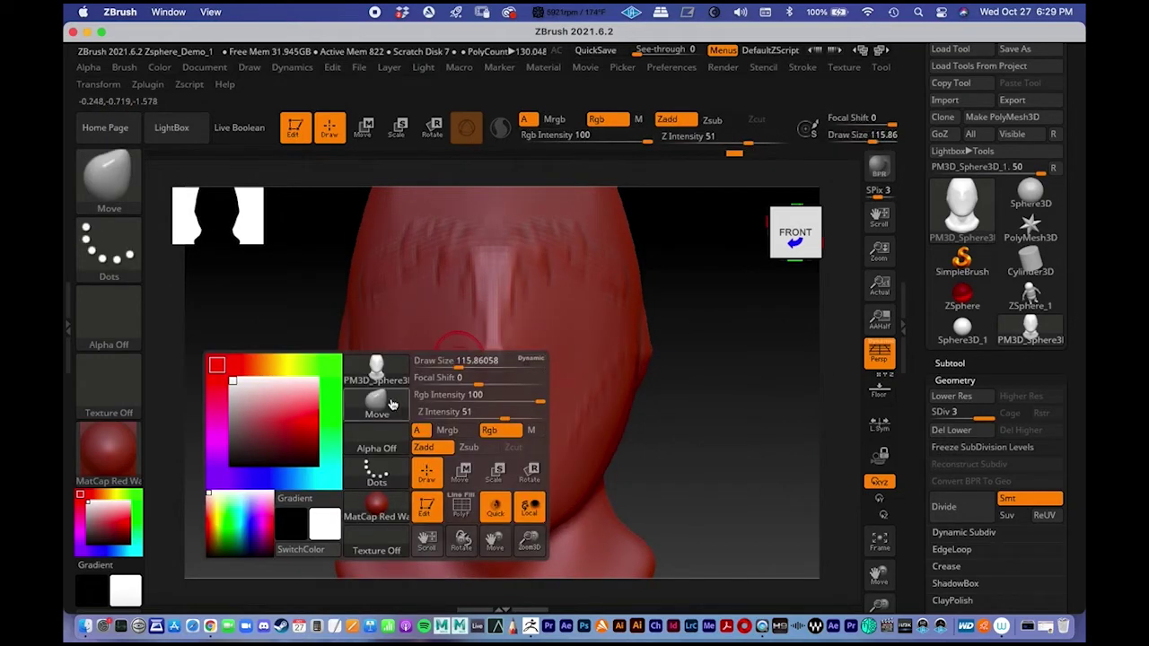
{"action": "left_click", "coordinate": [476, 350]}
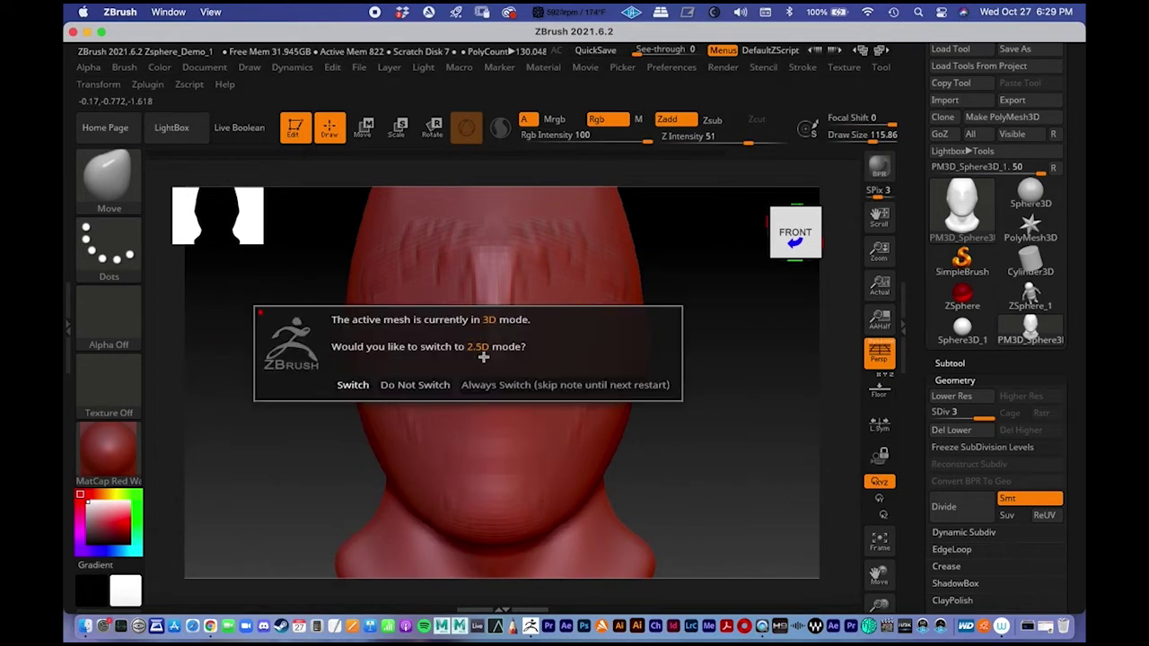
{"action": "left_click", "coordinate": [419, 388]}
{"action": "left_click", "coordinate": [109, 177]}
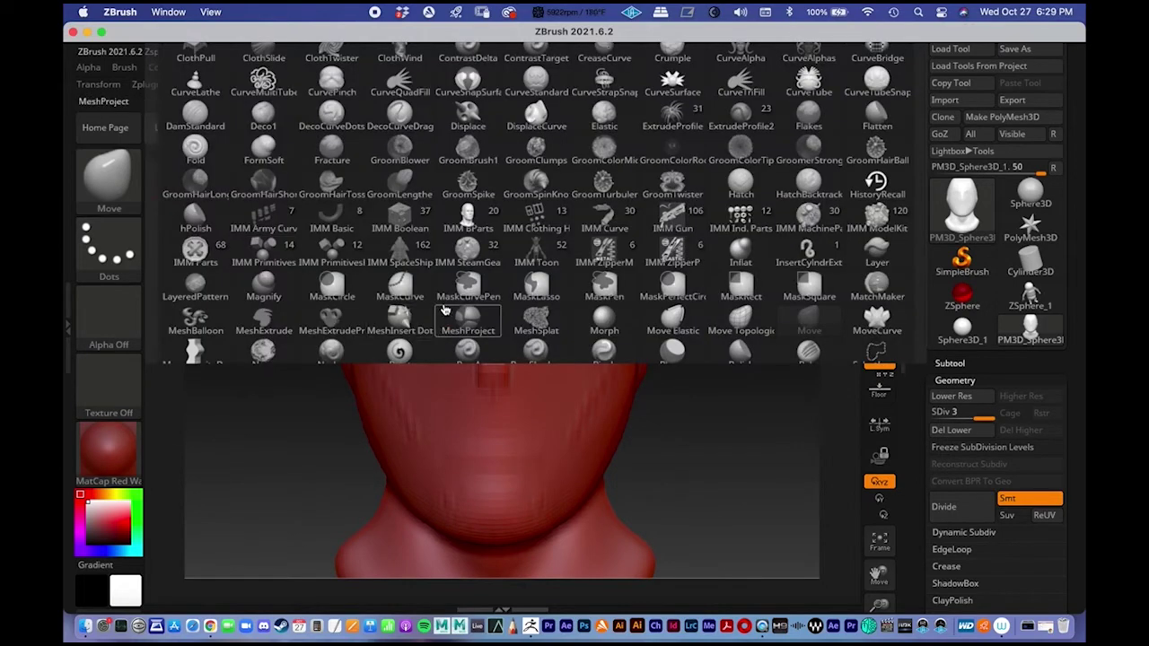
{"action": "left_click", "coordinate": [467, 321]}
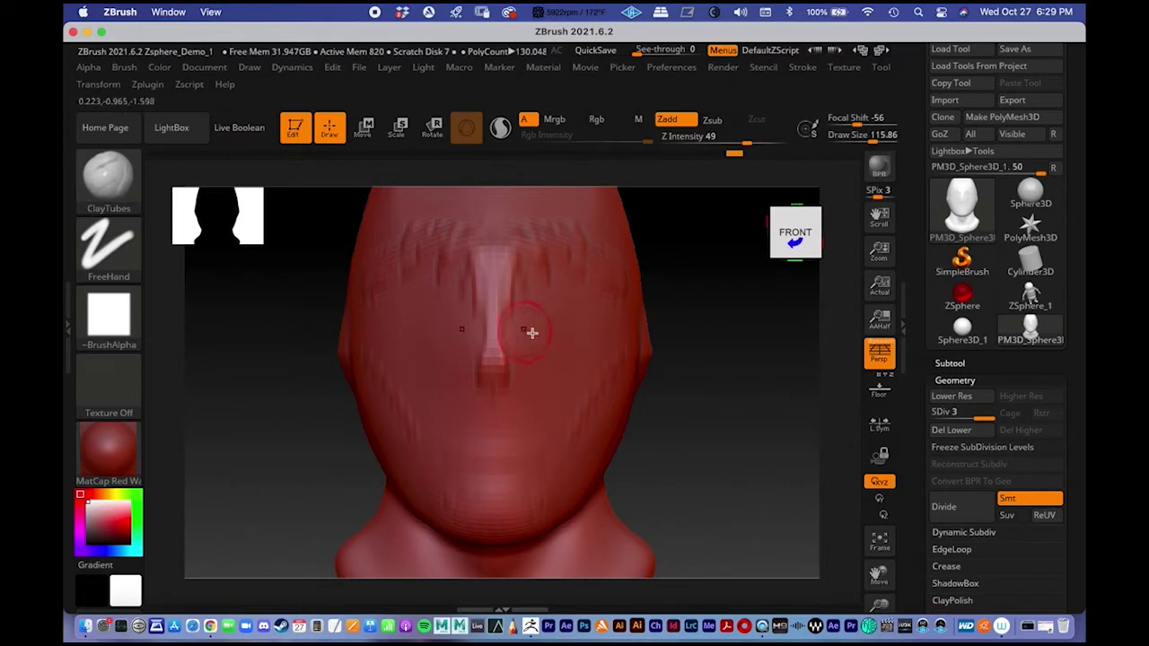
- Build up the brow ridge, carve the eye sockets and beside the nose, and add clay along the cheekbones
{"action": "mouse_move", "coordinate": [491, 286]}
{"action": "left_mouse_down"}
{"action": "mouse_move", "coordinate": [493, 346]}
{"action": "mouse_move", "coordinate": [507, 307]}
{"action": "mouse_move", "coordinate": [492, 269]}
{"action": "mouse_move", "coordinate": [523, 257]}
{"action": "mouse_move", "coordinate": [486, 236]}
{"action": "mouse_move", "coordinate": [608, 269]}
{"action": "mouse_move", "coordinate": [544, 236]}
{"action": "left_mouse_up"}
{"action": "left_click_drag", "start_coordinate": [715, 338], "coordinate": [649, 341]}
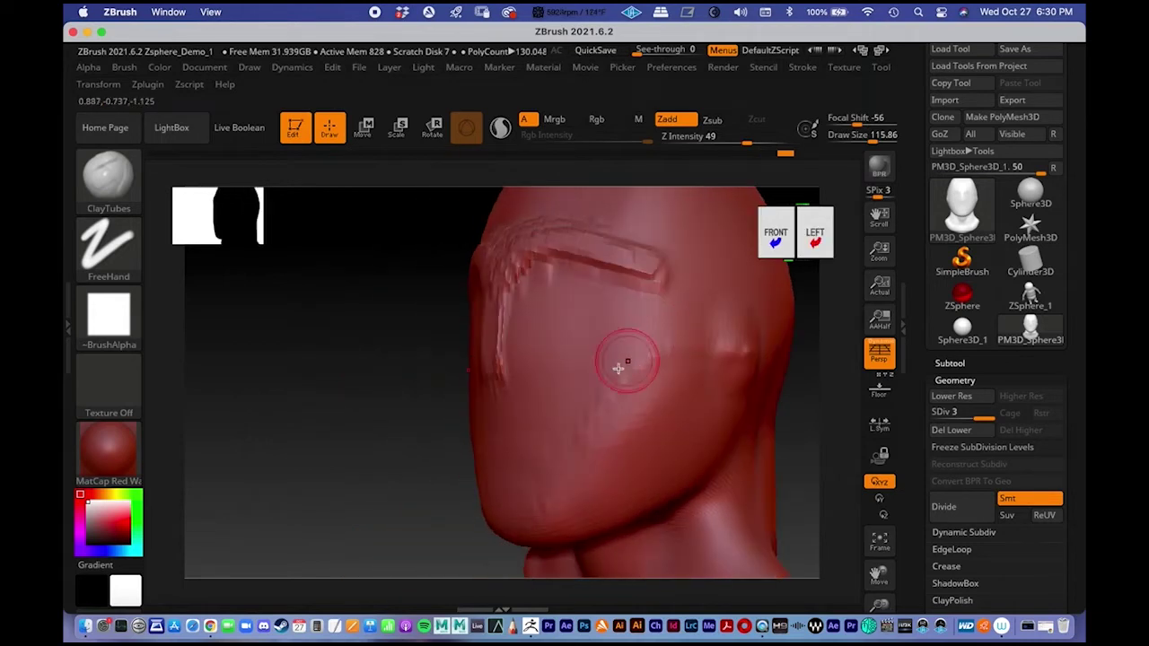
{"action": "mouse_move", "coordinate": [535, 312]}
{"action": "left_mouse_down"}
{"action": "mouse_move", "coordinate": [526, 311]}
{"action": "mouse_move", "coordinate": [542, 316]}
{"action": "mouse_move", "coordinate": [562, 287]}
{"action": "mouse_move", "coordinate": [631, 308]}
{"action": "mouse_move", "coordinate": [558, 359]}
{"action": "mouse_move", "coordinate": [551, 328]}
{"action": "mouse_move", "coordinate": [584, 307]}
{"action": "mouse_move", "coordinate": [597, 276]}
{"action": "mouse_move", "coordinate": [646, 329]}
{"action": "mouse_move", "coordinate": [530, 367]}
{"action": "left_mouse_up"}
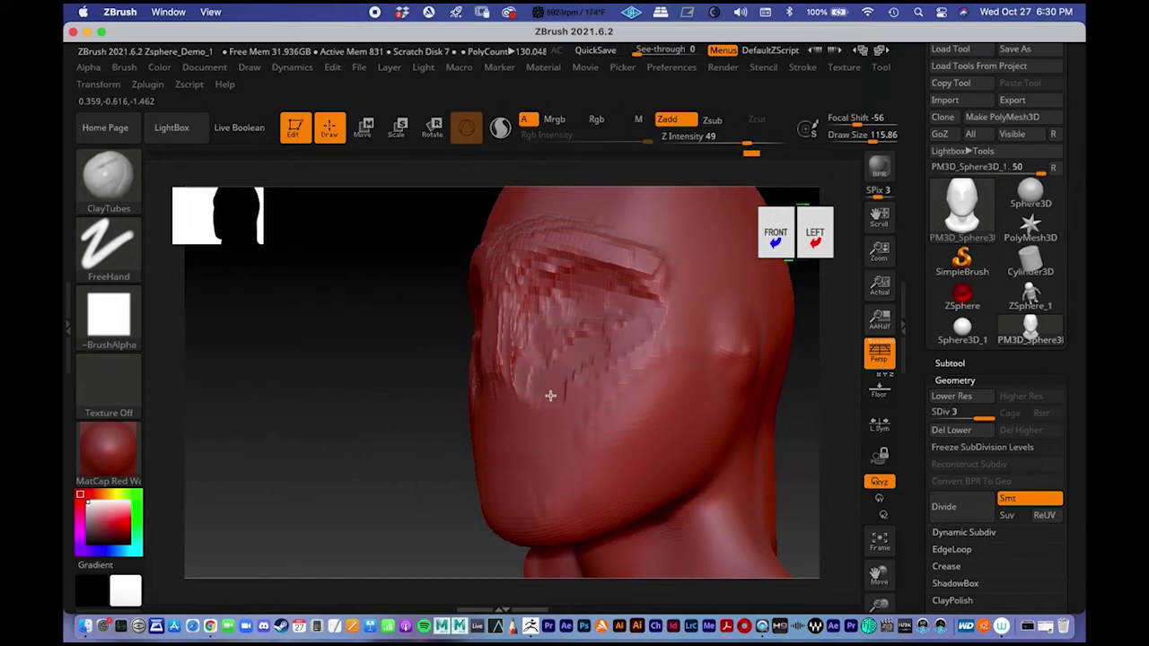
{"action": "left_click_drag", "start_coordinate": [407, 410], "coordinate": [491, 383], "text": "shift"}
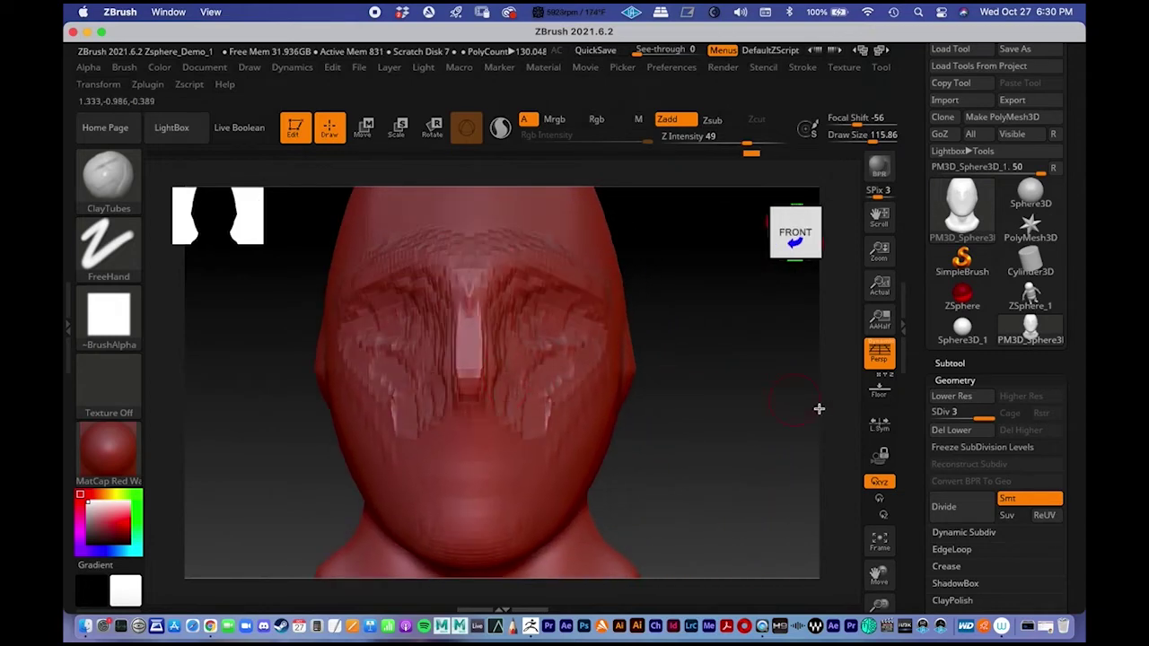
- Divide the mesh to subdivision level 4 and define the lower edge of the cheekbones with ClayTubes strokes
{"action": "left_click", "coordinate": [952, 508]}
{"action": "right_click_drag", "start_coordinate": [716, 401], "coordinate": [502, 291]}
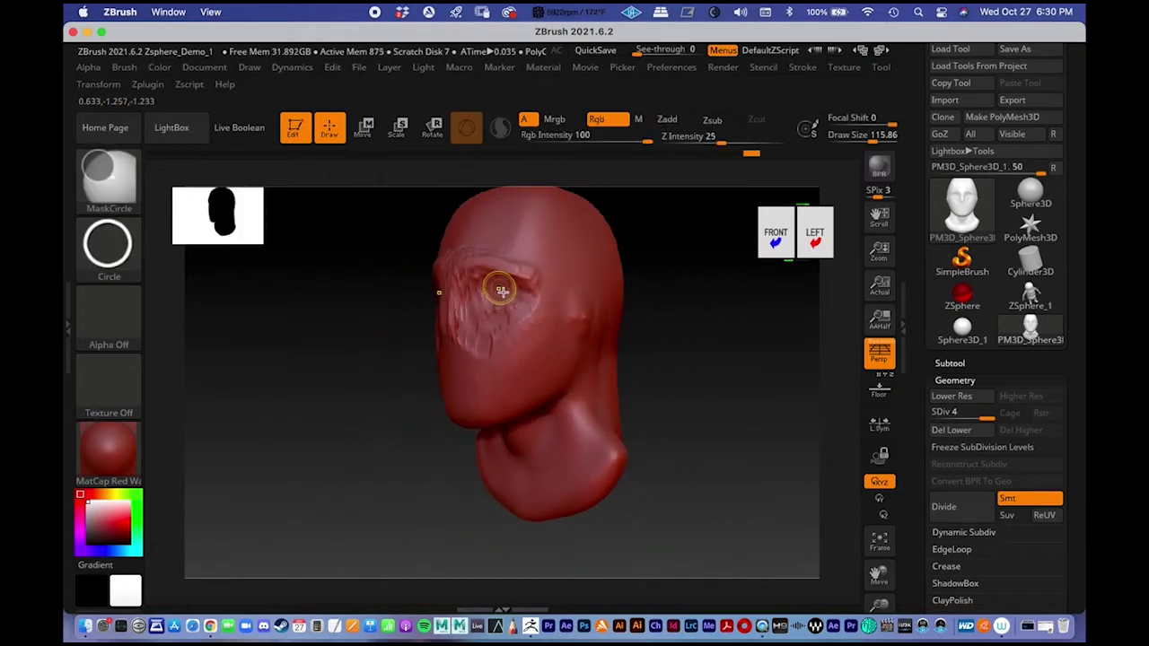
{"action": "mouse_move", "coordinate": [487, 364]}
{"action": "left_mouse_down"}
{"action": "mouse_move", "coordinate": [538, 312]}
{"action": "mouse_move", "coordinate": [493, 362]}
{"action": "left_mouse_up"}
- Round the tip of the nose with clay and smooth the nose bridge
{"action": "right_click_drag", "start_coordinate": [408, 383], "coordinate": [445, 370]}
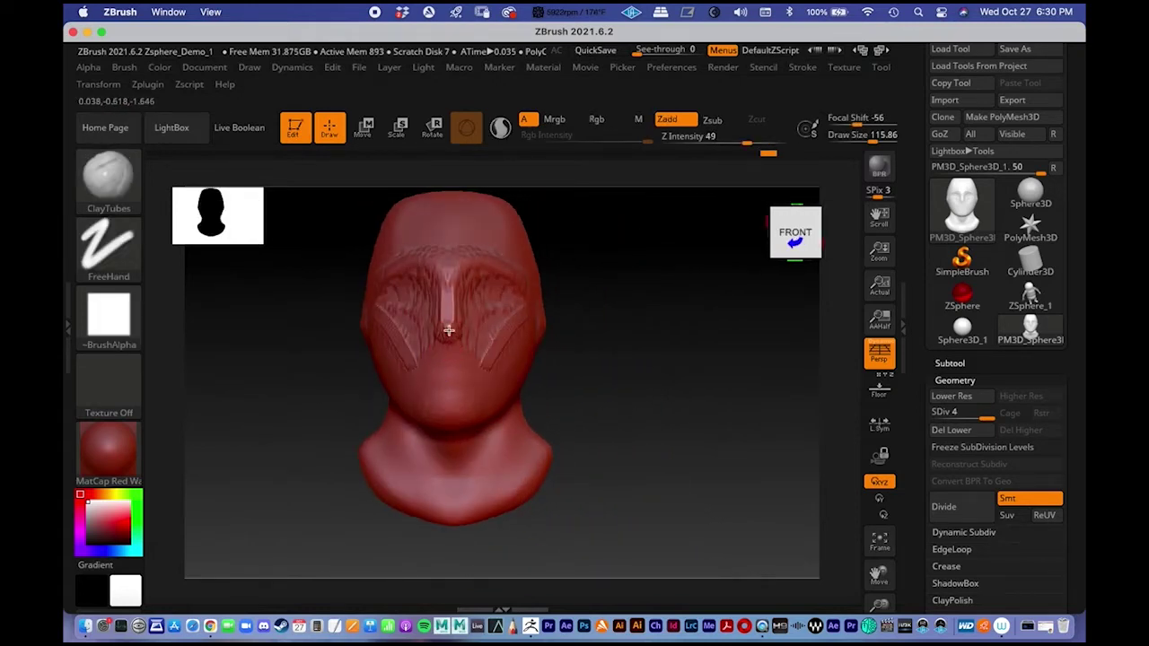
{"action": "key", "text": "shift"}
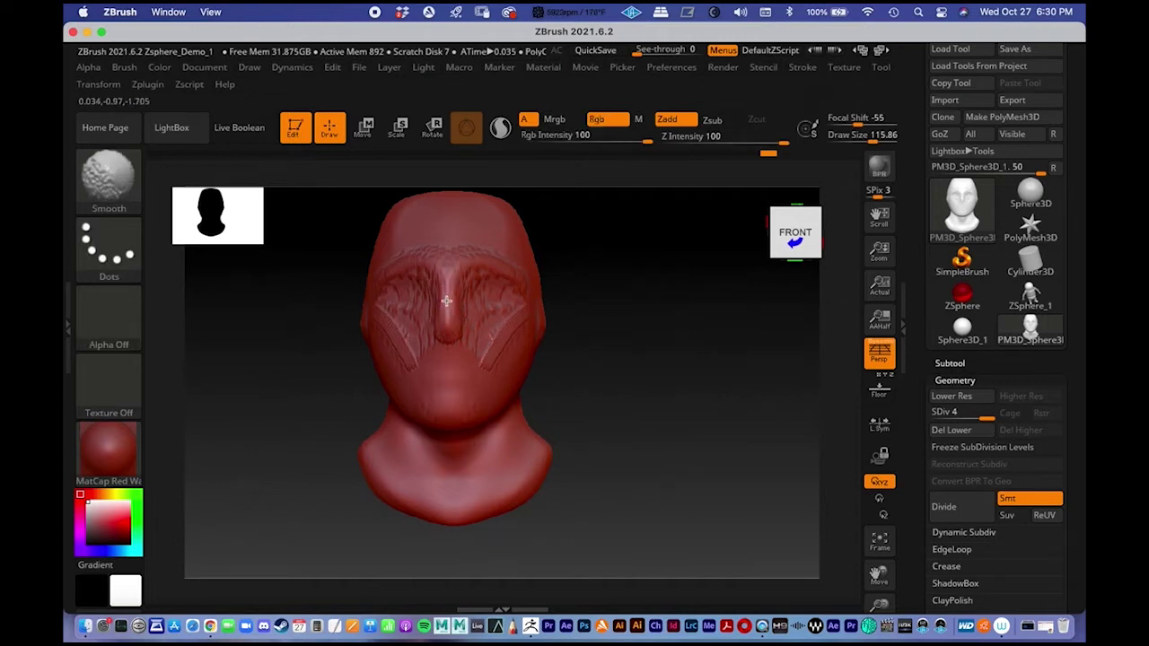
{"action": "key", "text": "shift"}
- Fill the eye sockets and inner cheeks with clay, then smooth the eye area, cheeks and brow
{"action": "right_click_drag", "start_coordinate": [615, 297], "coordinate": [576, 305]}
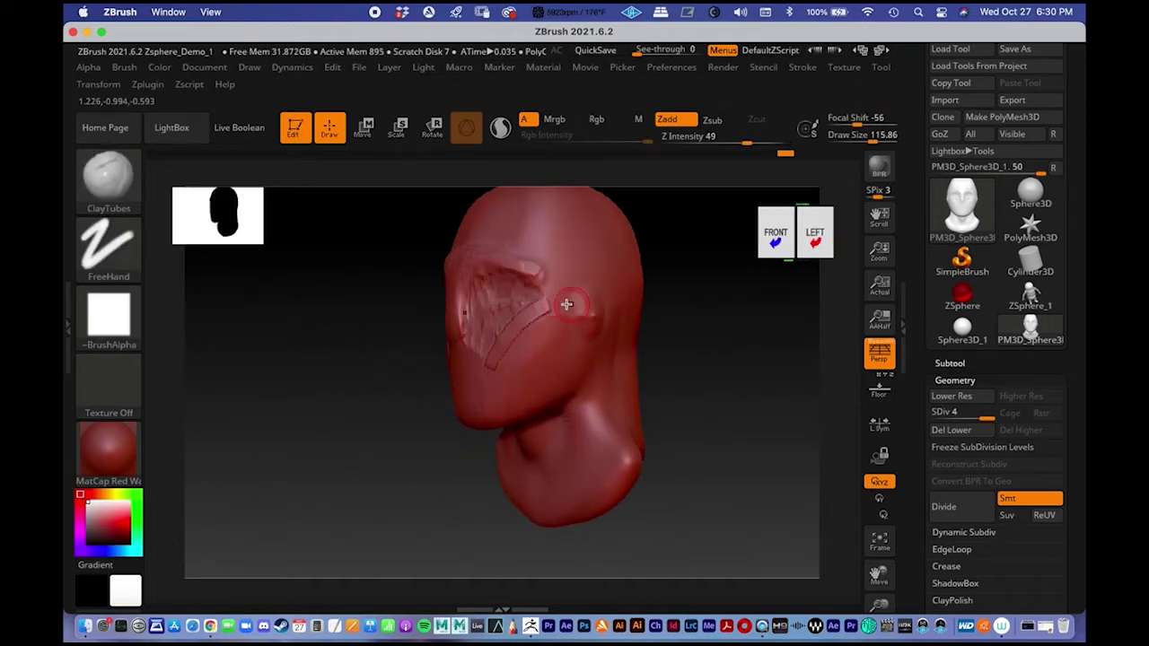
{"action": "left_click_drag", "start_coordinate": [489, 289], "coordinate": [494, 314]}
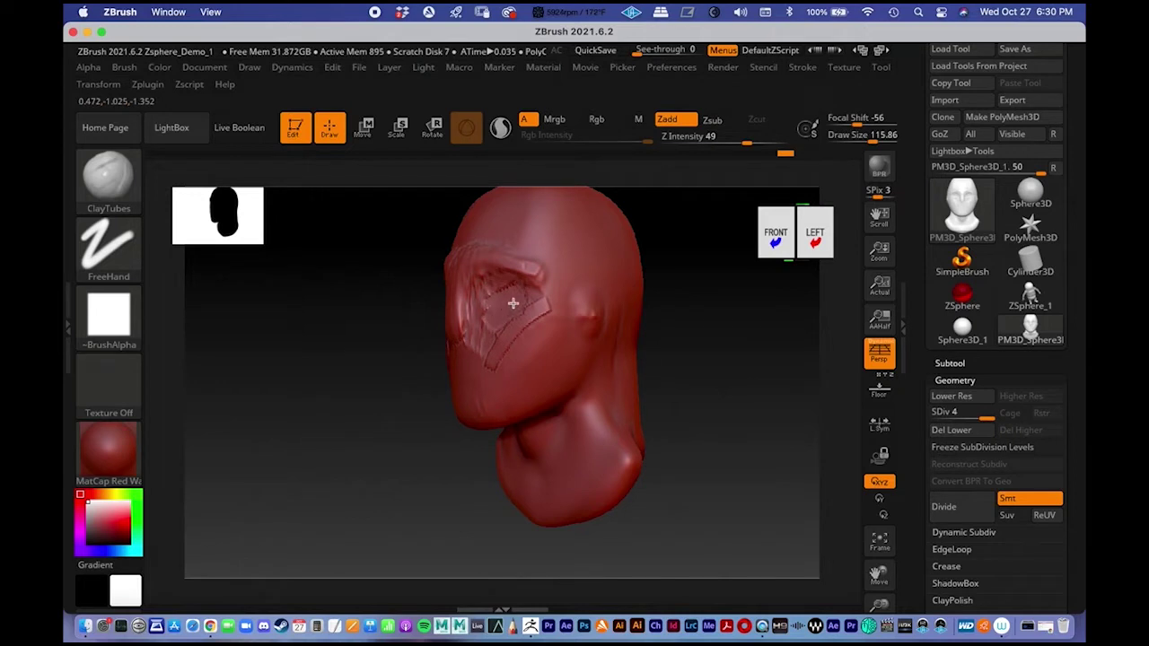
{"action": "left_click_drag", "start_coordinate": [522, 307], "coordinate": [542, 316]}
{"action": "left_click_drag", "start_coordinate": [401, 410], "coordinate": [421, 389], "text": "shift"}
{"action": "key", "text": "shift"}
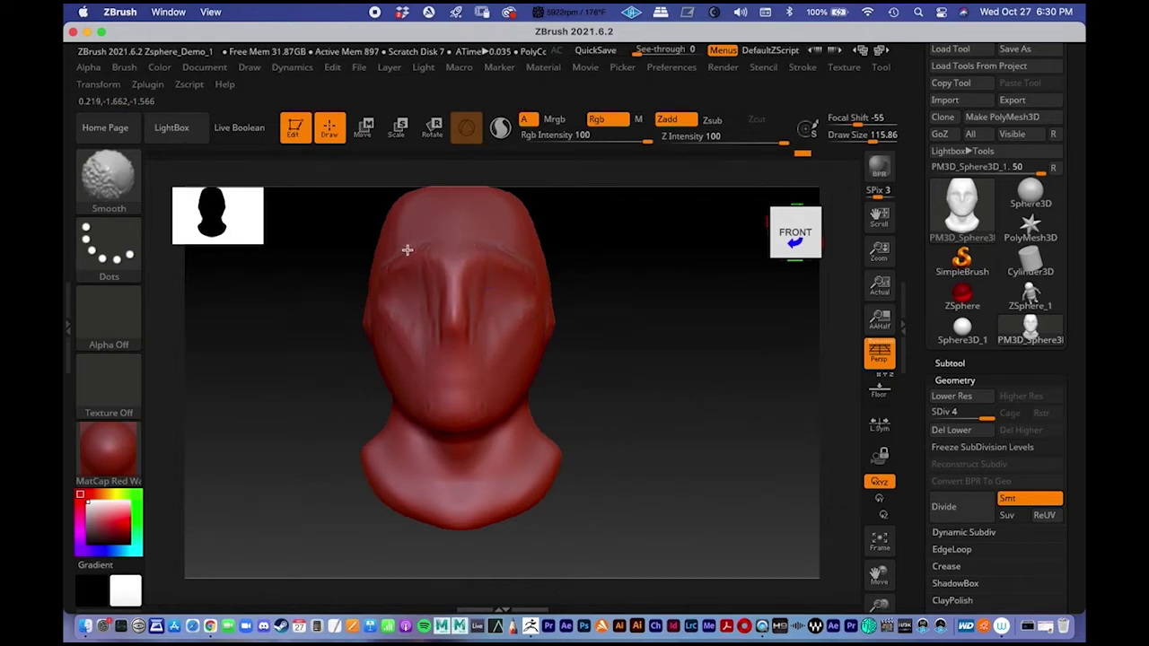
- Build up the jawline from the chin up to the ear using ClayTubes at draw size 201.75 and Z intensity 11
{"action": "mouse_move", "coordinate": [578, 296]}
{"action": "left_mouse_down"}
{"action": "mouse_move", "coordinate": [584, 354]}
{"action": "mouse_move", "coordinate": [551, 341]}
{"action": "mouse_move", "coordinate": [559, 323]}
{"action": "mouse_move", "coordinate": [585, 364]}
{"action": "left_mouse_up"}
{"action": "key", "text": "space"}
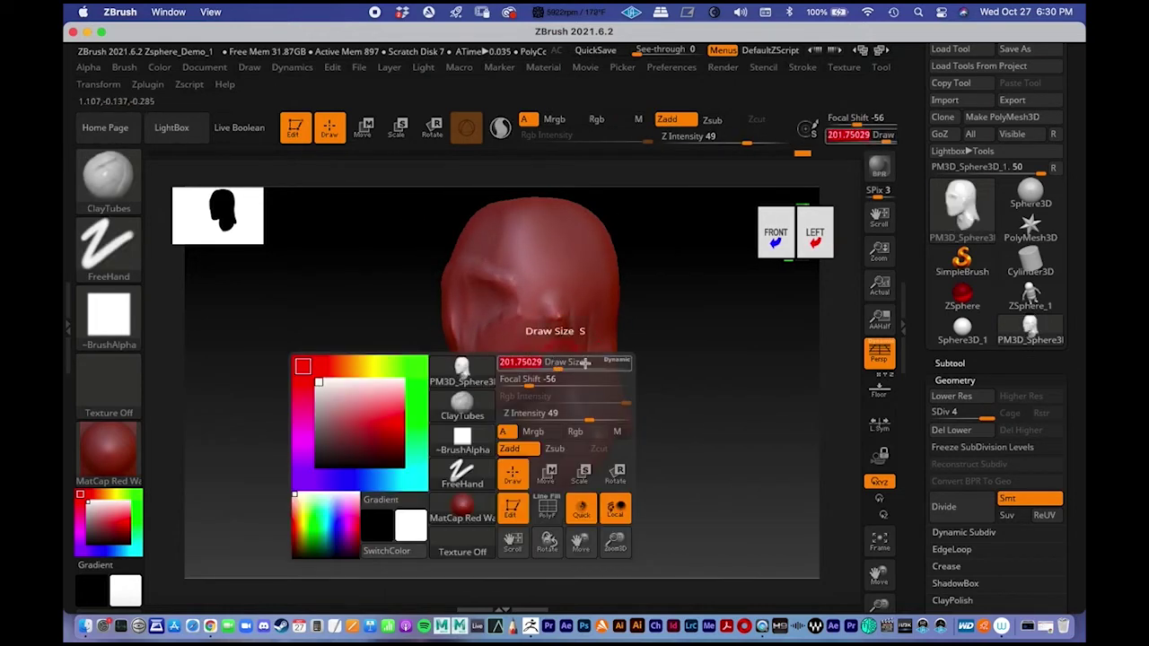
{"action": "left_click_drag", "start_coordinate": [738, 336], "coordinate": [700, 338]}
{"action": "mouse_move", "coordinate": [516, 395]}
{"action": "left_mouse_down"}
{"action": "mouse_move", "coordinate": [506, 392]}
{"action": "mouse_move", "coordinate": [559, 364]}
{"action": "left_mouse_up"}
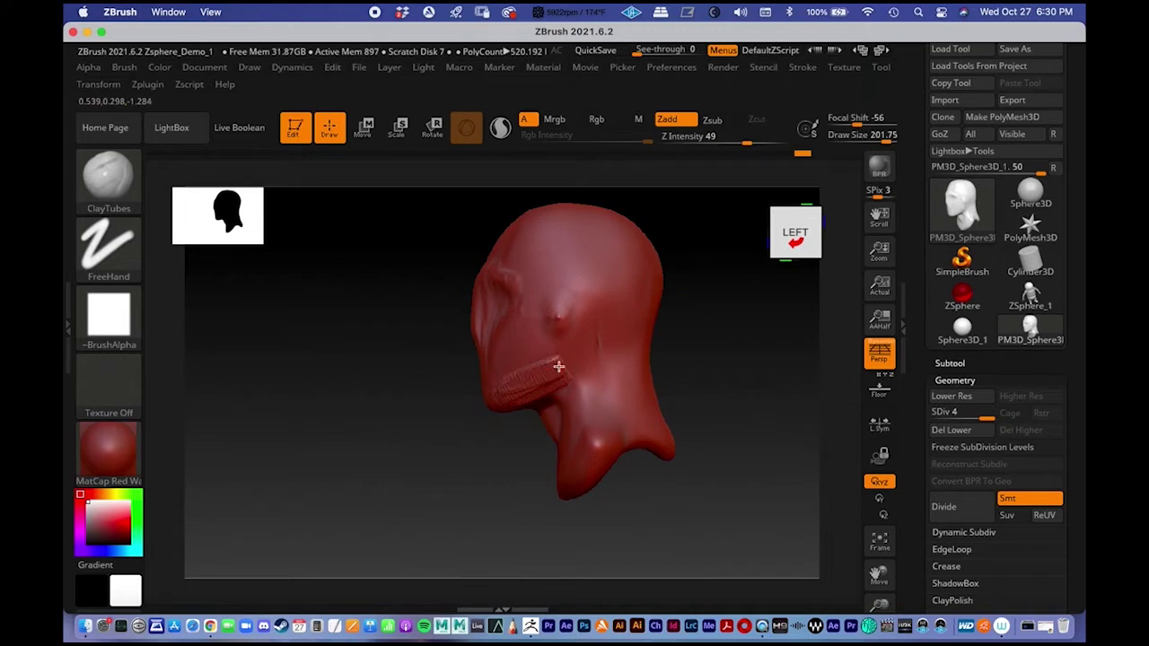
{"action": "key", "text": "space"}
{"action": "left_click_drag", "start_coordinate": [551, 406], "coordinate": [531, 415]}
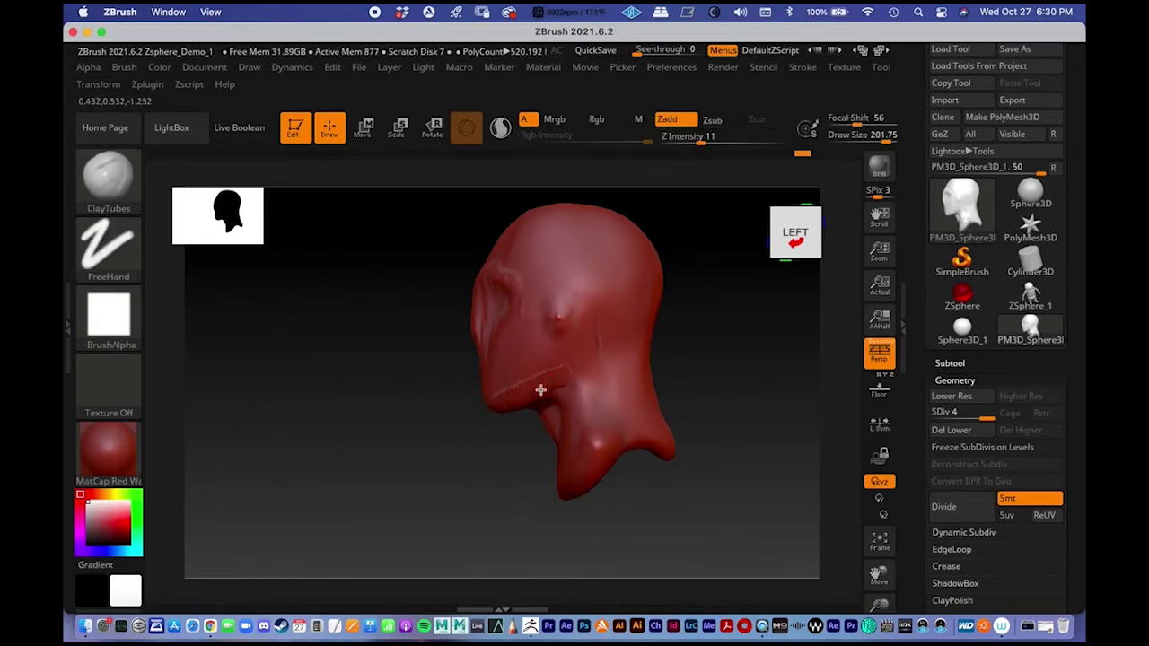
{"action": "left_click_drag", "start_coordinate": [564, 351], "coordinate": [551, 379]}
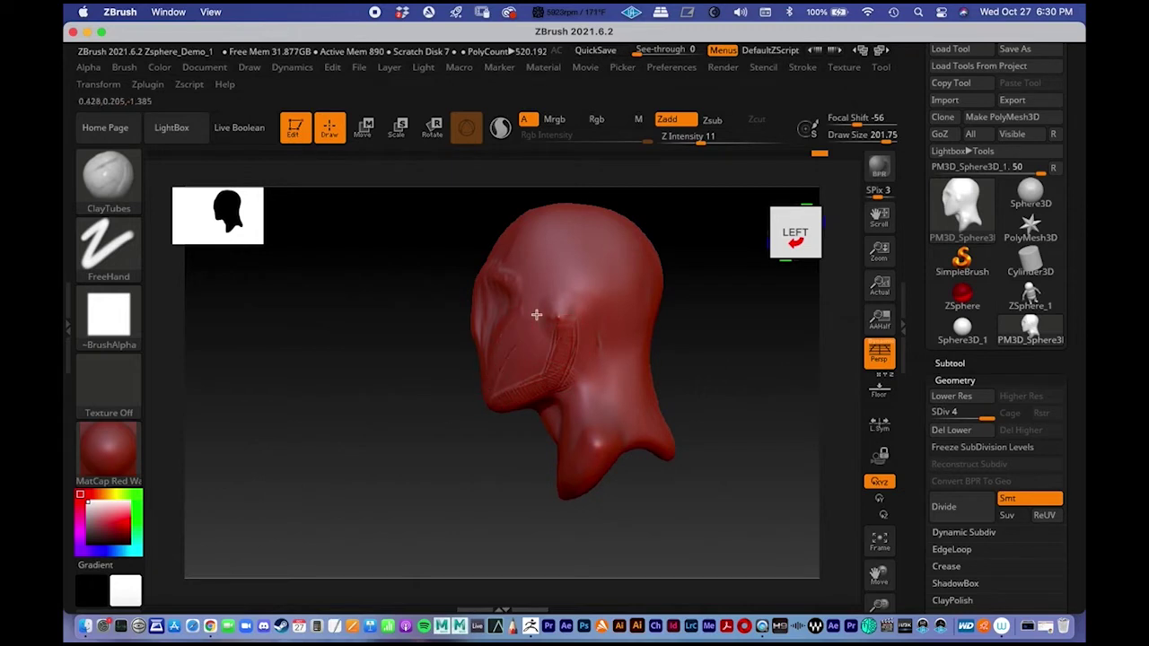
- Layer clay over the side of the jaw below the cheekbone and around the ear area
{"action": "mouse_move", "coordinate": [530, 319]}
{"action": "left_mouse_down"}
{"action": "mouse_move", "coordinate": [562, 315]}
{"action": "mouse_move", "coordinate": [588, 359]}
{"action": "left_mouse_up"}
{"action": "left_click_drag", "start_coordinate": [560, 305], "coordinate": [598, 352]}
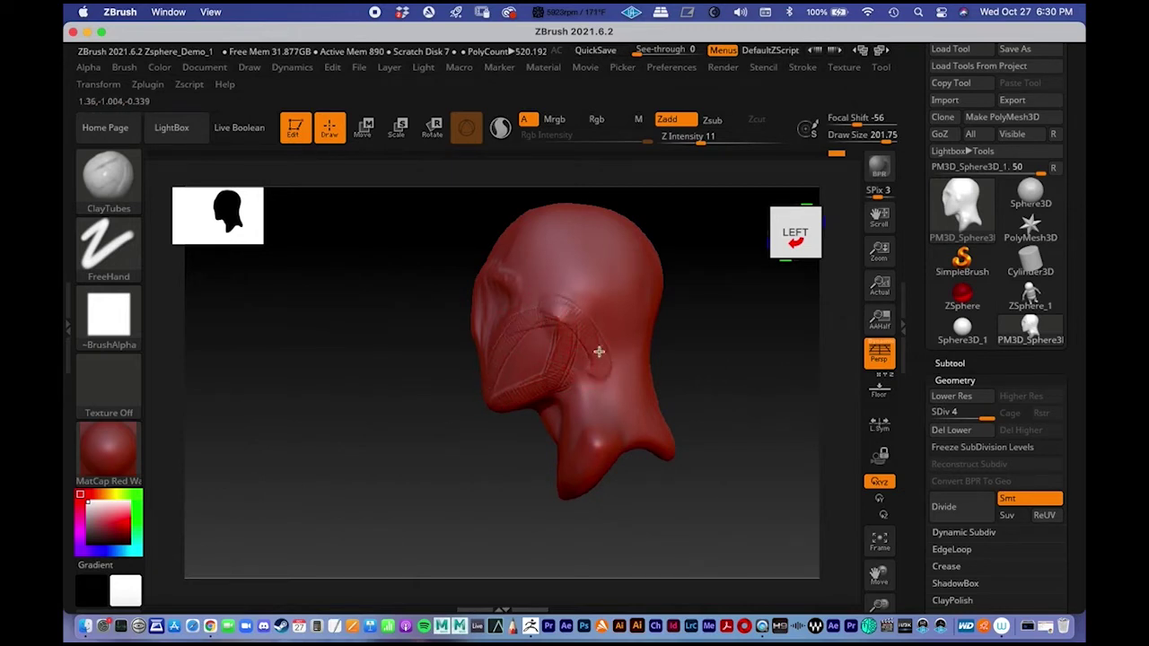
{"action": "left_click_drag", "start_coordinate": [704, 354], "coordinate": [752, 341], "text": "shift"}
{"action": "mouse_move", "coordinate": [516, 363]}
{"action": "left_mouse_down"}
{"action": "mouse_move", "coordinate": [505, 380]}
{"action": "mouse_move", "coordinate": [518, 356]}
{"action": "left_mouse_up"}
- Add clay strokes around the eye sockets and along the brow
{"action": "mouse_move", "coordinate": [492, 285]}
{"action": "left_mouse_down"}
{"action": "mouse_move", "coordinate": [485, 277]}
{"action": "mouse_move", "coordinate": [501, 276]}
{"action": "mouse_move", "coordinate": [477, 260]}
{"action": "left_mouse_up"}
{"action": "left_click_drag", "start_coordinate": [608, 302], "coordinate": [555, 324]}
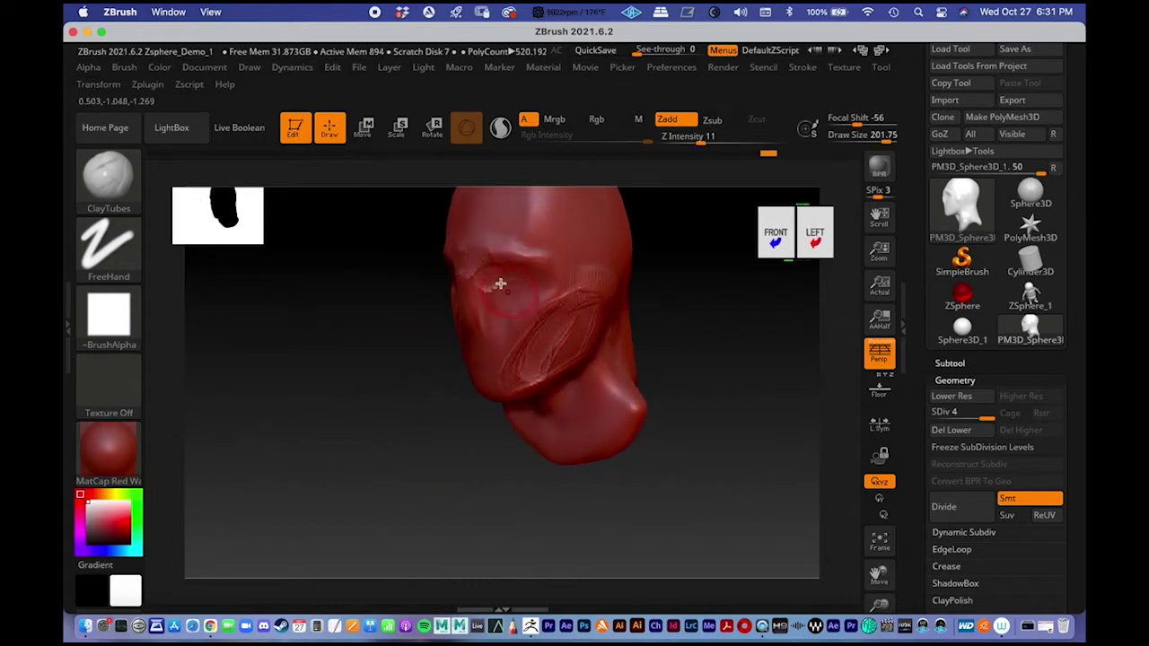
{"action": "mouse_move", "coordinate": [465, 277]}
{"action": "left_mouse_down"}
{"action": "mouse_move", "coordinate": [513, 233]}
{"action": "mouse_move", "coordinate": [482, 243]}
{"action": "mouse_move", "coordinate": [556, 256]}
{"action": "left_mouse_up"}
{"action": "mouse_move", "coordinate": [557, 256]}
{"action": "right_mouse_down"}
{"action": "mouse_move", "coordinate": [712, 281]}
{"action": "mouse_move", "coordinate": [607, 298]}
{"action": "mouse_move", "coordinate": [674, 302]}
{"action": "right_mouse_up"}
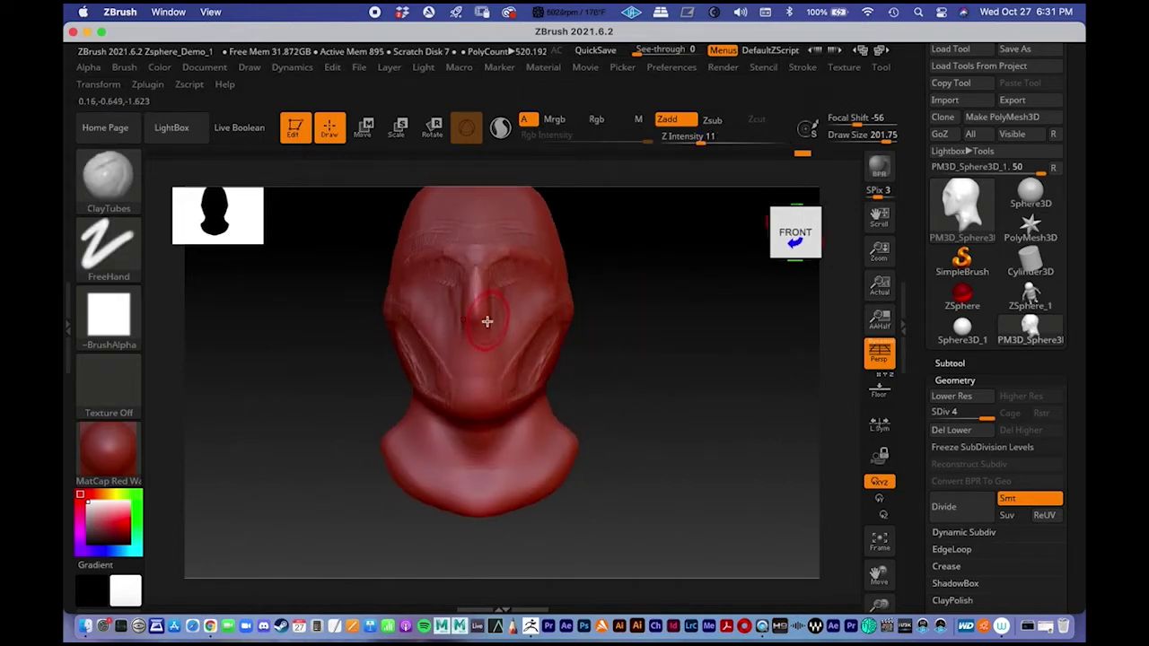
- Reduce the draw size to 108.20, add clay beside the nose tip, and fill out the jaw muscle beneath the cheekbone
{"action": "key", "text": "space"}
{"action": "left_click_drag", "start_coordinate": [495, 316], "coordinate": [481, 318]}
{"action": "right_click_drag", "start_coordinate": [641, 345], "coordinate": [584, 349]}
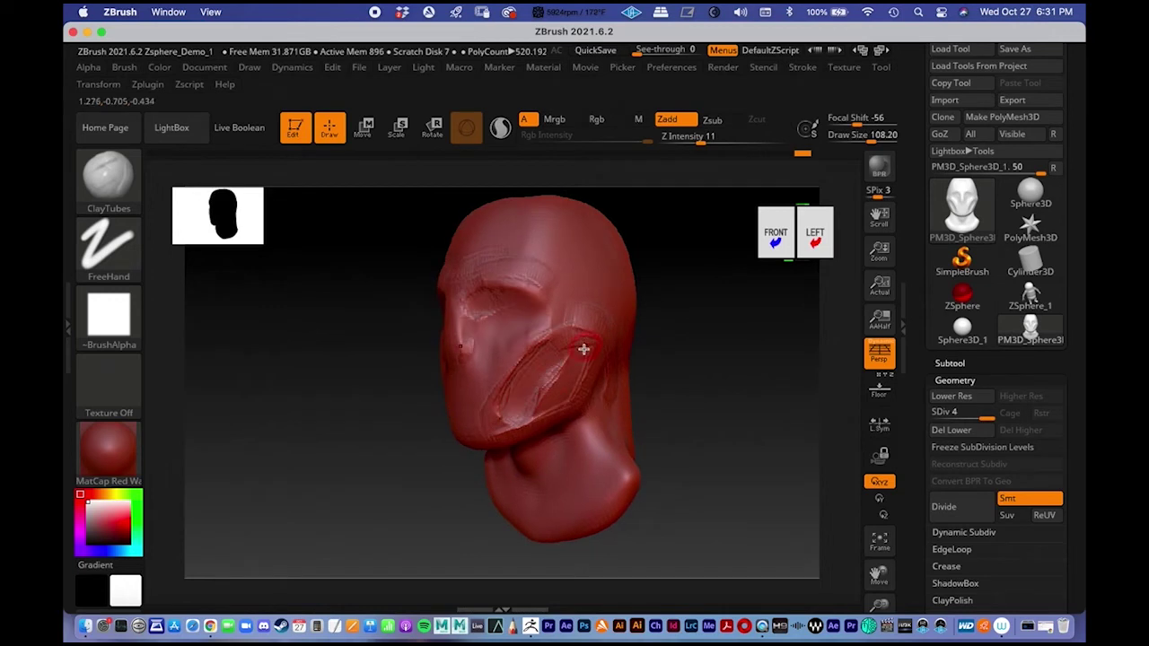
{"action": "left_click_drag", "start_coordinate": [527, 407], "coordinate": [549, 394]}
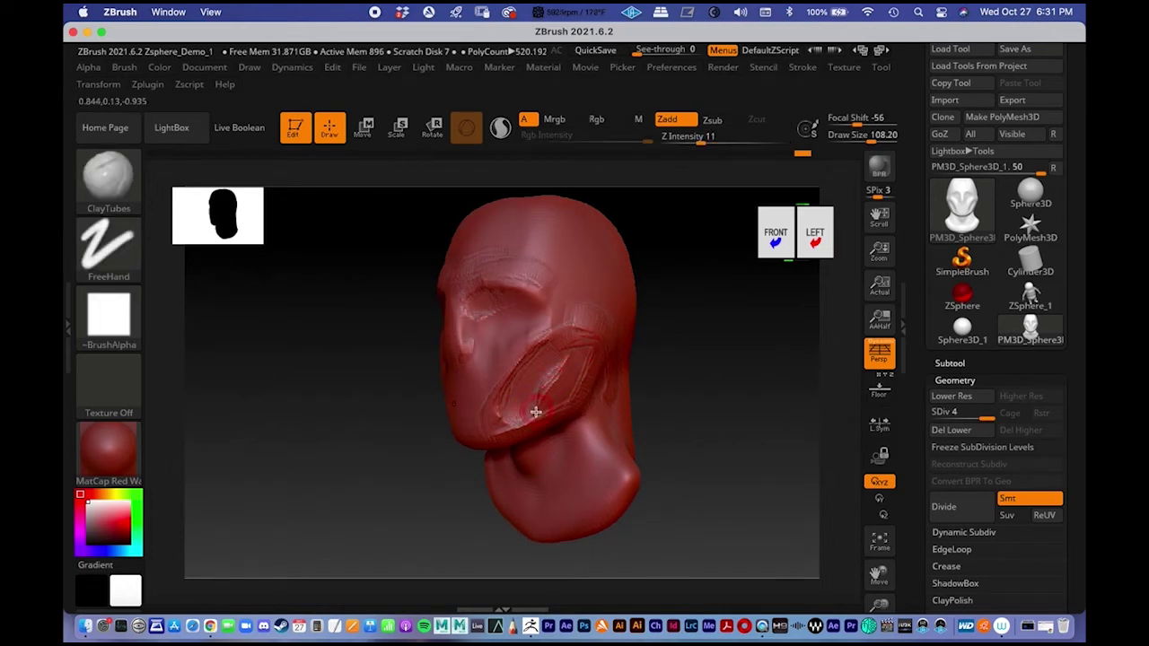
{"action": "left_click_drag", "start_coordinate": [558, 368], "coordinate": [559, 366]}
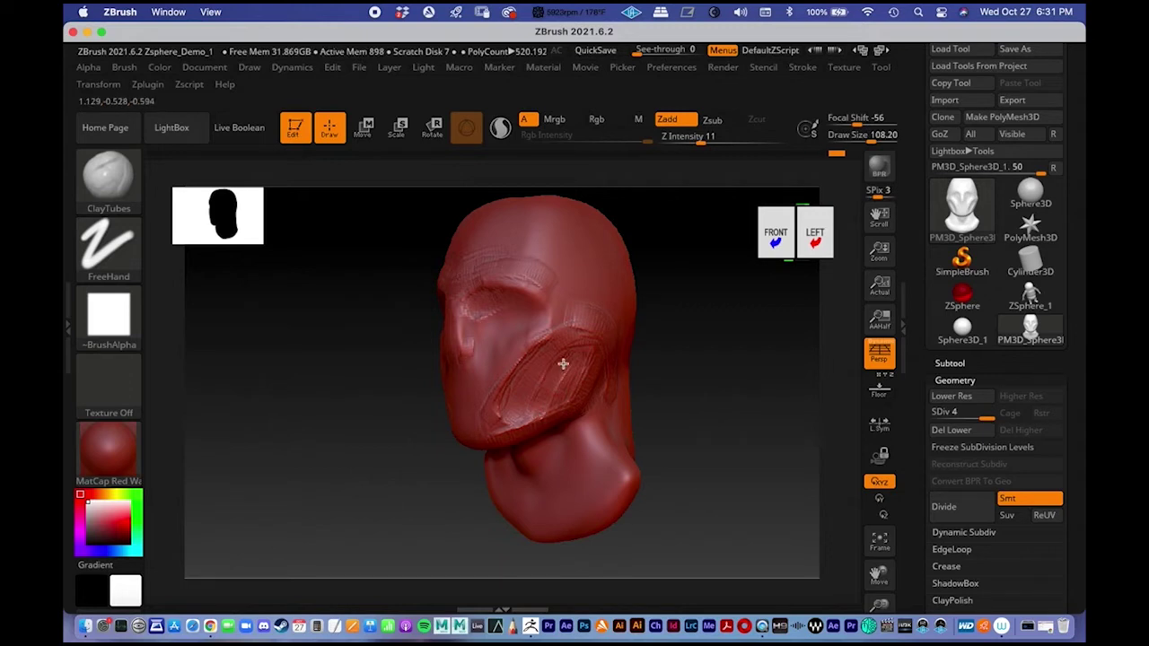
{"action": "left_click_drag", "start_coordinate": [689, 402], "coordinate": [534, 388]}
{"action": "left_click_drag", "start_coordinate": [663, 370], "coordinate": [610, 359]}
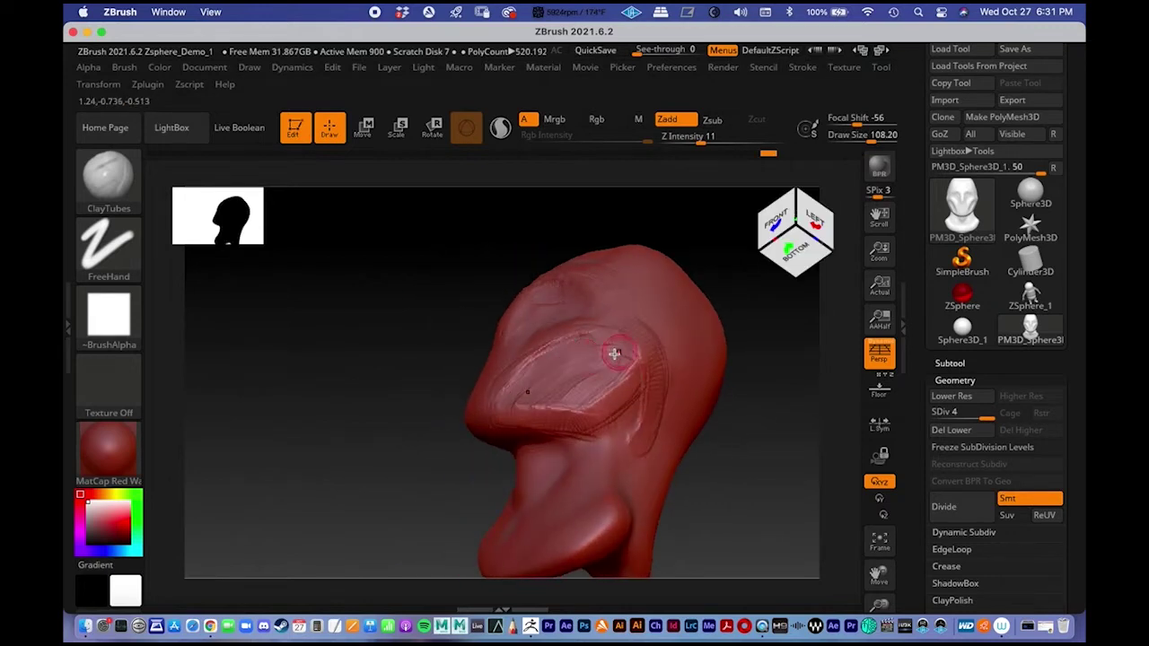
{"action": "mouse_move", "coordinate": [735, 426]}
{"action": "left_mouse_down"}
{"action": "mouse_move", "coordinate": [746, 467]}
{"action": "mouse_move", "coordinate": [633, 389]}
{"action": "left_mouse_up"}
{"action": "left_click_drag", "start_coordinate": [488, 406], "coordinate": [431, 313]}
- Show the side reference with perspective off and trace its dark recess around the ear and under the cheekbone with ClayTubes
{"action": "left_click", "coordinate": [880, 388]}
{"action": "left_click", "coordinate": [879, 356]}
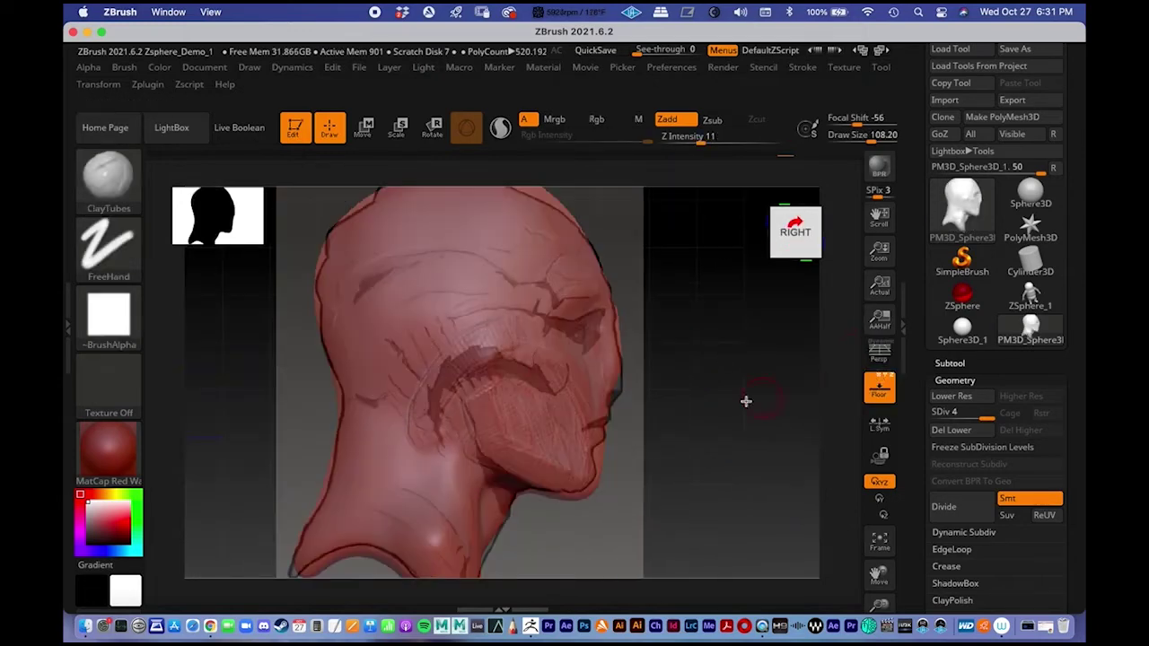
{"action": "key", "text": "space"}
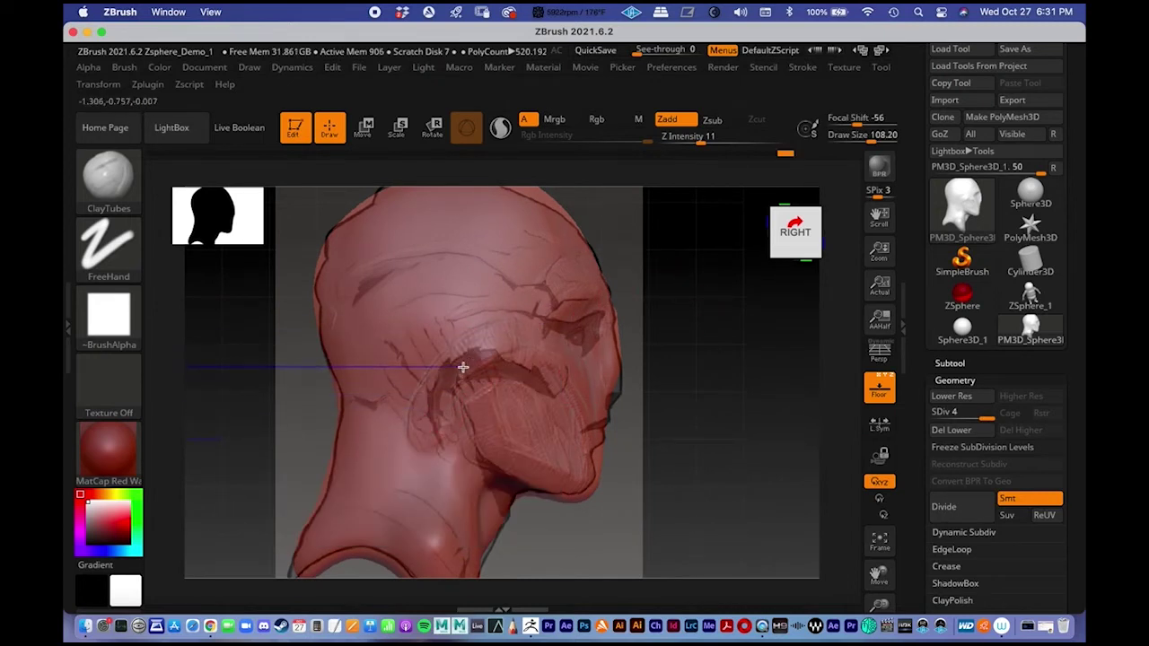
{"action": "mouse_move", "coordinate": [519, 376]}
{"action": "left_mouse_down"}
{"action": "mouse_move", "coordinate": [542, 394]}
{"action": "mouse_move", "coordinate": [443, 392]}
{"action": "mouse_move", "coordinate": [439, 404]}
{"action": "mouse_move", "coordinate": [475, 463]}
{"action": "mouse_move", "coordinate": [511, 489]}
{"action": "left_mouse_up"}
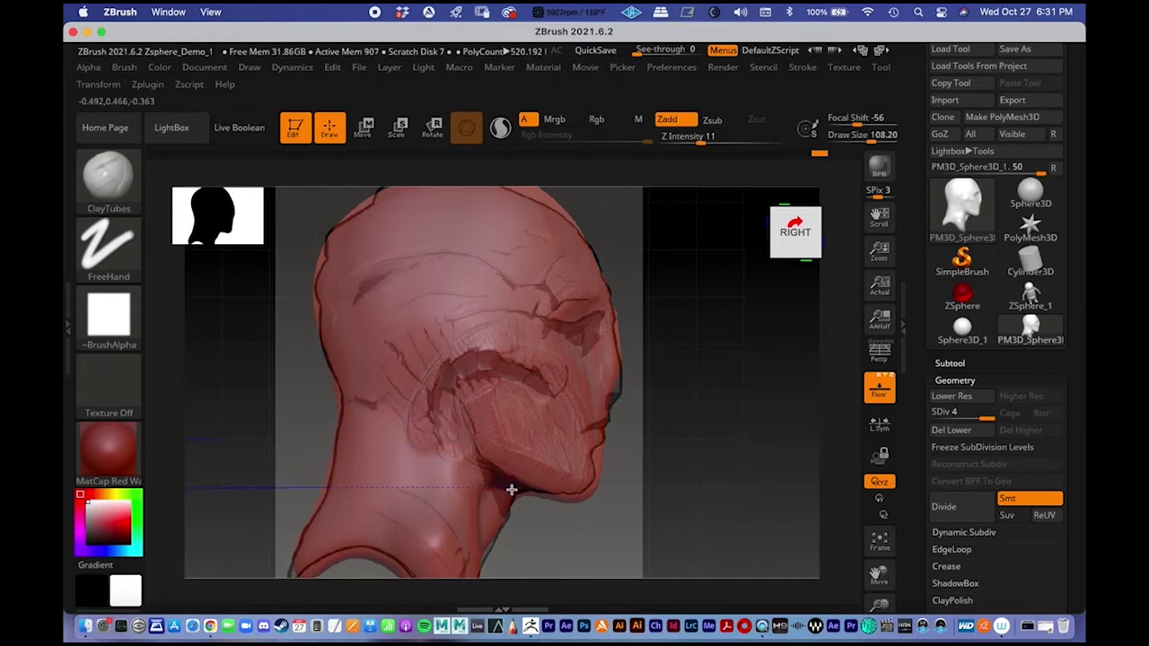
{"action": "left_click", "coordinate": [614, 403]}
{"action": "mouse_move", "coordinate": [611, 400]}
{"action": "left_mouse_down"}
{"action": "mouse_move", "coordinate": [585, 326]}
{"action": "mouse_move", "coordinate": [597, 321]}
{"action": "mouse_move", "coordinate": [548, 329]}
{"action": "left_mouse_up"}
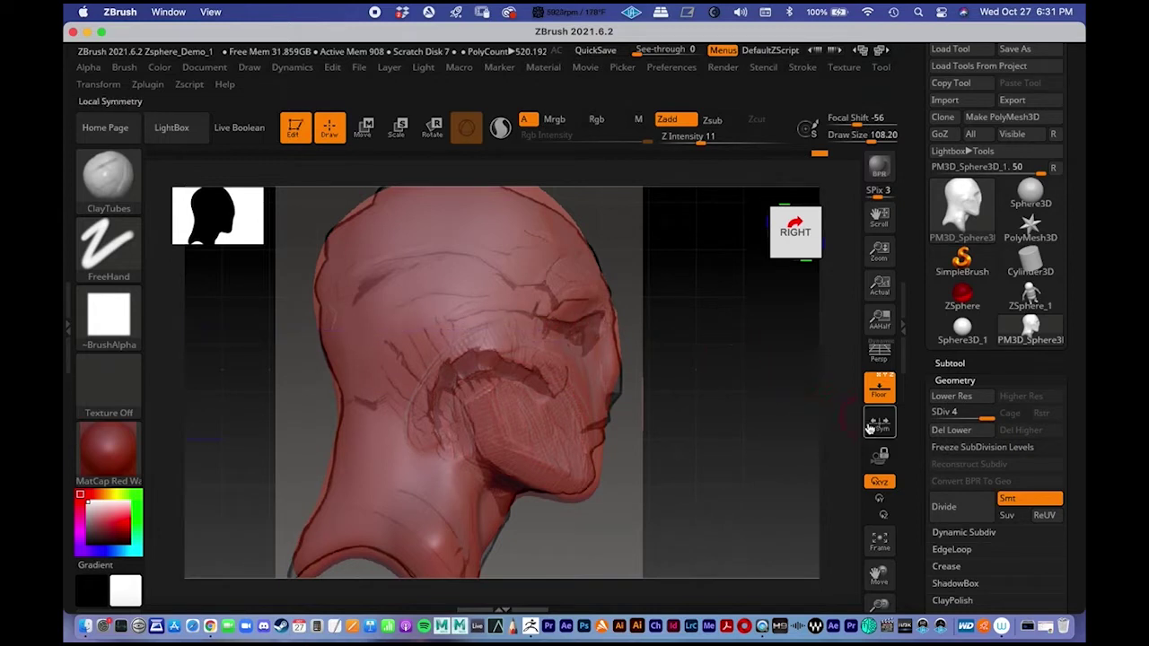
- Hide the reference, restore perspective, and carve the recess around the ear and beneath the cheekbone deeper
{"action": "left_click", "coordinate": [877, 388]}
{"action": "left_click", "coordinate": [877, 355]}
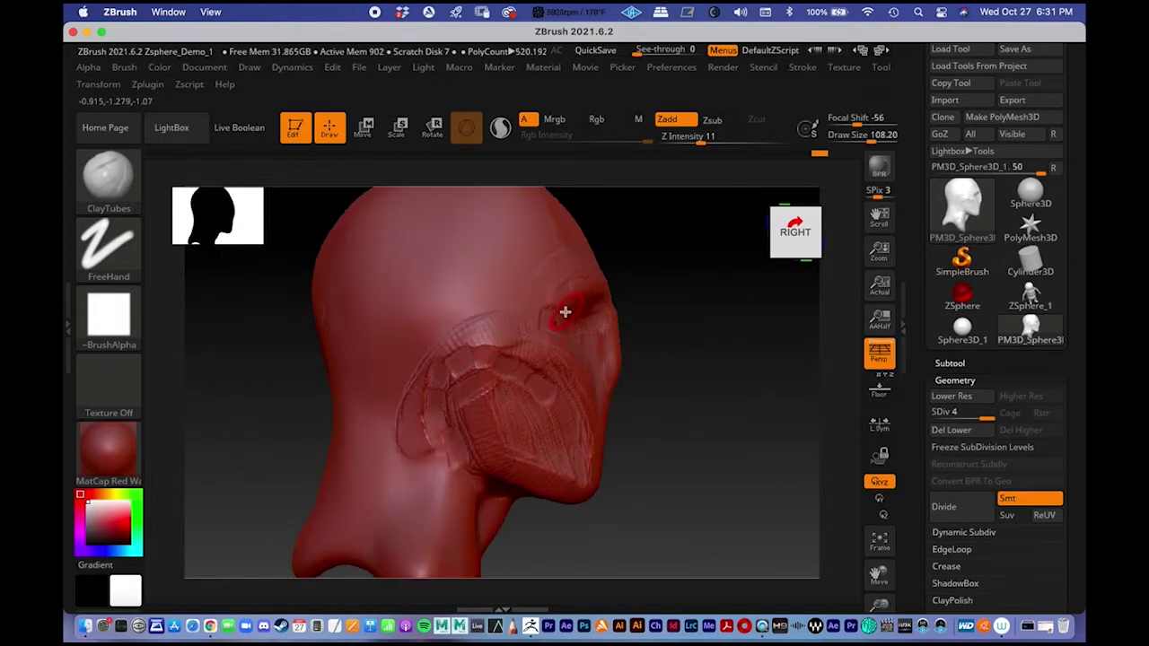
{"action": "left_click_drag", "start_coordinate": [544, 316], "coordinate": [561, 323]}
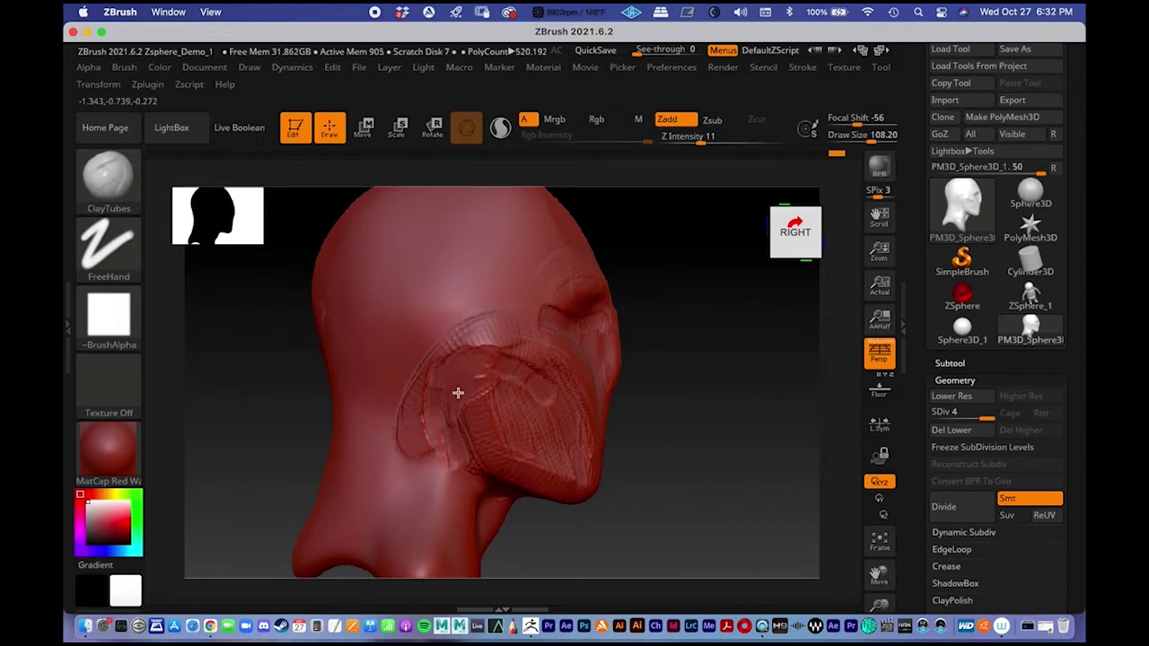
{"action": "left_click_drag", "start_coordinate": [617, 419], "coordinate": [594, 408]}
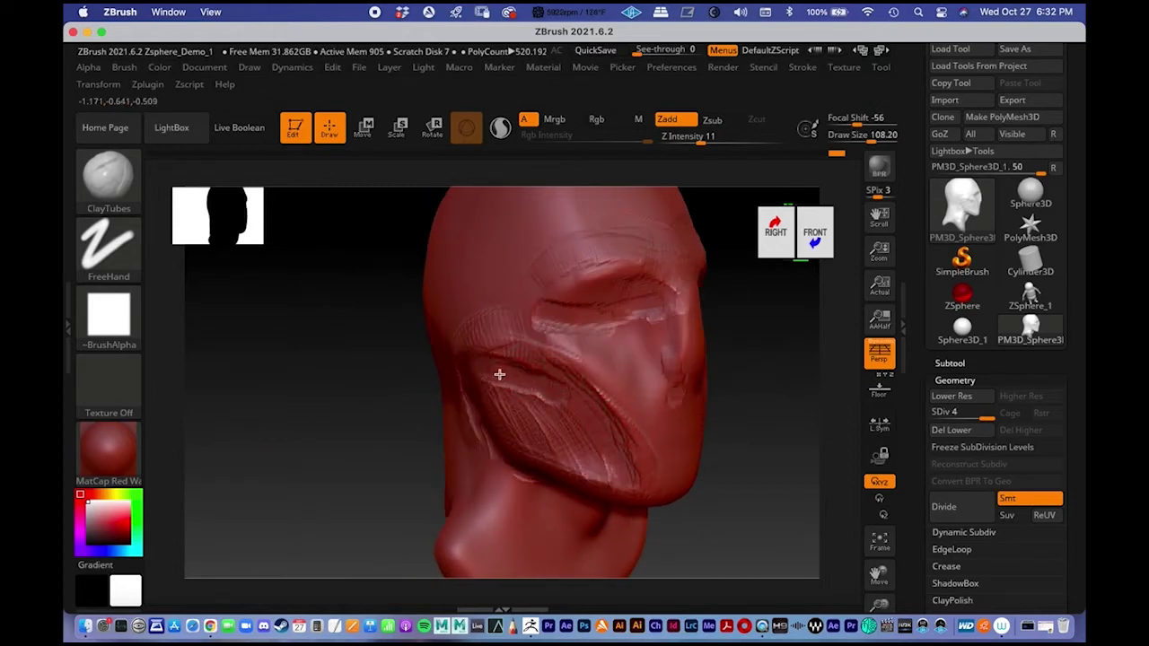
{"action": "left_click_drag", "start_coordinate": [754, 443], "coordinate": [717, 407]}
{"action": "mouse_move", "coordinate": [449, 342]}
{"action": "left_mouse_down"}
{"action": "mouse_move", "coordinate": [502, 390]}
{"action": "mouse_move", "coordinate": [451, 383]}
{"action": "mouse_move", "coordinate": [445, 432]}
{"action": "left_mouse_up"}
{"action": "mouse_move", "coordinate": [483, 377]}
{"action": "left_mouse_down"}
{"action": "mouse_move", "coordinate": [505, 392]}
{"action": "mouse_move", "coordinate": [484, 393]}
{"action": "mouse_move", "coordinate": [504, 389]}
{"action": "left_mouse_up"}
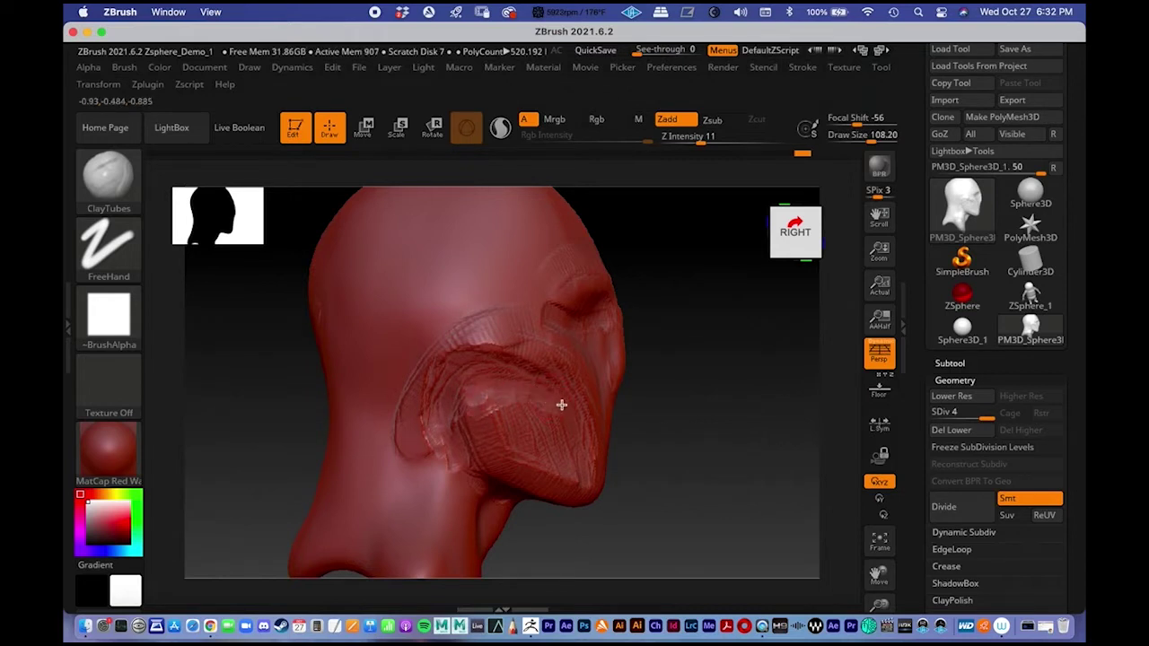
- Add clay to the upper jaw muscle and build up the cheekbone from the temple towards the nose
{"action": "left_click_drag", "start_coordinate": [723, 410], "coordinate": [540, 389]}
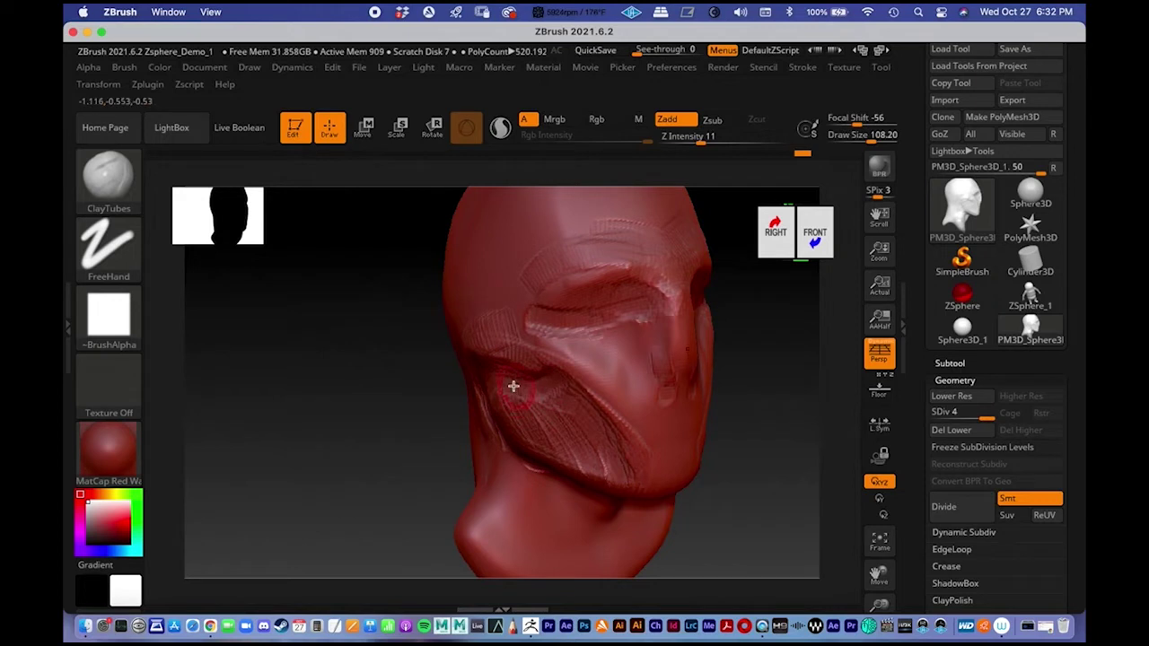
{"action": "left_click_drag", "start_coordinate": [497, 387], "coordinate": [506, 402]}
{"action": "left_click", "coordinate": [562, 364]}
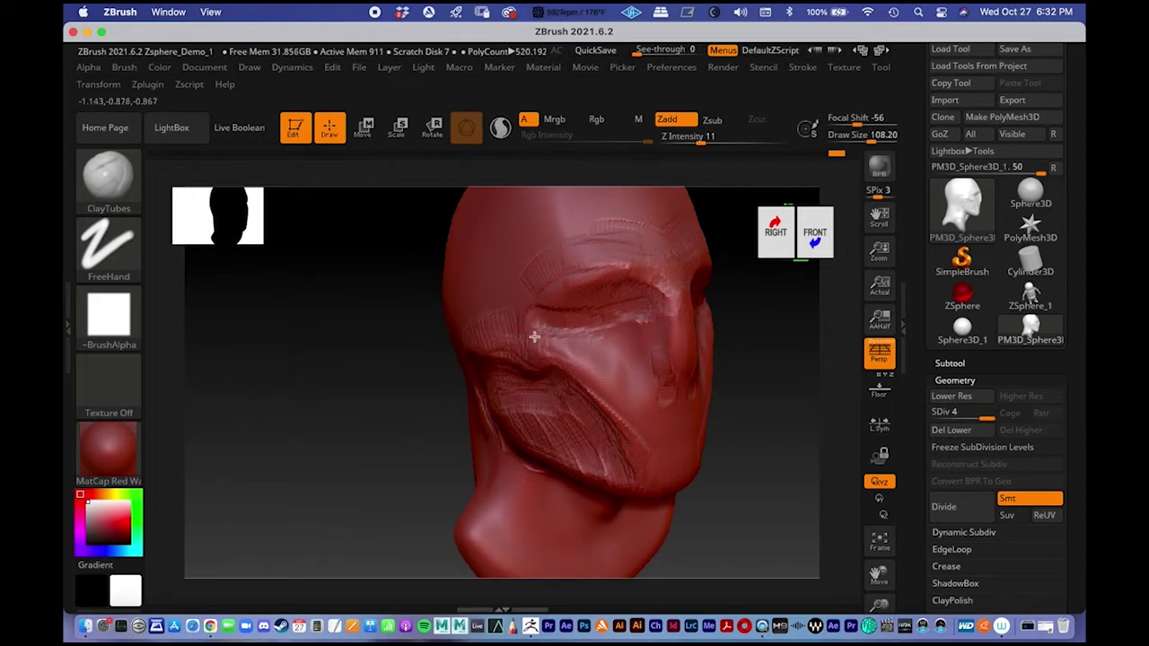
{"action": "mouse_move", "coordinate": [541, 353]}
{"action": "left_mouse_down"}
{"action": "mouse_move", "coordinate": [547, 367]}
{"action": "mouse_move", "coordinate": [566, 366]}
{"action": "left_mouse_up"}
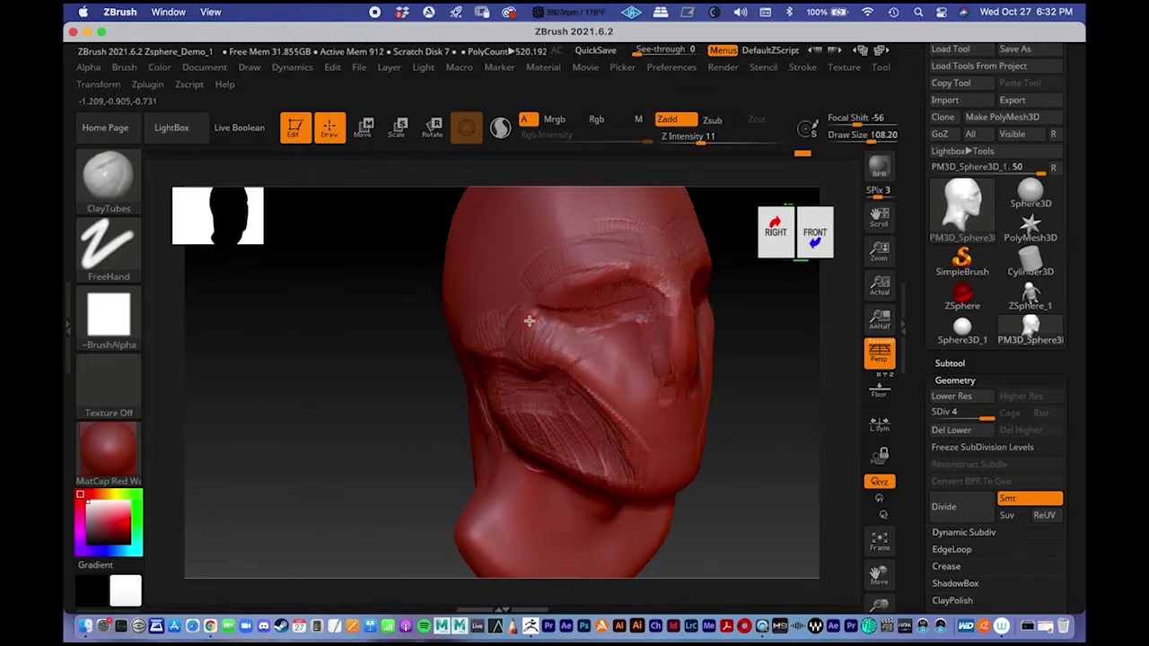
{"action": "mouse_move", "coordinate": [554, 368]}
{"action": "left_mouse_down"}
{"action": "mouse_move", "coordinate": [575, 350]}
{"action": "mouse_move", "coordinate": [574, 377]}
{"action": "mouse_move", "coordinate": [614, 363]}
{"action": "left_mouse_up"}
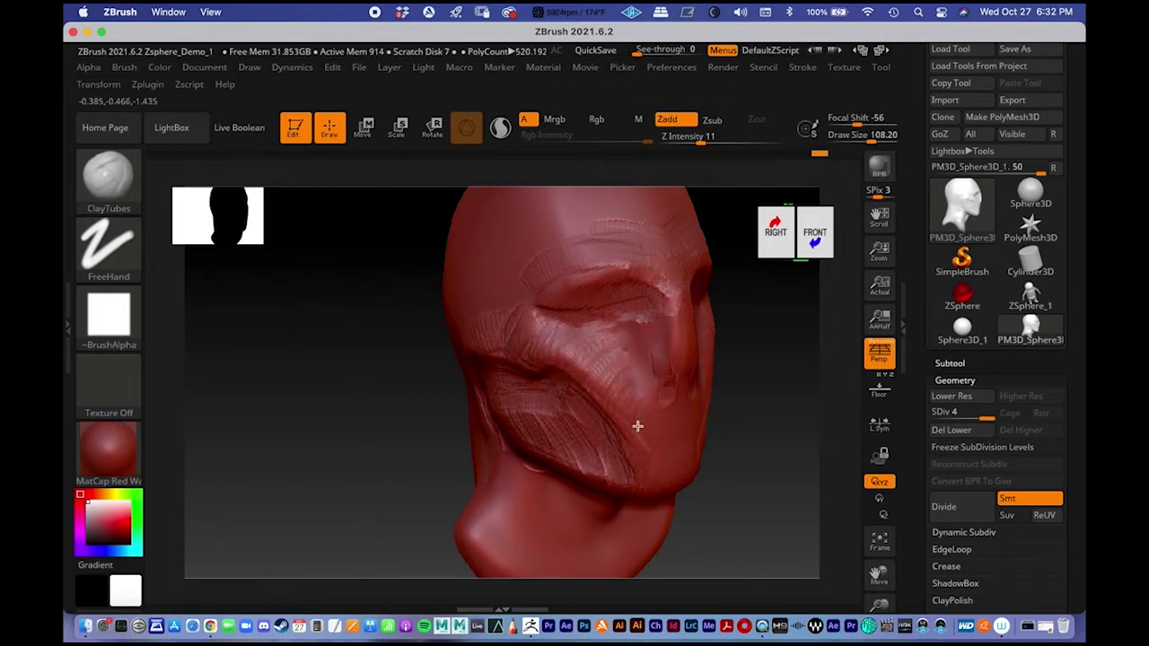
- Layer clay strokes behind the ear recess, across the temple and over the outer brow
{"action": "left_click_drag", "start_coordinate": [744, 490], "coordinate": [720, 490]}
{"action": "left_click_drag", "start_coordinate": [719, 440], "coordinate": [721, 385], "text": "alt"}
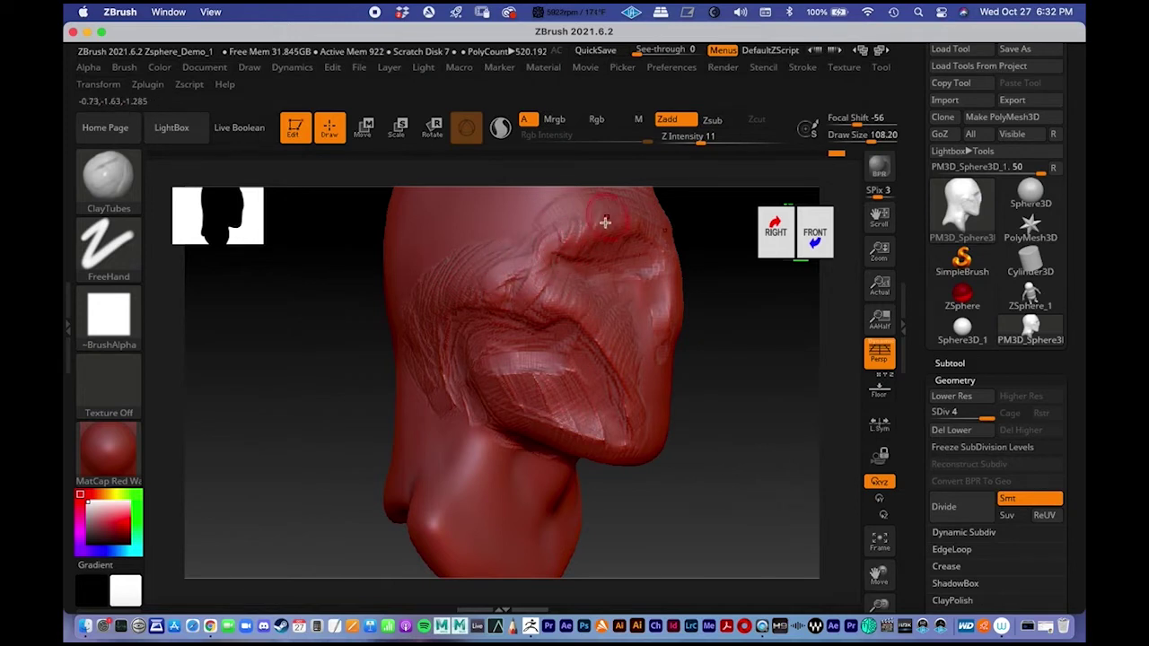
{"action": "mouse_move", "coordinate": [731, 350]}
{"action": "left_mouse_down"}
{"action": "mouse_move", "coordinate": [764, 347]}
{"action": "mouse_move", "coordinate": [749, 380]}
{"action": "mouse_move", "coordinate": [560, 317]}
{"action": "left_mouse_up"}
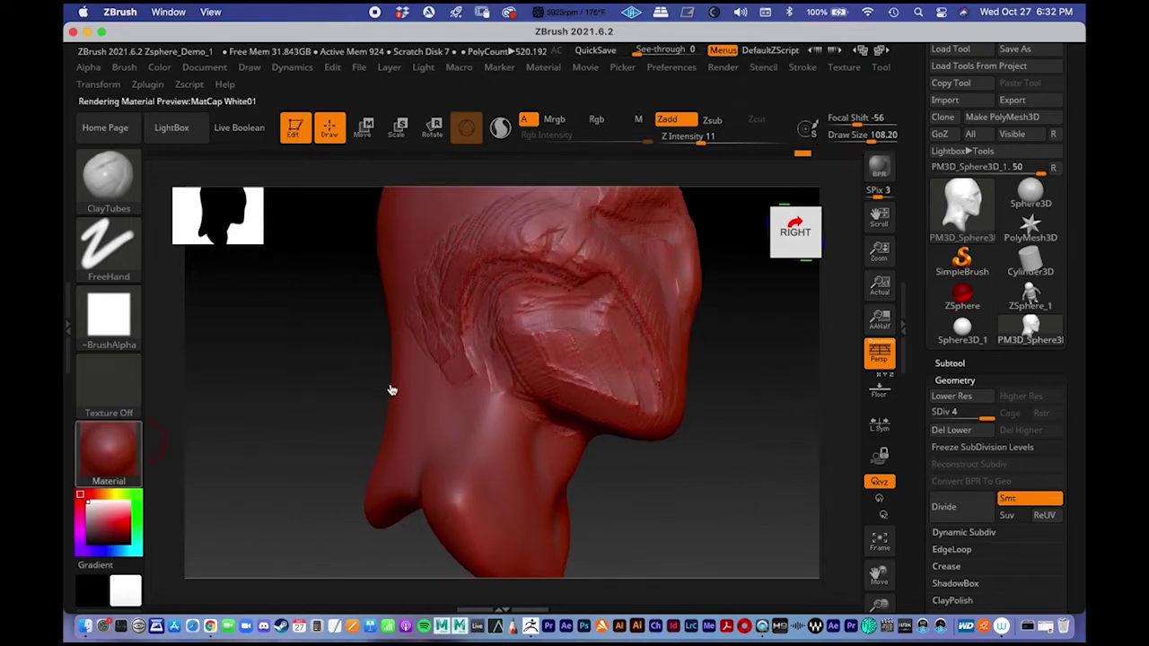
- Change the model's material to MatCap Gray and bring the face into front view
{"action": "key", "text": "m"}
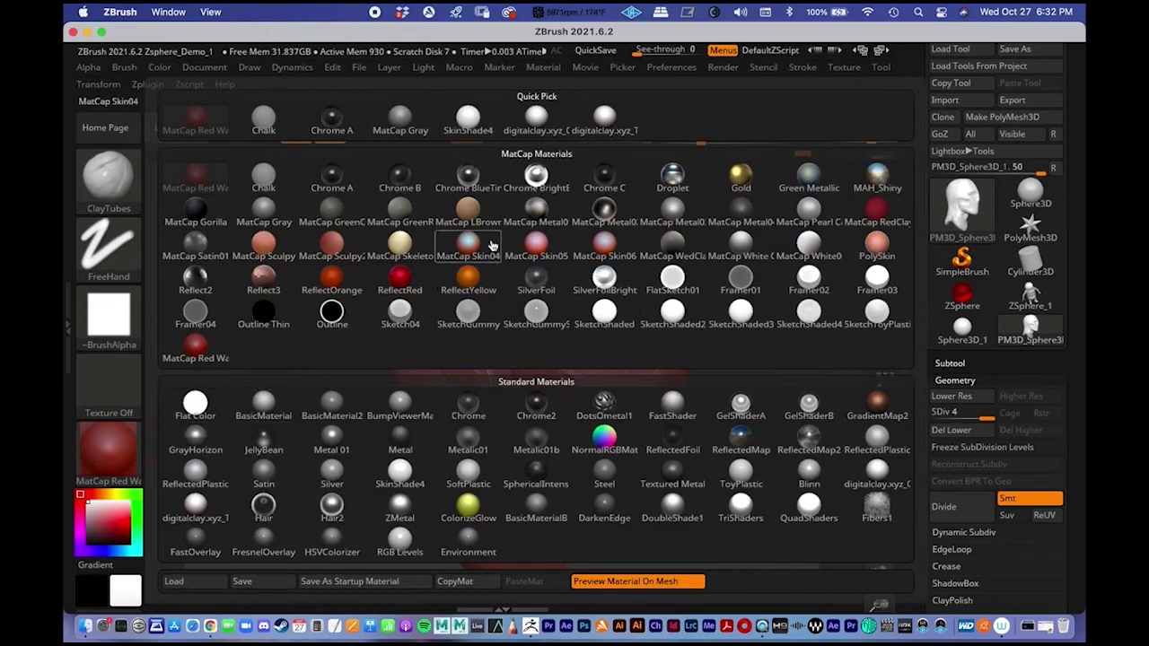
{"action": "left_click", "coordinate": [262, 221]}
{"action": "left_click_drag", "start_coordinate": [702, 440], "coordinate": [467, 351]}
{"action": "right_click_drag", "start_coordinate": [466, 351], "coordinate": [463, 297], "text": "ctrl"}
{"action": "right_click_drag", "start_coordinate": [676, 383], "coordinate": [626, 382]}
{"action": "mouse_move", "coordinate": [564, 354]}
{"action": "right_mouse_down", "text": "alt"}
{"action": "mouse_move", "coordinate": [484, 308]}
{"action": "mouse_move", "coordinate": [479, 341]}
{"action": "right_mouse_up", "text": "alt"}
{"action": "right_click_drag", "start_coordinate": [333, 261], "coordinate": [332, 381], "text": "alt"}
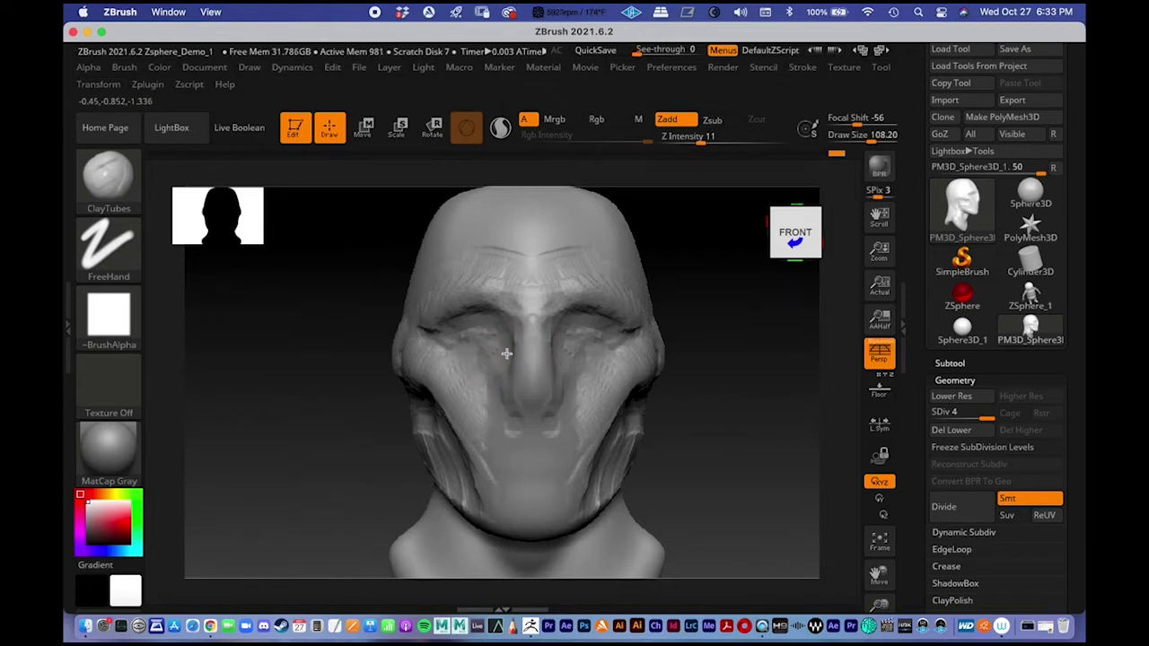
- Refine the nose bridge and add clay along the sides of the nose
{"action": "mouse_move", "coordinate": [685, 368]}
{"action": "left_mouse_down"}
{"action": "mouse_move", "coordinate": [764, 403]}
{"action": "mouse_move", "coordinate": [662, 390]}
{"action": "left_mouse_up"}
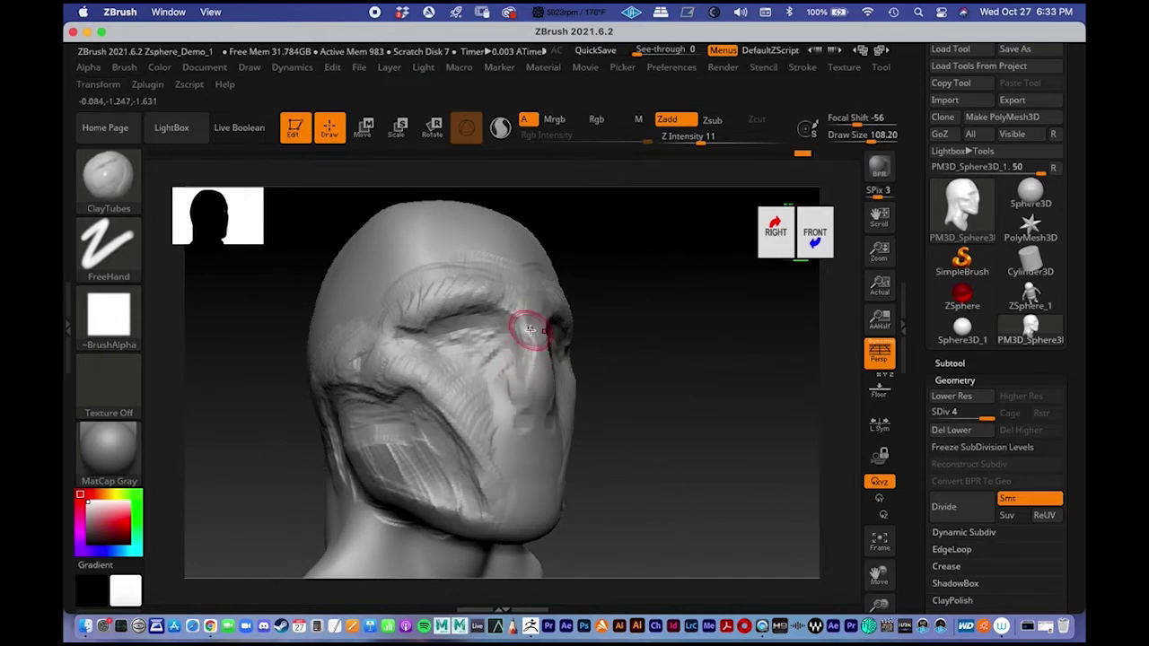
{"action": "left_click_drag", "start_coordinate": [638, 390], "coordinate": [618, 403], "text": "shift"}
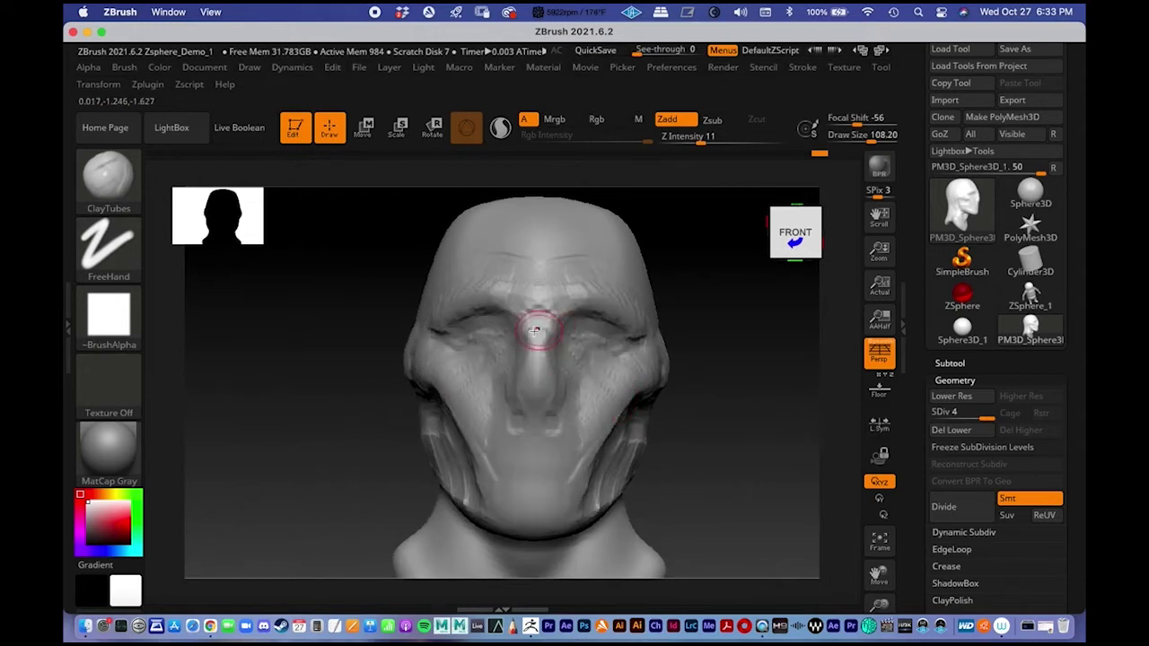
{"action": "left_click_drag", "start_coordinate": [706, 459], "coordinate": [577, 390]}
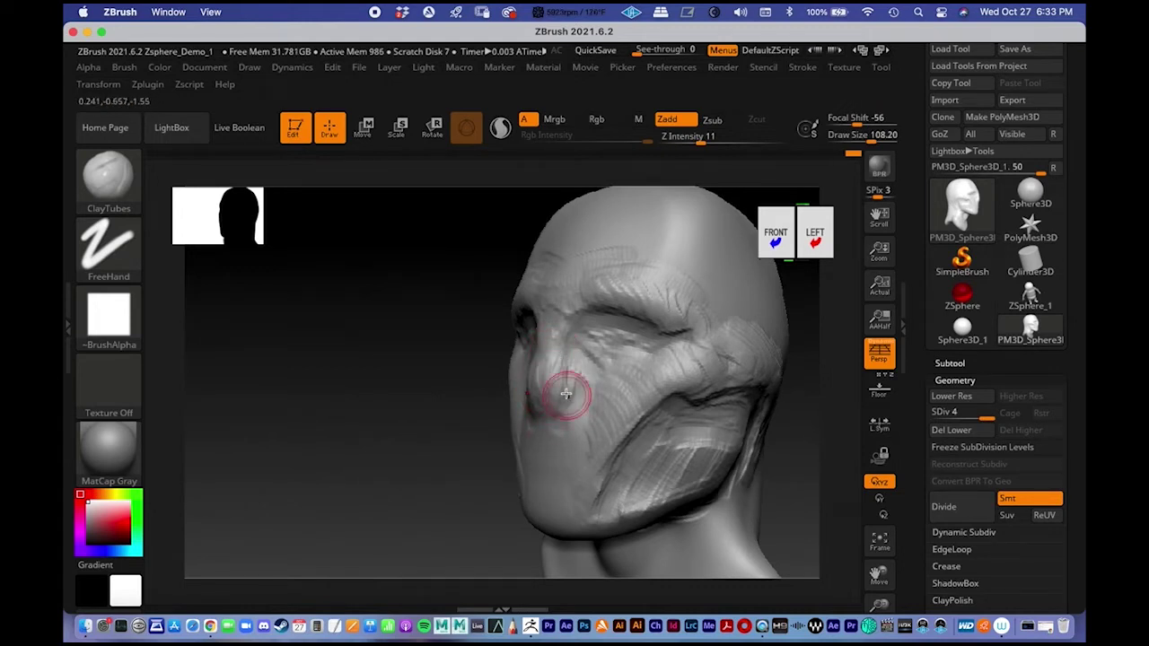
{"action": "left_click_drag", "start_coordinate": [575, 357], "coordinate": [598, 408]}
- Show the side reference with perspective off and build up the temple muscle from the brow to the back of the head
{"action": "mouse_move", "coordinate": [359, 359]}
{"action": "left_mouse_down"}
{"action": "mouse_move", "coordinate": [493, 355]}
{"action": "mouse_move", "coordinate": [470, 352]}
{"action": "left_mouse_up"}
{"action": "right_click_drag", "start_coordinate": [676, 392], "coordinate": [675, 278], "text": "alt"}
{"action": "right_click_drag", "start_coordinate": [486, 348], "coordinate": [448, 393], "text": "alt"}
{"action": "mouse_move", "coordinate": [613, 309]}
{"action": "right_mouse_down", "text": "alt"}
{"action": "mouse_move", "coordinate": [596, 355]}
{"action": "mouse_move", "coordinate": [610, 349]}
{"action": "right_mouse_up", "text": "alt"}
{"action": "right_click_drag", "start_coordinate": [406, 337], "coordinate": [470, 320]}
{"action": "left_click_drag", "start_coordinate": [472, 369], "coordinate": [463, 316]}
{"action": "key", "text": "ctrl+z"}
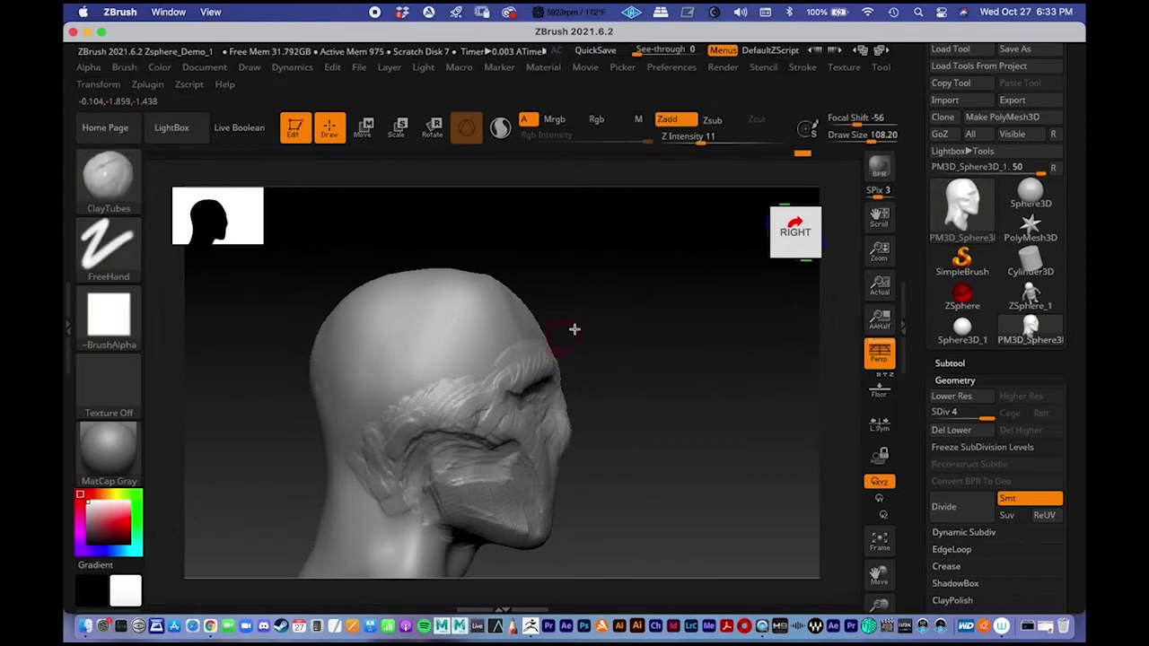
{"action": "left_click", "coordinate": [880, 388]}
{"action": "left_click", "coordinate": [880, 352]}
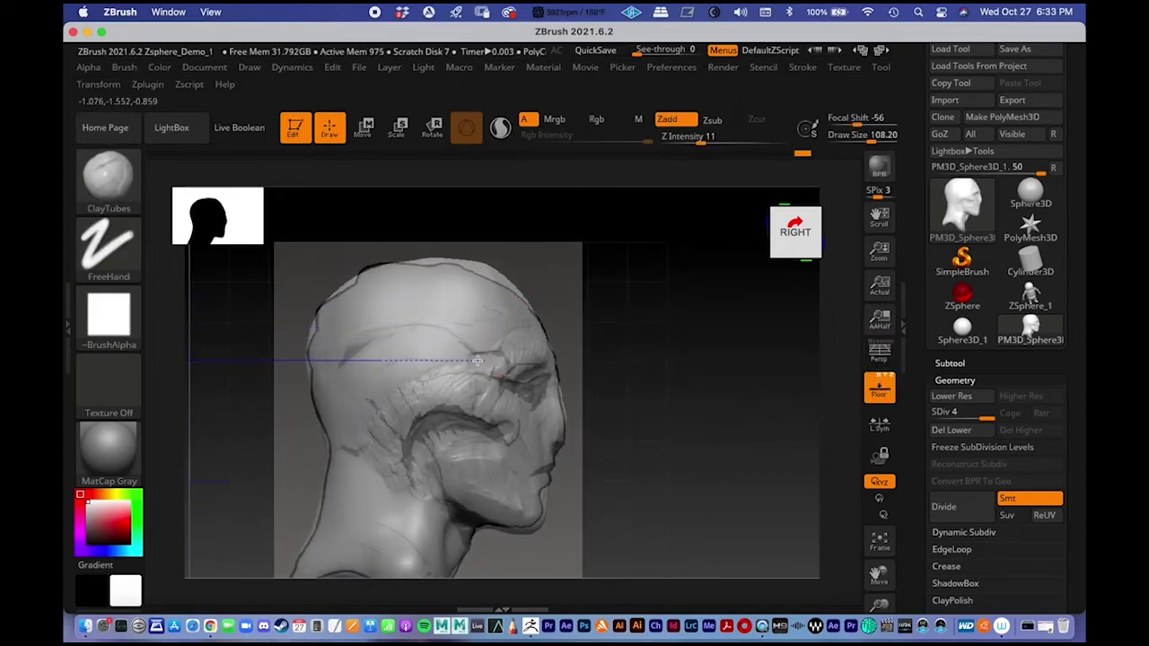
{"action": "left_click_drag", "start_coordinate": [467, 356], "coordinate": [425, 329]}
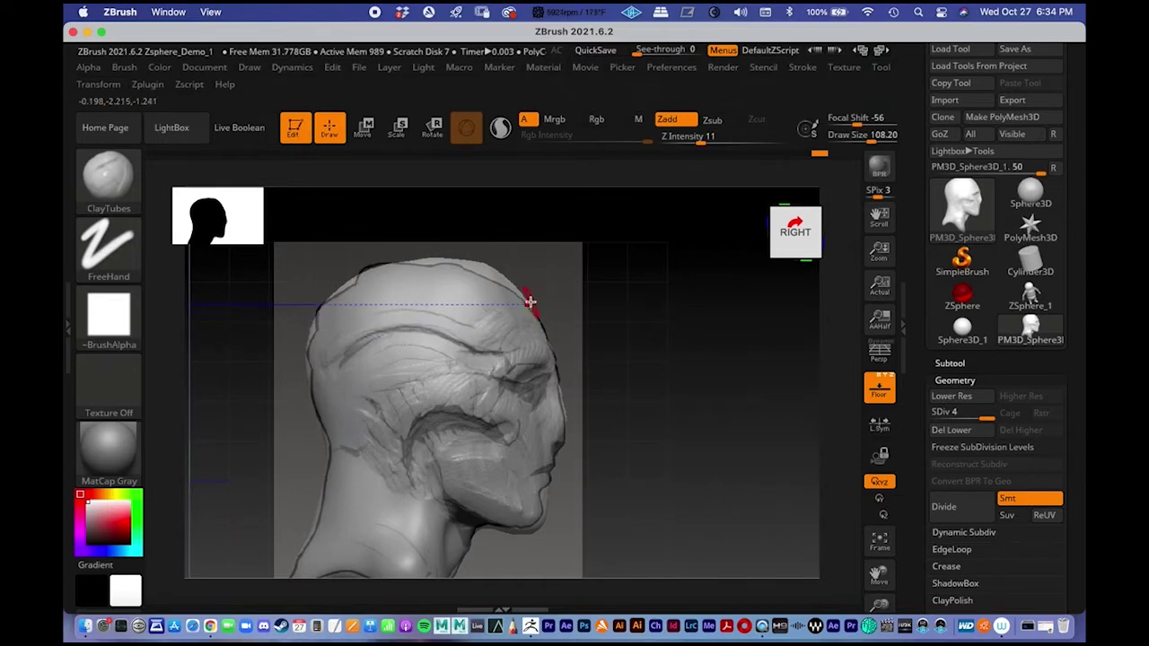
- Build up a central ridge of clay on the forehead from between the brows to the hairline over the front reference
{"action": "left_click_drag", "start_coordinate": [648, 358], "coordinate": [575, 369]}
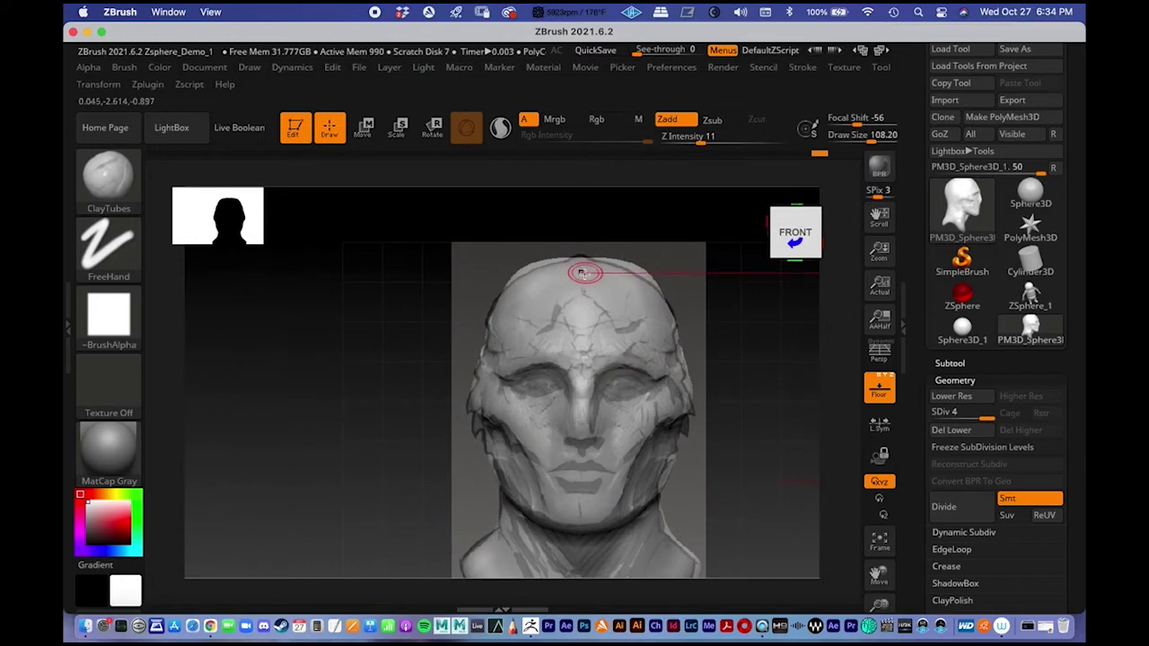
{"action": "left_click_drag", "start_coordinate": [580, 329], "coordinate": [581, 291]}
{"action": "left_click_drag", "start_coordinate": [580, 244], "coordinate": [574, 300]}
{"action": "left_click_drag", "start_coordinate": [700, 446], "coordinate": [704, 396], "text": "shift"}
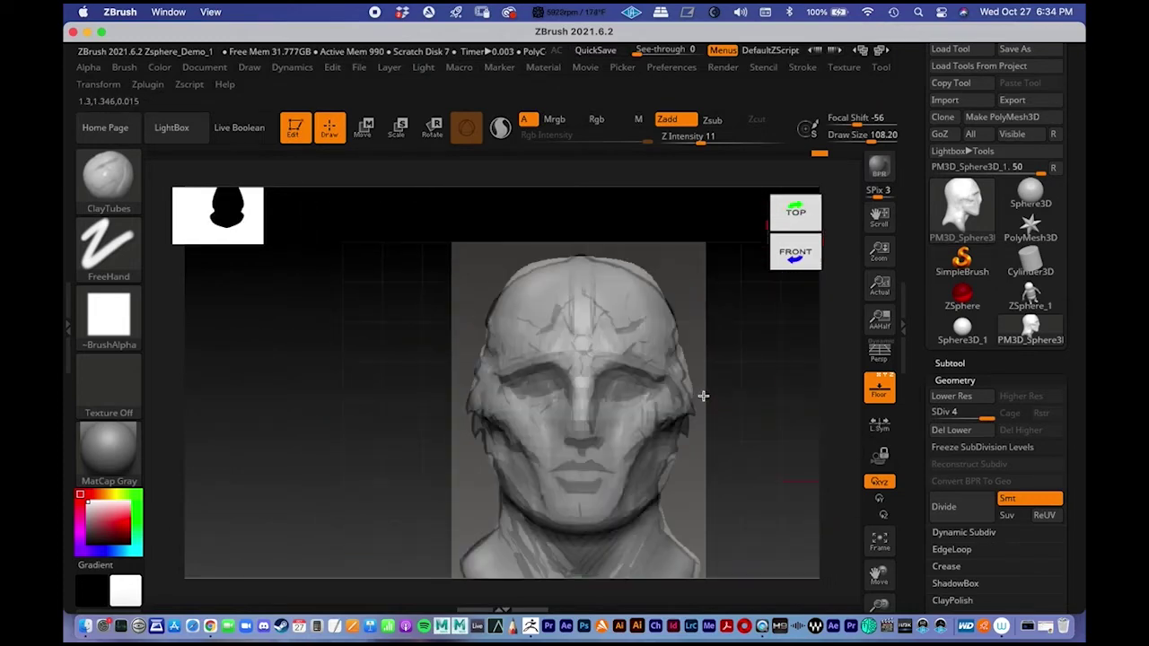
{"action": "left_click_drag", "start_coordinate": [585, 322], "coordinate": [583, 341]}
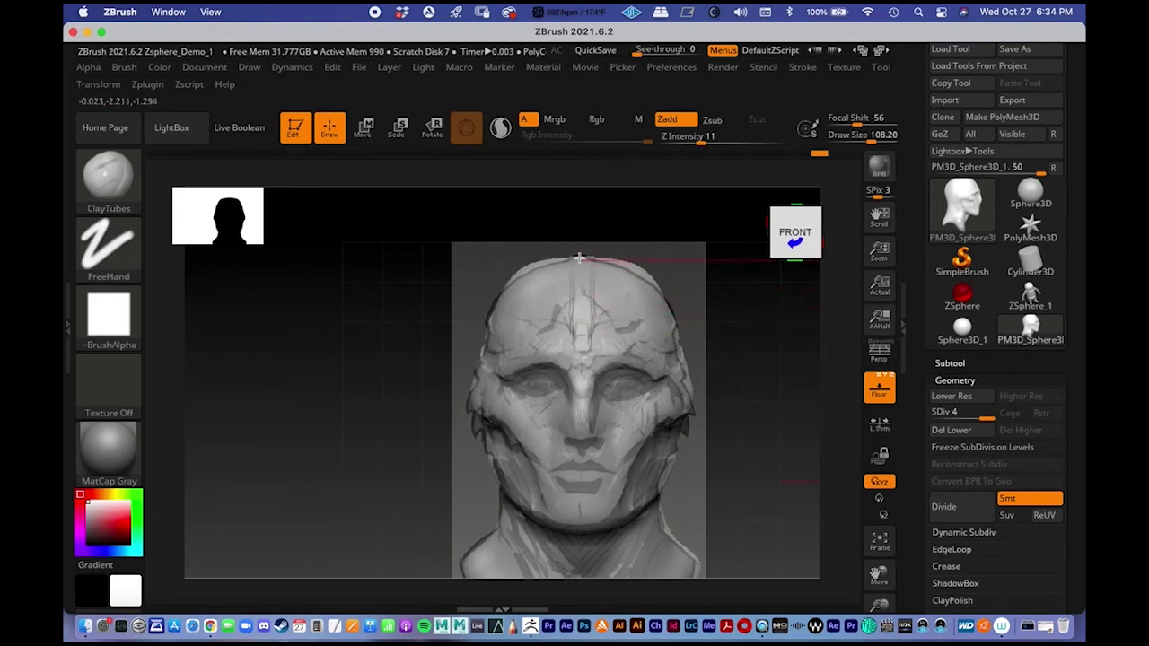
{"action": "mouse_move", "coordinate": [576, 281]}
{"action": "left_mouse_down"}
{"action": "mouse_move", "coordinate": [584, 300]}
{"action": "mouse_move", "coordinate": [612, 311]}
{"action": "left_mouse_up"}
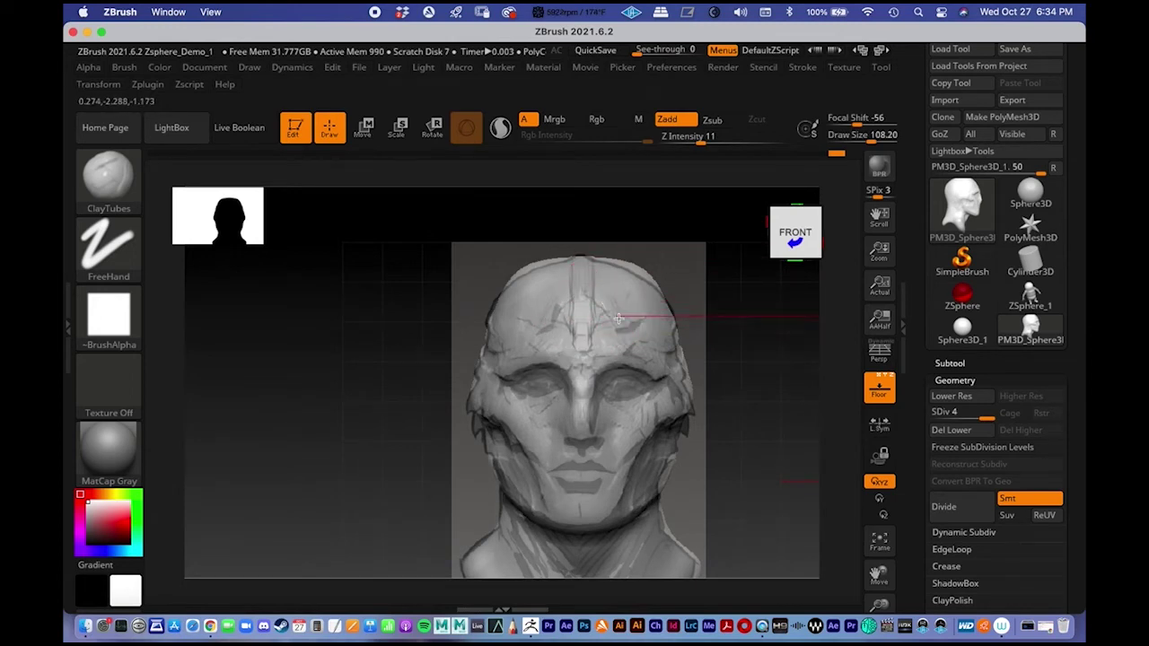
{"action": "left_click_drag", "start_coordinate": [744, 381], "coordinate": [696, 318], "text": "alt"}
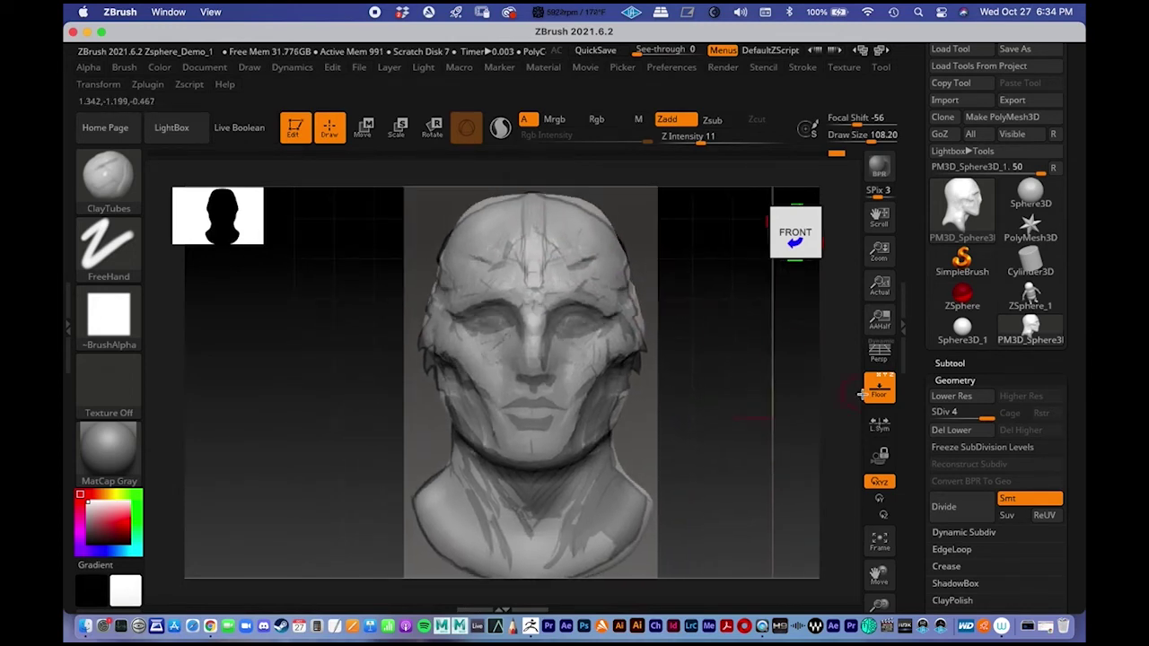
- Turn perspective on, set the Draw Size to 115.86 and layer clay over the temple and side of the head
{"action": "left_click", "coordinate": [879, 356]}
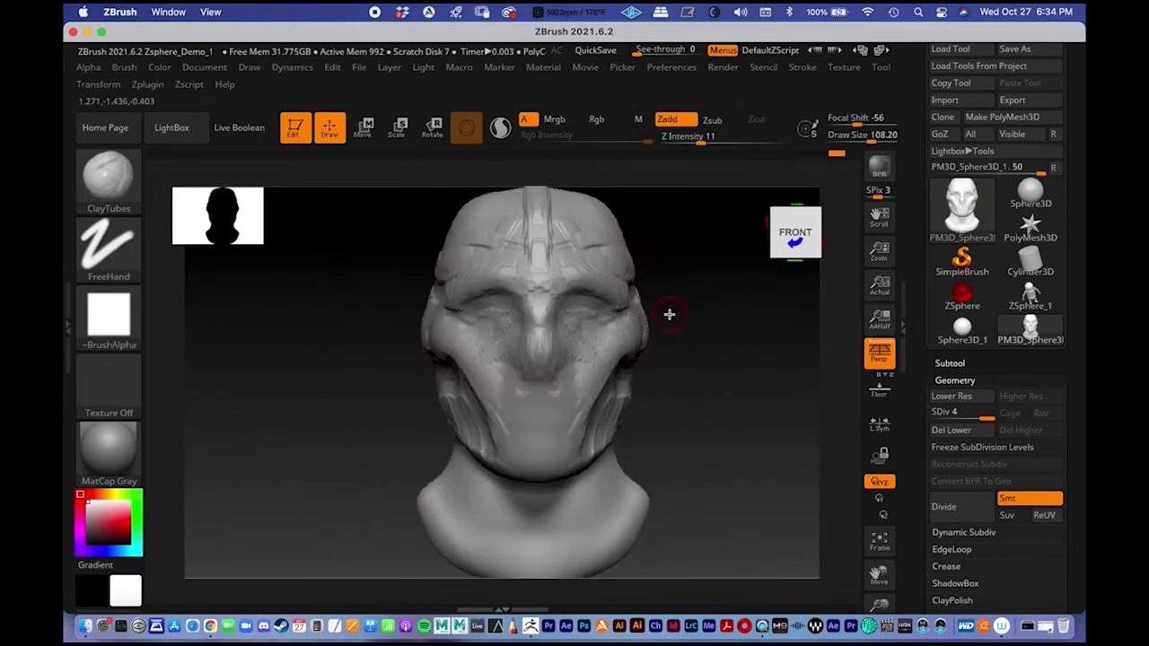
{"action": "key", "text": "ctrl"}
{"action": "mouse_move", "coordinate": [626, 323]}
{"action": "left_mouse_down"}
{"action": "mouse_move", "coordinate": [674, 326]}
{"action": "mouse_move", "coordinate": [565, 300]}
{"action": "left_mouse_up"}
{"action": "right_click_drag", "start_coordinate": [564, 300], "coordinate": [539, 310]}
{"action": "right_click_drag", "start_coordinate": [377, 296], "coordinate": [483, 304], "text": "alt"}
{"action": "key", "text": "space"}
{"action": "left_click_drag", "start_coordinate": [526, 316], "coordinate": [529, 318]}
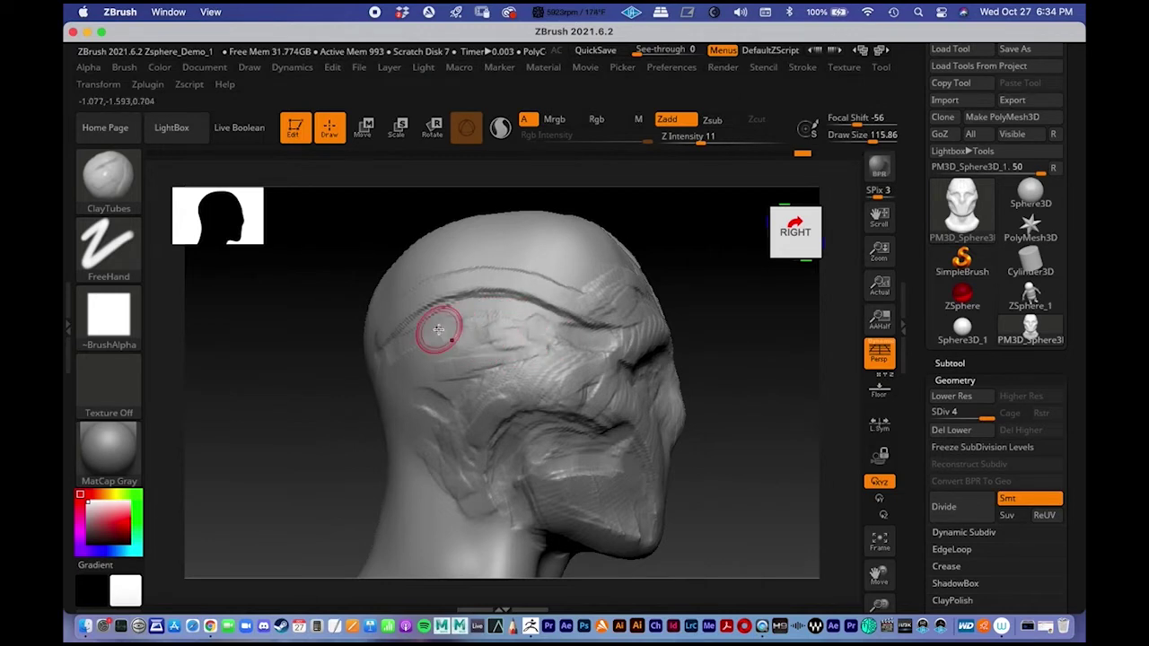
{"action": "mouse_move", "coordinate": [469, 338]}
{"action": "left_mouse_down"}
{"action": "mouse_move", "coordinate": [407, 374]}
{"action": "mouse_move", "coordinate": [461, 387]}
{"action": "mouse_move", "coordinate": [474, 382]}
{"action": "mouse_move", "coordinate": [467, 374]}
{"action": "mouse_move", "coordinate": [423, 383]}
{"action": "mouse_move", "coordinate": [461, 377]}
{"action": "mouse_move", "coordinate": [455, 401]}
{"action": "left_mouse_up"}
{"action": "mouse_move", "coordinate": [541, 360]}
{"action": "left_mouse_down"}
{"action": "mouse_move", "coordinate": [614, 335]}
{"action": "mouse_move", "coordinate": [608, 323]}
{"action": "mouse_move", "coordinate": [502, 292]}
{"action": "mouse_move", "coordinate": [441, 303]}
{"action": "mouse_move", "coordinate": [376, 345]}
{"action": "left_mouse_up"}
- Fill out the forehead above the brow with clay strokes and reinforce the upper edge of the temple
{"action": "left_click_drag", "start_coordinate": [716, 353], "coordinate": [664, 323]}
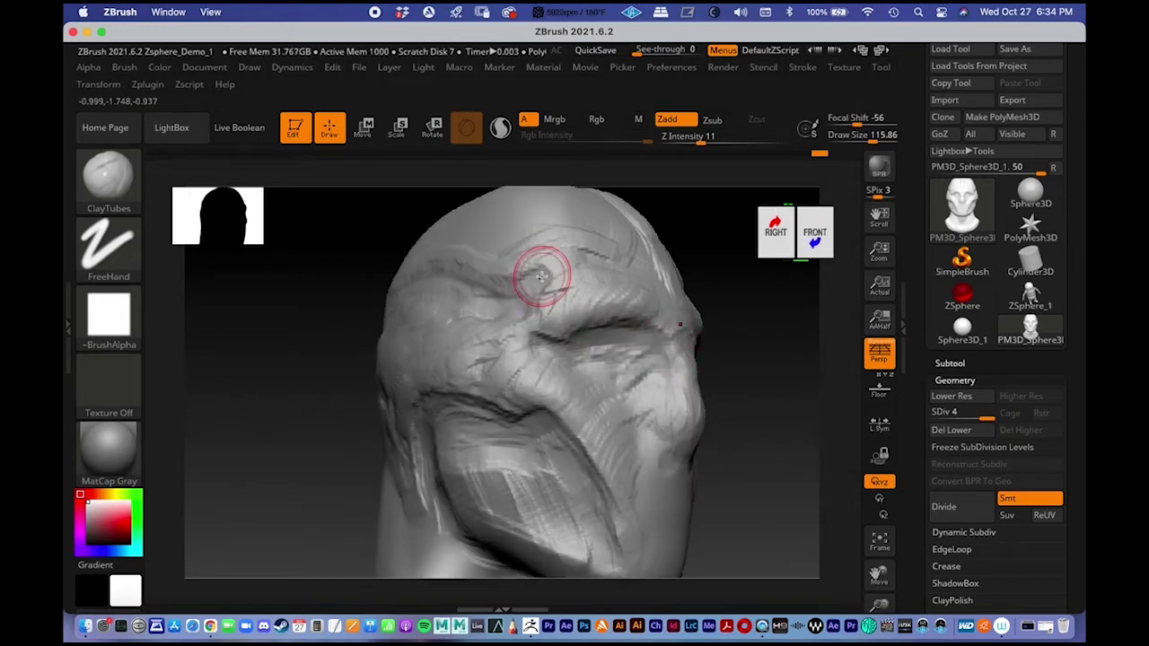
{"action": "mouse_move", "coordinate": [754, 423]}
{"action": "left_mouse_down"}
{"action": "mouse_move", "coordinate": [738, 460]}
{"action": "mouse_move", "coordinate": [526, 333]}
{"action": "mouse_move", "coordinate": [526, 270]}
{"action": "mouse_move", "coordinate": [452, 282]}
{"action": "left_mouse_up"}
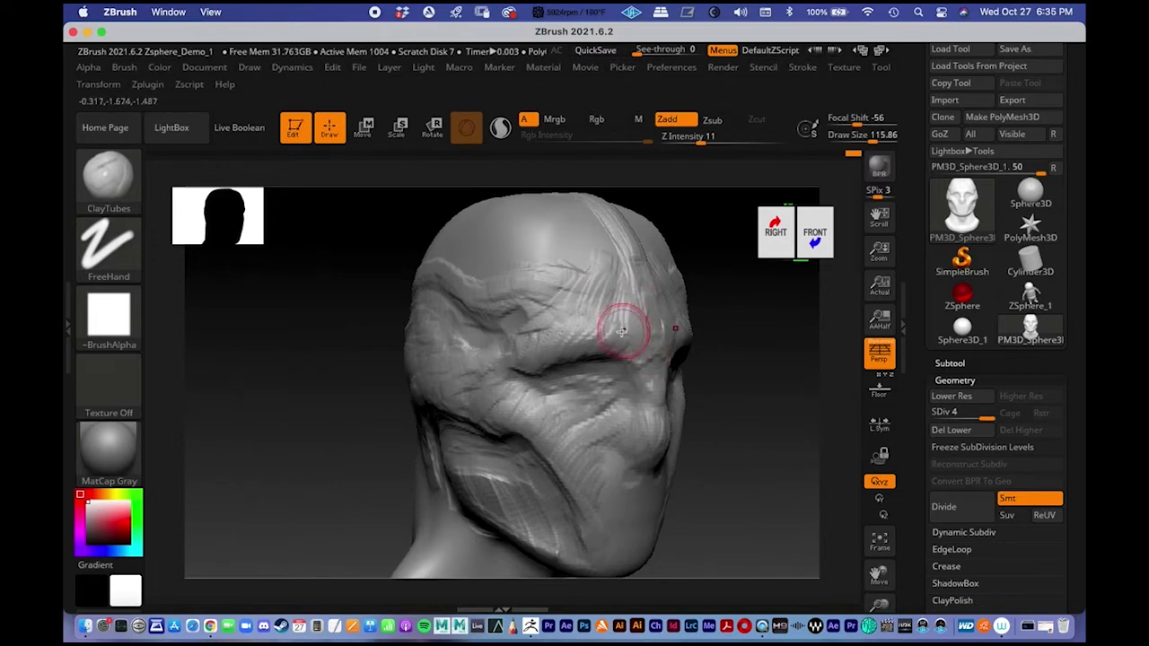
{"action": "right_click_drag", "start_coordinate": [588, 324], "coordinate": [591, 347], "text": "alt"}
{"action": "mouse_move", "coordinate": [751, 430]}
{"action": "left_mouse_down"}
{"action": "mouse_move", "coordinate": [773, 417]}
{"action": "mouse_move", "coordinate": [661, 308]}
{"action": "mouse_move", "coordinate": [534, 286]}
{"action": "left_mouse_up"}
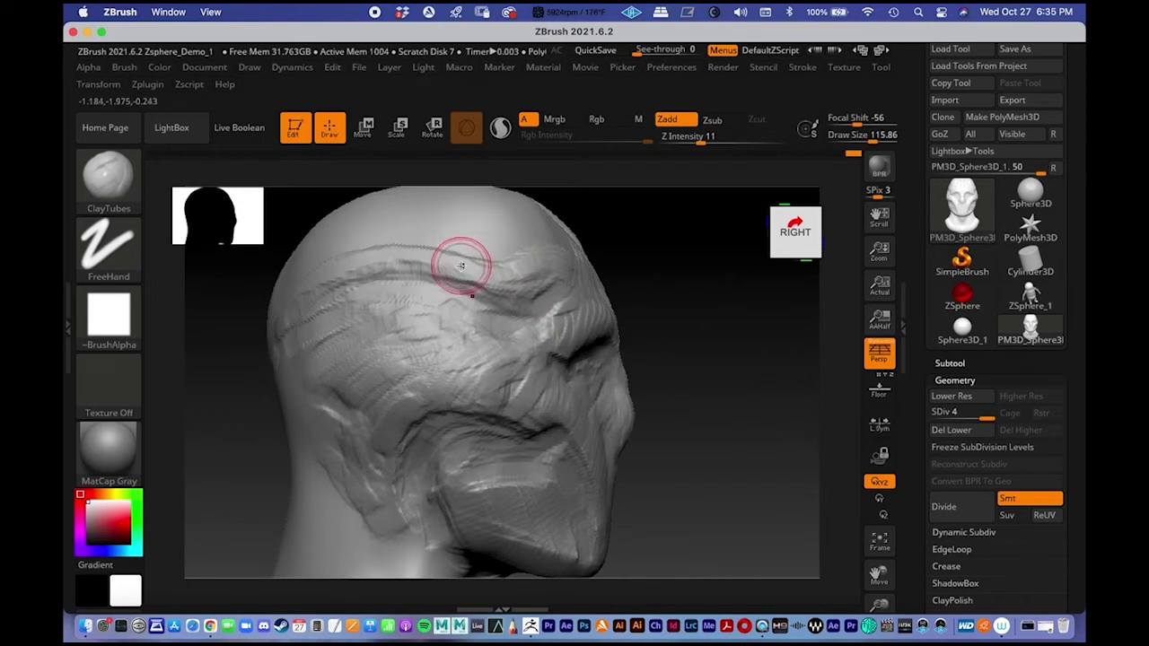
{"action": "left_click_drag", "start_coordinate": [383, 266], "coordinate": [508, 279]}
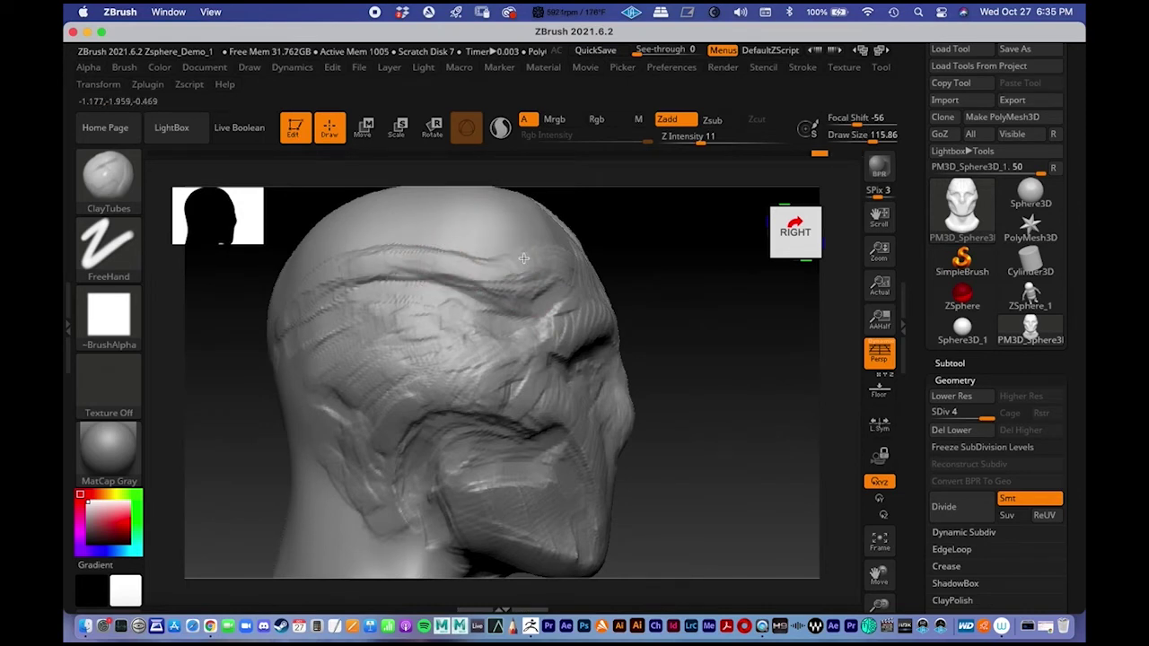
- Add clay to the side of the forehead above the outer brow, blending it between the central ridge and temple
{"action": "right_click_drag", "start_coordinate": [651, 308], "coordinate": [608, 297], "text": "ctrl"}
{"action": "mouse_move", "coordinate": [660, 345]}
{"action": "right_mouse_down"}
{"action": "mouse_move", "coordinate": [634, 374]}
{"action": "mouse_move", "coordinate": [618, 346]}
{"action": "mouse_move", "coordinate": [721, 347]}
{"action": "mouse_move", "coordinate": [557, 389]}
{"action": "right_mouse_up"}
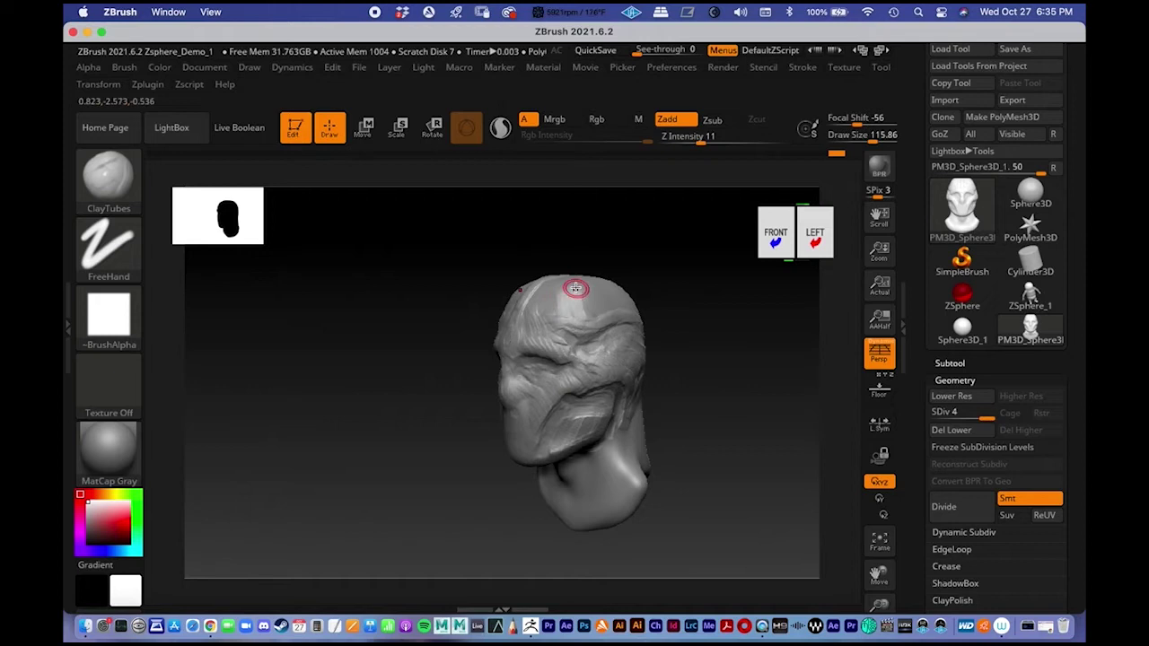
{"action": "mouse_move", "coordinate": [634, 316]}
{"action": "right_mouse_down"}
{"action": "mouse_move", "coordinate": [715, 320]}
{"action": "mouse_move", "coordinate": [642, 334]}
{"action": "mouse_move", "coordinate": [667, 349]}
{"action": "mouse_move", "coordinate": [617, 327]}
{"action": "right_mouse_up"}
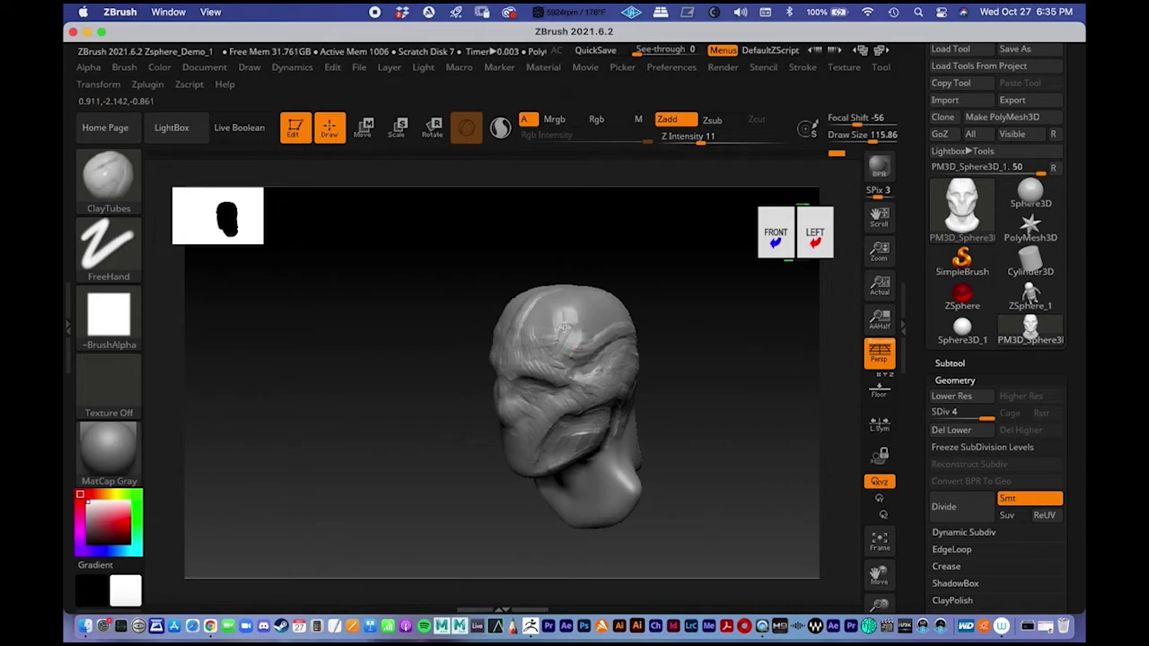
{"action": "left_click_drag", "start_coordinate": [573, 321], "coordinate": [560, 336]}
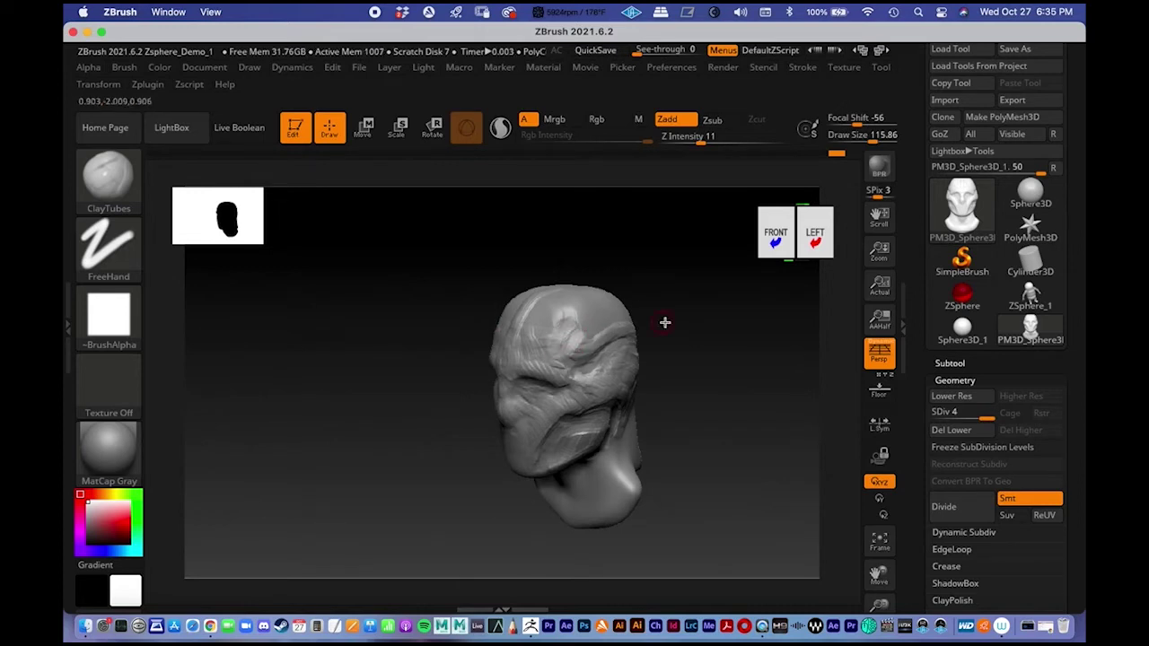
{"action": "mouse_move", "coordinate": [665, 322]}
{"action": "right_mouse_down"}
{"action": "mouse_move", "coordinate": [715, 302]}
{"action": "mouse_move", "coordinate": [649, 338]}
{"action": "mouse_move", "coordinate": [613, 318]}
{"action": "mouse_move", "coordinate": [682, 326]}
{"action": "mouse_move", "coordinate": [623, 336]}
{"action": "right_mouse_up"}
{"action": "key", "text": "ctrl"}
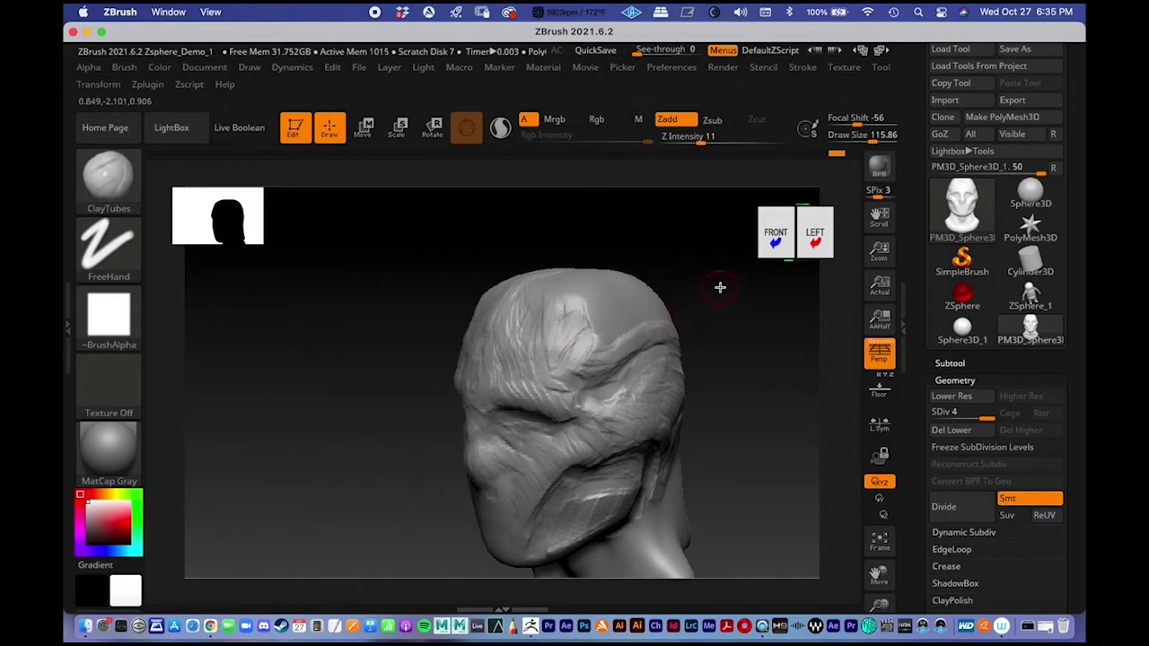
{"action": "left_click_drag", "start_coordinate": [712, 293], "coordinate": [695, 284], "text": "shift"}
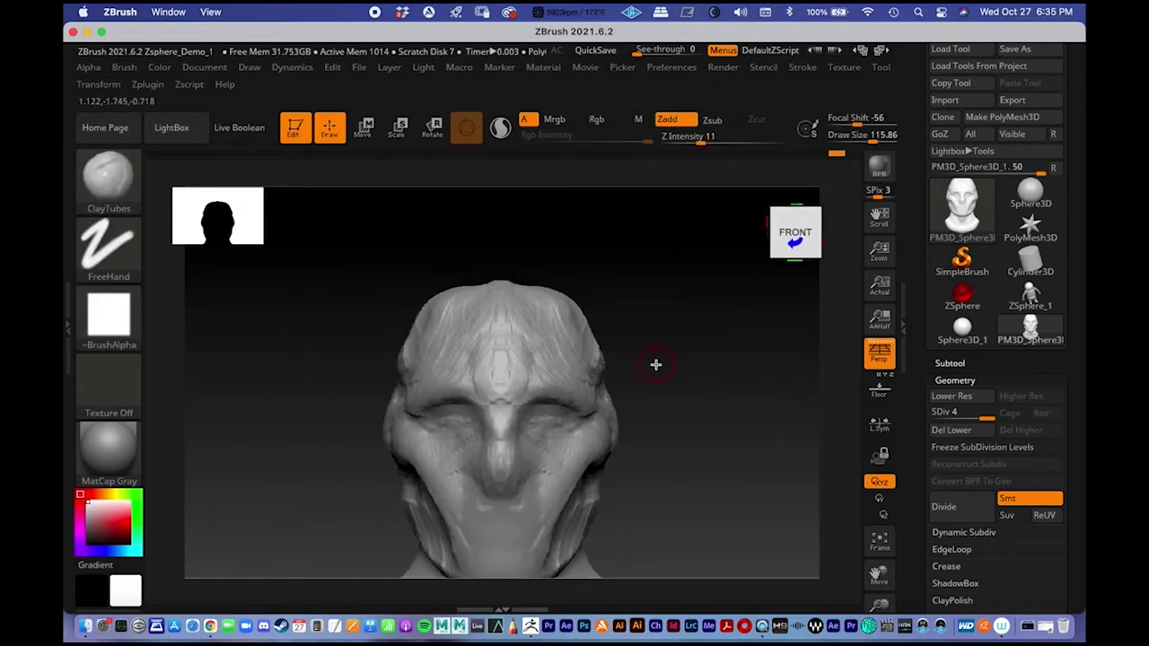
- Check the brow curvature from below, then switch to the Move brush with a Draw Size of 172.05
{"action": "left_click_drag", "start_coordinate": [629, 365], "coordinate": [682, 329]}
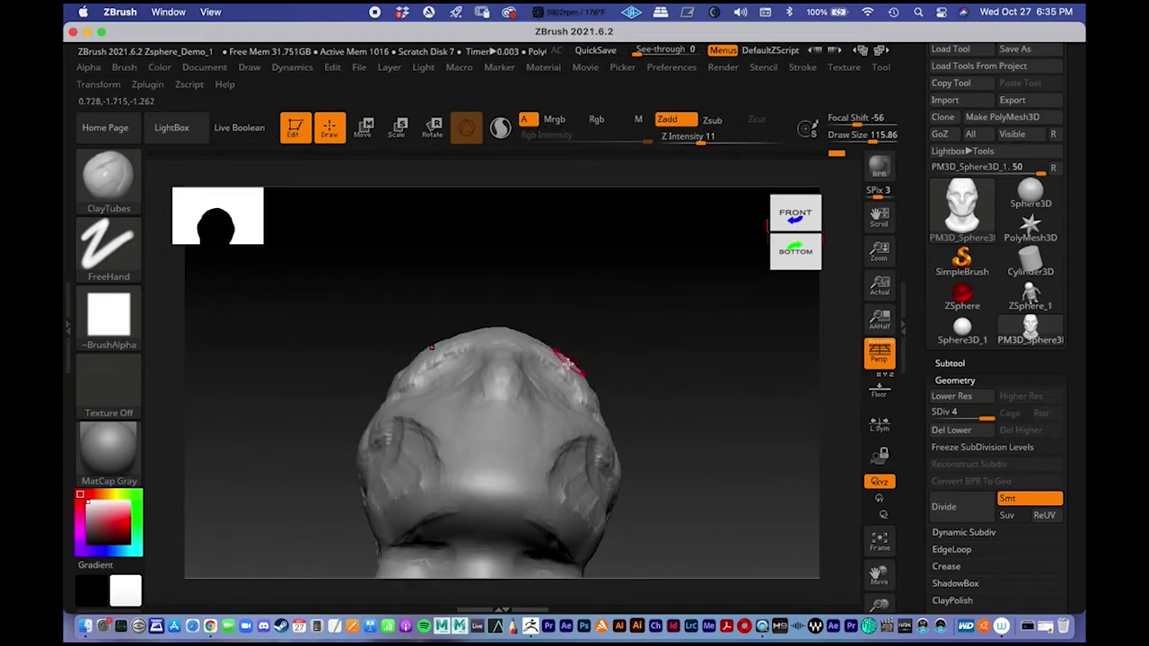
{"action": "left_click_drag", "start_coordinate": [681, 393], "coordinate": [590, 407]}
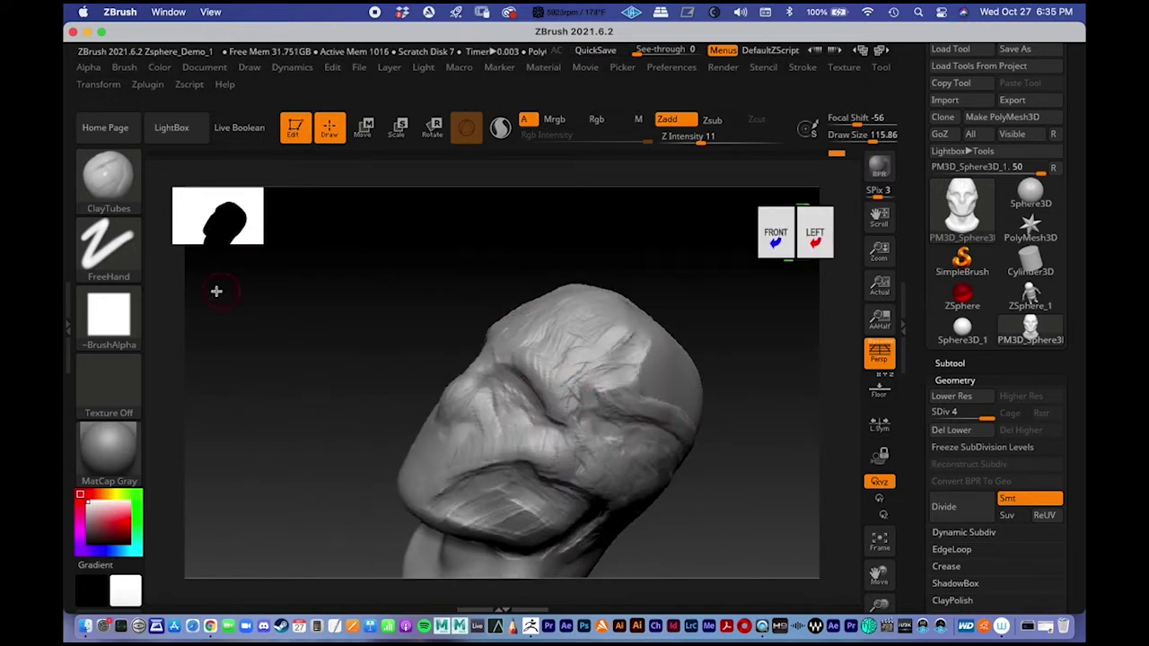
{"action": "left_click", "coordinate": [109, 179]}
{"action": "key", "text": "m"}
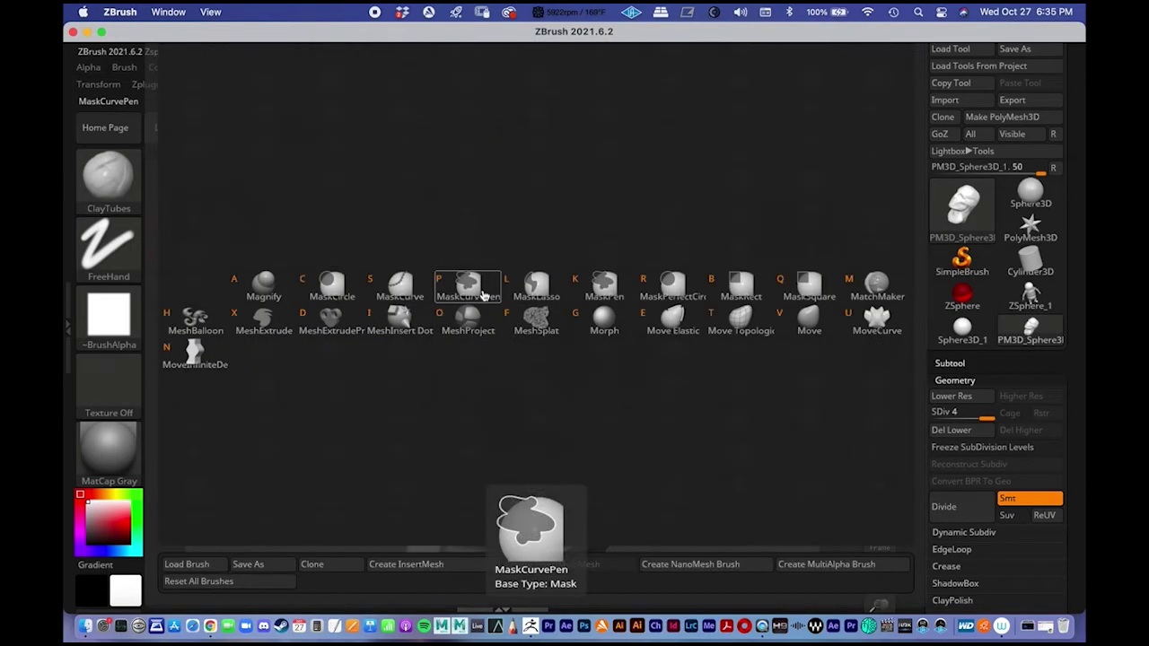
{"action": "key", "text": "v"}
{"action": "left_click_drag", "start_coordinate": [429, 299], "coordinate": [472, 269], "text": "shift"}
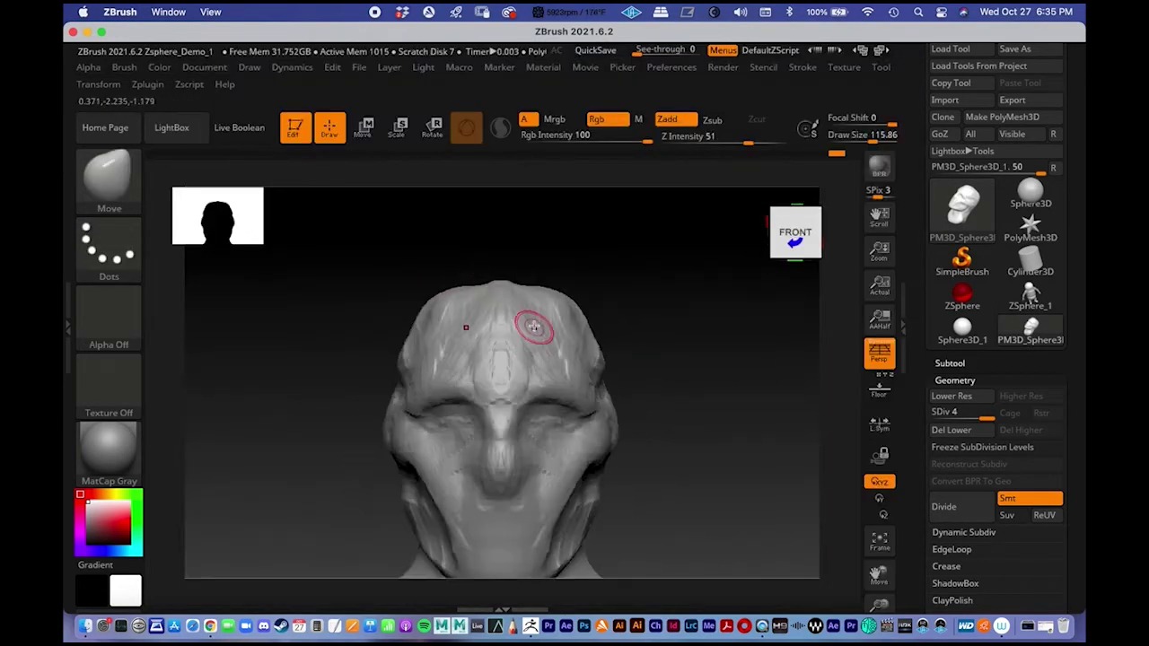
{"action": "right_click_drag", "start_coordinate": [549, 341], "coordinate": [536, 311], "text": "alt"}
{"action": "key", "text": "space"}
{"action": "left_click_drag", "start_coordinate": [539, 313], "coordinate": [549, 313]}
- Adjust the contours of the brow, temples and upper forehead with the Move brush from below, front and side
{"action": "mouse_move", "coordinate": [657, 345]}
{"action": "left_mouse_down"}
{"action": "mouse_move", "coordinate": [735, 272]}
{"action": "mouse_move", "coordinate": [649, 249]}
{"action": "mouse_move", "coordinate": [655, 337]}
{"action": "left_mouse_up"}
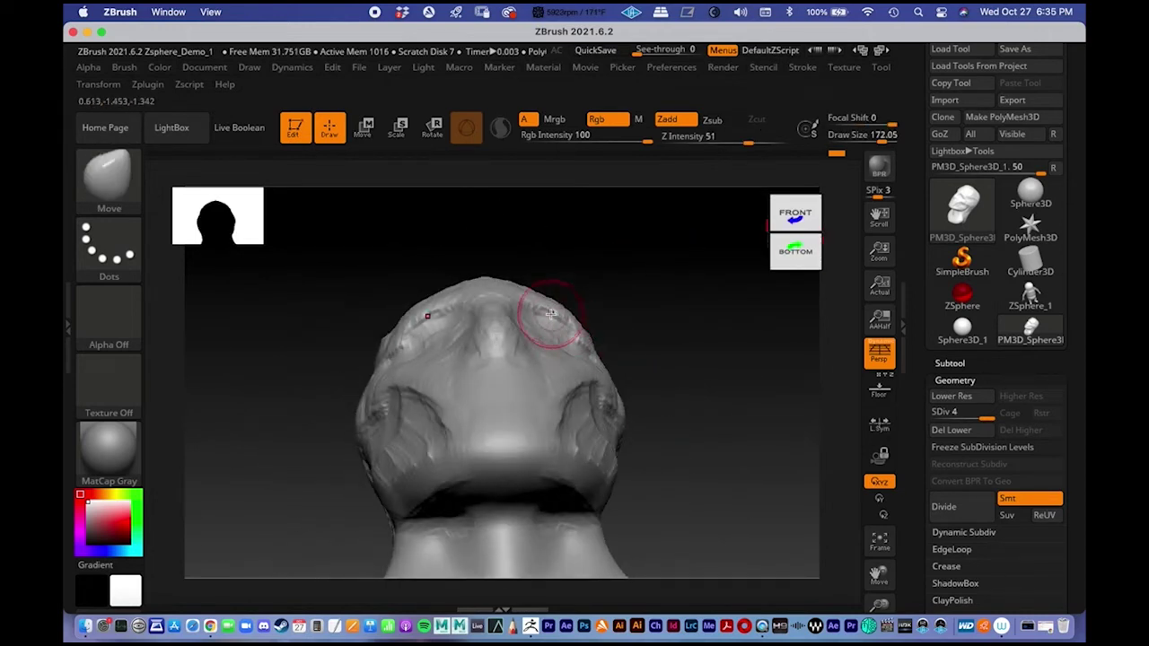
{"action": "mouse_move", "coordinate": [652, 356]}
{"action": "left_mouse_down"}
{"action": "mouse_move", "coordinate": [649, 341]}
{"action": "mouse_move", "coordinate": [528, 344]}
{"action": "left_mouse_up"}
{"action": "mouse_move", "coordinate": [683, 385]}
{"action": "left_mouse_down"}
{"action": "mouse_move", "coordinate": [682, 361]}
{"action": "mouse_move", "coordinate": [594, 350]}
{"action": "left_mouse_up"}
{"action": "mouse_move", "coordinate": [630, 291]}
{"action": "left_mouse_down"}
{"action": "mouse_move", "coordinate": [632, 439]}
{"action": "mouse_move", "coordinate": [672, 351]}
{"action": "mouse_move", "coordinate": [603, 350]}
{"action": "left_mouse_up"}
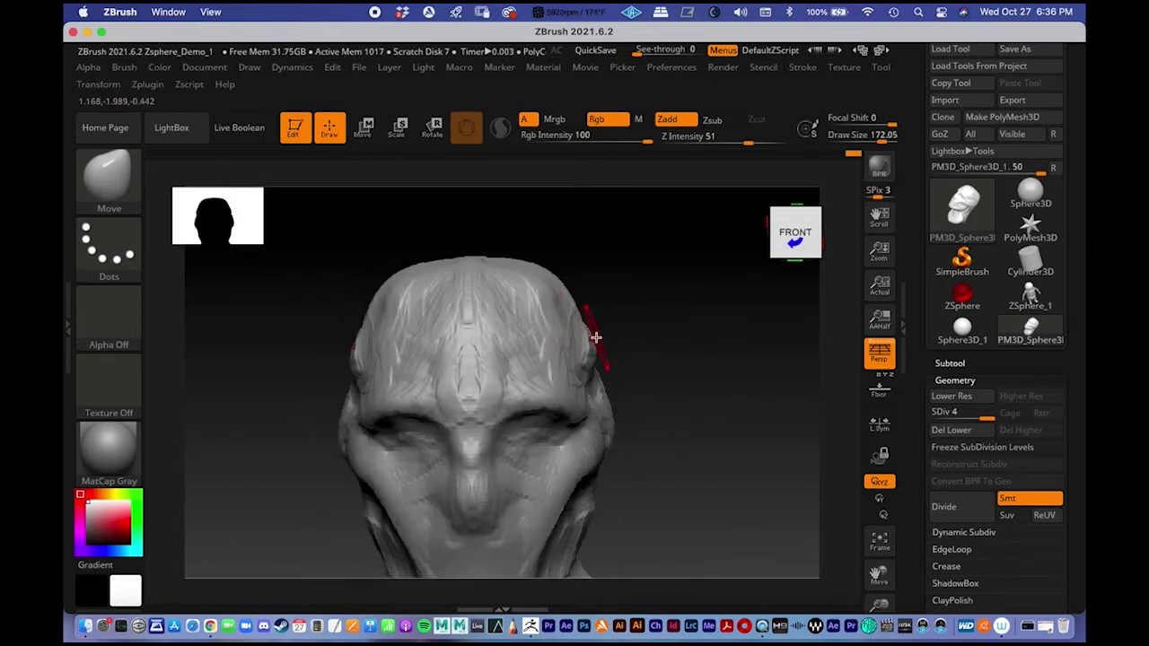
{"action": "mouse_move", "coordinate": [655, 316]}
{"action": "left_mouse_down"}
{"action": "mouse_move", "coordinate": [534, 322]}
{"action": "mouse_move", "coordinate": [555, 292]}
{"action": "left_mouse_up"}
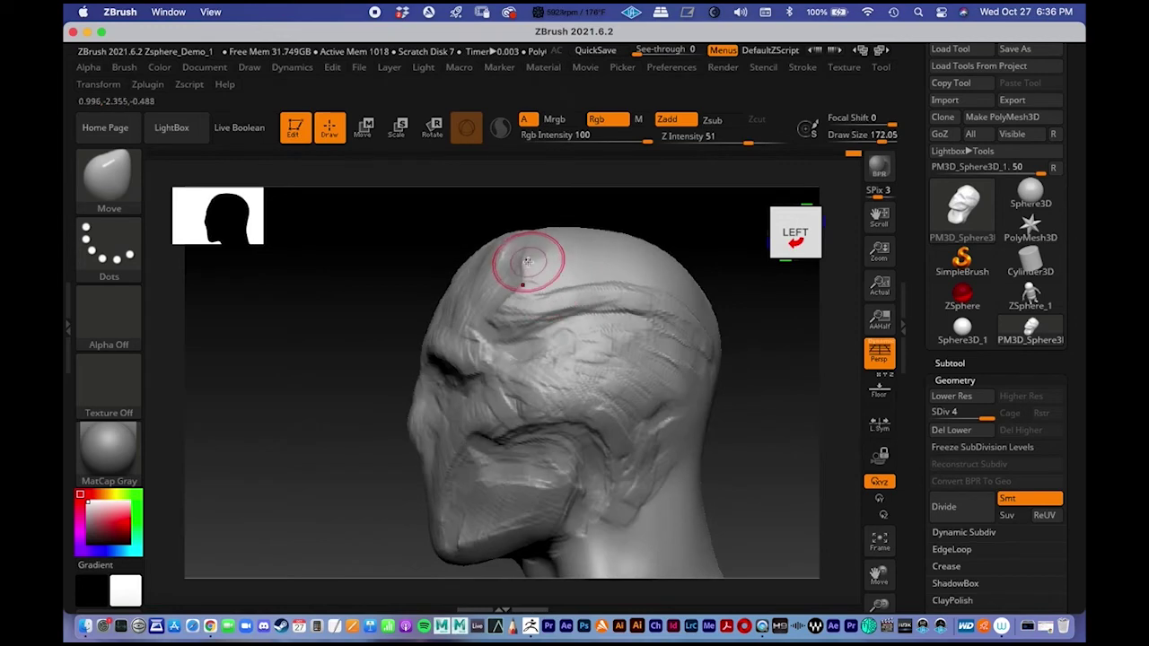
{"action": "left_click_drag", "start_coordinate": [368, 284], "coordinate": [553, 317]}
- Return to the ClayTubes brush and build up clay at the centre of the forehead above the nose bridge
{"action": "key", "text": "space"}
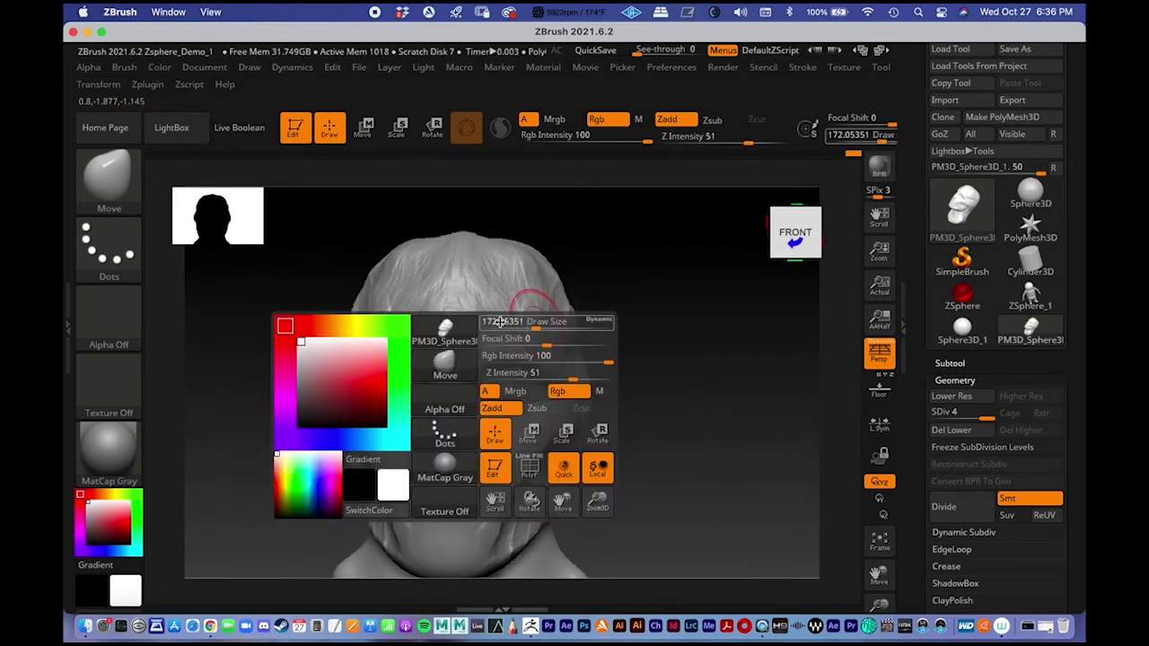
{"action": "left_click", "coordinate": [469, 365]}
{"action": "key", "text": "c"}
{"action": "left_click", "coordinate": [469, 364]}
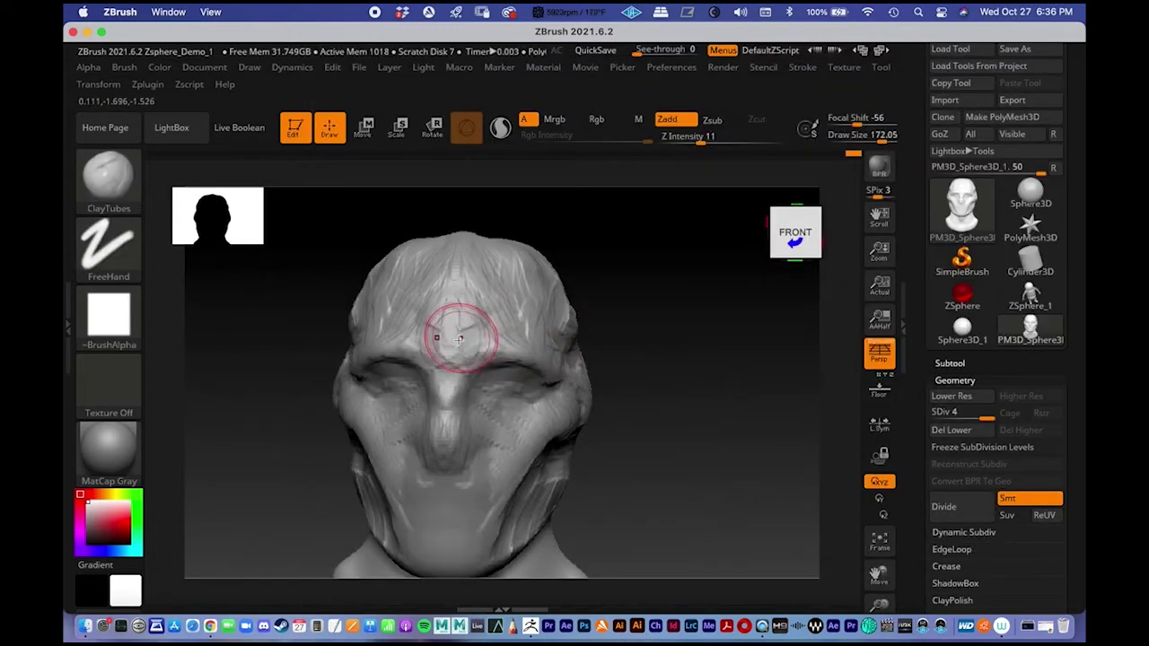
{"action": "left_click_drag", "start_coordinate": [628, 411], "coordinate": [619, 323], "text": "alt"}
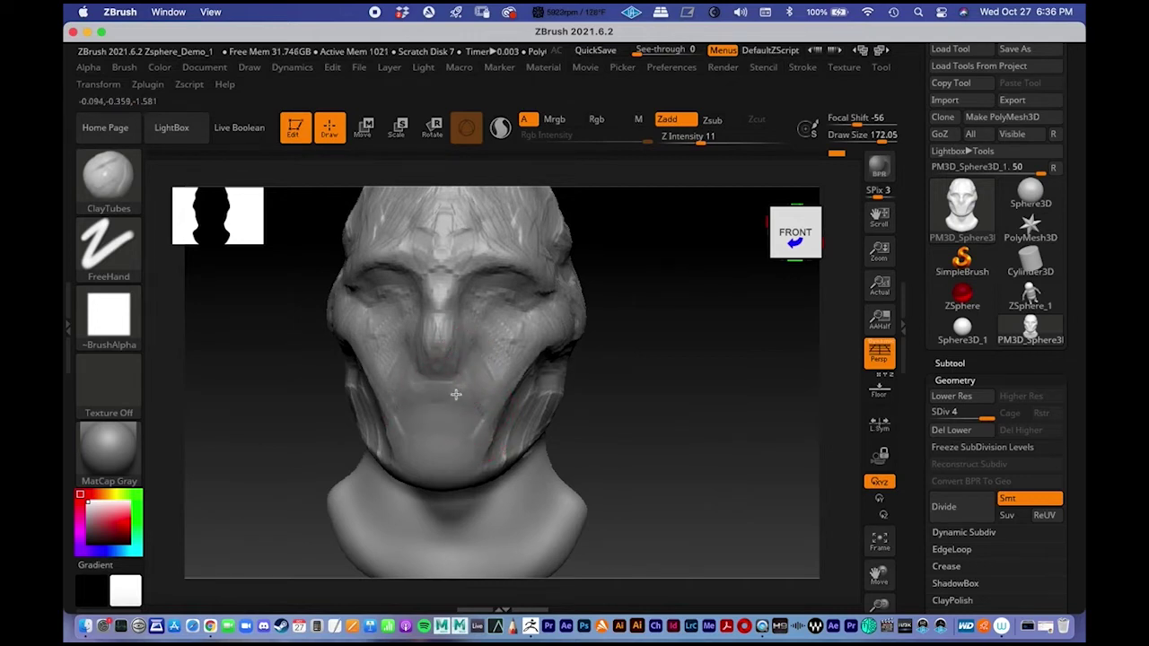
- Layer broad clay strokes over the sides of the upper forehead and onto the top of the skull
{"action": "mouse_move", "coordinate": [567, 402]}
{"action": "left_mouse_down"}
{"action": "mouse_move", "coordinate": [569, 444]}
{"action": "mouse_move", "coordinate": [659, 357]}
{"action": "mouse_move", "coordinate": [560, 352]}
{"action": "mouse_move", "coordinate": [526, 295]}
{"action": "mouse_move", "coordinate": [458, 344]}
{"action": "left_mouse_up"}
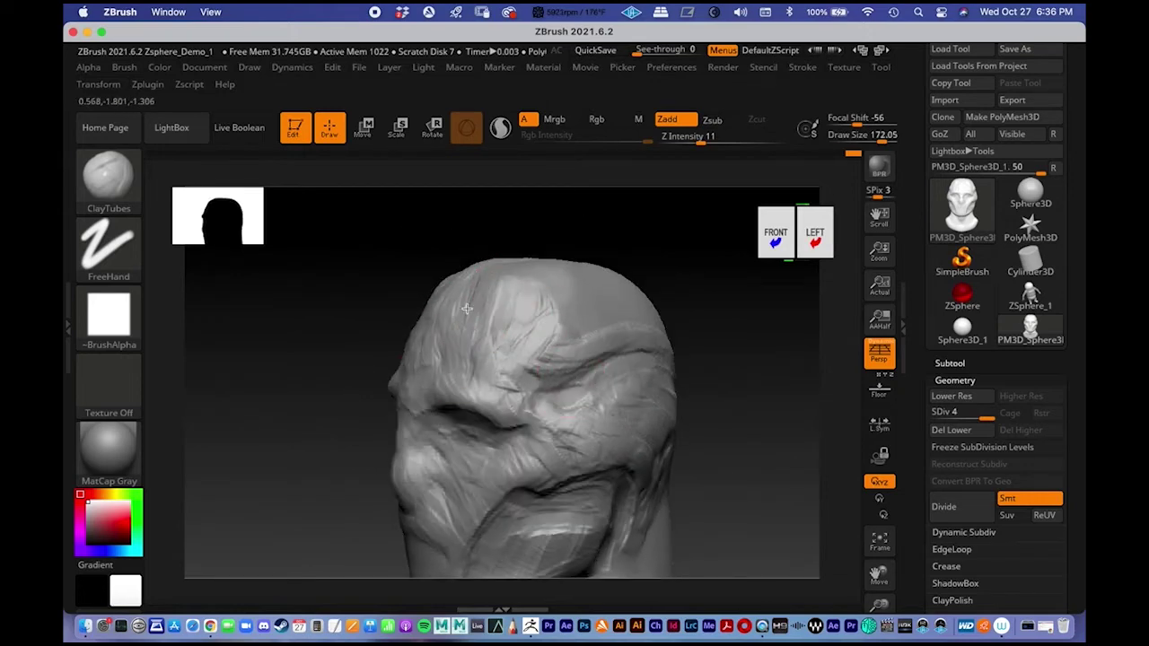
{"action": "mouse_move", "coordinate": [384, 346]}
{"action": "left_mouse_down"}
{"action": "mouse_move", "coordinate": [551, 329]}
{"action": "mouse_move", "coordinate": [564, 294]}
{"action": "mouse_move", "coordinate": [602, 387]}
{"action": "left_mouse_up"}
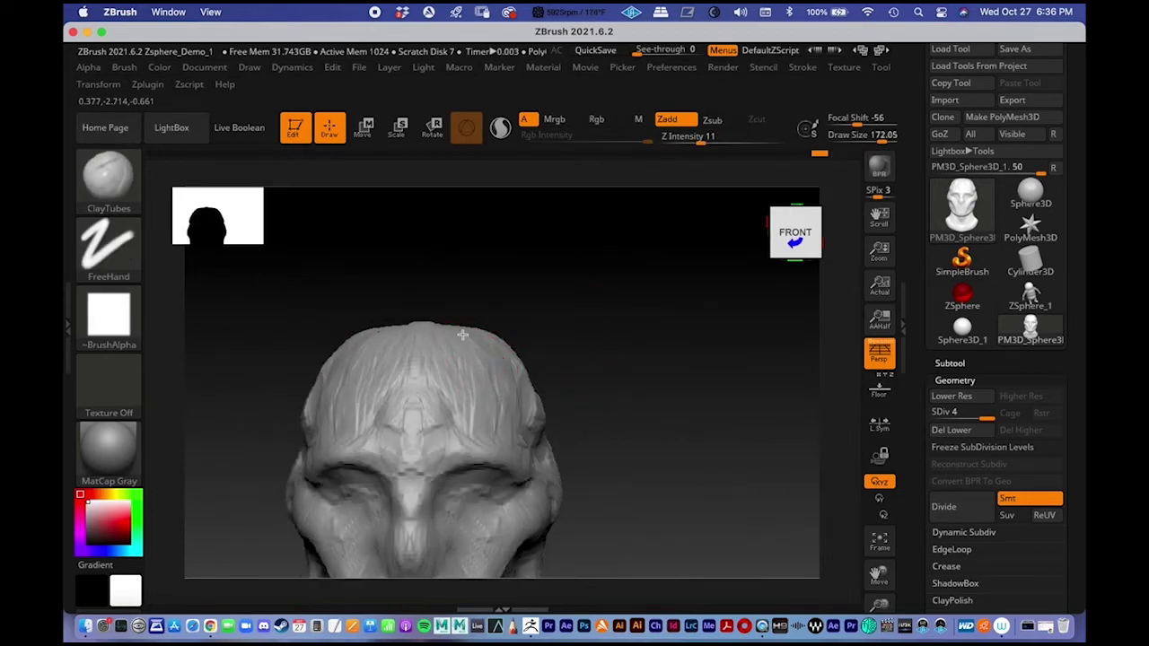
{"action": "mouse_move", "coordinate": [590, 396]}
{"action": "left_mouse_down", "text": "alt"}
{"action": "mouse_move", "coordinate": [682, 320]}
{"action": "mouse_move", "coordinate": [620, 292]}
{"action": "mouse_move", "coordinate": [594, 288]}
{"action": "mouse_move", "coordinate": [589, 301]}
{"action": "mouse_move", "coordinate": [654, 255]}
{"action": "left_mouse_up", "text": "alt"}
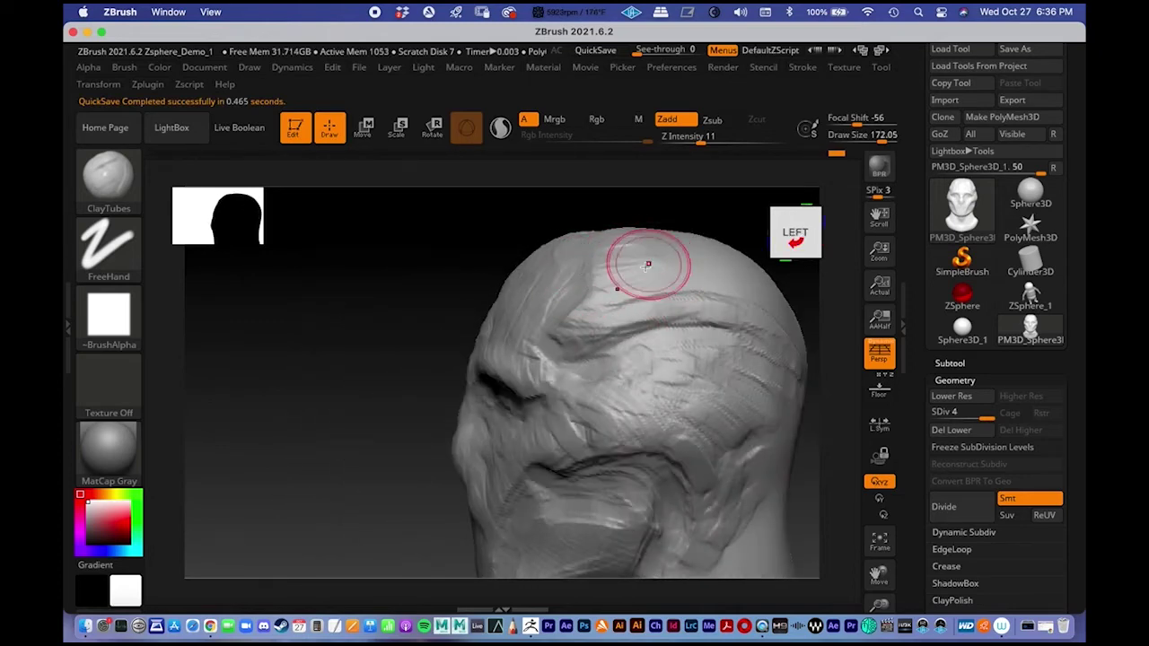
- Build up flowing clay ridges along the side and crown of the skull with the ClayTubes brush
{"action": "mouse_move", "coordinate": [555, 302]}
{"action": "right_mouse_down", "text": "alt"}
{"action": "mouse_move", "coordinate": [552, 274]}
{"action": "mouse_move", "coordinate": [521, 302]}
{"action": "mouse_move", "coordinate": [523, 256]}
{"action": "mouse_move", "coordinate": [495, 314]}
{"action": "right_mouse_up", "text": "alt"}
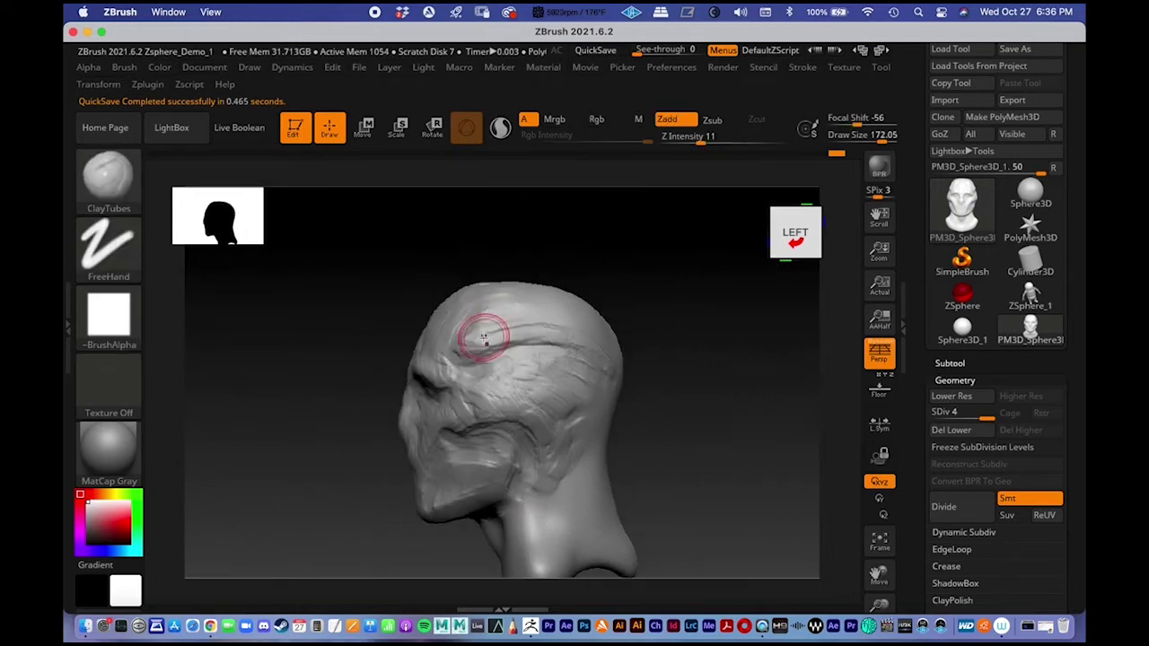
{"action": "mouse_move", "coordinate": [521, 310]}
{"action": "left_mouse_down"}
{"action": "mouse_move", "coordinate": [546, 311]}
{"action": "mouse_move", "coordinate": [514, 324]}
{"action": "left_mouse_up"}
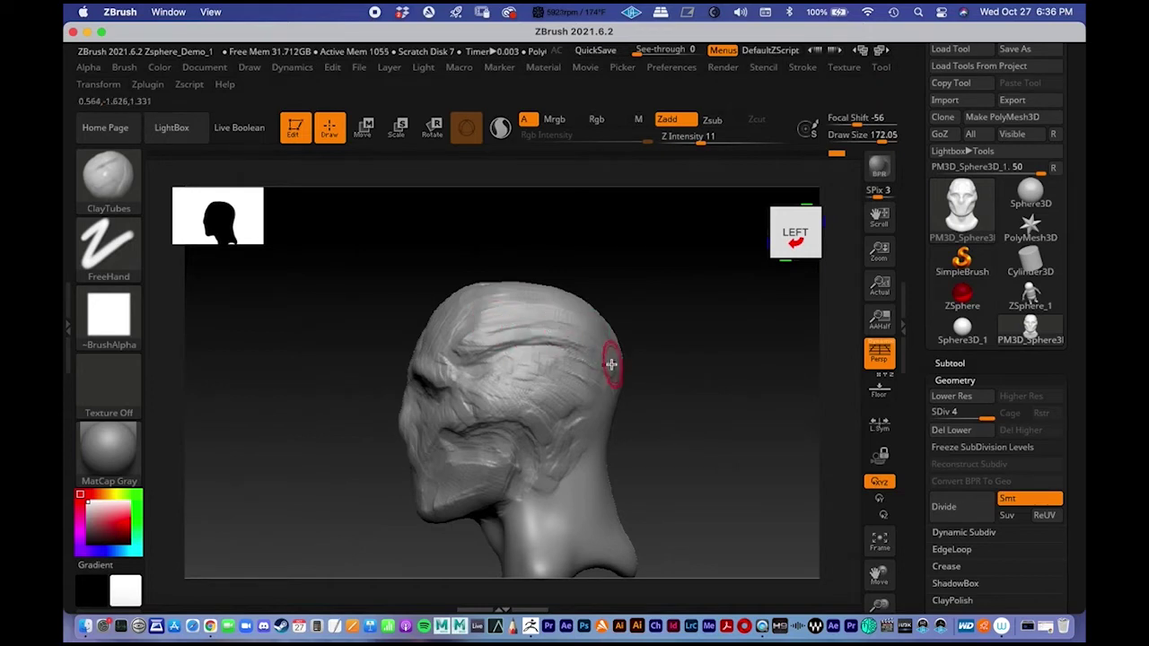
{"action": "mouse_move", "coordinate": [675, 343]}
{"action": "left_mouse_down"}
{"action": "mouse_move", "coordinate": [697, 338]}
{"action": "mouse_move", "coordinate": [608, 297]}
{"action": "mouse_move", "coordinate": [655, 311]}
{"action": "mouse_move", "coordinate": [559, 334]}
{"action": "left_mouse_up"}
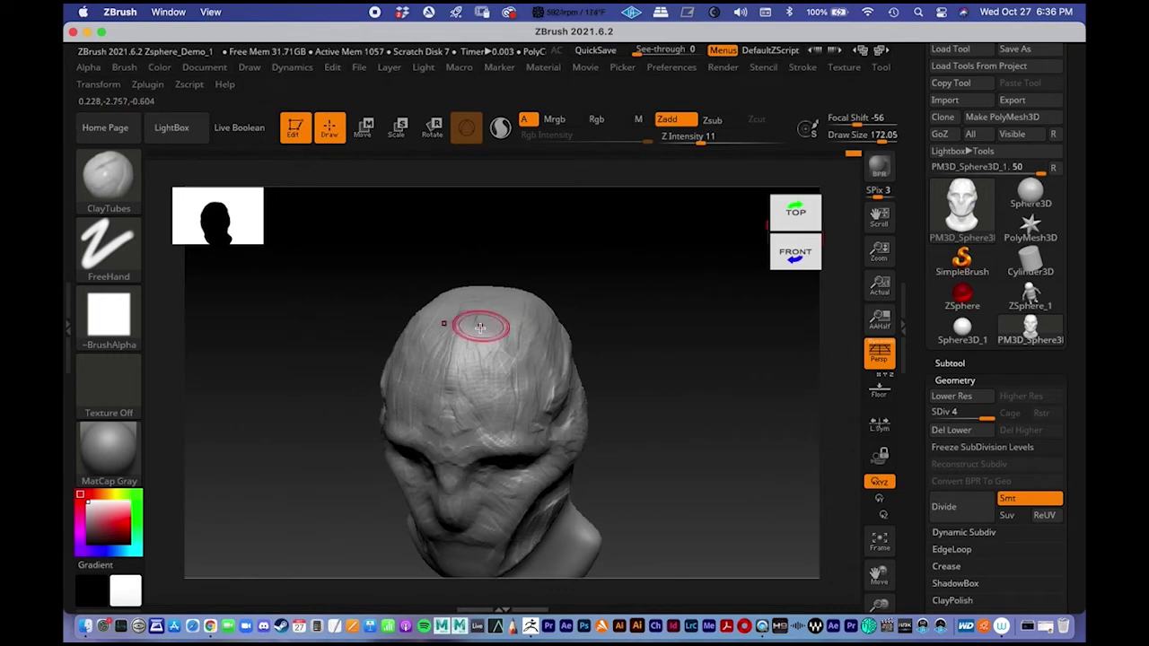
{"action": "left_click_drag", "start_coordinate": [513, 302], "coordinate": [527, 401]}
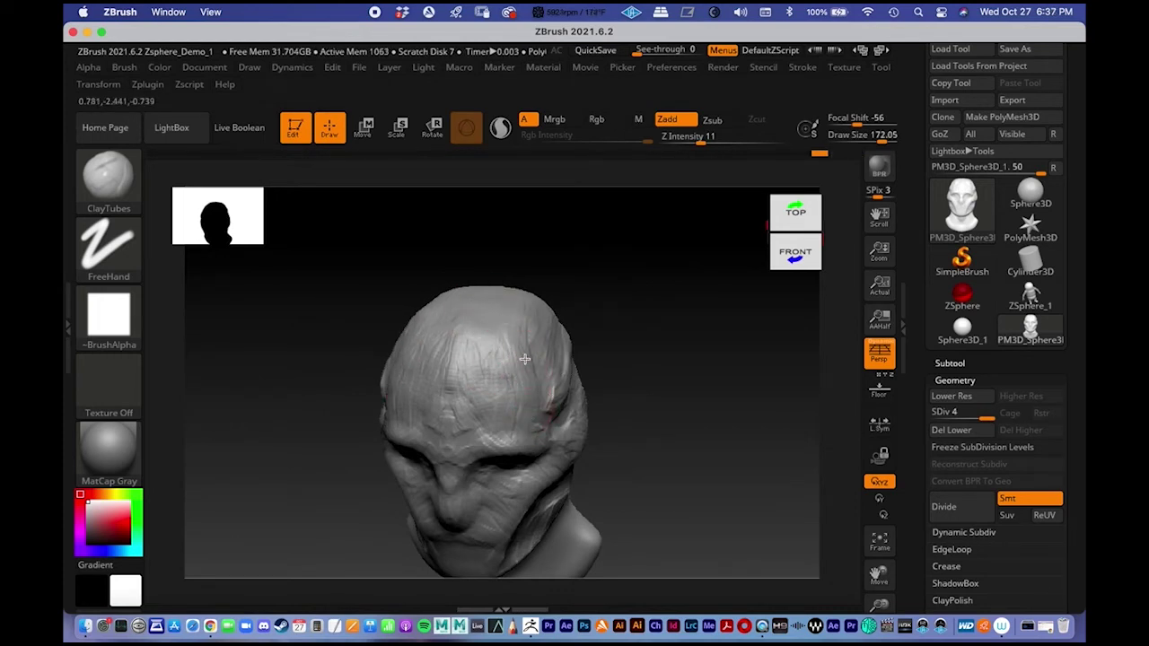
- Continue layering ClayTubes strokes over the forehead and upper skull from several angles
{"action": "mouse_move", "coordinate": [660, 378]}
{"action": "left_mouse_down"}
{"action": "mouse_move", "coordinate": [646, 372]}
{"action": "mouse_move", "coordinate": [649, 241]}
{"action": "mouse_move", "coordinate": [636, 305]}
{"action": "mouse_move", "coordinate": [582, 319]}
{"action": "left_mouse_up"}
{"action": "mouse_move", "coordinate": [521, 243]}
{"action": "left_mouse_down"}
{"action": "mouse_move", "coordinate": [530, 359]}
{"action": "mouse_move", "coordinate": [553, 350]}
{"action": "left_mouse_up"}
{"action": "mouse_move", "coordinate": [377, 352]}
{"action": "left_mouse_down"}
{"action": "mouse_move", "coordinate": [477, 330]}
{"action": "mouse_move", "coordinate": [515, 290]}
{"action": "mouse_move", "coordinate": [490, 278]}
{"action": "mouse_move", "coordinate": [588, 339]}
{"action": "mouse_move", "coordinate": [595, 358]}
{"action": "left_mouse_up"}
{"action": "mouse_move", "coordinate": [385, 300]}
{"action": "left_mouse_down"}
{"action": "mouse_move", "coordinate": [459, 293]}
{"action": "mouse_move", "coordinate": [464, 278]}
{"action": "mouse_move", "coordinate": [386, 320]}
{"action": "mouse_move", "coordinate": [456, 290]}
{"action": "mouse_move", "coordinate": [410, 255]}
{"action": "mouse_move", "coordinate": [380, 269]}
{"action": "mouse_move", "coordinate": [462, 256]}
{"action": "left_mouse_up"}
{"action": "left_click_drag", "start_coordinate": [585, 356], "coordinate": [587, 284]}
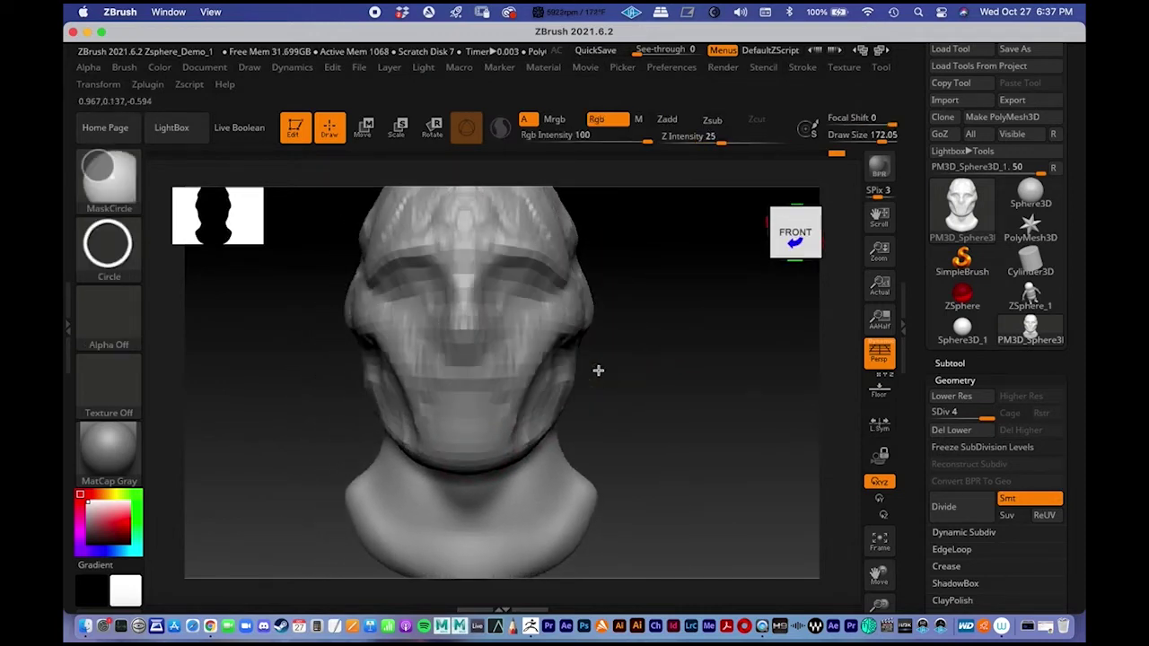
- Sculpt layered ClayTubes ridges that wrap from the side of the skull around the back of the head
{"action": "mouse_move", "coordinate": [598, 369]}
{"action": "left_mouse_down", "text": "alt"}
{"action": "mouse_move", "coordinate": [583, 251]}
{"action": "mouse_move", "coordinate": [607, 371]}
{"action": "mouse_move", "coordinate": [549, 364]}
{"action": "mouse_move", "coordinate": [603, 361]}
{"action": "mouse_move", "coordinate": [554, 351]}
{"action": "mouse_move", "coordinate": [522, 321]}
{"action": "left_mouse_up", "text": "alt"}
{"action": "mouse_move", "coordinate": [459, 383]}
{"action": "left_mouse_down"}
{"action": "mouse_move", "coordinate": [490, 368]}
{"action": "mouse_move", "coordinate": [449, 322]}
{"action": "left_mouse_up"}
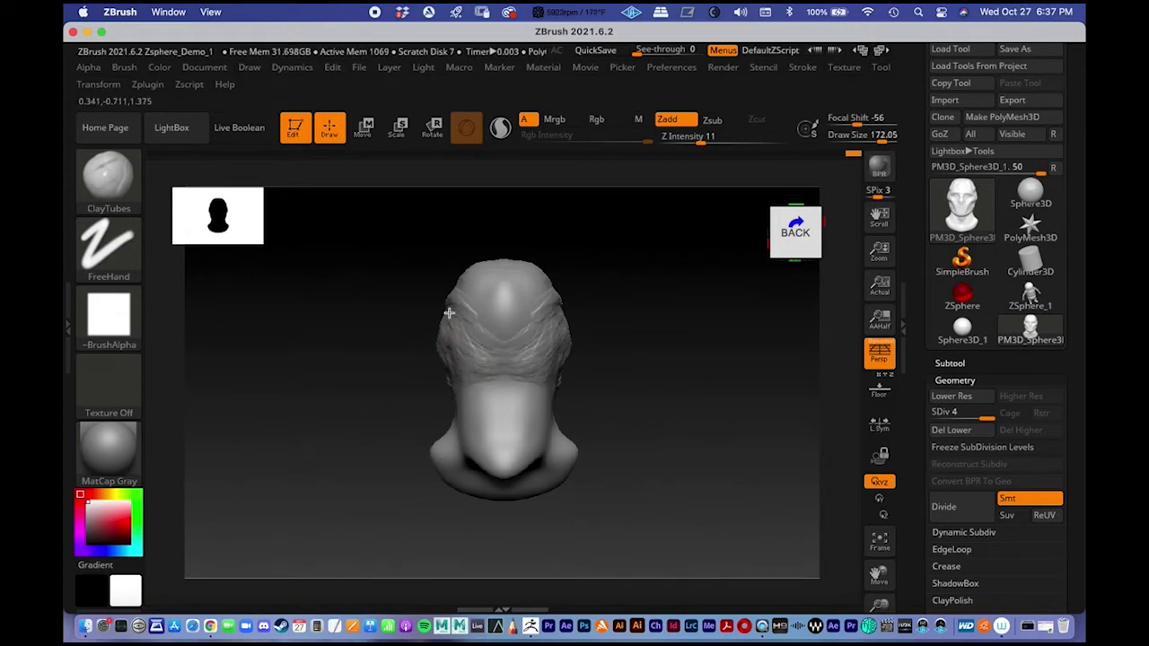
{"action": "left_click_drag", "start_coordinate": [599, 359], "coordinate": [638, 368]}
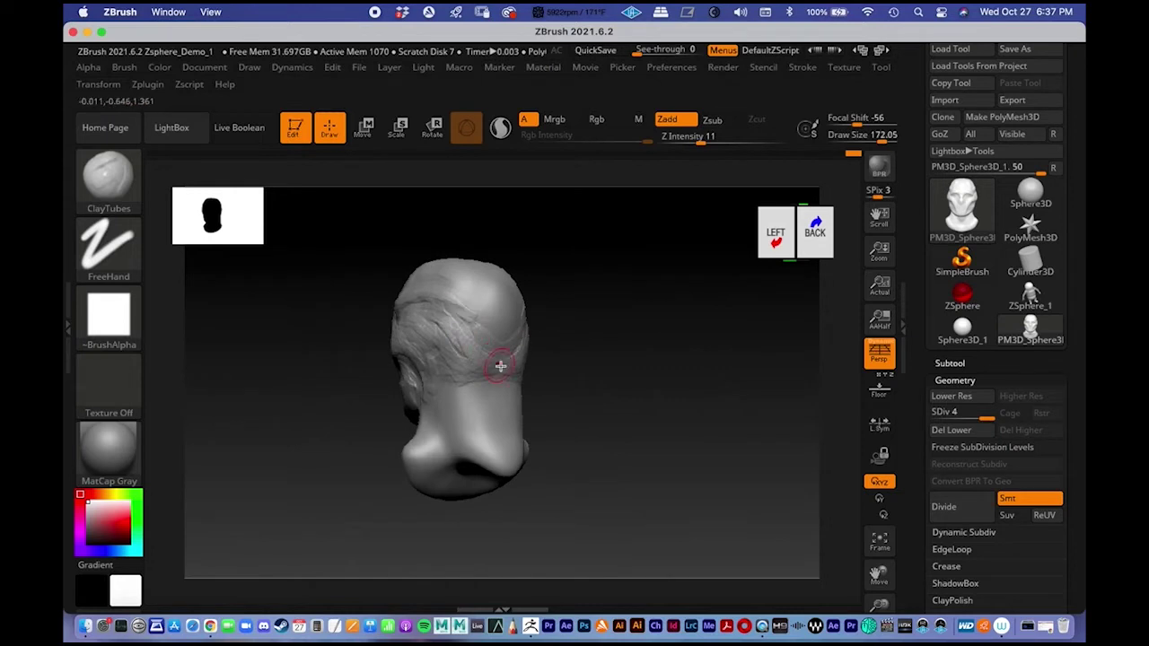
{"action": "left_click_drag", "start_coordinate": [433, 338], "coordinate": [448, 369]}
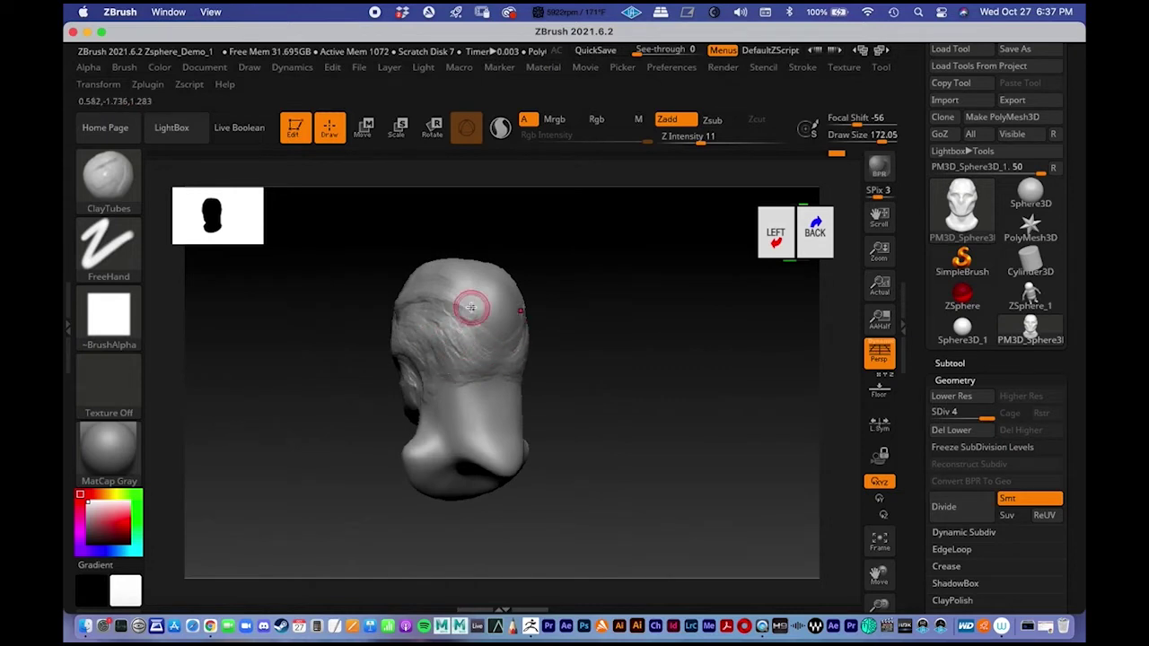
{"action": "left_click_drag", "start_coordinate": [526, 286], "coordinate": [600, 317]}
{"action": "mouse_move", "coordinate": [539, 290]}
{"action": "left_mouse_down"}
{"action": "mouse_move", "coordinate": [587, 377]}
{"action": "mouse_move", "coordinate": [515, 326]}
{"action": "mouse_move", "coordinate": [533, 324]}
{"action": "mouse_move", "coordinate": [530, 298]}
{"action": "left_mouse_up"}
{"action": "left_click_drag", "start_coordinate": [465, 333], "coordinate": [538, 298]}
{"action": "left_click_drag", "start_coordinate": [619, 336], "coordinate": [663, 310]}
{"action": "mouse_move", "coordinate": [592, 348]}
{"action": "left_mouse_down", "text": "alt"}
{"action": "mouse_move", "coordinate": [612, 291]}
{"action": "mouse_move", "coordinate": [607, 333]}
{"action": "mouse_move", "coordinate": [576, 340]}
{"action": "left_mouse_up", "text": "alt"}
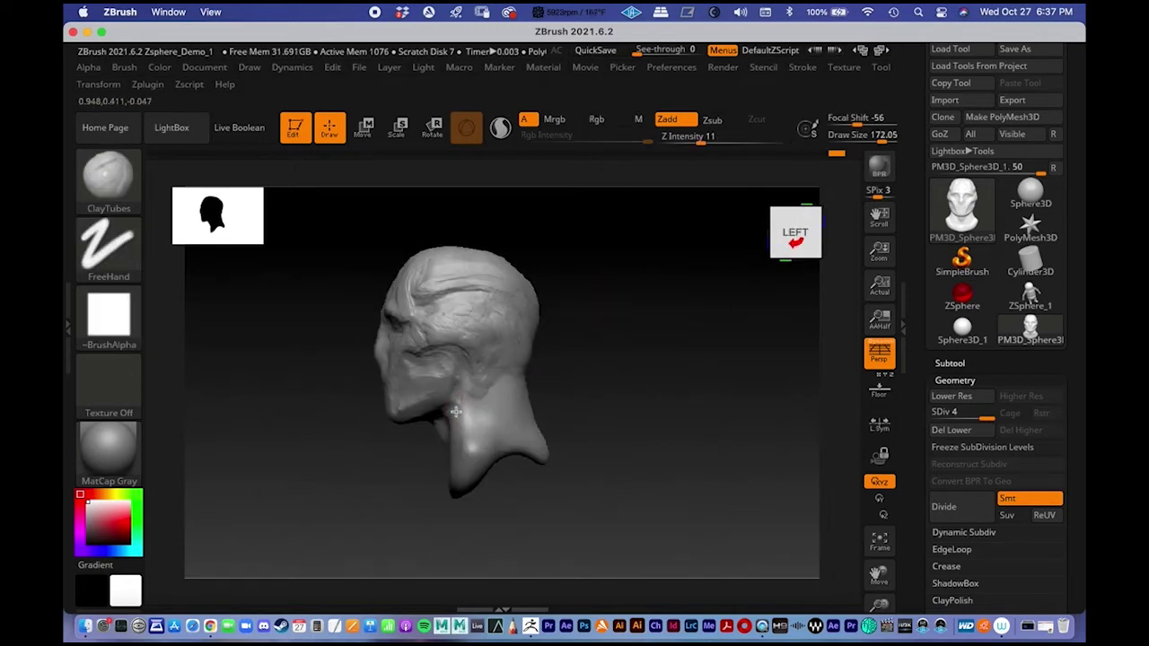
- Build up the neck muscles with ClayTubes strokes running from behind the jaw down to the collar
{"action": "left_click_drag", "start_coordinate": [448, 416], "coordinate": [446, 438]}
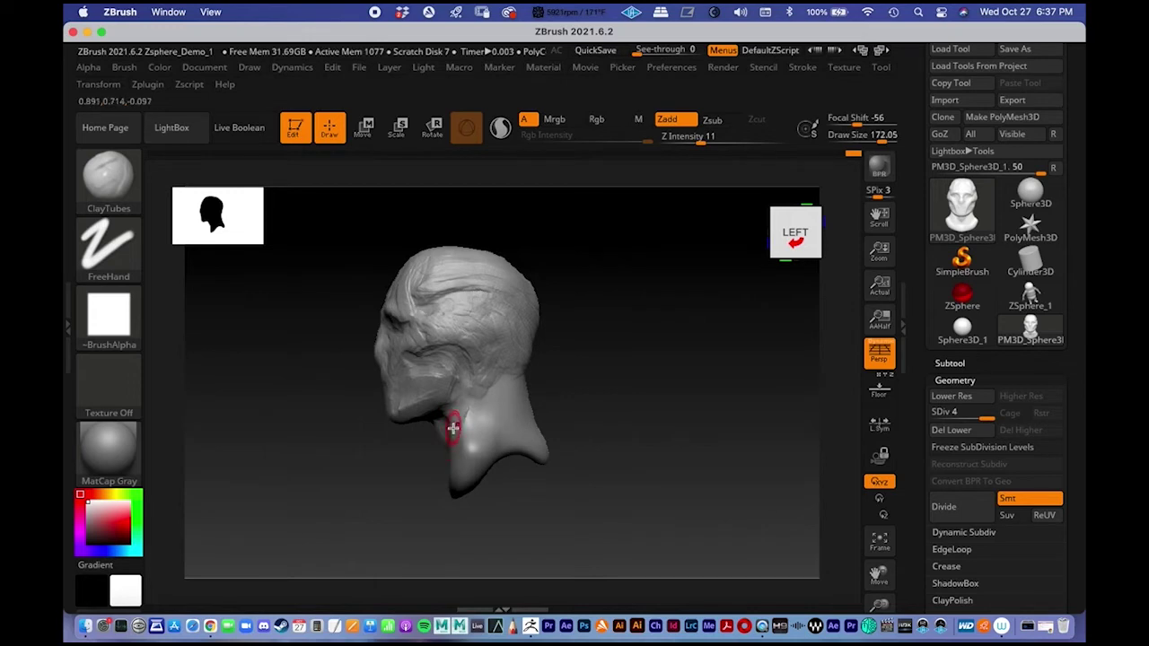
{"action": "mouse_move", "coordinate": [523, 394]}
{"action": "right_mouse_down", "text": "alt"}
{"action": "mouse_move", "coordinate": [547, 326]}
{"action": "mouse_move", "coordinate": [572, 367]}
{"action": "right_mouse_up", "text": "alt"}
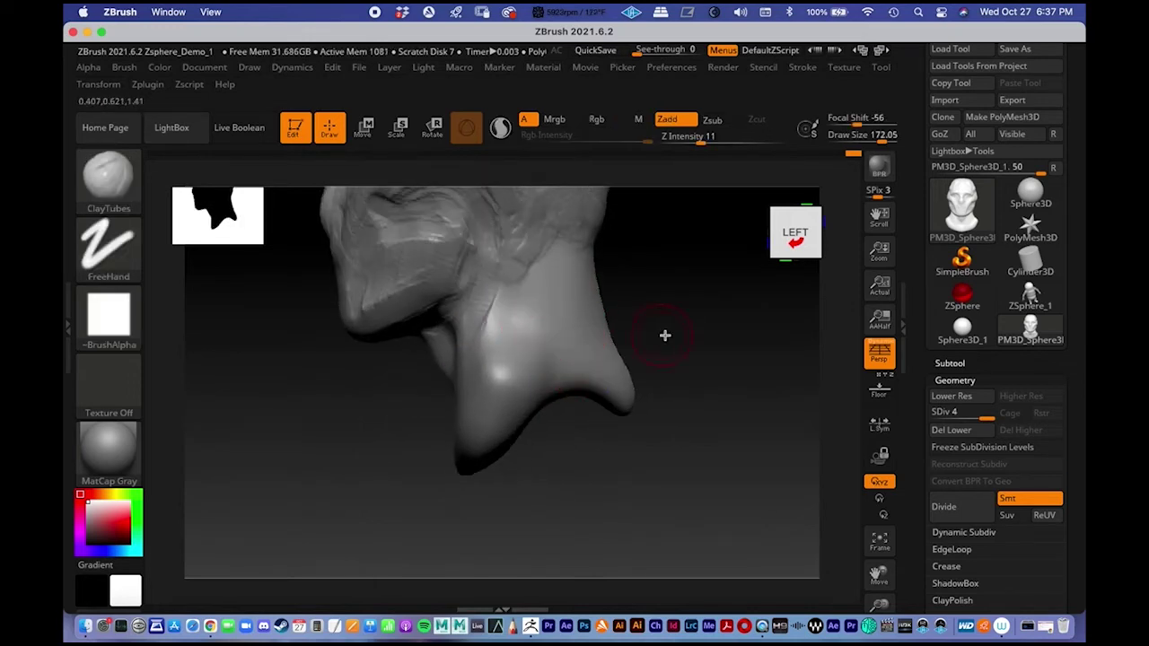
{"action": "left_click_drag", "start_coordinate": [638, 334], "coordinate": [728, 297]}
{"action": "mouse_move", "coordinate": [451, 325]}
{"action": "left_mouse_down"}
{"action": "mouse_move", "coordinate": [458, 355]}
{"action": "mouse_move", "coordinate": [440, 356]}
{"action": "left_mouse_up"}
{"action": "left_click_drag", "start_coordinate": [477, 293], "coordinate": [450, 353]}
{"action": "left_click_drag", "start_coordinate": [464, 311], "coordinate": [440, 366]}
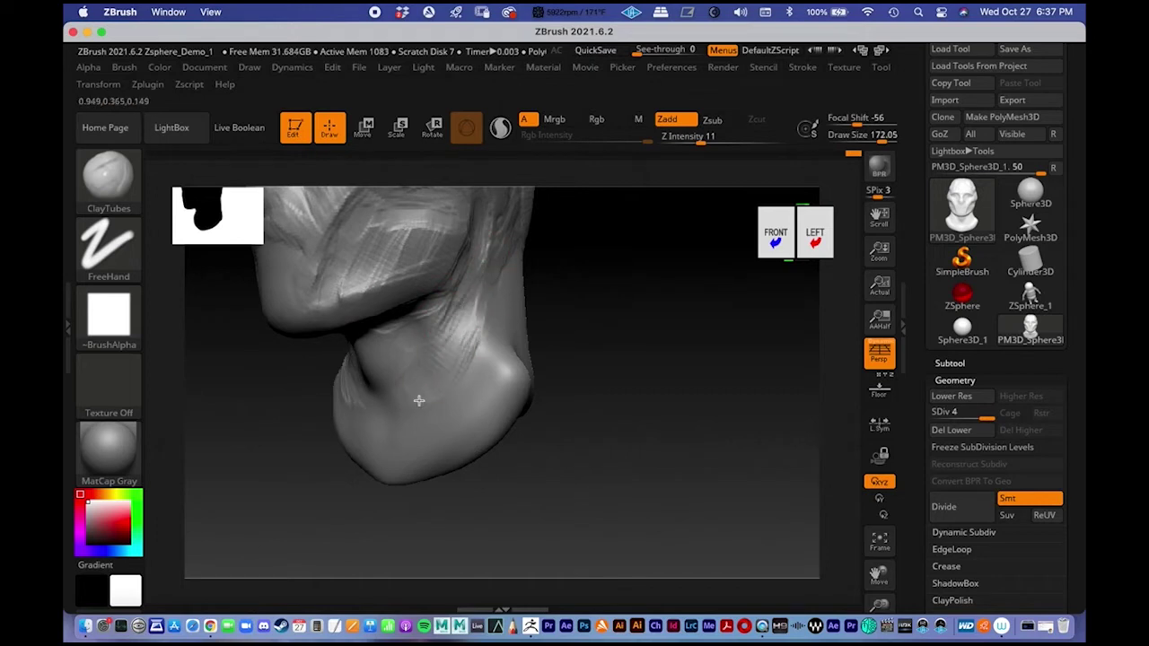
- Define the front of the neck with diagonal ClayTubes strokes converging towards the throat base
{"action": "mouse_move", "coordinate": [565, 436]}
{"action": "left_mouse_down"}
{"action": "mouse_move", "coordinate": [607, 415]}
{"action": "mouse_move", "coordinate": [562, 359]}
{"action": "mouse_move", "coordinate": [605, 352]}
{"action": "mouse_move", "coordinate": [535, 318]}
{"action": "left_mouse_up"}
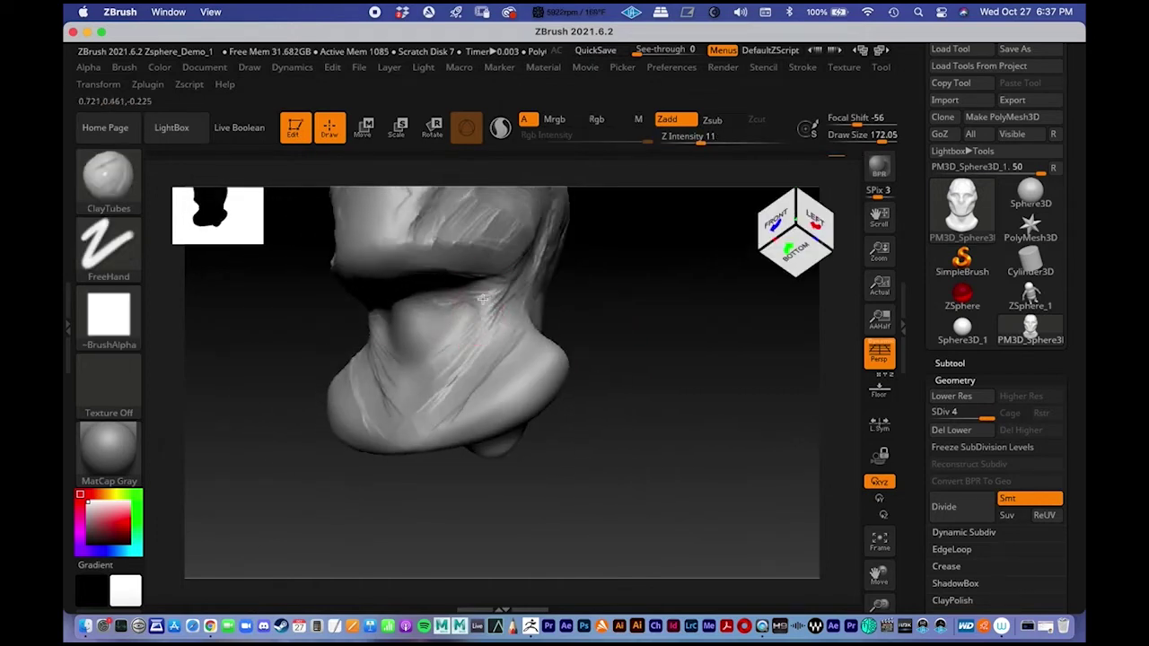
{"action": "left_click_drag", "start_coordinate": [427, 405], "coordinate": [424, 416]}
{"action": "mouse_move", "coordinate": [508, 295]}
{"action": "left_mouse_down"}
{"action": "mouse_move", "coordinate": [456, 385]}
{"action": "mouse_move", "coordinate": [420, 400]}
{"action": "left_mouse_up"}
{"action": "left_click_drag", "start_coordinate": [433, 311], "coordinate": [405, 363]}
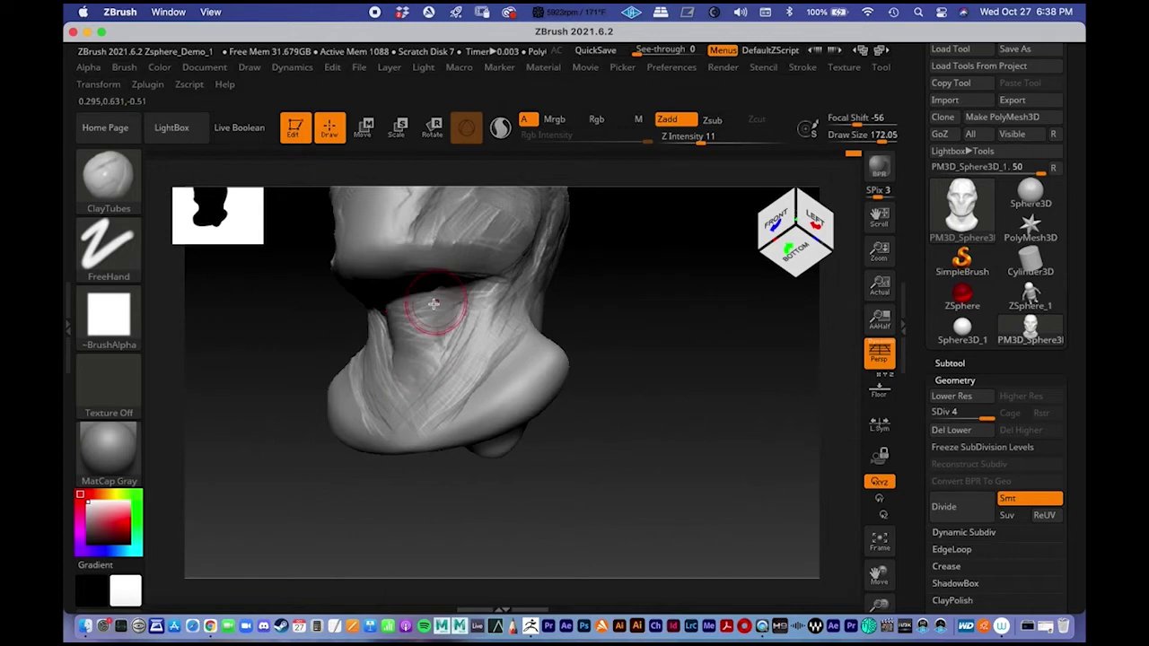
- Add ClayTubes strokes along the jawline and the underside of the chin
{"action": "mouse_move", "coordinate": [579, 334]}
{"action": "left_mouse_down"}
{"action": "mouse_move", "coordinate": [636, 277]}
{"action": "mouse_move", "coordinate": [610, 278]}
{"action": "left_mouse_up"}
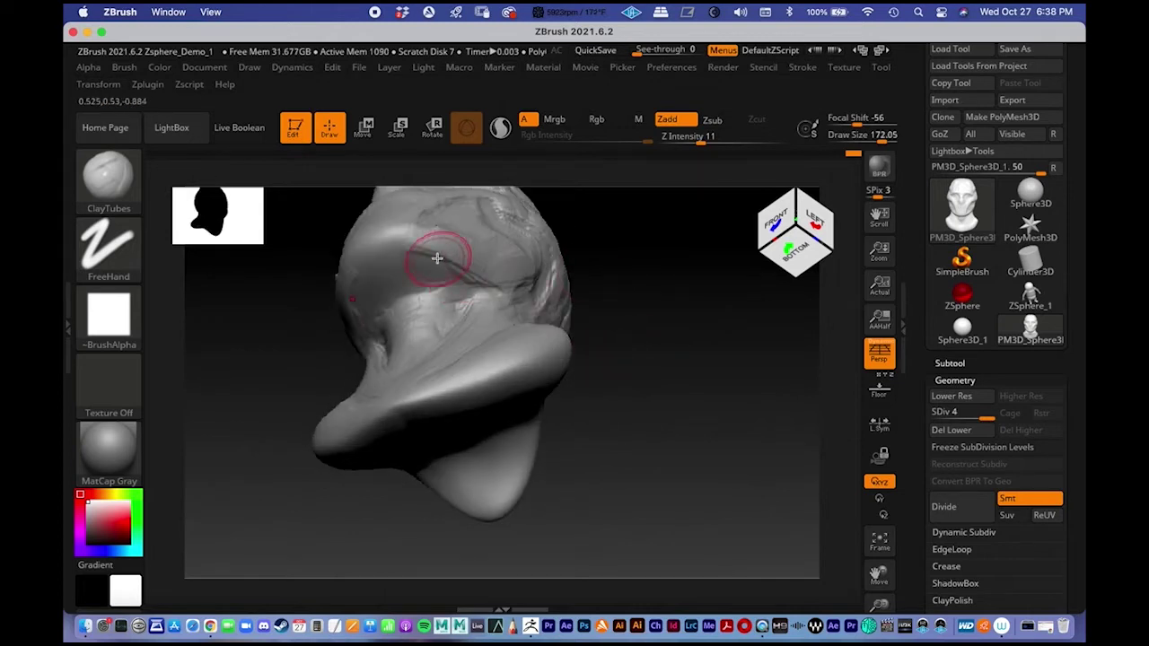
{"action": "mouse_move", "coordinate": [428, 248]}
{"action": "left_mouse_down"}
{"action": "mouse_move", "coordinate": [365, 248]}
{"action": "mouse_move", "coordinate": [382, 229]}
{"action": "mouse_move", "coordinate": [366, 226]}
{"action": "mouse_move", "coordinate": [403, 239]}
{"action": "left_mouse_up"}
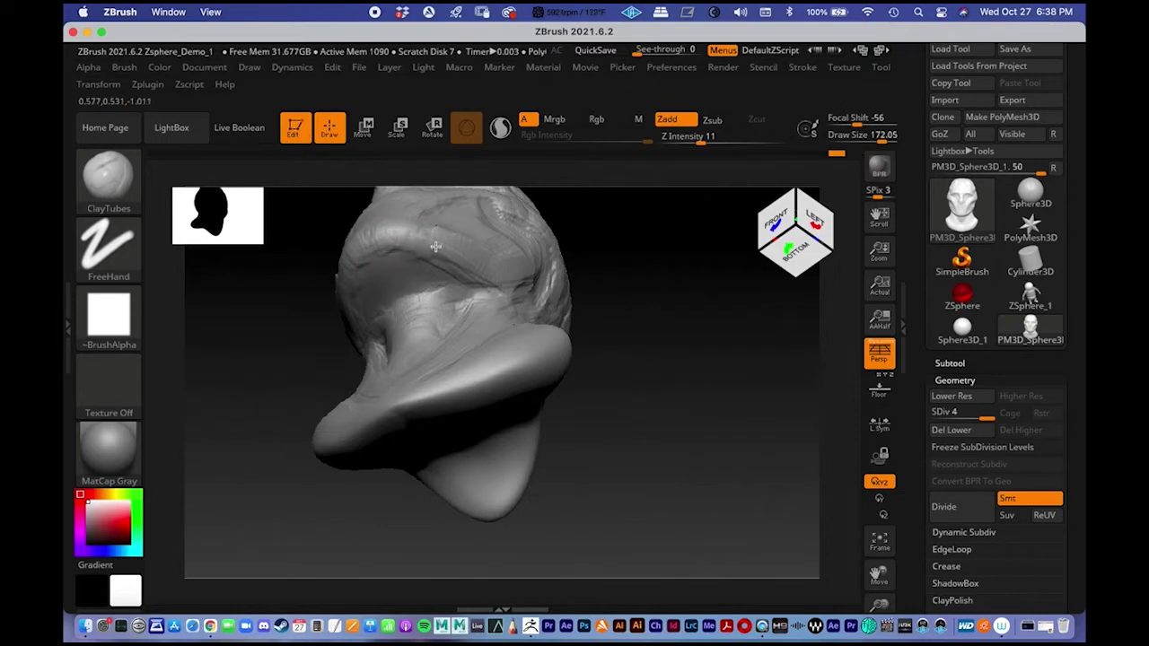
{"action": "left_click_drag", "start_coordinate": [657, 303], "coordinate": [487, 292]}
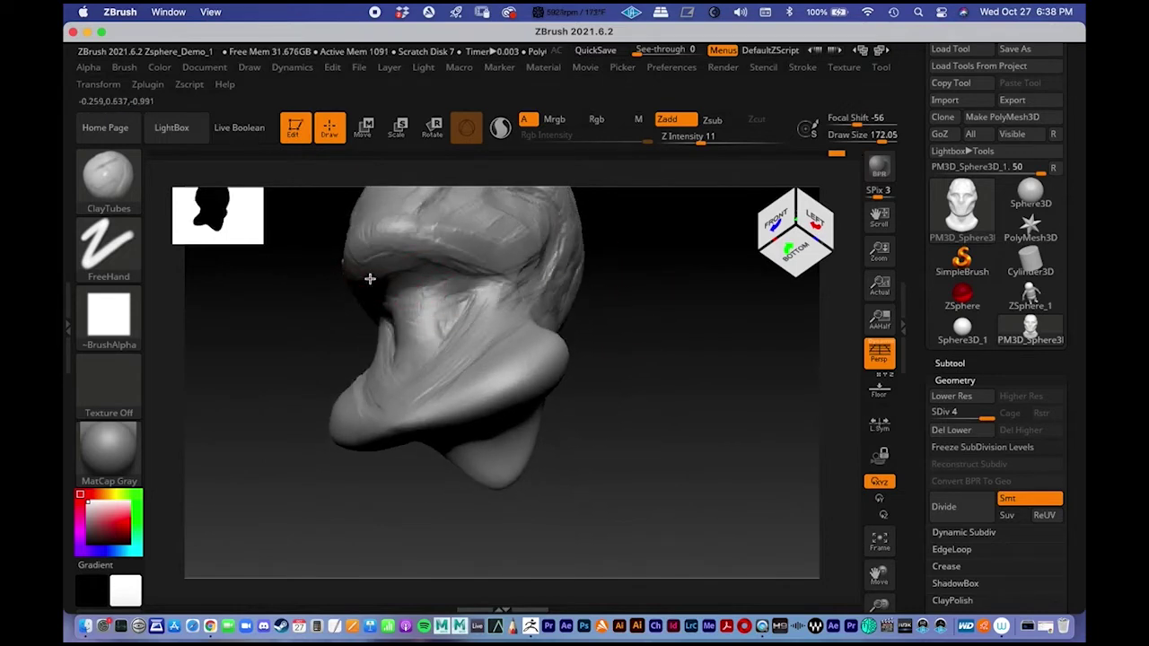
{"action": "left_click_drag", "start_coordinate": [611, 323], "coordinate": [355, 381]}
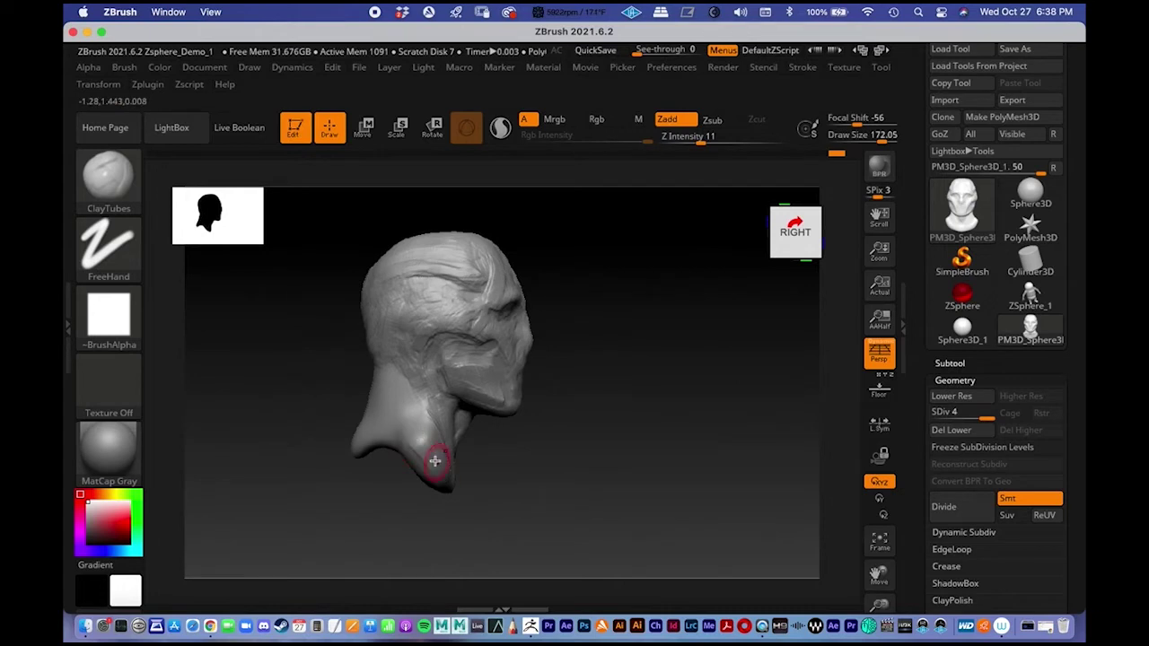
- Build up ClayTubes strokes over the collar and the lower edge of the neck
{"action": "left_click_drag", "start_coordinate": [460, 477], "coordinate": [432, 446]}
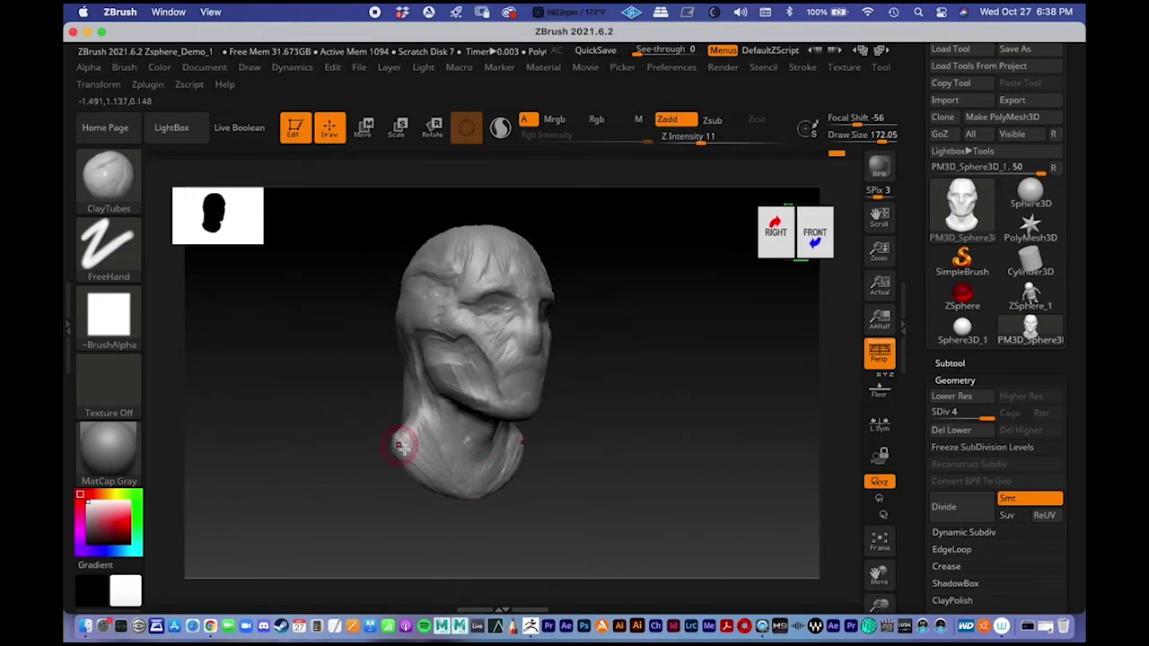
{"action": "left_click_drag", "start_coordinate": [455, 463], "coordinate": [447, 462]}
{"action": "left_click_drag", "start_coordinate": [586, 491], "coordinate": [627, 481]}
- Switch to the Move brush with a draw size of about 351 and reshape the lower neck and collar
{"action": "key", "text": "space"}
{"action": "left_click", "coordinate": [457, 406]}
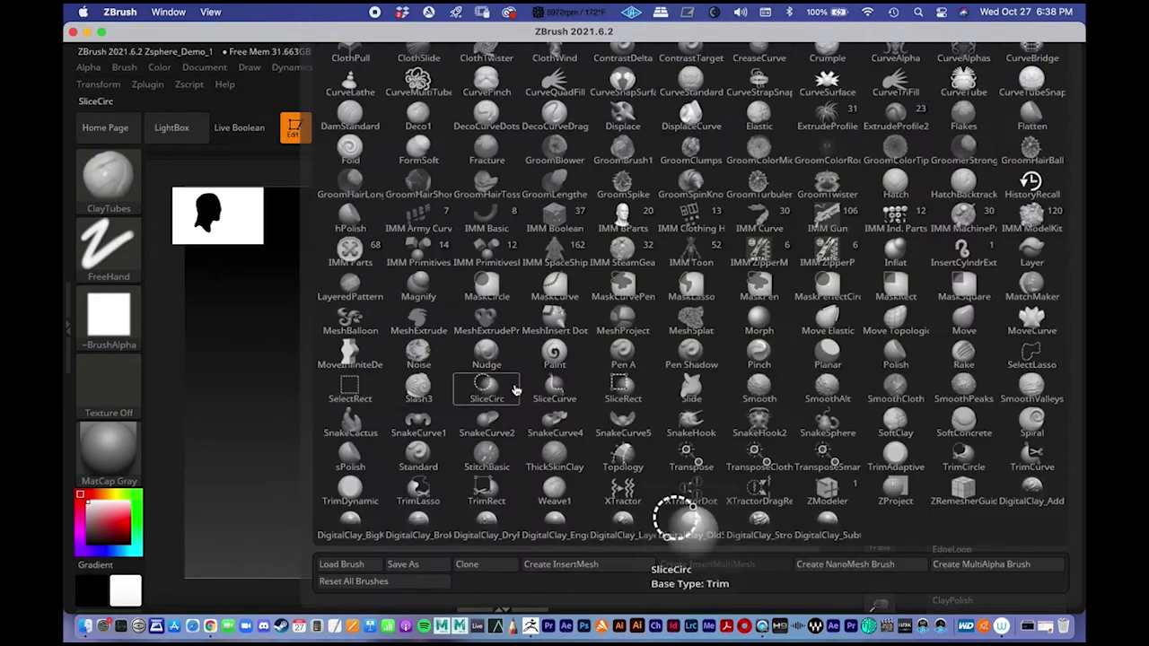
{"action": "key", "text": "m"}
{"action": "key", "text": "v"}
{"action": "key", "text": "space"}
{"action": "left_click_drag", "start_coordinate": [483, 366], "coordinate": [504, 369]}
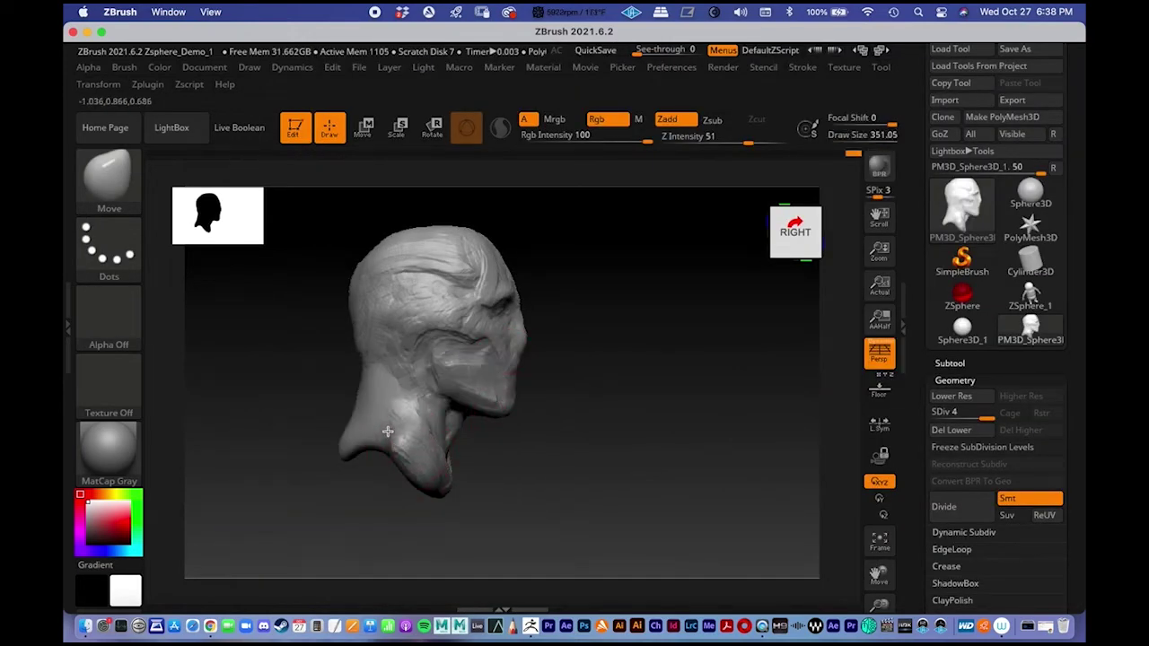
{"action": "left_click_drag", "start_coordinate": [544, 432], "coordinate": [500, 428]}
{"action": "left_click_drag", "start_coordinate": [545, 389], "coordinate": [553, 383], "text": "alt"}
{"action": "mouse_move", "coordinate": [554, 383]}
{"action": "right_mouse_down", "text": "alt"}
{"action": "mouse_move", "coordinate": [598, 383]}
{"action": "mouse_move", "coordinate": [572, 346]}
{"action": "mouse_move", "coordinate": [600, 331]}
{"action": "right_mouse_up", "text": "alt"}
{"action": "mouse_move", "coordinate": [600, 329]}
{"action": "left_mouse_down"}
{"action": "mouse_move", "coordinate": [616, 300]}
{"action": "mouse_move", "coordinate": [504, 444]}
{"action": "mouse_move", "coordinate": [490, 443]}
{"action": "left_mouse_up"}
- Enlarge the Move brush to a draw size of 804 and adjust the overall shape of the neck base
{"action": "key", "text": "space"}
{"action": "left_click_drag", "start_coordinate": [440, 361], "coordinate": [482, 361]}
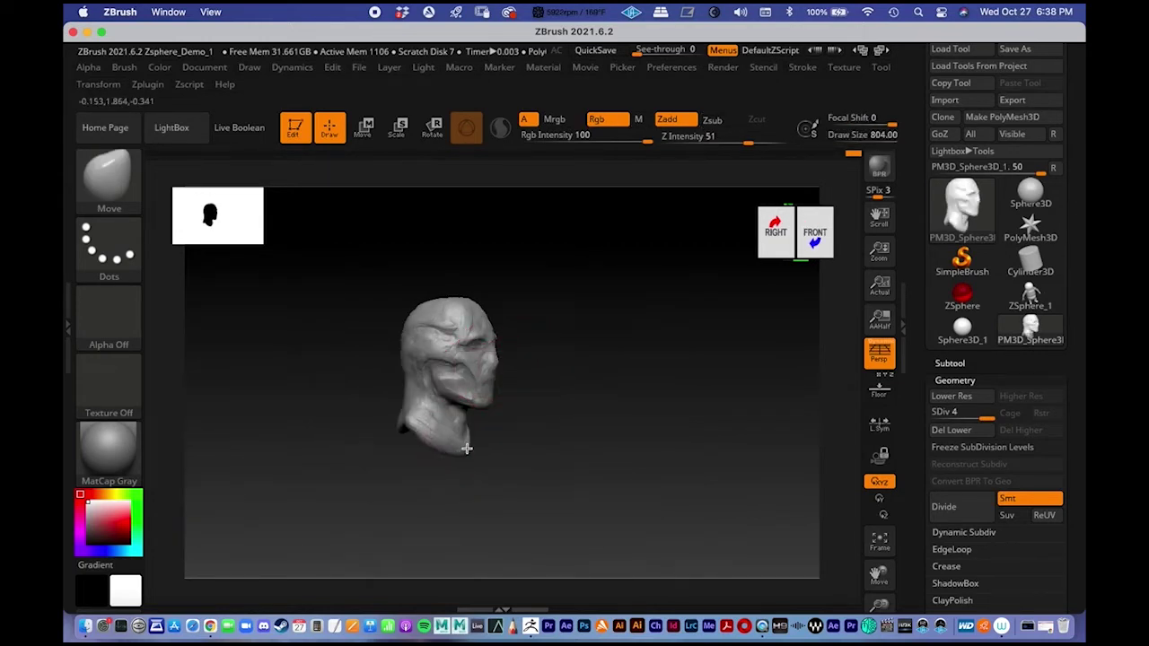
{"action": "right_click_drag", "start_coordinate": [539, 439], "coordinate": [514, 421]}
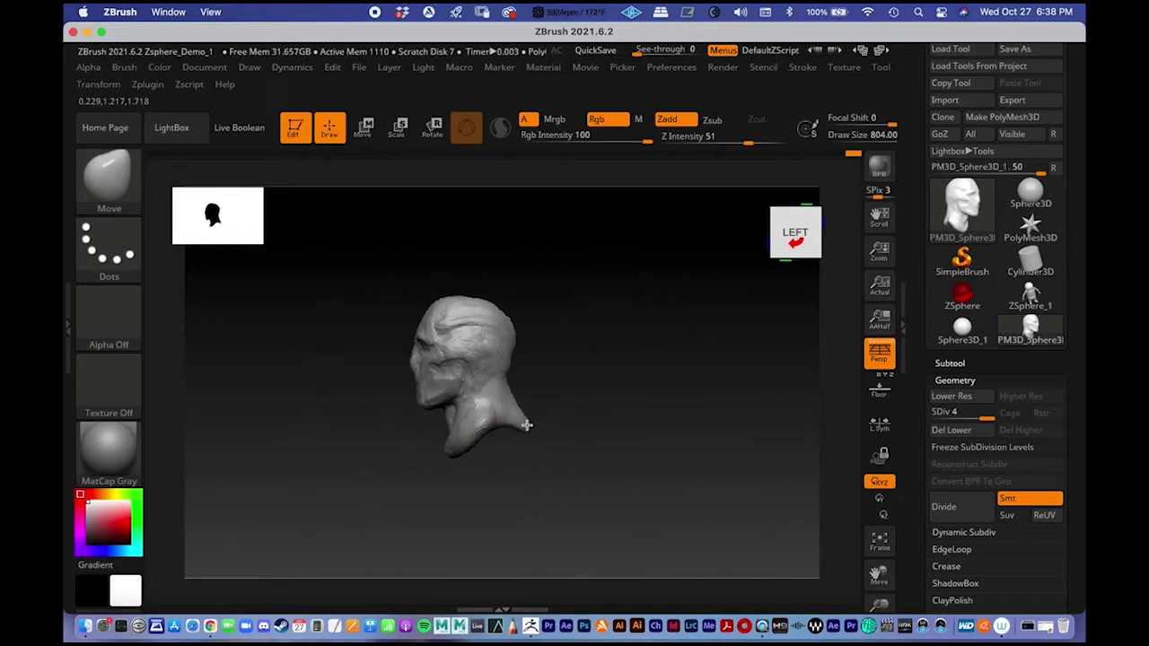
- Show the floor grid with its reference images, disable perspective, and line up the head's right profile with its reference
{"action": "right_click_drag", "start_coordinate": [551, 384], "coordinate": [619, 377]}
{"action": "left_click", "coordinate": [879, 387]}
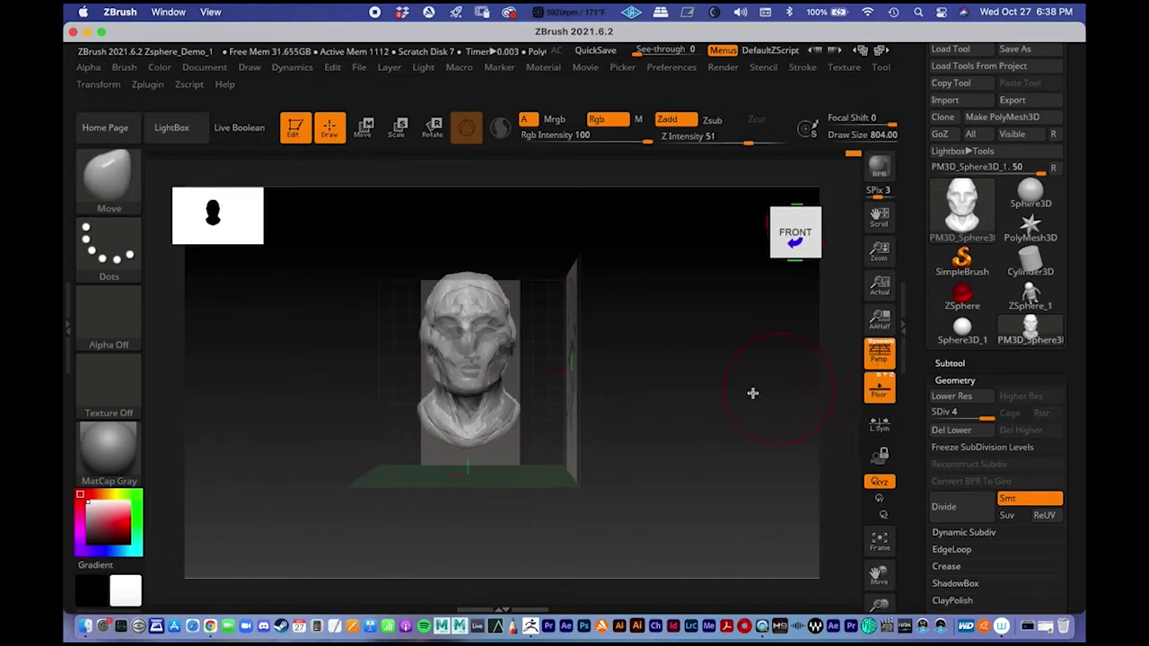
{"action": "left_click", "coordinate": [880, 352]}
{"action": "right_click_drag", "start_coordinate": [526, 324], "coordinate": [628, 357], "text": "ctrl"}
{"action": "mouse_move", "coordinate": [628, 357]}
{"action": "right_mouse_down", "text": "alt"}
{"action": "mouse_move", "coordinate": [613, 329]}
{"action": "mouse_move", "coordinate": [614, 251]}
{"action": "mouse_move", "coordinate": [598, 359]}
{"action": "right_mouse_up", "text": "alt"}
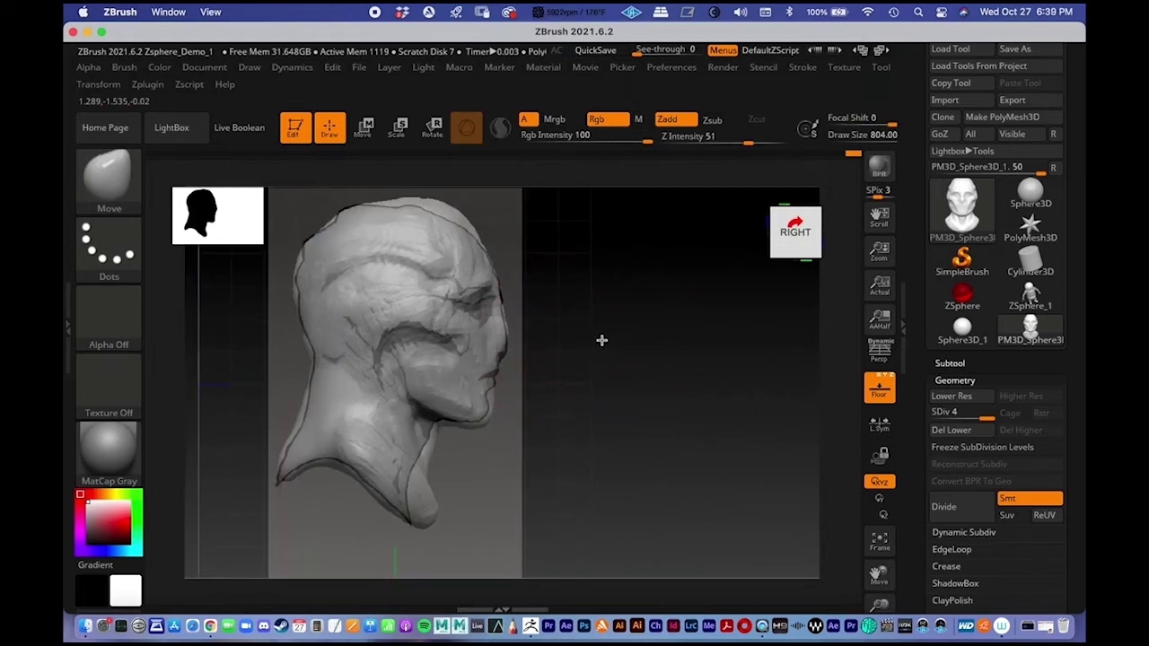
- Set the Move brush's draw size to about 415 and fit the chin and skull outline to the side reference
{"action": "key", "text": "space"}
{"action": "left_click_drag", "start_coordinate": [476, 369], "coordinate": [462, 373]}
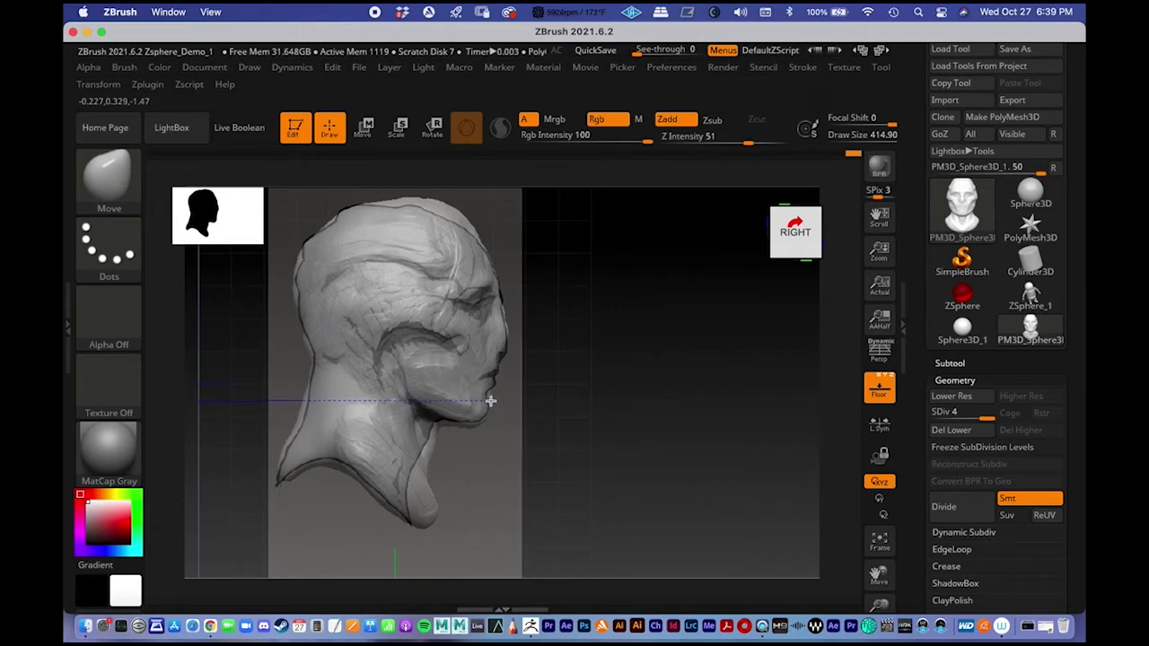
{"action": "mouse_move", "coordinate": [489, 401]}
{"action": "left_mouse_down"}
{"action": "mouse_move", "coordinate": [438, 431]}
{"action": "mouse_move", "coordinate": [472, 422]}
{"action": "mouse_move", "coordinate": [492, 395]}
{"action": "left_mouse_up"}
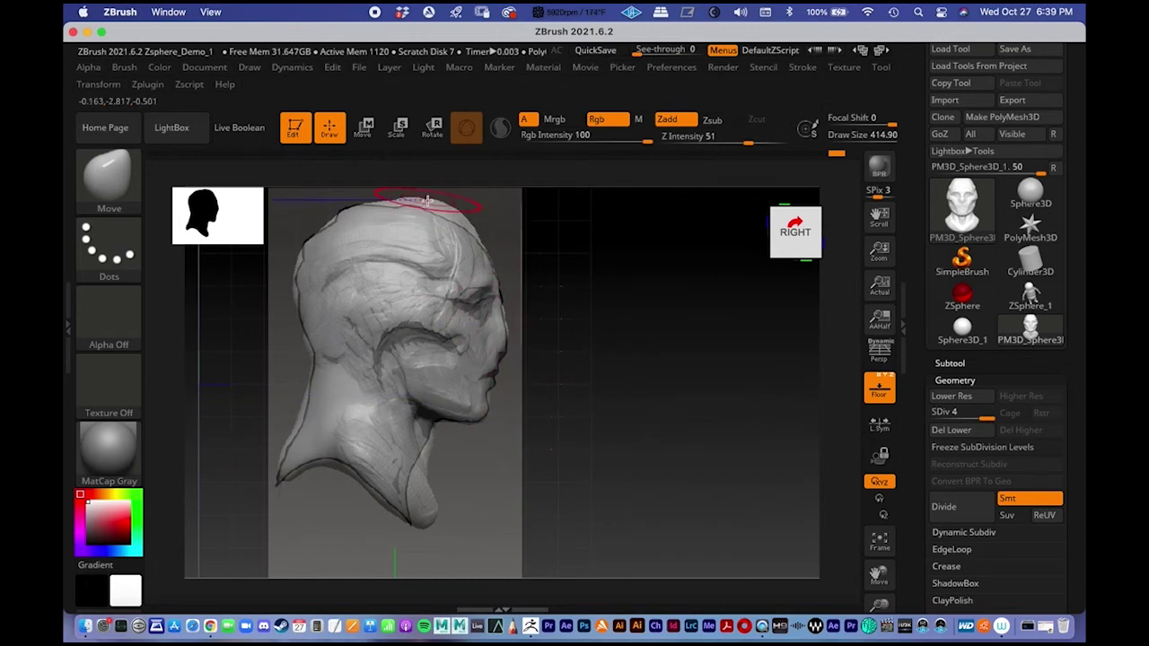
{"action": "mouse_move", "coordinate": [438, 214]}
{"action": "left_mouse_down"}
{"action": "mouse_move", "coordinate": [461, 232]}
{"action": "mouse_move", "coordinate": [433, 210]}
{"action": "left_mouse_up"}
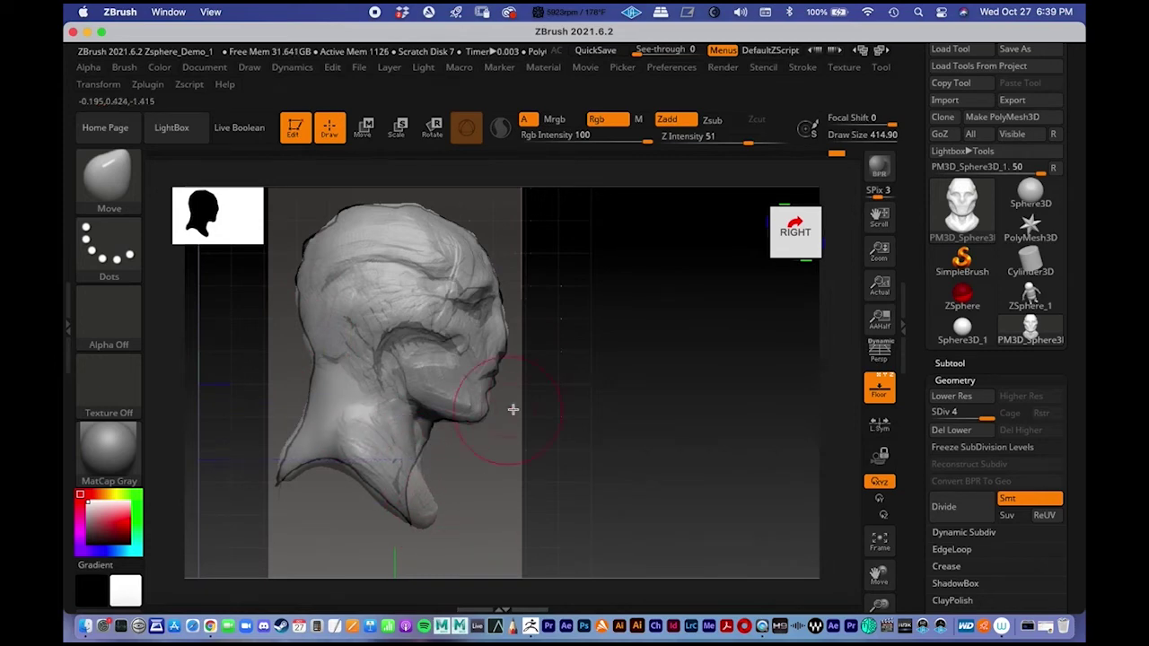
{"action": "mouse_move", "coordinate": [546, 379]}
{"action": "left_mouse_down", "text": "shift"}
{"action": "mouse_move", "coordinate": [526, 393]}
{"action": "mouse_move", "coordinate": [542, 361]}
{"action": "left_mouse_up", "text": "shift"}
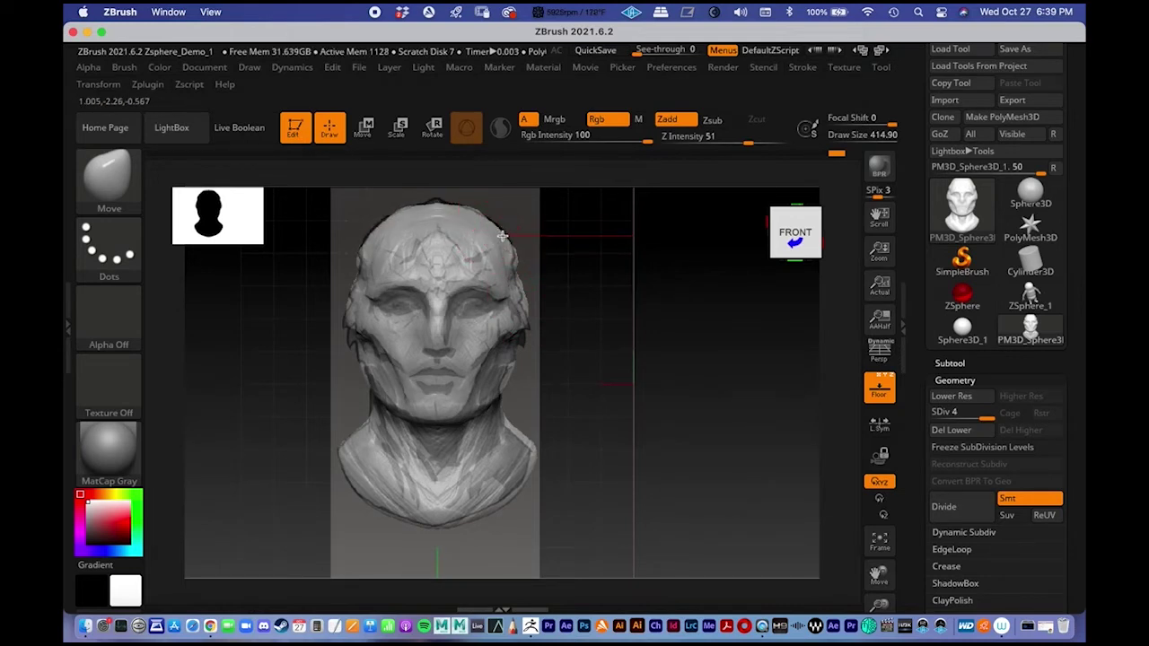
- Hide the floor reference images and restore the perspective view of the head
{"action": "left_click", "coordinate": [880, 391]}
{"action": "left_click_drag", "start_coordinate": [591, 311], "coordinate": [598, 346]}
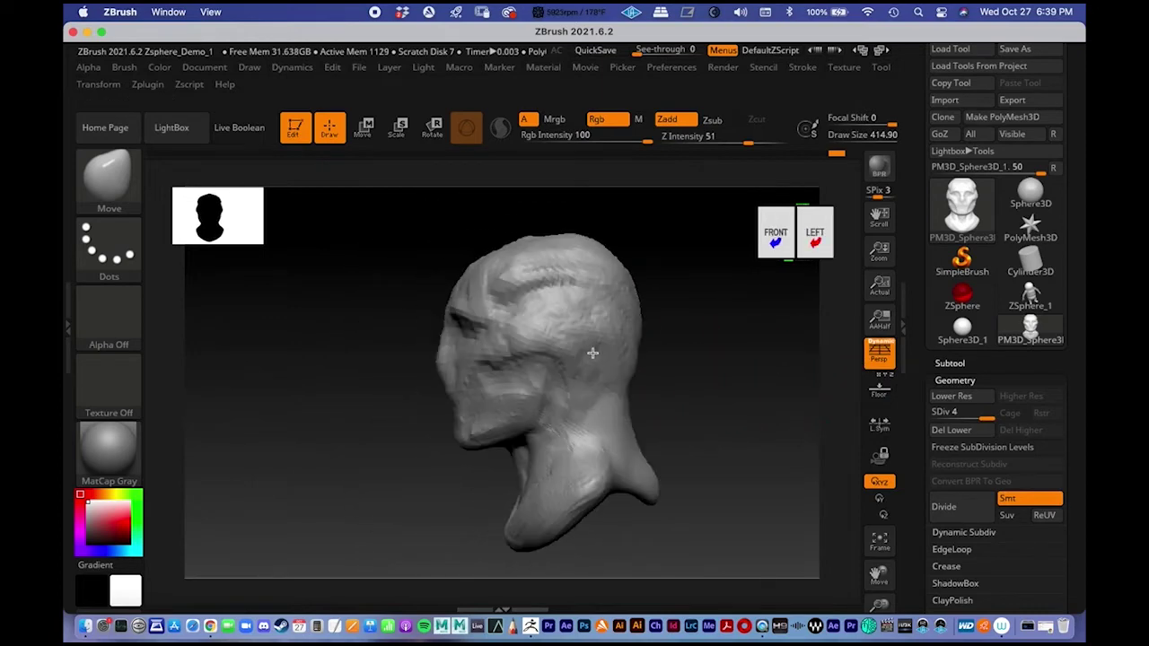
{"action": "mouse_move", "coordinate": [386, 306]}
{"action": "left_mouse_down"}
{"action": "mouse_move", "coordinate": [426, 310]}
{"action": "mouse_move", "coordinate": [500, 278]}
{"action": "mouse_move", "coordinate": [623, 336]}
{"action": "left_mouse_up"}
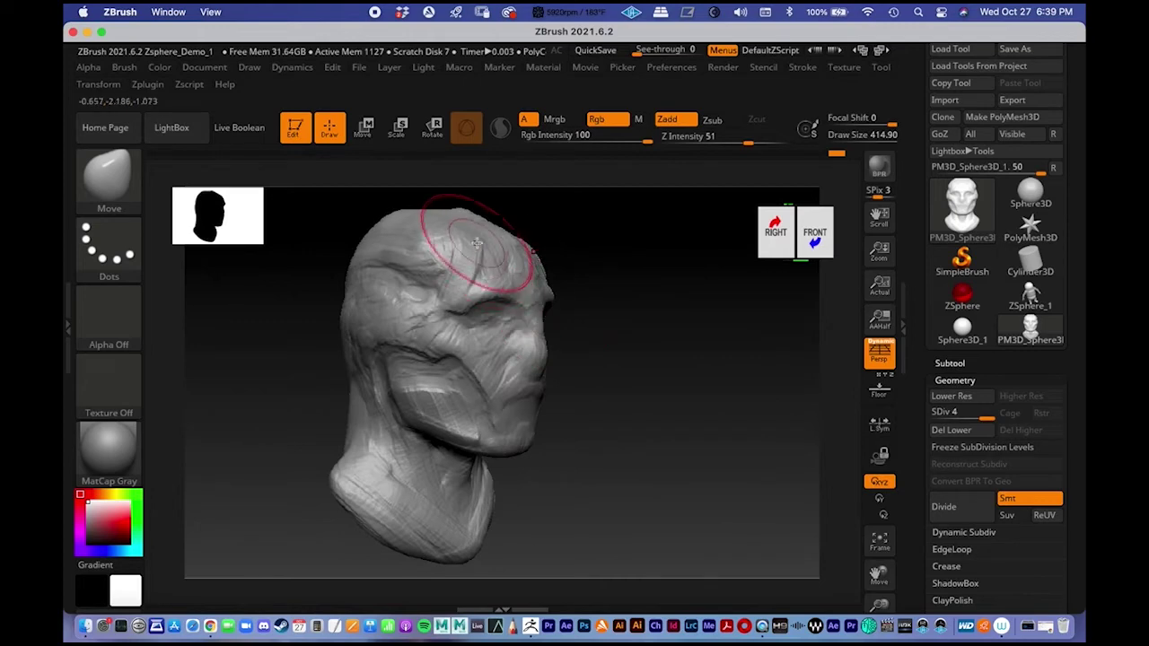
- Switch back to the ClayTubes brush and refine the ridges on the temple and side of the forehead
{"action": "key", "text": "space"}
{"action": "left_click_drag", "start_coordinate": [470, 257], "coordinate": [446, 266]}
{"action": "left_click", "coordinate": [364, 296]}
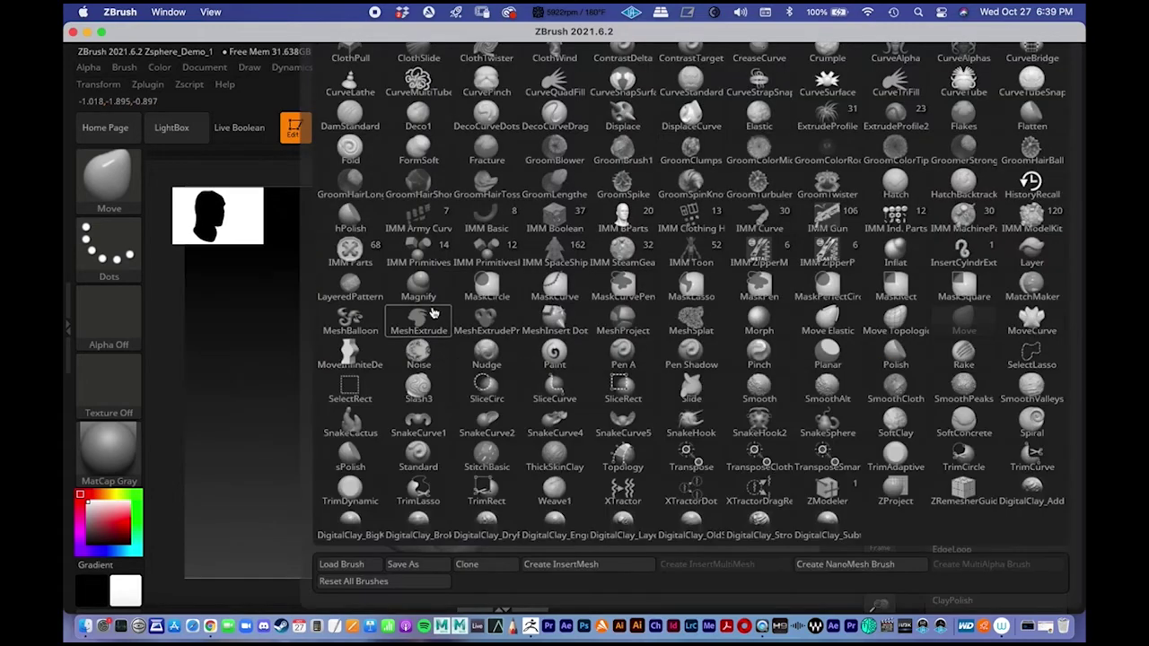
{"action": "key", "text": "c"}
{"action": "key", "text": "t"}
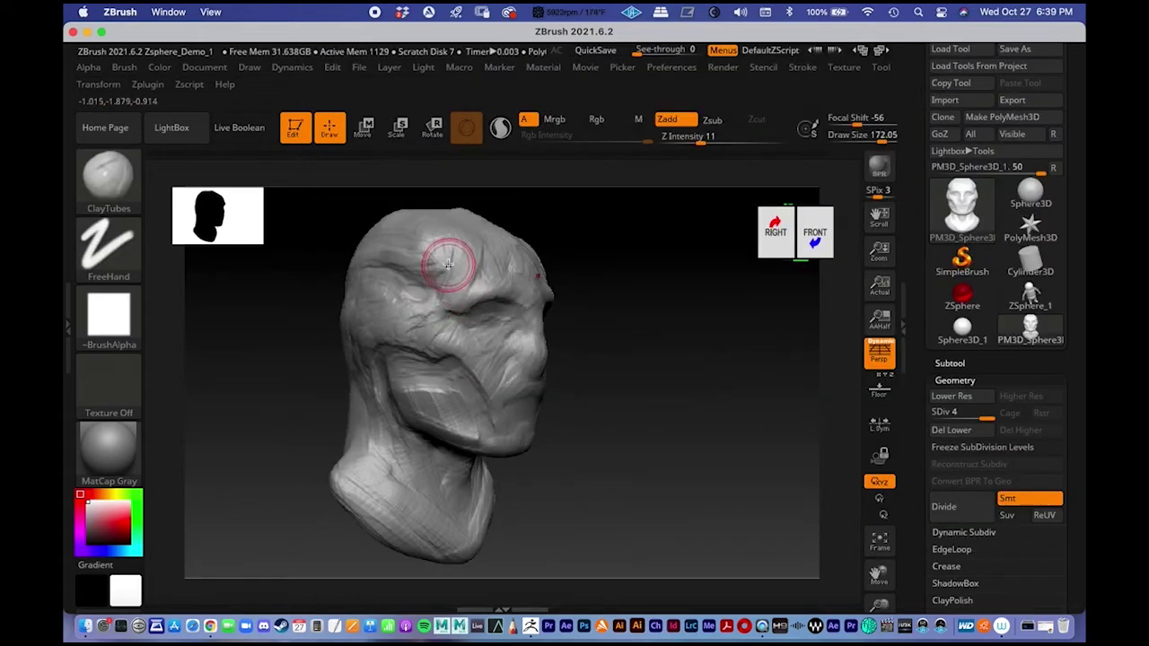
{"action": "mouse_move", "coordinate": [439, 256]}
{"action": "left_mouse_down"}
{"action": "mouse_move", "coordinate": [433, 241]}
{"action": "mouse_move", "coordinate": [438, 259]}
{"action": "mouse_move", "coordinate": [446, 246]}
{"action": "left_mouse_up"}
{"action": "left_click_drag", "start_coordinate": [601, 305], "coordinate": [554, 295]}
{"action": "left_click_drag", "start_coordinate": [661, 306], "coordinate": [617, 345]}
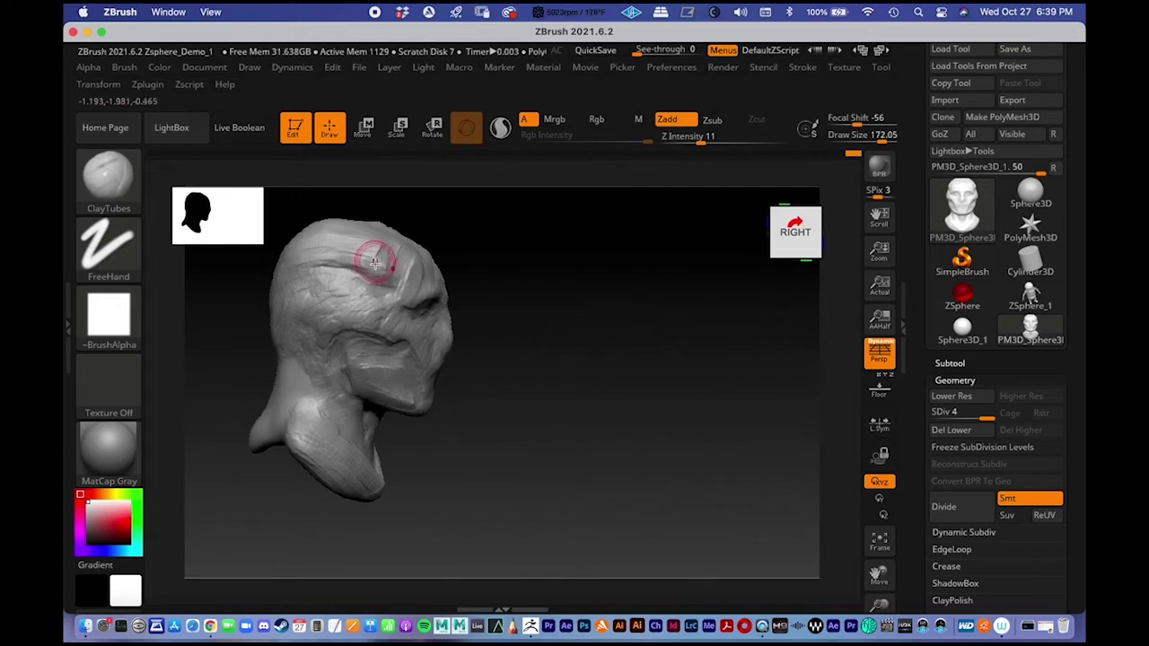
- Set the ClayTubes draw size to about 251 and build up the muscle strands on the back and side of the neck
{"action": "mouse_move", "coordinate": [485, 359]}
{"action": "left_mouse_down"}
{"action": "mouse_move", "coordinate": [538, 395]}
{"action": "mouse_move", "coordinate": [598, 390]}
{"action": "mouse_move", "coordinate": [502, 333]}
{"action": "mouse_move", "coordinate": [392, 387]}
{"action": "mouse_move", "coordinate": [389, 363]}
{"action": "mouse_move", "coordinate": [403, 364]}
{"action": "mouse_move", "coordinate": [418, 397]}
{"action": "mouse_move", "coordinate": [408, 382]}
{"action": "left_mouse_up"}
{"action": "key", "text": "space"}
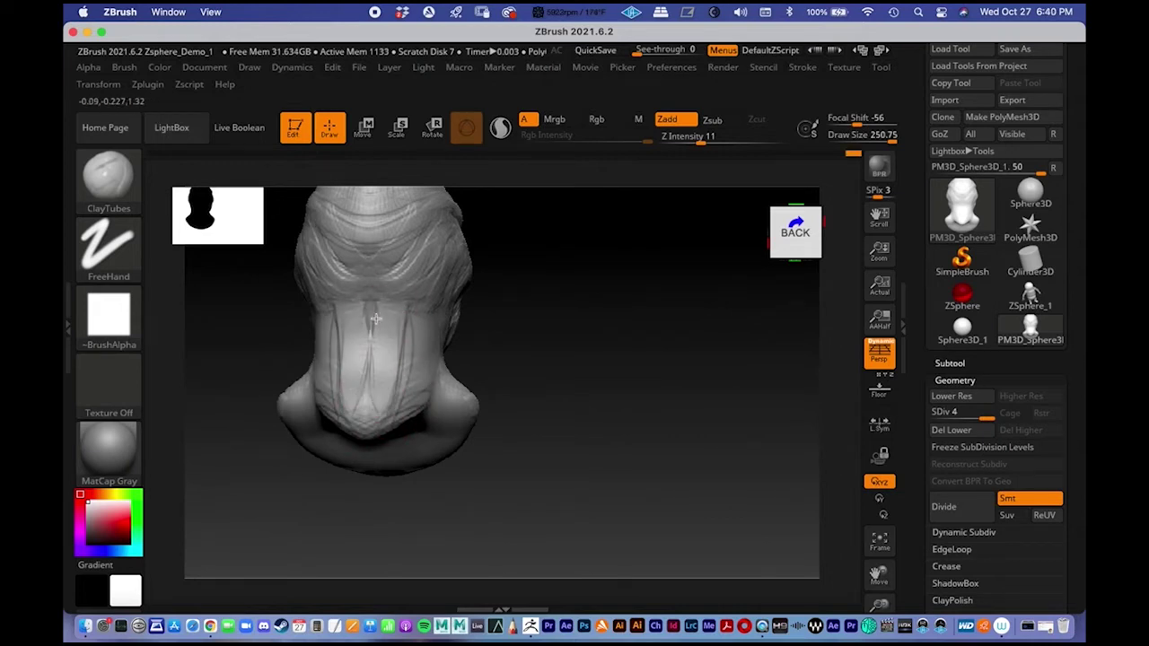
{"action": "mouse_move", "coordinate": [566, 413]}
{"action": "left_mouse_down"}
{"action": "mouse_move", "coordinate": [509, 409]}
{"action": "mouse_move", "coordinate": [456, 351]}
{"action": "left_mouse_up"}
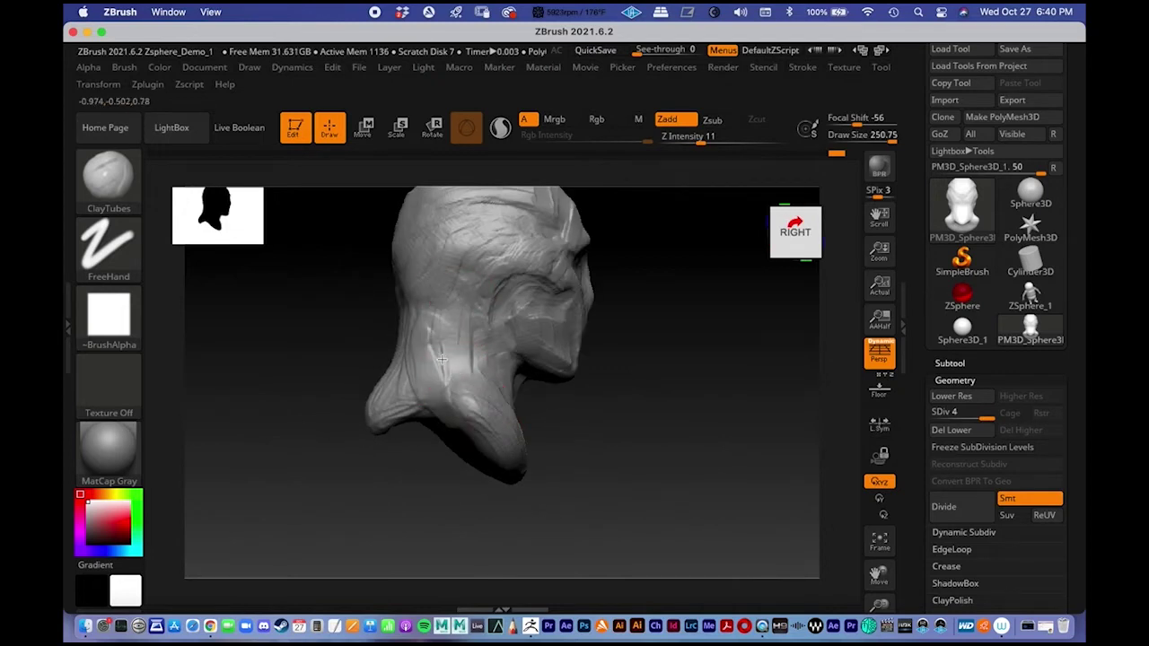
{"action": "mouse_move", "coordinate": [398, 412]}
{"action": "left_mouse_down"}
{"action": "mouse_move", "coordinate": [572, 444]}
{"action": "mouse_move", "coordinate": [569, 405]}
{"action": "mouse_move", "coordinate": [520, 444]}
{"action": "mouse_move", "coordinate": [563, 449]}
{"action": "mouse_move", "coordinate": [490, 451]}
{"action": "mouse_move", "coordinate": [517, 395]}
{"action": "mouse_move", "coordinate": [551, 385]}
{"action": "mouse_move", "coordinate": [581, 332]}
{"action": "mouse_move", "coordinate": [443, 304]}
{"action": "left_mouse_up"}
- Set the draw size to about 167 and refine the chin and the underside of the jaw
{"action": "key", "text": "space"}
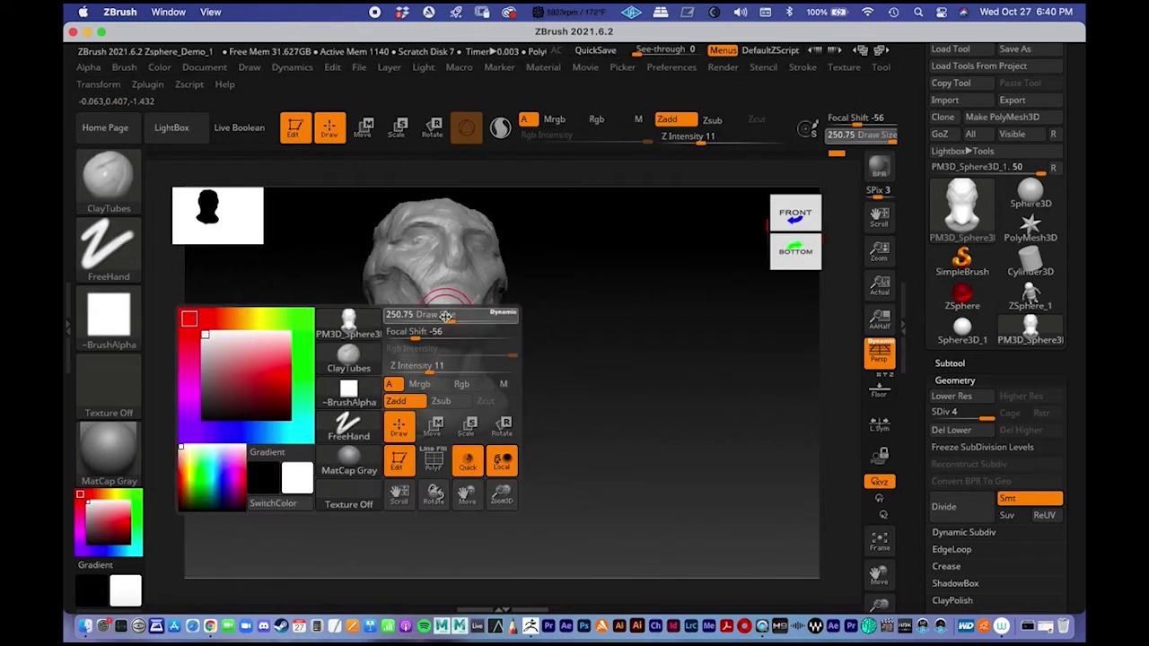
{"action": "left_click_drag", "start_coordinate": [439, 320], "coordinate": [440, 321]}
{"action": "mouse_move", "coordinate": [440, 320]}
{"action": "right_mouse_down"}
{"action": "mouse_move", "coordinate": [452, 338]}
{"action": "mouse_move", "coordinate": [543, 361]}
{"action": "right_mouse_up"}
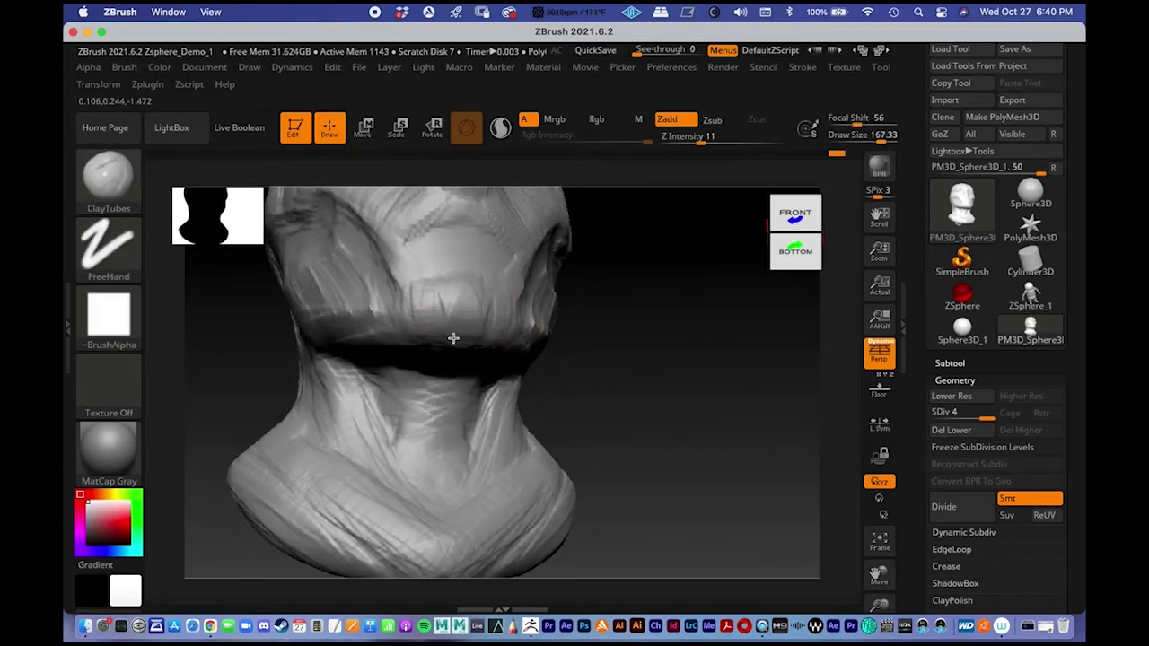
{"action": "mouse_move", "coordinate": [600, 329]}
{"action": "right_mouse_down"}
{"action": "mouse_move", "coordinate": [563, 351]}
{"action": "mouse_move", "coordinate": [577, 395]}
{"action": "mouse_move", "coordinate": [515, 323]}
{"action": "mouse_move", "coordinate": [583, 362]}
{"action": "right_mouse_up"}
{"action": "left_click_drag", "start_coordinate": [583, 361], "coordinate": [499, 355], "text": "shift"}
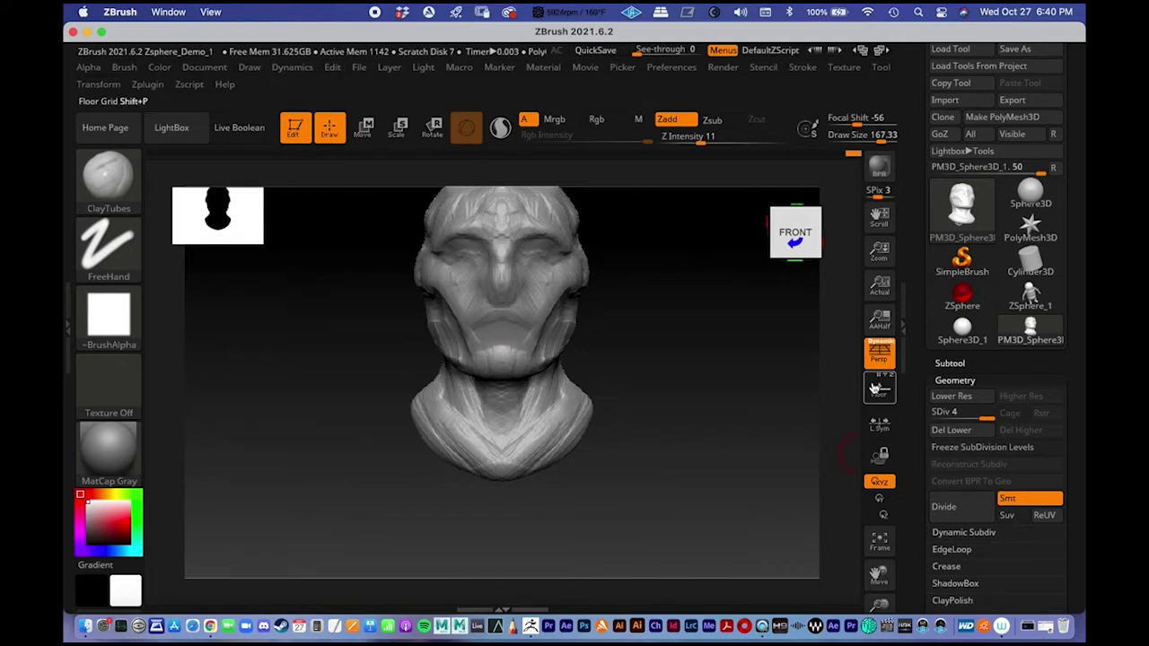
- Sculpt the central ridge running from the forehead over the crown and build up the skull surface beside it
{"action": "mouse_move", "coordinate": [630, 318]}
{"action": "left_mouse_down"}
{"action": "mouse_move", "coordinate": [626, 380]}
{"action": "mouse_move", "coordinate": [685, 356]}
{"action": "mouse_move", "coordinate": [395, 327]}
{"action": "mouse_move", "coordinate": [526, 336]}
{"action": "mouse_move", "coordinate": [605, 375]}
{"action": "mouse_move", "coordinate": [554, 388]}
{"action": "mouse_move", "coordinate": [456, 333]}
{"action": "mouse_move", "coordinate": [547, 287]}
{"action": "left_mouse_up"}
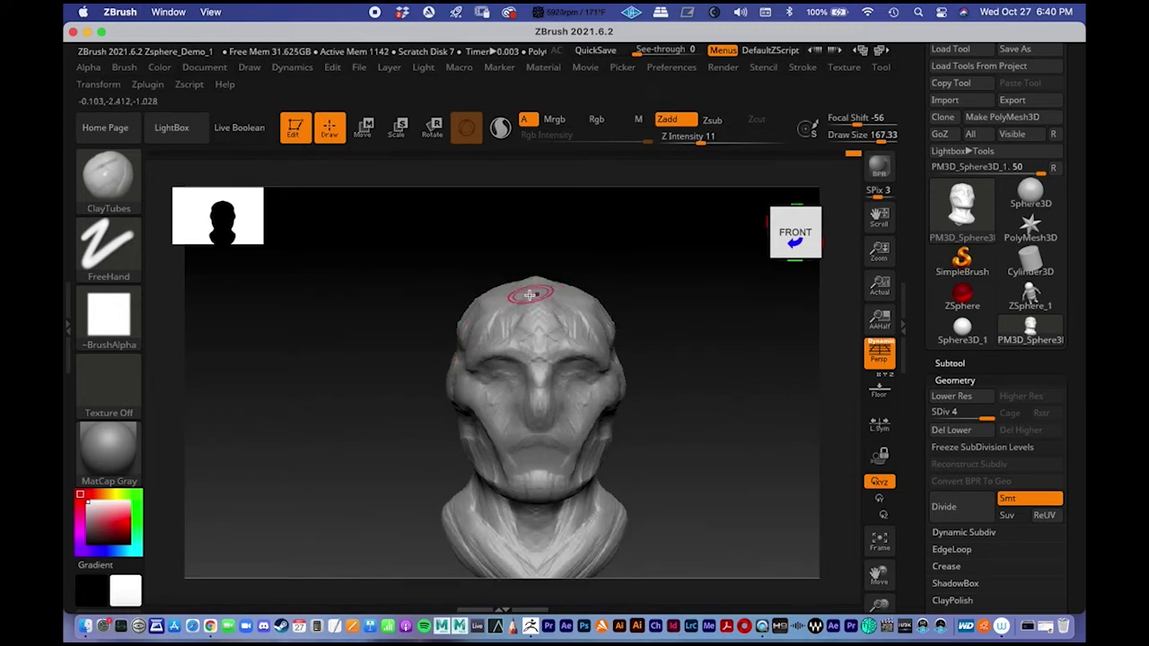
{"action": "mouse_move", "coordinate": [531, 271]}
{"action": "left_mouse_down"}
{"action": "mouse_move", "coordinate": [620, 305]}
{"action": "mouse_move", "coordinate": [616, 380]}
{"action": "mouse_move", "coordinate": [524, 285]}
{"action": "left_mouse_up"}
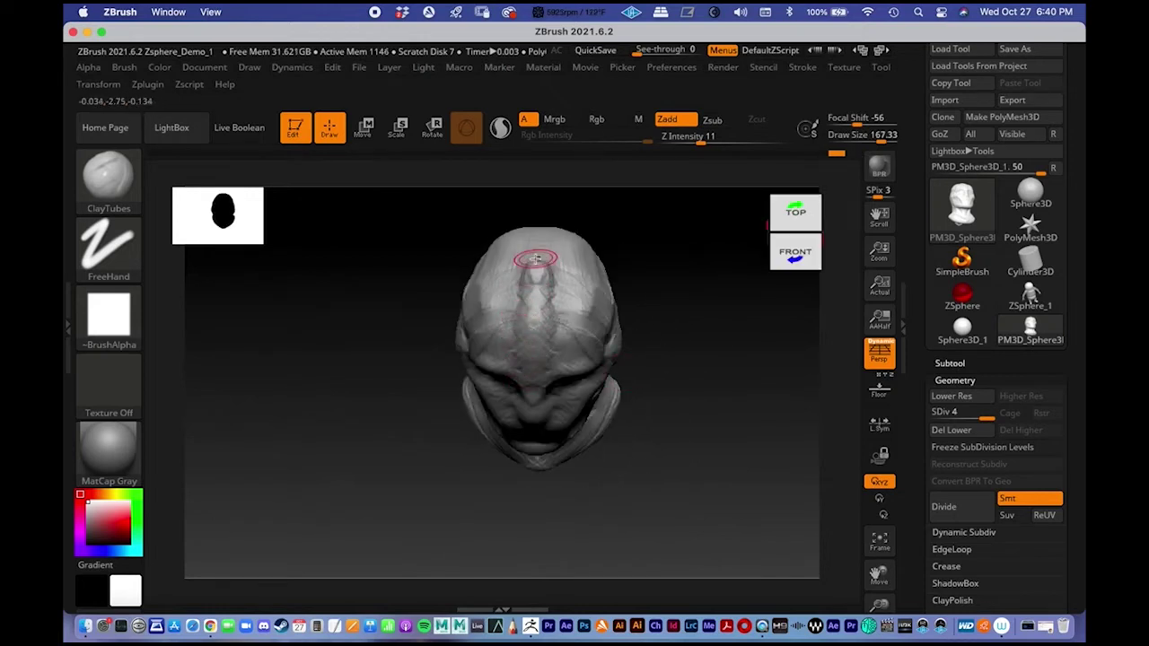
{"action": "mouse_move", "coordinate": [605, 247]}
{"action": "left_mouse_down"}
{"action": "mouse_move", "coordinate": [628, 279]}
{"action": "mouse_move", "coordinate": [619, 310]}
{"action": "left_mouse_up"}
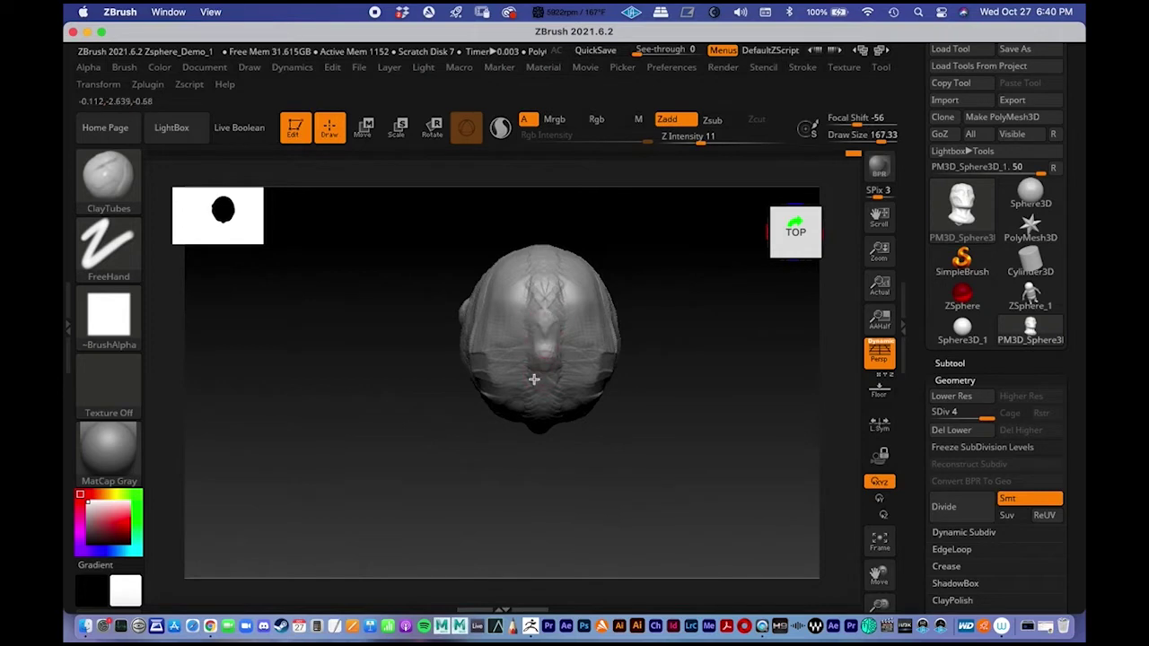
{"action": "mouse_move", "coordinate": [583, 391]}
{"action": "left_mouse_down"}
{"action": "mouse_move", "coordinate": [654, 372]}
{"action": "mouse_move", "coordinate": [676, 274]}
{"action": "mouse_move", "coordinate": [636, 323]}
{"action": "mouse_move", "coordinate": [672, 305]}
{"action": "mouse_move", "coordinate": [629, 352]}
{"action": "mouse_move", "coordinate": [567, 267]}
{"action": "left_mouse_up"}
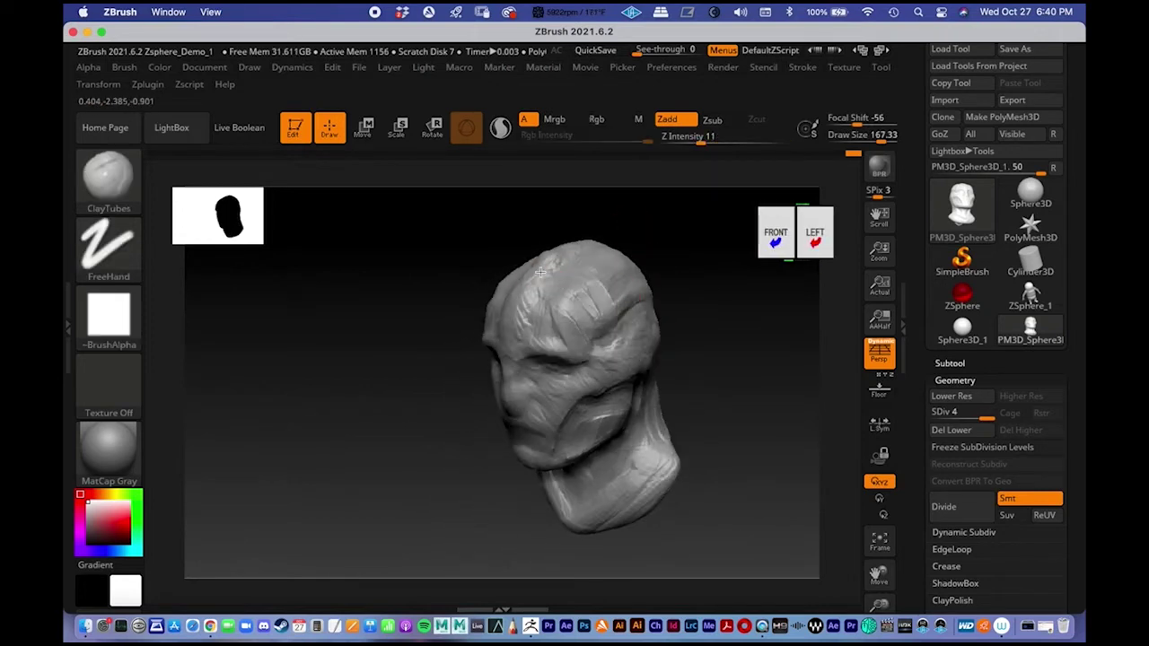
{"action": "mouse_move", "coordinate": [588, 240]}
{"action": "left_mouse_down"}
{"action": "mouse_move", "coordinate": [679, 308]}
{"action": "mouse_move", "coordinate": [798, 305]}
{"action": "mouse_move", "coordinate": [610, 310]}
{"action": "mouse_move", "coordinate": [643, 390]}
{"action": "mouse_move", "coordinate": [547, 263]}
{"action": "left_mouse_up"}
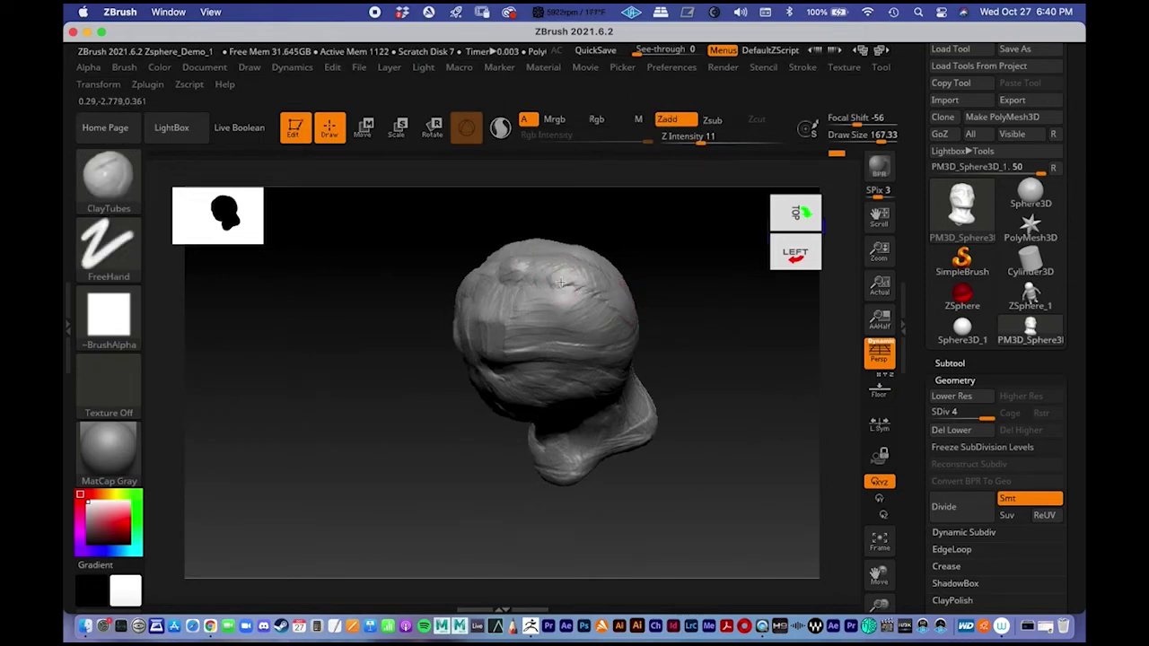
{"action": "left_click_drag", "start_coordinate": [402, 350], "coordinate": [554, 308]}
- Refine the sides of the nose and the adjoining inner cheeks with ClayTubes strokes
{"action": "left_click_drag", "start_coordinate": [629, 310], "coordinate": [637, 261], "text": "alt"}
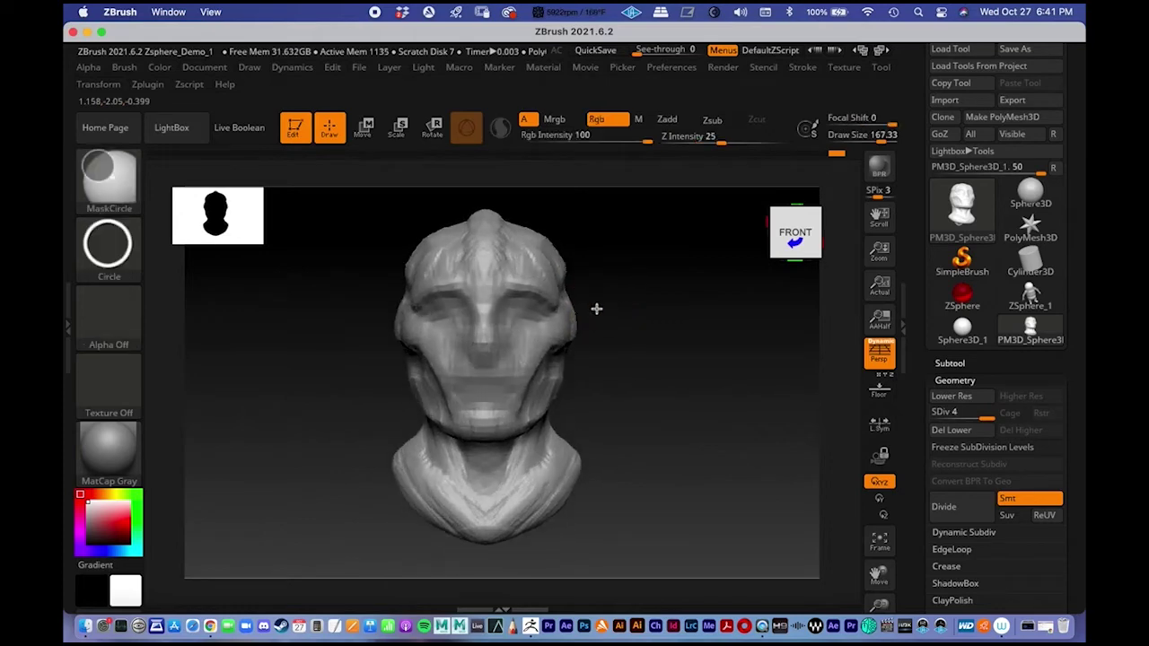
{"action": "right_click_drag", "start_coordinate": [586, 306], "coordinate": [662, 325], "text": "ctrl"}
{"action": "left_click_drag", "start_coordinate": [652, 346], "coordinate": [659, 247], "text": "alt"}
{"action": "mouse_move", "coordinate": [526, 355]}
{"action": "left_mouse_down"}
{"action": "mouse_move", "coordinate": [521, 344]}
{"action": "mouse_move", "coordinate": [524, 361]}
{"action": "left_mouse_up"}
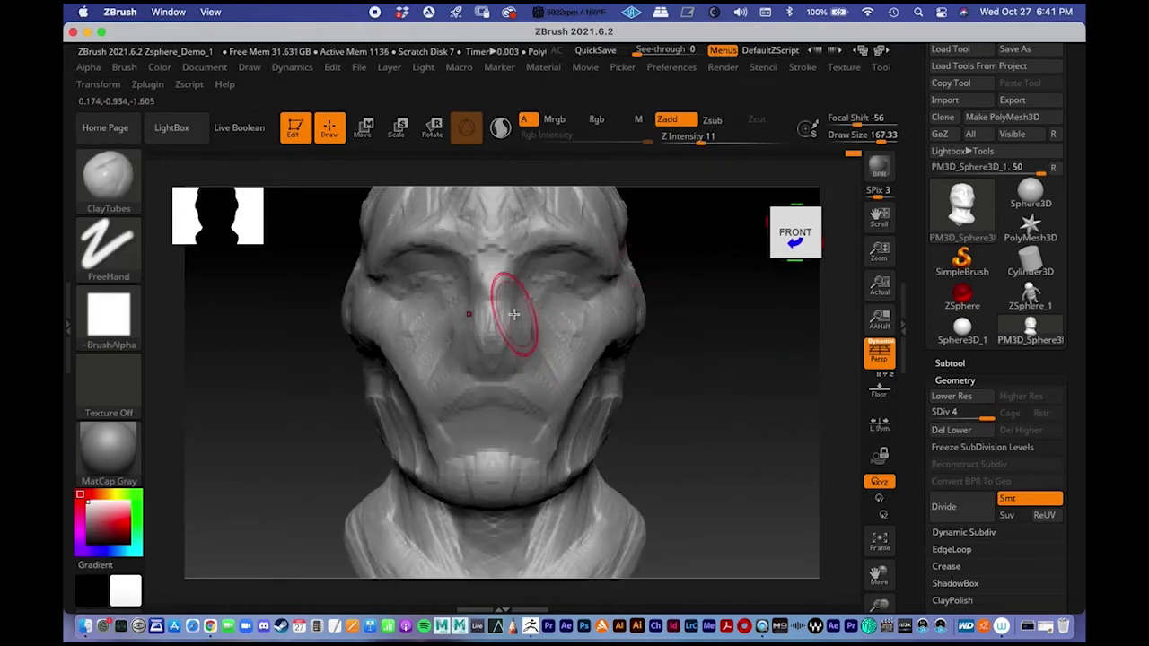
{"action": "left_click_drag", "start_coordinate": [650, 338], "coordinate": [633, 316], "text": "alt"}
{"action": "right_click_drag", "start_coordinate": [659, 329], "coordinate": [631, 306], "text": "ctrl"}
{"action": "left_click_drag", "start_coordinate": [662, 335], "coordinate": [660, 357]}
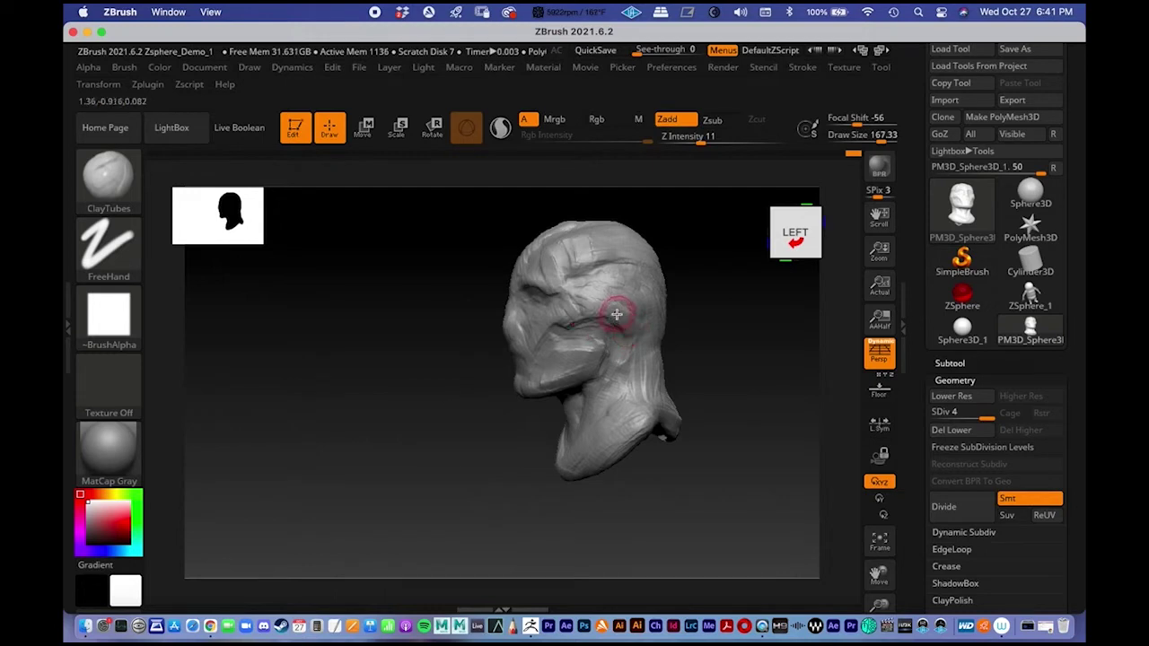
- Build up the ridge above the jaw hinge and refine the temple on the left side of the head
{"action": "mouse_move", "coordinate": [564, 316]}
{"action": "left_mouse_down"}
{"action": "mouse_move", "coordinate": [644, 318]}
{"action": "mouse_move", "coordinate": [618, 306]}
{"action": "left_mouse_up"}
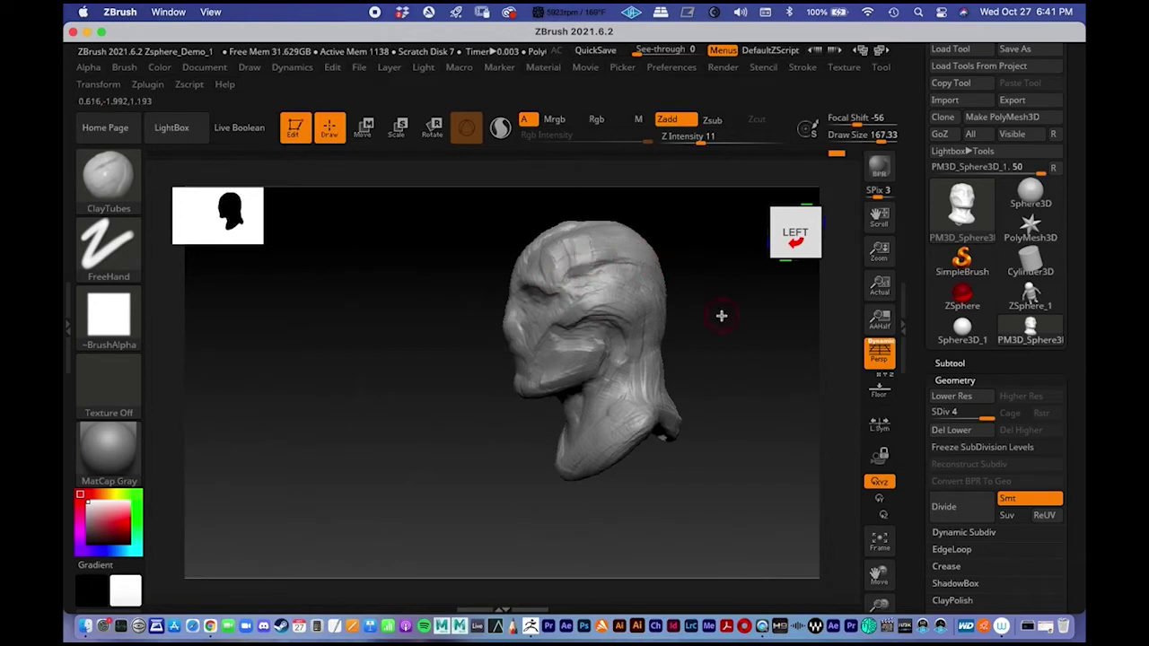
{"action": "left_click_drag", "start_coordinate": [721, 315], "coordinate": [692, 313]}
{"action": "left_click_drag", "start_coordinate": [562, 252], "coordinate": [588, 260]}
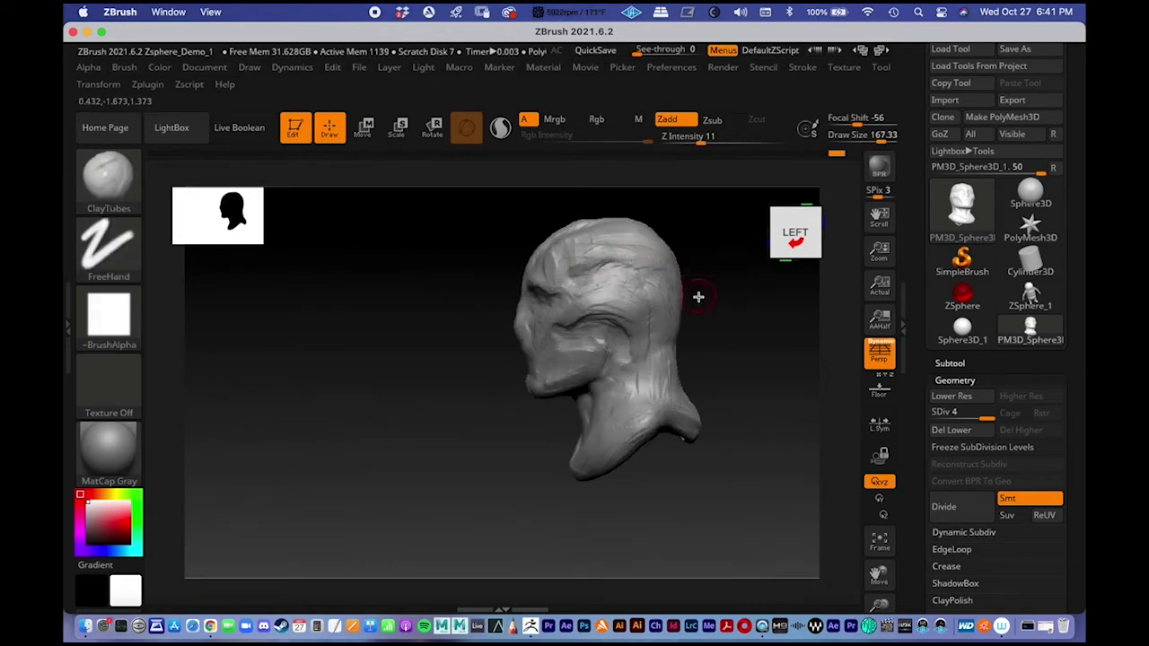
{"action": "left_click_drag", "start_coordinate": [589, 251], "coordinate": [593, 263]}
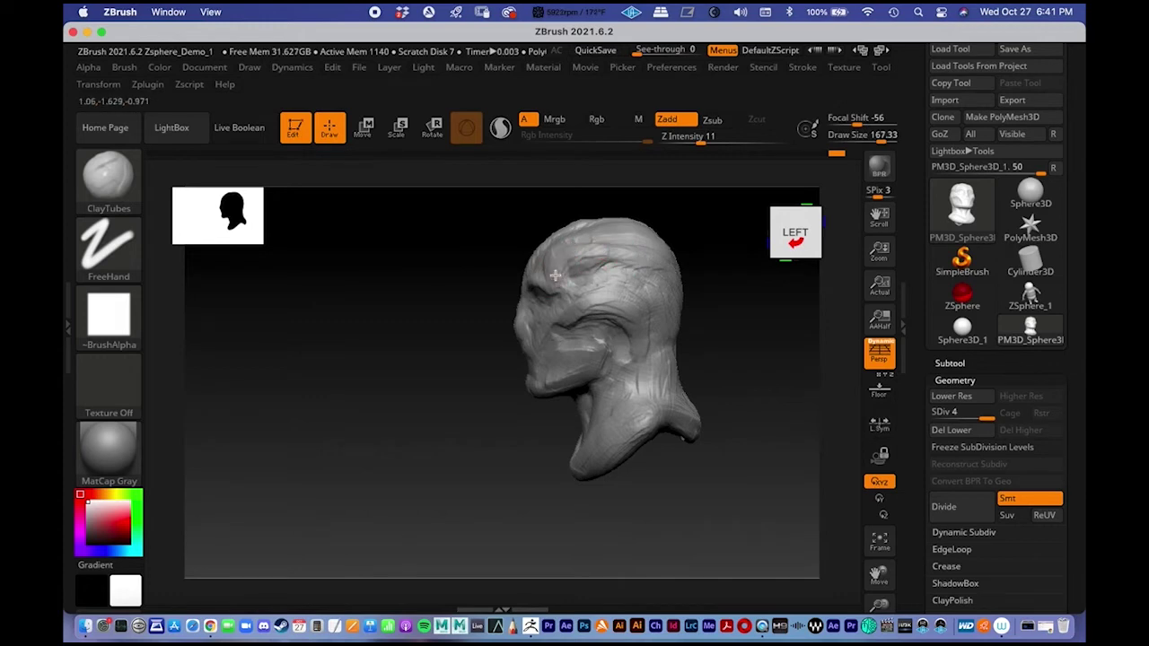
{"action": "left_click_drag", "start_coordinate": [687, 321], "coordinate": [612, 357]}
- Sculpt the cheek plane between the nose and the cheekbone with ClayTubes strokes
{"action": "right_click_drag", "start_coordinate": [612, 356], "coordinate": [589, 376]}
{"action": "mouse_move", "coordinate": [589, 375]}
{"action": "right_mouse_down", "text": "ctrl"}
{"action": "mouse_move", "coordinate": [570, 303]}
{"action": "mouse_move", "coordinate": [562, 347]}
{"action": "mouse_move", "coordinate": [583, 377]}
{"action": "right_mouse_up", "text": "ctrl"}
{"action": "left_click_drag", "start_coordinate": [688, 386], "coordinate": [704, 380]}
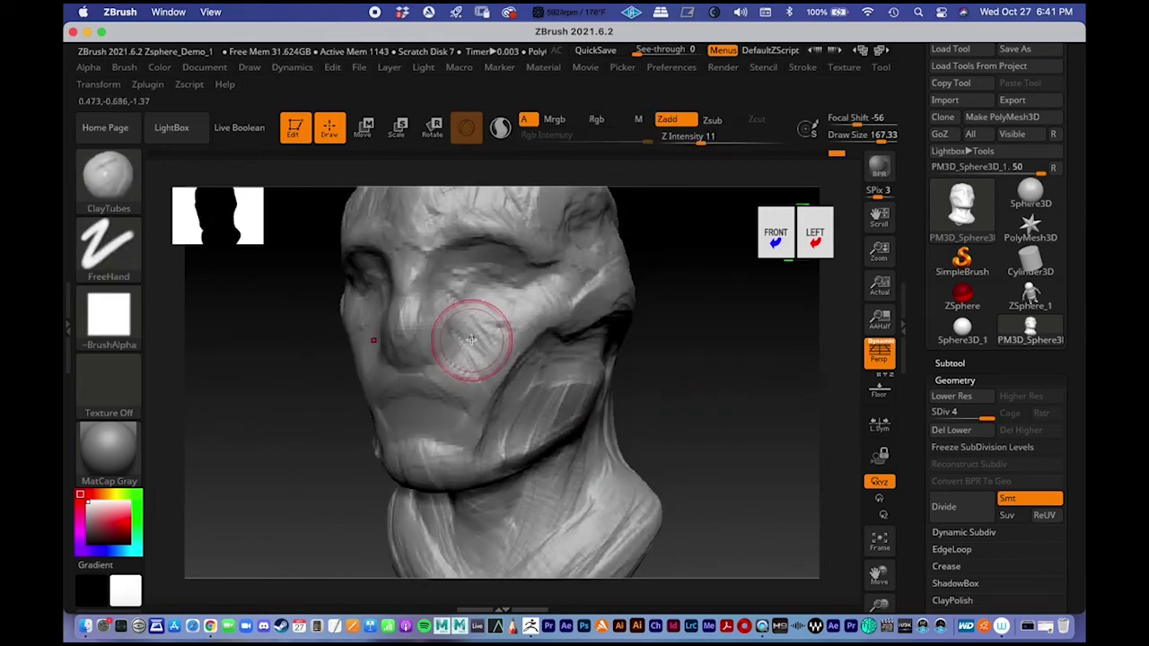
{"action": "left_click_drag", "start_coordinate": [477, 332], "coordinate": [453, 322]}
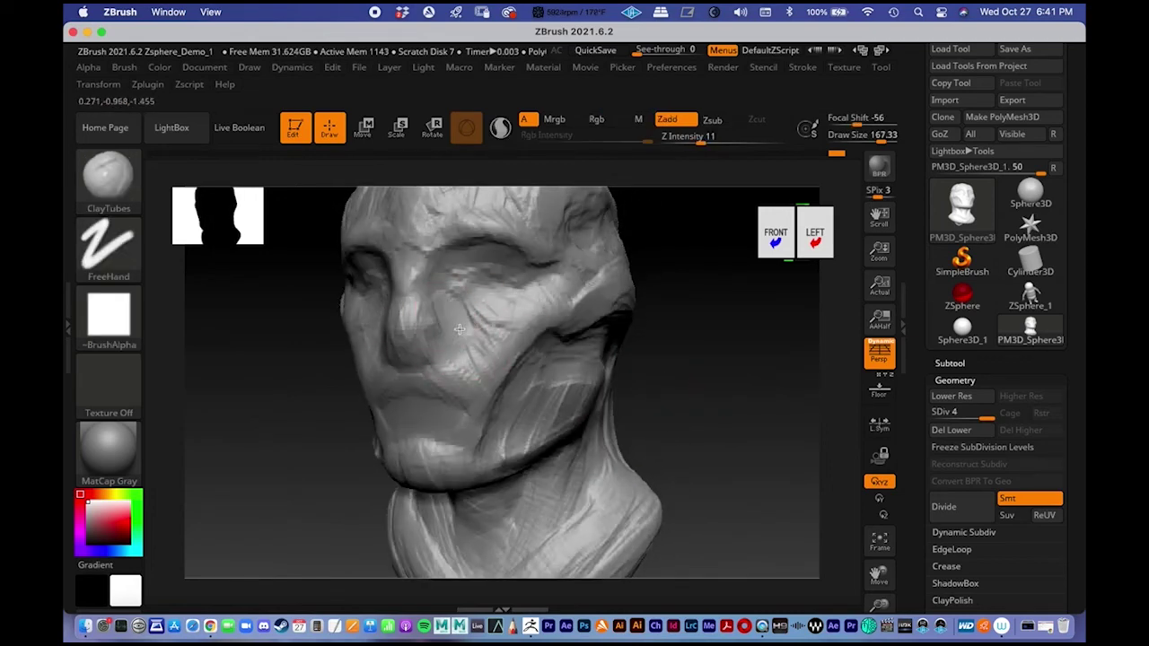
- Show the floor grid with its reference images, disable perspective, and frame the mouth from the front
{"action": "mouse_move", "coordinate": [640, 410]}
{"action": "left_mouse_down", "text": "shift"}
{"action": "mouse_move", "coordinate": [720, 380]}
{"action": "mouse_move", "coordinate": [574, 326]}
{"action": "mouse_move", "coordinate": [543, 280]}
{"action": "left_mouse_up", "text": "shift"}
{"action": "right_click_drag", "start_coordinate": [492, 332], "coordinate": [494, 298], "text": "alt"}
{"action": "left_click_drag", "start_coordinate": [644, 334], "coordinate": [628, 362]}
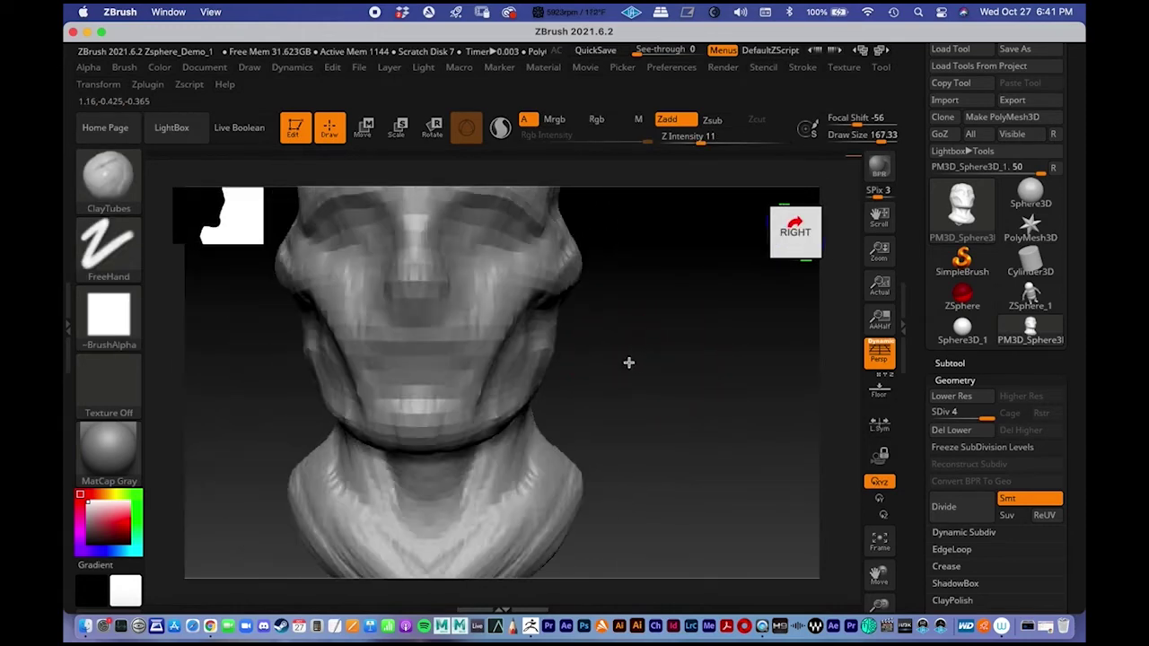
{"action": "left_click", "coordinate": [880, 387]}
{"action": "left_click", "coordinate": [880, 352]}
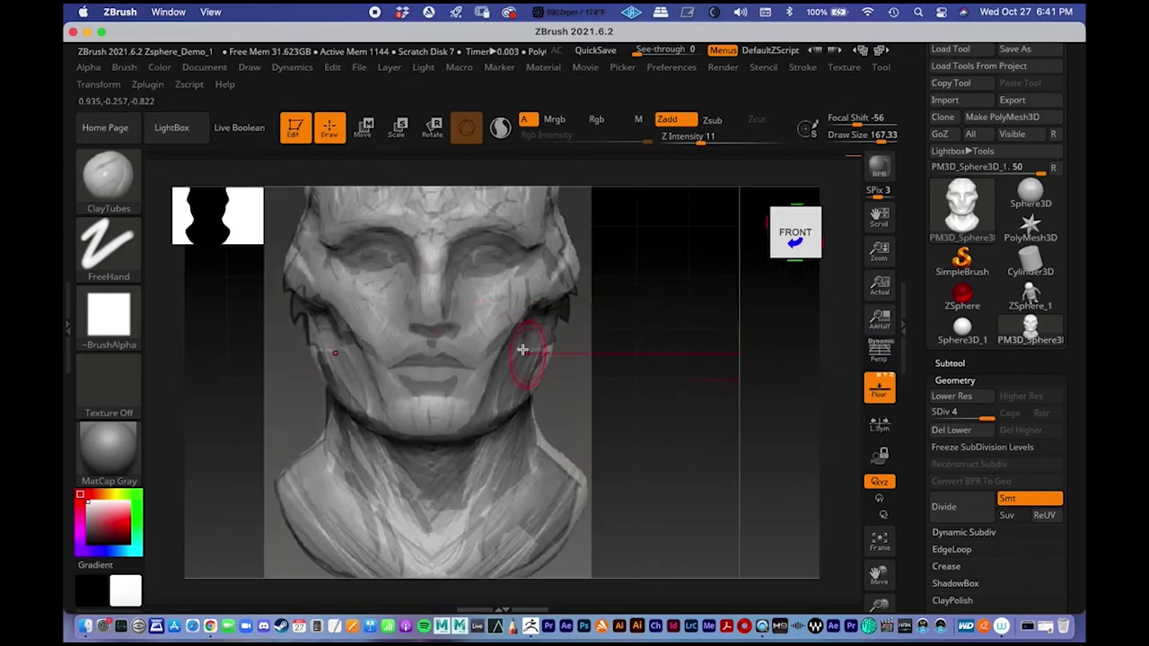
{"action": "right_click_drag", "start_coordinate": [447, 347], "coordinate": [574, 358], "text": "ctrl"}
{"action": "right_click_drag", "start_coordinate": [523, 313], "coordinate": [499, 280], "text": "alt"}
- Set the draw size to about 37 and block in the mouth line and lower lip over the front reference
{"action": "key", "text": "space"}
{"action": "left_click_drag", "start_coordinate": [472, 322], "coordinate": [468, 326]}
{"action": "left_click_drag", "start_coordinate": [488, 384], "coordinate": [487, 386]}
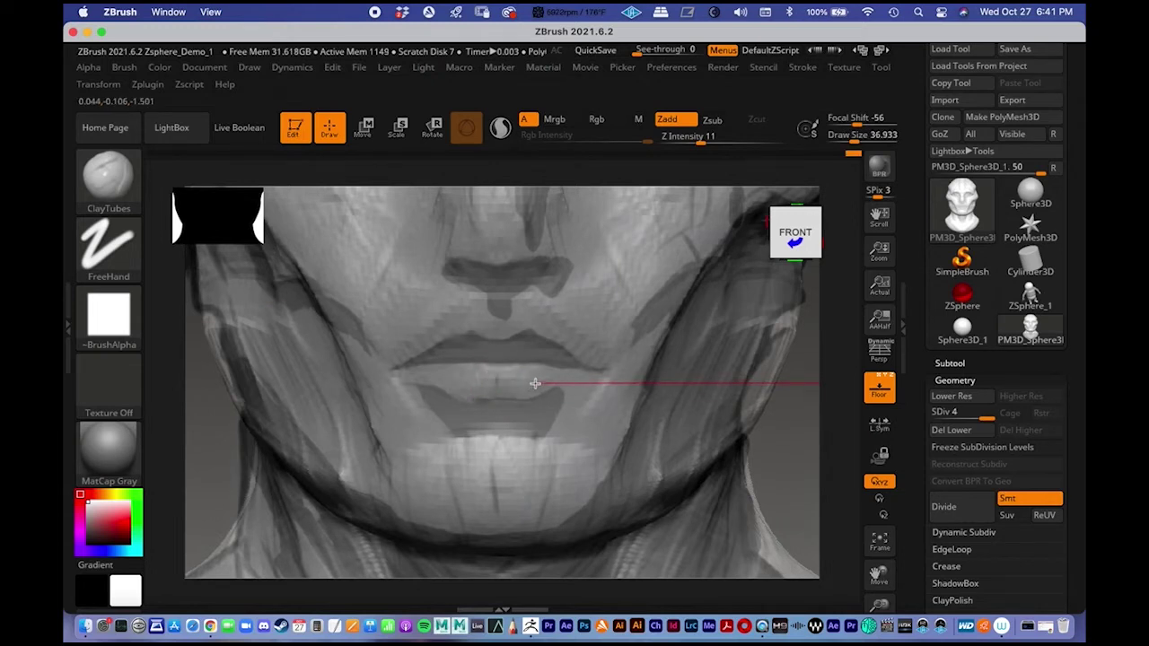
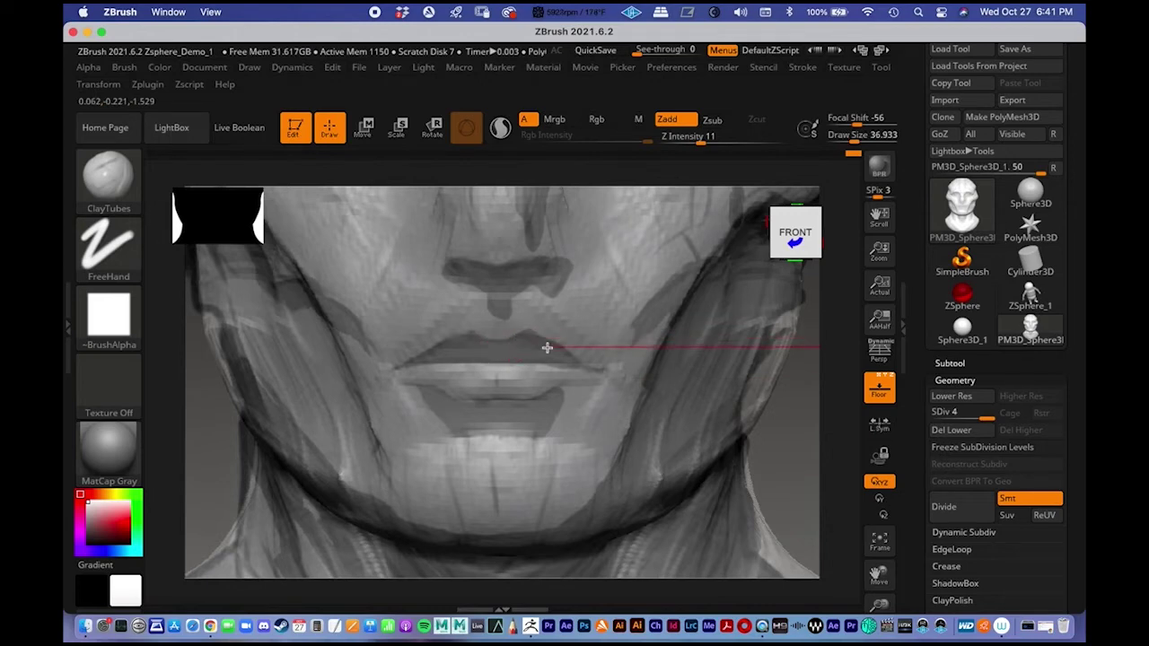
- Hide the floor reference images and restore the perspective view to check the mouth from a three-quarter angle
{"action": "left_click", "coordinate": [881, 390]}
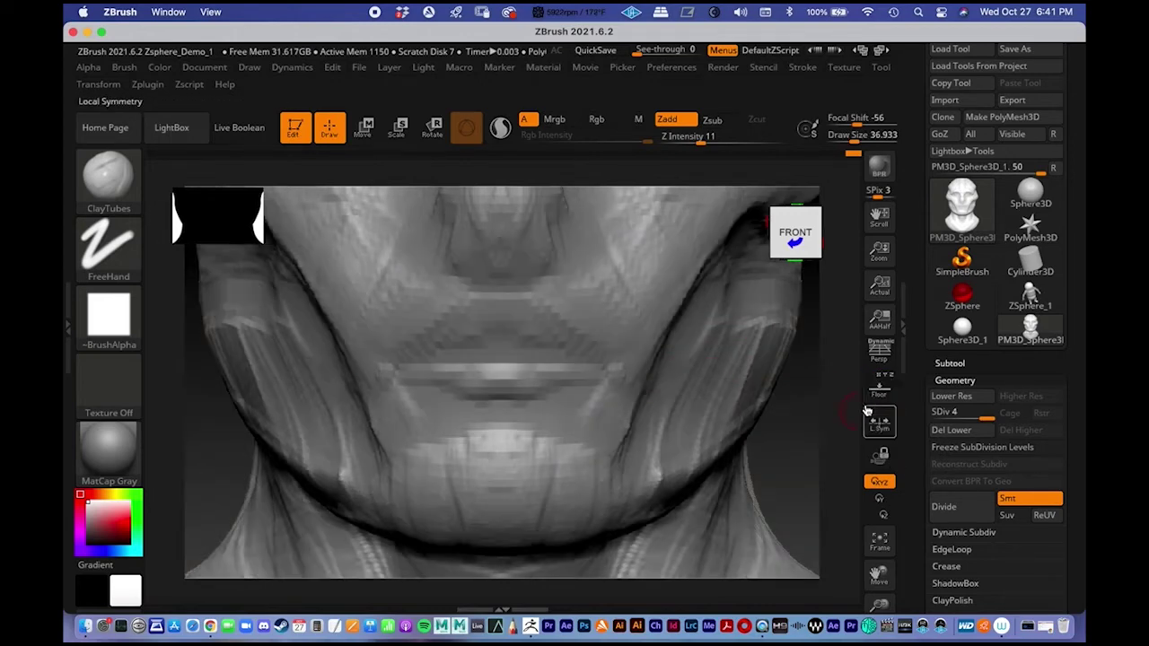
{"action": "left_click", "coordinate": [880, 351]}
{"action": "mouse_move", "coordinate": [593, 351]}
{"action": "right_mouse_down", "text": "alt"}
{"action": "mouse_move", "coordinate": [536, 343]}
{"action": "mouse_move", "coordinate": [500, 269]}
{"action": "mouse_move", "coordinate": [532, 279]}
{"action": "right_mouse_up", "text": "alt"}
{"action": "left_click_drag", "start_coordinate": [687, 366], "coordinate": [710, 385]}
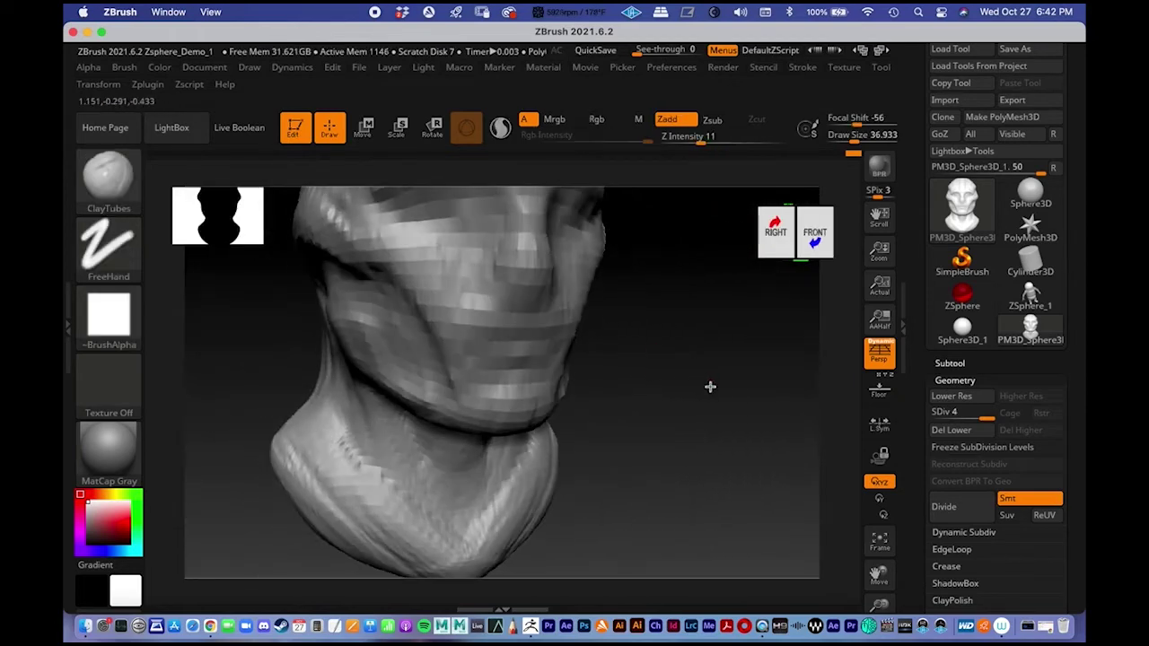
{"action": "left_click_drag", "start_coordinate": [636, 364], "coordinate": [646, 390]}
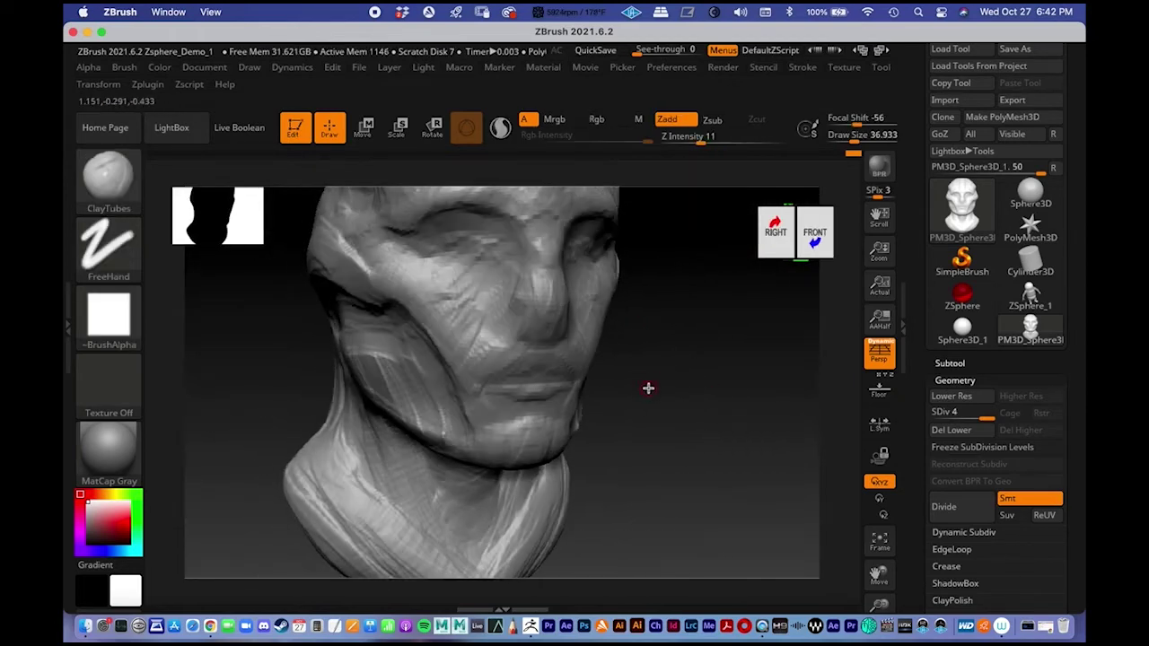
- Divide the mesh to subdivision level 5 and build up the lower lip from its center outward
{"action": "left_click", "coordinate": [944, 507]}
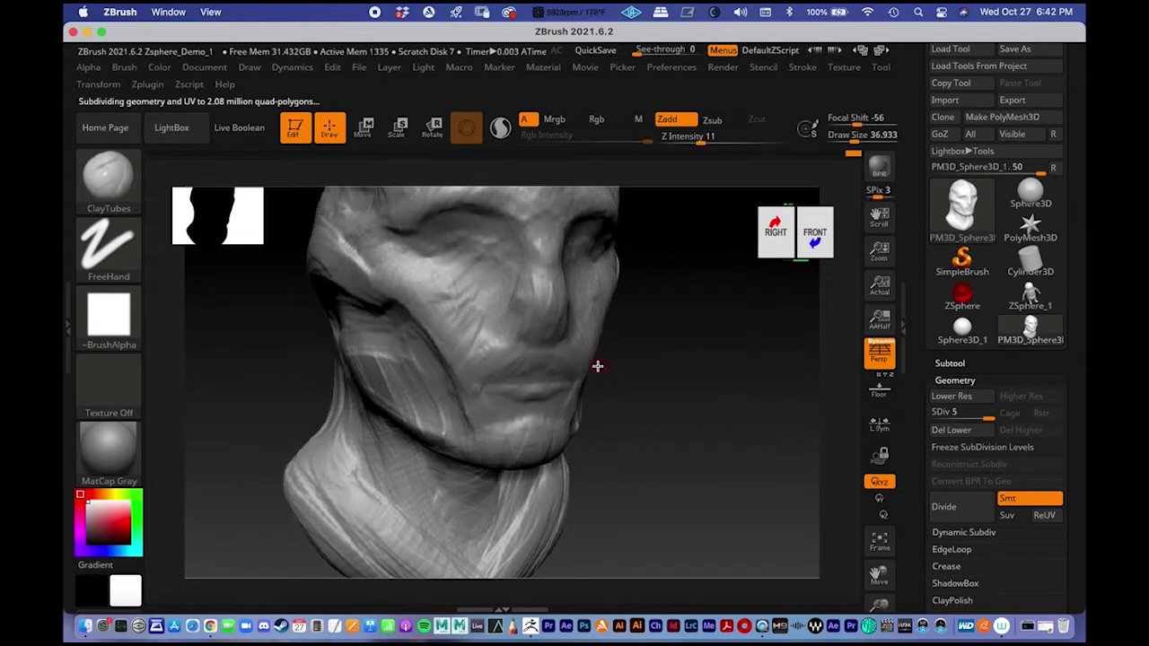
{"action": "scroll", "coordinate": [603, 365], "scroll_direction": "up", "scroll_amount": 10}
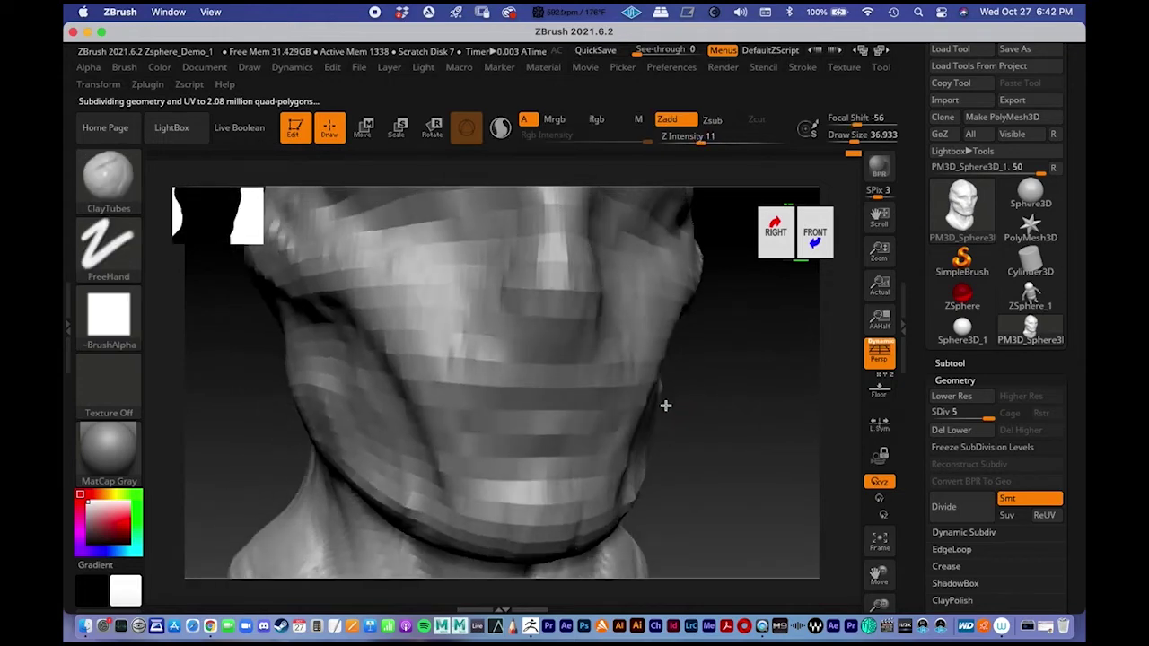
{"action": "left_click_drag", "start_coordinate": [667, 407], "coordinate": [628, 403], "text": "shift"}
{"action": "left_click_drag", "start_coordinate": [646, 384], "coordinate": [559, 365]}
{"action": "mouse_move", "coordinate": [560, 365]}
{"action": "right_mouse_down", "text": "alt"}
{"action": "mouse_move", "coordinate": [472, 308]}
{"action": "mouse_move", "coordinate": [526, 303]}
{"action": "right_mouse_up", "text": "alt"}
{"action": "left_click_drag", "start_coordinate": [483, 350], "coordinate": [482, 351]}
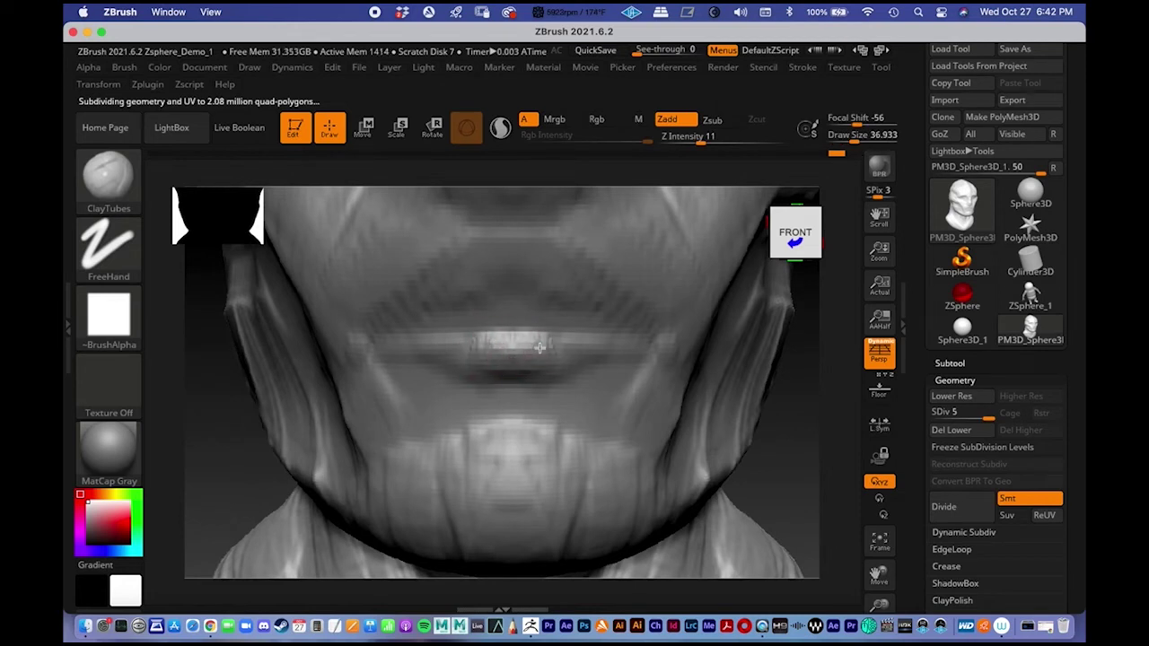
{"action": "left_click_drag", "start_coordinate": [525, 342], "coordinate": [569, 349]}
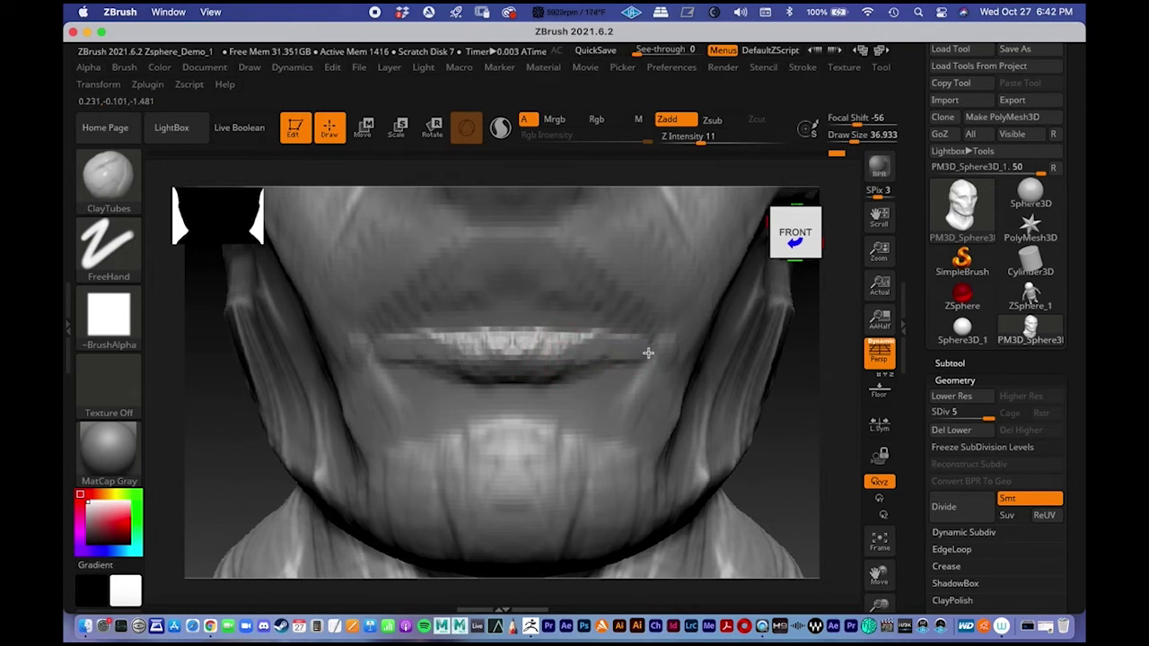
- Sculpt the area below the lower lip, refine the mouth corners, and raise the middle of the lips
{"action": "left_click_drag", "start_coordinate": [557, 401], "coordinate": [560, 428]}
{"action": "left_click_drag", "start_coordinate": [581, 402], "coordinate": [573, 425]}
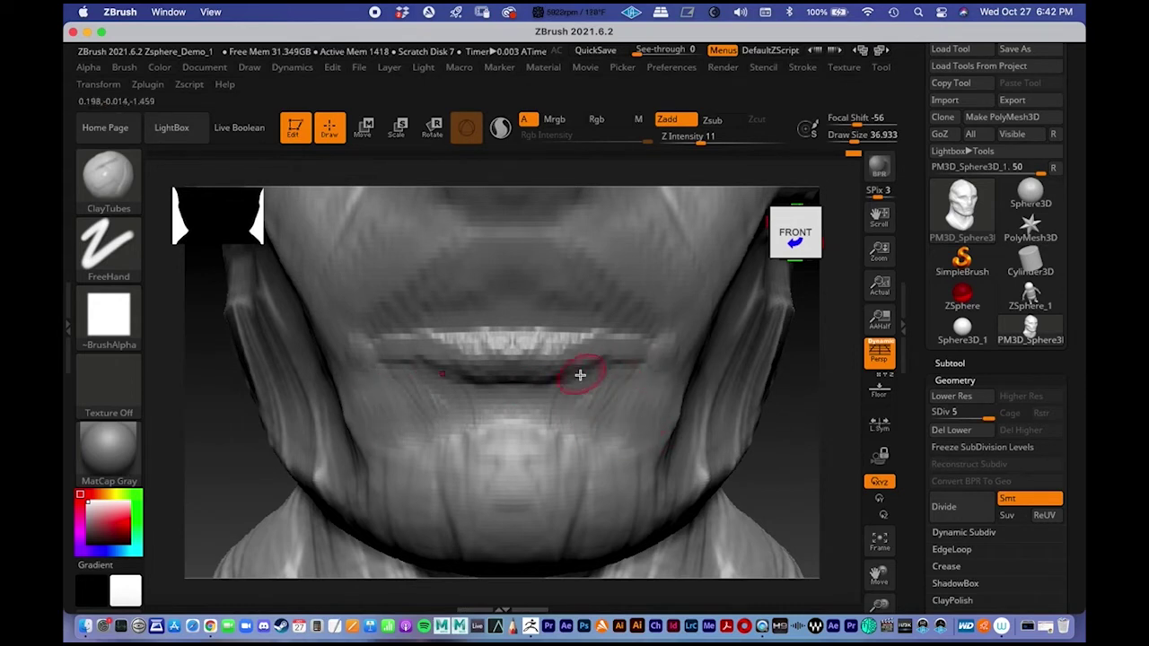
{"action": "left_click_drag", "start_coordinate": [626, 352], "coordinate": [639, 359]}
{"action": "mouse_move", "coordinate": [495, 334]}
{"action": "left_mouse_down"}
{"action": "mouse_move", "coordinate": [489, 352]}
{"action": "mouse_move", "coordinate": [492, 330]}
{"action": "left_mouse_up"}
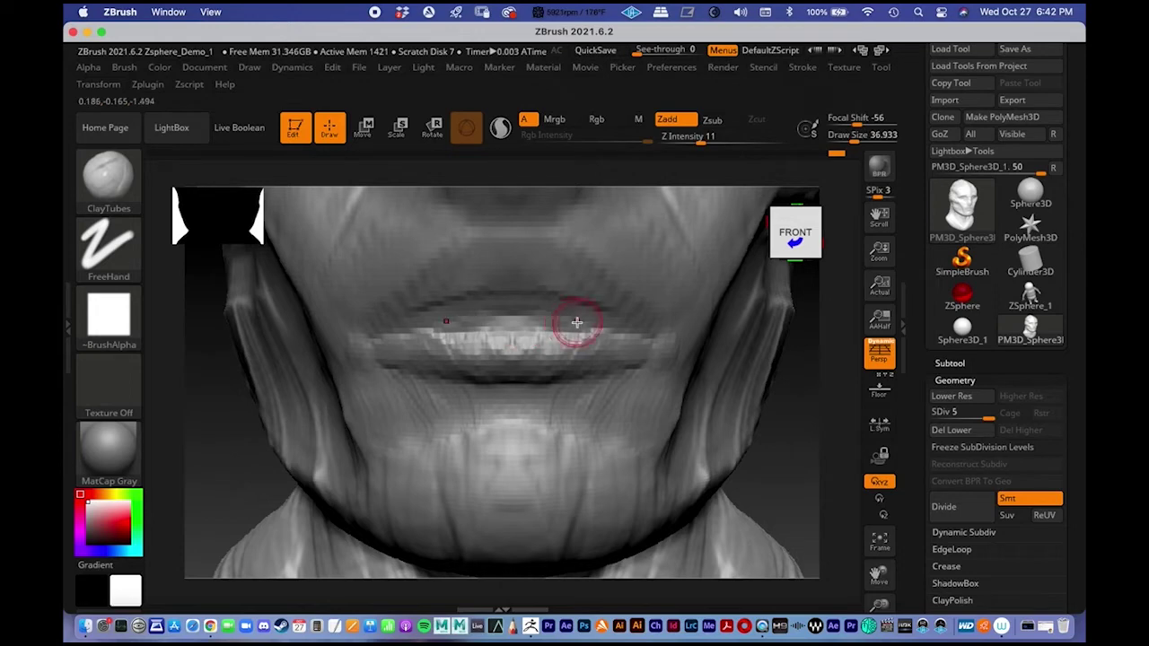
- Set the draw size to about 101 and add fuller volume to the lips from a three-quarter view
{"action": "right_click_drag", "start_coordinate": [554, 435], "coordinate": [542, 404], "text": "ctrl"}
{"action": "mouse_move", "coordinate": [579, 364]}
{"action": "right_mouse_down", "text": "alt"}
{"action": "mouse_move", "coordinate": [541, 385]}
{"action": "mouse_move", "coordinate": [493, 350]}
{"action": "right_mouse_up", "text": "alt"}
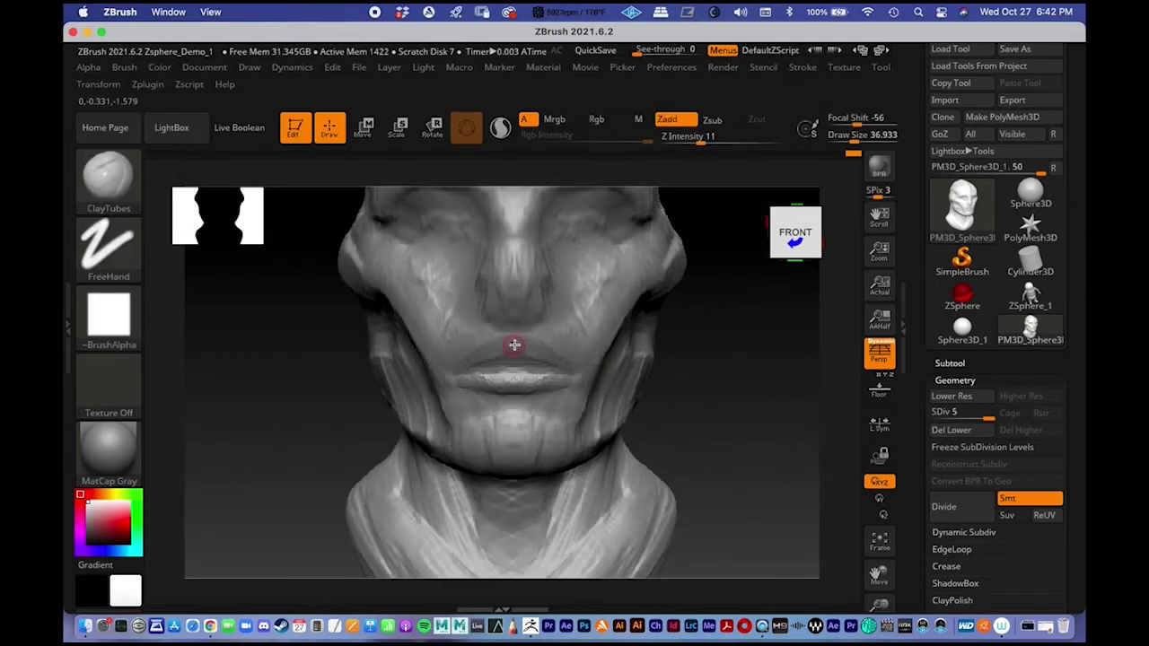
{"action": "left_click_drag", "start_coordinate": [688, 393], "coordinate": [709, 427]}
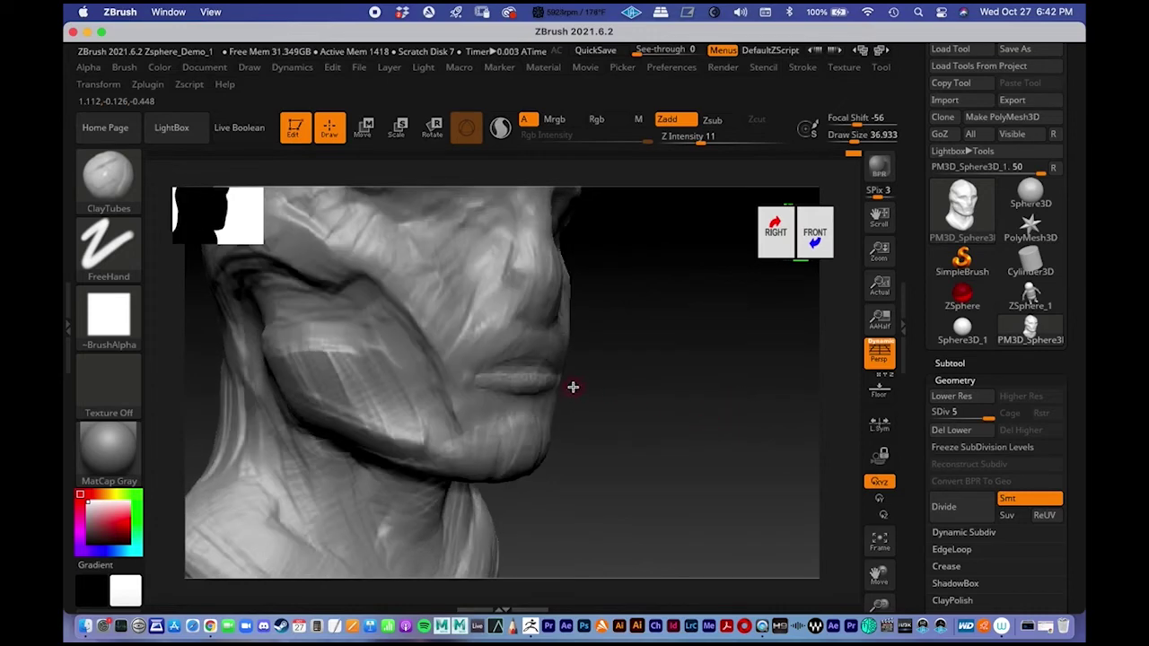
{"action": "key", "text": "space"}
{"action": "left_click_drag", "start_coordinate": [573, 365], "coordinate": [588, 365]}
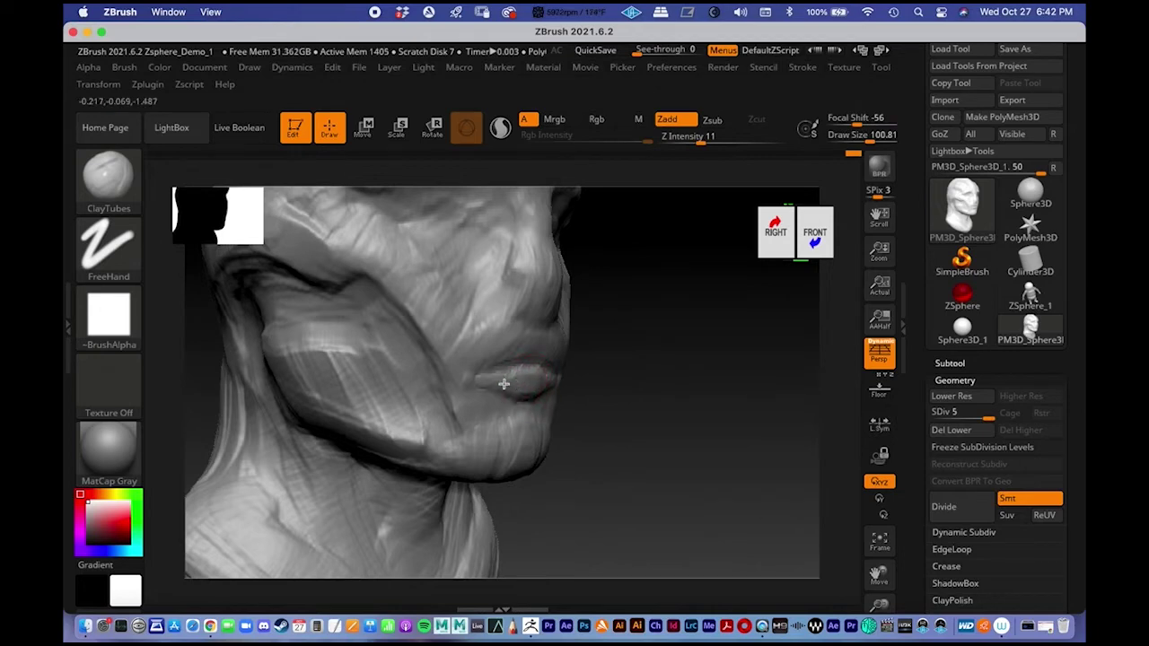
{"action": "left_click_drag", "start_coordinate": [666, 410], "coordinate": [618, 403], "text": "shift"}
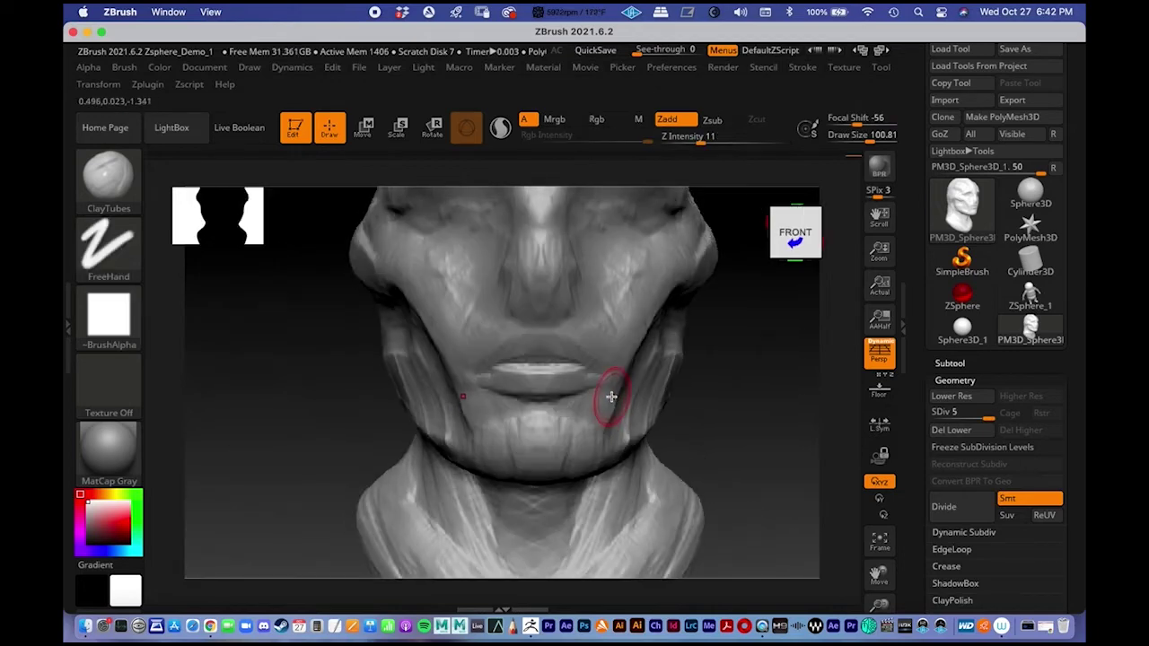
- Examine the lips and chin up close from the front and from a left three-quarter angle
{"action": "mouse_move", "coordinate": [598, 307]}
{"action": "right_mouse_down", "text": "alt"}
{"action": "mouse_move", "coordinate": [544, 321]}
{"action": "mouse_move", "coordinate": [544, 351]}
{"action": "right_mouse_up", "text": "alt"}
{"action": "mouse_move", "coordinate": [660, 357]}
{"action": "right_mouse_down", "text": "alt"}
{"action": "mouse_move", "coordinate": [610, 359]}
{"action": "mouse_move", "coordinate": [634, 364]}
{"action": "mouse_move", "coordinate": [599, 375]}
{"action": "right_mouse_up", "text": "alt"}
{"action": "right_click_drag", "start_coordinate": [537, 342], "coordinate": [540, 310], "text": "alt"}
{"action": "mouse_move", "coordinate": [437, 311]}
{"action": "right_mouse_down", "text": "ctrl"}
{"action": "mouse_move", "coordinate": [500, 365]}
{"action": "mouse_move", "coordinate": [559, 223]}
{"action": "right_mouse_up", "text": "ctrl"}
{"action": "mouse_move", "coordinate": [421, 339]}
{"action": "right_mouse_down", "text": "alt"}
{"action": "mouse_move", "coordinate": [410, 310]}
{"action": "mouse_move", "coordinate": [456, 310]}
{"action": "right_mouse_up", "text": "alt"}
{"action": "right_click", "coordinate": [448, 334]}
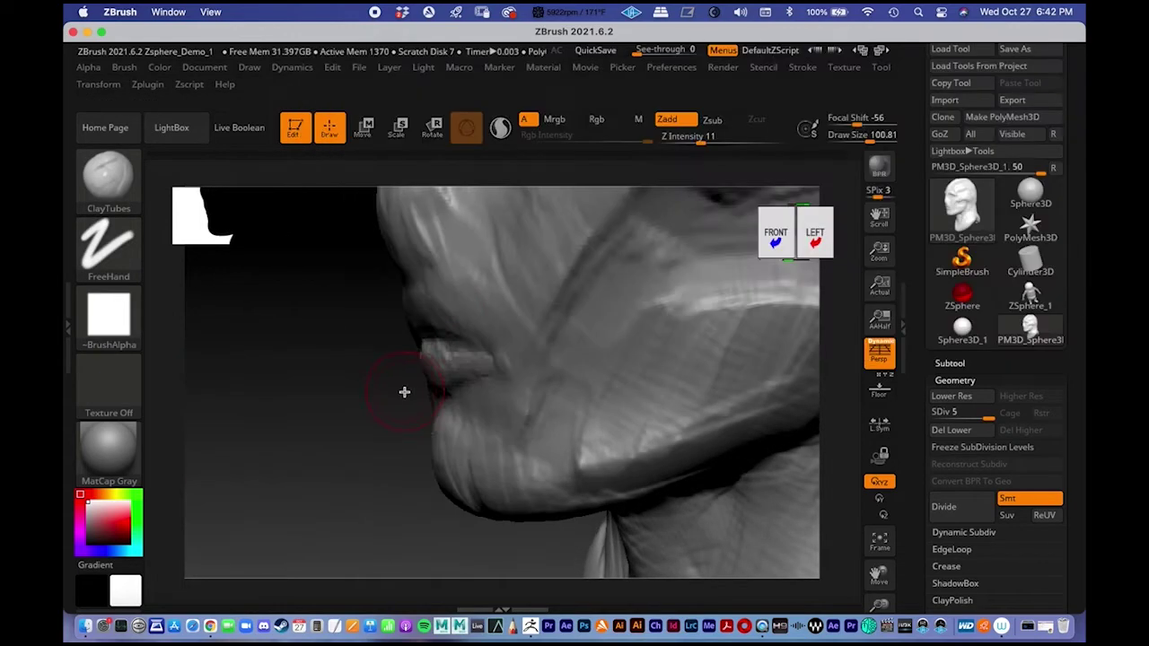
{"action": "key", "text": "F1"}
{"action": "key", "text": "v"}
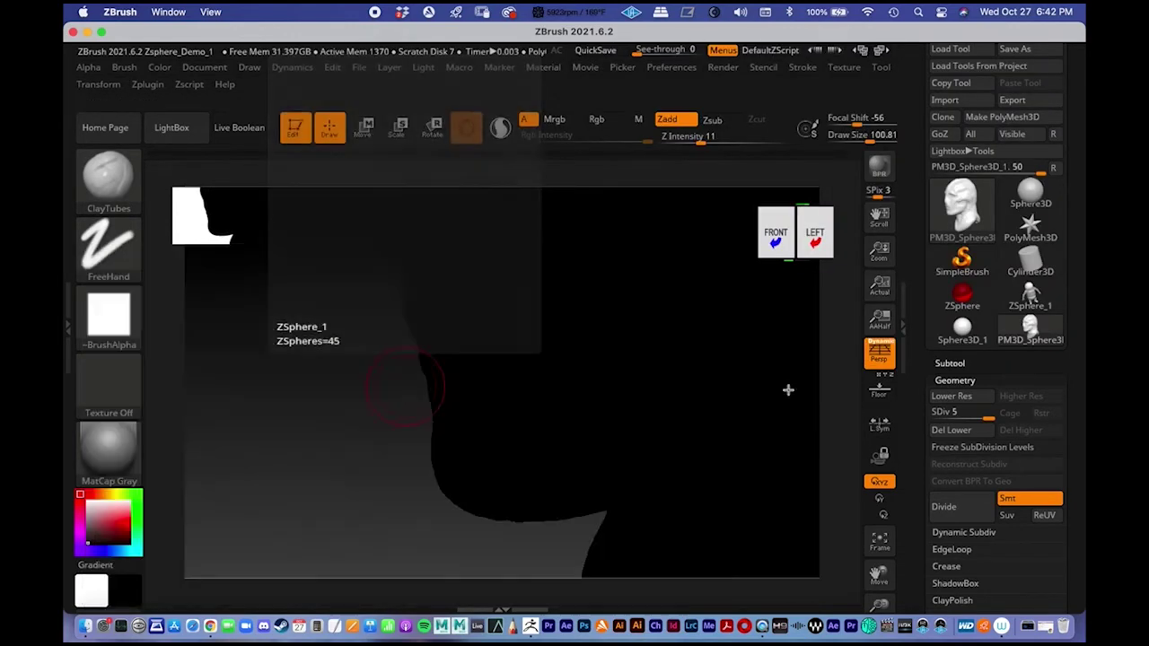
{"action": "right_click_drag", "start_coordinate": [578, 347], "coordinate": [504, 396], "text": "alt"}
{"action": "right_click_drag", "start_coordinate": [550, 344], "coordinate": [330, 328], "text": "ctrl"}
{"action": "mouse_move", "coordinate": [448, 331]}
{"action": "right_mouse_down"}
{"action": "mouse_move", "coordinate": [511, 313]}
{"action": "mouse_move", "coordinate": [510, 325]}
{"action": "right_mouse_up"}
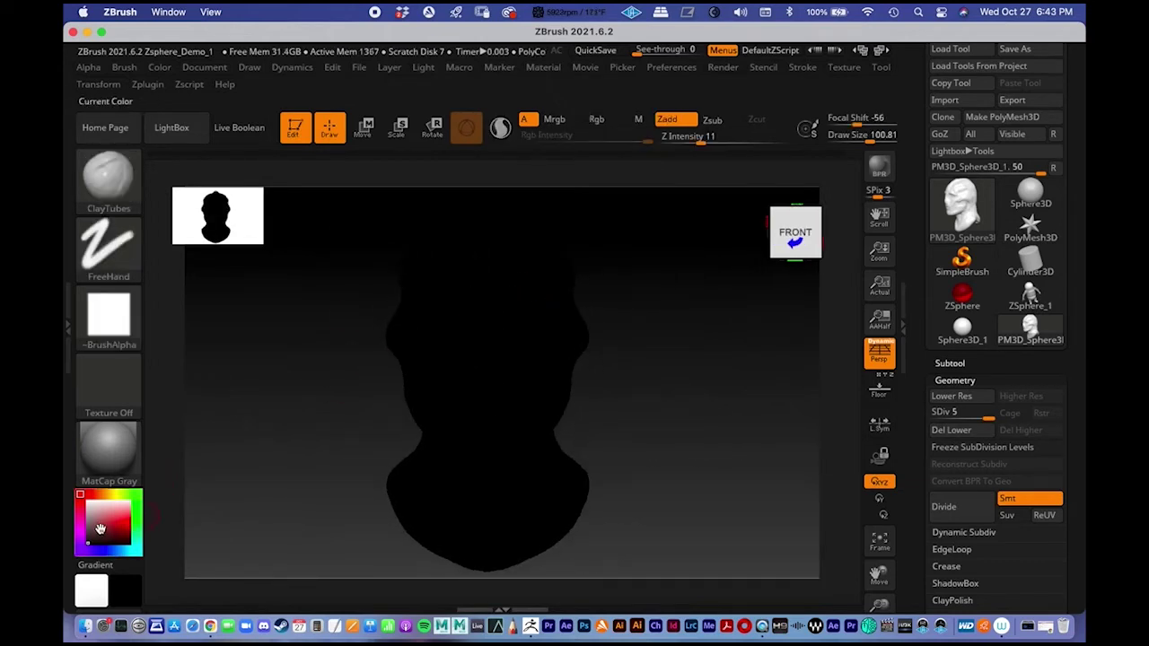
{"action": "left_click_drag", "start_coordinate": [100, 528], "coordinate": [85, 496]}
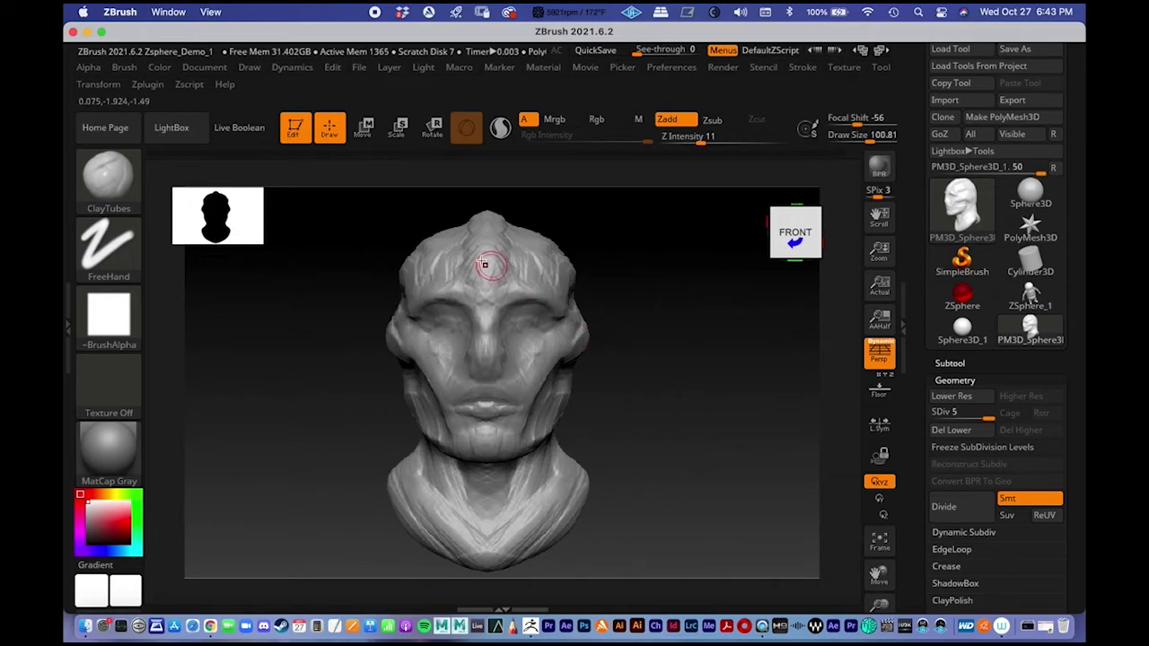
- Save the project under the name HJead_1
{"action": "left_click", "coordinate": [367, 68]}
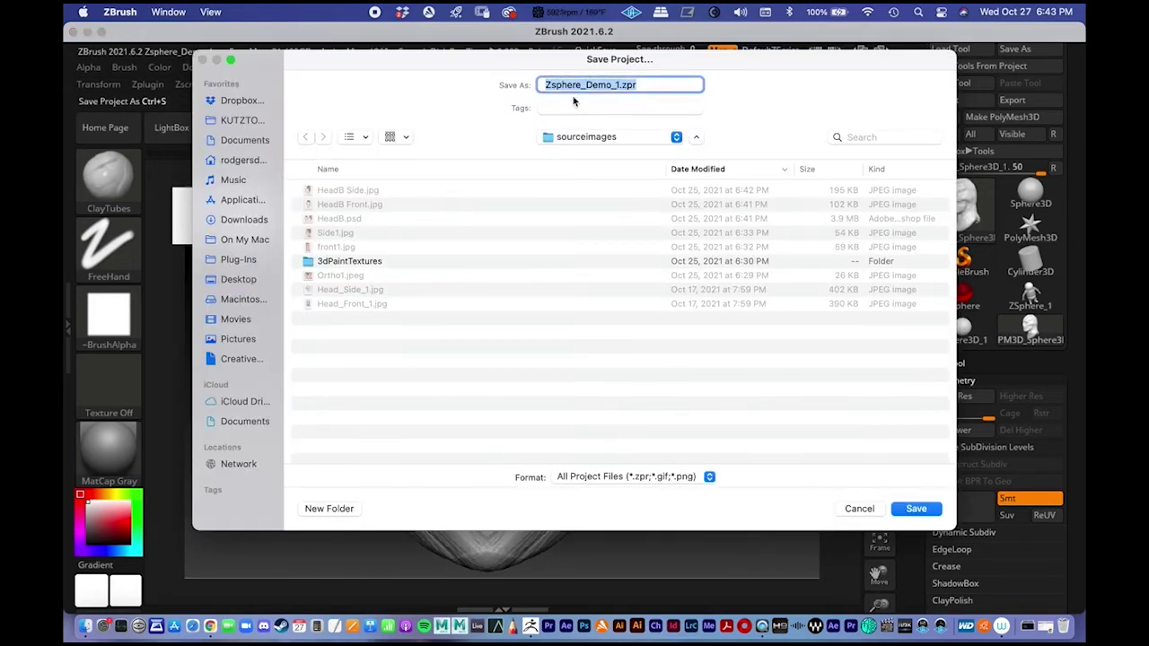
{"action": "left_click", "coordinate": [582, 84]}
{"action": "left_click_drag", "start_coordinate": [617, 83], "coordinate": [454, 71]}
{"action": "type", "text": "HJead_1"}
{"action": "key", "text": "Return"}
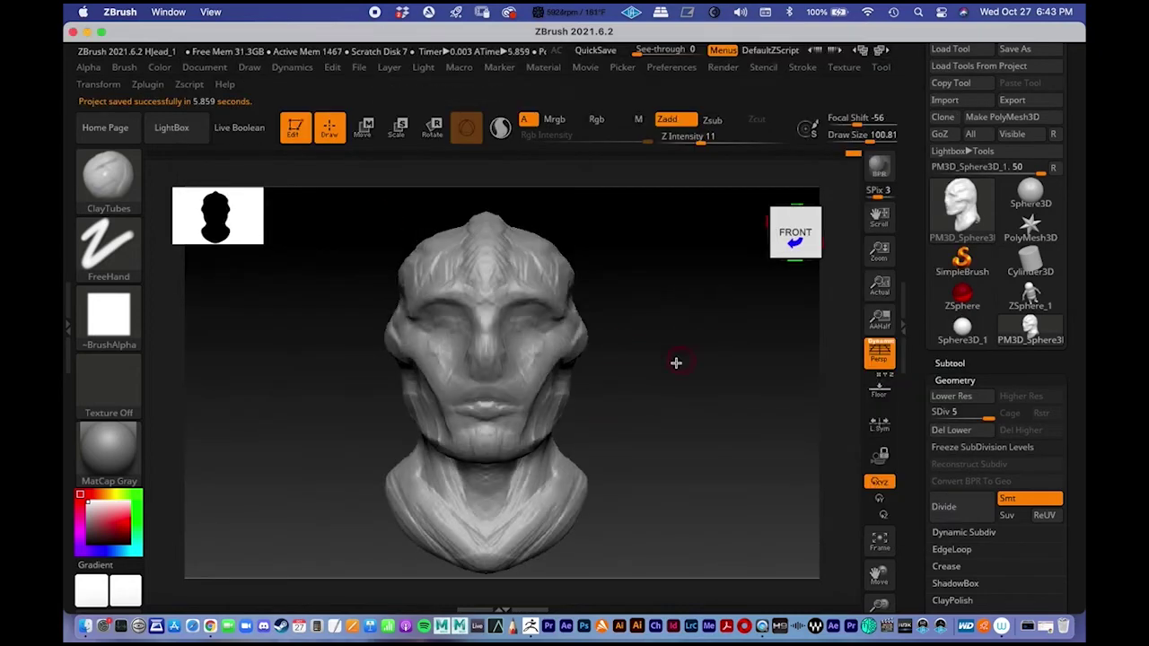
- Build up the middle of the lips and define the edge beneath the lower lip in front view
{"action": "right_click_drag", "start_coordinate": [477, 327], "coordinate": [577, 336], "text": "alt"}
{"action": "scroll", "coordinate": [577, 335], "scroll_direction": "down", "scroll_amount": 2}
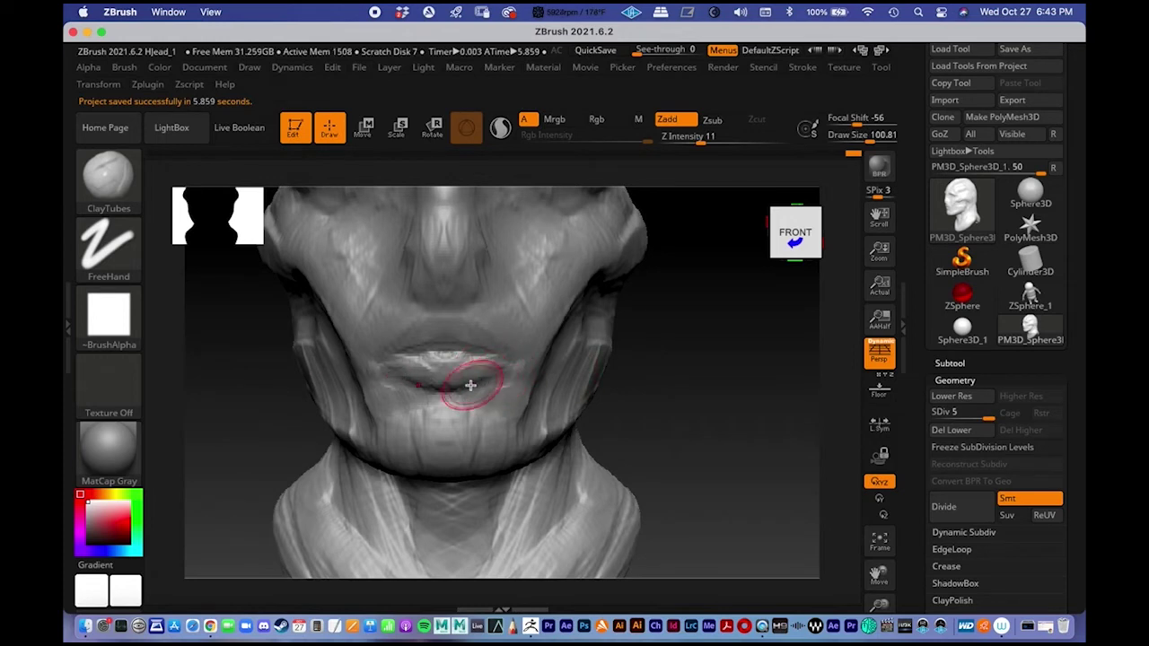
{"action": "mouse_move", "coordinate": [476, 383]}
{"action": "left_mouse_down"}
{"action": "mouse_move", "coordinate": [459, 387]}
{"action": "mouse_move", "coordinate": [480, 393]}
{"action": "left_mouse_up"}
{"action": "right_click_drag", "start_coordinate": [556, 341], "coordinate": [567, 323], "text": "alt"}
{"action": "right_click_drag", "start_coordinate": [500, 346], "coordinate": [515, 354], "text": "ctrl"}
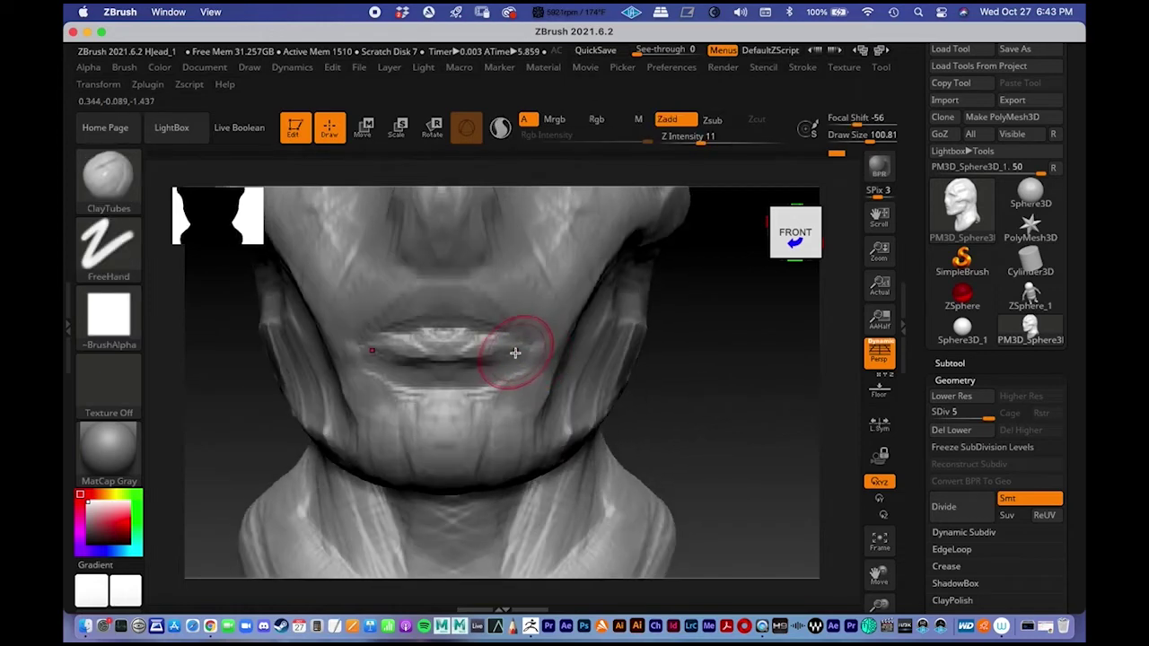
- Set the ClayTubes draw size to about 51 and shape the upper lip's contour with raised central peaks
{"action": "mouse_move", "coordinate": [479, 341]}
{"action": "right_mouse_down", "text": "ctrl"}
{"action": "mouse_move", "coordinate": [423, 300]}
{"action": "mouse_move", "coordinate": [429, 319]}
{"action": "mouse_move", "coordinate": [431, 307]}
{"action": "right_mouse_up", "text": "ctrl"}
{"action": "key", "text": "space"}
{"action": "left_click_drag", "start_coordinate": [436, 318], "coordinate": [416, 319]}
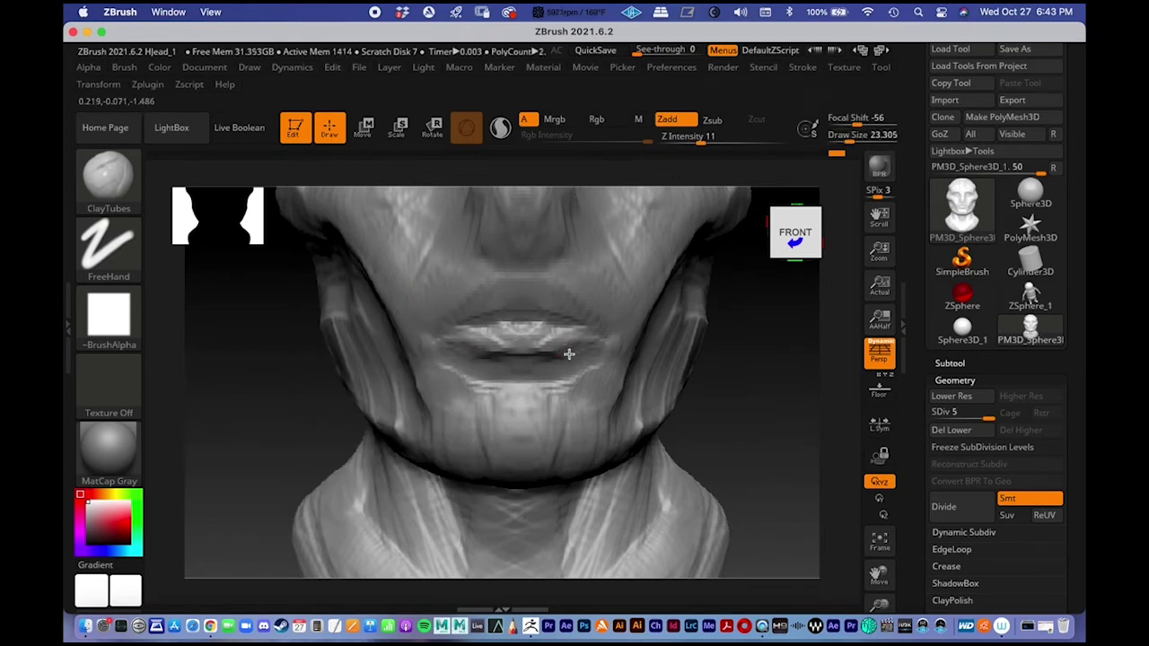
{"action": "key", "text": "space"}
{"action": "mouse_move", "coordinate": [544, 365]}
{"action": "left_mouse_down"}
{"action": "mouse_move", "coordinate": [530, 384]}
{"action": "mouse_move", "coordinate": [582, 377]}
{"action": "mouse_move", "coordinate": [594, 368]}
{"action": "mouse_move", "coordinate": [559, 355]}
{"action": "mouse_move", "coordinate": [606, 342]}
{"action": "left_mouse_up"}
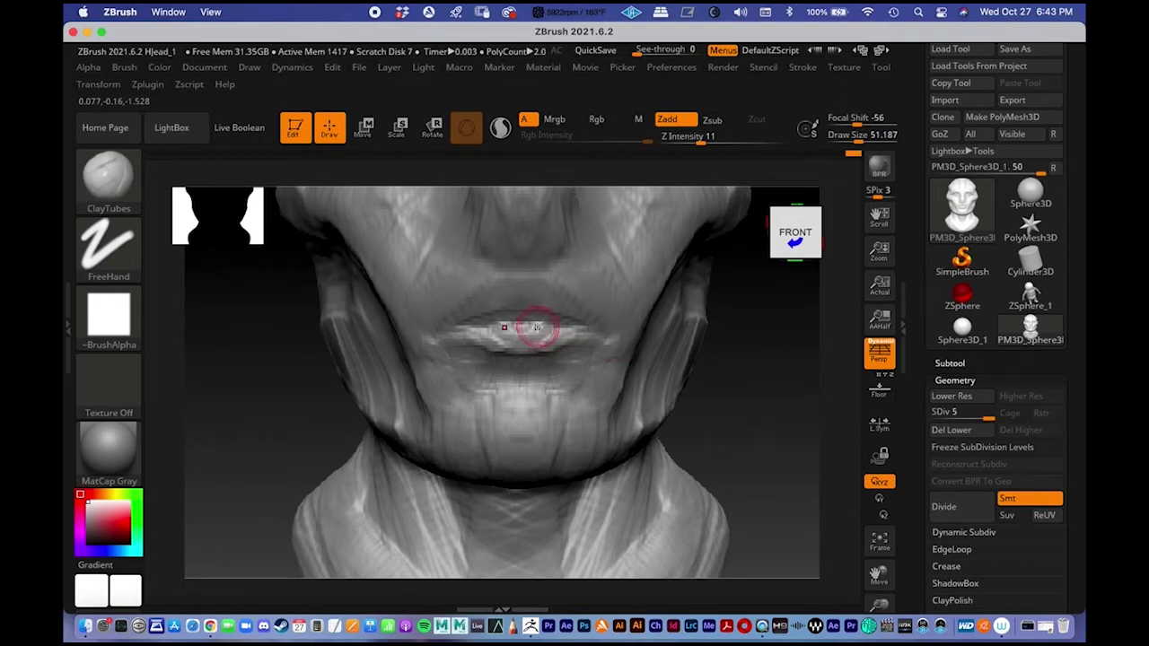
{"action": "left_click_drag", "start_coordinate": [541, 320], "coordinate": [553, 321]}
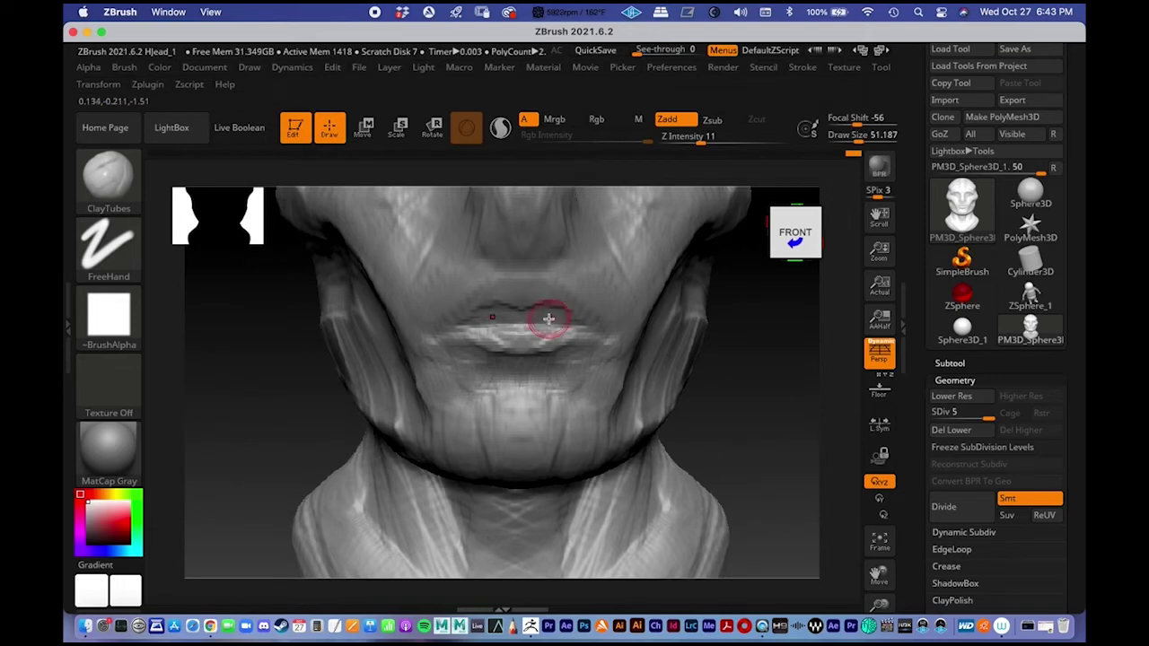
- Add volume between the nose and upper lip and build the angled planes below the lower lip
{"action": "left_click_drag", "start_coordinate": [730, 412], "coordinate": [537, 390]}
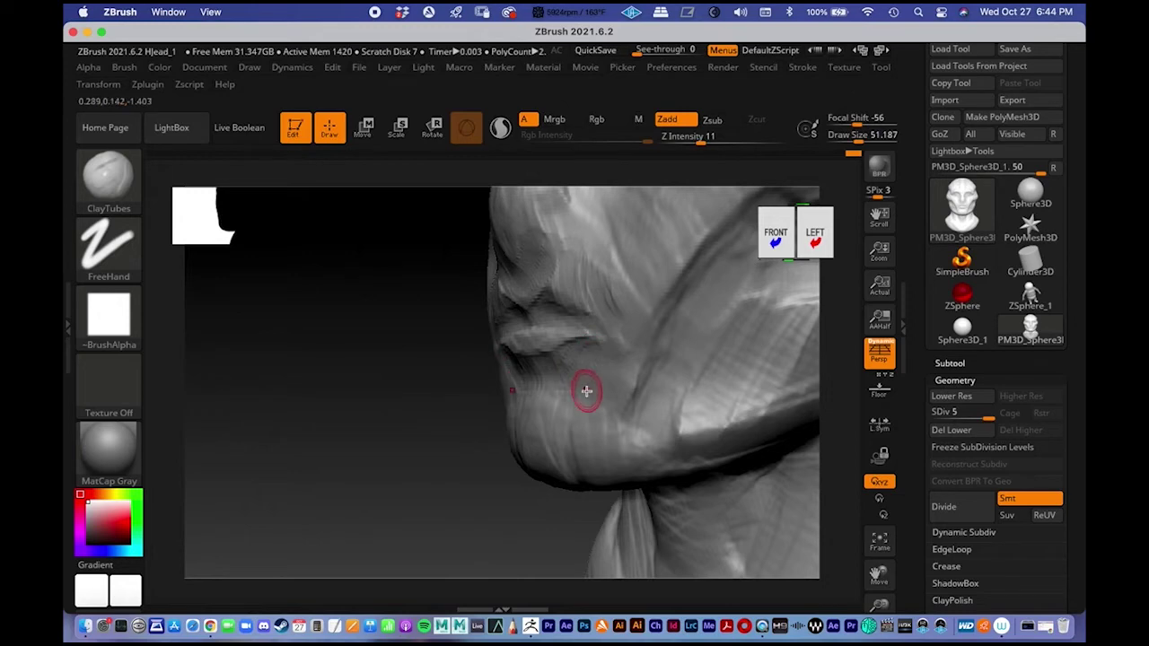
{"action": "left_click_drag", "start_coordinate": [464, 382], "coordinate": [516, 376], "text": "shift"}
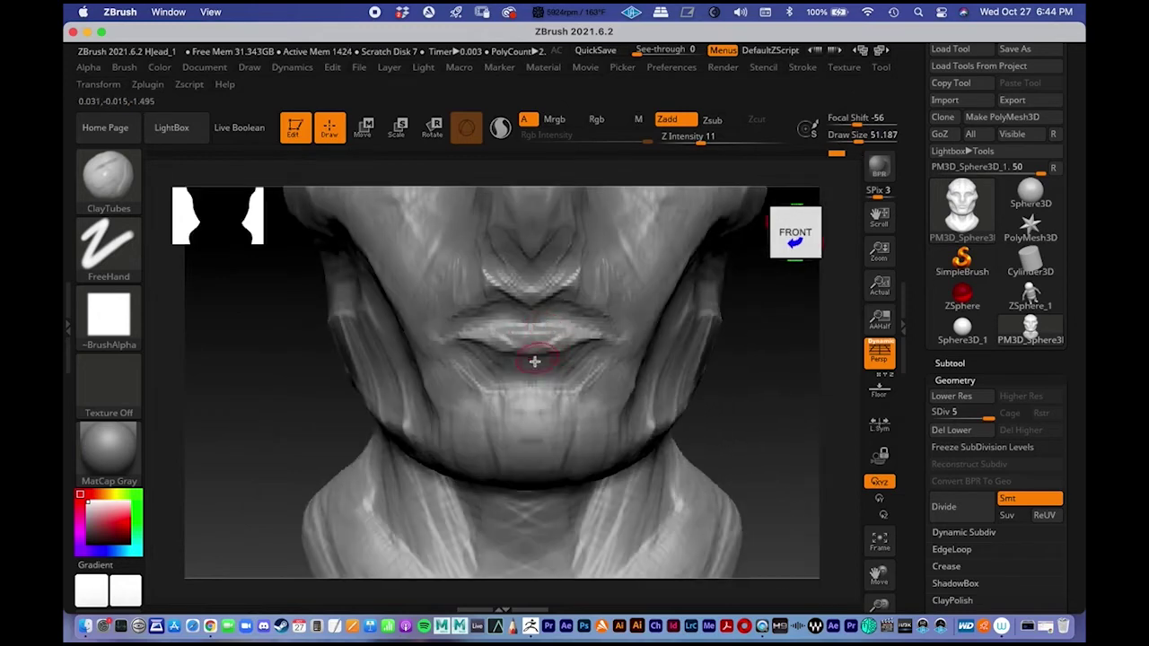
{"action": "right_click_drag", "start_coordinate": [535, 362], "coordinate": [525, 409], "text": "alt"}
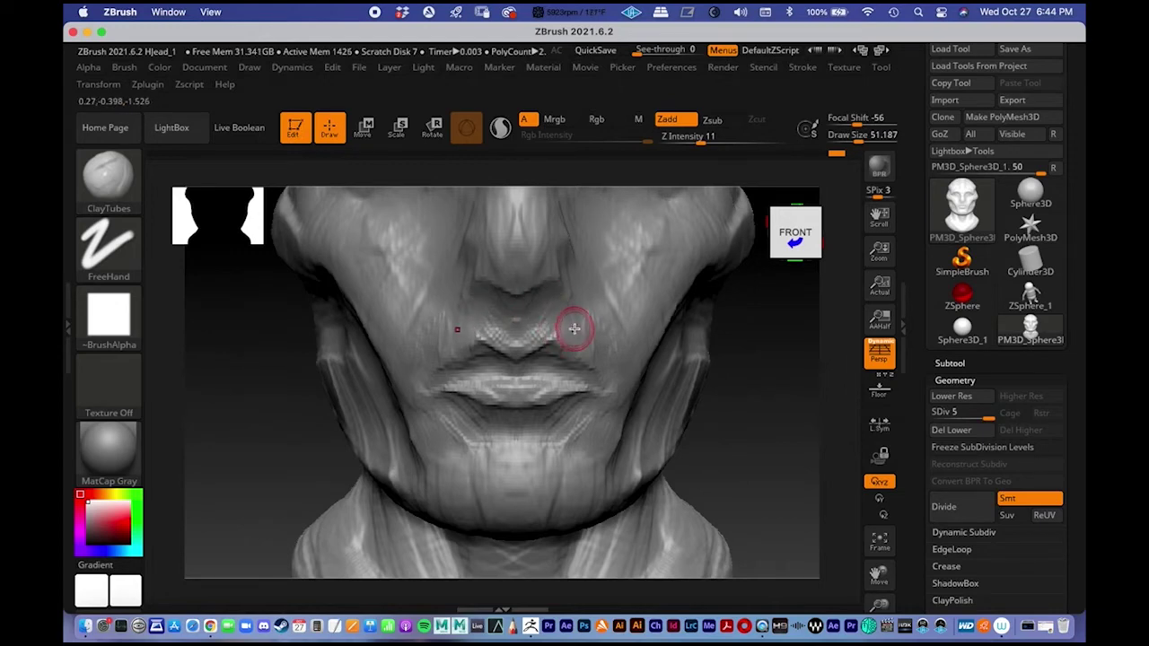
{"action": "left_click_drag", "start_coordinate": [787, 442], "coordinate": [737, 446]}
{"action": "right_click_drag", "start_coordinate": [736, 446], "coordinate": [584, 341]}
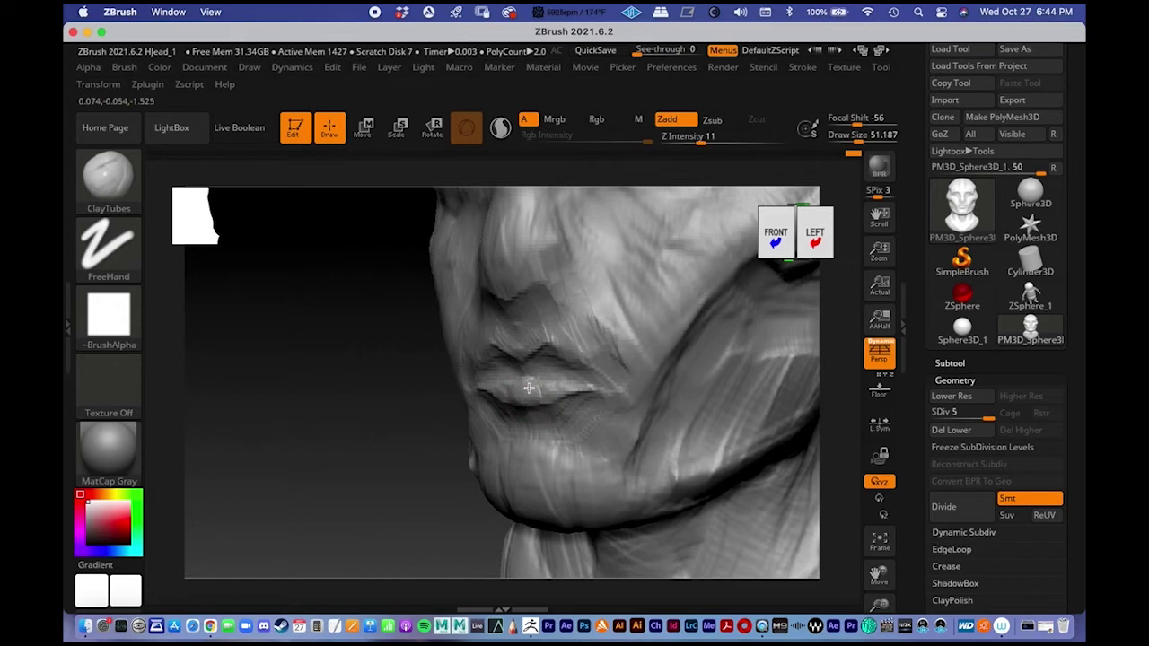
- Refine the lip line, mouth corners and upper lip edge from front and three-quarter angles
{"action": "mouse_move", "coordinate": [540, 381]}
{"action": "right_mouse_down", "text": "alt"}
{"action": "mouse_move", "coordinate": [487, 385]}
{"action": "mouse_move", "coordinate": [480, 351]}
{"action": "mouse_move", "coordinate": [414, 373]}
{"action": "mouse_move", "coordinate": [489, 368]}
{"action": "right_mouse_up", "text": "alt"}
{"action": "mouse_move", "coordinate": [535, 304]}
{"action": "right_mouse_down", "text": "alt"}
{"action": "mouse_move", "coordinate": [558, 312]}
{"action": "mouse_move", "coordinate": [580, 377]}
{"action": "mouse_move", "coordinate": [595, 336]}
{"action": "right_mouse_up", "text": "alt"}
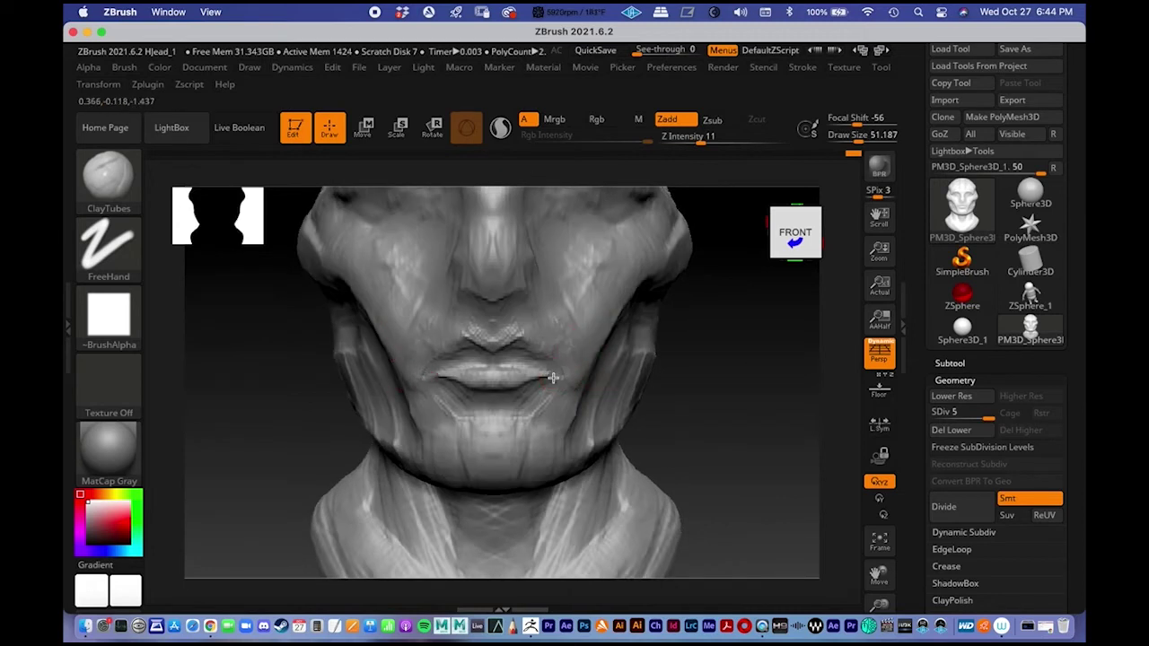
{"action": "right_click_drag", "start_coordinate": [550, 373], "coordinate": [508, 370]}
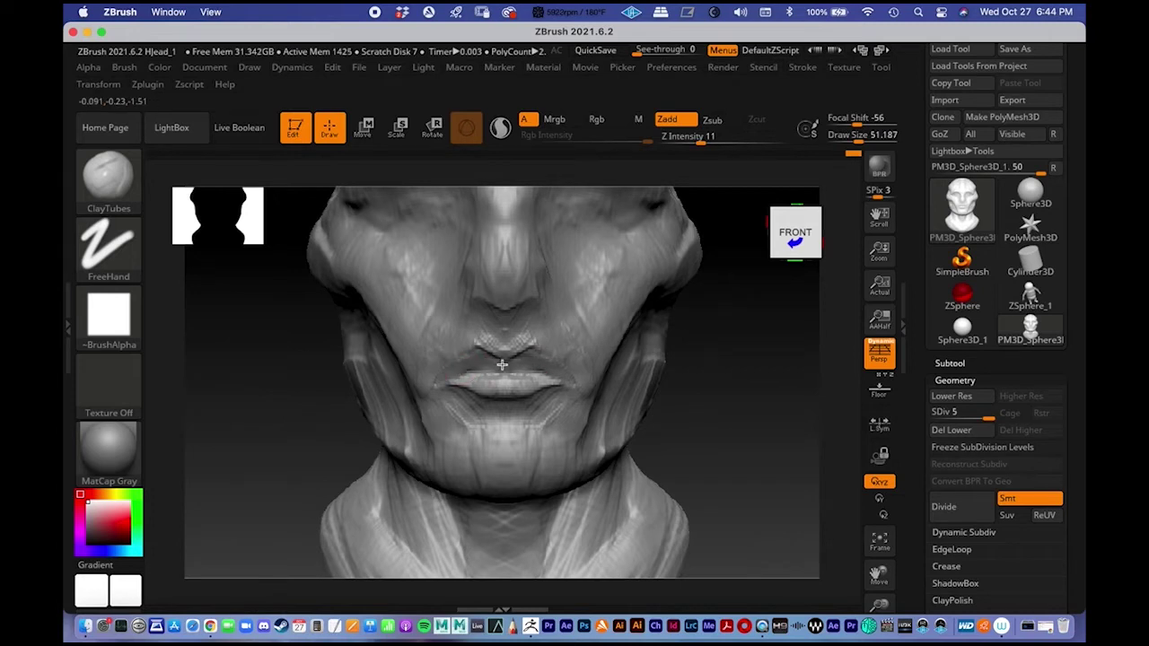
{"action": "right_click_drag", "start_coordinate": [572, 347], "coordinate": [562, 354], "text": "alt"}
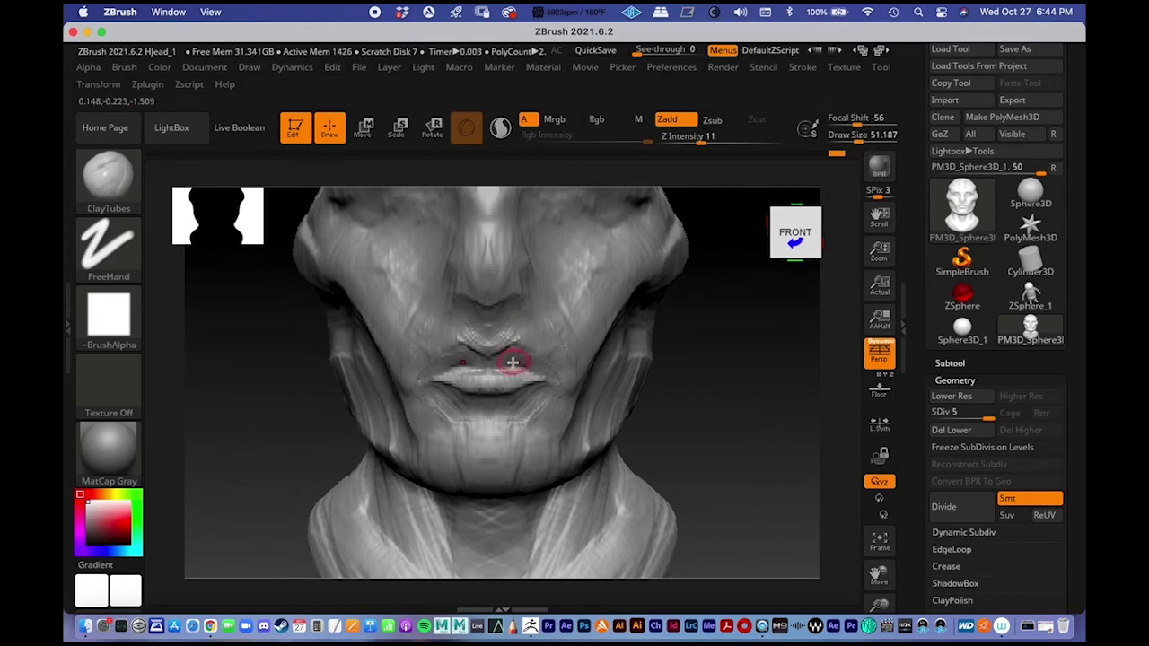
{"action": "right_click_drag", "start_coordinate": [684, 377], "coordinate": [519, 368]}
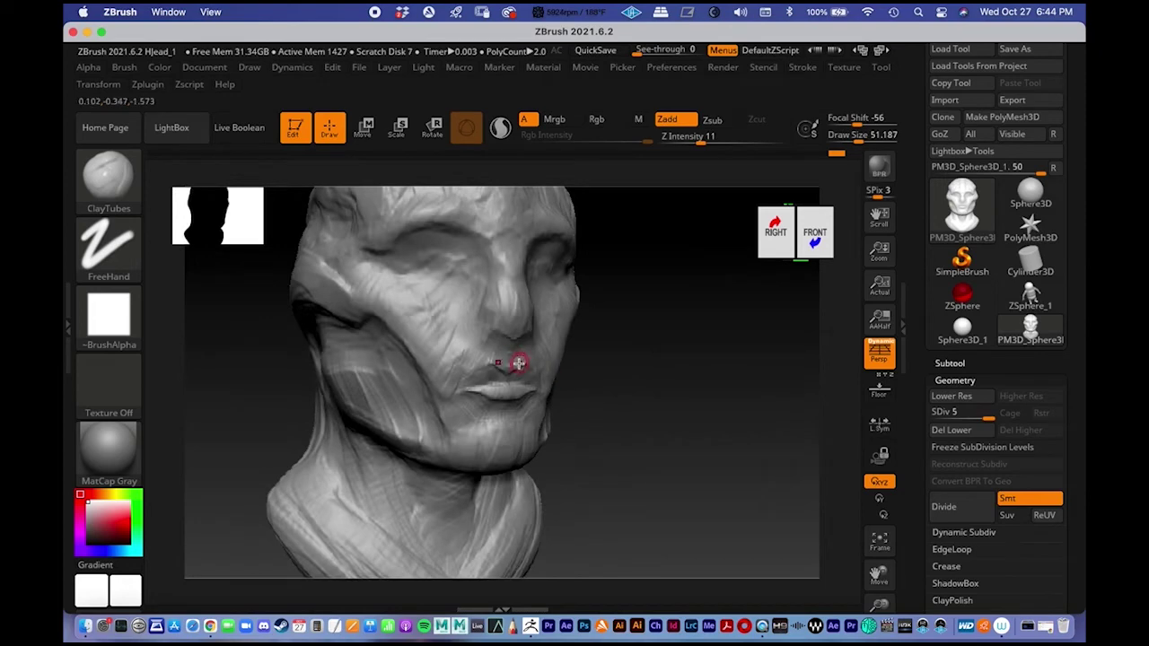
{"action": "mouse_move", "coordinate": [605, 367]}
{"action": "right_mouse_down"}
{"action": "mouse_move", "coordinate": [616, 367]}
{"action": "mouse_move", "coordinate": [595, 355]}
{"action": "mouse_move", "coordinate": [589, 374]}
{"action": "right_mouse_up"}
- Switch to the Move brush with a draw size of about 280 and adjust the mouth area's profile
{"action": "right_click", "coordinate": [538, 396]}
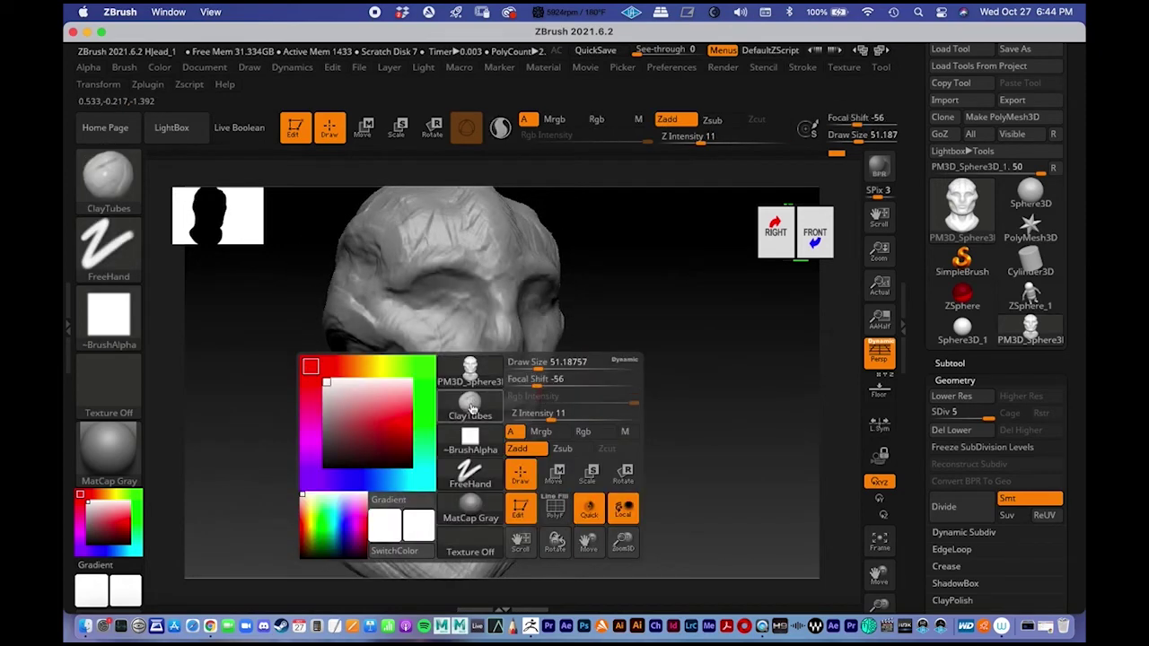
{"action": "left_click", "coordinate": [470, 403]}
{"action": "key", "text": "m"}
{"action": "key", "text": "v"}
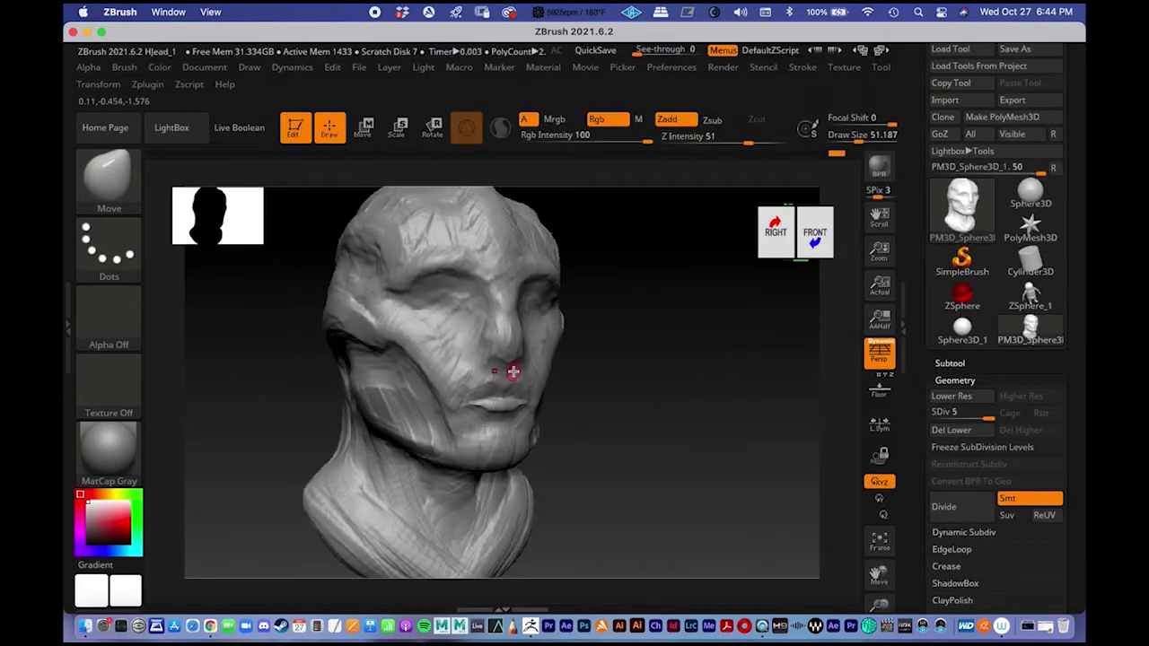
{"action": "key", "text": "space"}
{"action": "left_click_drag", "start_coordinate": [543, 367], "coordinate": [549, 367]}
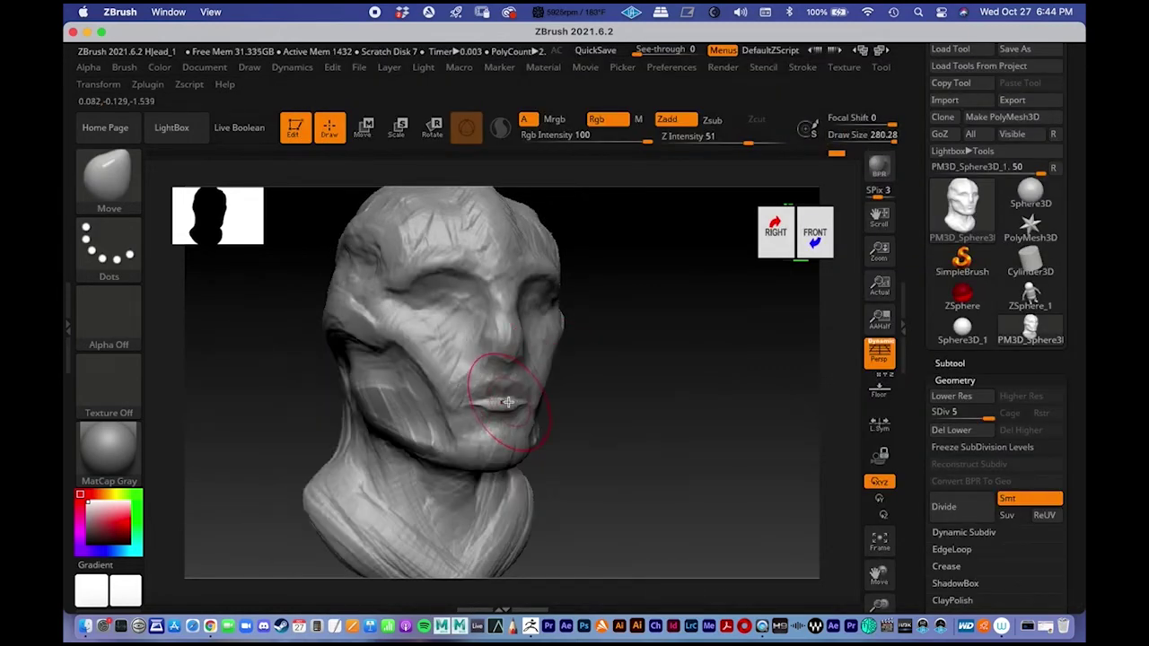
{"action": "left_click_drag", "start_coordinate": [611, 397], "coordinate": [650, 400]}
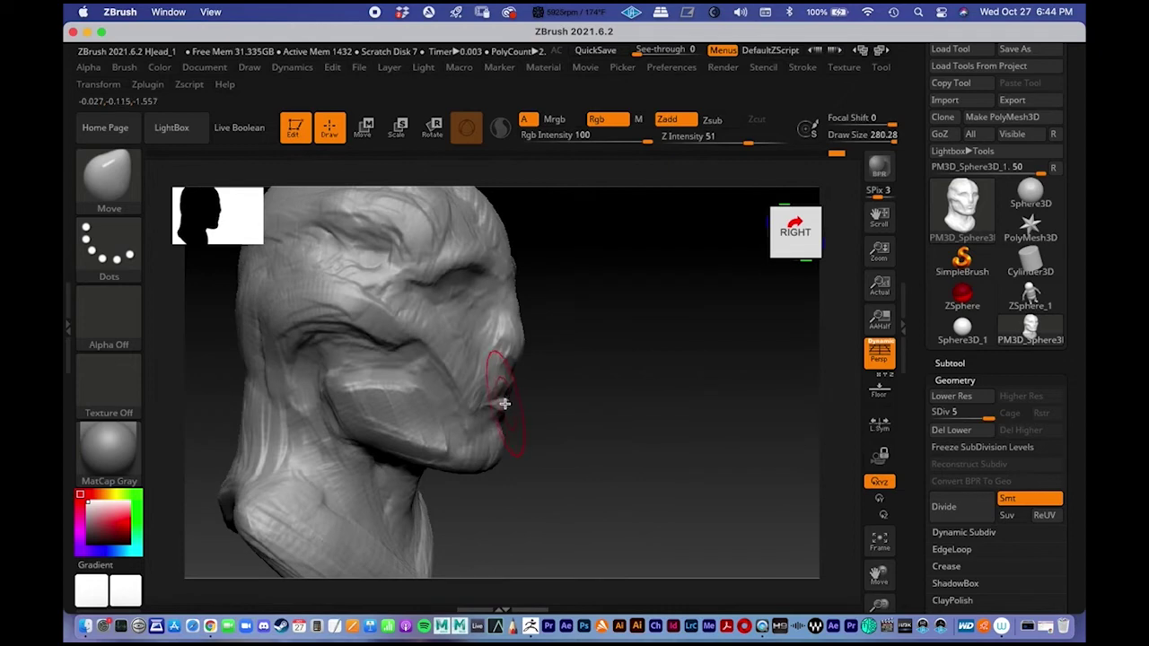
{"action": "left_click_drag", "start_coordinate": [589, 377], "coordinate": [546, 365]}
- Return to ClayTubes with a draw size of about 41 and refine the area between the nose and upper lip
{"action": "mouse_move", "coordinate": [615, 323]}
{"action": "left_mouse_down", "text": "alt"}
{"action": "mouse_move", "coordinate": [585, 326]}
{"action": "mouse_move", "coordinate": [667, 353]}
{"action": "mouse_move", "coordinate": [631, 396]}
{"action": "left_mouse_up", "text": "alt"}
{"action": "mouse_move", "coordinate": [584, 324]}
{"action": "right_mouse_down", "text": "ctrl"}
{"action": "mouse_move", "coordinate": [577, 347]}
{"action": "mouse_move", "coordinate": [530, 321]}
{"action": "right_mouse_up", "text": "ctrl"}
{"action": "key", "text": "space"}
{"action": "left_click_drag", "start_coordinate": [528, 320], "coordinate": [496, 323]}
{"action": "key", "text": "space"}
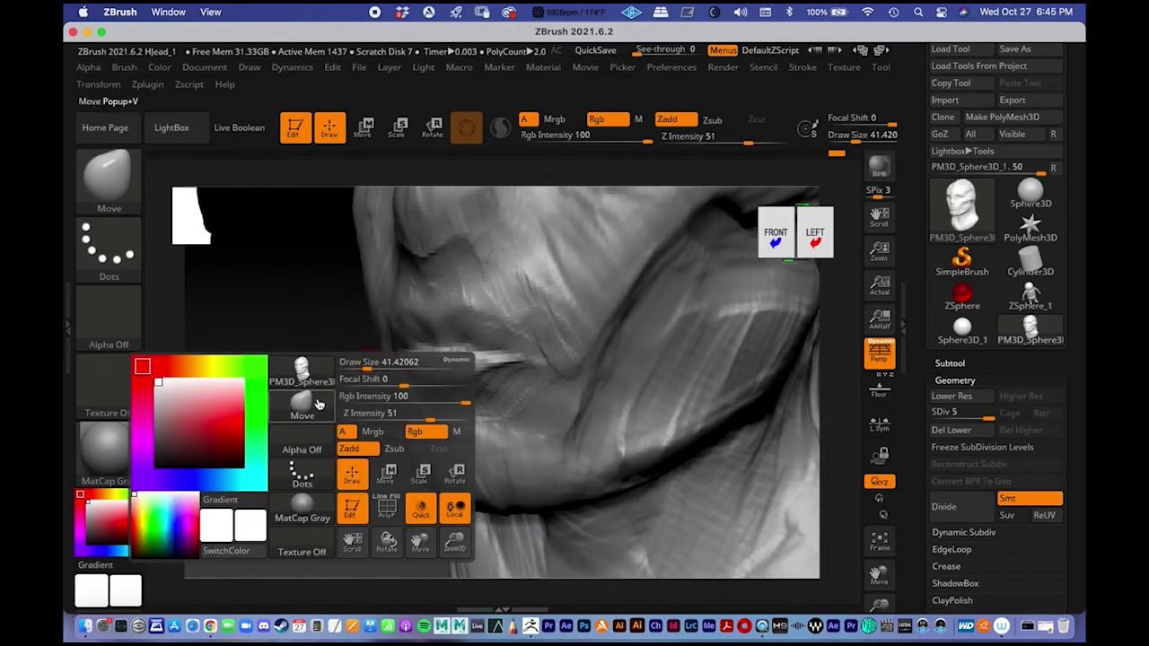
{"action": "key", "text": "b"}
{"action": "key", "text": "c"}
{"action": "key", "text": "t"}
{"action": "left_click_drag", "start_coordinate": [401, 284], "coordinate": [480, 284]}
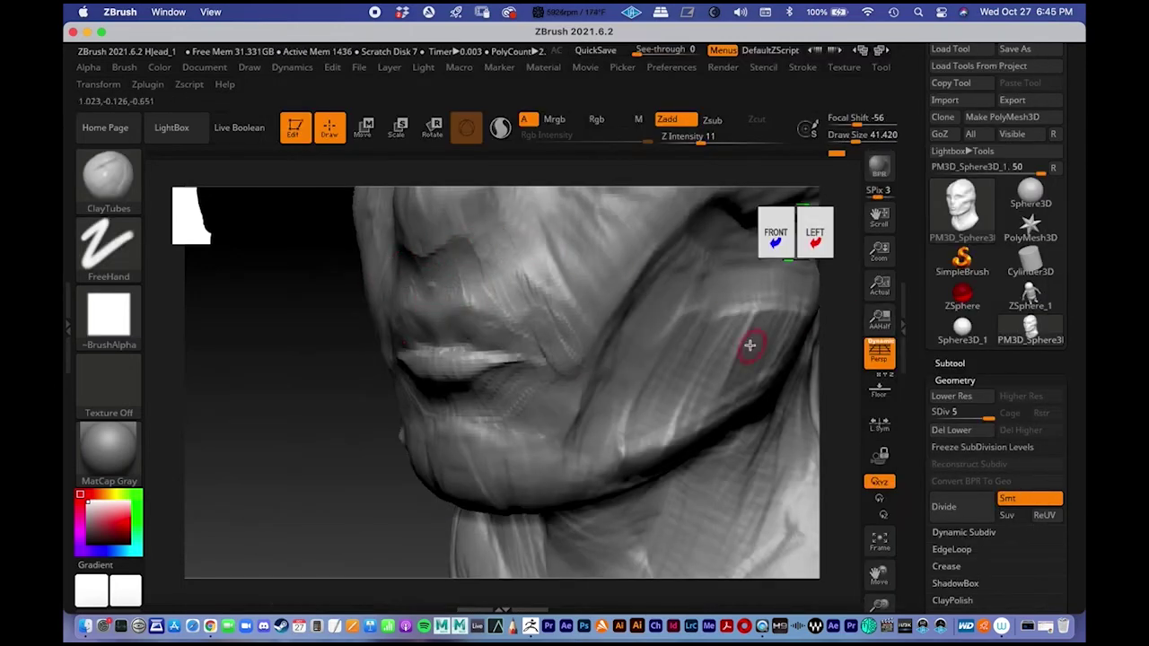
{"action": "left_click_drag", "start_coordinate": [336, 390], "coordinate": [388, 372]}
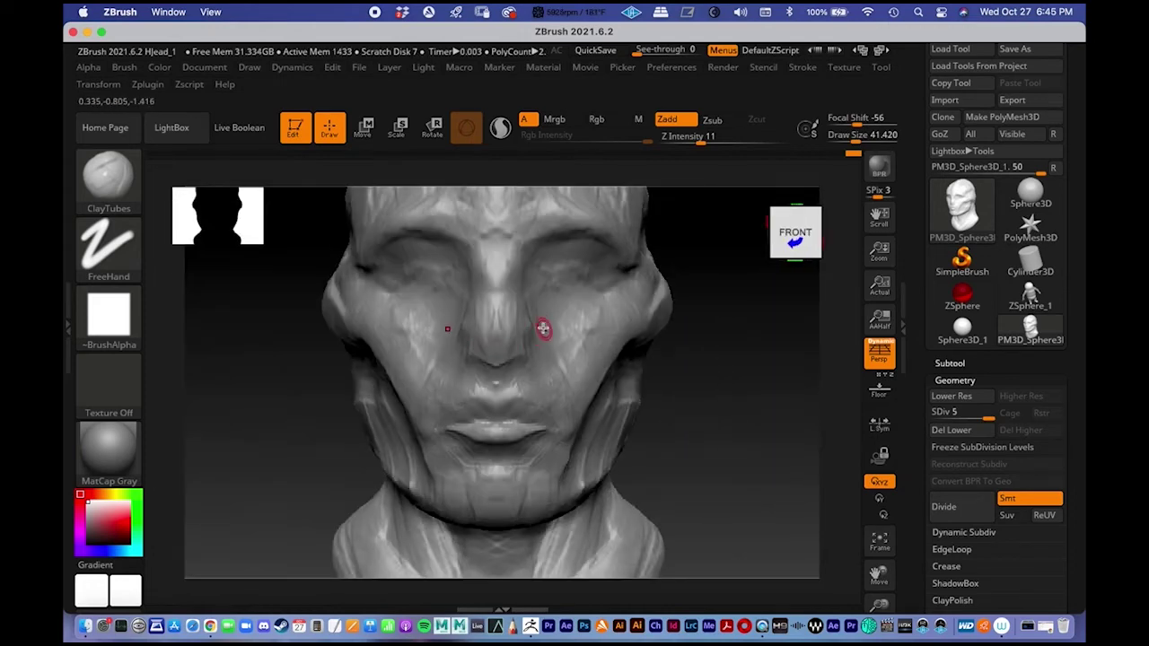
- Show the floor reference images with perspective off and line up the nose and mouth in front view
{"action": "right_click_drag", "start_coordinate": [544, 329], "coordinate": [508, 292], "text": "alt"}
{"action": "right_click_drag", "start_coordinate": [508, 333], "coordinate": [530, 251], "text": "ctrl"}
{"action": "right_click_drag", "start_coordinate": [605, 306], "coordinate": [608, 324], "text": "alt"}
{"action": "left_click_drag", "start_coordinate": [607, 324], "coordinate": [716, 381]}
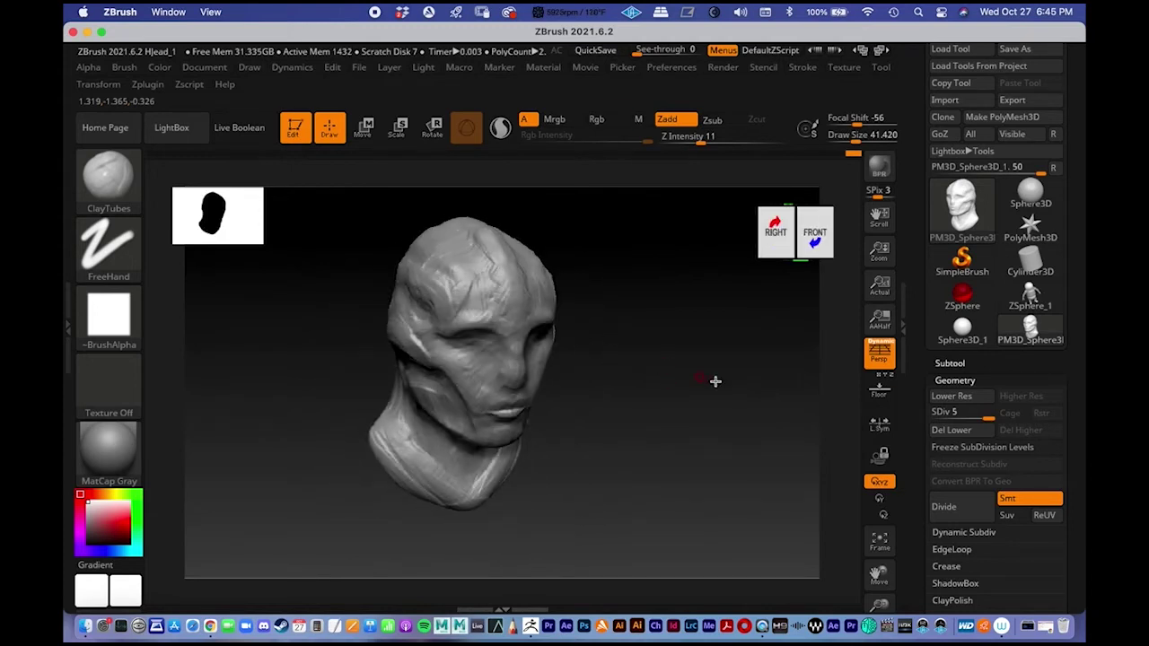
{"action": "left_click", "coordinate": [882, 393]}
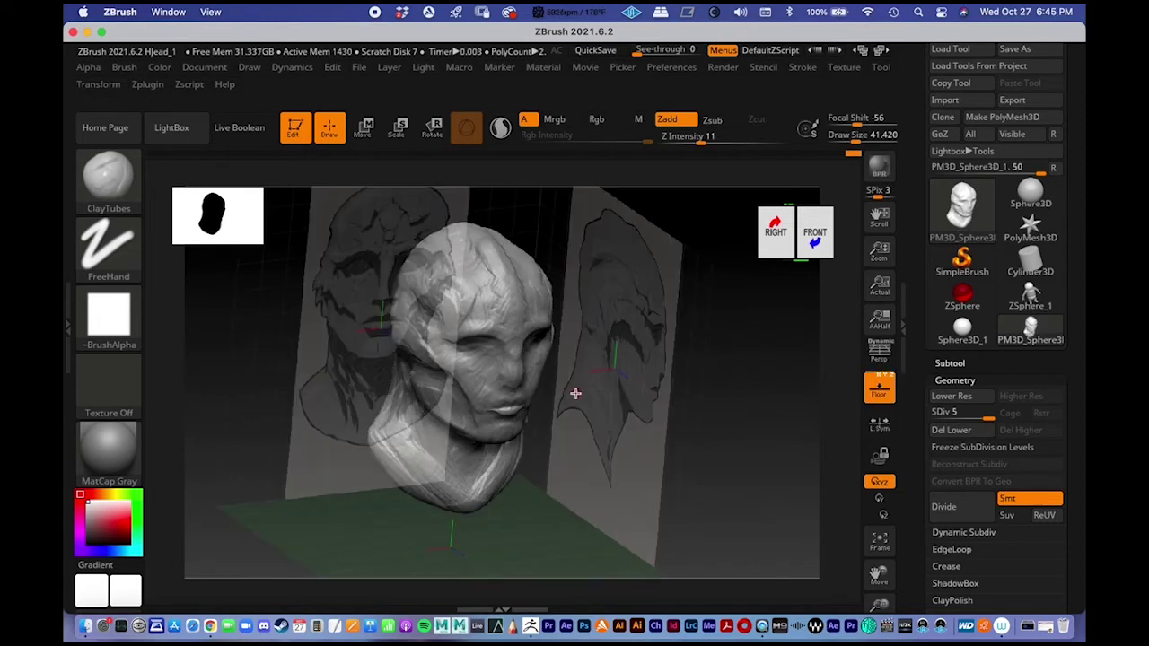
{"action": "left_click_drag", "start_coordinate": [330, 398], "coordinate": [336, 375]}
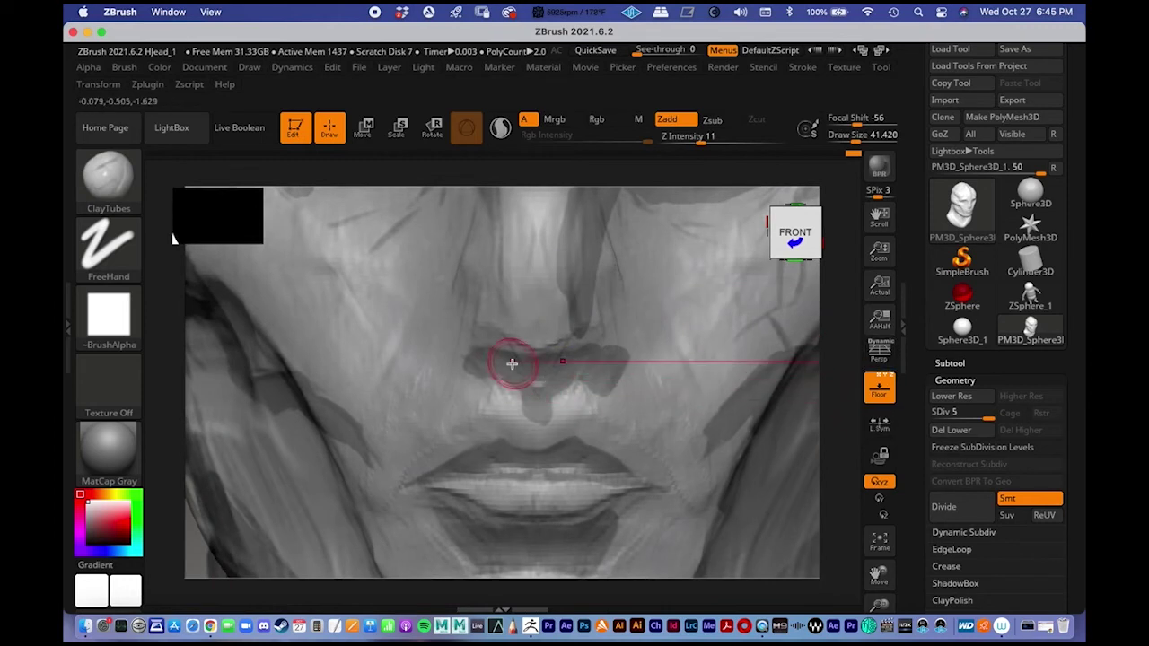
- Sculpt the nose base and upper lip outline over the front reference, reducing the draw size to about 29
{"action": "mouse_move", "coordinate": [538, 404]}
{"action": "left_mouse_down"}
{"action": "mouse_move", "coordinate": [559, 364]}
{"action": "mouse_move", "coordinate": [607, 358]}
{"action": "mouse_move", "coordinate": [557, 370]}
{"action": "left_mouse_up"}
{"action": "mouse_move", "coordinate": [603, 339]}
{"action": "right_mouse_down", "text": "ctrl"}
{"action": "mouse_move", "coordinate": [563, 370]}
{"action": "mouse_move", "coordinate": [595, 325]}
{"action": "right_mouse_up", "text": "ctrl"}
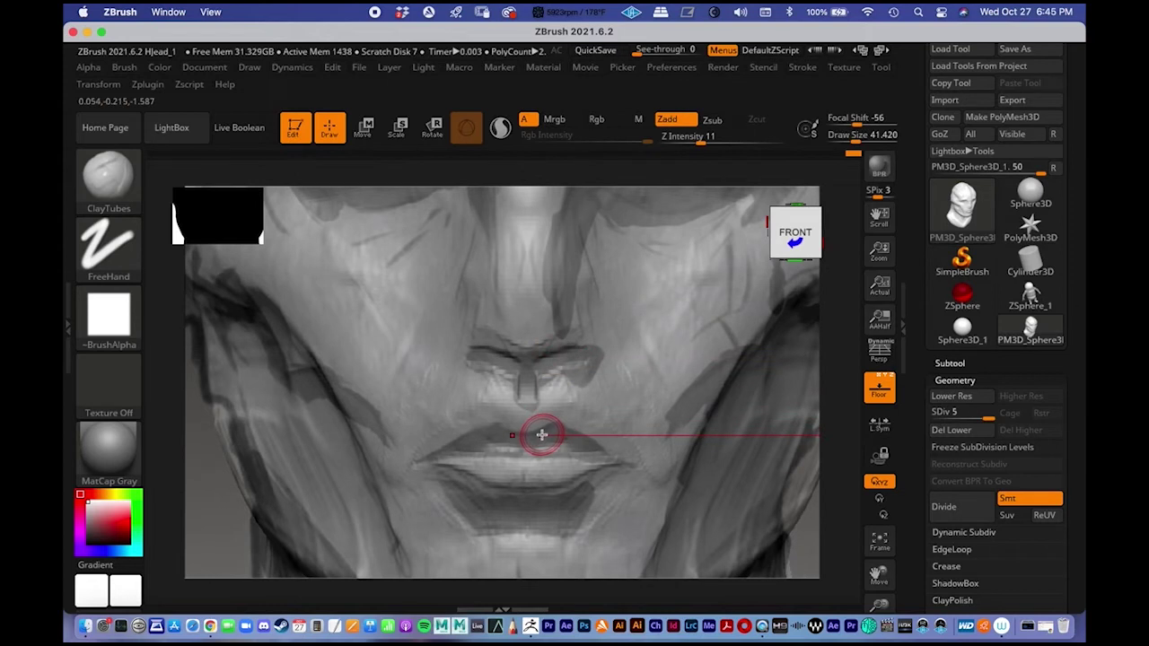
{"action": "key", "text": "space"}
{"action": "left_click_drag", "start_coordinate": [541, 366], "coordinate": [537, 366]}
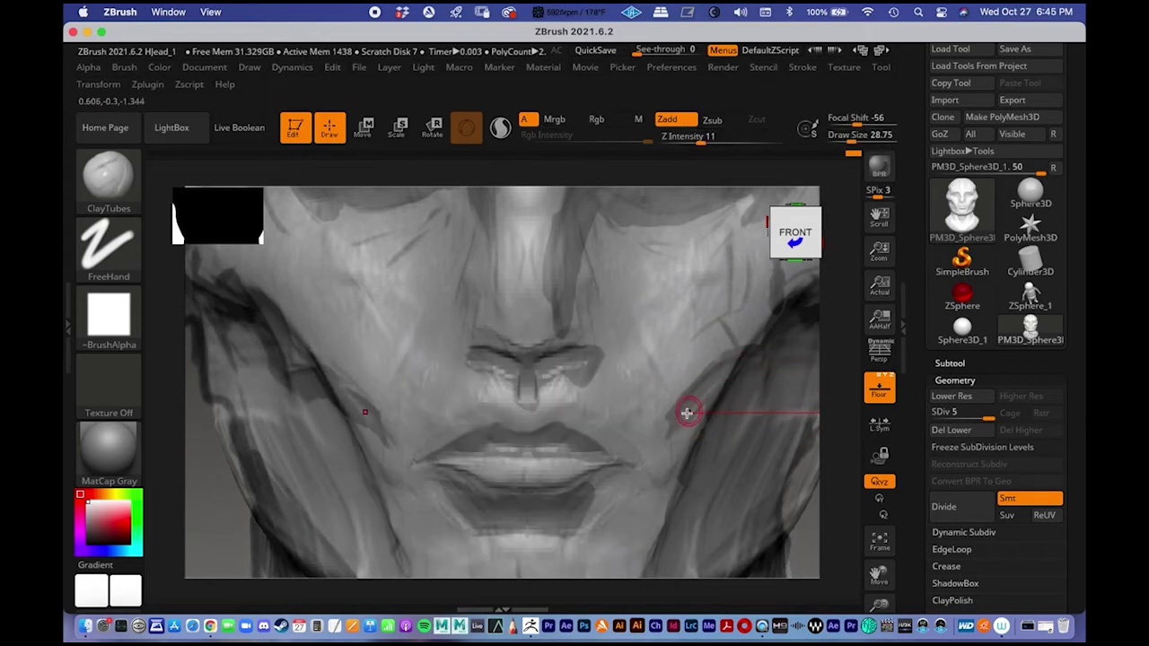
{"action": "right_click_drag", "start_coordinate": [681, 435], "coordinate": [655, 388], "text": "ctrl"}
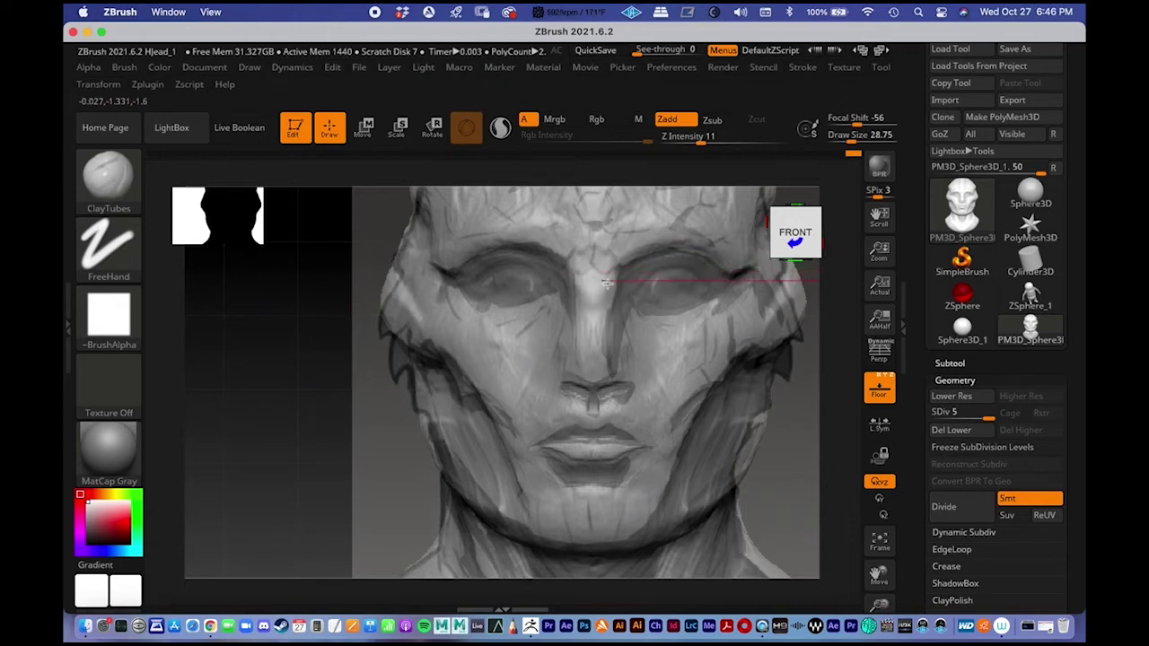
- Hide the floor reference images, restore perspective, and set the draw size to about 37 for work from a three-quarter angle
{"action": "left_click", "coordinate": [879, 386]}
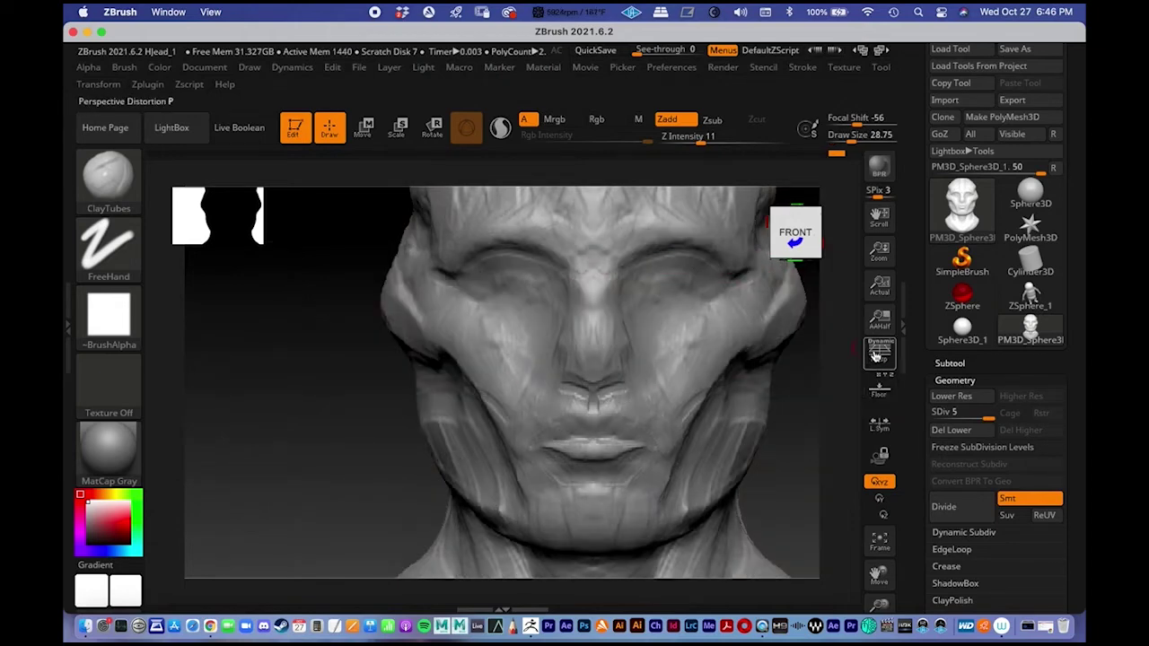
{"action": "left_click", "coordinate": [874, 356]}
{"action": "right_click_drag", "start_coordinate": [709, 357], "coordinate": [602, 345], "text": "alt"}
{"action": "right_click_drag", "start_coordinate": [601, 345], "coordinate": [649, 317], "text": "ctrl"}
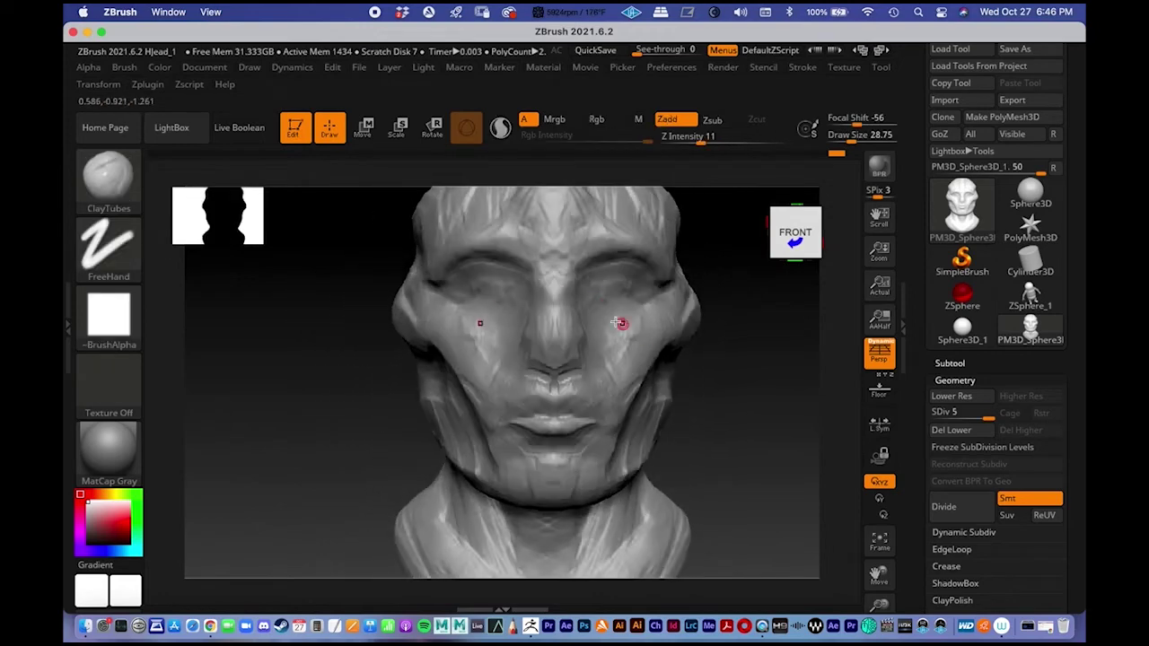
{"action": "mouse_move", "coordinate": [718, 398]}
{"action": "left_mouse_down", "text": "alt"}
{"action": "mouse_move", "coordinate": [672, 331]}
{"action": "mouse_move", "coordinate": [716, 377]}
{"action": "mouse_move", "coordinate": [636, 382]}
{"action": "mouse_move", "coordinate": [627, 365]}
{"action": "left_mouse_up", "text": "alt"}
{"action": "key", "text": "space"}
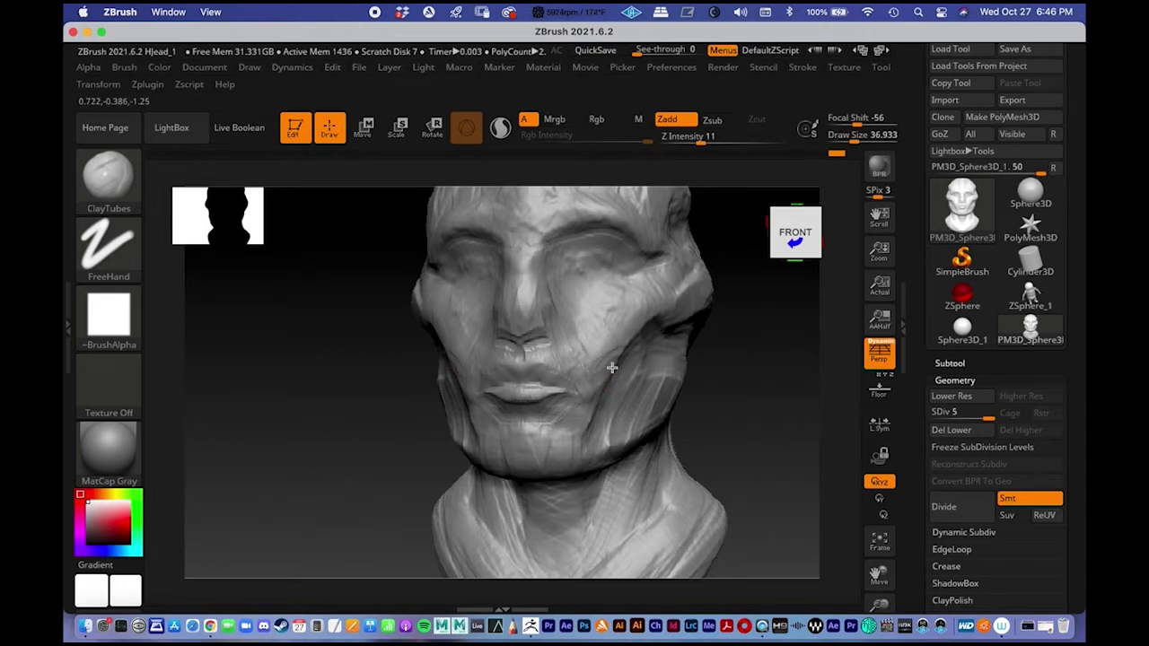
- Set the ClayTubes Z intensity to 13 and draw size to about 68, and build up the hollow between cheek and jaw
{"action": "right_click", "coordinate": [617, 365]}
{"action": "left_click_drag", "start_coordinate": [618, 365], "coordinate": [626, 362]}
{"action": "left_click_drag", "start_coordinate": [626, 413], "coordinate": [634, 413]}
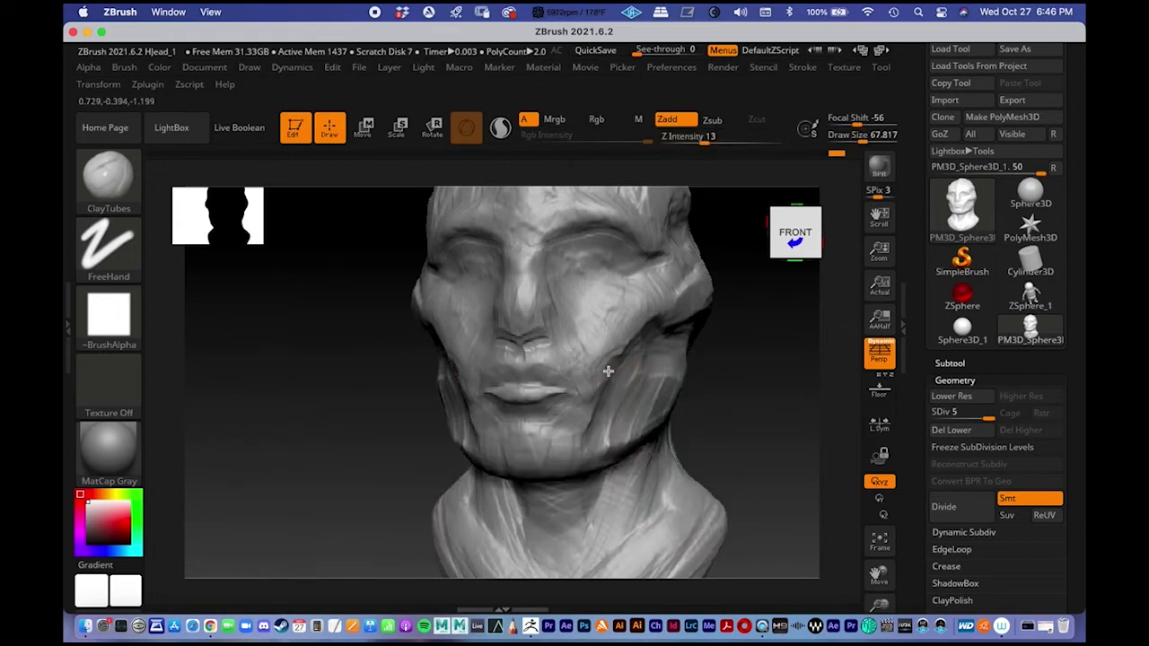
{"action": "left_click_drag", "start_coordinate": [606, 371], "coordinate": [589, 439]}
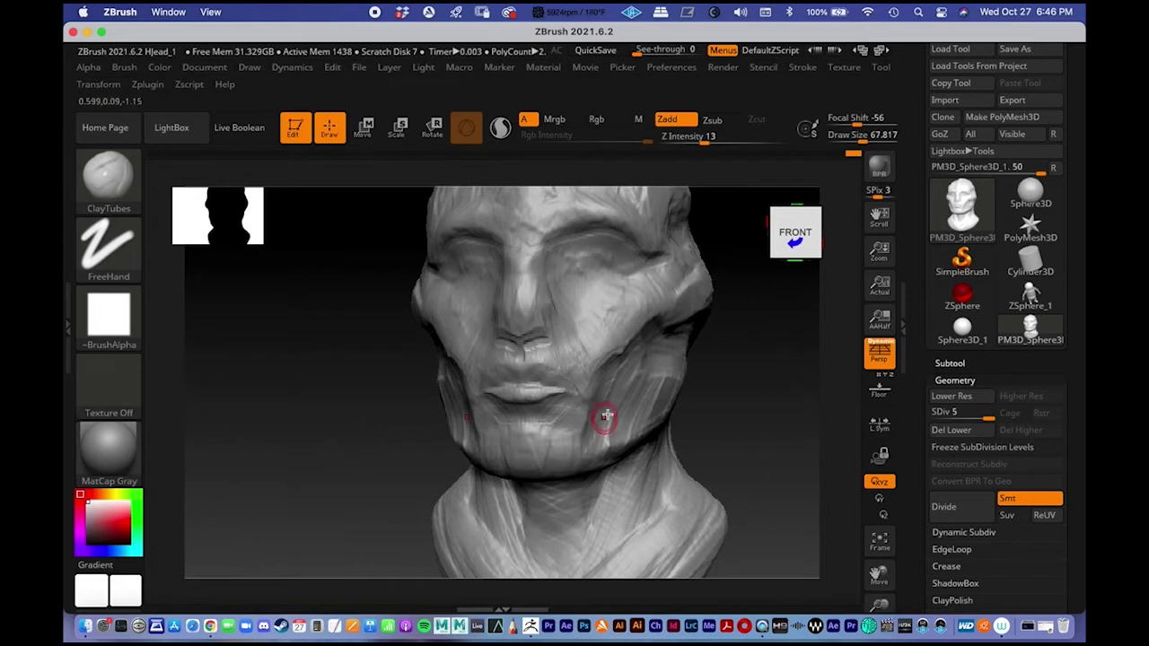
{"action": "left_click_drag", "start_coordinate": [618, 401], "coordinate": [629, 359]}
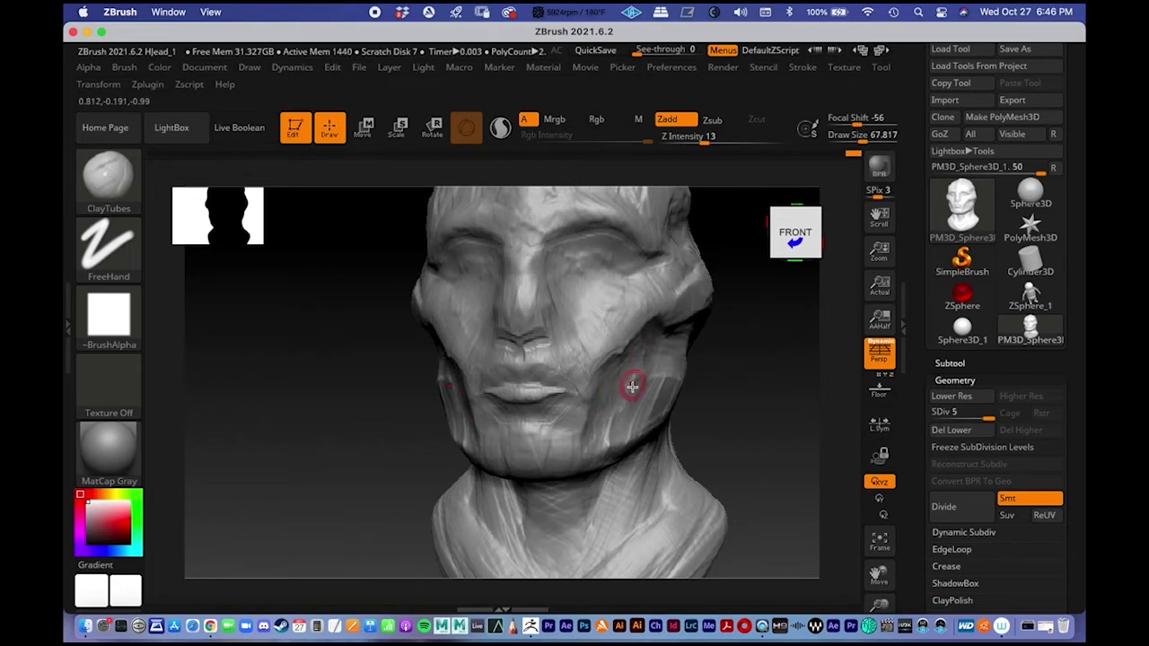
- Reduce the draw size to about 25 and sculpt and smooth the philtrum area between nose and upper lip
{"action": "right_click_drag", "start_coordinate": [558, 395], "coordinate": [603, 340], "text": "alt"}
{"action": "left_click_drag", "start_coordinate": [567, 289], "coordinate": [552, 316]}
{"action": "mouse_move", "coordinate": [566, 321]}
{"action": "right_mouse_down"}
{"action": "mouse_move", "coordinate": [533, 321]}
{"action": "mouse_move", "coordinate": [505, 338]}
{"action": "mouse_move", "coordinate": [562, 338]}
{"action": "right_mouse_up"}
{"action": "key", "text": "space"}
{"action": "left_click_drag", "start_coordinate": [557, 342], "coordinate": [544, 343]}
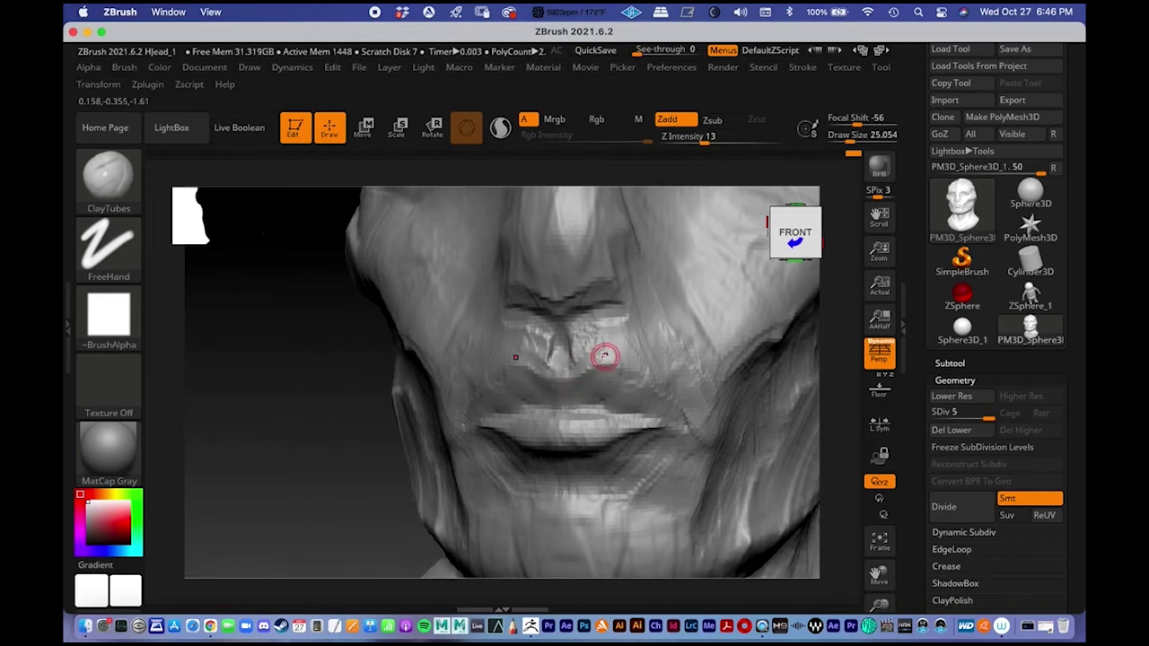
{"action": "left_click_drag", "start_coordinate": [574, 341], "coordinate": [575, 362], "text": "shift"}
{"action": "right_click_drag", "start_coordinate": [628, 356], "coordinate": [596, 331], "text": "alt"}
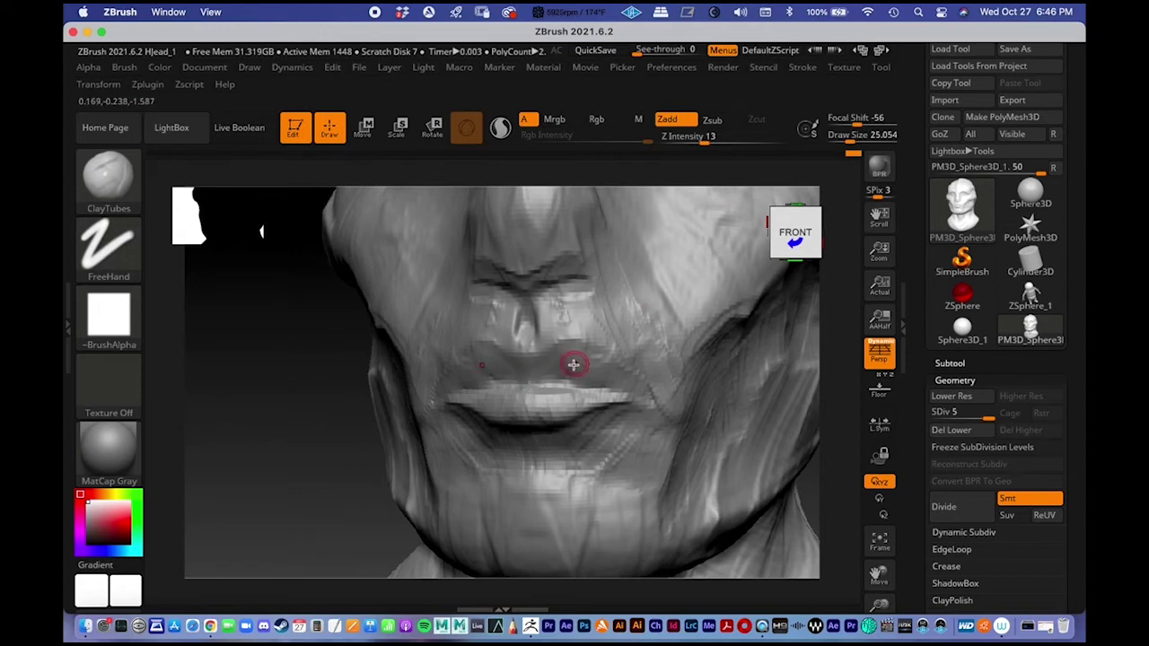
- Subdivide the mesh to level 6 and define the upper edge of the upper lip with ClayTubes
{"action": "right_click_drag", "start_coordinate": [418, 397], "coordinate": [513, 364]}
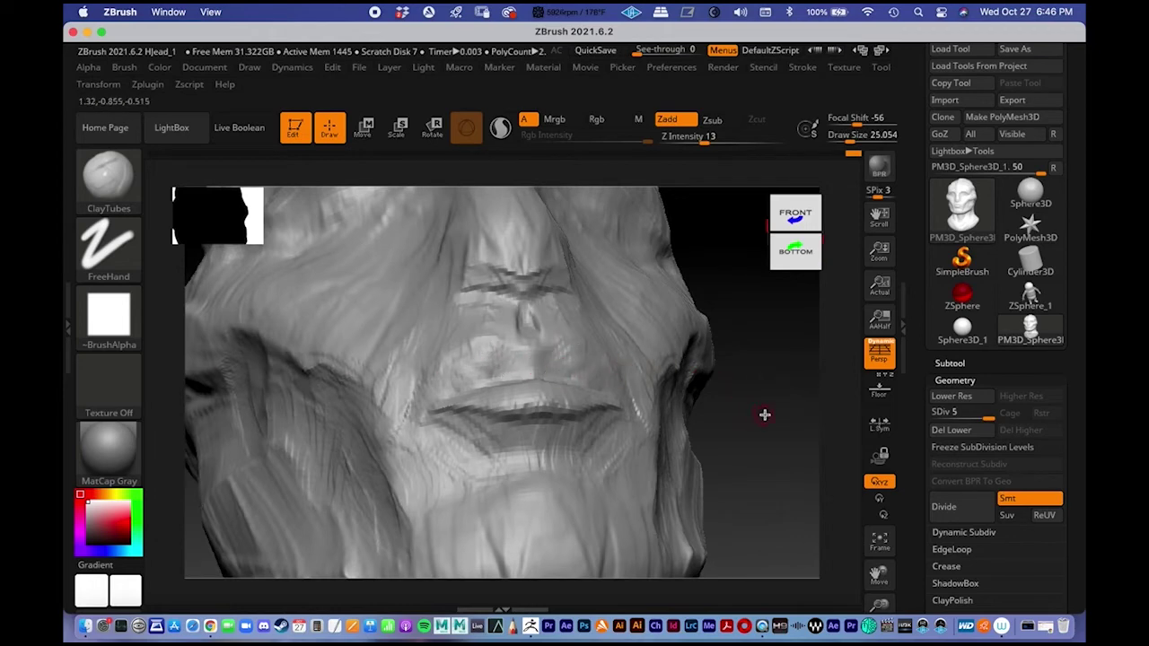
{"action": "left_click_drag", "start_coordinate": [764, 413], "coordinate": [736, 392]}
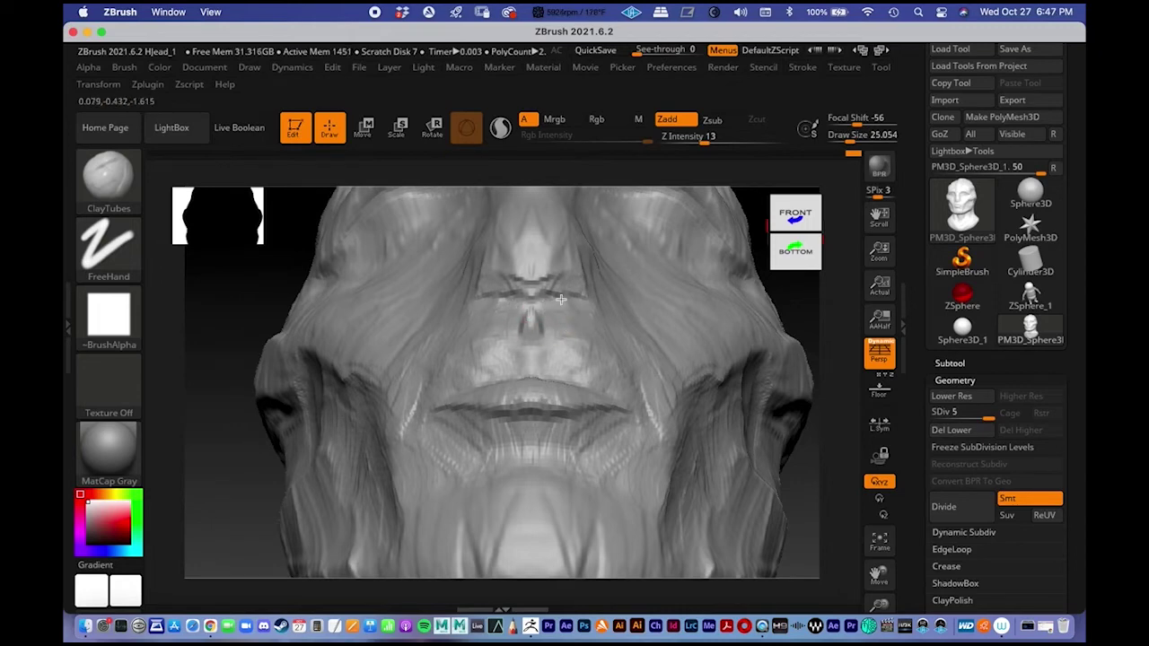
{"action": "mouse_move", "coordinate": [573, 336]}
{"action": "right_mouse_down"}
{"action": "mouse_move", "coordinate": [605, 349]}
{"action": "mouse_move", "coordinate": [590, 343]}
{"action": "mouse_move", "coordinate": [748, 331]}
{"action": "mouse_move", "coordinate": [728, 373]}
{"action": "mouse_move", "coordinate": [691, 370]}
{"action": "right_mouse_up"}
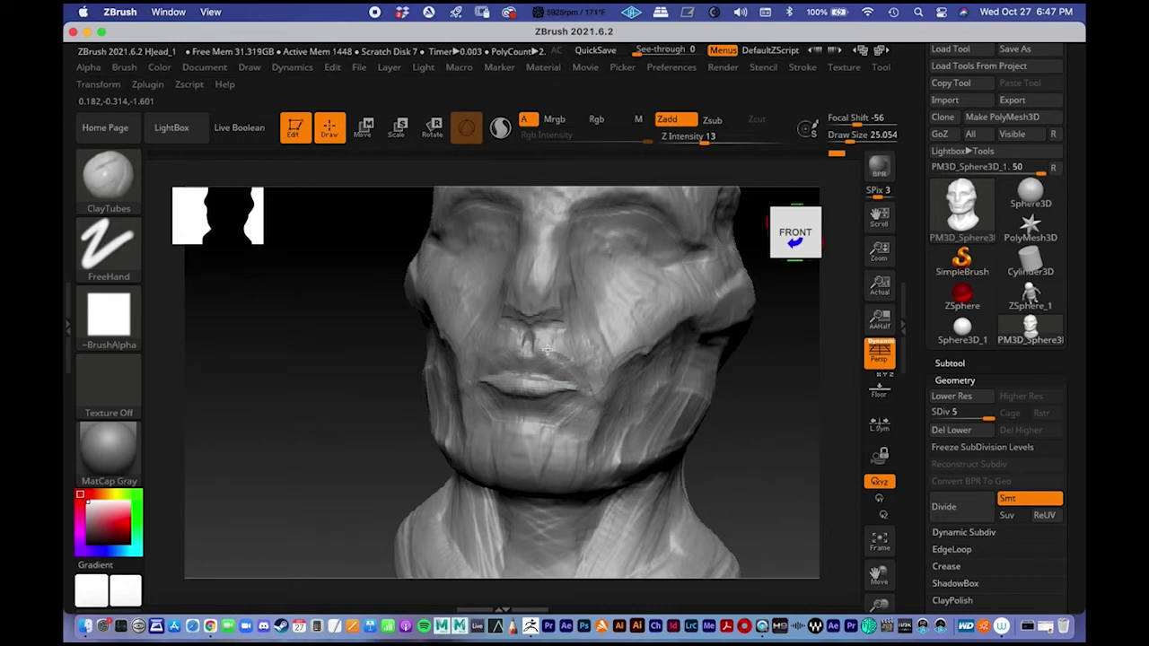
{"action": "mouse_move", "coordinate": [564, 390]}
{"action": "right_mouse_down"}
{"action": "mouse_move", "coordinate": [668, 393]}
{"action": "mouse_move", "coordinate": [464, 292]}
{"action": "mouse_move", "coordinate": [418, 306]}
{"action": "mouse_move", "coordinate": [544, 329]}
{"action": "mouse_move", "coordinate": [591, 287]}
{"action": "mouse_move", "coordinate": [506, 290]}
{"action": "right_mouse_up"}
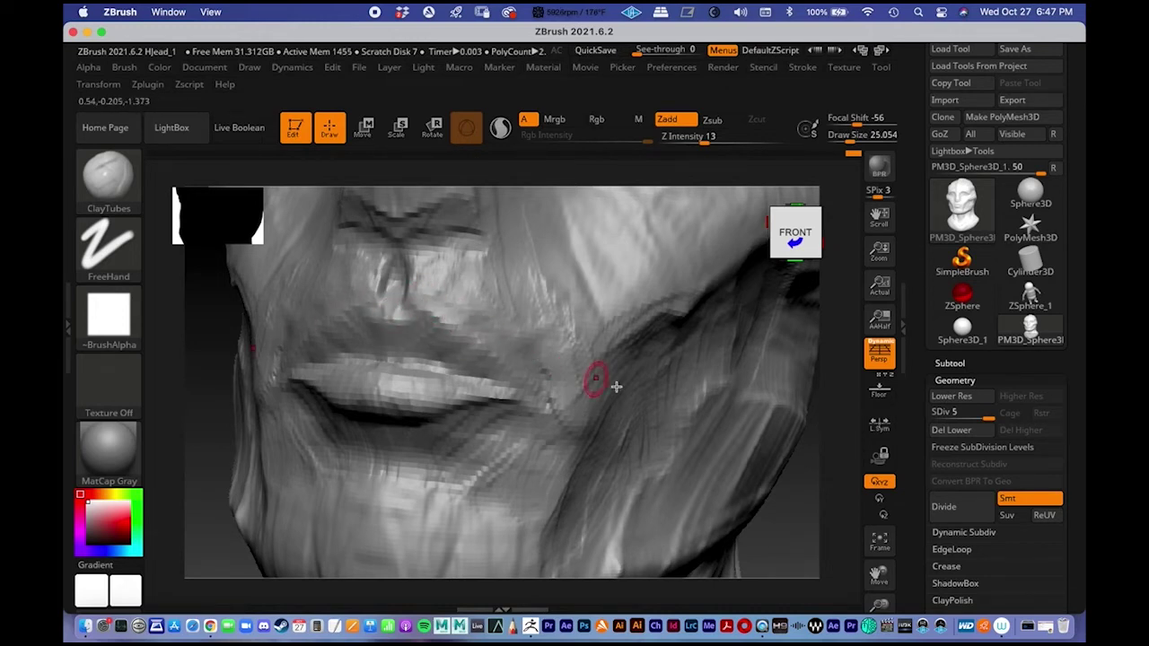
{"action": "left_click", "coordinate": [944, 507]}
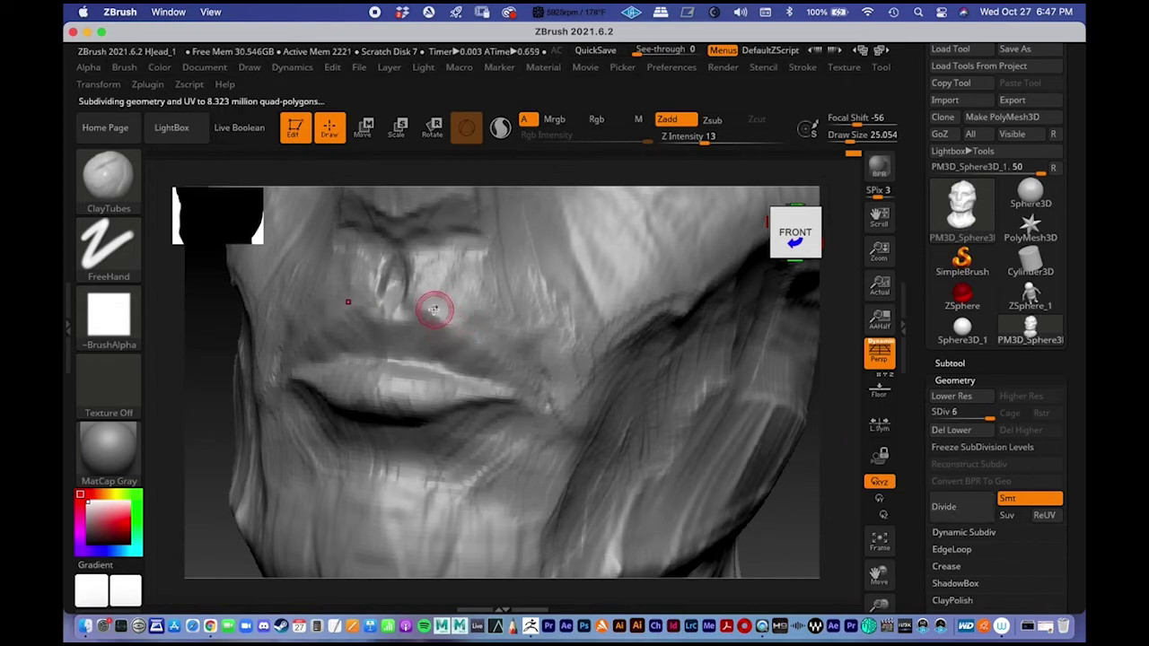
{"action": "mouse_move", "coordinate": [434, 304]}
{"action": "left_mouse_down"}
{"action": "mouse_move", "coordinate": [489, 335]}
{"action": "mouse_move", "coordinate": [468, 309]}
{"action": "mouse_move", "coordinate": [498, 335]}
{"action": "left_mouse_up"}
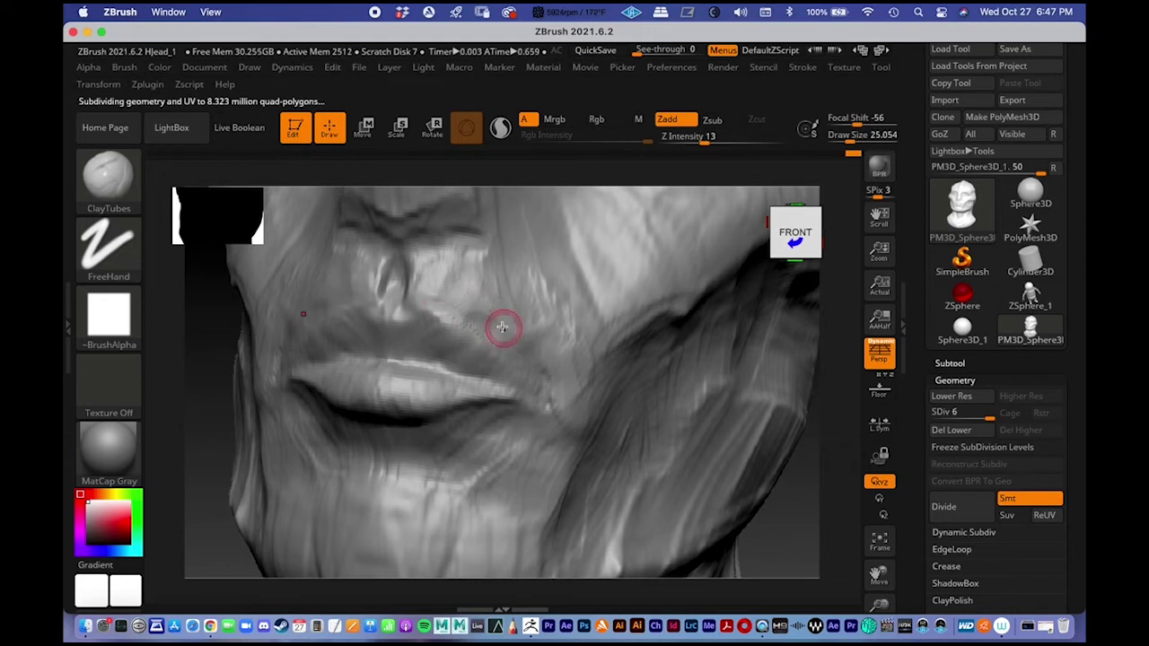
{"action": "mouse_move", "coordinate": [411, 318]}
{"action": "left_mouse_down"}
{"action": "mouse_move", "coordinate": [404, 311]}
{"action": "mouse_move", "coordinate": [457, 282]}
{"action": "mouse_move", "coordinate": [441, 316]}
{"action": "mouse_move", "coordinate": [446, 300]}
{"action": "mouse_move", "coordinate": [483, 305]}
{"action": "left_mouse_up"}
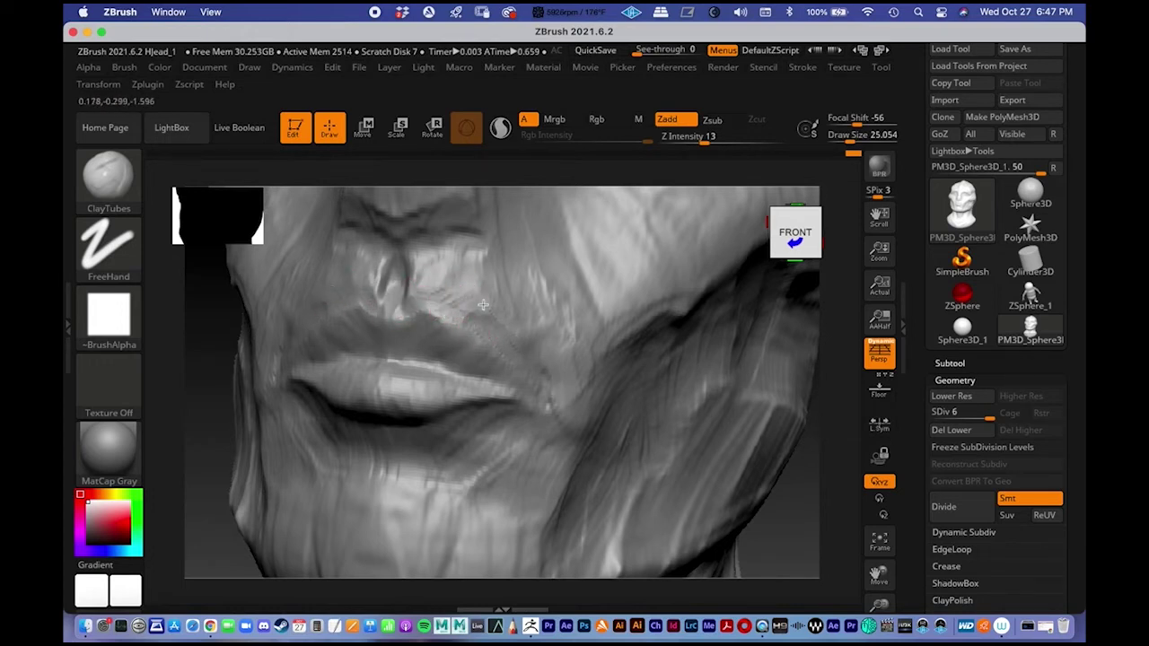
- Refine the nose base and lip surfaces with fine ClayTubes strokes, working from the front and from below
{"action": "mouse_move", "coordinate": [520, 355]}
{"action": "right_mouse_down", "text": "ctrl"}
{"action": "mouse_move", "coordinate": [505, 328]}
{"action": "mouse_move", "coordinate": [521, 316]}
{"action": "right_mouse_up", "text": "ctrl"}
{"action": "left_click_drag", "start_coordinate": [678, 362], "coordinate": [710, 392]}
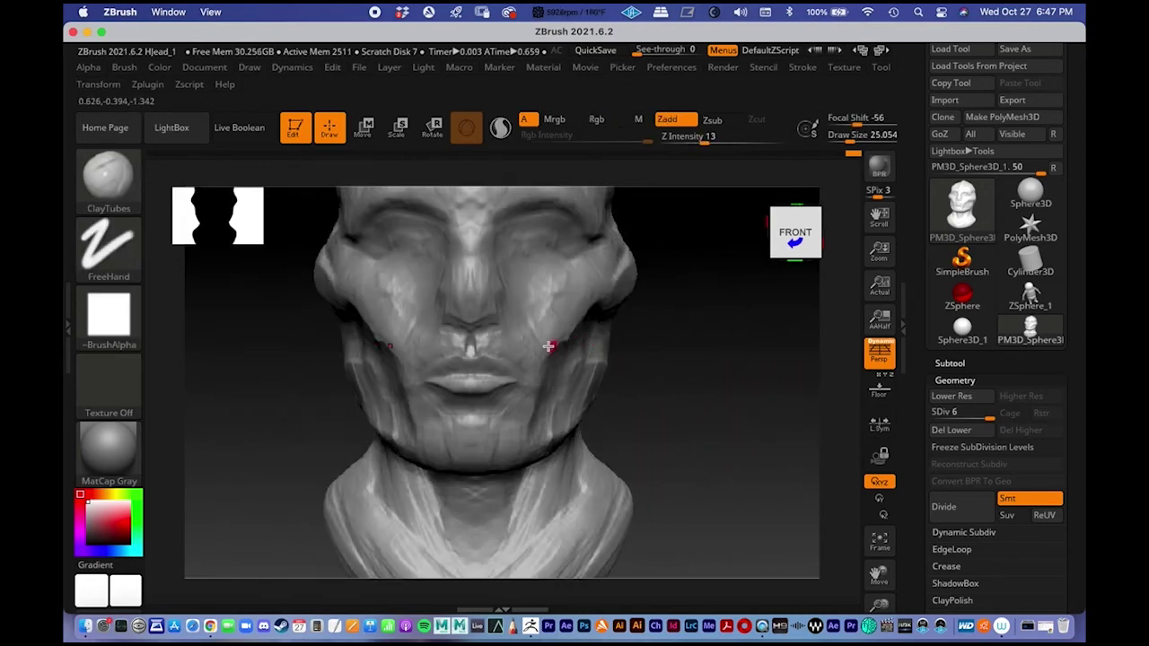
{"action": "right_click_drag", "start_coordinate": [547, 331], "coordinate": [545, 315], "text": "alt"}
{"action": "right_click_drag", "start_coordinate": [473, 326], "coordinate": [598, 343], "text": "ctrl"}
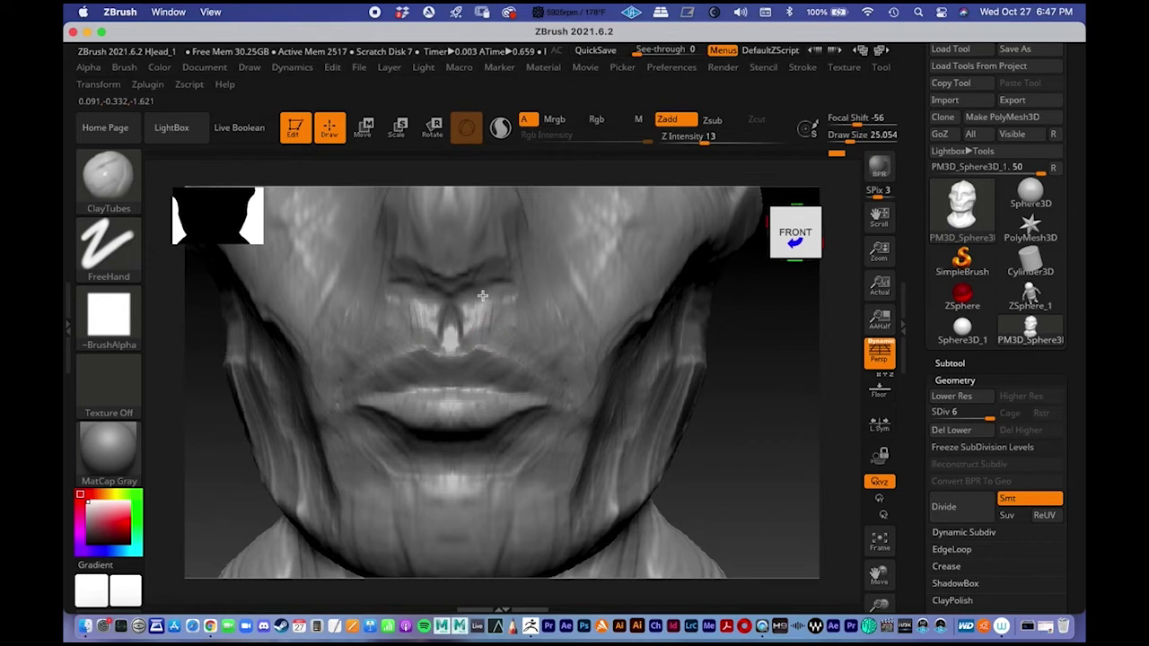
{"action": "right_click_drag", "start_coordinate": [531, 351], "coordinate": [521, 305], "text": "alt"}
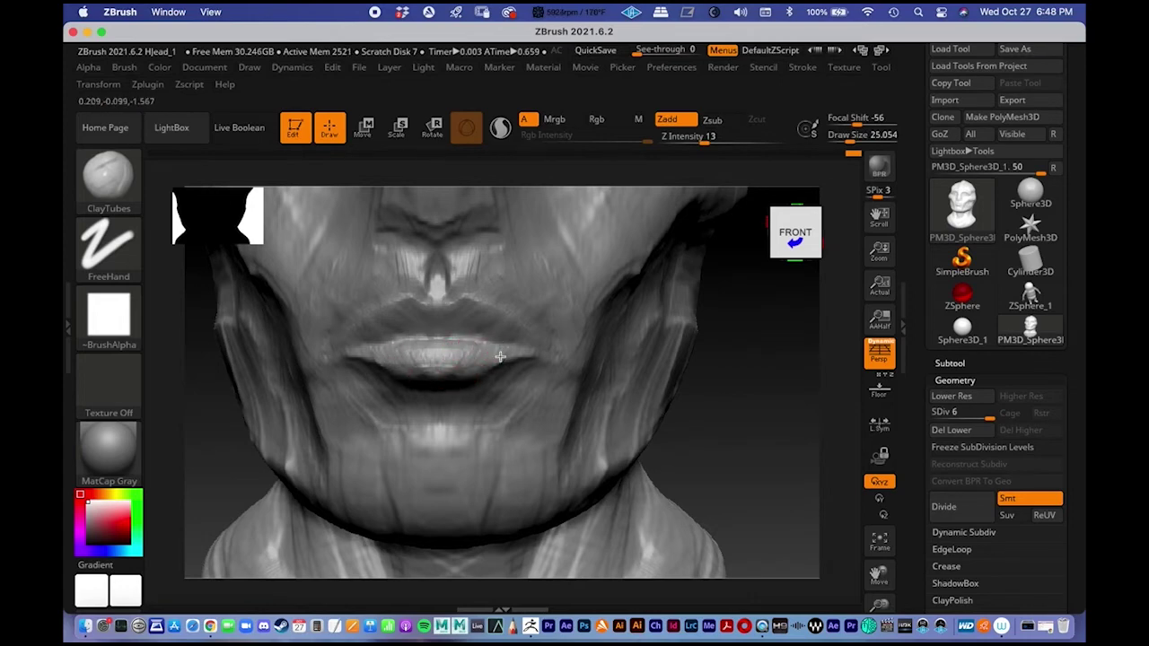
{"action": "left_click_drag", "start_coordinate": [696, 423], "coordinate": [566, 388]}
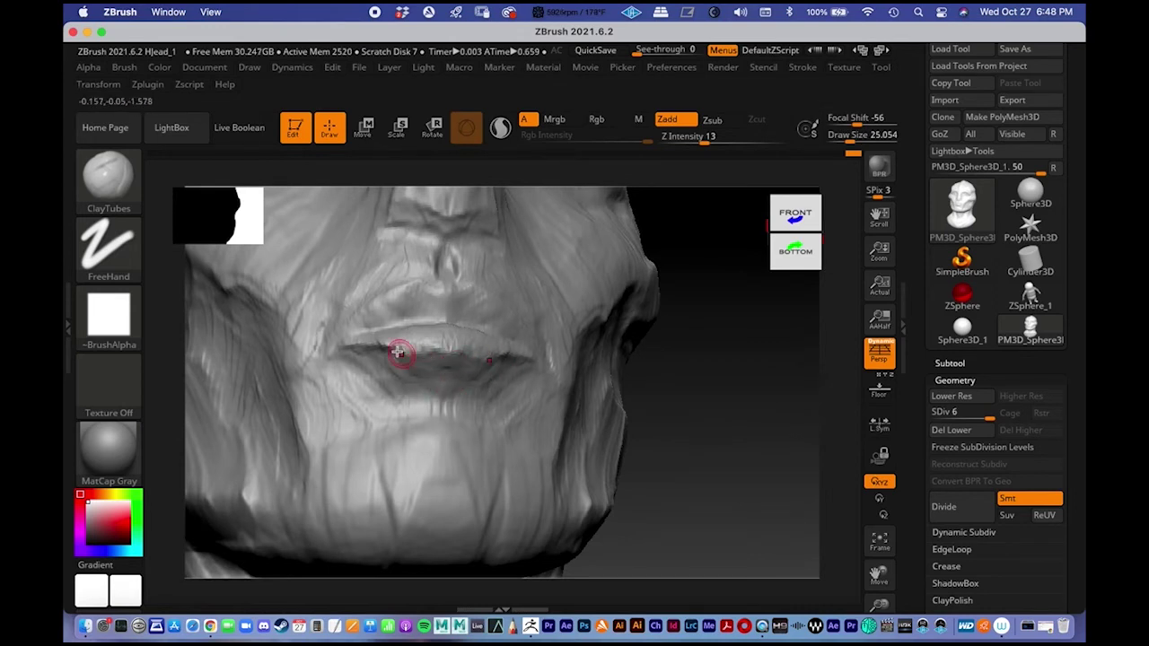
{"action": "mouse_move", "coordinate": [651, 396]}
{"action": "left_mouse_down"}
{"action": "mouse_move", "coordinate": [687, 421]}
{"action": "mouse_move", "coordinate": [599, 397]}
{"action": "left_mouse_up"}
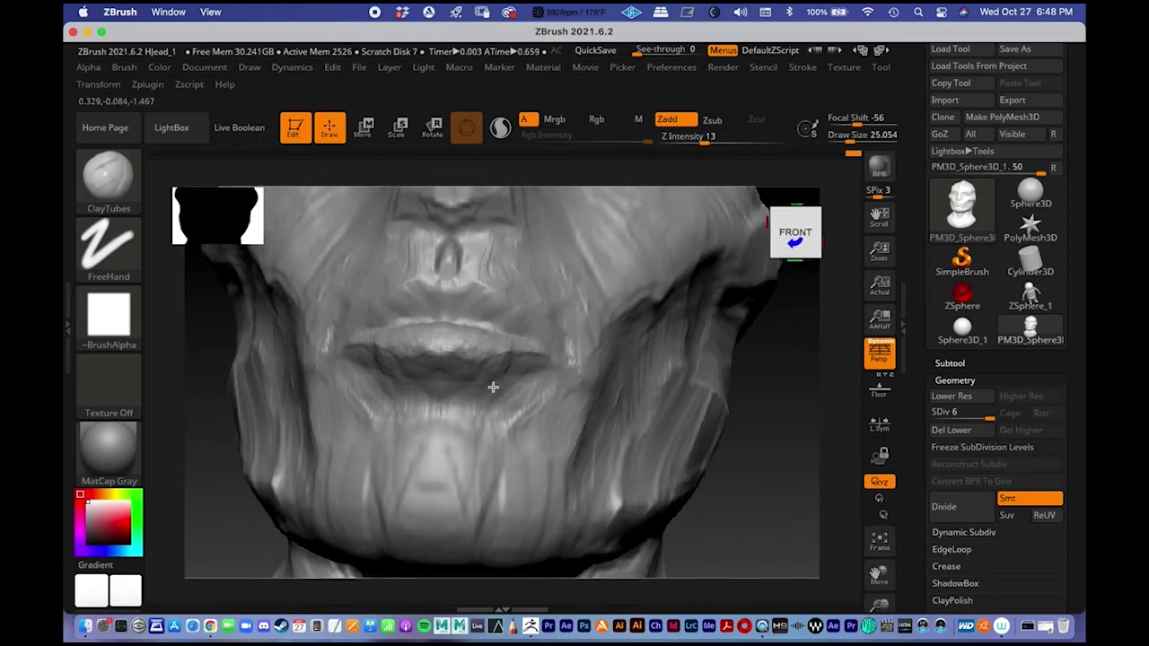
- Set the draw size to about 74 and build up the area below the lower lip and around the mouth corners
{"action": "key", "text": "space"}
{"action": "left_click_drag", "start_coordinate": [493, 362], "coordinate": [494, 367]}
{"action": "left_click_drag", "start_coordinate": [442, 392], "coordinate": [437, 414]}
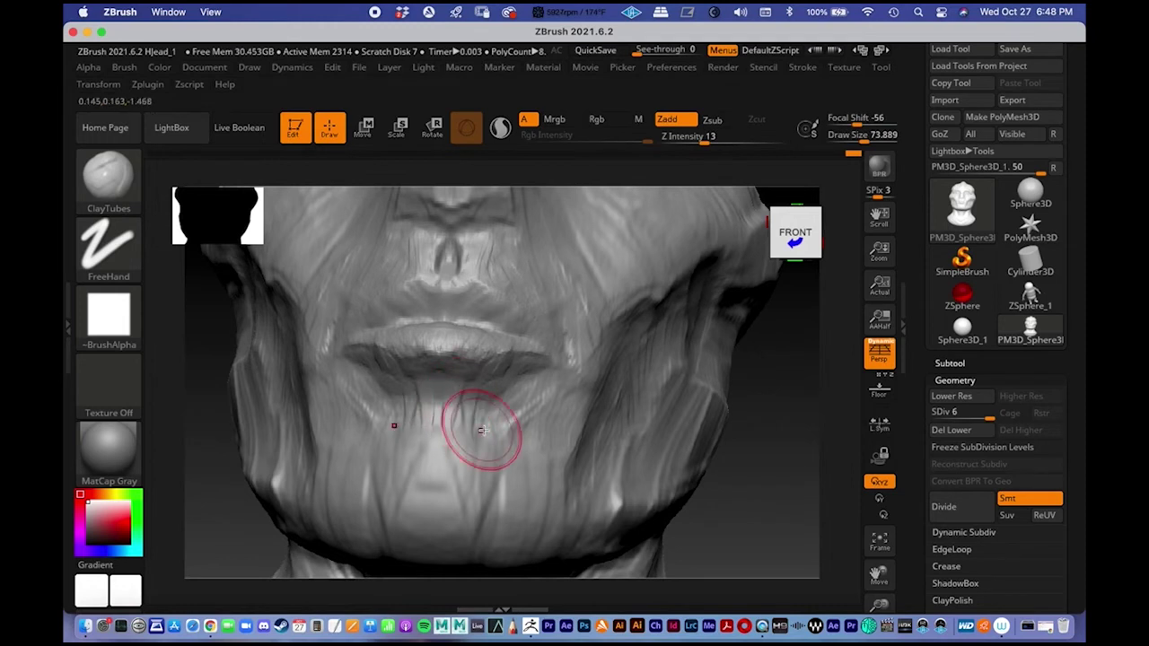
{"action": "mouse_move", "coordinate": [506, 383]}
{"action": "left_mouse_down"}
{"action": "mouse_move", "coordinate": [527, 412]}
{"action": "mouse_move", "coordinate": [562, 382]}
{"action": "mouse_move", "coordinate": [568, 340]}
{"action": "left_mouse_up"}
{"action": "left_click_drag", "start_coordinate": [562, 382], "coordinate": [590, 385]}
{"action": "left_click_drag", "start_coordinate": [667, 410], "coordinate": [650, 396]}
{"action": "right_click_drag", "start_coordinate": [658, 384], "coordinate": [650, 428], "text": "alt"}
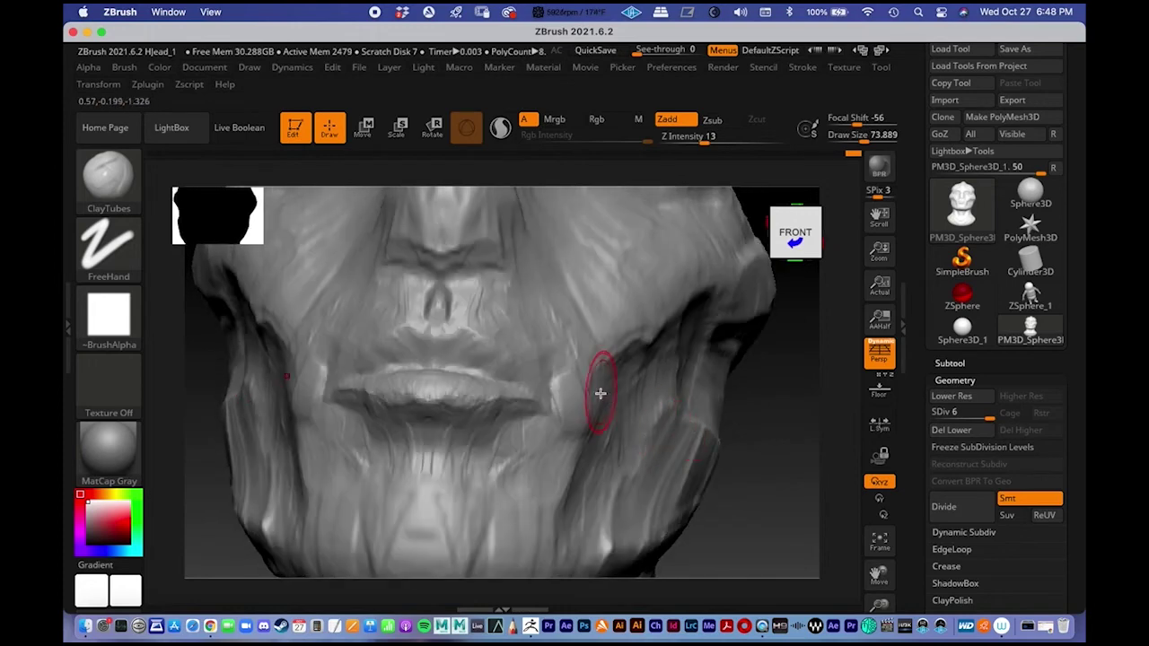
- Set the draw size to about 46 in front view and refine the upper lip outline toward the mouth corners
{"action": "left_click_drag", "start_coordinate": [736, 473], "coordinate": [728, 485], "text": "shift"}
{"action": "right_click_drag", "start_coordinate": [662, 420], "coordinate": [660, 391], "text": "alt"}
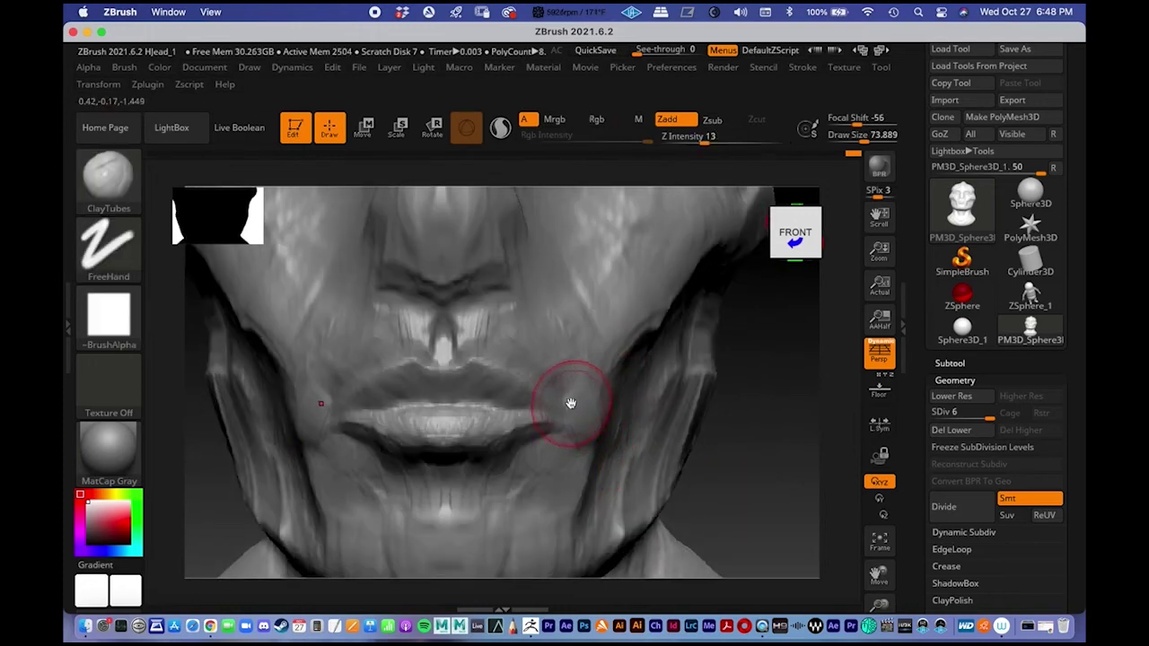
{"action": "key", "text": "space"}
{"action": "left_click_drag", "start_coordinate": [572, 370], "coordinate": [559, 367]}
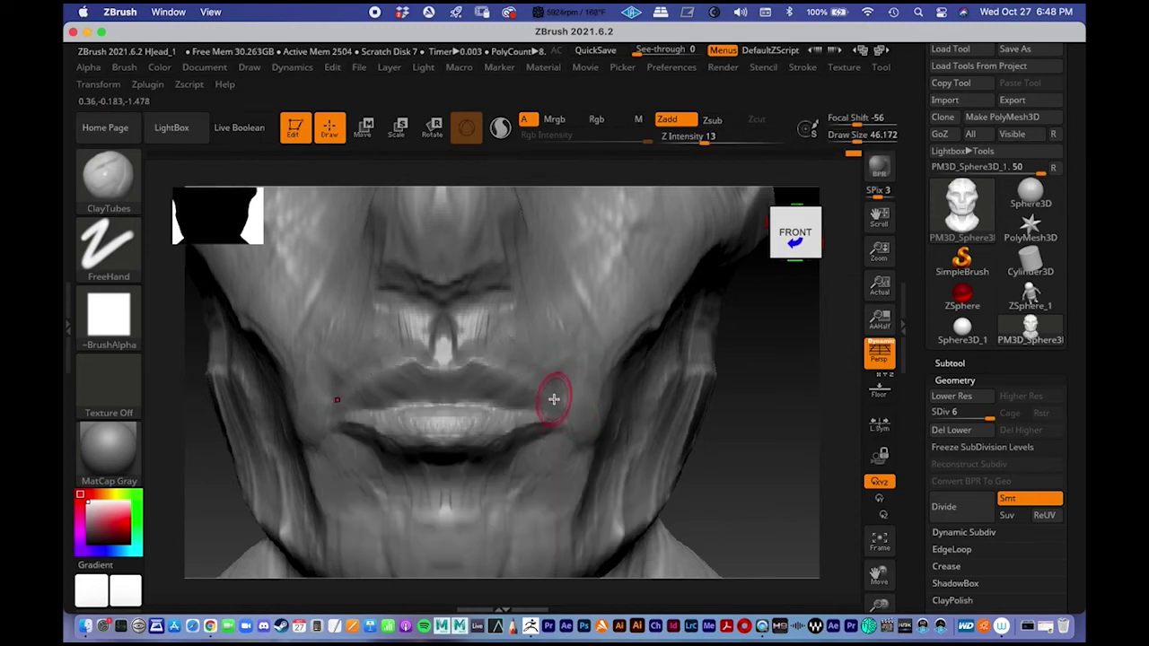
{"action": "key", "text": "ctrl"}
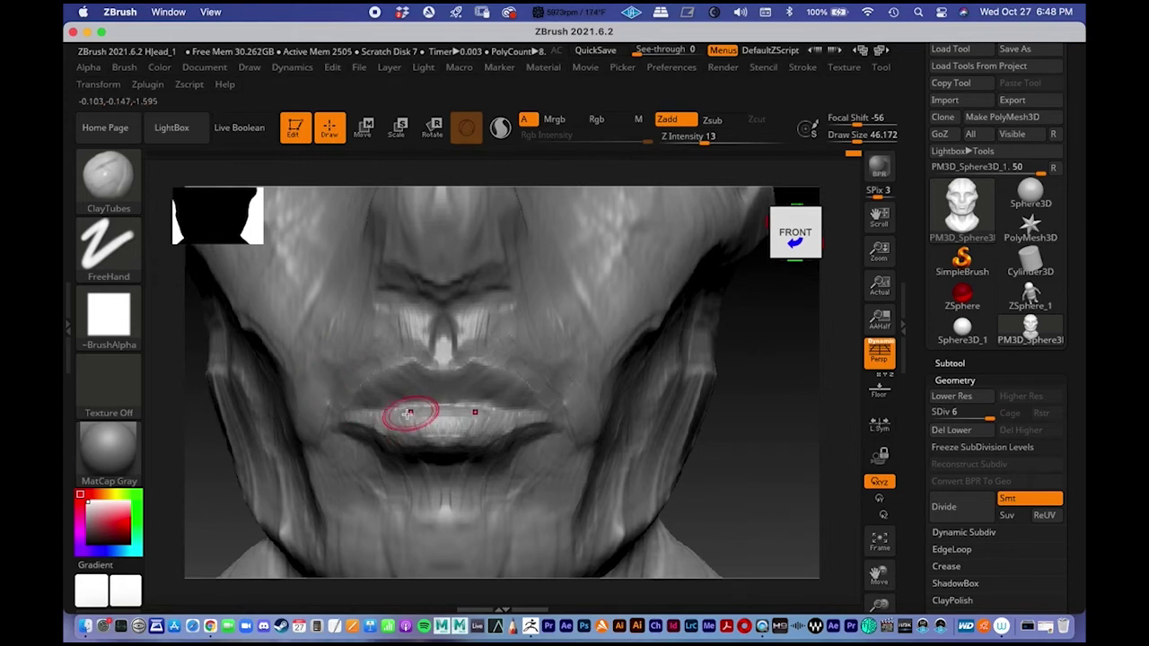
- Switch to the Standard brush and set the draw size to about 14
{"action": "key", "text": "space"}
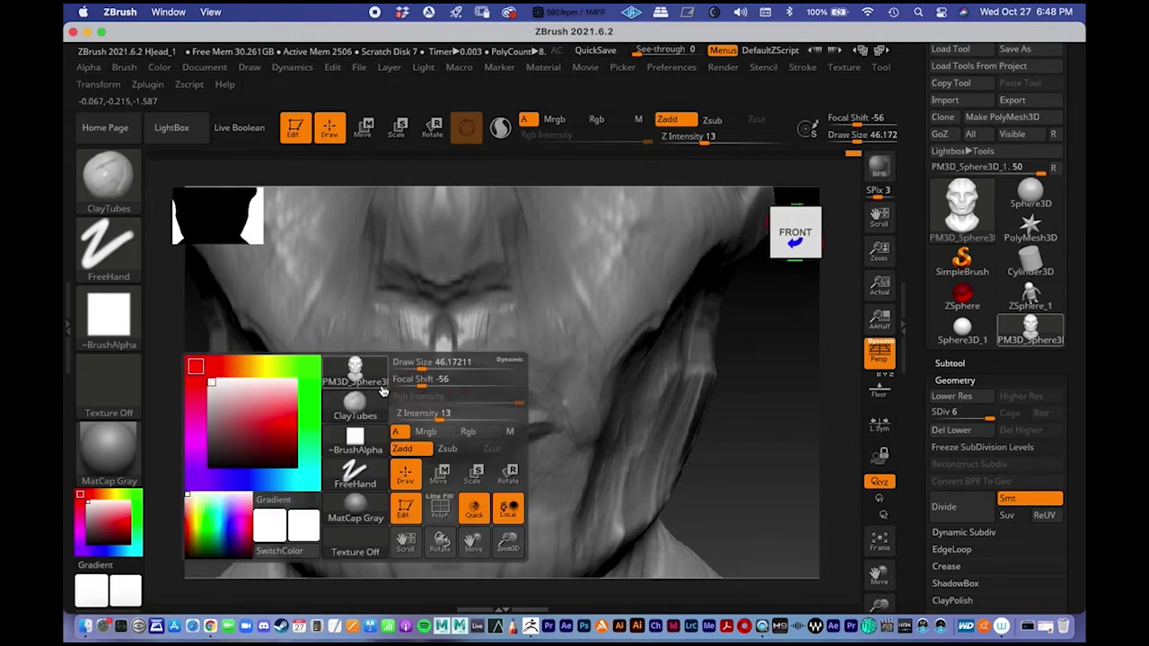
{"action": "left_click", "coordinate": [355, 399]}
{"action": "key", "text": "s"}
{"action": "key", "text": "t"}
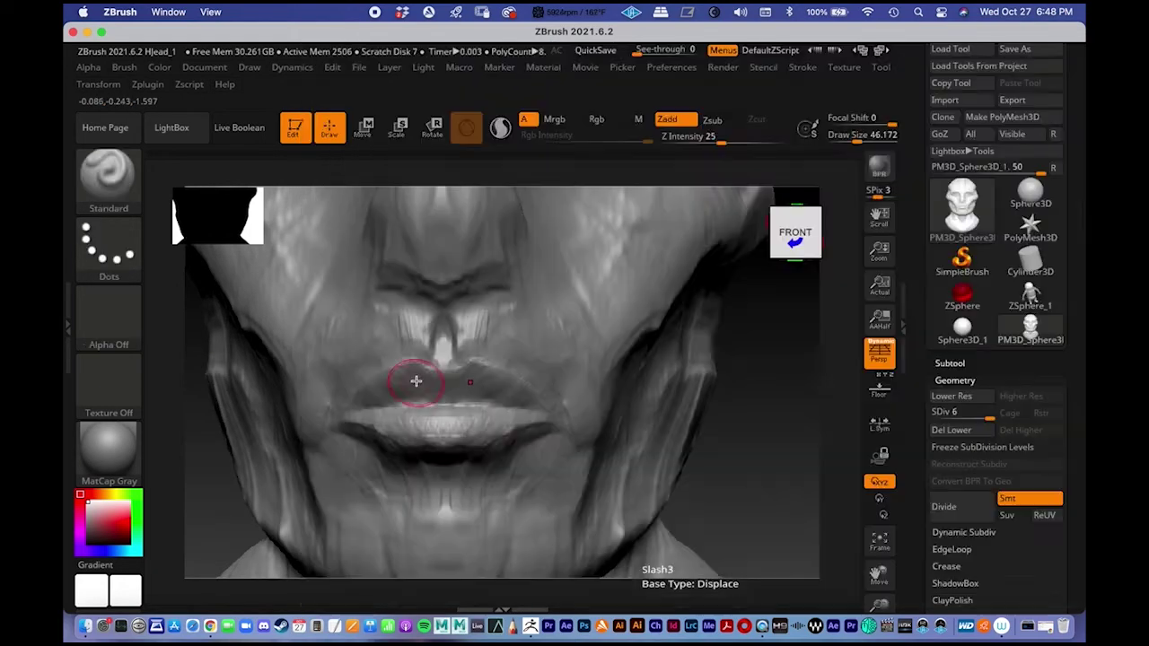
{"action": "key", "text": "space"}
{"action": "left_click", "coordinate": [391, 365]}
{"action": "left_click_drag", "start_coordinate": [386, 366], "coordinate": [387, 367]}
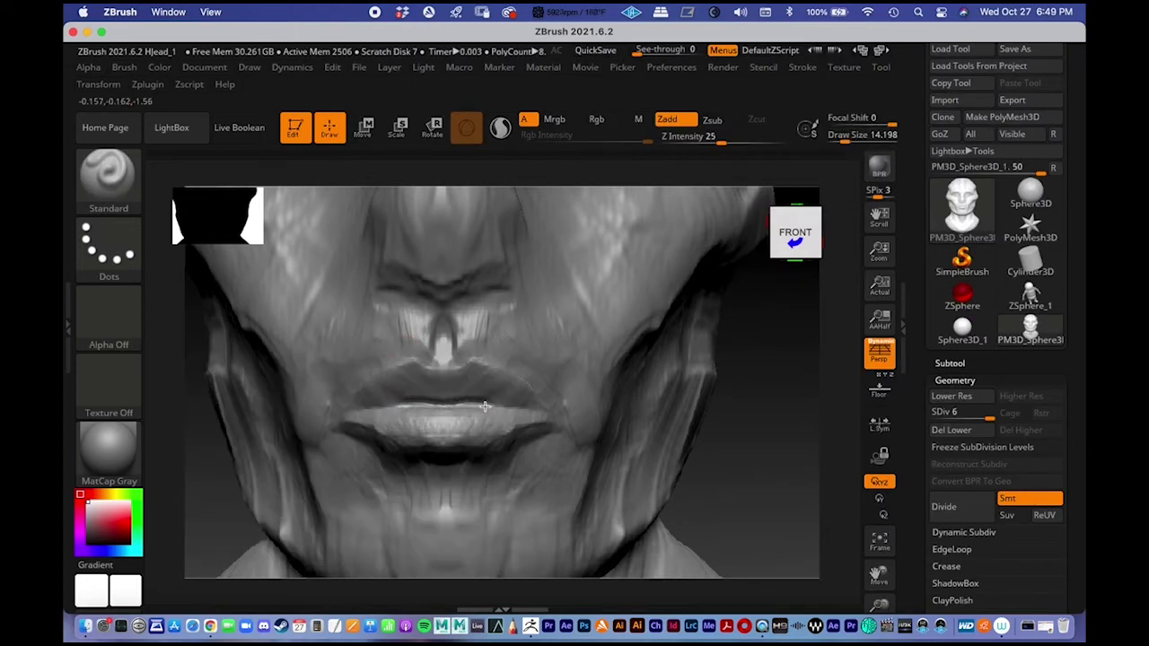
- Carve the parting line between the lips out to both mouth corners, undoing the first attempt
{"action": "left_click_drag", "start_coordinate": [501, 410], "coordinate": [525, 407]}
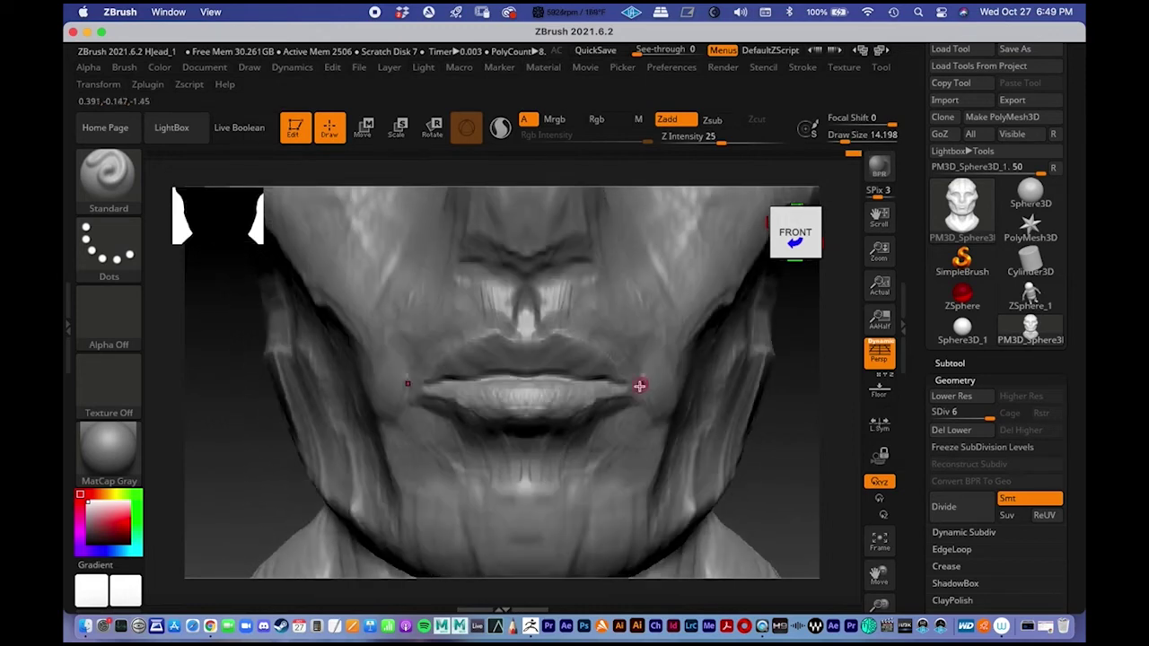
{"action": "key", "text": "ctrl"}
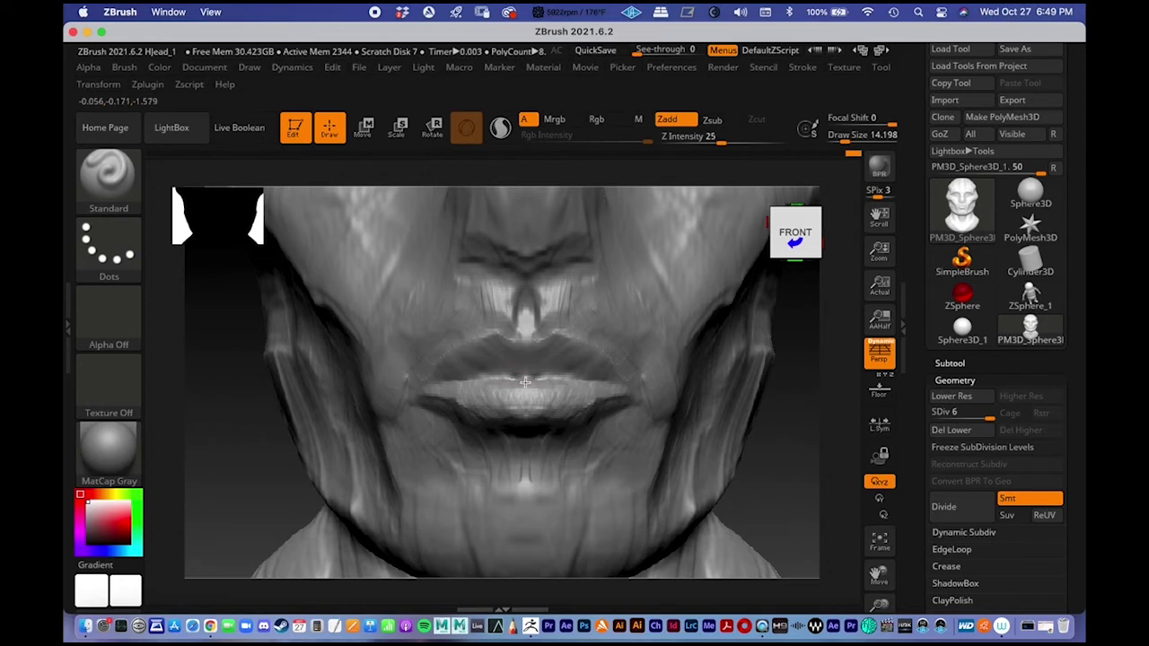
{"action": "left_click_drag", "start_coordinate": [512, 378], "coordinate": [619, 388]}
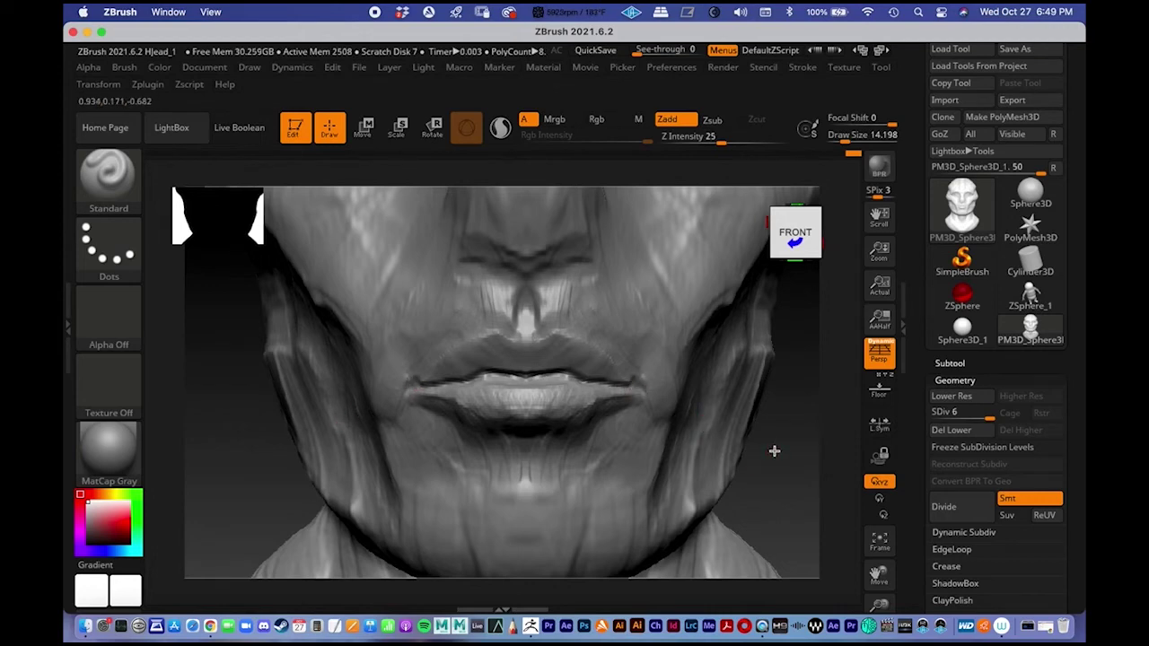
- Switch to the Pinch brush and set the draw size to about 68 for close work on the mouth
{"action": "mouse_move", "coordinate": [692, 411]}
{"action": "right_mouse_down", "text": "alt"}
{"action": "mouse_move", "coordinate": [656, 418]}
{"action": "mouse_move", "coordinate": [560, 320]}
{"action": "mouse_move", "coordinate": [583, 269]}
{"action": "right_mouse_up", "text": "alt"}
{"action": "mouse_move", "coordinate": [694, 331]}
{"action": "right_mouse_down", "text": "alt"}
{"action": "mouse_move", "coordinate": [621, 329]}
{"action": "mouse_move", "coordinate": [672, 390]}
{"action": "mouse_move", "coordinate": [474, 204]}
{"action": "right_mouse_up", "text": "alt"}
{"action": "right_click_drag", "start_coordinate": [474, 204], "coordinate": [519, 337], "text": "ctrl"}
{"action": "key", "text": "space"}
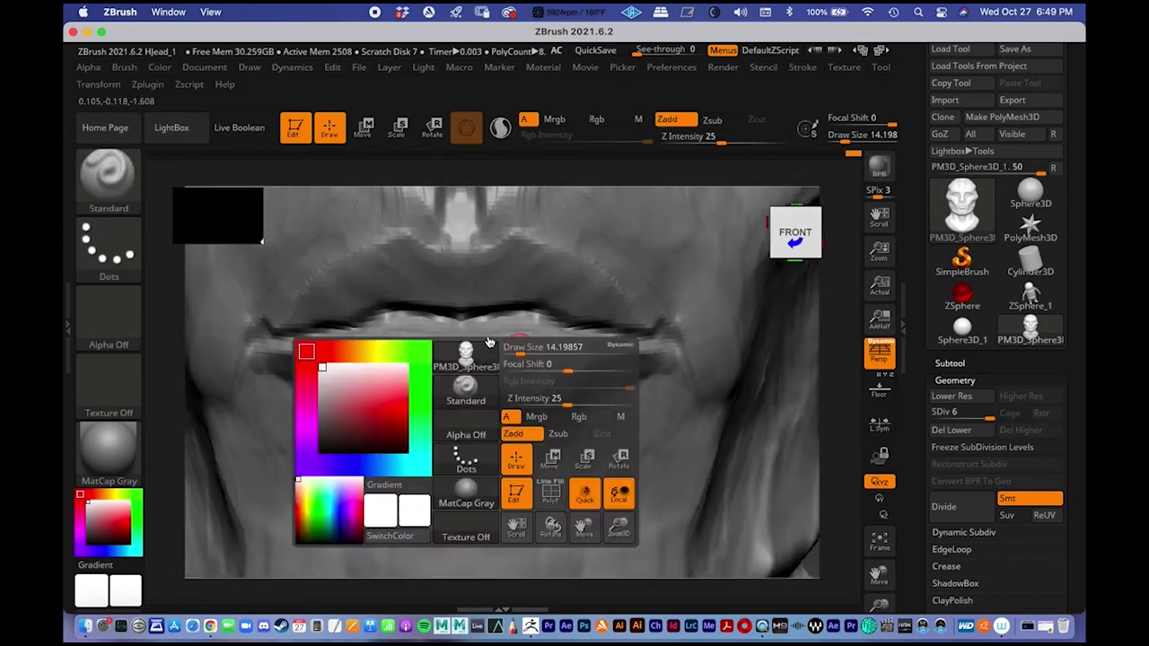
{"action": "left_click", "coordinate": [464, 382]}
{"action": "key", "text": "p"}
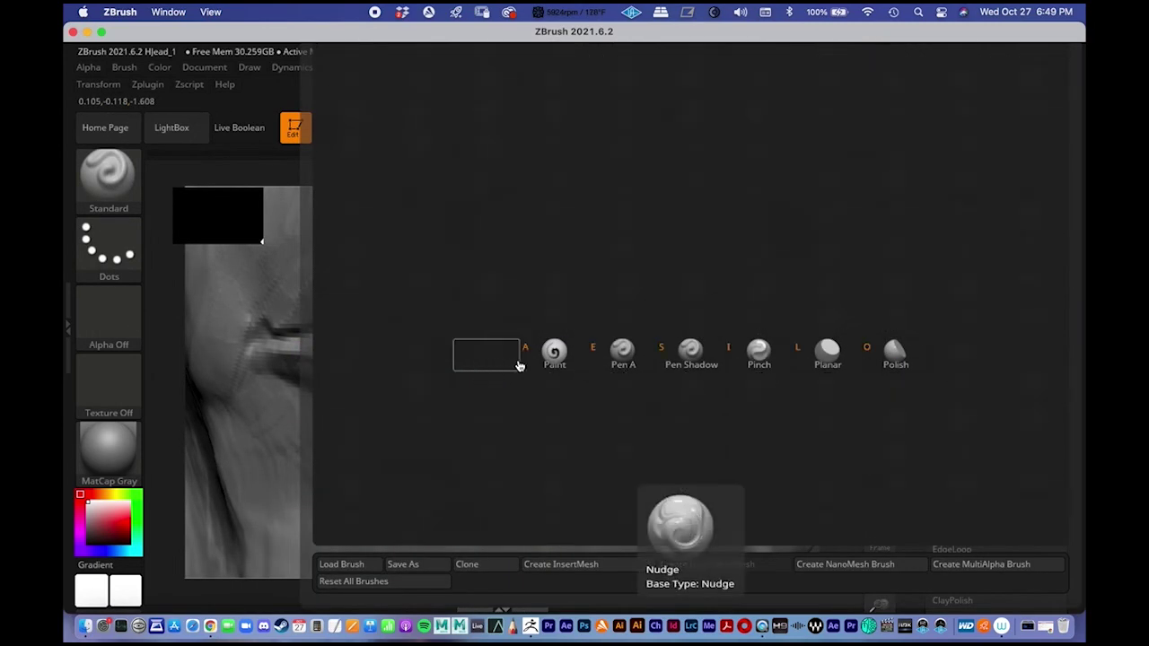
{"action": "key", "text": "i"}
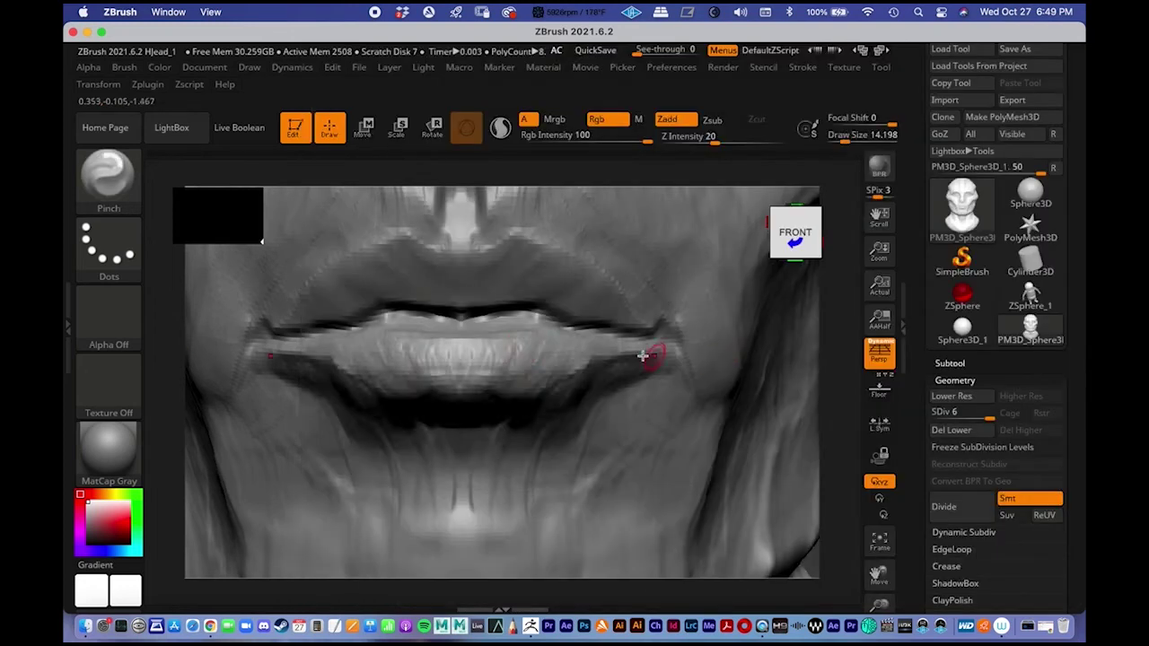
{"action": "key", "text": "space"}
{"action": "left_click_drag", "start_coordinate": [509, 287], "coordinate": [538, 287]}
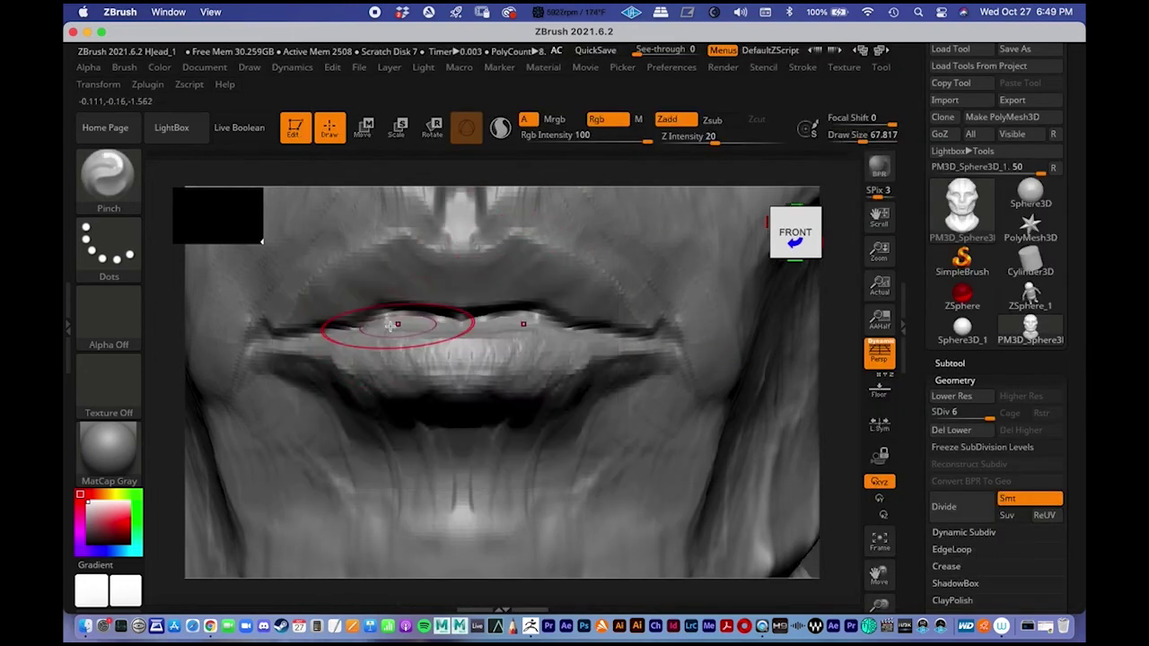
- Pinch the parting line between the lips from the centre out to both mouth corners to sharpen it
{"action": "left_click_drag", "start_coordinate": [387, 311], "coordinate": [411, 311]}
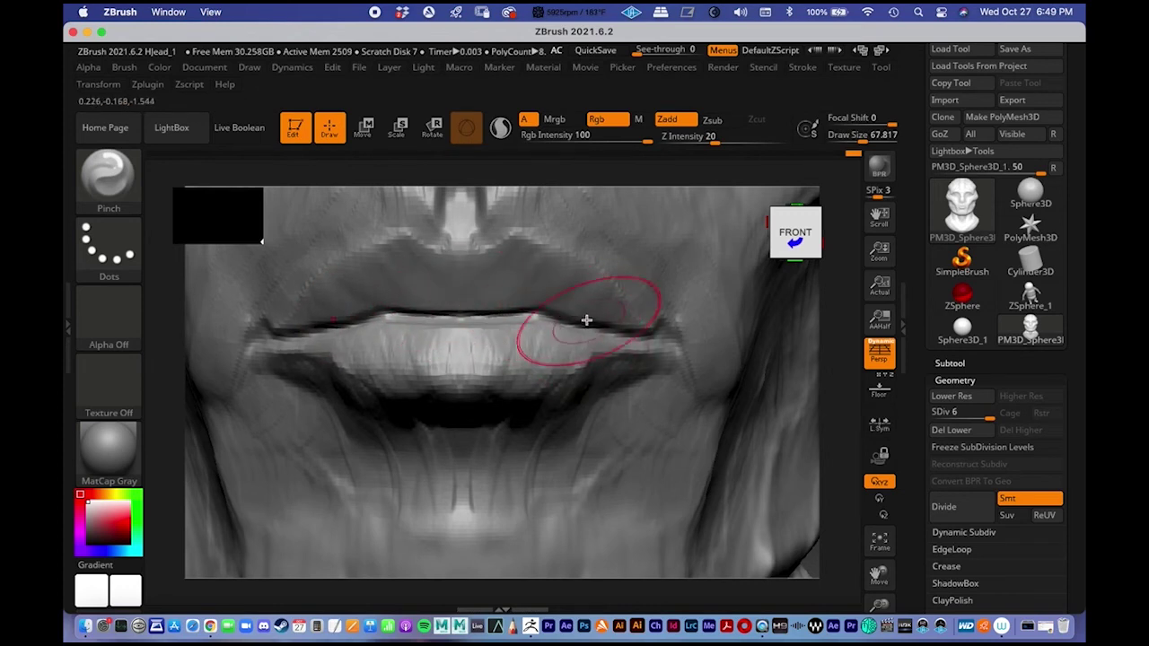
{"action": "mouse_move", "coordinate": [604, 326]}
{"action": "left_mouse_down"}
{"action": "mouse_move", "coordinate": [641, 333]}
{"action": "mouse_move", "coordinate": [621, 329]}
{"action": "left_mouse_up"}
{"action": "left_click_drag", "start_coordinate": [354, 321], "coordinate": [277, 337]}
{"action": "right_click_drag", "start_coordinate": [569, 353], "coordinate": [390, 278], "text": "alt"}
{"action": "right_click_drag", "start_coordinate": [635, 361], "coordinate": [623, 372], "text": "alt"}
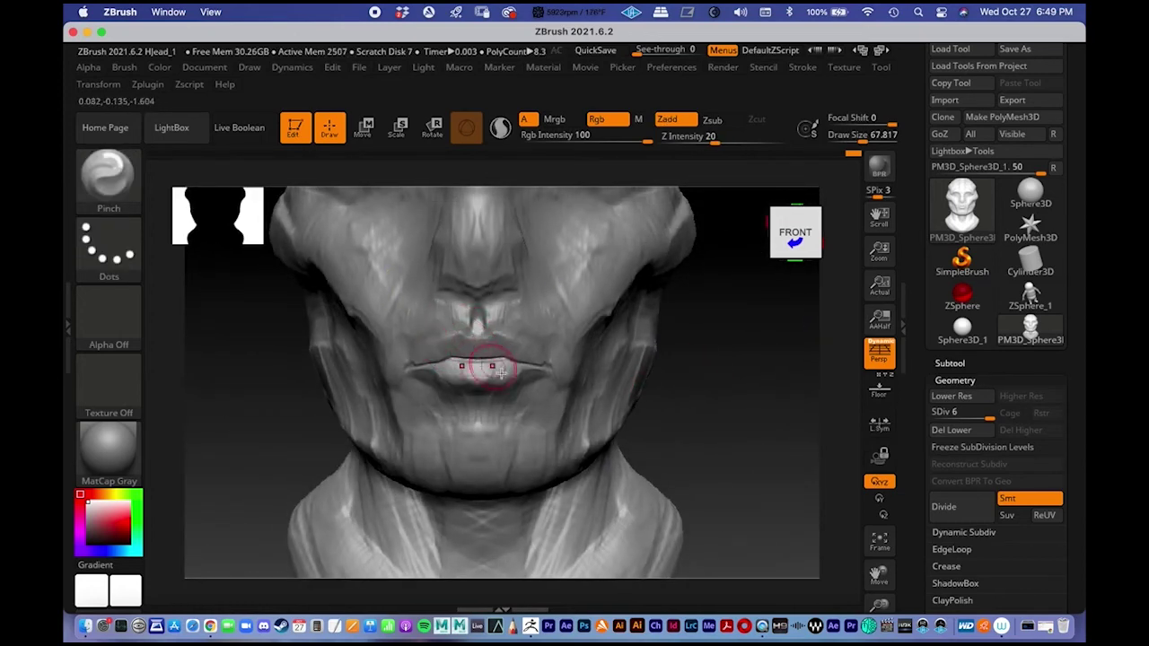
- Switch to the Move brush, set the draw size to about 124 and nudge the upper lip into shape
{"action": "key", "text": "space"}
{"action": "left_click", "coordinate": [409, 377]}
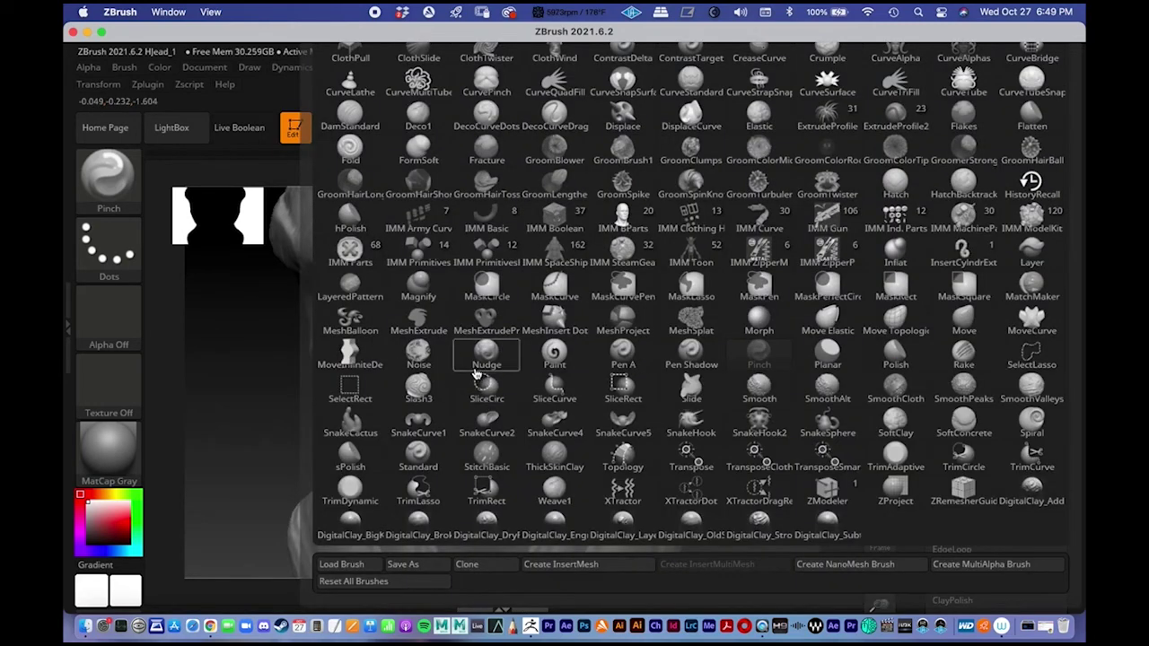
{"action": "key", "text": "m"}
{"action": "key", "text": "v"}
{"action": "key", "text": "space"}
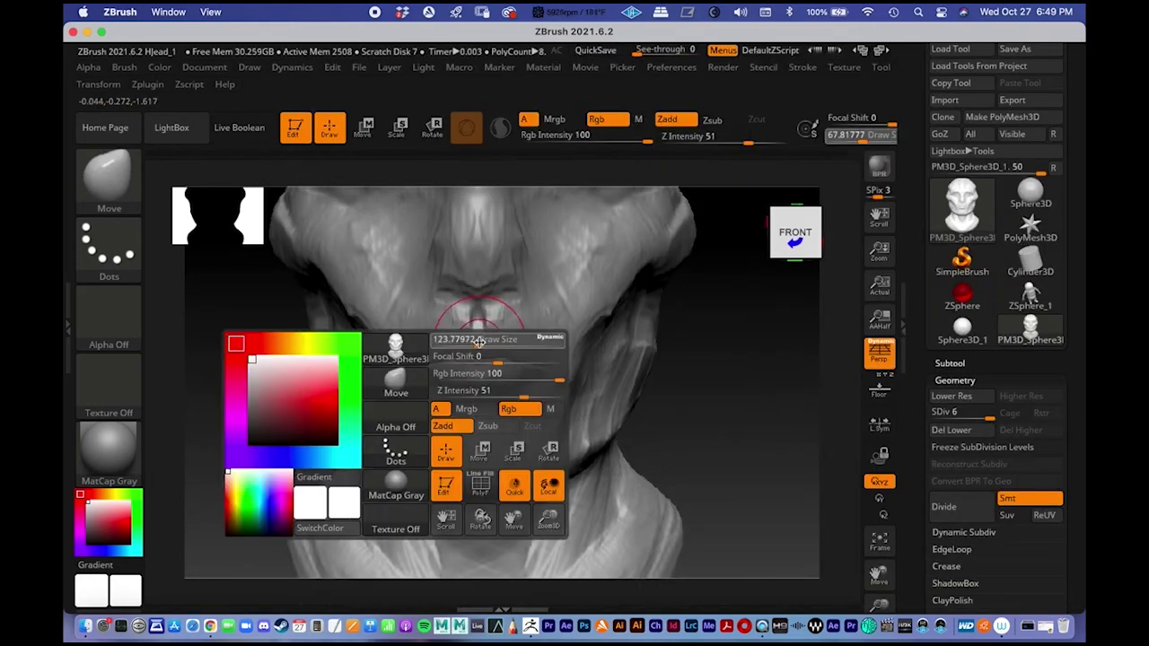
{"action": "left_click", "coordinate": [478, 342]}
{"action": "key", "text": "ctrl"}
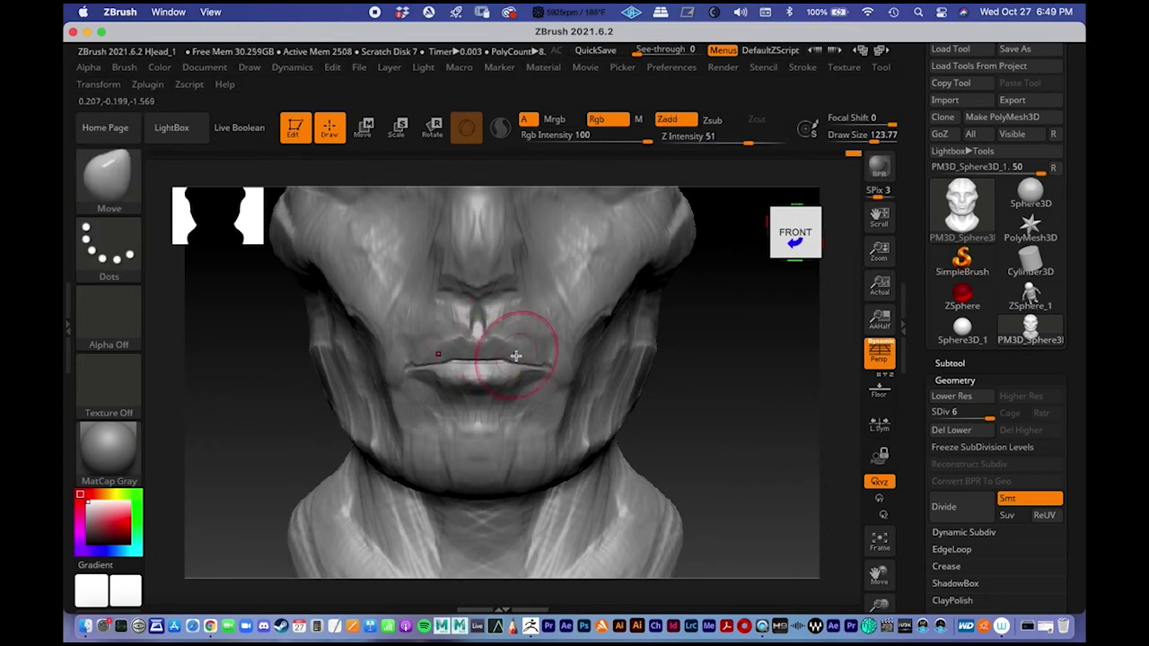
- Refine the lip contour with the Move brush at draw size about 54 from the front and about 71 from the side
{"action": "key", "text": "space"}
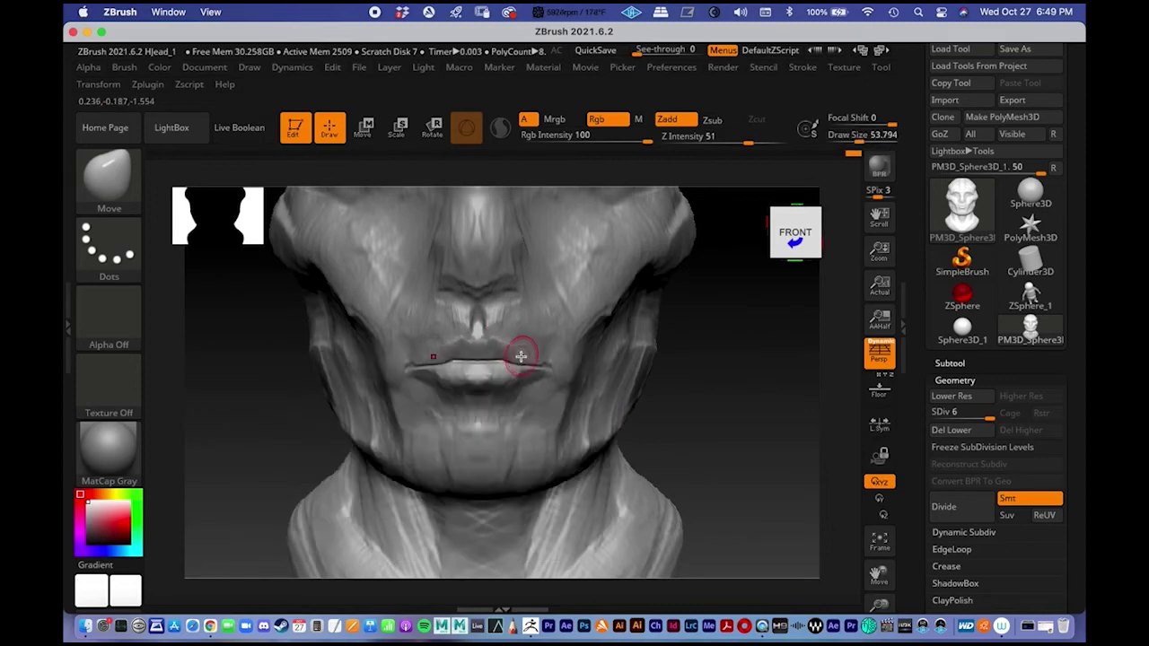
{"action": "mouse_move", "coordinate": [662, 414]}
{"action": "left_mouse_down"}
{"action": "mouse_move", "coordinate": [708, 415]}
{"action": "mouse_move", "coordinate": [649, 386]}
{"action": "mouse_move", "coordinate": [625, 399]}
{"action": "mouse_move", "coordinate": [680, 416]}
{"action": "mouse_move", "coordinate": [547, 338]}
{"action": "left_mouse_up"}
{"action": "key", "text": "space"}
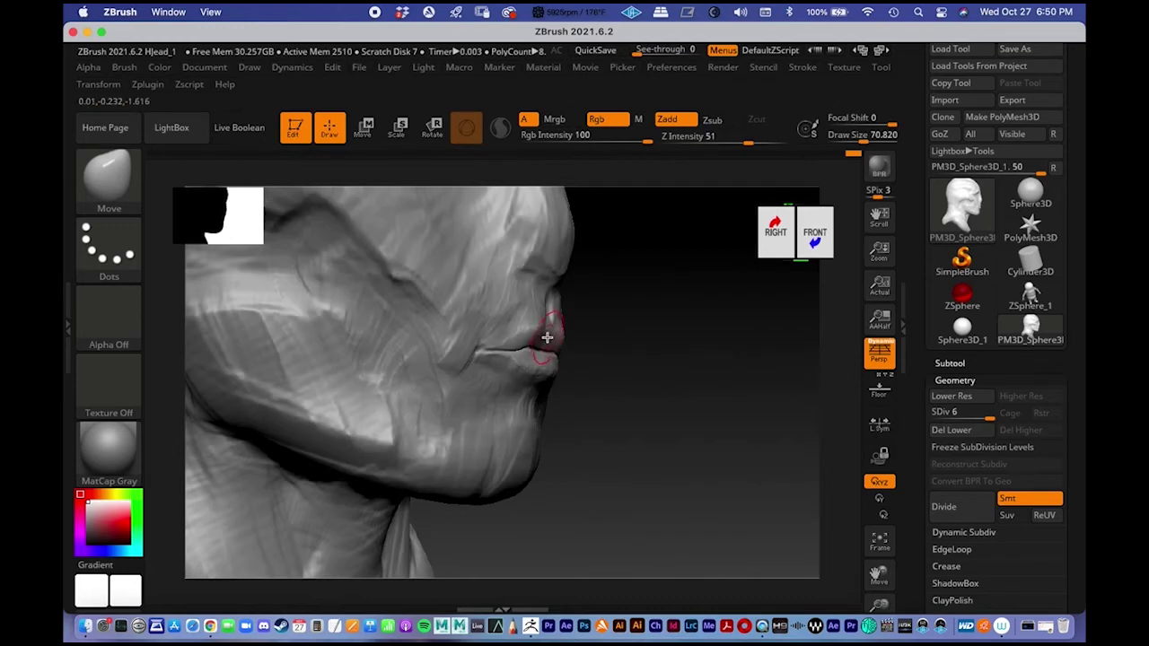
{"action": "mouse_move", "coordinate": [642, 393]}
{"action": "left_mouse_down"}
{"action": "mouse_move", "coordinate": [605, 390]}
{"action": "mouse_move", "coordinate": [626, 397]}
{"action": "left_mouse_up"}
{"action": "mouse_move", "coordinate": [653, 394]}
{"action": "right_mouse_down", "text": "ctrl"}
{"action": "mouse_move", "coordinate": [674, 362]}
{"action": "mouse_move", "coordinate": [631, 383]}
{"action": "mouse_move", "coordinate": [654, 404]}
{"action": "right_mouse_up", "text": "ctrl"}
{"action": "left_click_drag", "start_coordinate": [652, 404], "coordinate": [678, 395]}
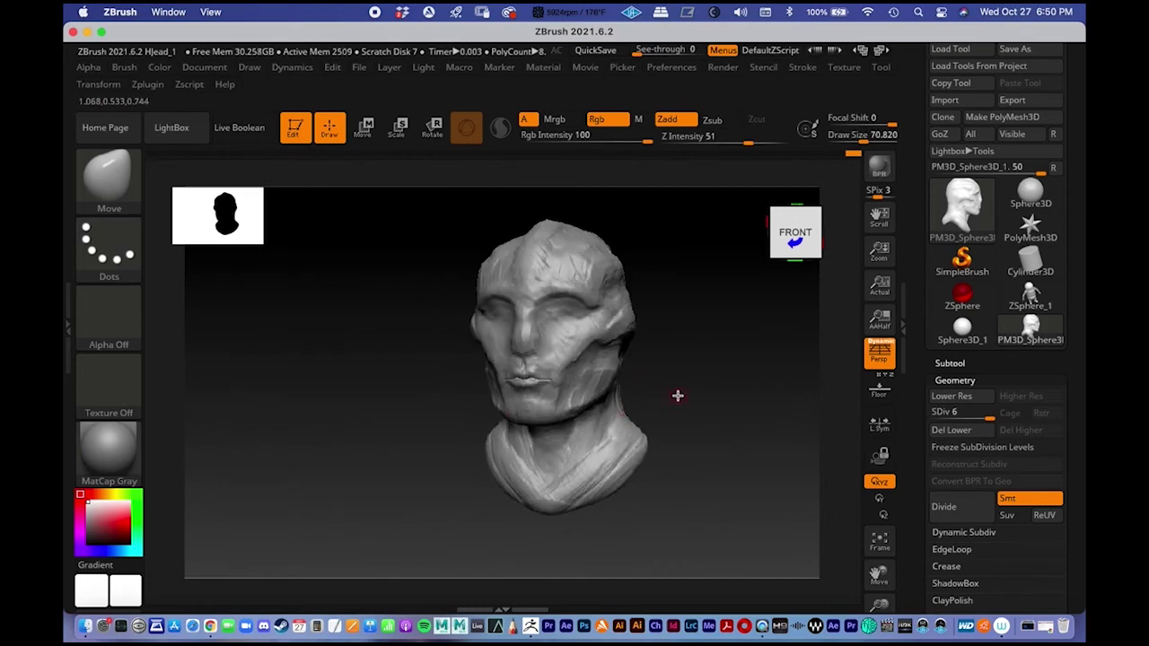
- Switch to the ClayTubes brush and build up the cheek between the nose and the mouth corner
{"action": "right_click_drag", "start_coordinate": [671, 384], "coordinate": [588, 409], "text": "alt"}
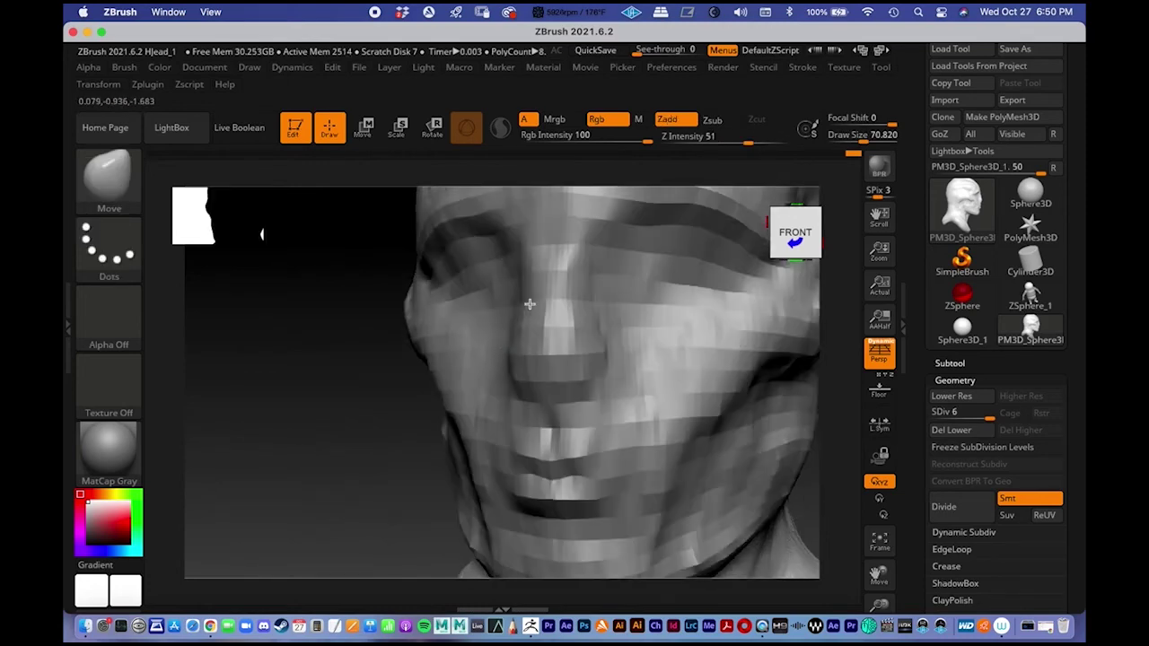
{"action": "right_click_drag", "start_coordinate": [531, 305], "coordinate": [503, 305], "text": "alt"}
{"action": "key", "text": "space"}
{"action": "left_click", "coordinate": [466, 403]}
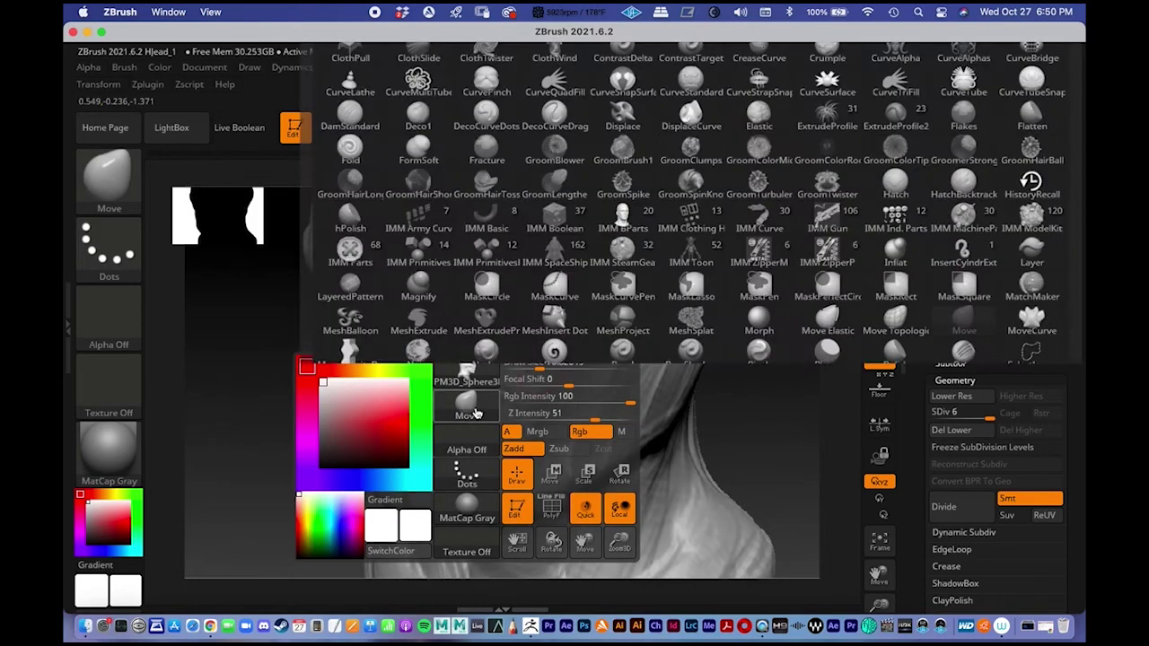
{"action": "key", "text": "c"}
{"action": "key", "text": "t"}
{"action": "mouse_move", "coordinate": [488, 315]}
{"action": "left_mouse_down"}
{"action": "mouse_move", "coordinate": [449, 315]}
{"action": "mouse_move", "coordinate": [493, 312]}
{"action": "mouse_move", "coordinate": [464, 329]}
{"action": "mouse_move", "coordinate": [498, 333]}
{"action": "mouse_move", "coordinate": [488, 313]}
{"action": "mouse_move", "coordinate": [532, 377]}
{"action": "mouse_move", "coordinate": [508, 358]}
{"action": "mouse_move", "coordinate": [546, 326]}
{"action": "mouse_move", "coordinate": [554, 357]}
{"action": "left_mouse_up"}
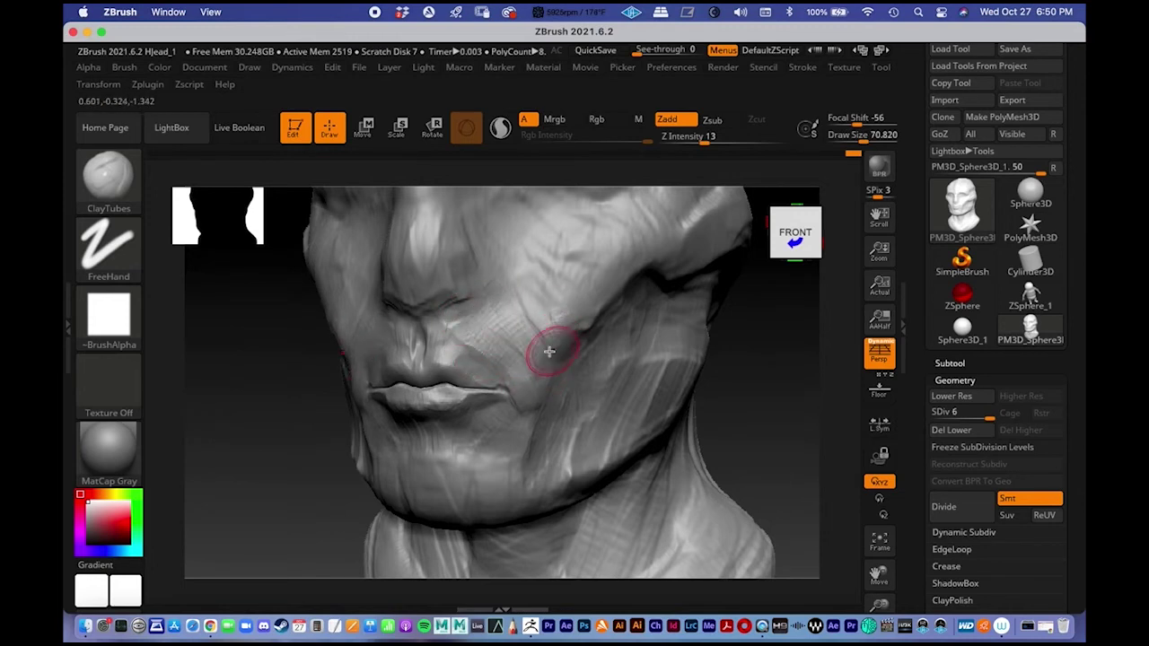
- Set the ClayTubes draw size to about 120 and add clay to the cheekbone below the eye
{"action": "right_click_drag", "start_coordinate": [557, 416], "coordinate": [474, 282], "text": "ctrl"}
{"action": "right_click_drag", "start_coordinate": [538, 314], "coordinate": [679, 365], "text": "shift"}
{"action": "right_click_drag", "start_coordinate": [620, 324], "coordinate": [670, 298], "text": "alt"}
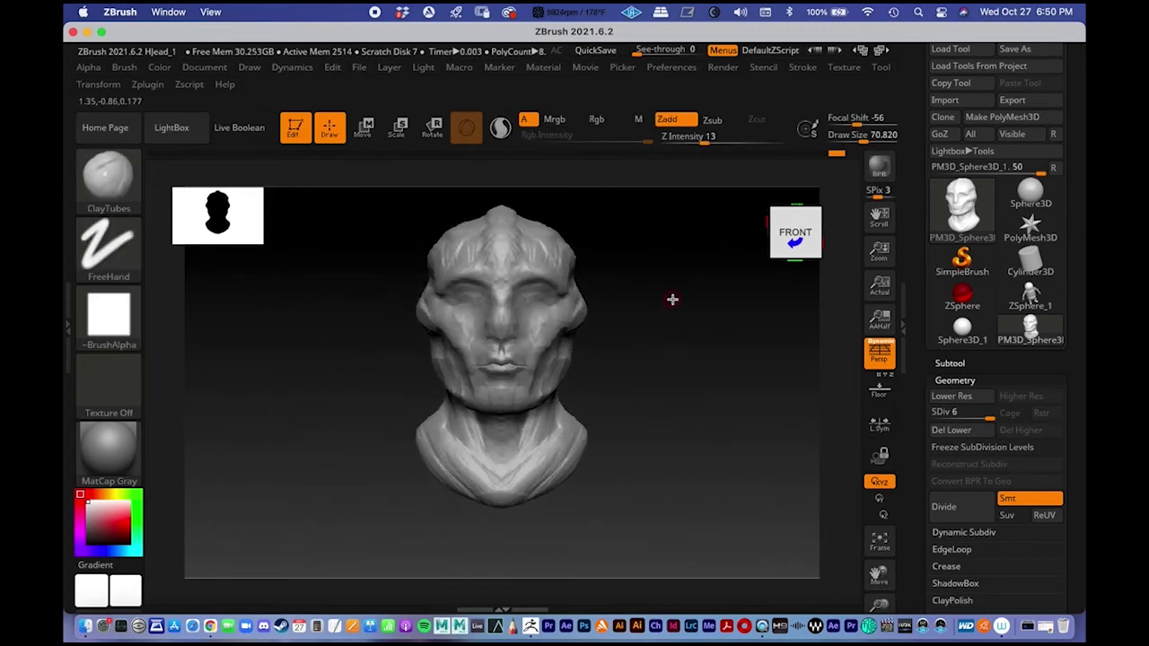
{"action": "right_click_drag", "start_coordinate": [629, 331], "coordinate": [680, 337]}
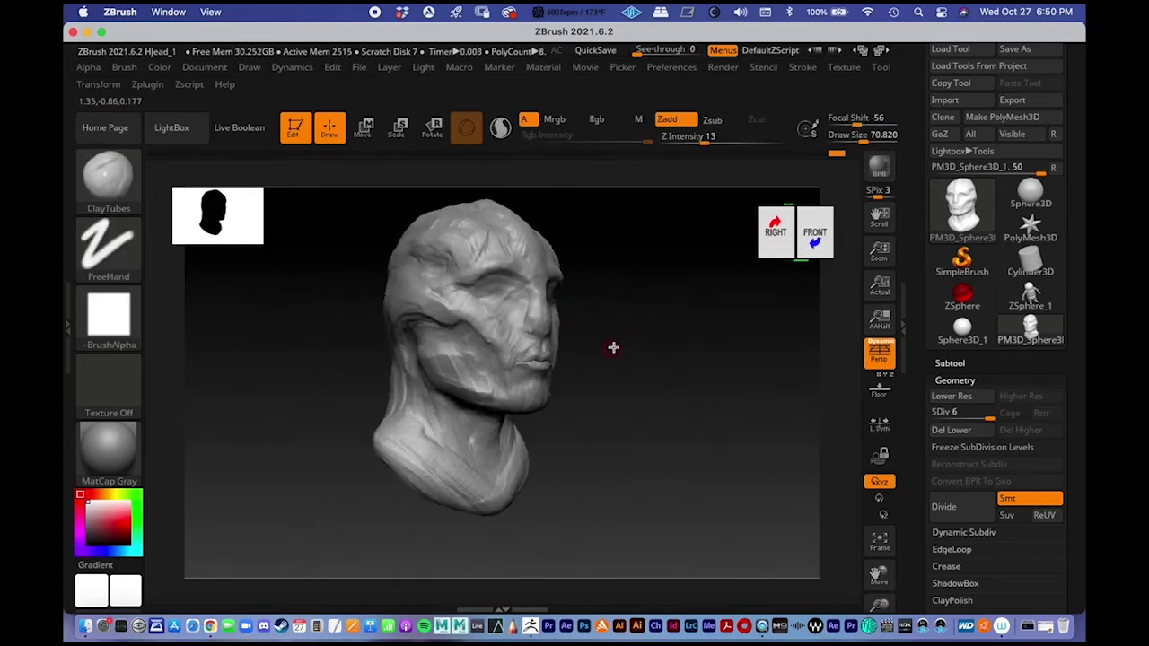
{"action": "right_click_drag", "start_coordinate": [608, 351], "coordinate": [452, 328]}
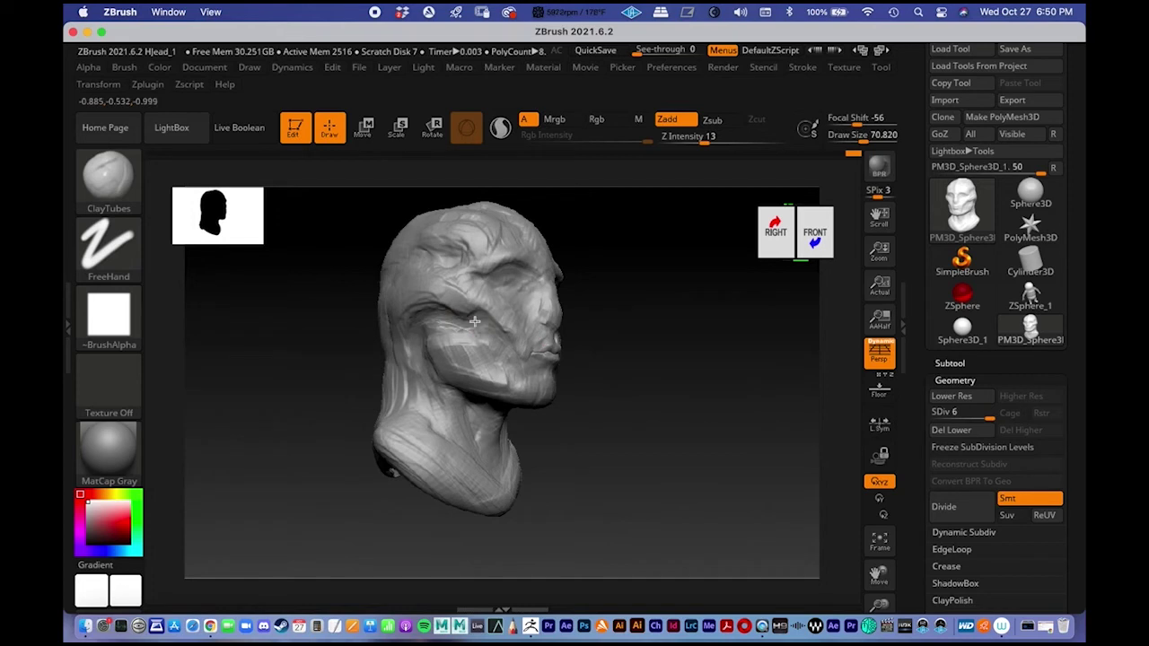
{"action": "mouse_move", "coordinate": [600, 380]}
{"action": "right_mouse_down"}
{"action": "mouse_move", "coordinate": [673, 388]}
{"action": "mouse_move", "coordinate": [608, 360]}
{"action": "right_mouse_up"}
{"action": "key", "text": "space"}
{"action": "mouse_move", "coordinate": [500, 323]}
{"action": "left_mouse_down"}
{"action": "mouse_move", "coordinate": [512, 323]}
{"action": "mouse_move", "coordinate": [516, 302]}
{"action": "left_mouse_up"}
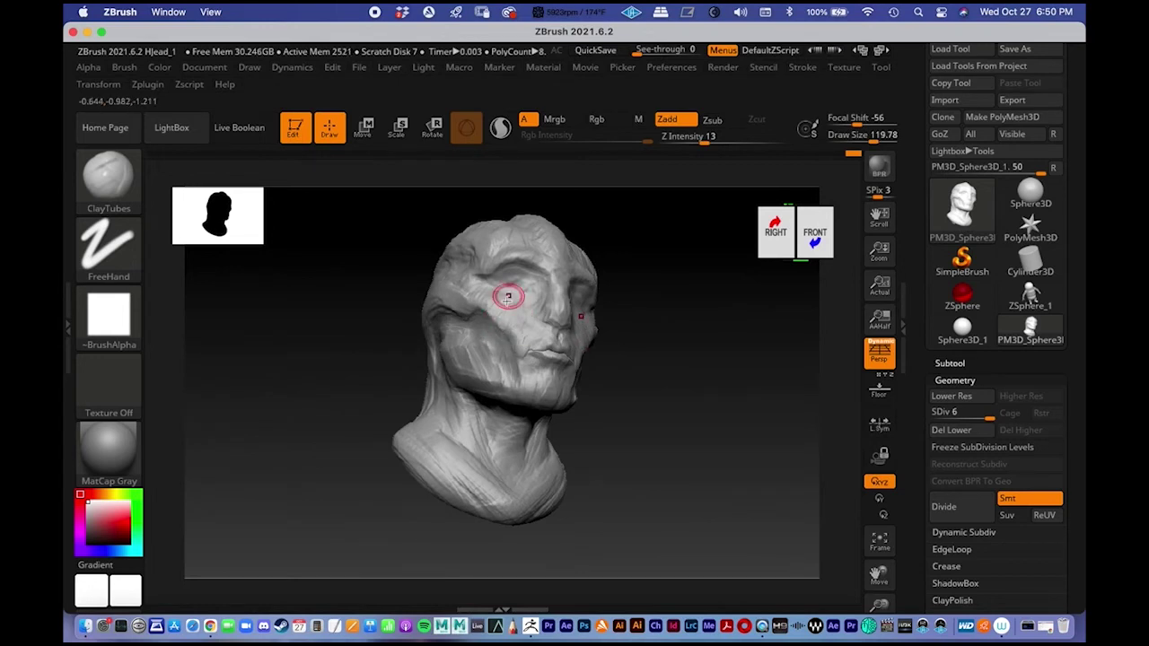
- Stroke clay along the hollow under the cheekbone toward the front of the cheek
{"action": "mouse_move", "coordinate": [651, 374]}
{"action": "right_mouse_down"}
{"action": "mouse_move", "coordinate": [652, 400]}
{"action": "mouse_move", "coordinate": [686, 398]}
{"action": "mouse_move", "coordinate": [675, 352]}
{"action": "mouse_move", "coordinate": [605, 327]}
{"action": "mouse_move", "coordinate": [432, 302]}
{"action": "mouse_move", "coordinate": [520, 264]}
{"action": "right_mouse_up"}
{"action": "key", "text": "ctrl"}
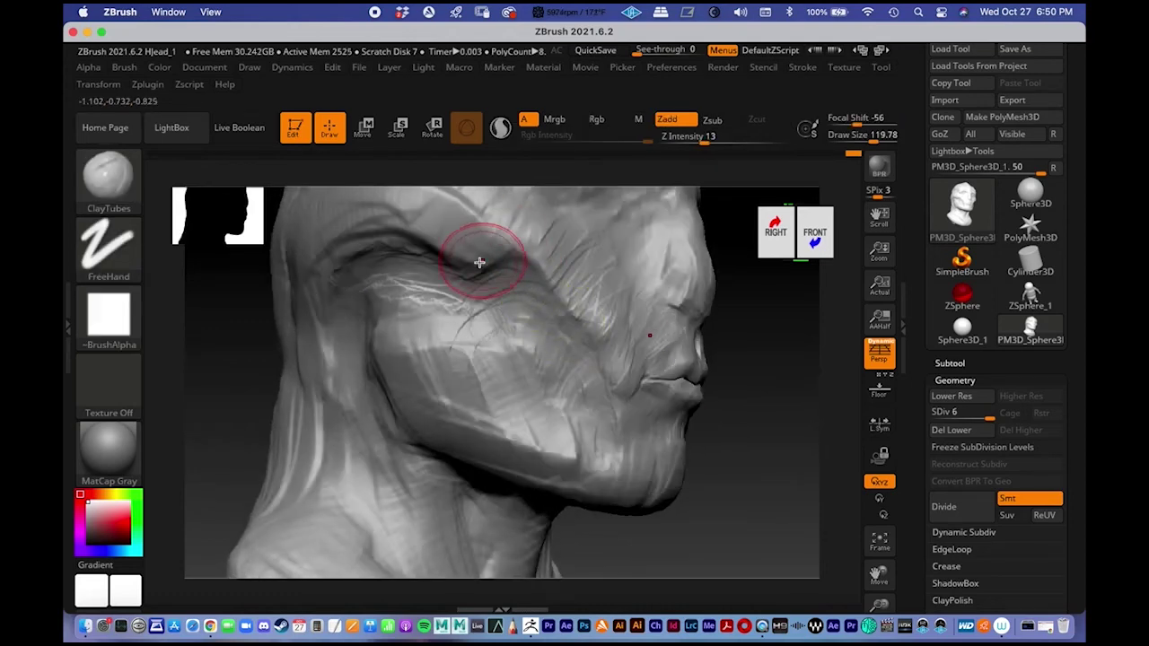
{"action": "mouse_move", "coordinate": [466, 240]}
{"action": "left_mouse_down"}
{"action": "mouse_move", "coordinate": [516, 218]}
{"action": "mouse_move", "coordinate": [480, 235]}
{"action": "mouse_move", "coordinate": [575, 244]}
{"action": "mouse_move", "coordinate": [540, 255]}
{"action": "mouse_move", "coordinate": [585, 279]}
{"action": "left_mouse_up"}
{"action": "left_click_drag", "start_coordinate": [494, 282], "coordinate": [521, 292]}
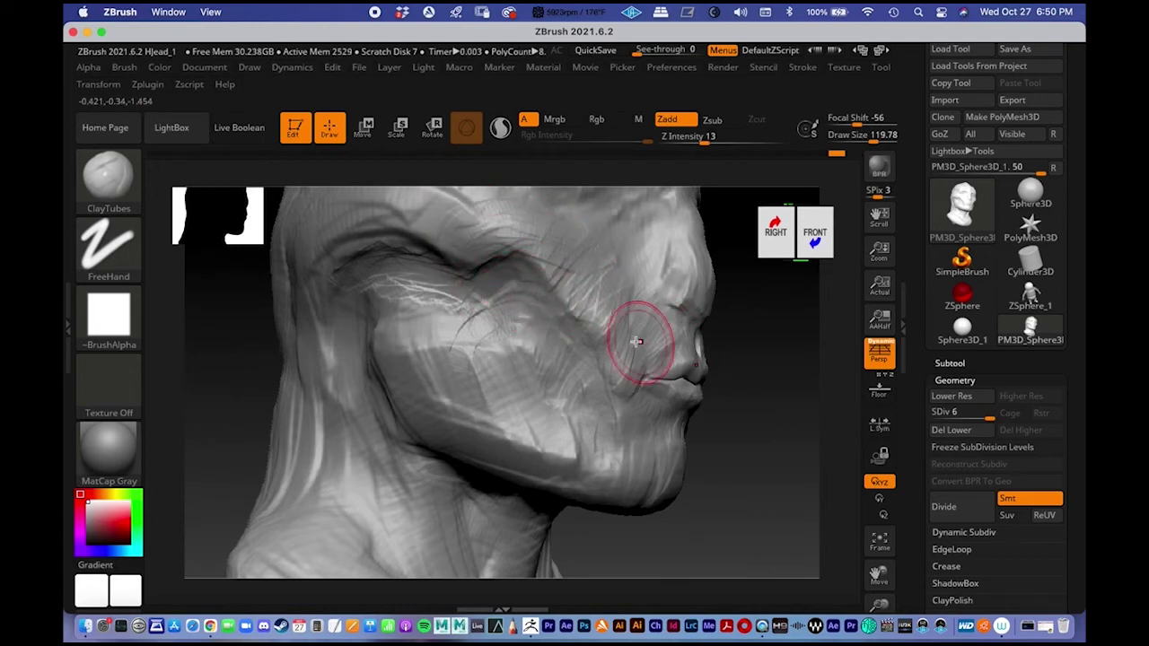
- Build up the jaw muscle with strokes from under the cheekbone down to the lower jaw edge
{"action": "mouse_move", "coordinate": [393, 293]}
{"action": "left_mouse_down"}
{"action": "mouse_move", "coordinate": [418, 398]}
{"action": "mouse_move", "coordinate": [440, 400]}
{"action": "mouse_move", "coordinate": [447, 334]}
{"action": "mouse_move", "coordinate": [475, 307]}
{"action": "mouse_move", "coordinate": [486, 345]}
{"action": "left_mouse_up"}
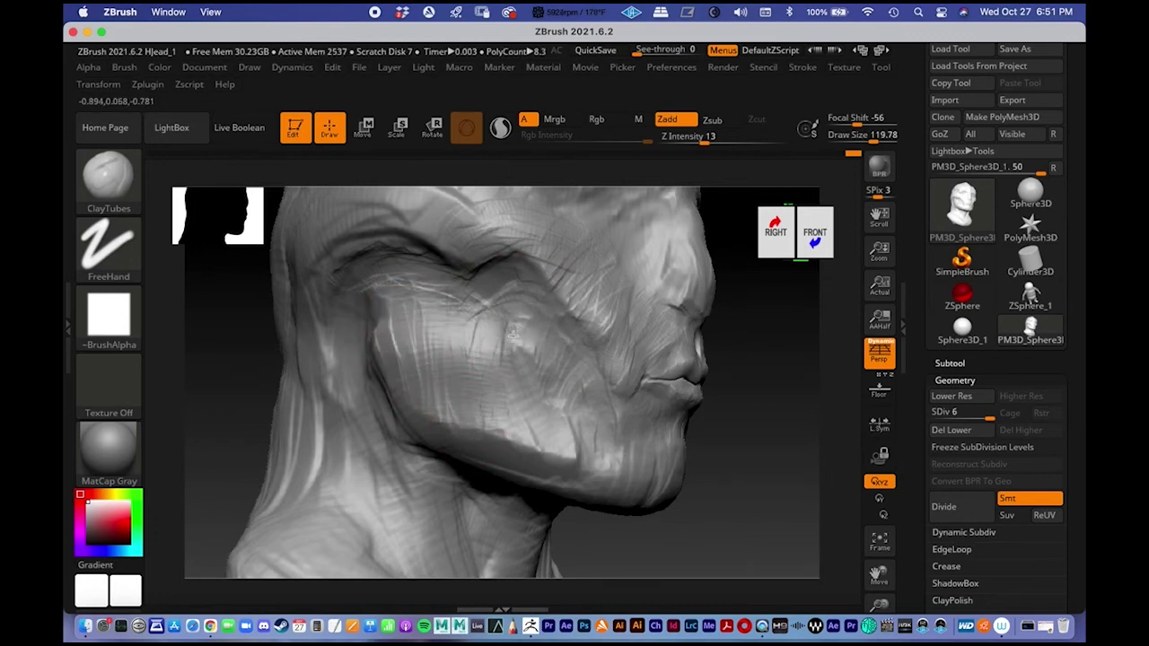
{"action": "left_click_drag", "start_coordinate": [516, 383], "coordinate": [547, 384]}
{"action": "mouse_move", "coordinate": [738, 483]}
{"action": "left_mouse_down"}
{"action": "mouse_move", "coordinate": [698, 484]}
{"action": "mouse_move", "coordinate": [583, 374]}
{"action": "mouse_move", "coordinate": [670, 379]}
{"action": "mouse_move", "coordinate": [631, 382]}
{"action": "mouse_move", "coordinate": [638, 415]}
{"action": "mouse_move", "coordinate": [452, 415]}
{"action": "left_mouse_up"}
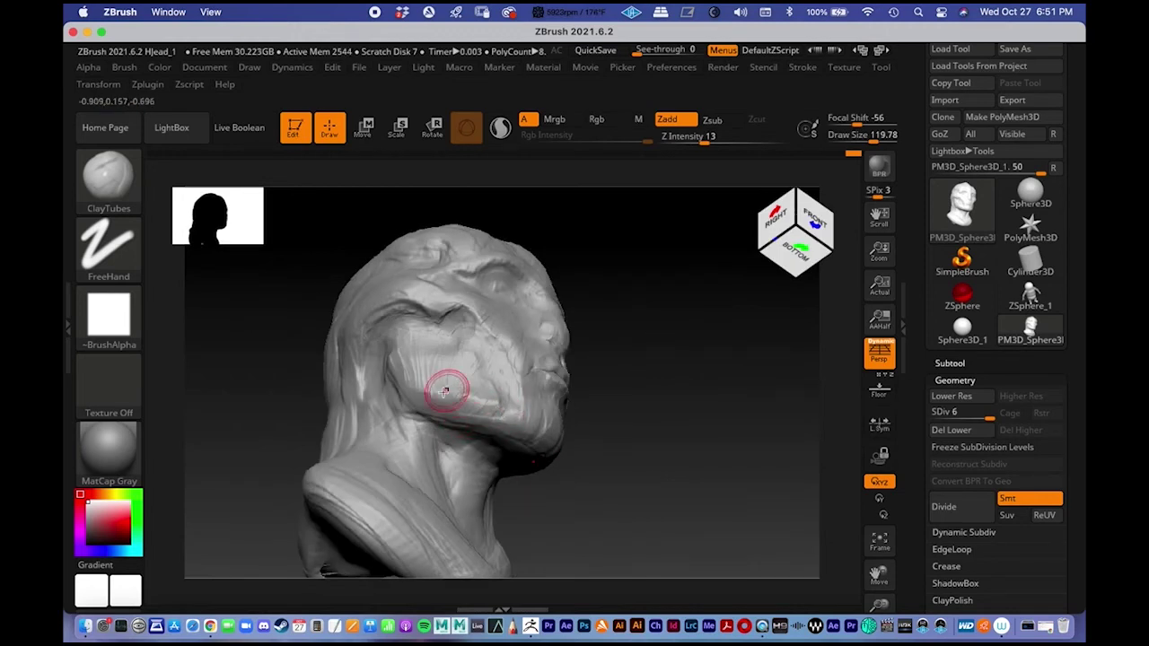
{"action": "left_click_drag", "start_coordinate": [423, 386], "coordinate": [475, 386]}
{"action": "mouse_move", "coordinate": [643, 426]}
{"action": "left_mouse_down"}
{"action": "mouse_move", "coordinate": [658, 477]}
{"action": "mouse_move", "coordinate": [623, 393]}
{"action": "mouse_move", "coordinate": [666, 386]}
{"action": "mouse_move", "coordinate": [569, 383]}
{"action": "mouse_move", "coordinate": [672, 380]}
{"action": "mouse_move", "coordinate": [496, 371]}
{"action": "left_mouse_up"}
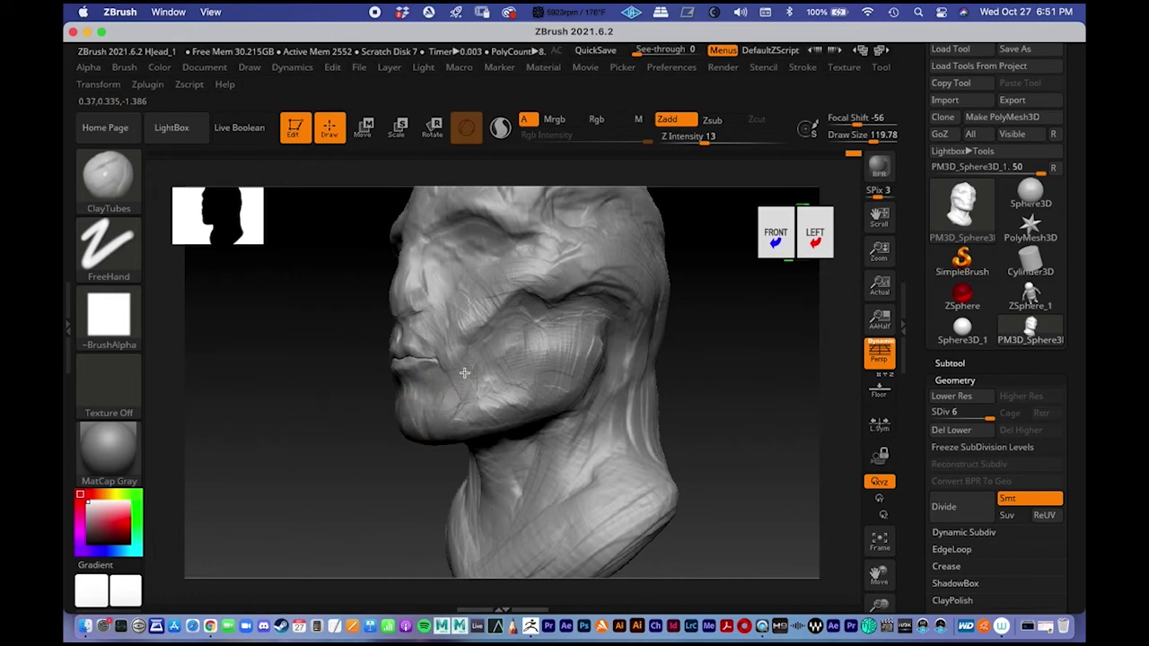
- Add clay to the lower jaw beside the chin and below the mouth corner, checking it from the front
{"action": "left_click_drag", "start_coordinate": [661, 379], "coordinate": [740, 386]}
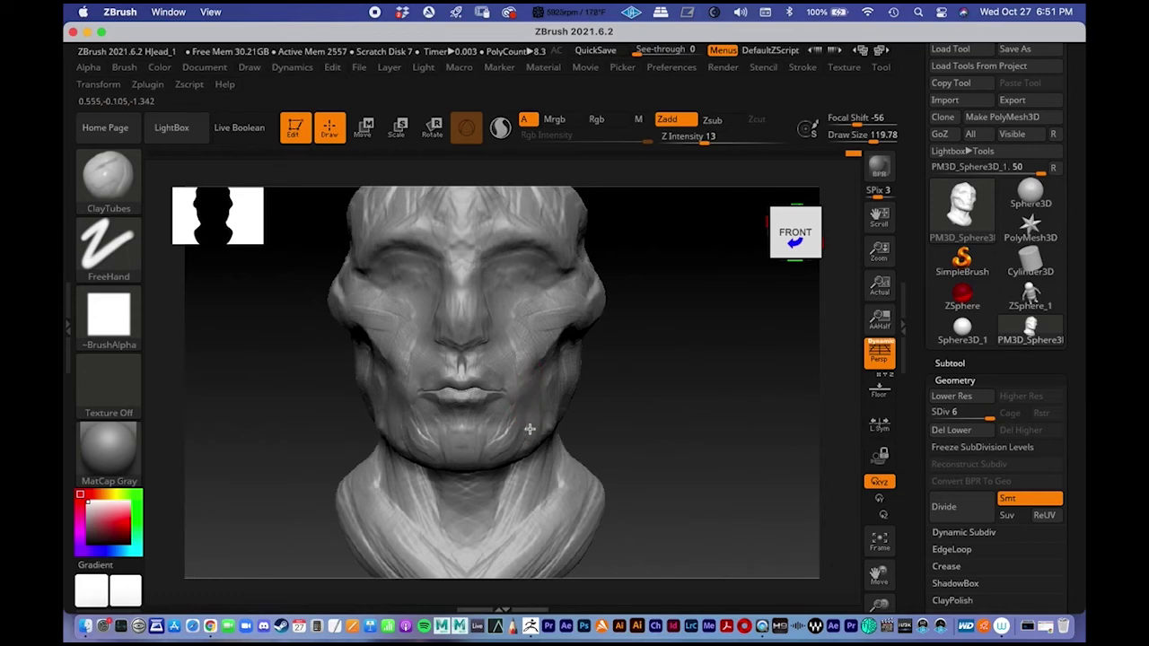
{"action": "left_click_drag", "start_coordinate": [689, 419], "coordinate": [559, 380]}
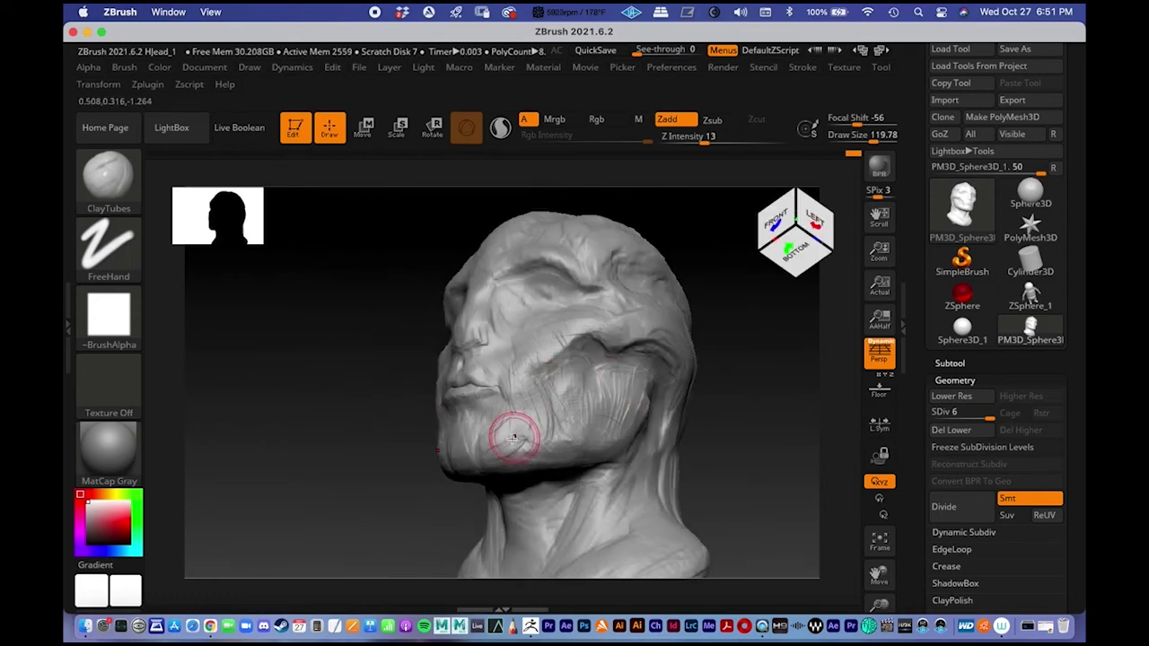
{"action": "left_click_drag", "start_coordinate": [484, 434], "coordinate": [513, 449]}
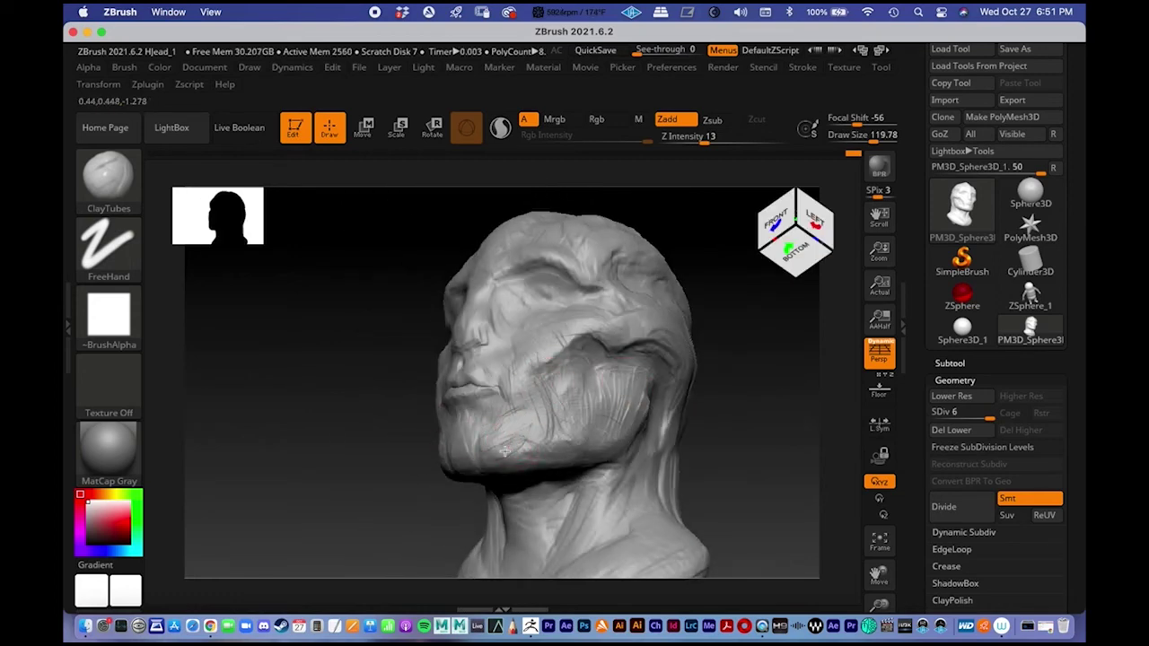
{"action": "left_click_drag", "start_coordinate": [724, 425], "coordinate": [728, 456], "text": "shift"}
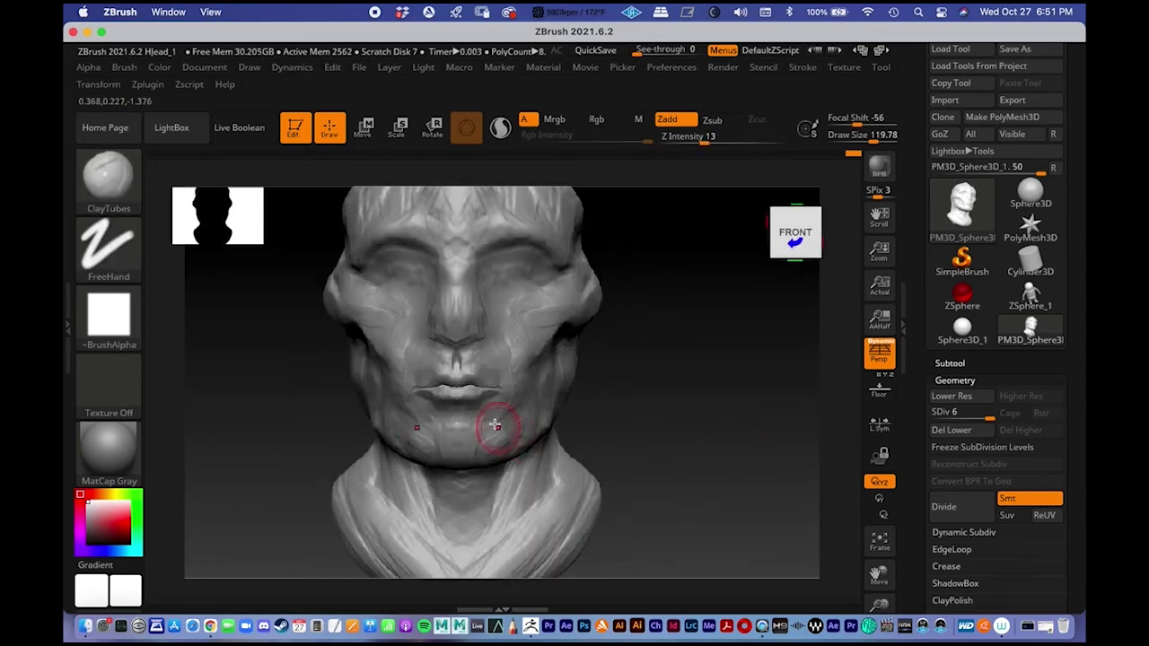
- Add clay strokes around the inner and outer corners of the eye socket and the upper cheekbone
{"action": "mouse_move", "coordinate": [668, 345]}
{"action": "left_mouse_down"}
{"action": "mouse_move", "coordinate": [690, 385]}
{"action": "mouse_move", "coordinate": [658, 393]}
{"action": "mouse_move", "coordinate": [587, 320]}
{"action": "left_mouse_up"}
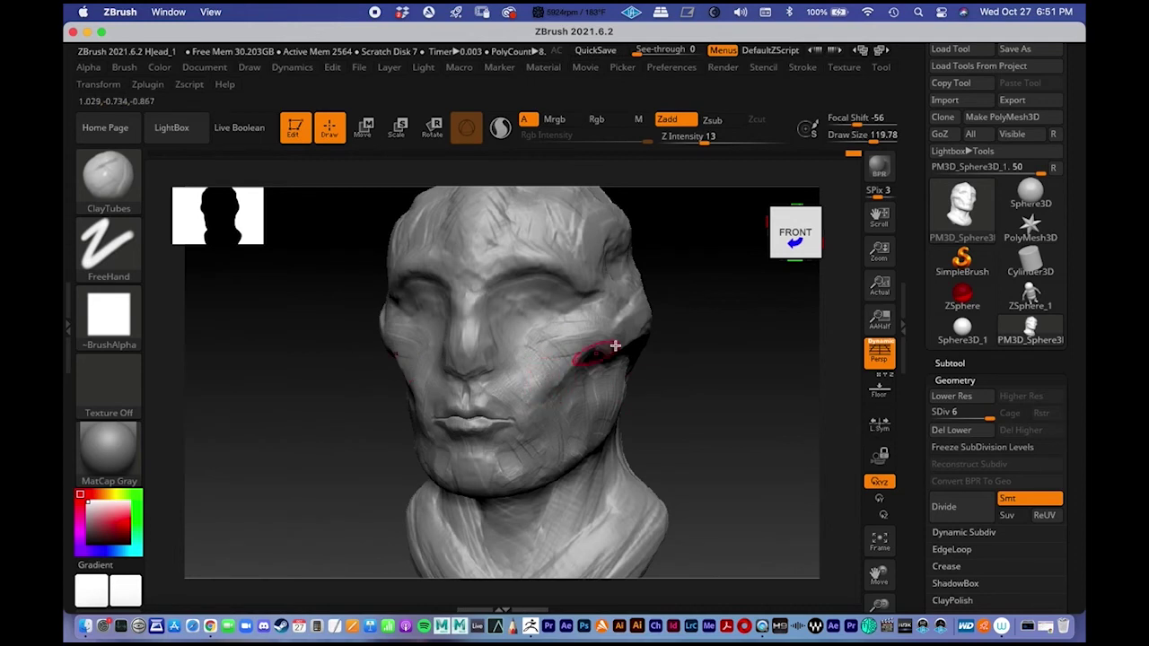
{"action": "mouse_move", "coordinate": [514, 296]}
{"action": "left_mouse_down"}
{"action": "mouse_move", "coordinate": [499, 290]}
{"action": "mouse_move", "coordinate": [494, 305]}
{"action": "left_mouse_up"}
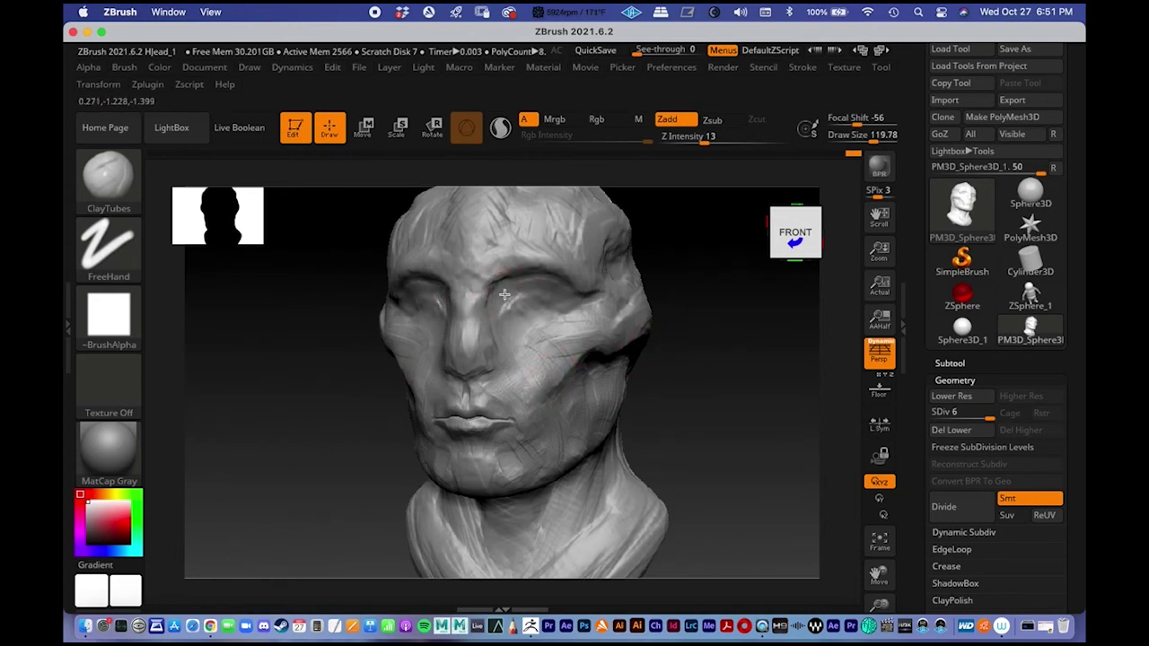
{"action": "mouse_move", "coordinate": [739, 343]}
{"action": "left_mouse_down"}
{"action": "mouse_move", "coordinate": [731, 358]}
{"action": "mouse_move", "coordinate": [710, 300]}
{"action": "left_mouse_up"}
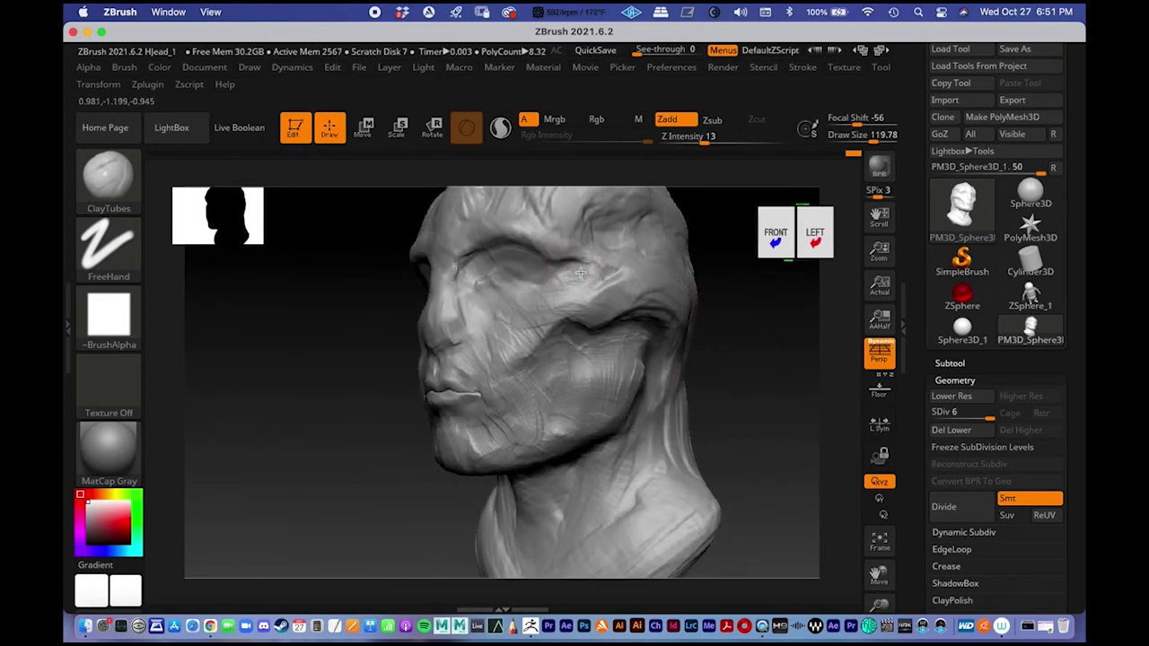
- Sculpt long vertical strokes down the neck directly behind the jaw
{"action": "right_click_drag", "start_coordinate": [639, 343], "coordinate": [572, 351], "text": "ctrl"}
{"action": "mouse_move", "coordinate": [713, 374]}
{"action": "left_mouse_down"}
{"action": "mouse_move", "coordinate": [637, 354]}
{"action": "mouse_move", "coordinate": [677, 341]}
{"action": "mouse_move", "coordinate": [592, 321]}
{"action": "mouse_move", "coordinate": [608, 341]}
{"action": "left_mouse_up"}
{"action": "mouse_move", "coordinate": [573, 298]}
{"action": "left_mouse_down"}
{"action": "mouse_move", "coordinate": [588, 325]}
{"action": "mouse_move", "coordinate": [582, 428]}
{"action": "left_mouse_up"}
{"action": "left_click_drag", "start_coordinate": [581, 374], "coordinate": [597, 453]}
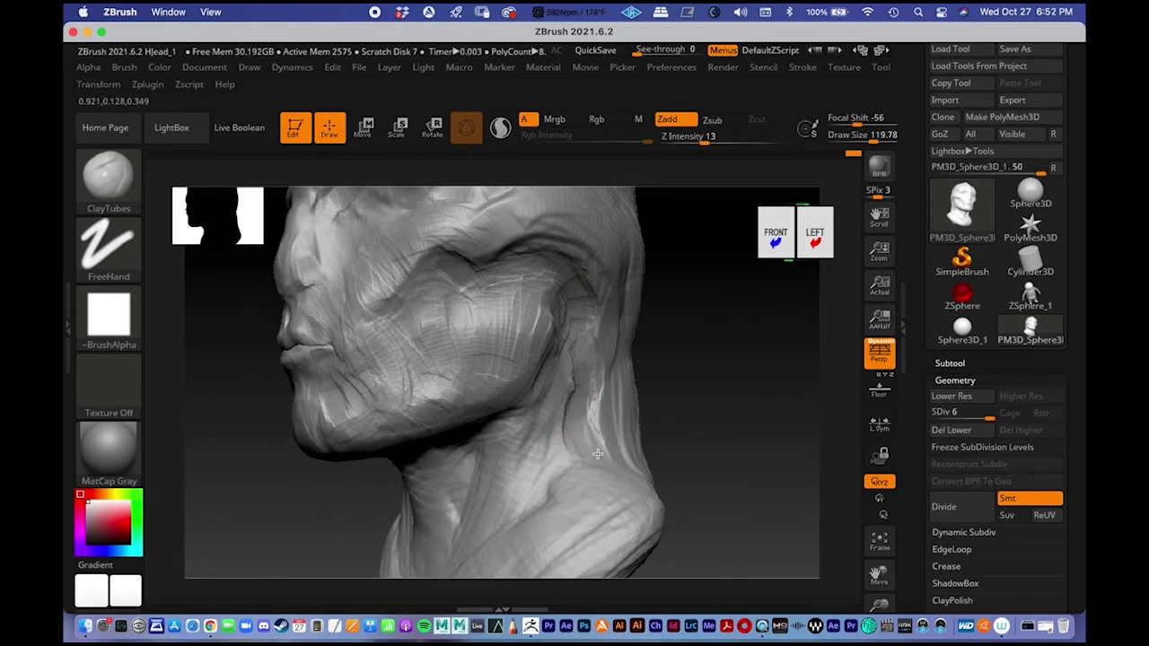
- Fill the side of the neck behind the jaw with short vertical strokes and diagonal muscle strokes toward the skull base
{"action": "mouse_move", "coordinate": [696, 334]}
{"action": "left_mouse_down"}
{"action": "mouse_move", "coordinate": [724, 341]}
{"action": "mouse_move", "coordinate": [628, 341]}
{"action": "left_mouse_up"}
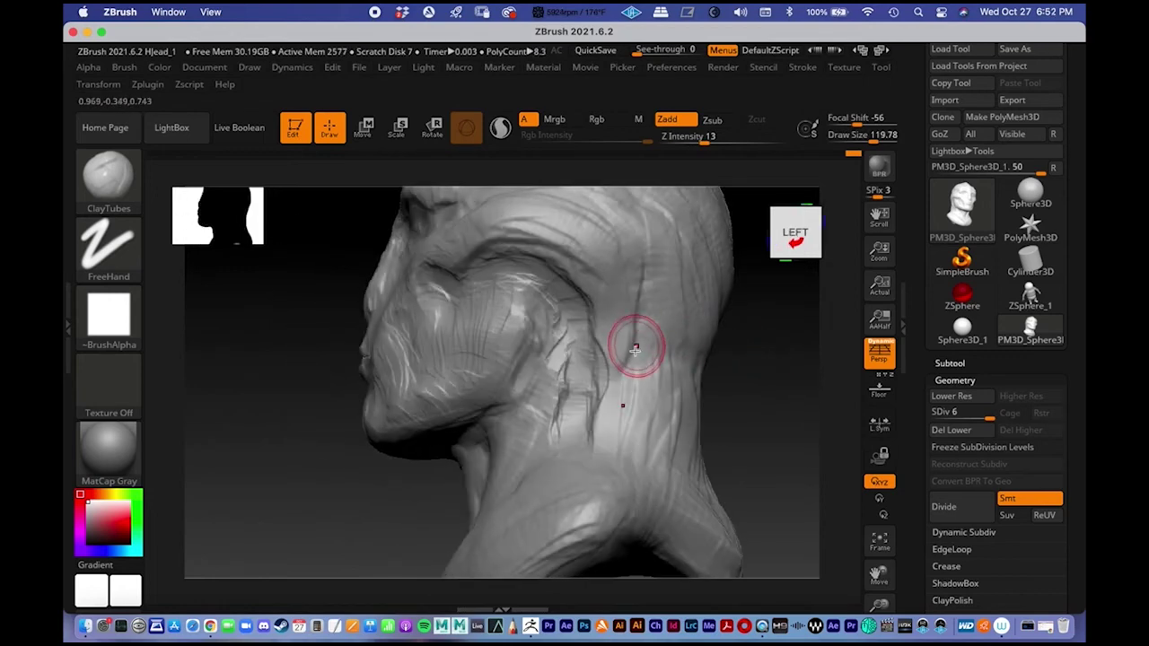
{"action": "left_click_drag", "start_coordinate": [584, 381], "coordinate": [582, 404]}
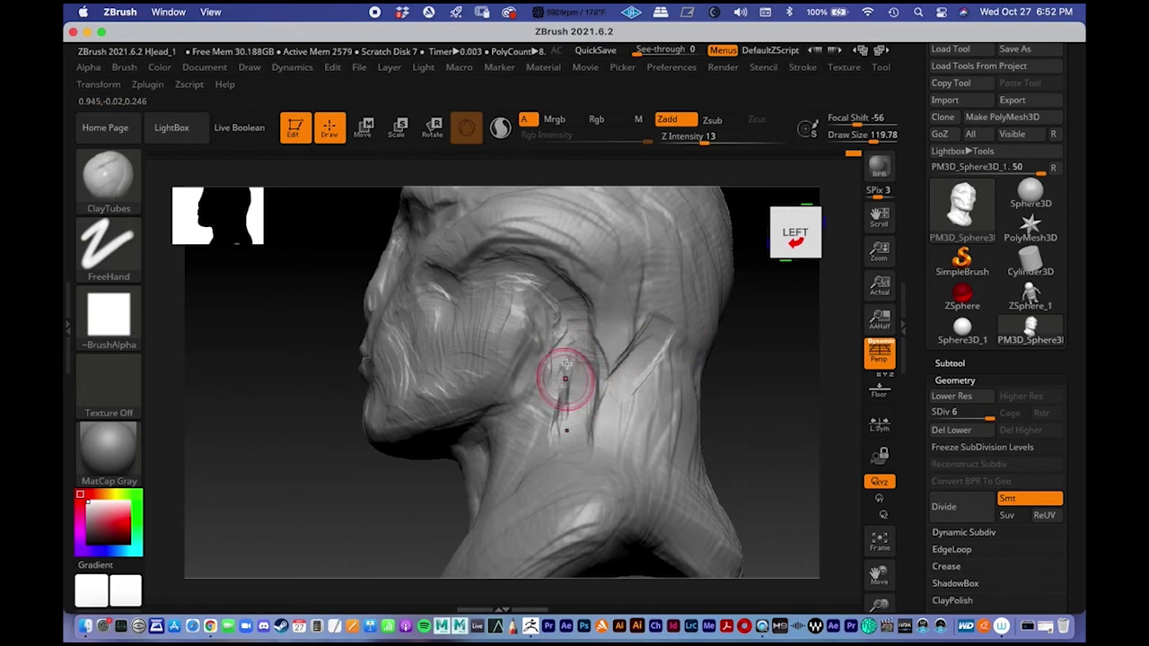
{"action": "left_click_drag", "start_coordinate": [565, 354], "coordinate": [562, 385]}
{"action": "mouse_move", "coordinate": [574, 331]}
{"action": "left_mouse_down"}
{"action": "mouse_move", "coordinate": [548, 303]}
{"action": "mouse_move", "coordinate": [562, 336]}
{"action": "mouse_move", "coordinate": [551, 425]}
{"action": "mouse_move", "coordinate": [565, 398]}
{"action": "left_mouse_up"}
{"action": "mouse_move", "coordinate": [685, 326]}
{"action": "left_mouse_down"}
{"action": "mouse_move", "coordinate": [653, 297]}
{"action": "mouse_move", "coordinate": [638, 334]}
{"action": "mouse_move", "coordinate": [677, 321]}
{"action": "left_mouse_up"}
{"action": "left_click_drag", "start_coordinate": [635, 356], "coordinate": [680, 325]}
{"action": "left_click_drag", "start_coordinate": [639, 400], "coordinate": [678, 308]}
- Build up the area between the outer eye corner and the temple
{"action": "mouse_move", "coordinate": [321, 436]}
{"action": "left_mouse_down"}
{"action": "mouse_move", "coordinate": [416, 370]}
{"action": "mouse_move", "coordinate": [336, 315]}
{"action": "mouse_move", "coordinate": [616, 367]}
{"action": "mouse_move", "coordinate": [534, 349]}
{"action": "mouse_move", "coordinate": [567, 324]}
{"action": "left_mouse_up"}
{"action": "right_click_drag", "start_coordinate": [383, 288], "coordinate": [454, 320], "text": "ctrl"}
{"action": "left_click_drag", "start_coordinate": [438, 308], "coordinate": [454, 317]}
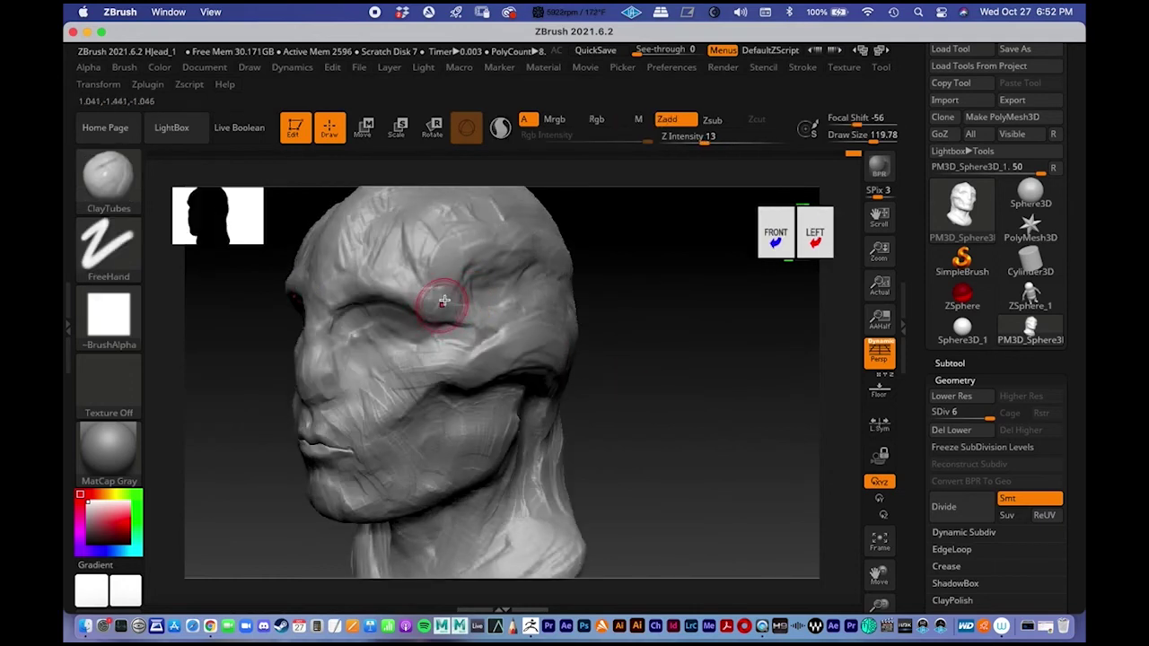
{"action": "left_click_drag", "start_coordinate": [591, 381], "coordinate": [654, 382], "text": "shift"}
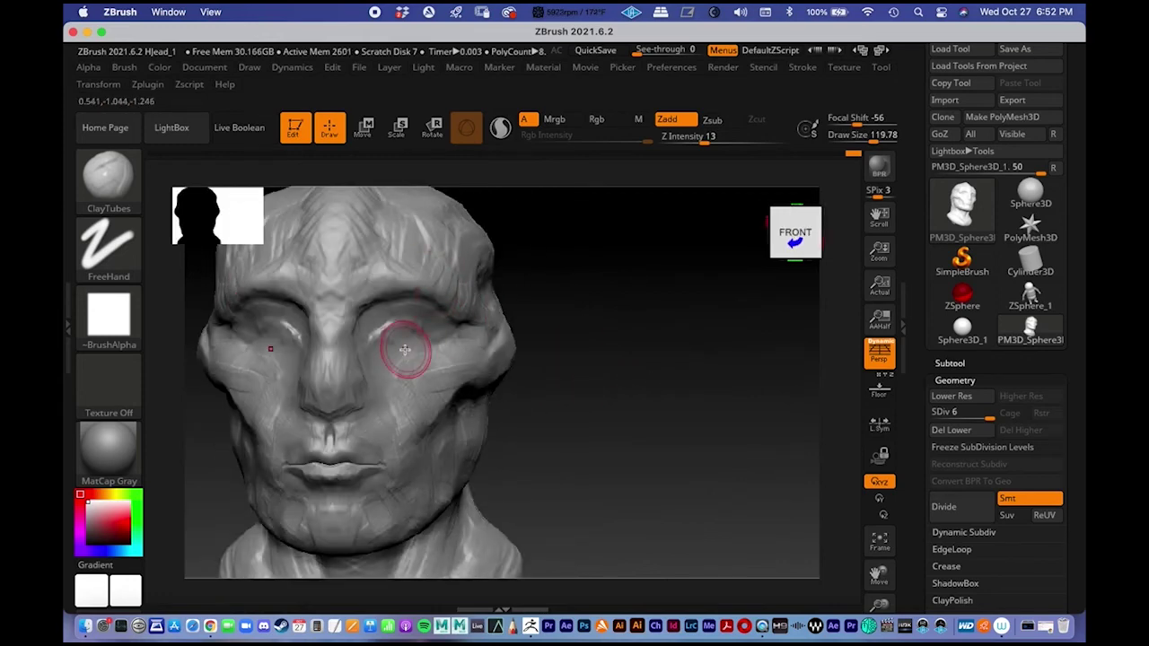
- Set the draw size to about 74 and add clay below the inner eye corners and along the nose sides
{"action": "key", "text": "space"}
{"action": "left_click_drag", "start_coordinate": [402, 346], "coordinate": [391, 345]}
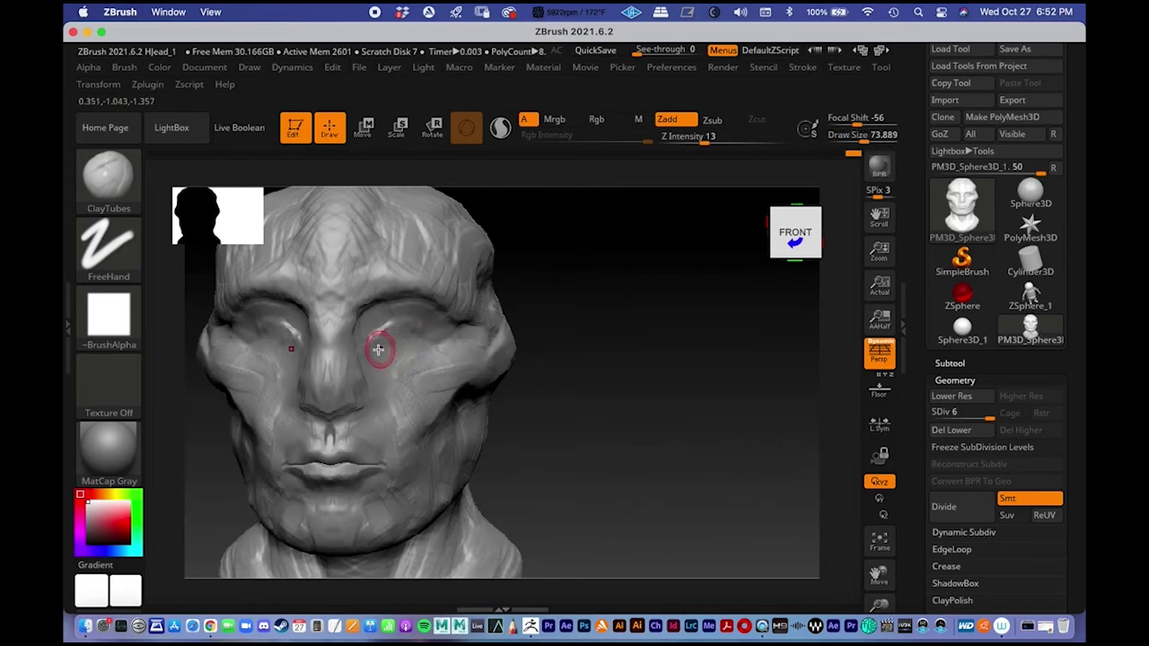
{"action": "mouse_move", "coordinate": [545, 348]}
{"action": "left_mouse_down", "text": "alt"}
{"action": "mouse_move", "coordinate": [576, 337]}
{"action": "mouse_move", "coordinate": [476, 350]}
{"action": "left_mouse_up", "text": "alt"}
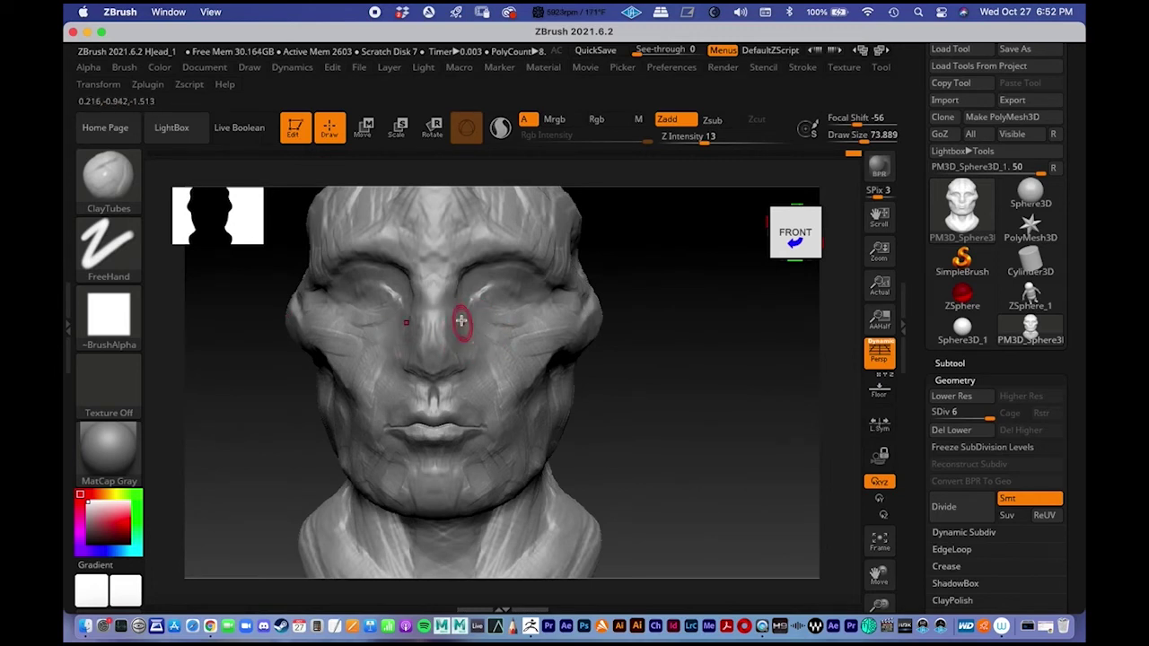
{"action": "left_click_drag", "start_coordinate": [639, 423], "coordinate": [671, 444]}
{"action": "mouse_move", "coordinate": [652, 398]}
{"action": "left_mouse_down"}
{"action": "mouse_move", "coordinate": [625, 403]}
{"action": "mouse_move", "coordinate": [622, 379]}
{"action": "left_mouse_up"}
{"action": "left_click_drag", "start_coordinate": [365, 444], "coordinate": [528, 415]}
- Build up the cheek around the mouth corner and the side of the nose tip with ClayTubes strokes
{"action": "left_click_drag", "start_coordinate": [536, 335], "coordinate": [586, 363], "text": "alt"}
{"action": "right_click_drag", "start_coordinate": [489, 386], "coordinate": [587, 380]}
{"action": "right_click_drag", "start_coordinate": [509, 354], "coordinate": [682, 364], "text": "alt"}
{"action": "right_click_drag", "start_coordinate": [576, 370], "coordinate": [668, 319], "text": "alt"}
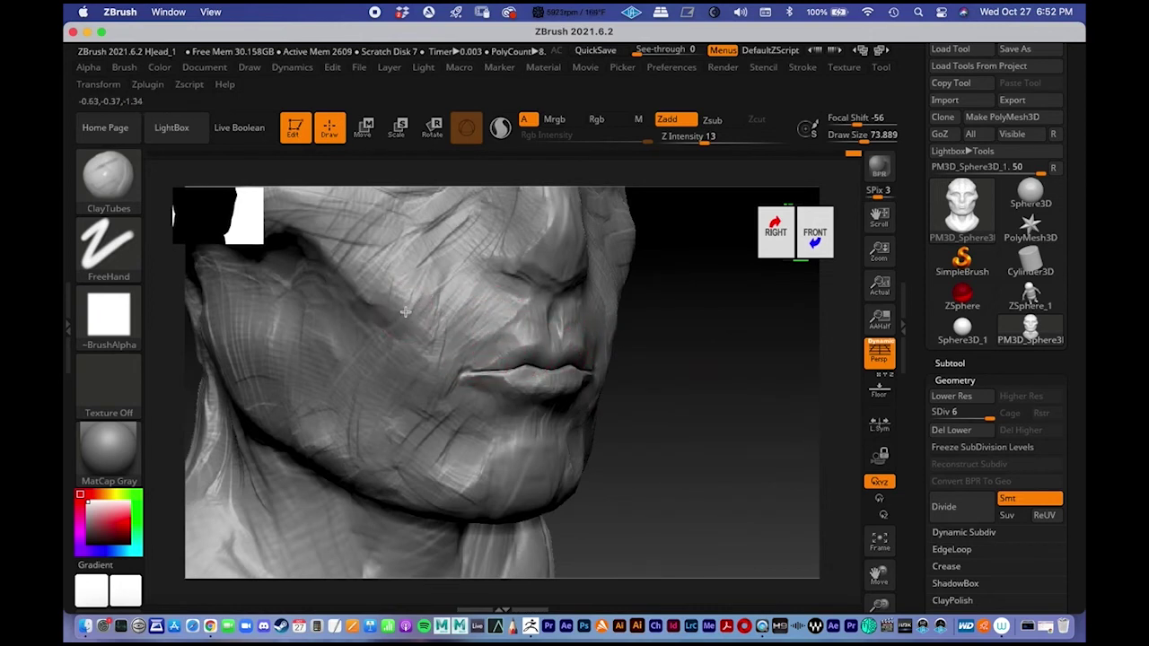
{"action": "mouse_move", "coordinate": [534, 315]}
{"action": "right_mouse_down", "text": "alt"}
{"action": "mouse_move", "coordinate": [513, 372]}
{"action": "mouse_move", "coordinate": [508, 348]}
{"action": "mouse_move", "coordinate": [664, 323]}
{"action": "mouse_move", "coordinate": [530, 344]}
{"action": "right_mouse_up", "text": "alt"}
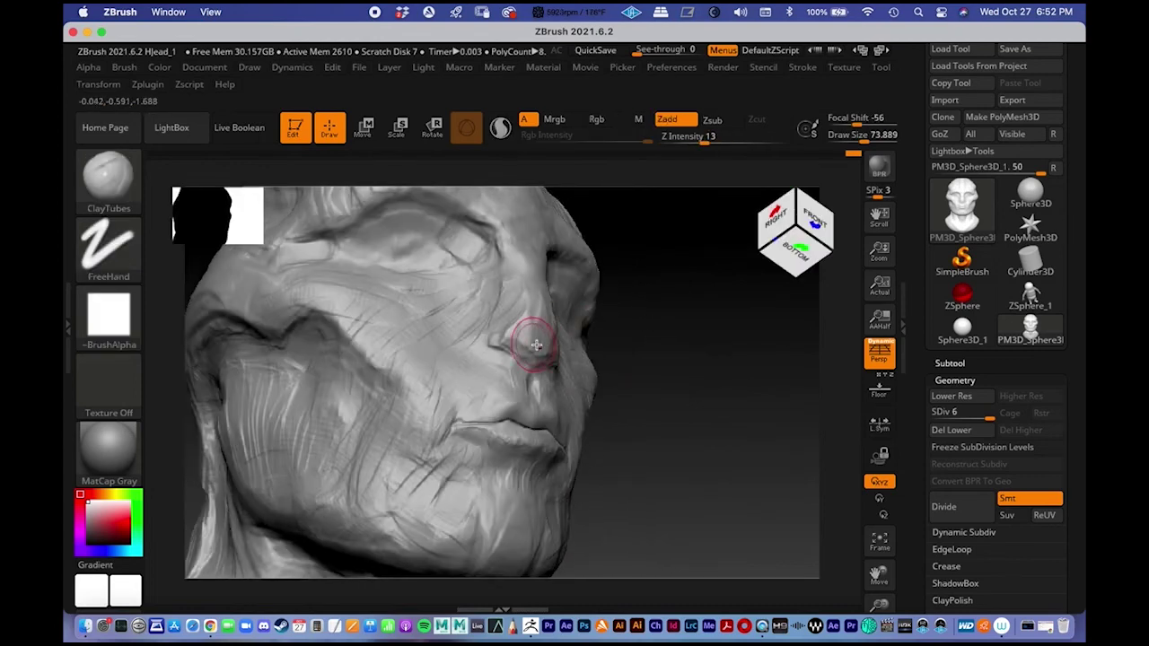
{"action": "mouse_move", "coordinate": [523, 346]}
{"action": "left_mouse_down"}
{"action": "mouse_move", "coordinate": [506, 351]}
{"action": "mouse_move", "coordinate": [542, 336]}
{"action": "left_mouse_up"}
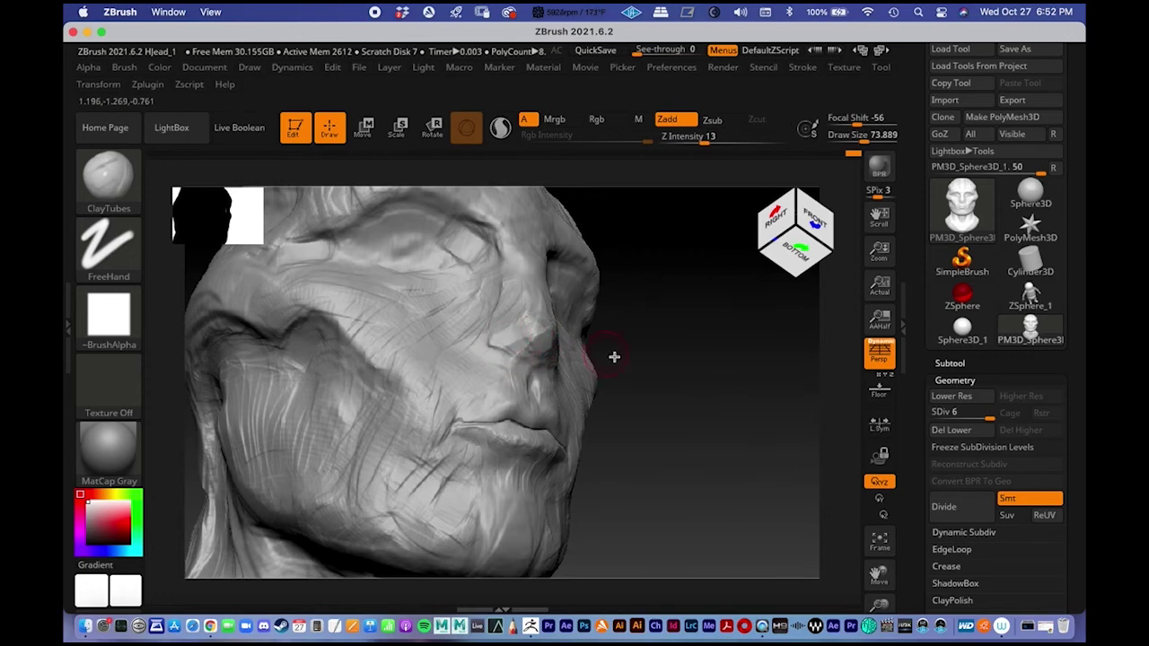
- Build up the sides of the nose bridge between the inner eye corners with ClayTubes strokes
{"action": "right_click_drag", "start_coordinate": [614, 356], "coordinate": [626, 389], "text": "shift"}
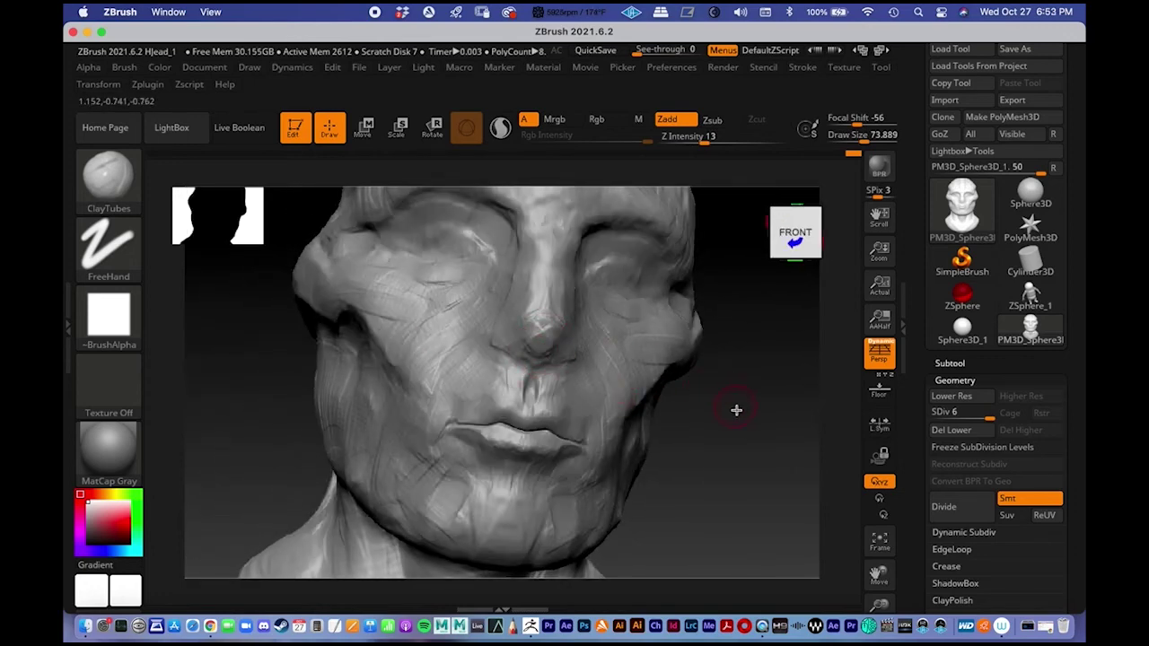
{"action": "right_click_drag", "start_coordinate": [736, 410], "coordinate": [661, 333], "text": "shift"}
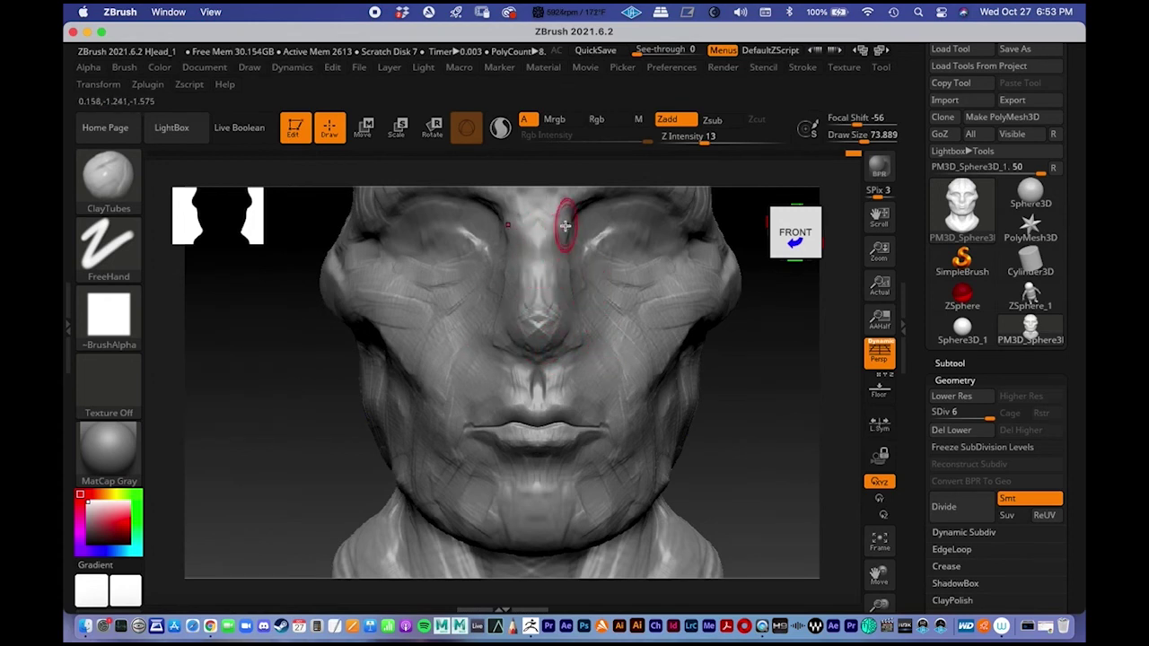
{"action": "key", "text": "ctrl"}
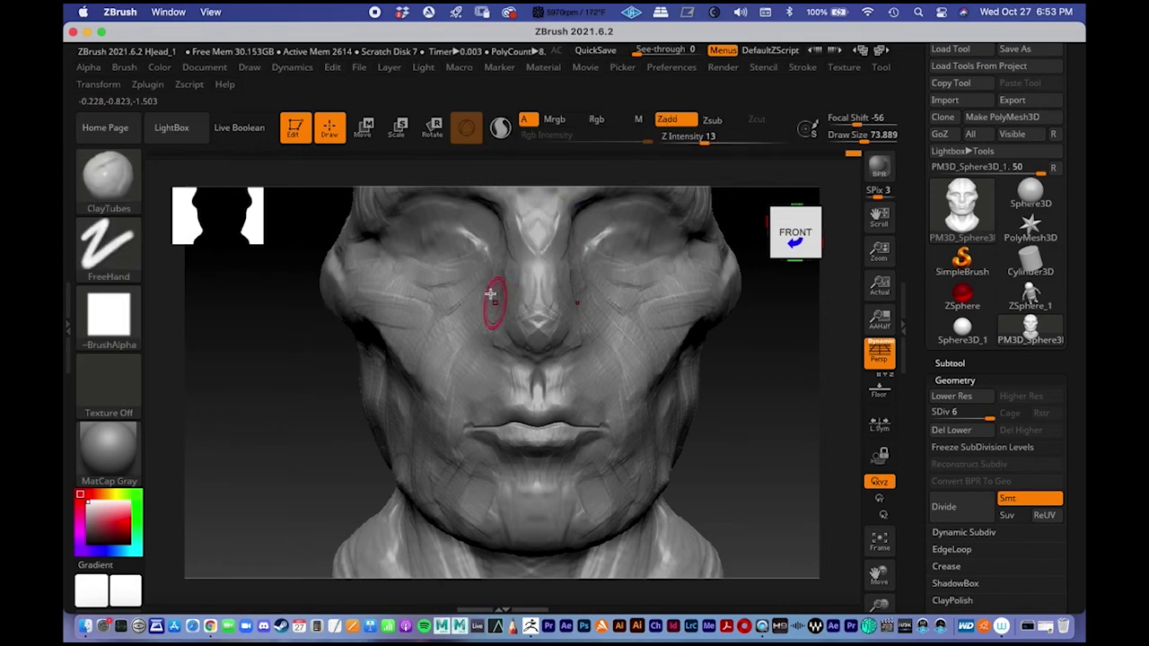
{"action": "right_click_drag", "start_coordinate": [548, 249], "coordinate": [521, 314], "text": "alt"}
{"action": "key", "text": "ctrl"}
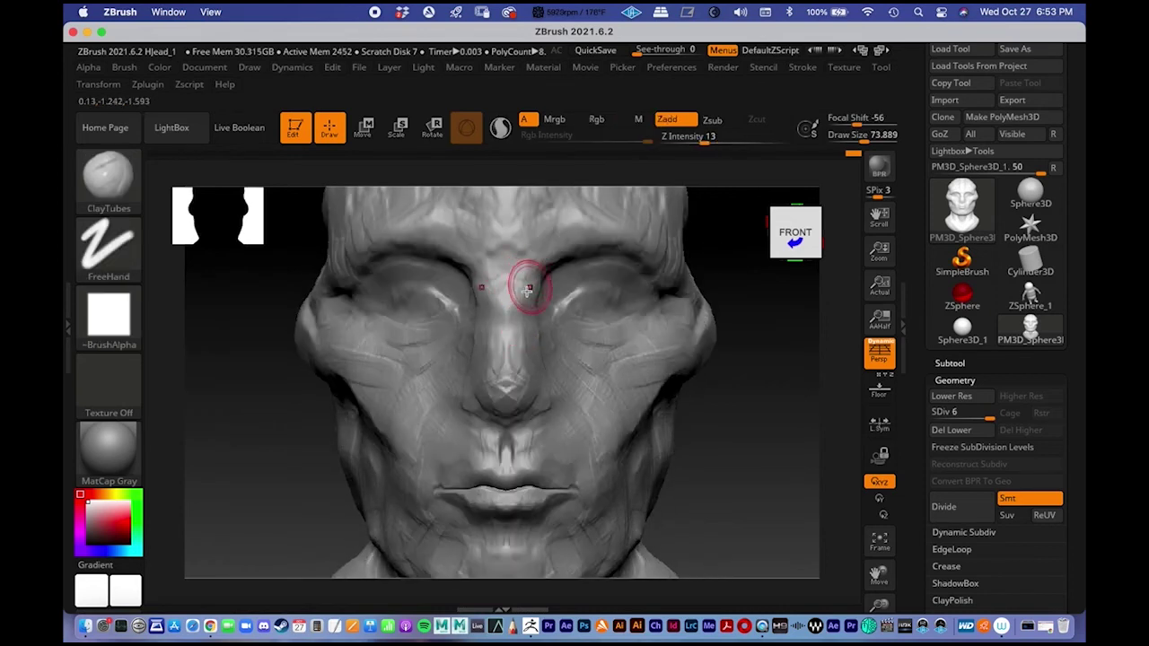
{"action": "left_click_drag", "start_coordinate": [546, 265], "coordinate": [532, 306]}
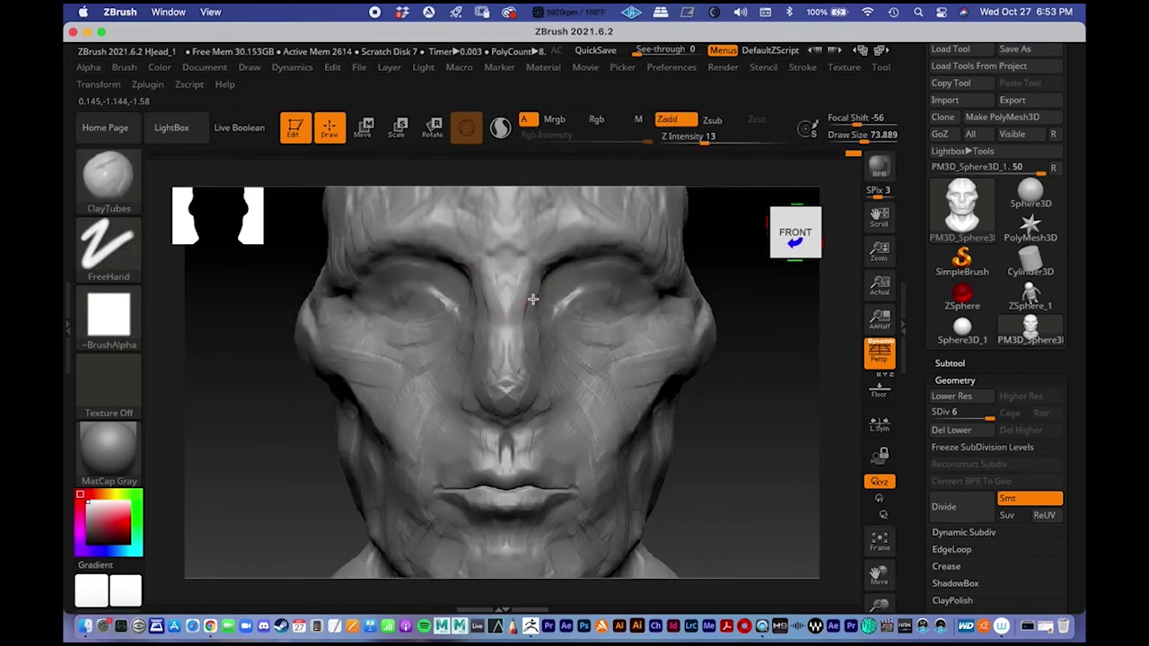
- Add clay along the side of the nose and from the inner eye corner up to the brow
{"action": "left_click_drag", "start_coordinate": [739, 465], "coordinate": [663, 444]}
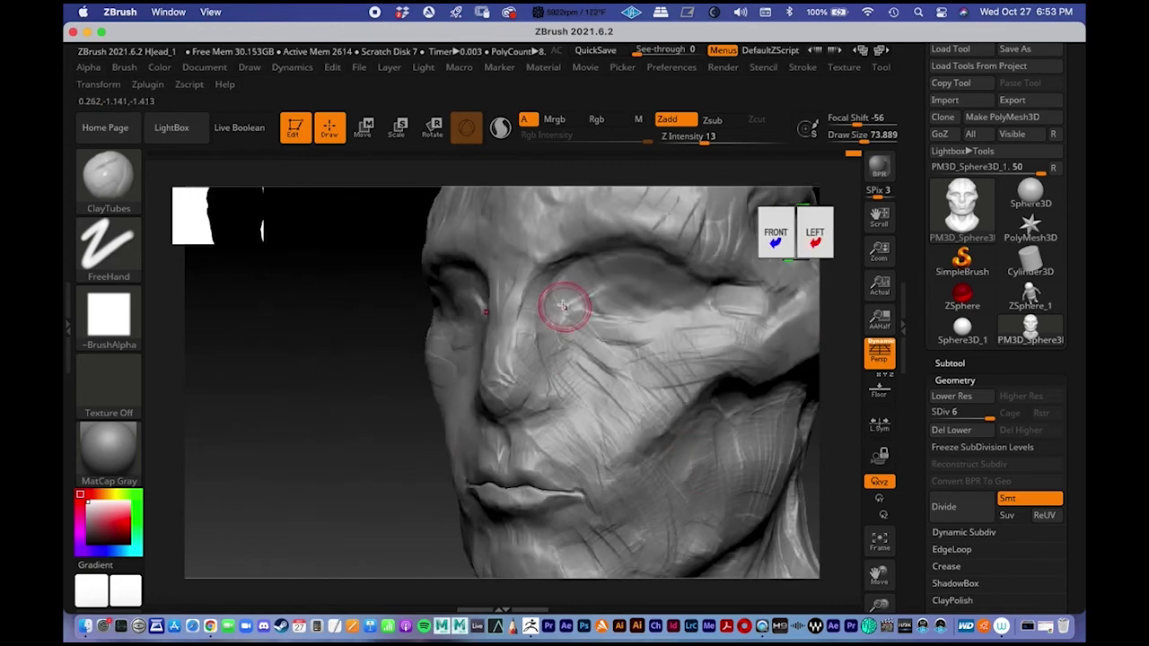
{"action": "left_click_drag", "start_coordinate": [531, 315], "coordinate": [530, 338]}
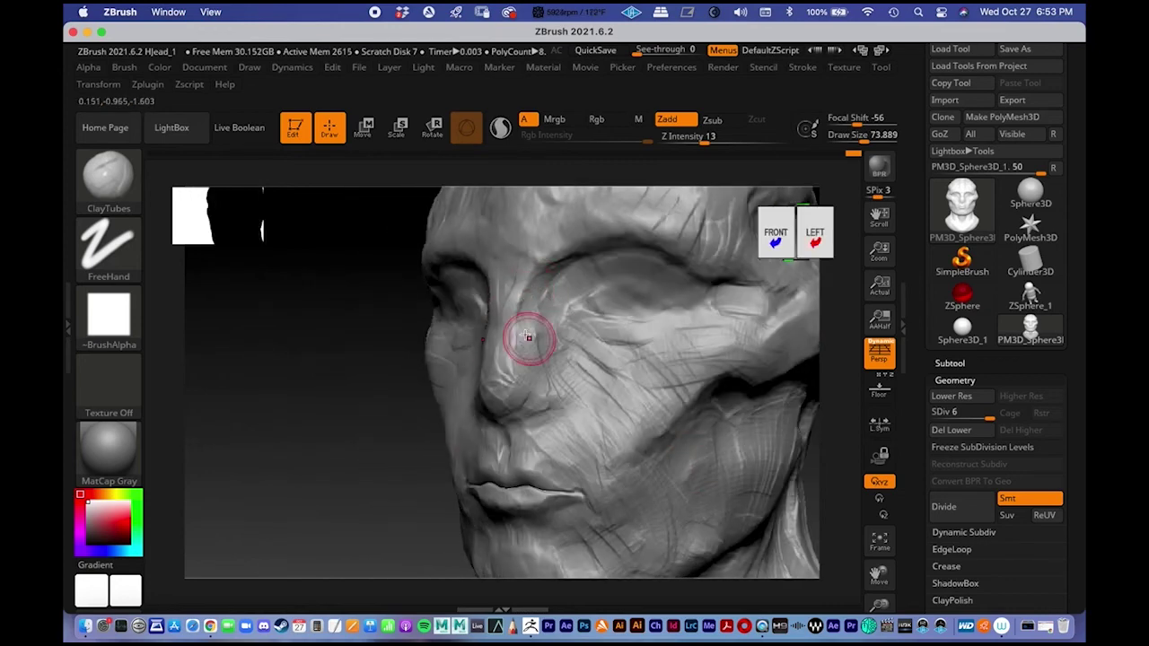
{"action": "left_click_drag", "start_coordinate": [560, 296], "coordinate": [564, 316]}
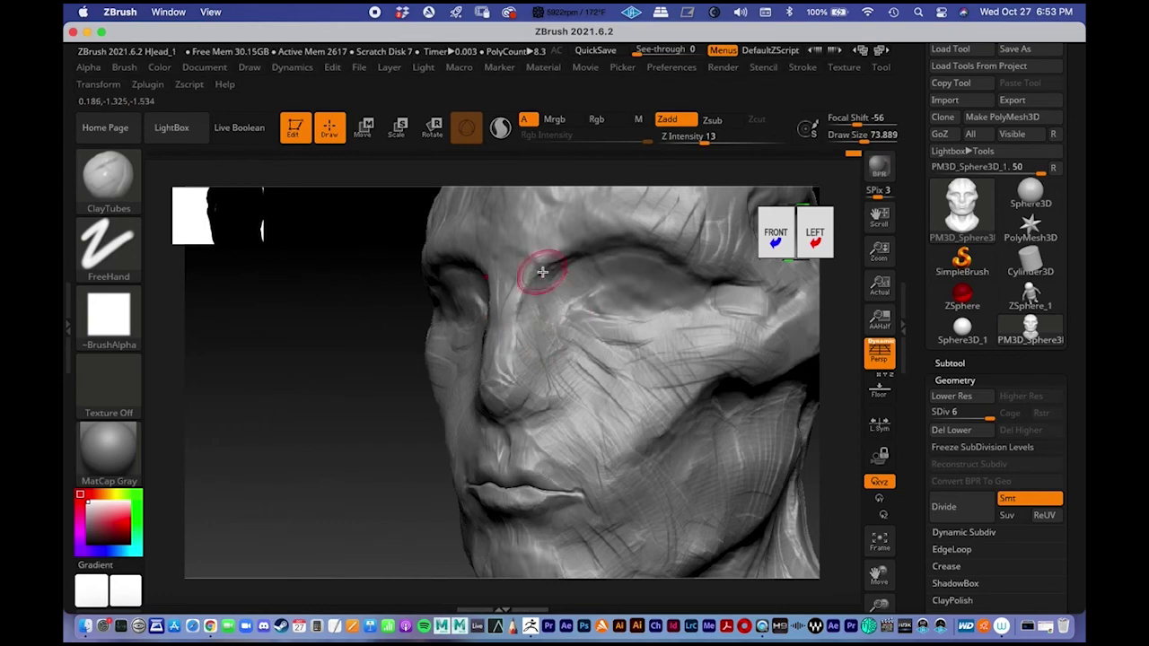
{"action": "left_click_drag", "start_coordinate": [555, 274], "coordinate": [566, 267]}
{"action": "left_click_drag", "start_coordinate": [334, 402], "coordinate": [355, 363]}
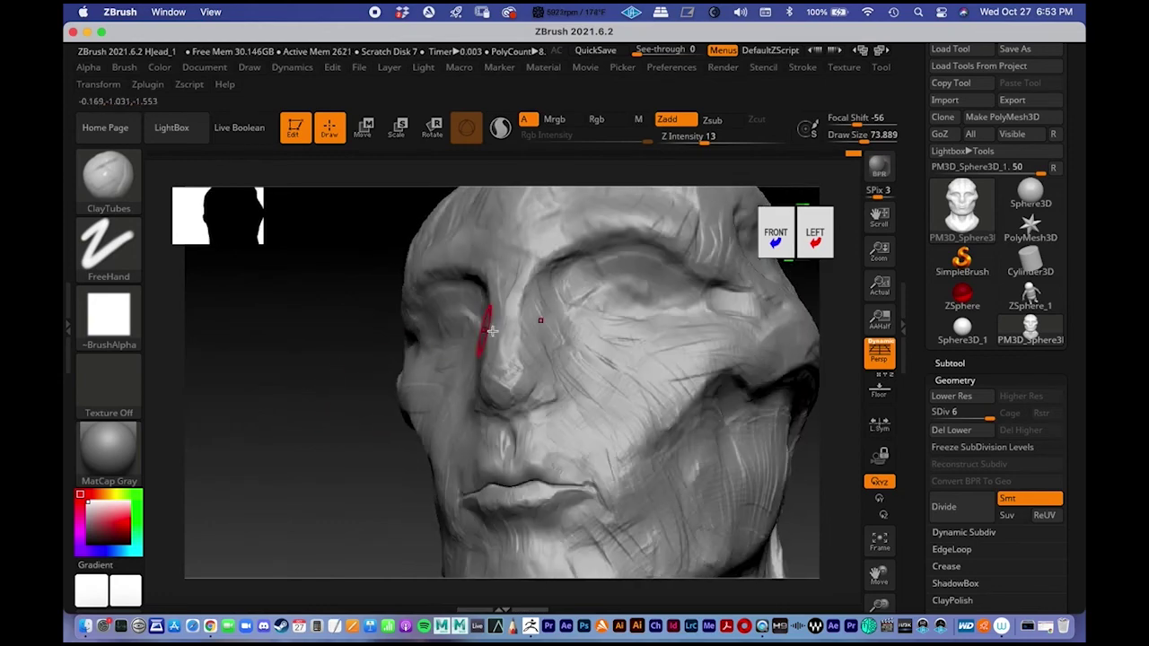
{"action": "left_click_drag", "start_coordinate": [296, 433], "coordinate": [325, 425]}
{"action": "left_click_drag", "start_coordinate": [513, 267], "coordinate": [499, 268]}
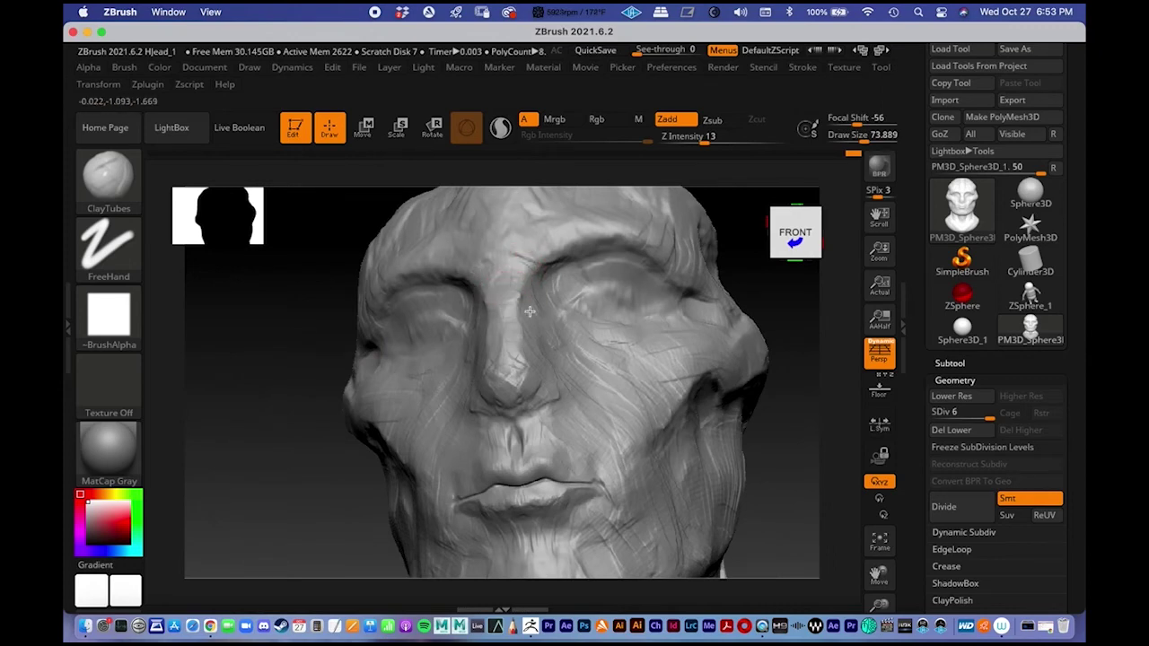
- Add clay strokes across the chin and along the lower edge of the jaw
{"action": "left_click_drag", "start_coordinate": [783, 308], "coordinate": [769, 275]}
{"action": "left_click_drag", "start_coordinate": [754, 465], "coordinate": [574, 329], "text": "alt"}
{"action": "right_click_drag", "start_coordinate": [513, 280], "coordinate": [530, 269], "text": "alt"}
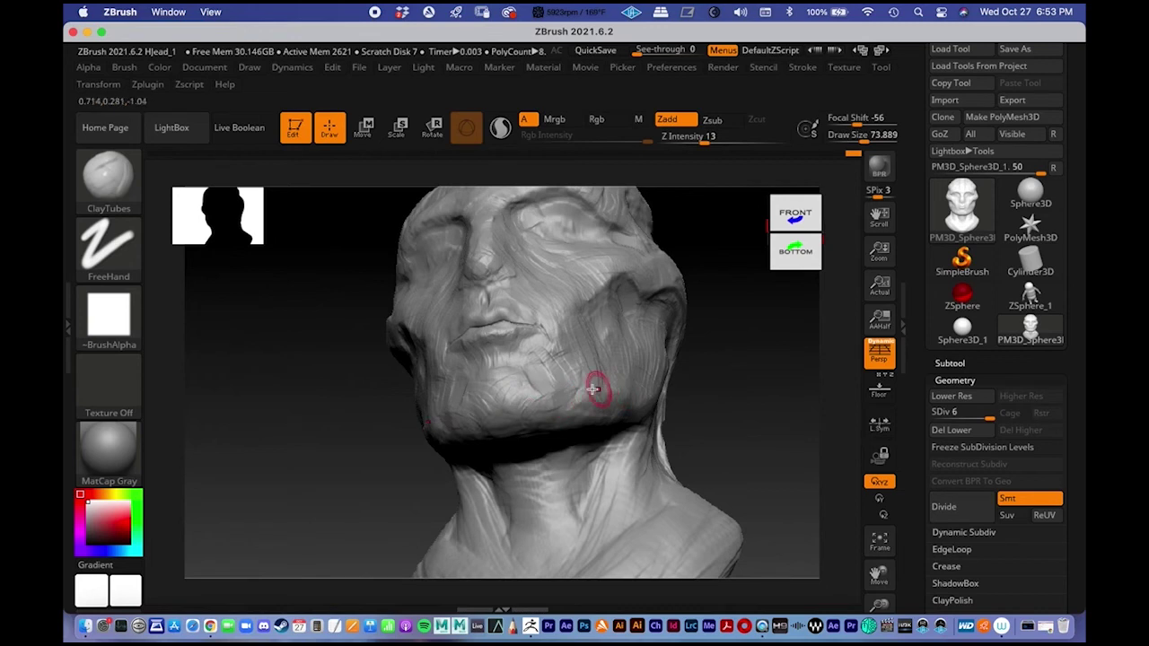
{"action": "right_click_drag", "start_coordinate": [595, 389], "coordinate": [538, 369]}
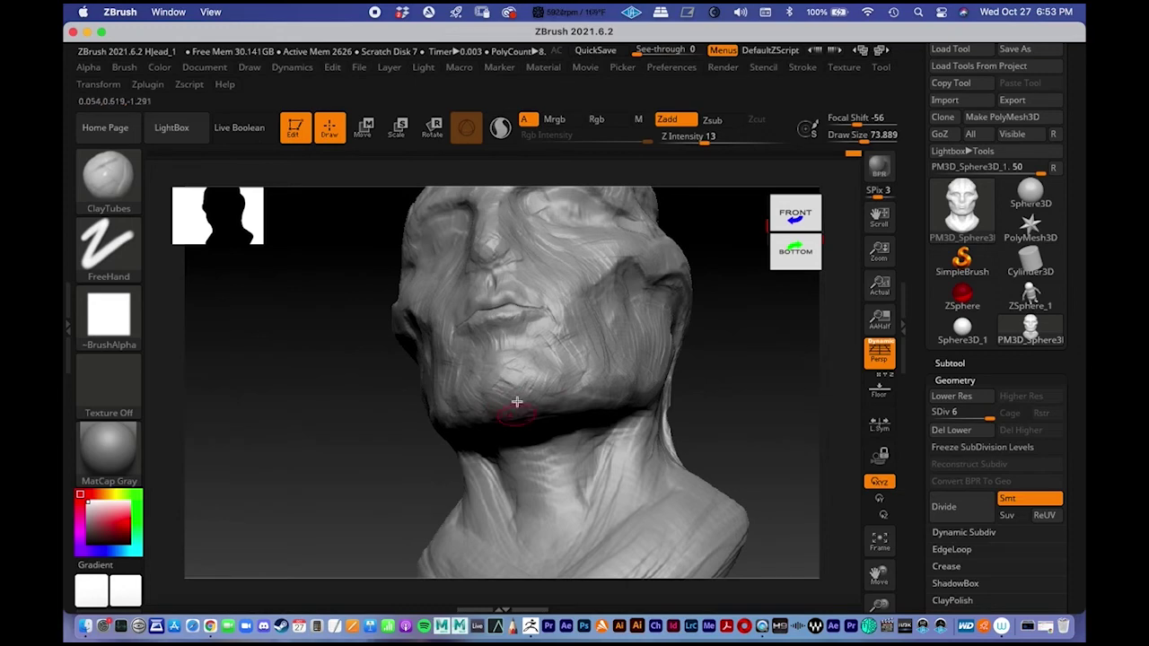
{"action": "right_click_drag", "start_coordinate": [549, 395], "coordinate": [523, 458], "text": "alt"}
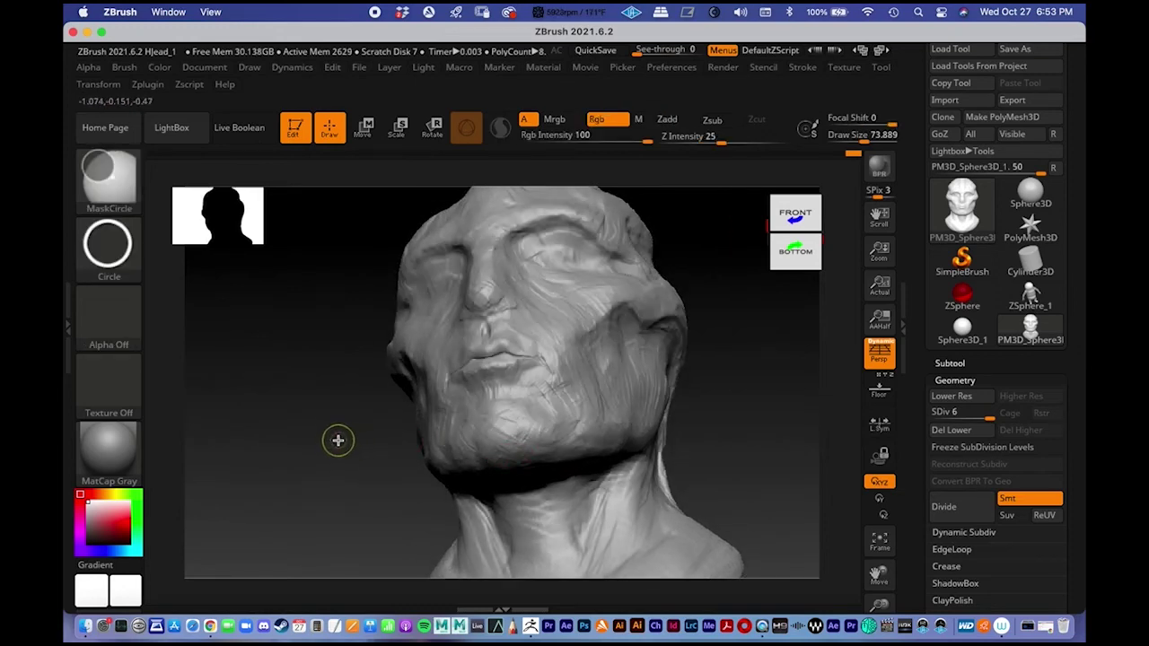
{"action": "right_click_drag", "start_coordinate": [329, 444], "coordinate": [525, 455]}
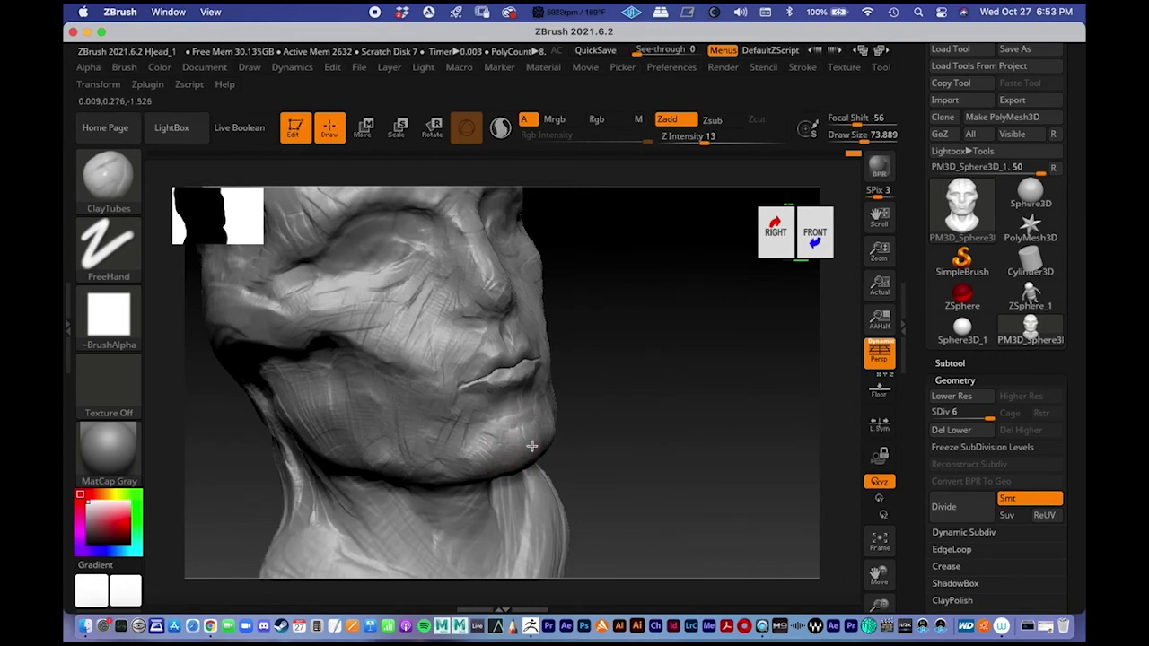
{"action": "mouse_move", "coordinate": [620, 393]}
{"action": "right_mouse_down"}
{"action": "mouse_move", "coordinate": [628, 403]}
{"action": "mouse_move", "coordinate": [665, 323]}
{"action": "mouse_move", "coordinate": [610, 357]}
{"action": "right_mouse_up"}
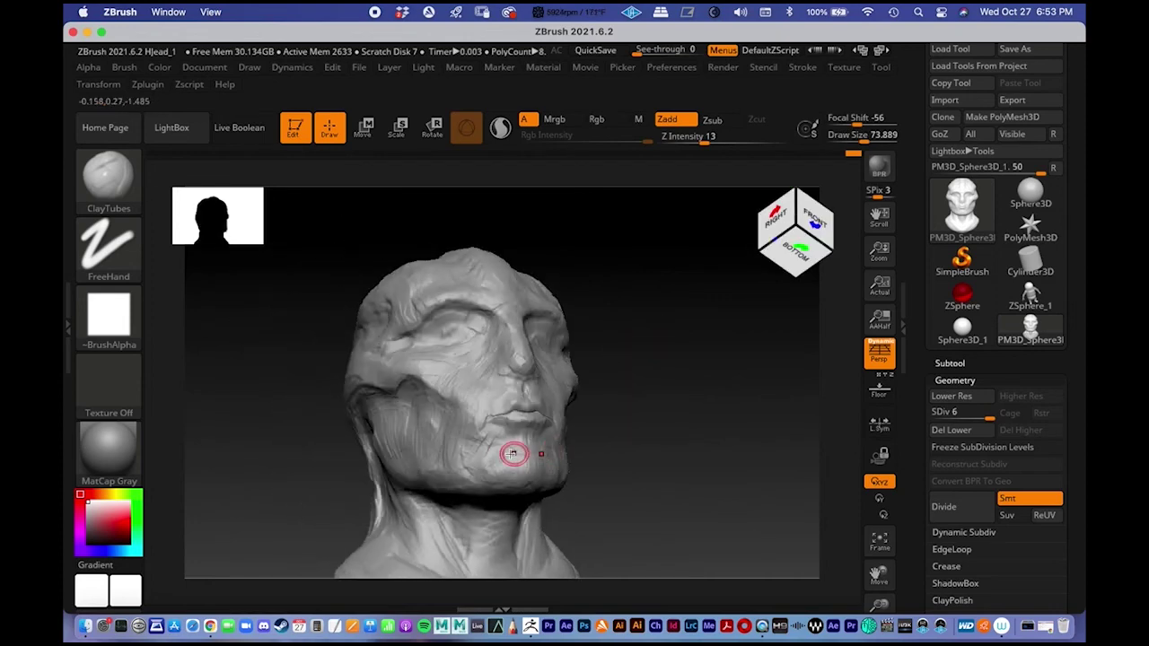
{"action": "mouse_move", "coordinate": [635, 397]}
{"action": "right_mouse_down"}
{"action": "mouse_move", "coordinate": [621, 441]}
{"action": "mouse_move", "coordinate": [637, 425]}
{"action": "mouse_move", "coordinate": [592, 341]}
{"action": "mouse_move", "coordinate": [578, 363]}
{"action": "mouse_move", "coordinate": [625, 378]}
{"action": "right_mouse_up"}
- Set the draw size to about 280 and display the reference image behind the front view without perspective
{"action": "key", "text": "space"}
{"action": "left_click_drag", "start_coordinate": [557, 367], "coordinate": [580, 365]}
{"action": "mouse_move", "coordinate": [686, 369]}
{"action": "right_mouse_down"}
{"action": "mouse_move", "coordinate": [667, 343]}
{"action": "mouse_move", "coordinate": [537, 383]}
{"action": "right_mouse_up"}
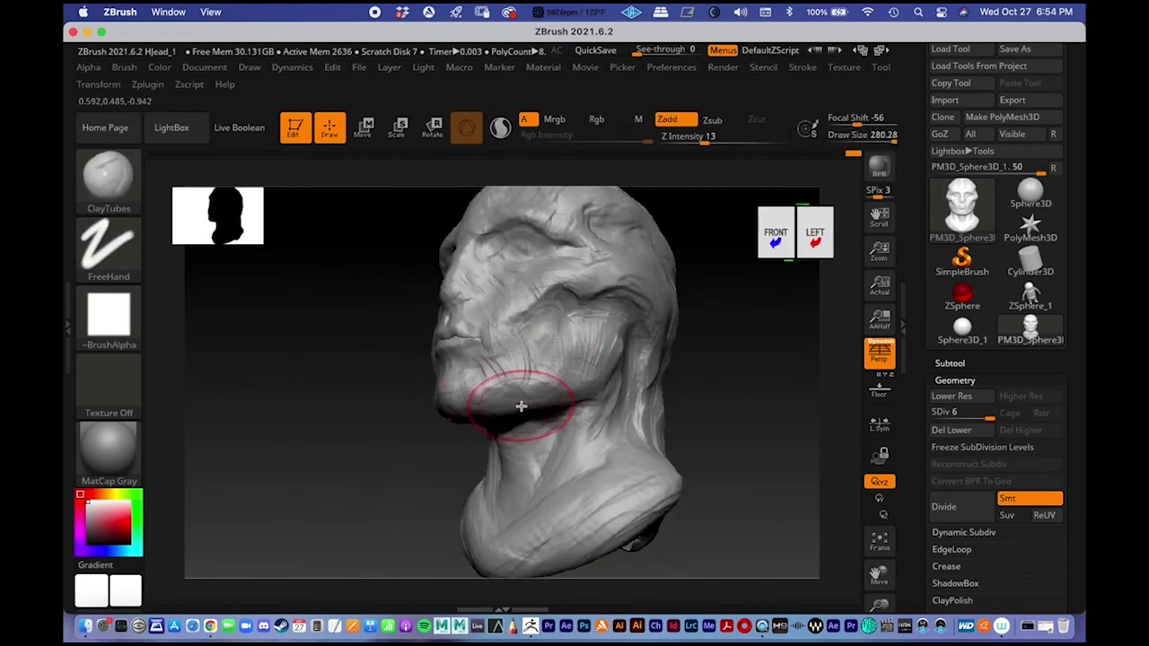
{"action": "right_click_drag", "start_coordinate": [540, 422], "coordinate": [512, 396]}
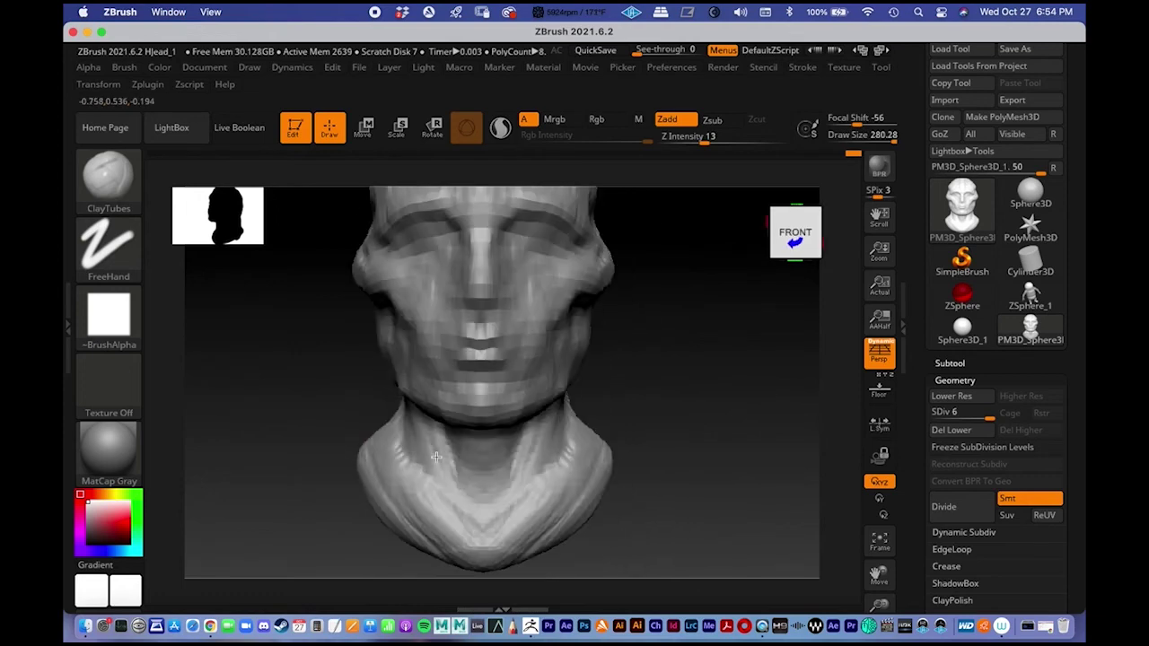
{"action": "right_click_drag", "start_coordinate": [566, 346], "coordinate": [586, 332]}
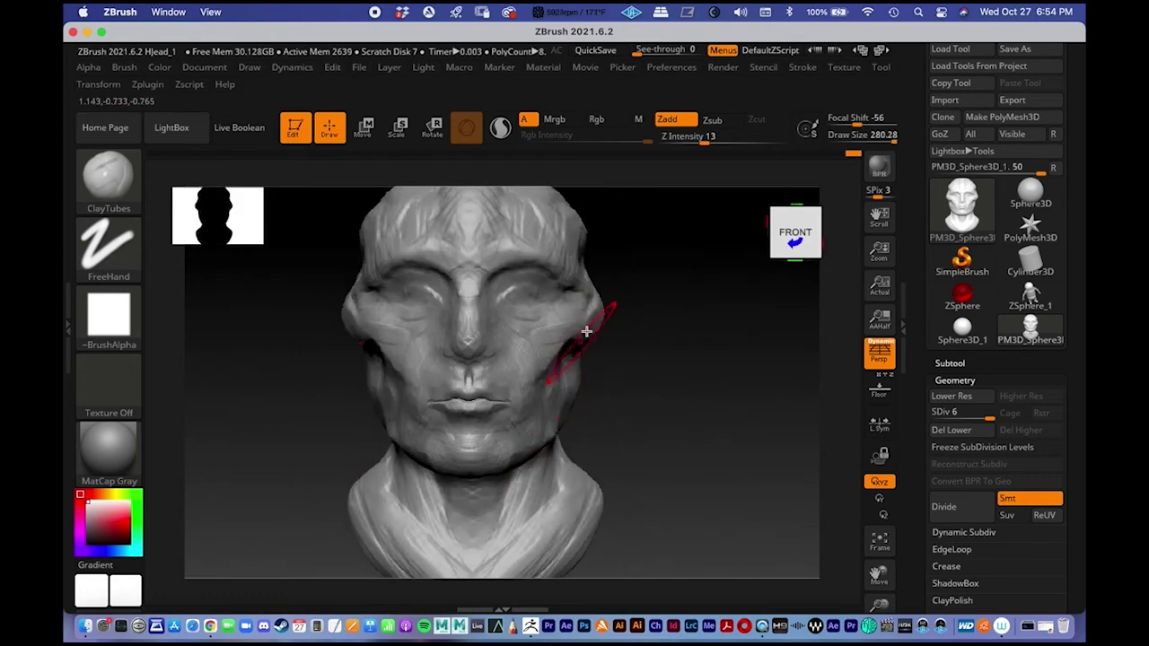
{"action": "left_click", "coordinate": [880, 390]}
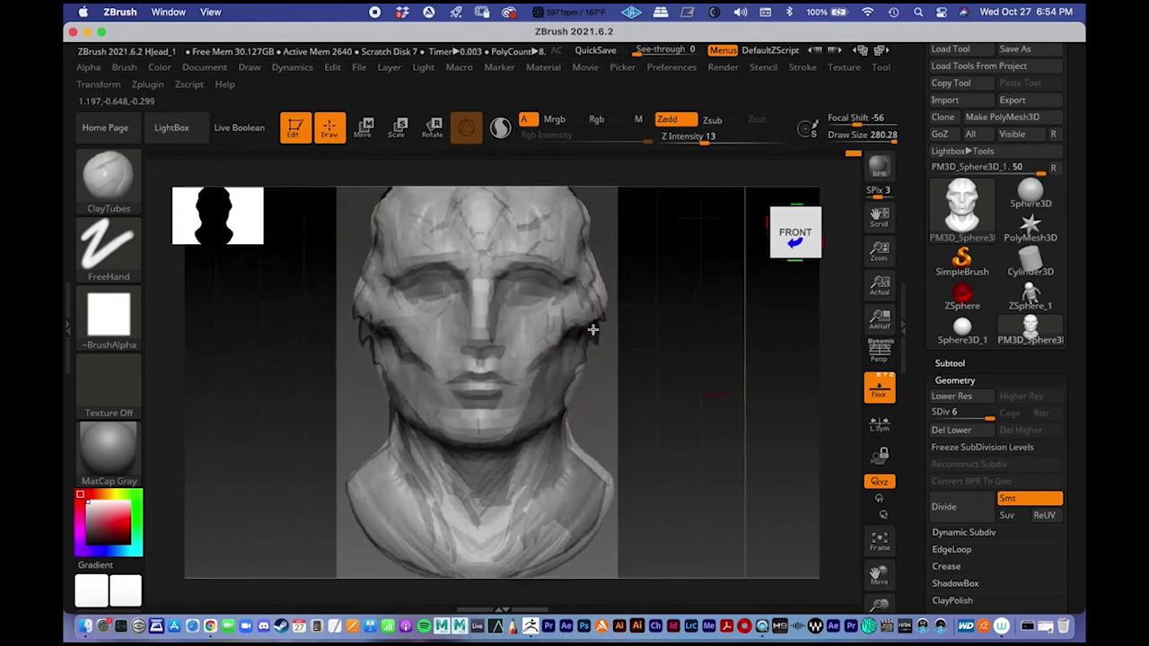
{"action": "right_click_drag", "start_coordinate": [590, 328], "coordinate": [610, 334]}
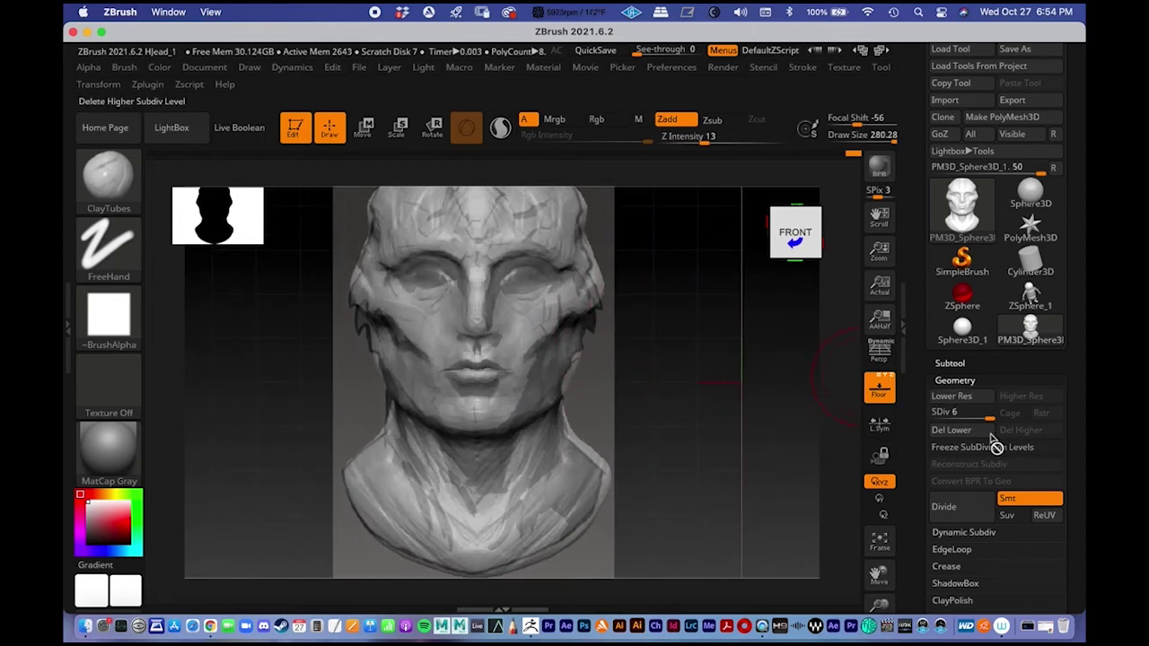
{"action": "right_click_drag", "start_coordinate": [489, 374], "coordinate": [576, 379], "text": "alt"}
{"action": "right_click_drag", "start_coordinate": [535, 334], "coordinate": [472, 333], "text": "alt"}
- Adjust the jaw and cheek silhouette with the Move brush to match the front reference image
{"action": "right_click", "coordinate": [452, 368]}
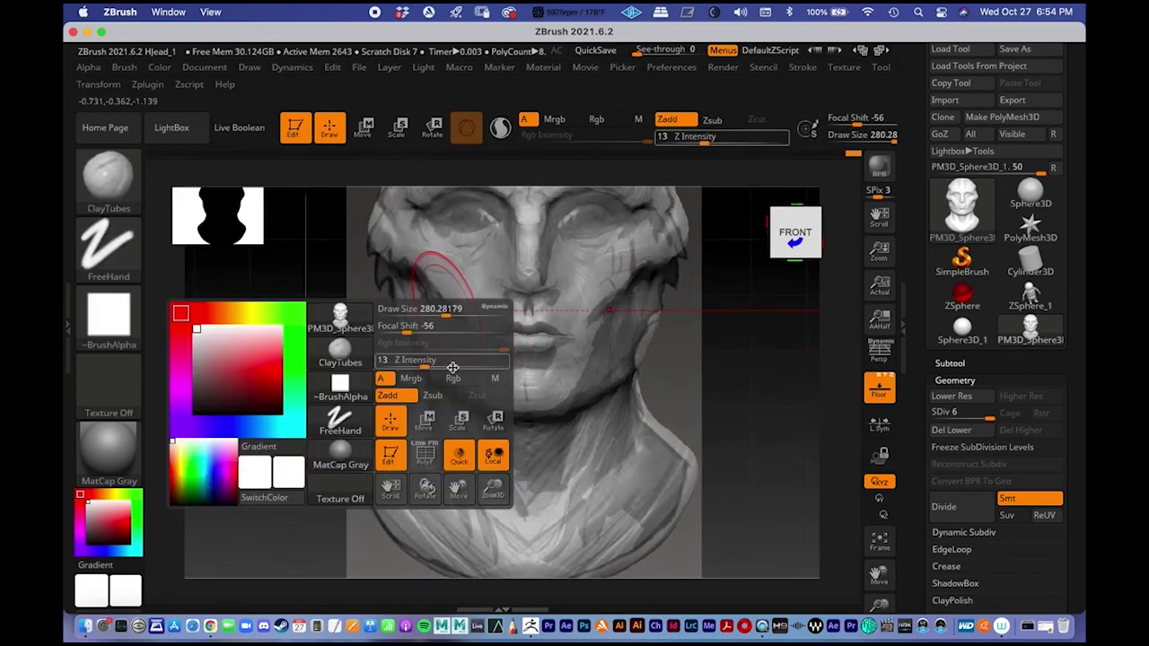
{"action": "key", "text": "b"}
{"action": "key", "text": "m"}
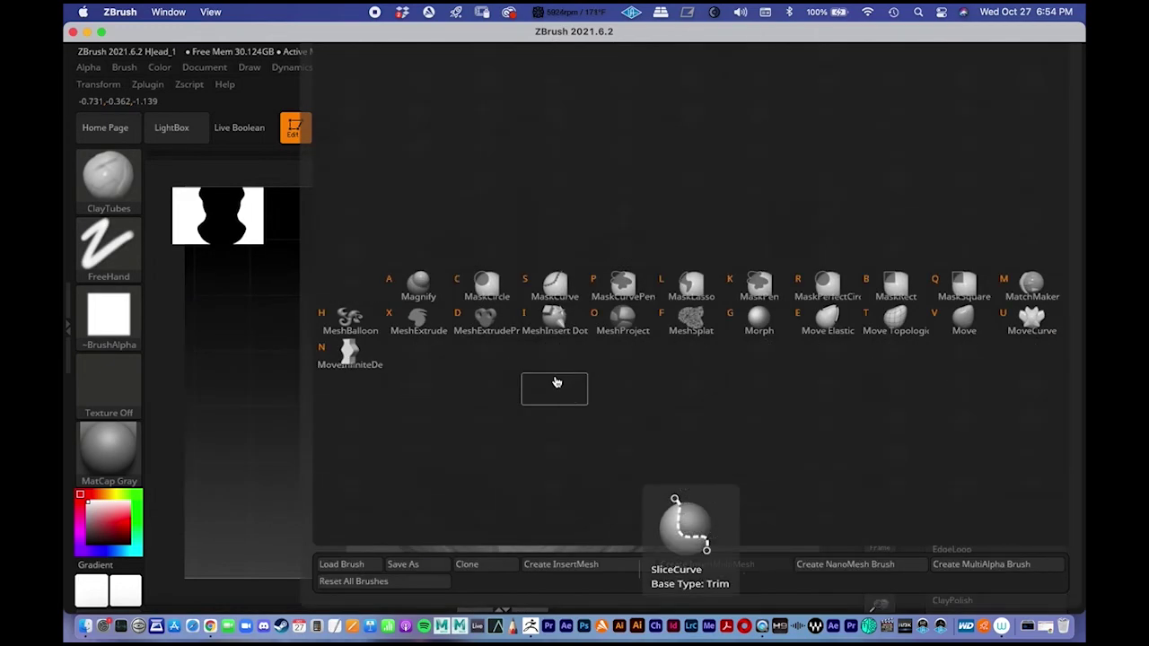
{"action": "key", "text": "v"}
{"action": "mouse_move", "coordinate": [595, 396]}
{"action": "left_mouse_down"}
{"action": "mouse_move", "coordinate": [636, 380]}
{"action": "mouse_move", "coordinate": [659, 290]}
{"action": "left_mouse_up"}
{"action": "left_click_drag", "start_coordinate": [692, 367], "coordinate": [704, 357]}
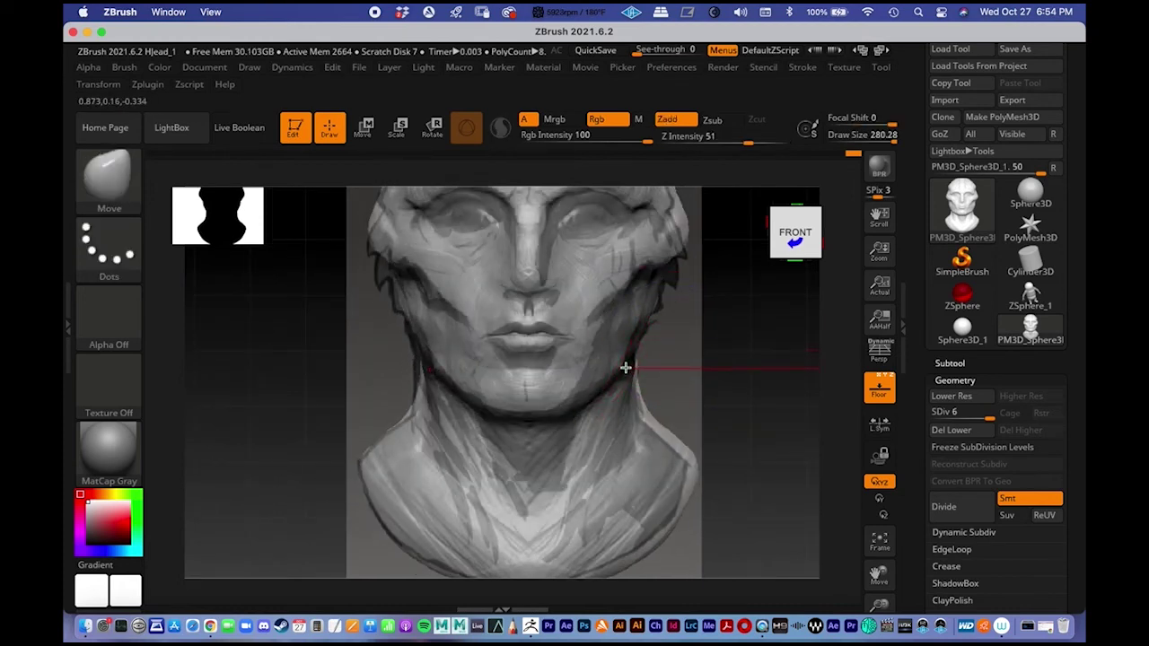
{"action": "left_click_drag", "start_coordinate": [558, 410], "coordinate": [551, 413]}
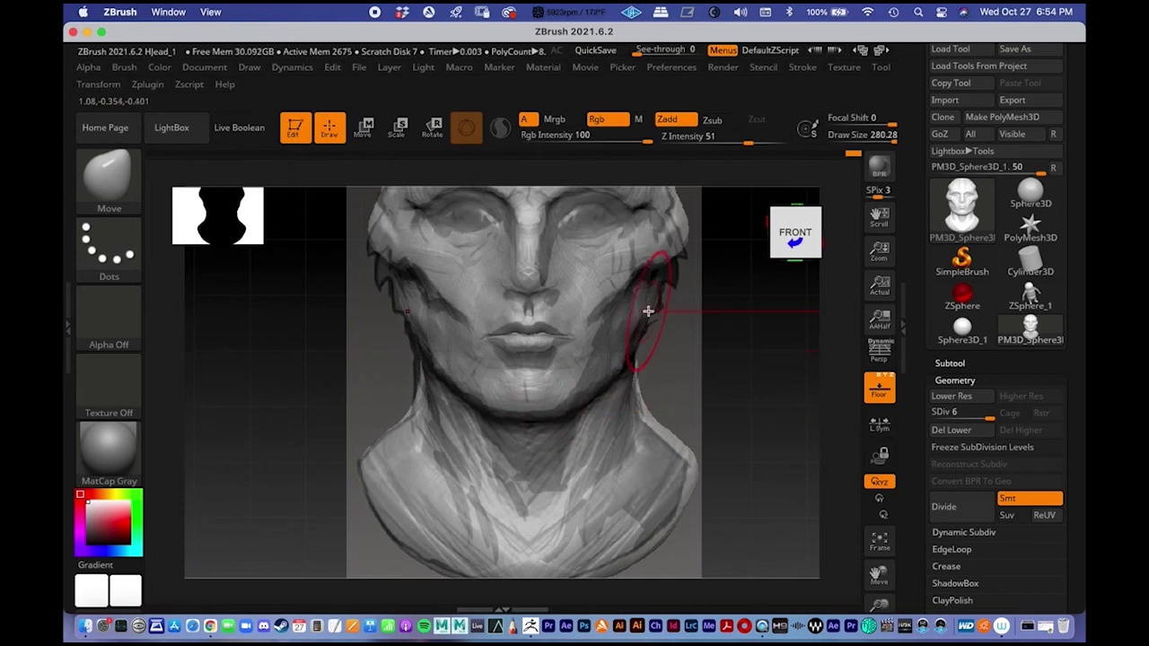
{"action": "left_click_drag", "start_coordinate": [664, 301], "coordinate": [654, 354], "text": "alt"}
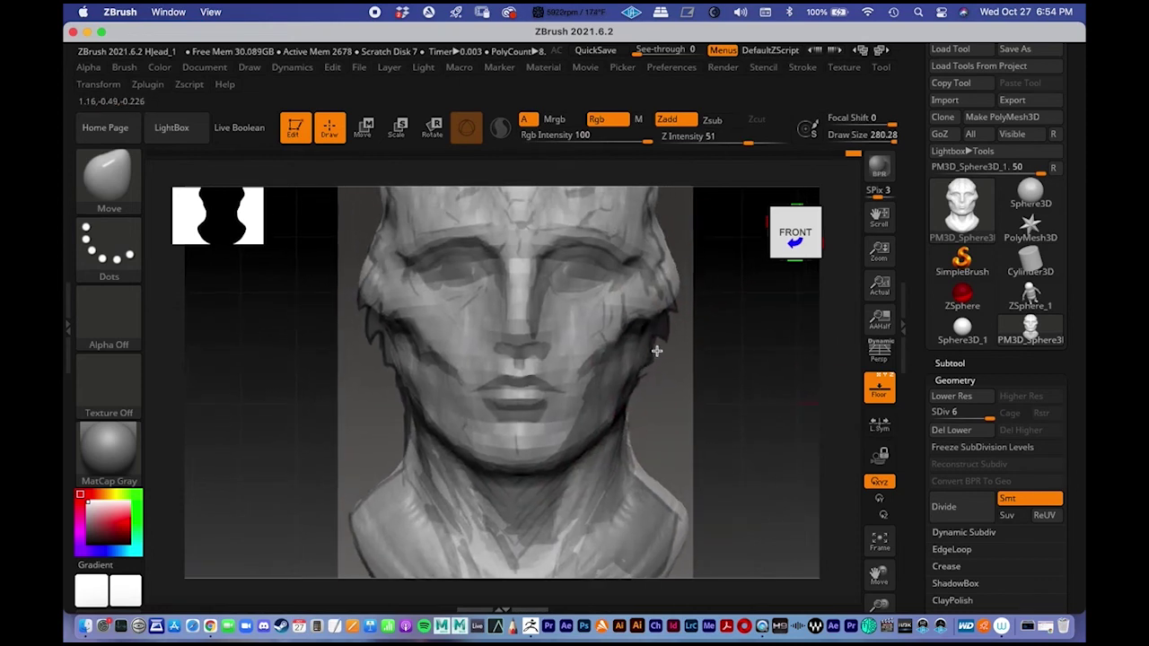
{"action": "key", "text": "ctrl+z"}
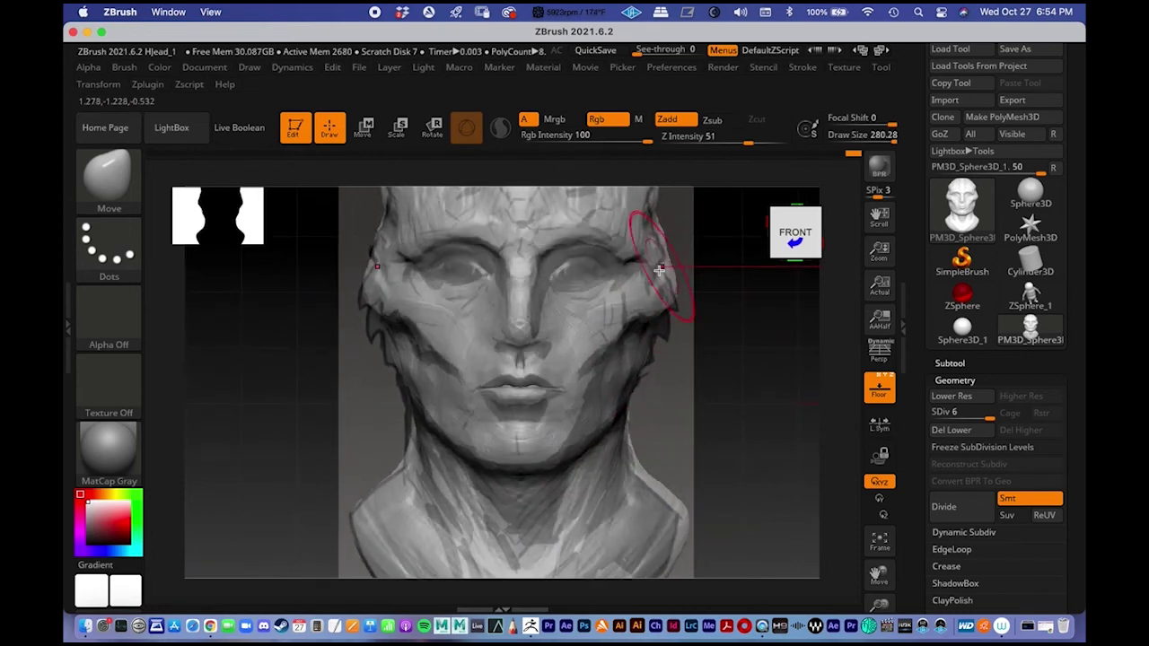
- Hide the reference image, restore perspective and examine the face from the side and front
{"action": "left_click", "coordinate": [887, 395]}
{"action": "left_click", "coordinate": [883, 355]}
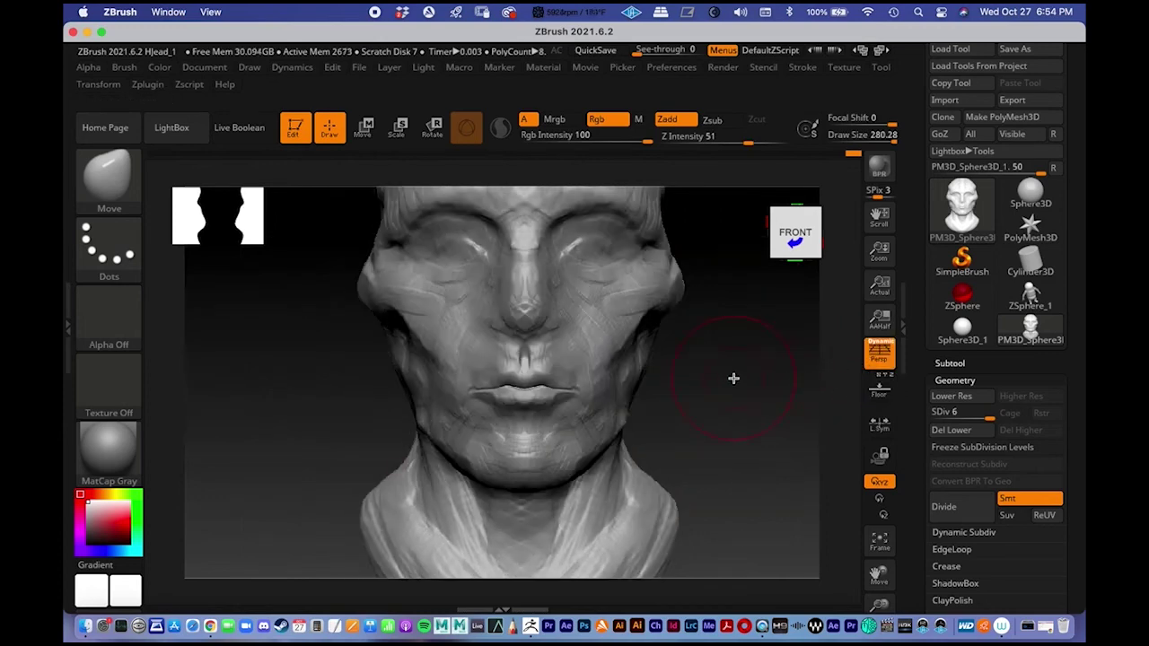
{"action": "left_click_drag", "start_coordinate": [721, 386], "coordinate": [623, 367]}
{"action": "mouse_move", "coordinate": [622, 366]}
{"action": "right_mouse_down", "text": "alt"}
{"action": "mouse_move", "coordinate": [656, 390]}
{"action": "mouse_move", "coordinate": [694, 392]}
{"action": "mouse_move", "coordinate": [659, 423]}
{"action": "mouse_move", "coordinate": [610, 369]}
{"action": "right_mouse_up", "text": "alt"}
{"action": "right_click_drag", "start_coordinate": [519, 401], "coordinate": [451, 411]}
{"action": "right_click_drag", "start_coordinate": [466, 369], "coordinate": [399, 367], "text": "alt"}
{"action": "mouse_move", "coordinate": [399, 368]}
{"action": "right_mouse_down", "text": "ctrl"}
{"action": "mouse_move", "coordinate": [424, 360]}
{"action": "mouse_move", "coordinate": [452, 389]}
{"action": "right_mouse_up", "text": "ctrl"}
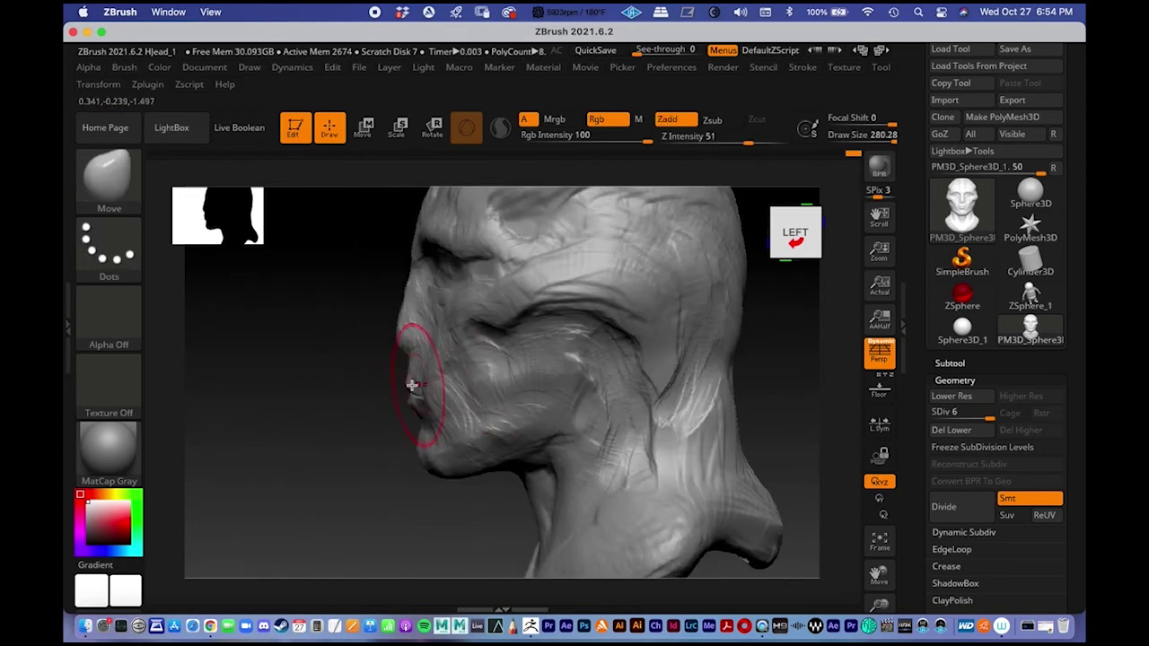
{"action": "left_click_drag", "start_coordinate": [340, 388], "coordinate": [479, 341]}
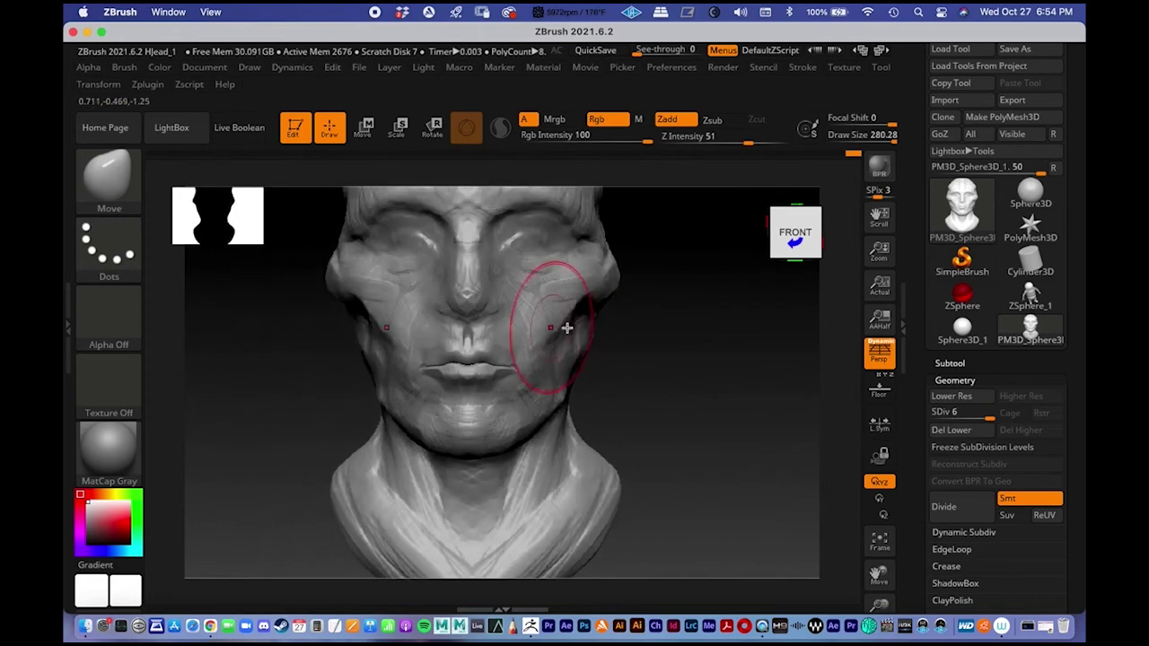
- Compare the head with the front reference image without perspective, and return to the perspective view without it
{"action": "left_click", "coordinate": [880, 388]}
{"action": "left_click", "coordinate": [880, 424]}
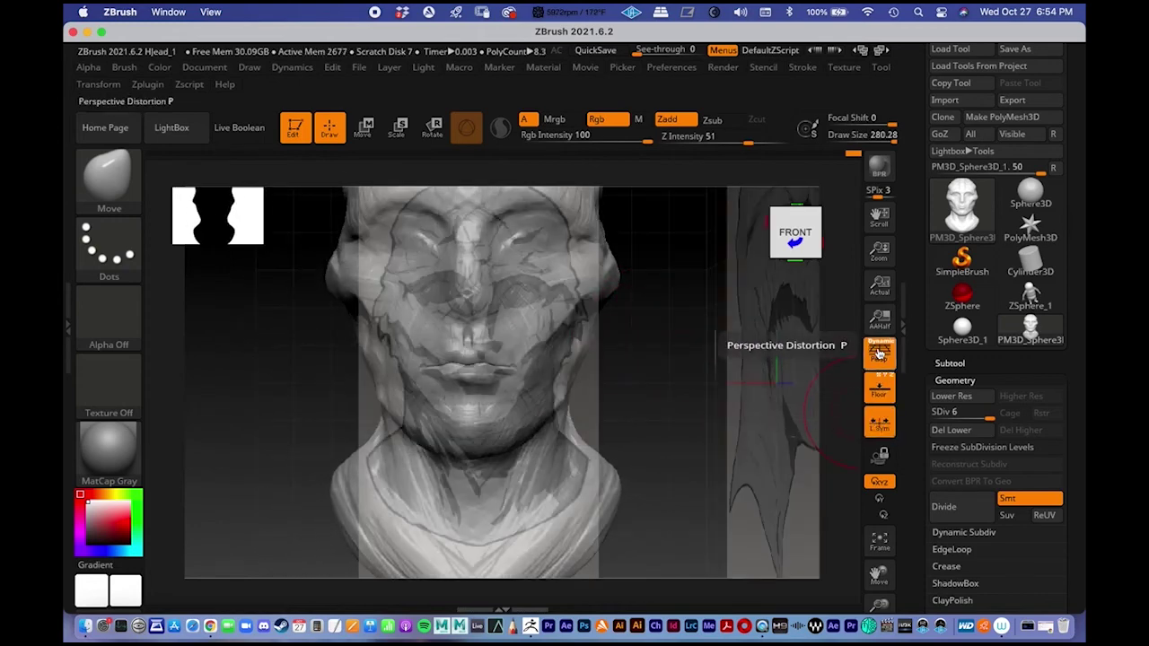
{"action": "left_click", "coordinate": [879, 355]}
{"action": "left_click", "coordinate": [880, 424]}
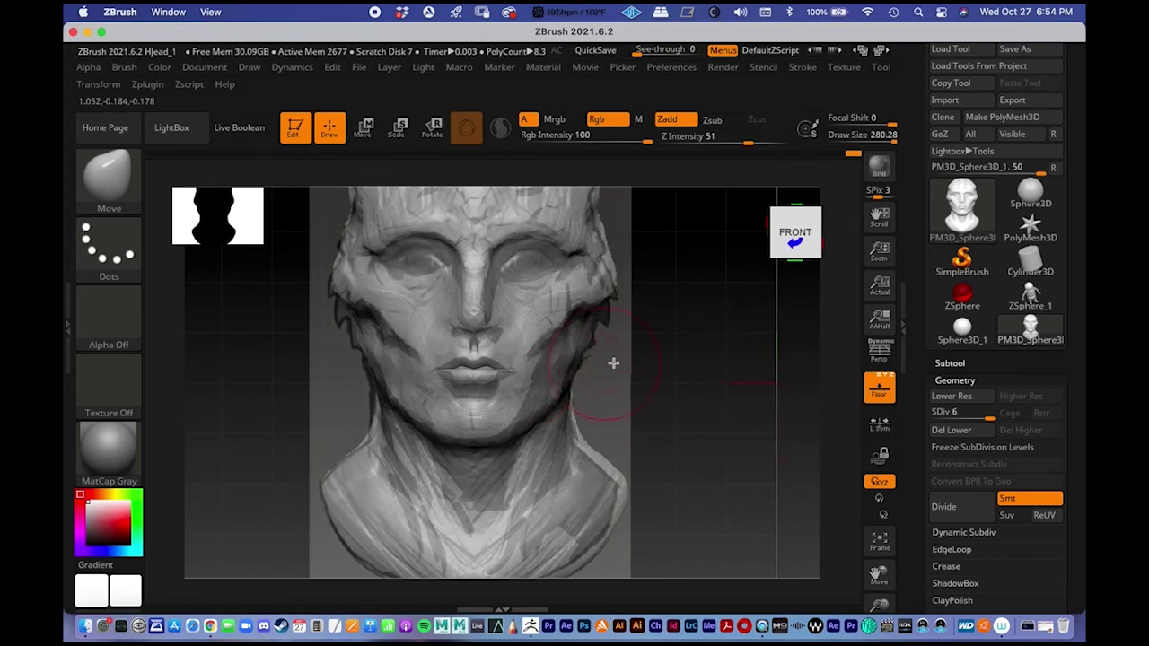
{"action": "left_click_drag", "start_coordinate": [709, 373], "coordinate": [718, 385], "text": "alt"}
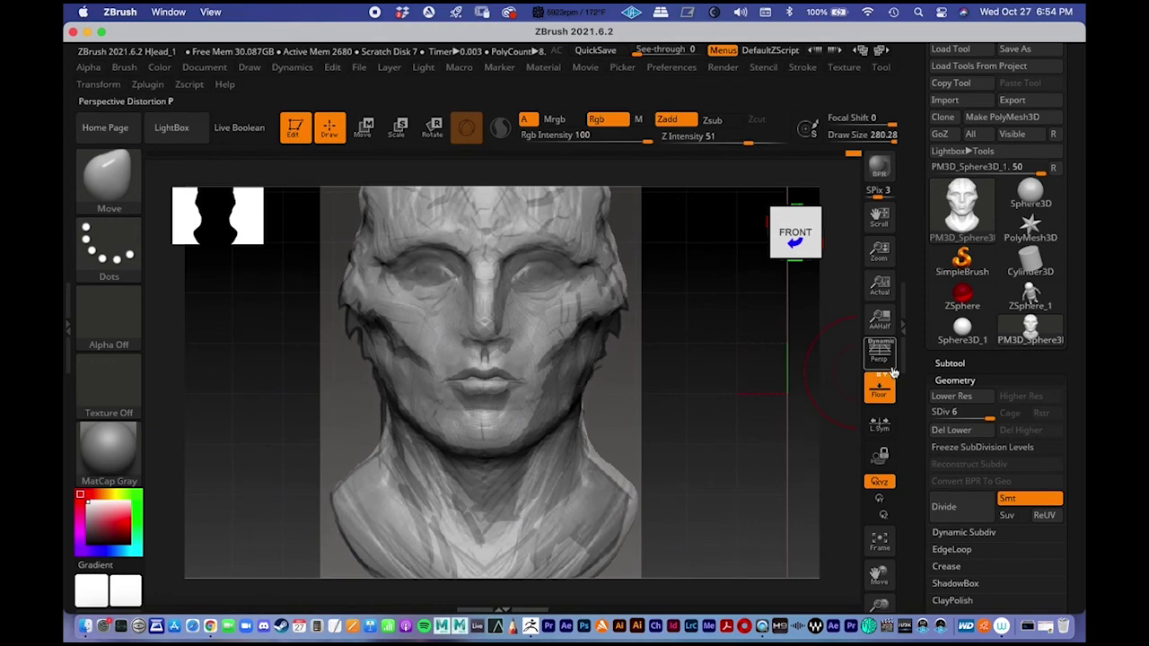
{"action": "left_click", "coordinate": [883, 357]}
{"action": "left_click", "coordinate": [870, 394]}
- Switch to the ClayTubes brush, set the draw size to about 90 and build up the cheekbone beside the outer eye corner
{"action": "right_click_drag", "start_coordinate": [550, 372], "coordinate": [552, 359], "text": "ctrl"}
{"action": "mouse_move", "coordinate": [692, 359]}
{"action": "left_mouse_down"}
{"action": "mouse_move", "coordinate": [533, 422]}
{"action": "mouse_move", "coordinate": [537, 440]}
{"action": "left_mouse_up"}
{"action": "key", "text": "space"}
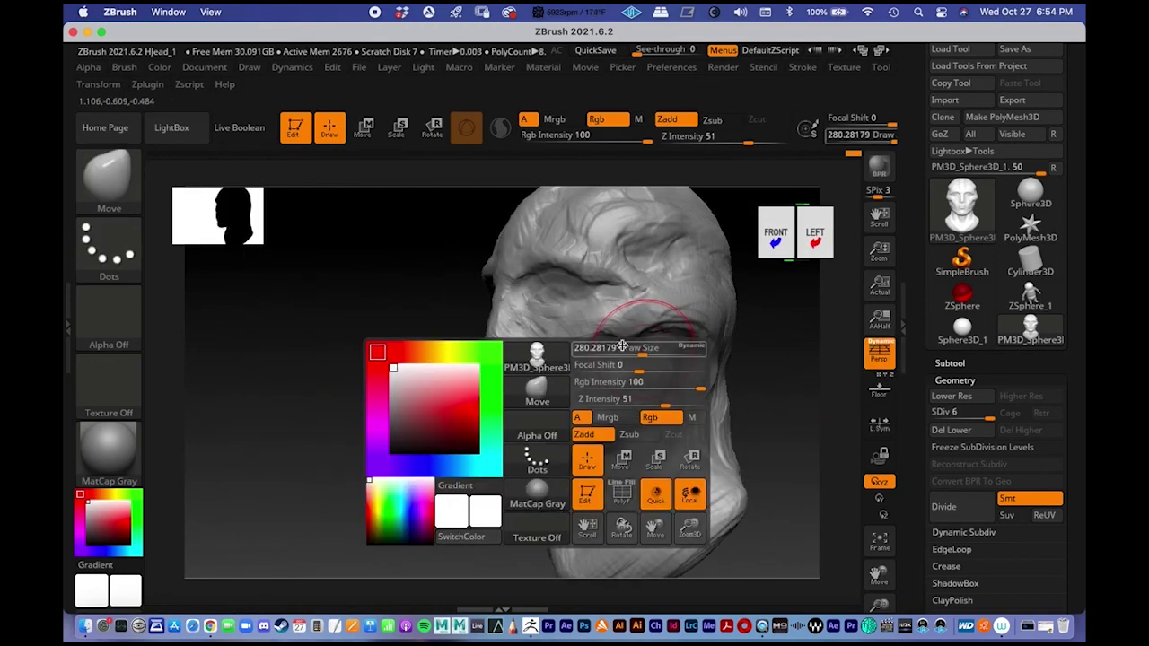
{"action": "key", "text": "b"}
{"action": "key", "text": "c"}
{"action": "key", "text": "t"}
{"action": "left_click_drag", "start_coordinate": [607, 330], "coordinate": [567, 270]}
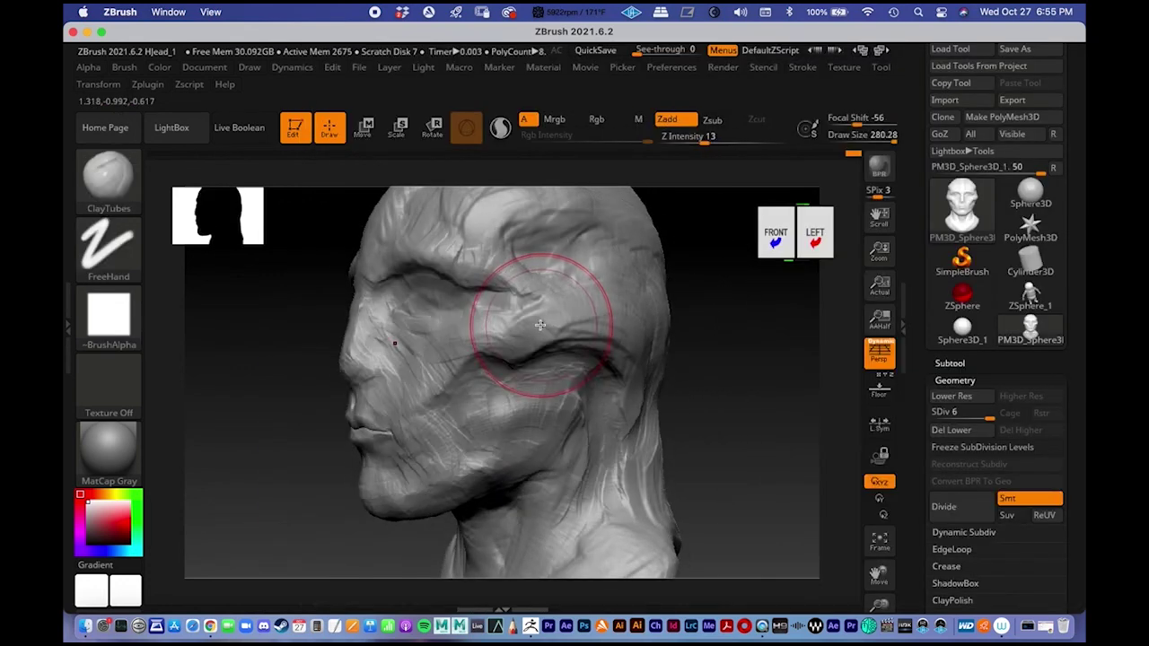
{"action": "right_click", "coordinate": [502, 323]}
{"action": "left_click_drag", "start_coordinate": [502, 323], "coordinate": [500, 323]}
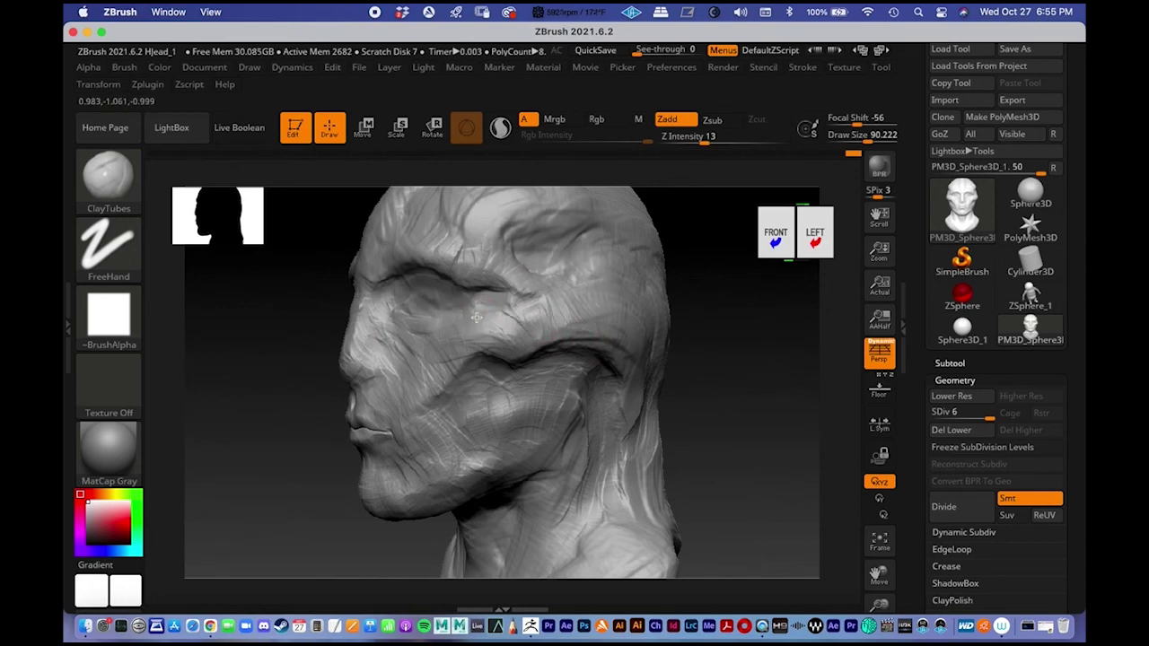
- Set the ClayTubes draw size to about 192 and refine the jaw and cheekbone planes, checking them from several angles
{"action": "left_click_drag", "start_coordinate": [728, 377], "coordinate": [790, 362]}
{"action": "mouse_move", "coordinate": [630, 366]}
{"action": "left_mouse_down", "text": "alt"}
{"action": "mouse_move", "coordinate": [728, 338]}
{"action": "mouse_move", "coordinate": [726, 349]}
{"action": "left_mouse_up", "text": "alt"}
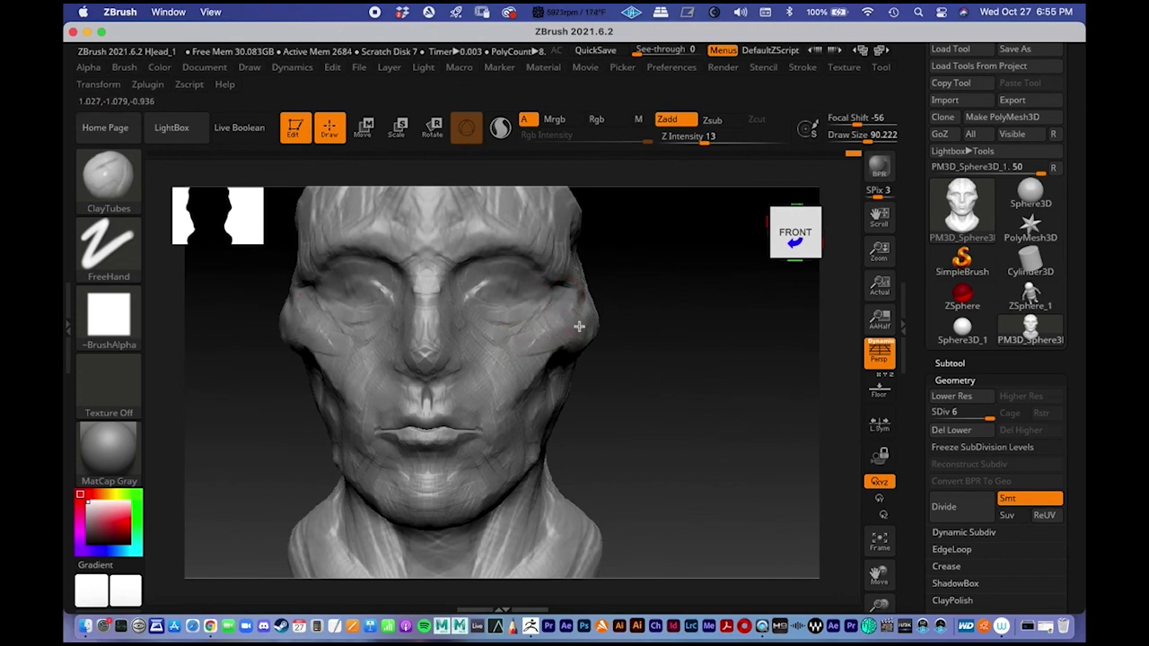
{"action": "left_click_drag", "start_coordinate": [603, 377], "coordinate": [578, 339]}
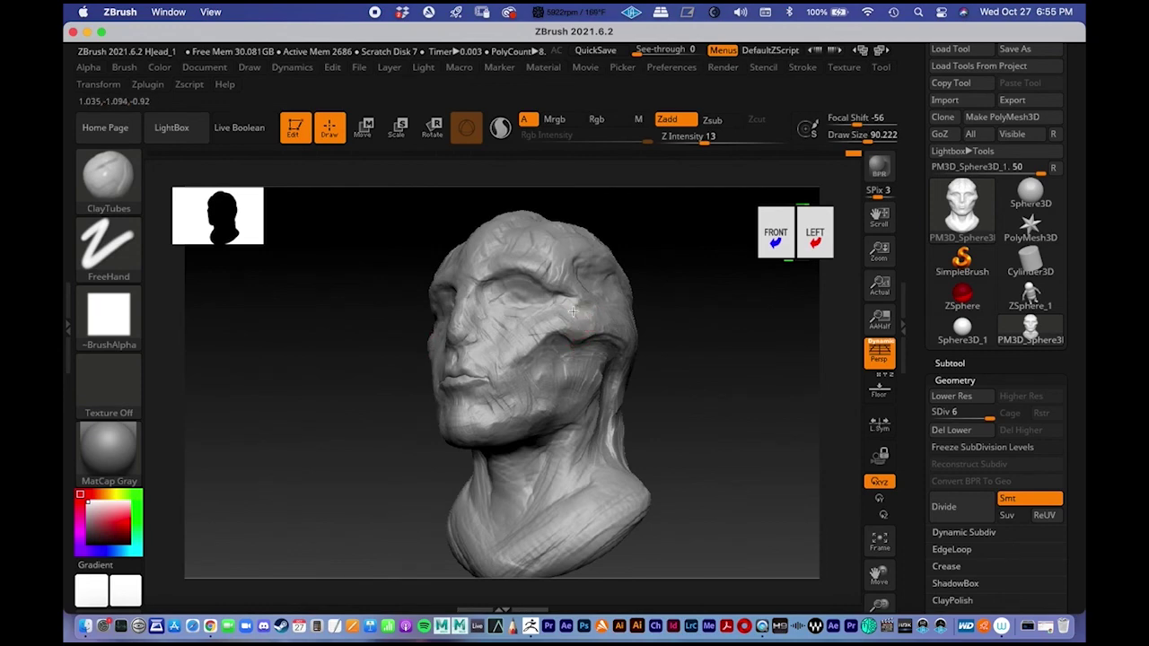
{"action": "left_click_drag", "start_coordinate": [665, 377], "coordinate": [593, 345]}
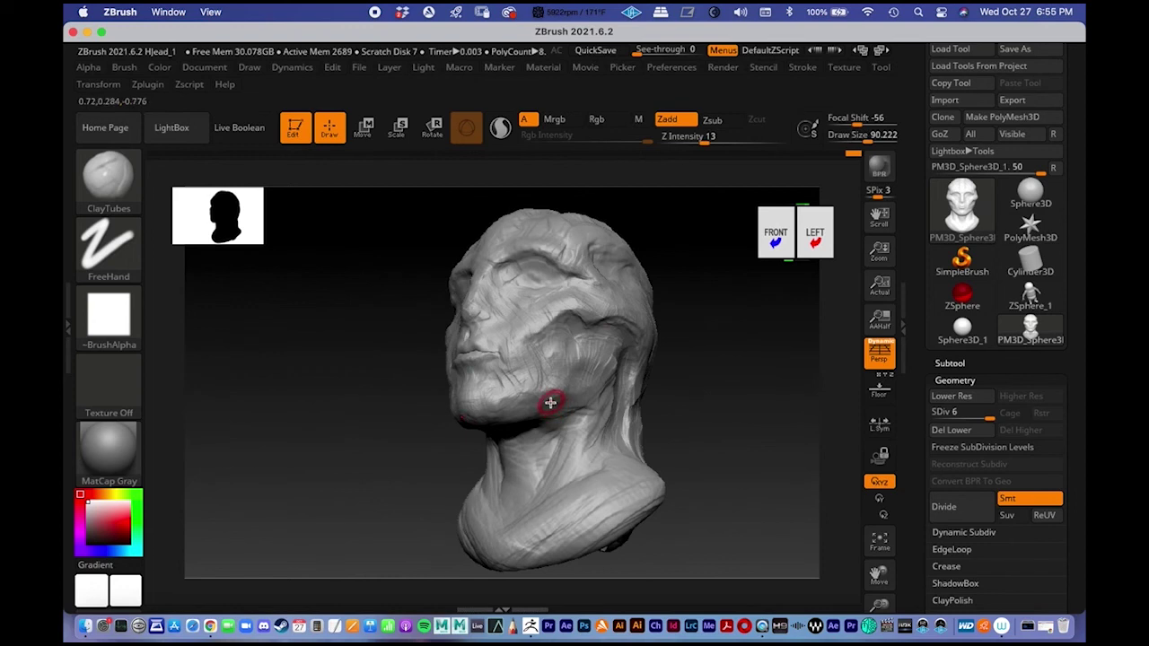
{"action": "key", "text": "space"}
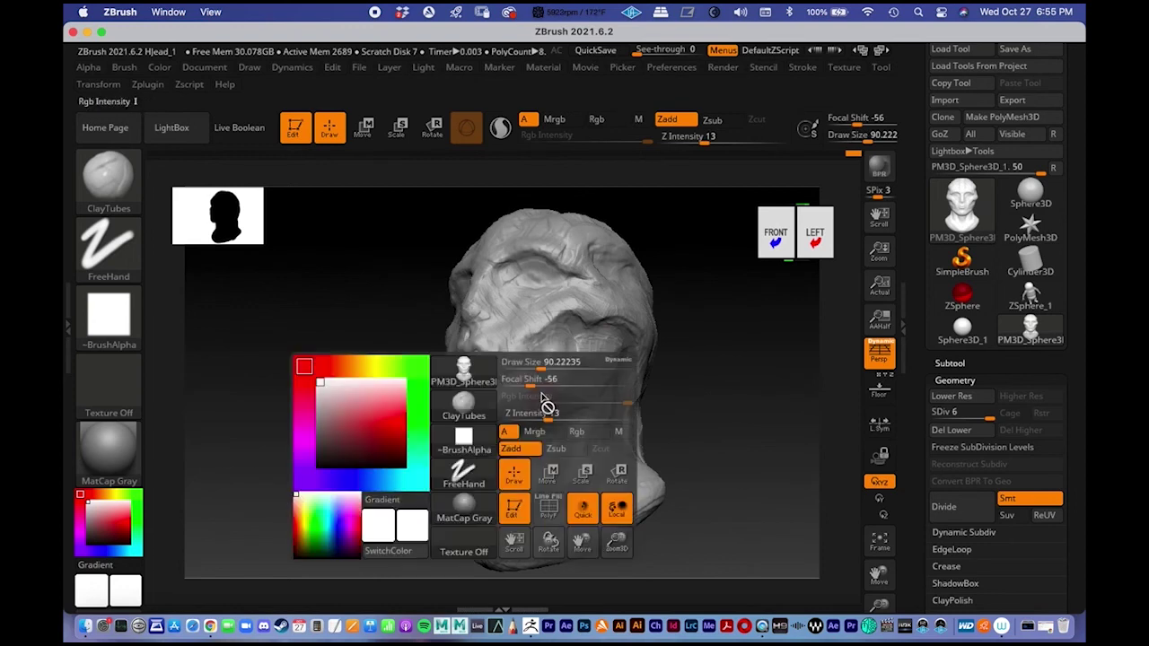
{"action": "mouse_move", "coordinate": [542, 367]}
{"action": "left_mouse_down"}
{"action": "mouse_move", "coordinate": [557, 369]}
{"action": "mouse_move", "coordinate": [518, 416]}
{"action": "mouse_move", "coordinate": [519, 406]}
{"action": "left_mouse_up"}
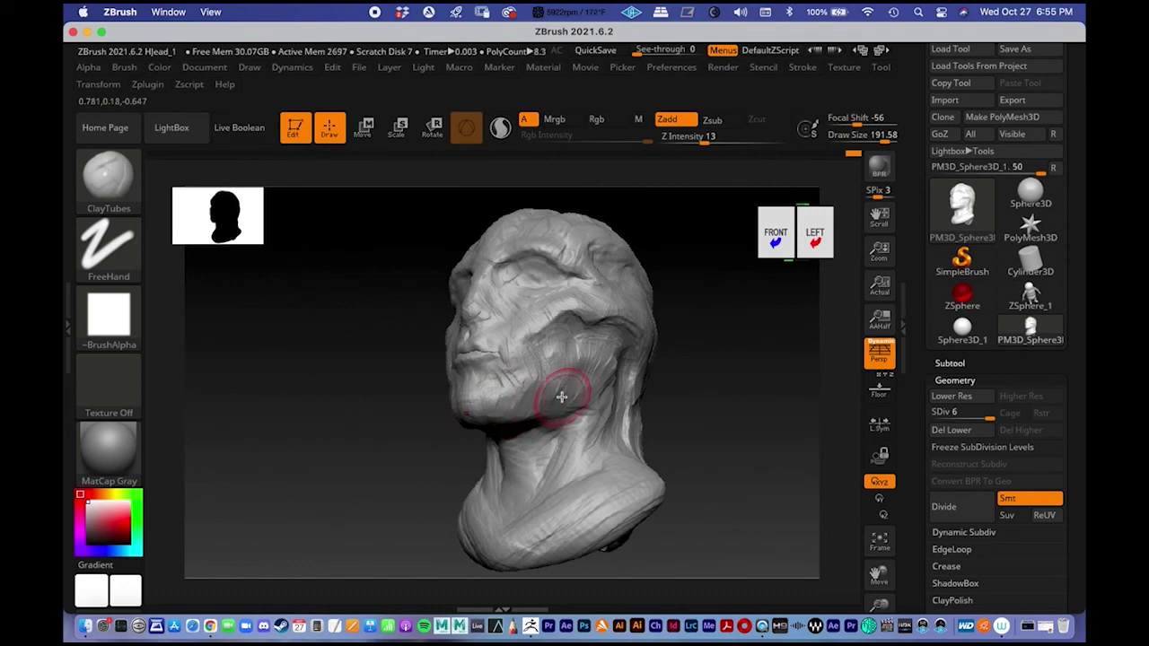
{"action": "mouse_move", "coordinate": [738, 393]}
{"action": "left_mouse_down"}
{"action": "mouse_move", "coordinate": [766, 394]}
{"action": "mouse_move", "coordinate": [687, 349]}
{"action": "mouse_move", "coordinate": [692, 382]}
{"action": "mouse_move", "coordinate": [653, 323]}
{"action": "mouse_move", "coordinate": [602, 308]}
{"action": "mouse_move", "coordinate": [636, 308]}
{"action": "left_mouse_up"}
{"action": "left_click_drag", "start_coordinate": [726, 353], "coordinate": [661, 331]}
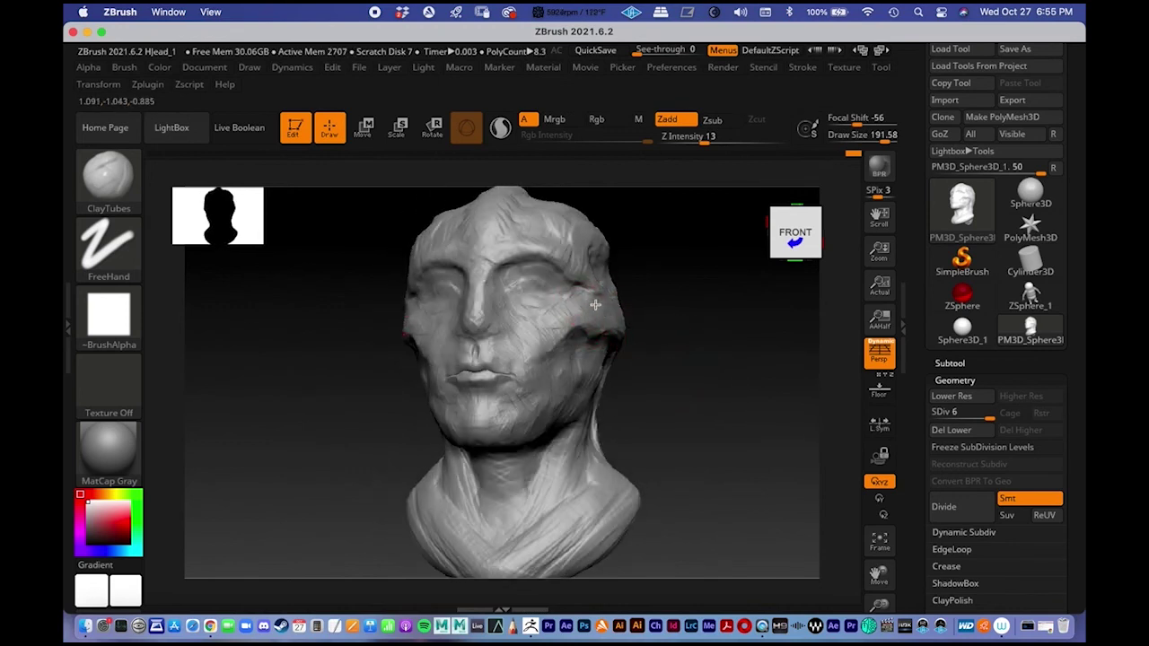
{"action": "left_click_drag", "start_coordinate": [690, 333], "coordinate": [583, 350]}
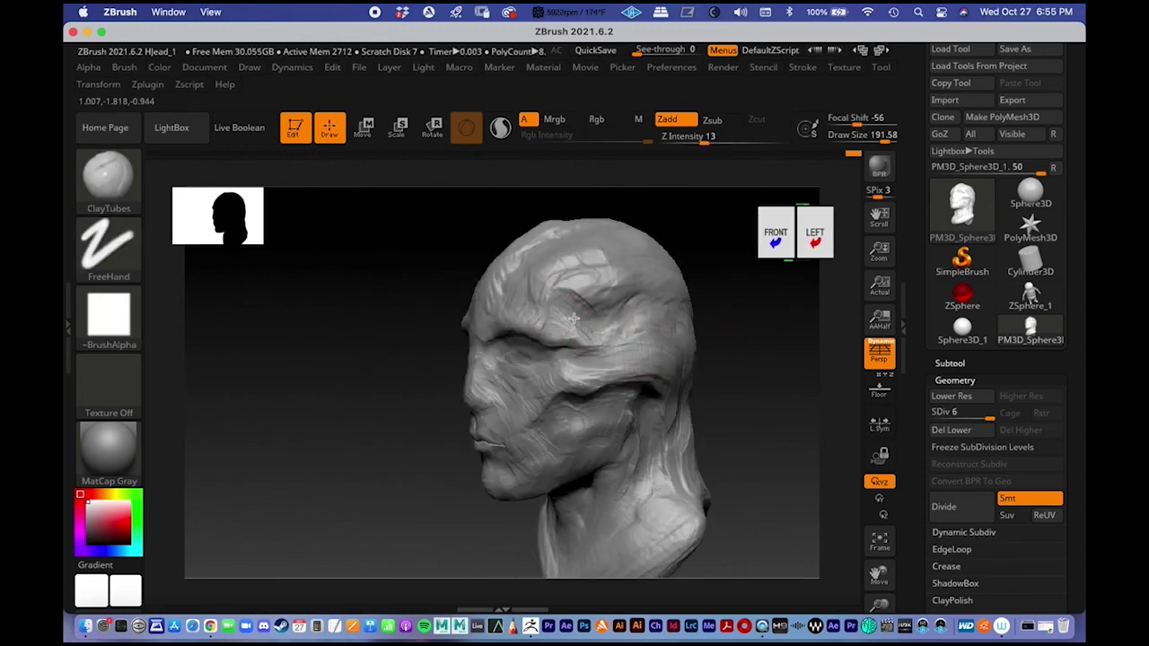
- Build up and smooth the temple and the side of the skull above the cheekbone with ClayTubes
{"action": "left_click_drag", "start_coordinate": [735, 366], "coordinate": [564, 284]}
{"action": "mouse_move", "coordinate": [609, 305]}
{"action": "left_mouse_down"}
{"action": "mouse_move", "coordinate": [577, 282]}
{"action": "mouse_move", "coordinate": [629, 313]}
{"action": "mouse_move", "coordinate": [602, 281]}
{"action": "mouse_move", "coordinate": [700, 289]}
{"action": "left_mouse_up"}
{"action": "left_click_drag", "start_coordinate": [384, 341], "coordinate": [418, 313], "text": "shift"}
{"action": "left_click_drag", "start_coordinate": [676, 340], "coordinate": [584, 323], "text": "shift"}
{"action": "mouse_move", "coordinate": [595, 267]}
{"action": "left_mouse_down"}
{"action": "mouse_move", "coordinate": [578, 277]}
{"action": "mouse_move", "coordinate": [656, 290]}
{"action": "left_mouse_up"}
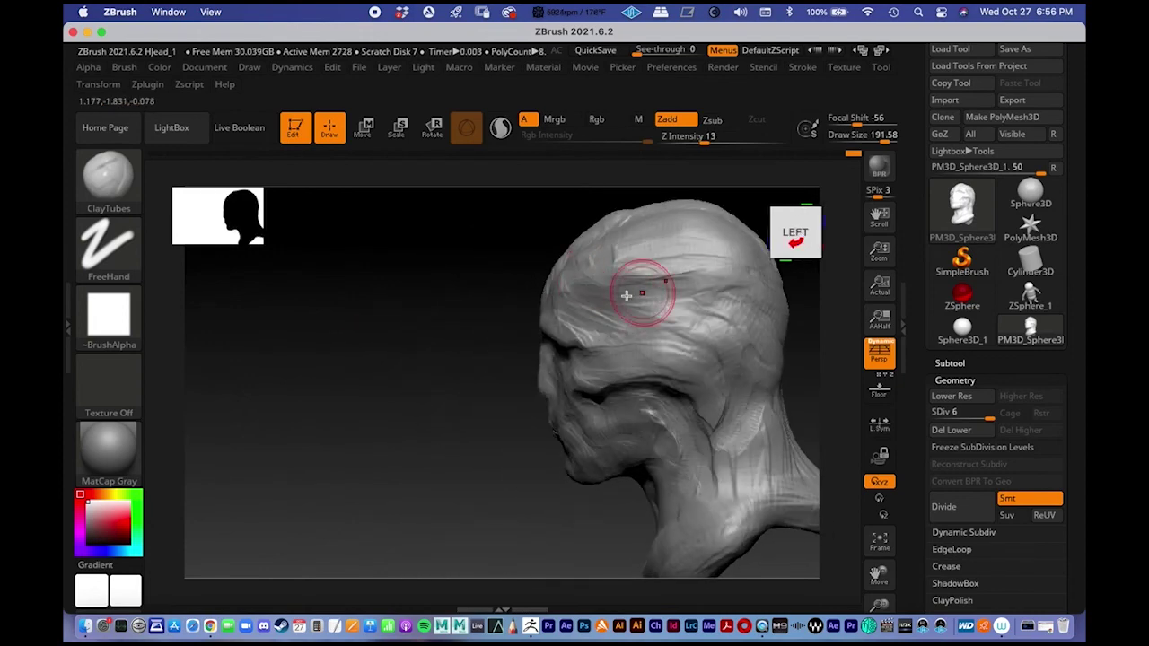
{"action": "left_click_drag", "start_coordinate": [382, 318], "coordinate": [502, 260]}
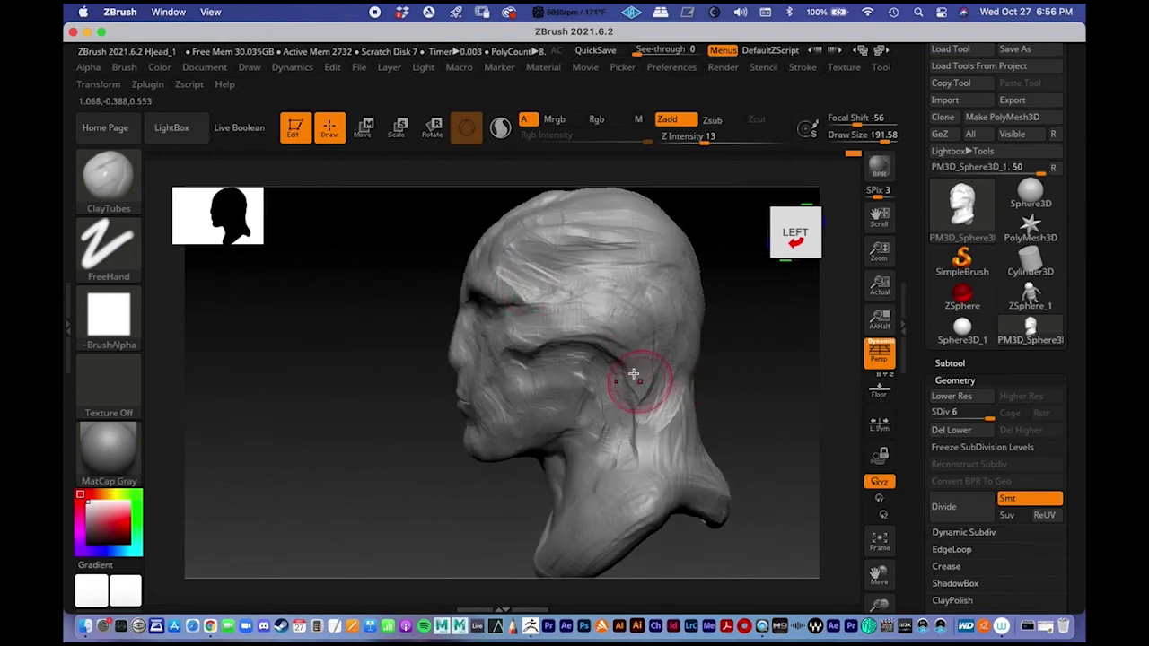
- Sculpt and smooth the side of the neck behind the jaw and the underside of the jawline
{"action": "mouse_move", "coordinate": [655, 355]}
{"action": "left_mouse_down"}
{"action": "mouse_move", "coordinate": [662, 328]}
{"action": "mouse_move", "coordinate": [650, 395]}
{"action": "mouse_move", "coordinate": [662, 341]}
{"action": "mouse_move", "coordinate": [675, 414]}
{"action": "left_mouse_up"}
{"action": "right_click_drag", "start_coordinate": [675, 414], "coordinate": [630, 379], "text": "alt"}
{"action": "mouse_move", "coordinate": [600, 359]}
{"action": "left_mouse_down"}
{"action": "mouse_move", "coordinate": [570, 406]}
{"action": "mouse_move", "coordinate": [552, 394]}
{"action": "left_mouse_up"}
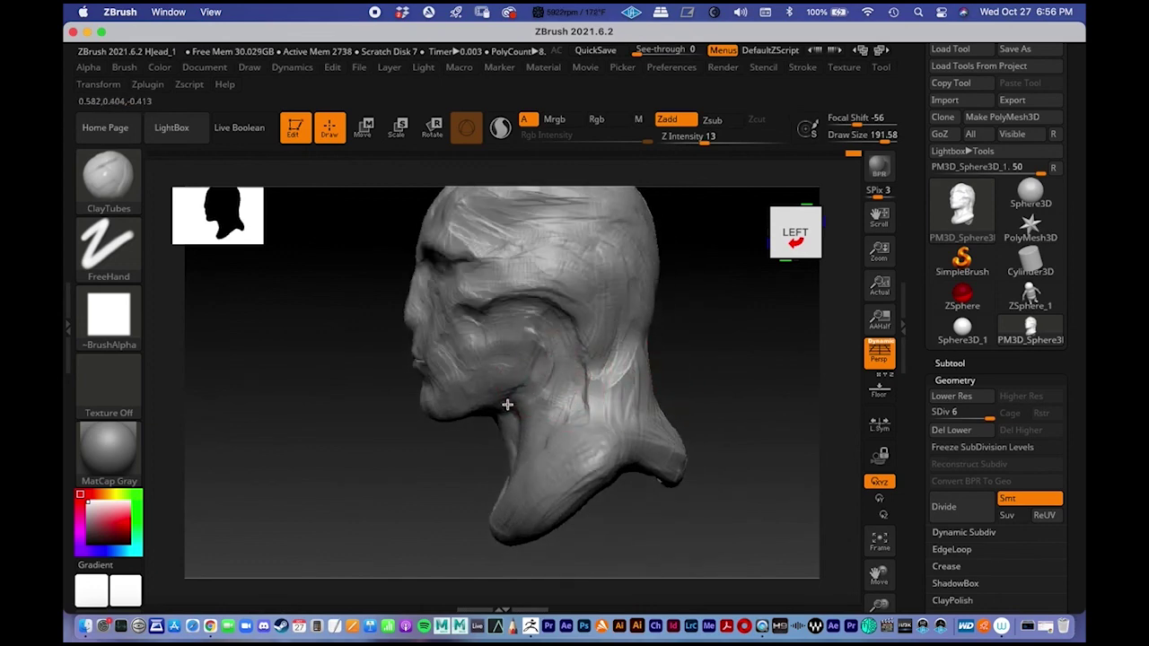
{"action": "mouse_move", "coordinate": [564, 385]}
{"action": "right_mouse_down"}
{"action": "mouse_move", "coordinate": [457, 461]}
{"action": "mouse_move", "coordinate": [495, 434]}
{"action": "mouse_move", "coordinate": [672, 395]}
{"action": "mouse_move", "coordinate": [571, 352]}
{"action": "right_mouse_up"}
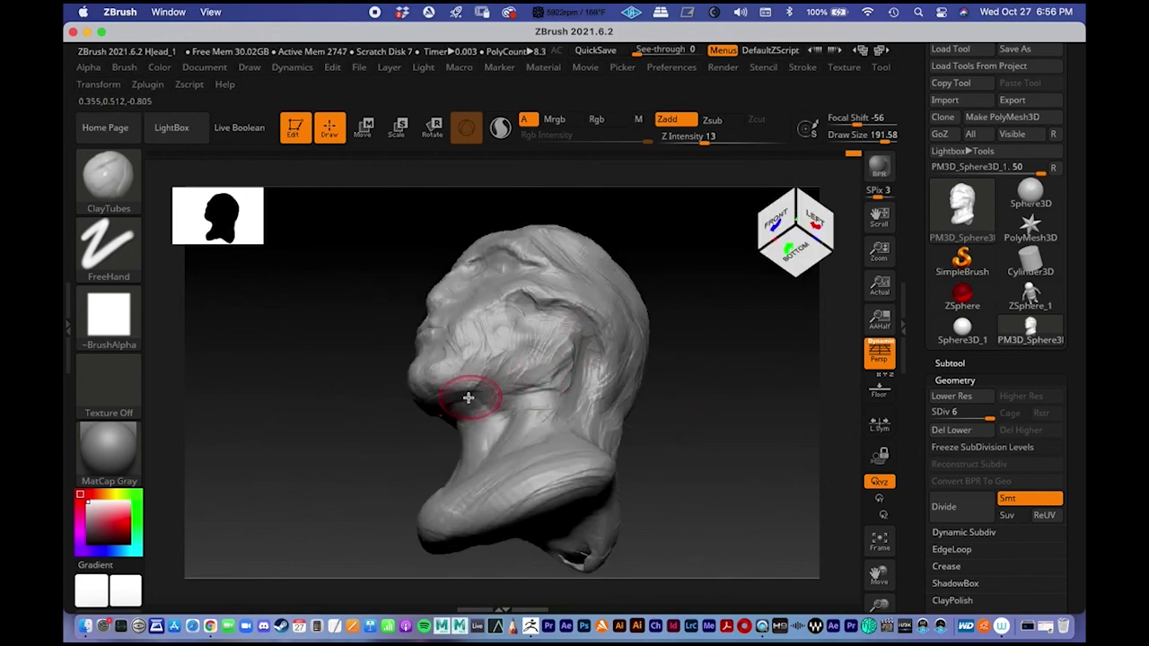
{"action": "right_click_drag", "start_coordinate": [688, 398], "coordinate": [679, 405], "text": "shift"}
{"action": "mouse_move", "coordinate": [611, 351]}
{"action": "right_mouse_down", "text": "alt"}
{"action": "mouse_move", "coordinate": [655, 403]}
{"action": "mouse_move", "coordinate": [703, 400]}
{"action": "mouse_move", "coordinate": [475, 347]}
{"action": "right_mouse_up", "text": "alt"}
{"action": "mouse_move", "coordinate": [431, 317]}
{"action": "left_mouse_down"}
{"action": "mouse_move", "coordinate": [406, 324]}
{"action": "mouse_move", "coordinate": [434, 327]}
{"action": "left_mouse_up"}
{"action": "mouse_move", "coordinate": [684, 376]}
{"action": "left_mouse_down"}
{"action": "mouse_move", "coordinate": [658, 379]}
{"action": "mouse_move", "coordinate": [717, 377]}
{"action": "left_mouse_up"}
{"action": "mouse_move", "coordinate": [630, 361]}
{"action": "left_mouse_down", "text": "shift"}
{"action": "mouse_move", "coordinate": [622, 329]}
{"action": "mouse_move", "coordinate": [644, 335]}
{"action": "left_mouse_up", "text": "shift"}
{"action": "mouse_move", "coordinate": [521, 400]}
{"action": "right_mouse_down", "text": "alt"}
{"action": "mouse_move", "coordinate": [482, 313]}
{"action": "mouse_move", "coordinate": [620, 344]}
{"action": "mouse_move", "coordinate": [529, 321]}
{"action": "right_mouse_up", "text": "alt"}
- Switch to the Move brush, set the draw size to about 108 and reshape the lips near the mouth corners
{"action": "key", "text": "space"}
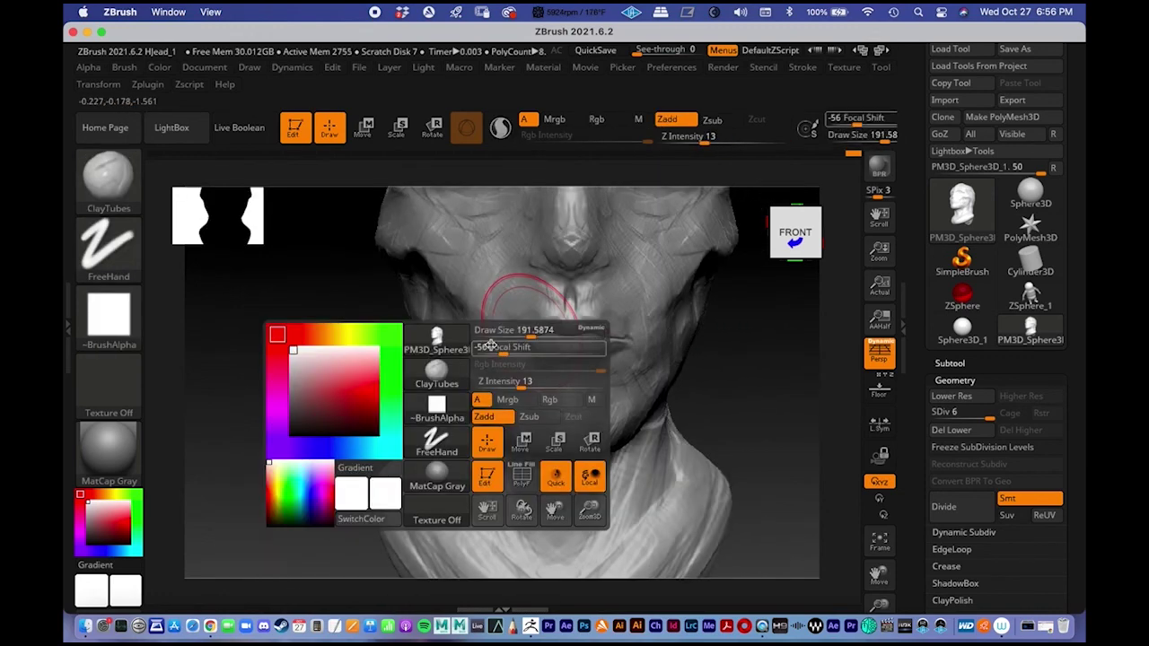
{"action": "key", "text": "b"}
{"action": "key", "text": "m"}
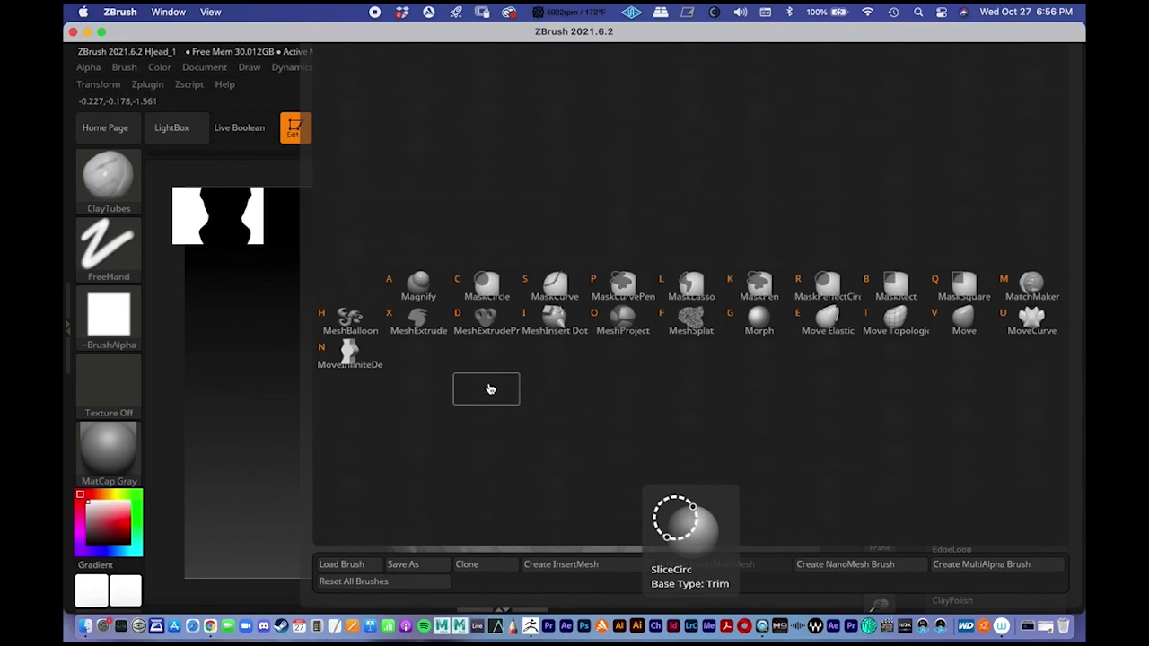
{"action": "key", "text": "v"}
{"action": "key", "text": "space"}
{"action": "left_click_drag", "start_coordinate": [600, 331], "coordinate": [583, 330]}
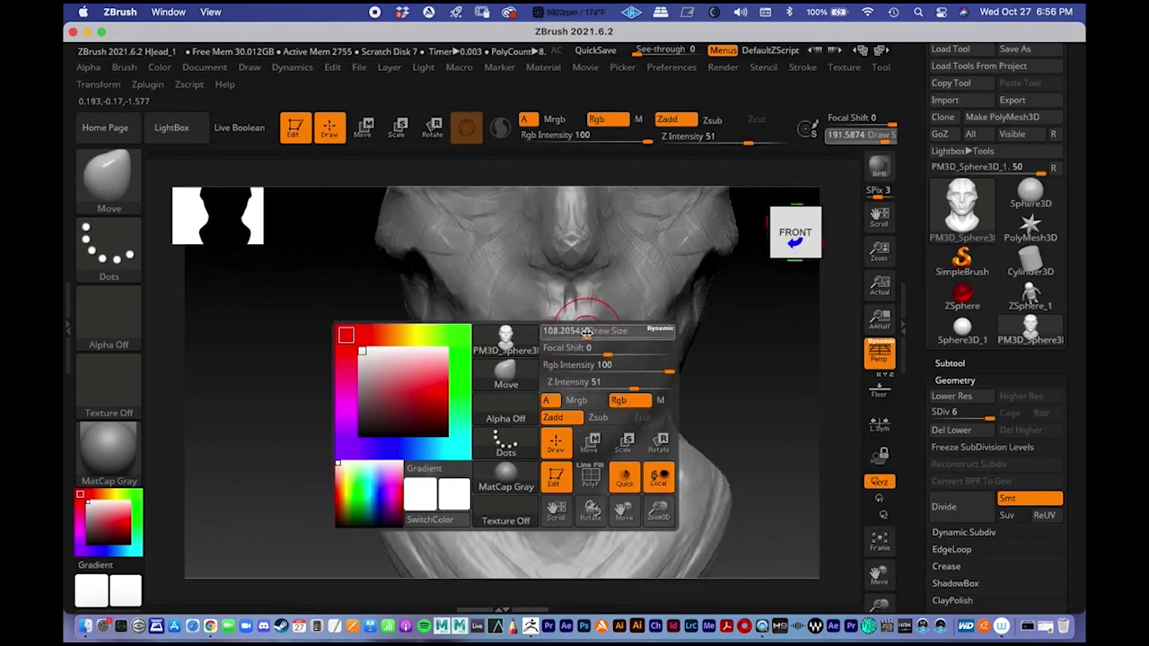
{"action": "left_click_drag", "start_coordinate": [503, 339], "coordinate": [632, 340]}
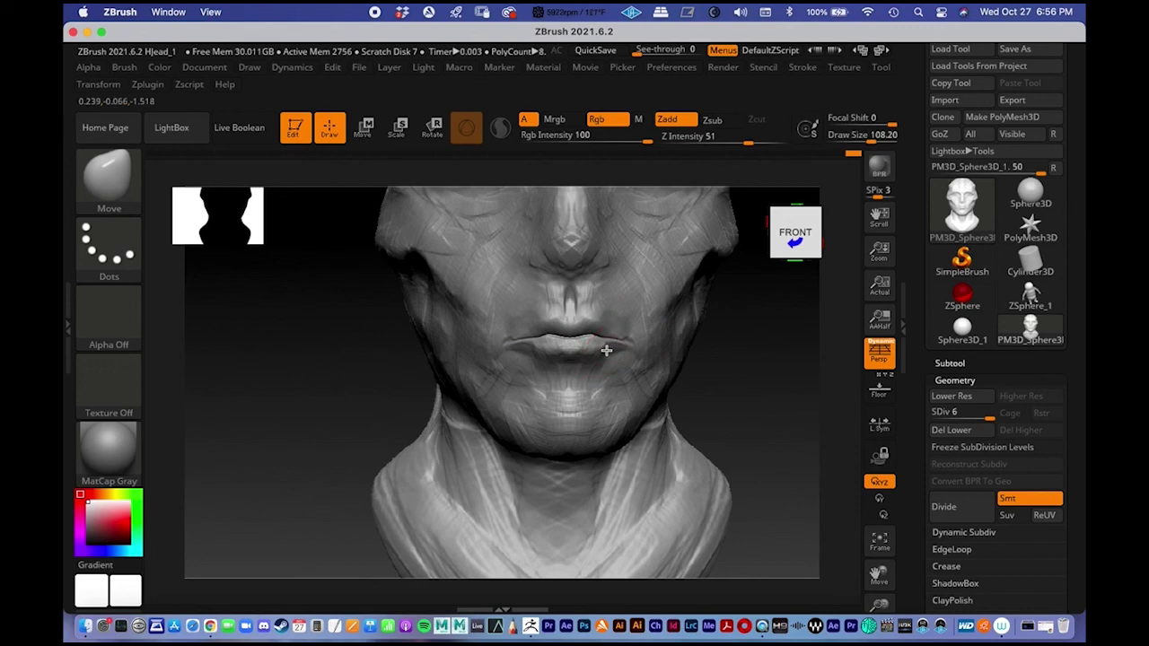
- Switch back to ClayTubes with a draw size of about 25 and work the lower lip toward the mouth corners
{"action": "mouse_move", "coordinate": [714, 380]}
{"action": "right_mouse_down", "text": "alt"}
{"action": "mouse_move", "coordinate": [697, 395]}
{"action": "mouse_move", "coordinate": [639, 298]}
{"action": "right_mouse_up", "text": "alt"}
{"action": "key", "text": "ctrl"}
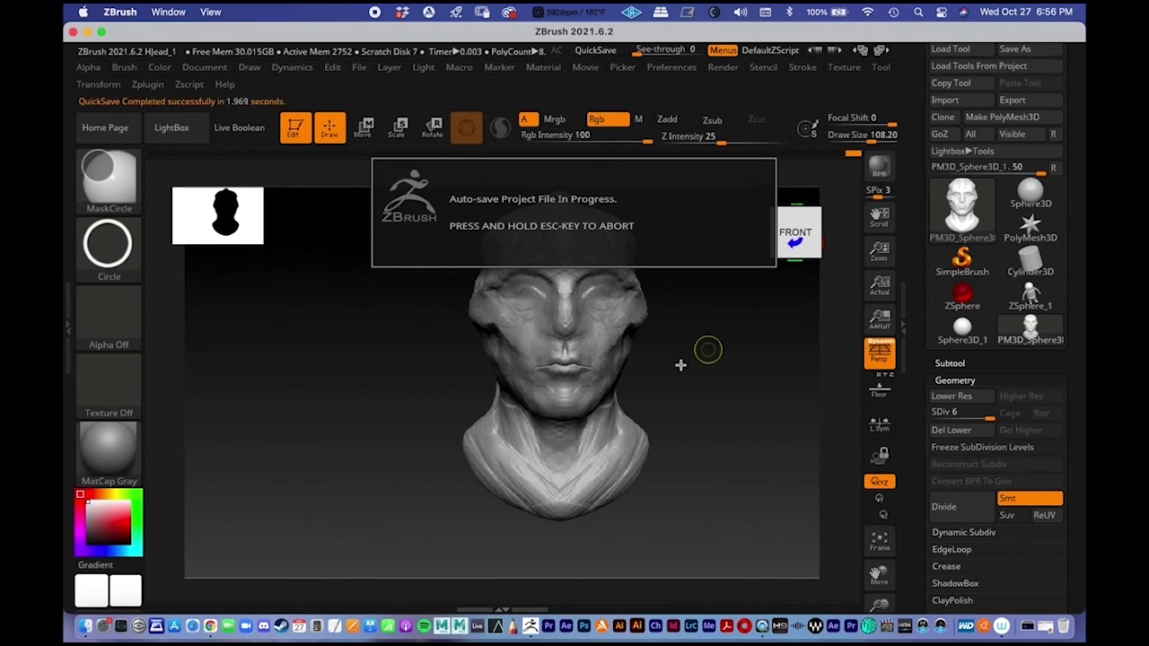
{"action": "right_click_drag", "start_coordinate": [608, 417], "coordinate": [640, 385], "text": "ctrl"}
{"action": "mouse_move", "coordinate": [601, 351]}
{"action": "right_mouse_down", "text": "alt"}
{"action": "mouse_move", "coordinate": [547, 324]}
{"action": "mouse_move", "coordinate": [742, 365]}
{"action": "right_mouse_up", "text": "alt"}
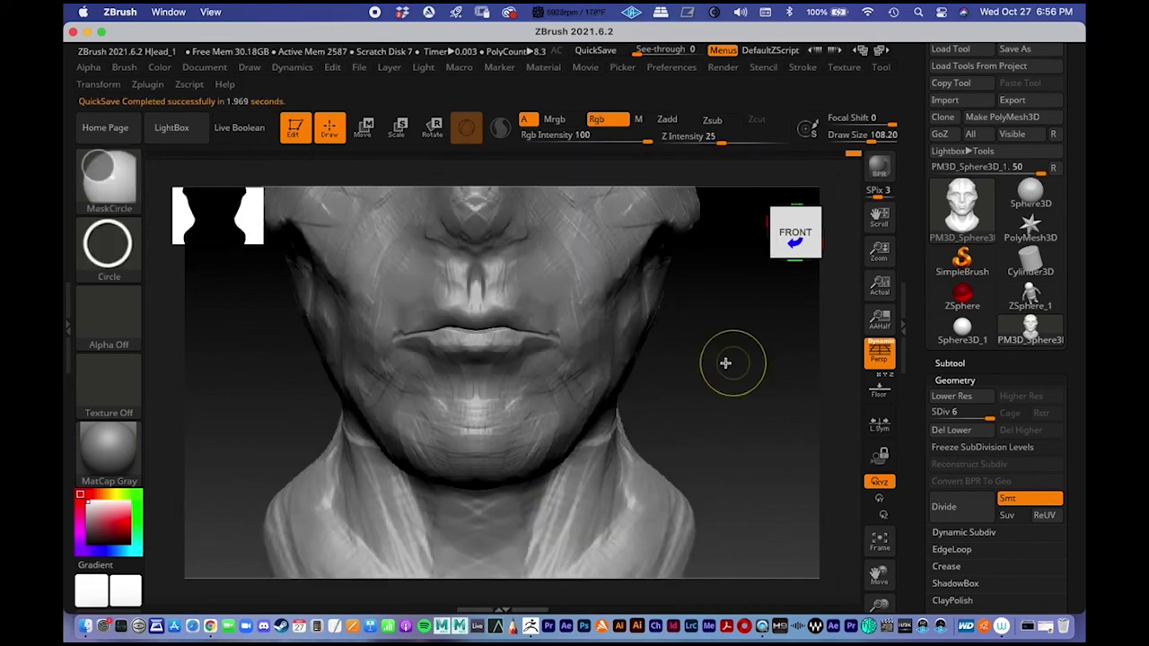
{"action": "key", "text": "space"}
{"action": "left_click", "coordinate": [429, 401]}
{"action": "left_click", "coordinate": [460, 391]}
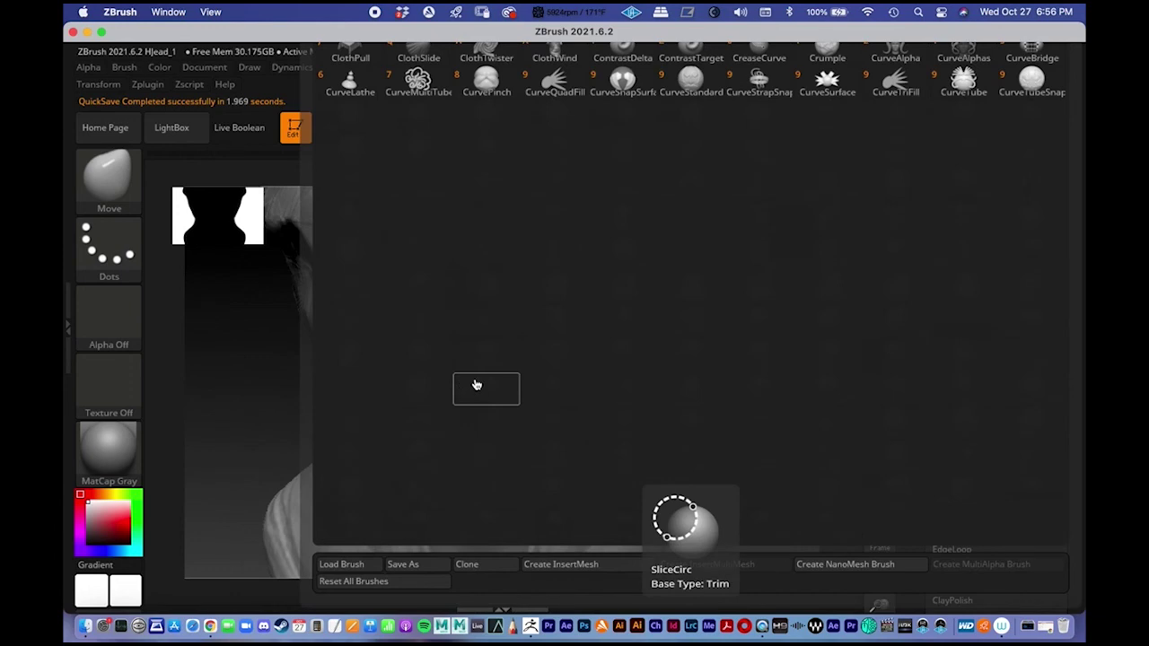
{"action": "key", "text": "space"}
{"action": "left_click", "coordinate": [502, 352]}
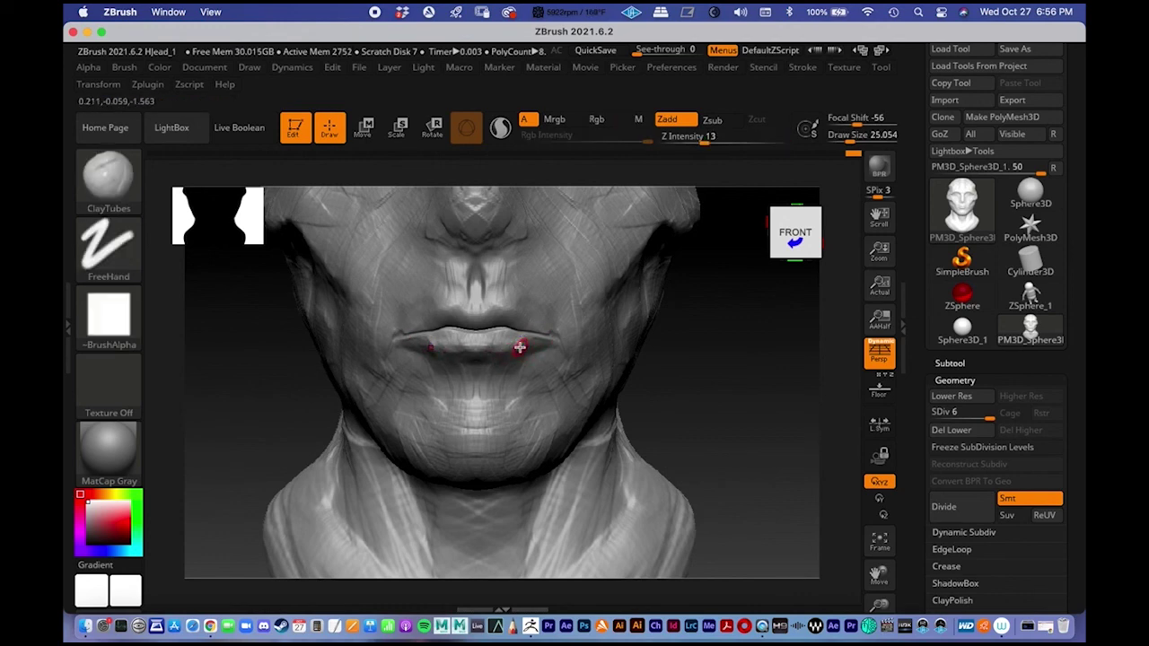
- Set the ClayTubes draw size to about 154 and review the whole head from the front and side
{"action": "mouse_move", "coordinate": [631, 361]}
{"action": "right_mouse_down", "text": "ctrl"}
{"action": "mouse_move", "coordinate": [637, 389]}
{"action": "mouse_move", "coordinate": [595, 335]}
{"action": "mouse_move", "coordinate": [707, 401]}
{"action": "mouse_move", "coordinate": [639, 359]}
{"action": "mouse_move", "coordinate": [704, 346]}
{"action": "right_mouse_up", "text": "ctrl"}
{"action": "left_click_drag", "start_coordinate": [703, 347], "coordinate": [626, 364]}
{"action": "key", "text": "space"}
{"action": "left_click_drag", "start_coordinate": [551, 365], "coordinate": [580, 364]}
{"action": "left_click_drag", "start_coordinate": [549, 361], "coordinate": [557, 378]}
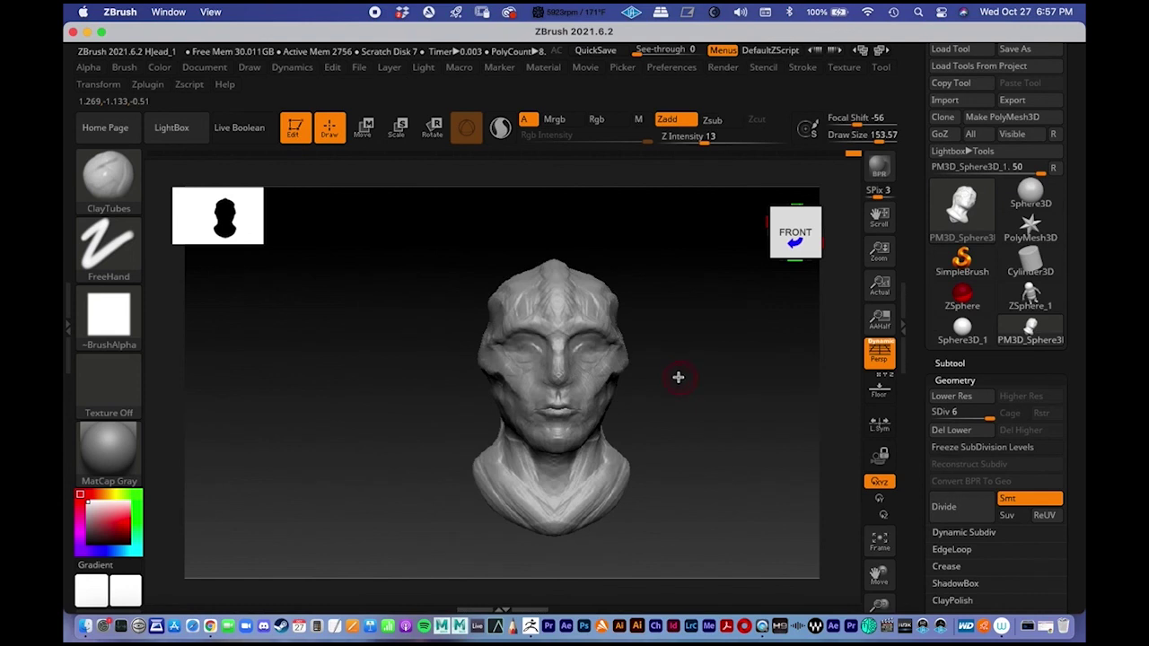
{"action": "mouse_move", "coordinate": [676, 377]}
{"action": "left_mouse_down"}
{"action": "mouse_move", "coordinate": [662, 362]}
{"action": "mouse_move", "coordinate": [655, 443]}
{"action": "left_mouse_up"}
{"action": "left_click_drag", "start_coordinate": [704, 401], "coordinate": [662, 365]}
{"action": "left_click_drag", "start_coordinate": [728, 397], "coordinate": [663, 424]}
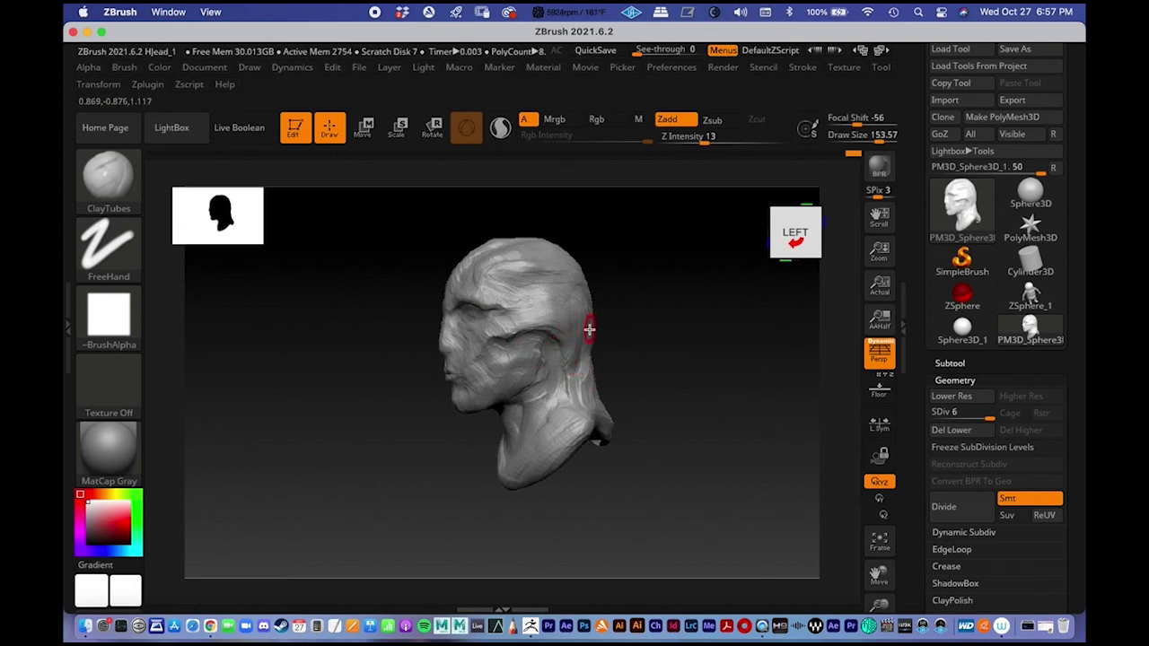
- Turn on the PolyFrame display and examine the mesh flow around the eye sockets and cheekbones
{"action": "key", "text": "shift+f"}
{"action": "left_click_drag", "start_coordinate": [643, 367], "coordinate": [547, 320]}
{"action": "right_click_drag", "start_coordinate": [547, 320], "coordinate": [872, 386], "text": "alt"}
{"action": "right_click_drag", "start_coordinate": [547, 298], "coordinate": [509, 385], "text": "alt"}
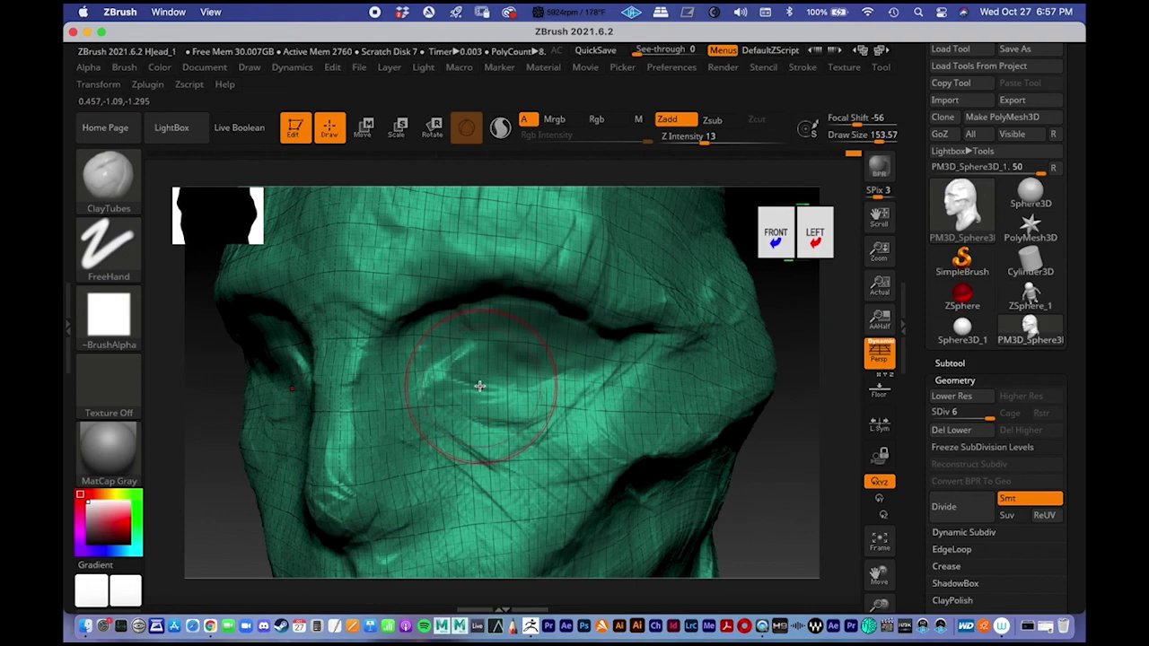
{"action": "left_click_drag", "start_coordinate": [495, 262], "coordinate": [485, 412]}
{"action": "left_click_drag", "start_coordinate": [509, 303], "coordinate": [541, 348]}
{"action": "mouse_move", "coordinate": [541, 348]}
{"action": "right_mouse_down"}
{"action": "mouse_move", "coordinate": [529, 325]}
{"action": "mouse_move", "coordinate": [511, 359]}
{"action": "right_mouse_up"}
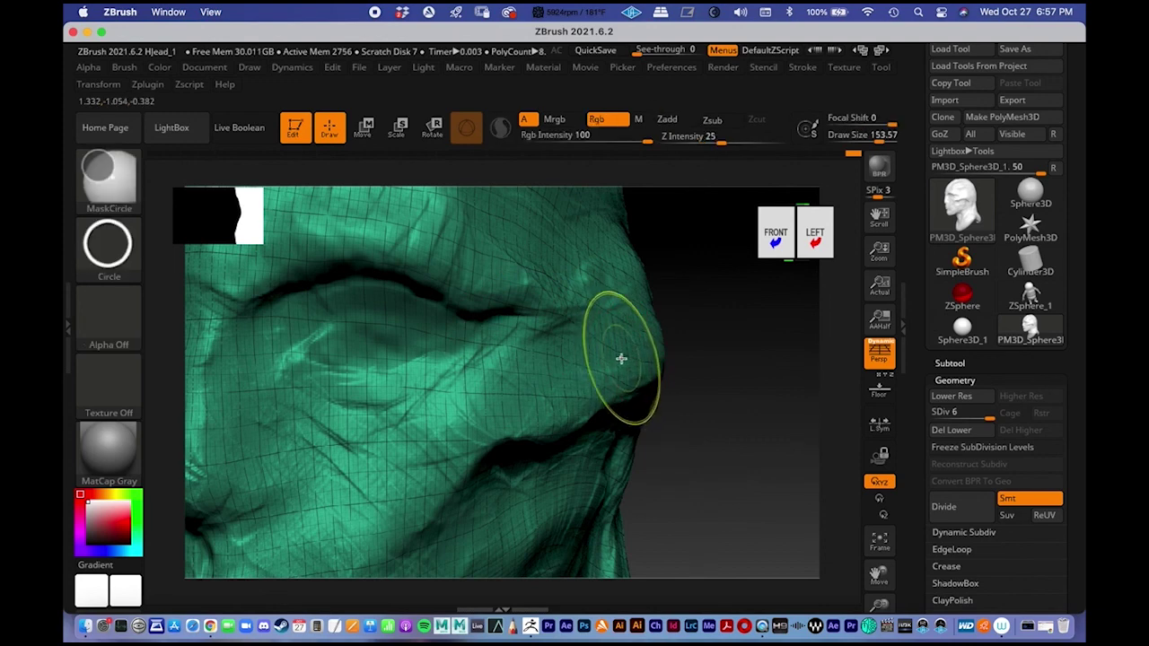
{"action": "scroll", "coordinate": [616, 359], "scroll_direction": "down", "scroll_amount": 5}
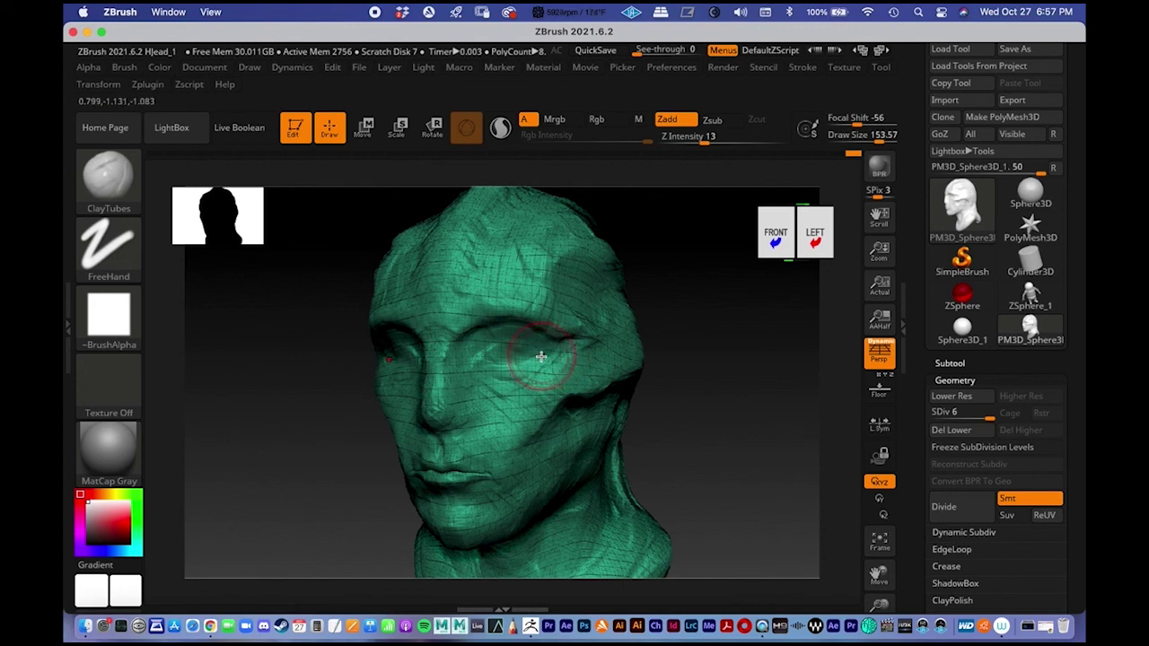
{"action": "left_click_drag", "start_coordinate": [687, 392], "coordinate": [707, 374]}
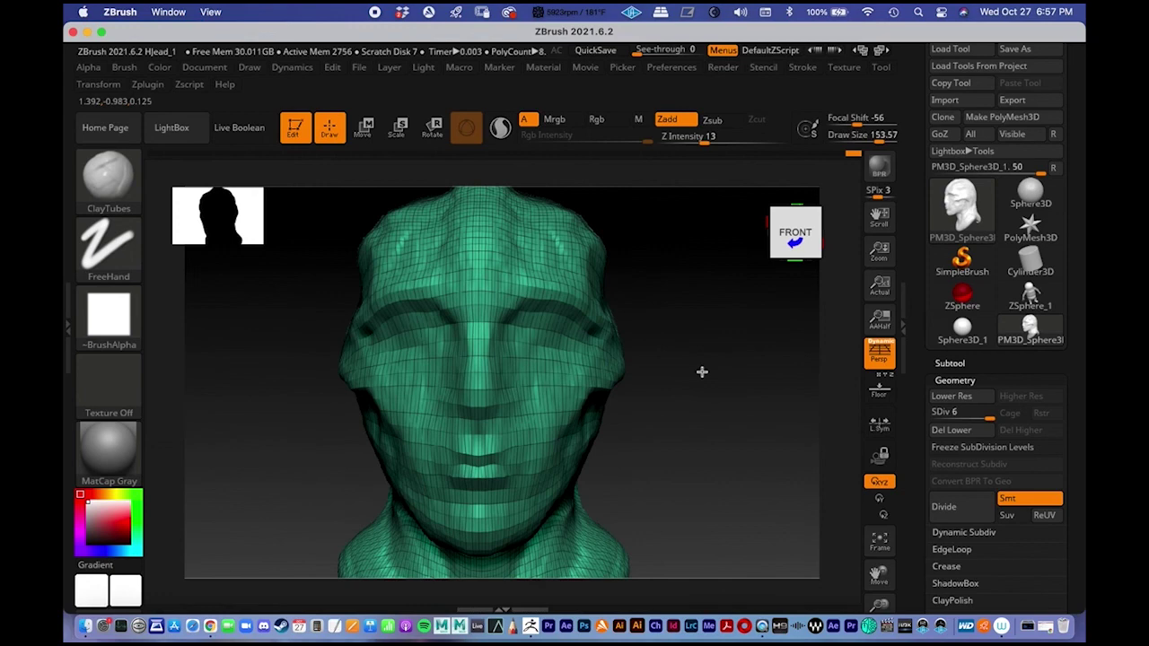
{"action": "mouse_move", "coordinate": [620, 346]}
{"action": "left_mouse_down", "text": "alt"}
{"action": "mouse_move", "coordinate": [654, 320]}
{"action": "mouse_move", "coordinate": [623, 338]}
{"action": "left_mouse_up", "text": "alt"}
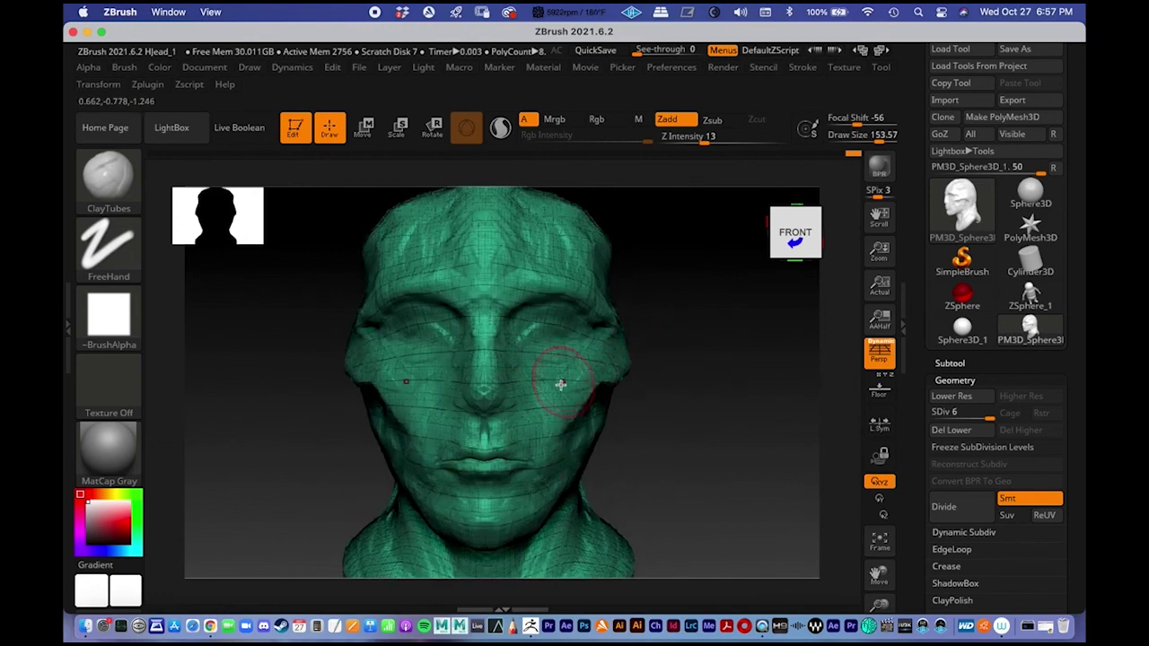
{"action": "mouse_move", "coordinate": [616, 373]}
{"action": "right_mouse_down", "text": "alt"}
{"action": "mouse_move", "coordinate": [646, 317]}
{"action": "mouse_move", "coordinate": [628, 374]}
{"action": "right_mouse_up", "text": "alt"}
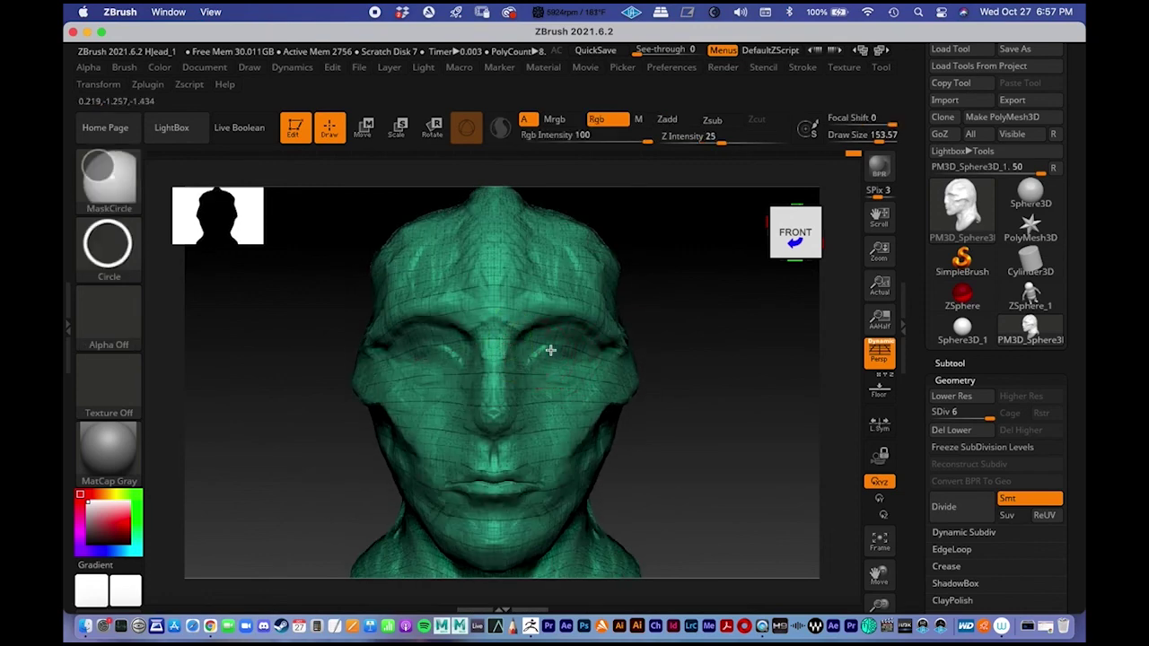
{"action": "right_click_drag", "start_coordinate": [548, 349], "coordinate": [695, 393], "text": "ctrl"}
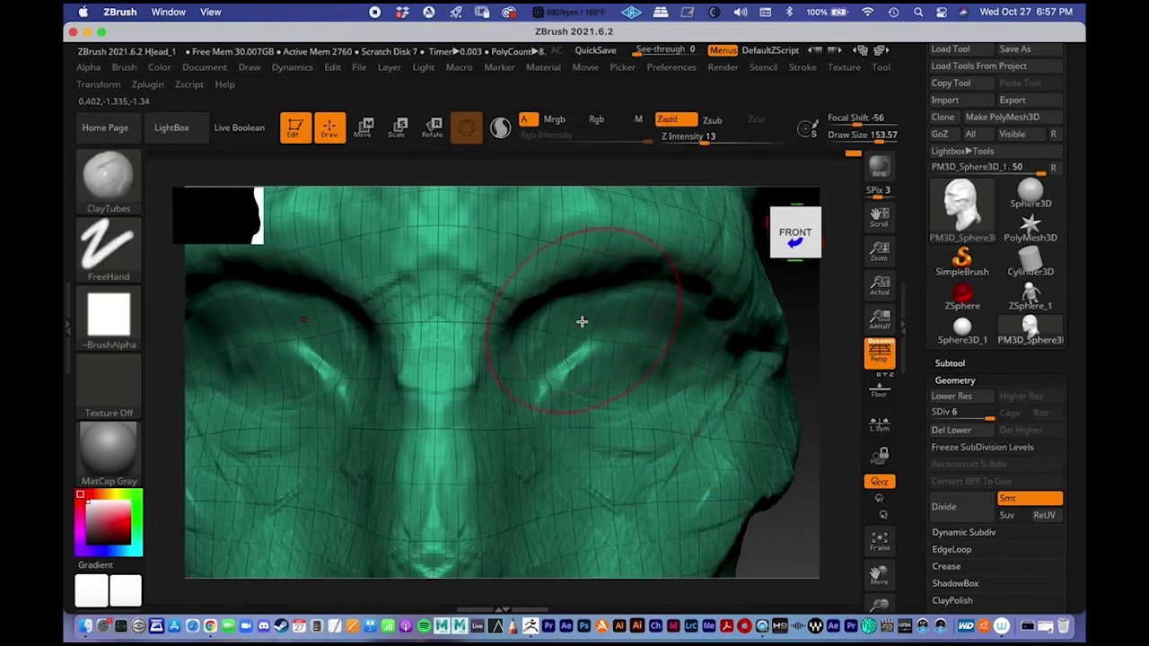